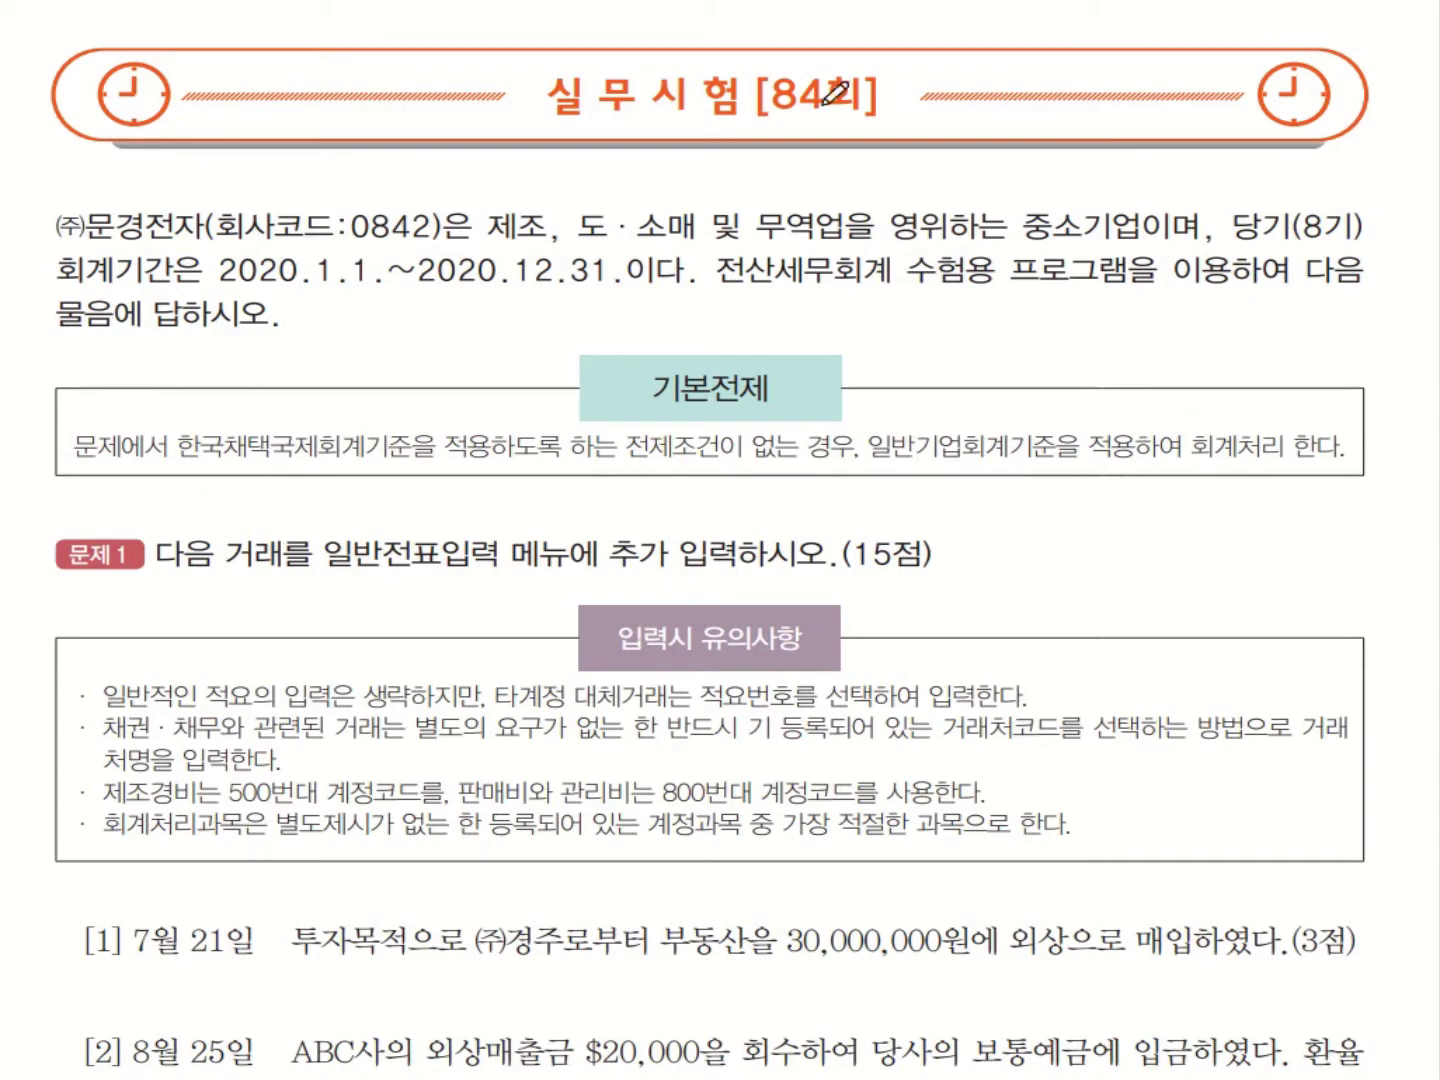
Mark the exam round, company name and code 0842, fiscal period, problem number, 일반전표입력 instruction and points in red pen.
{"action": "mouse_move", "coordinate": [560, 124]}
{"action": "left_mouse_down"}
{"action": "mouse_move", "coordinate": [740, 127]}
{"action": "mouse_move", "coordinate": [898, 105]}
{"action": "mouse_move", "coordinate": [800, 125]}
{"action": "left_mouse_up"}
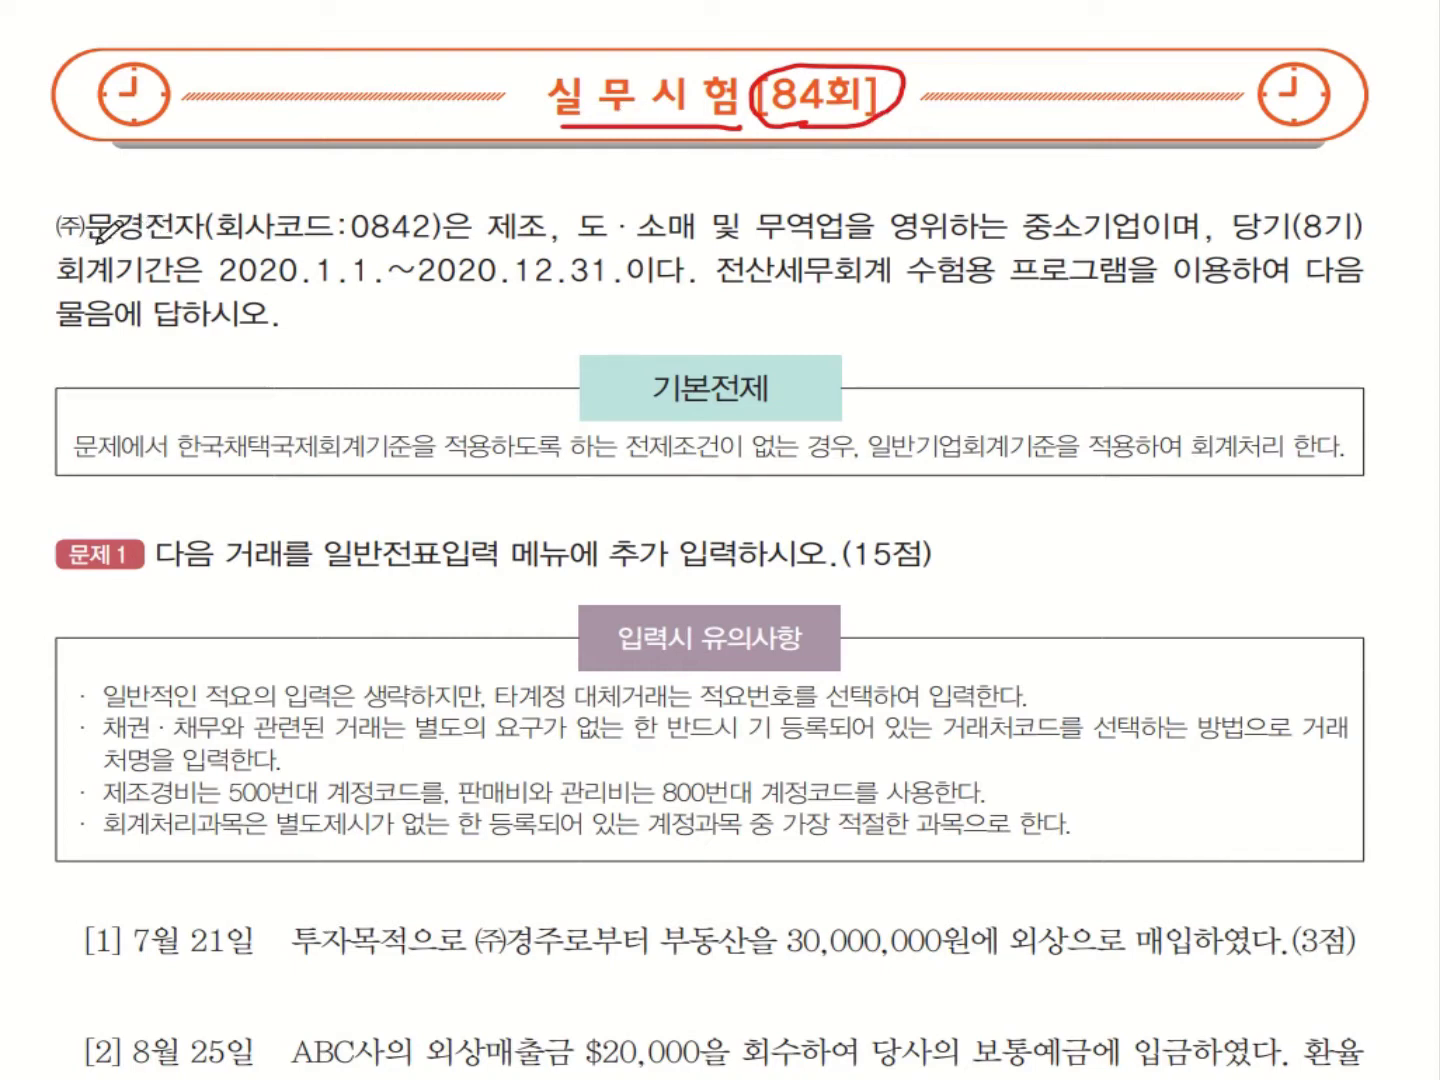
{"action": "left_click_drag", "start_coordinate": [338, 244], "coordinate": [433, 244]}
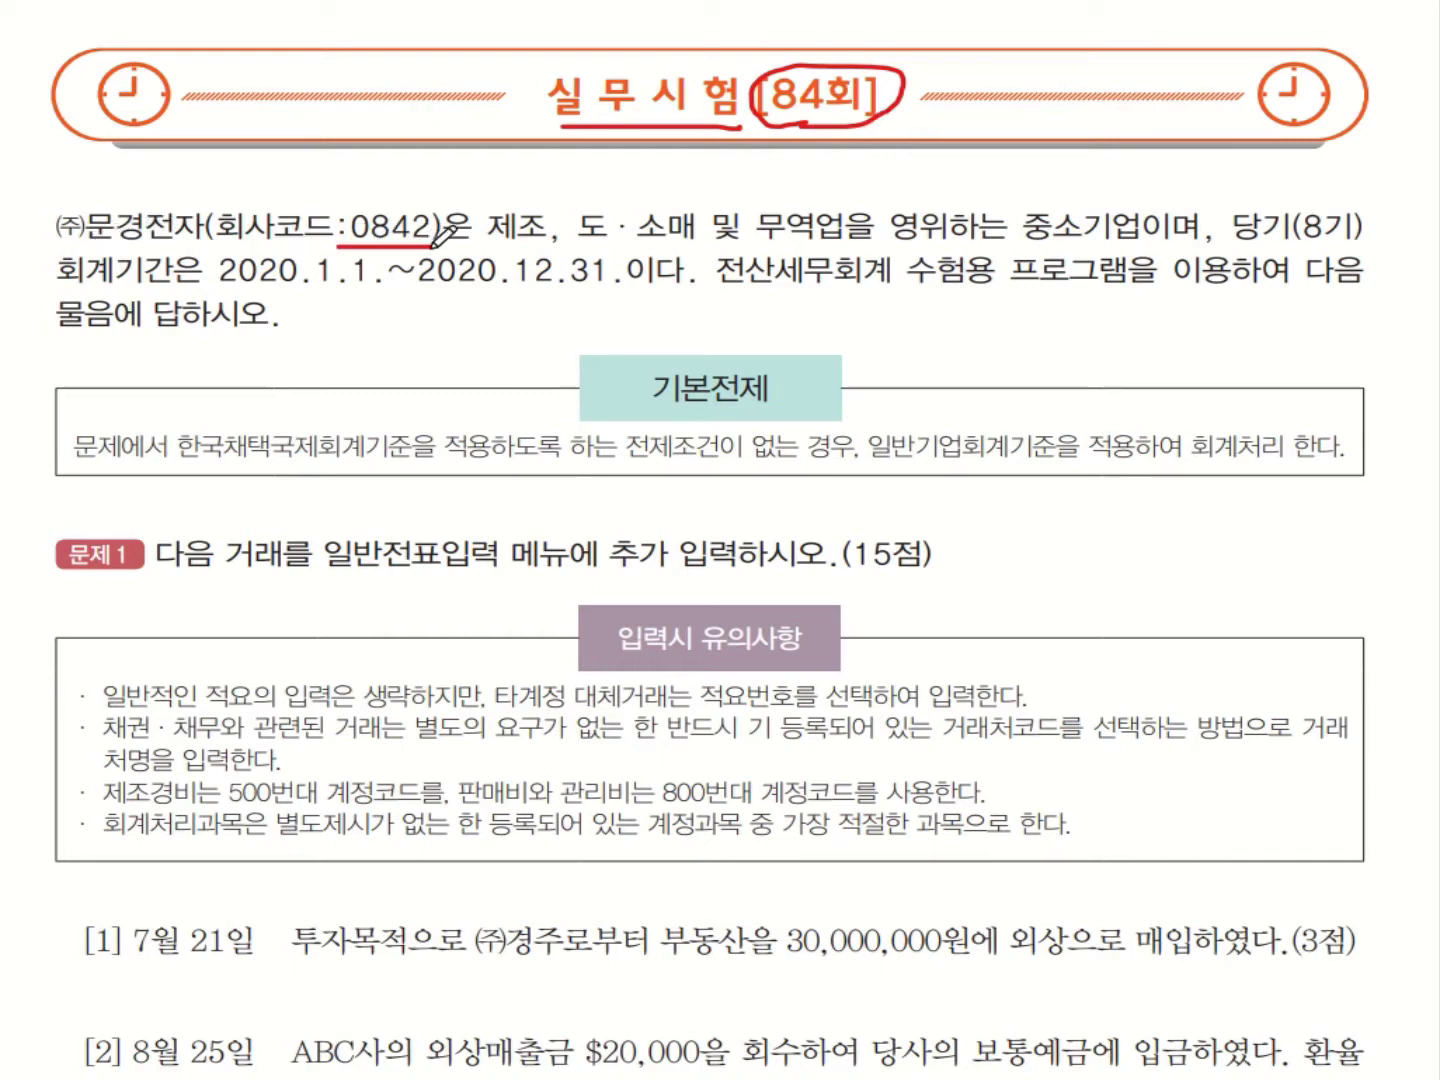
{"action": "left_click_drag", "start_coordinate": [63, 243], "coordinate": [330, 243]}
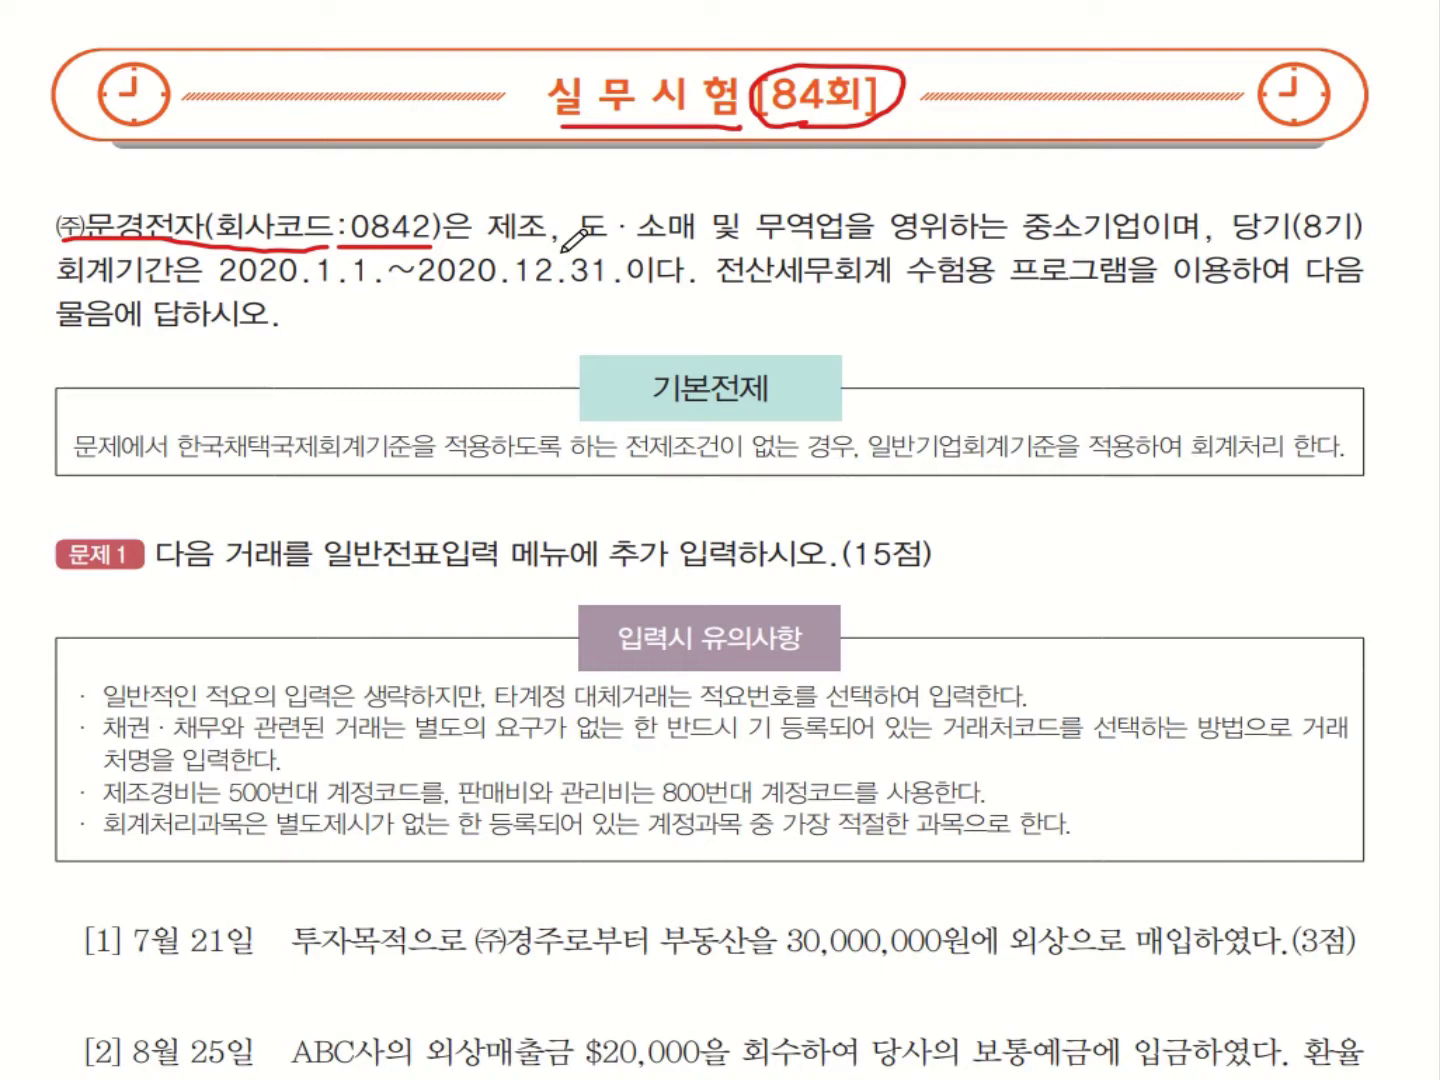
{"action": "left_click_drag", "start_coordinate": [306, 292], "coordinate": [597, 283]}
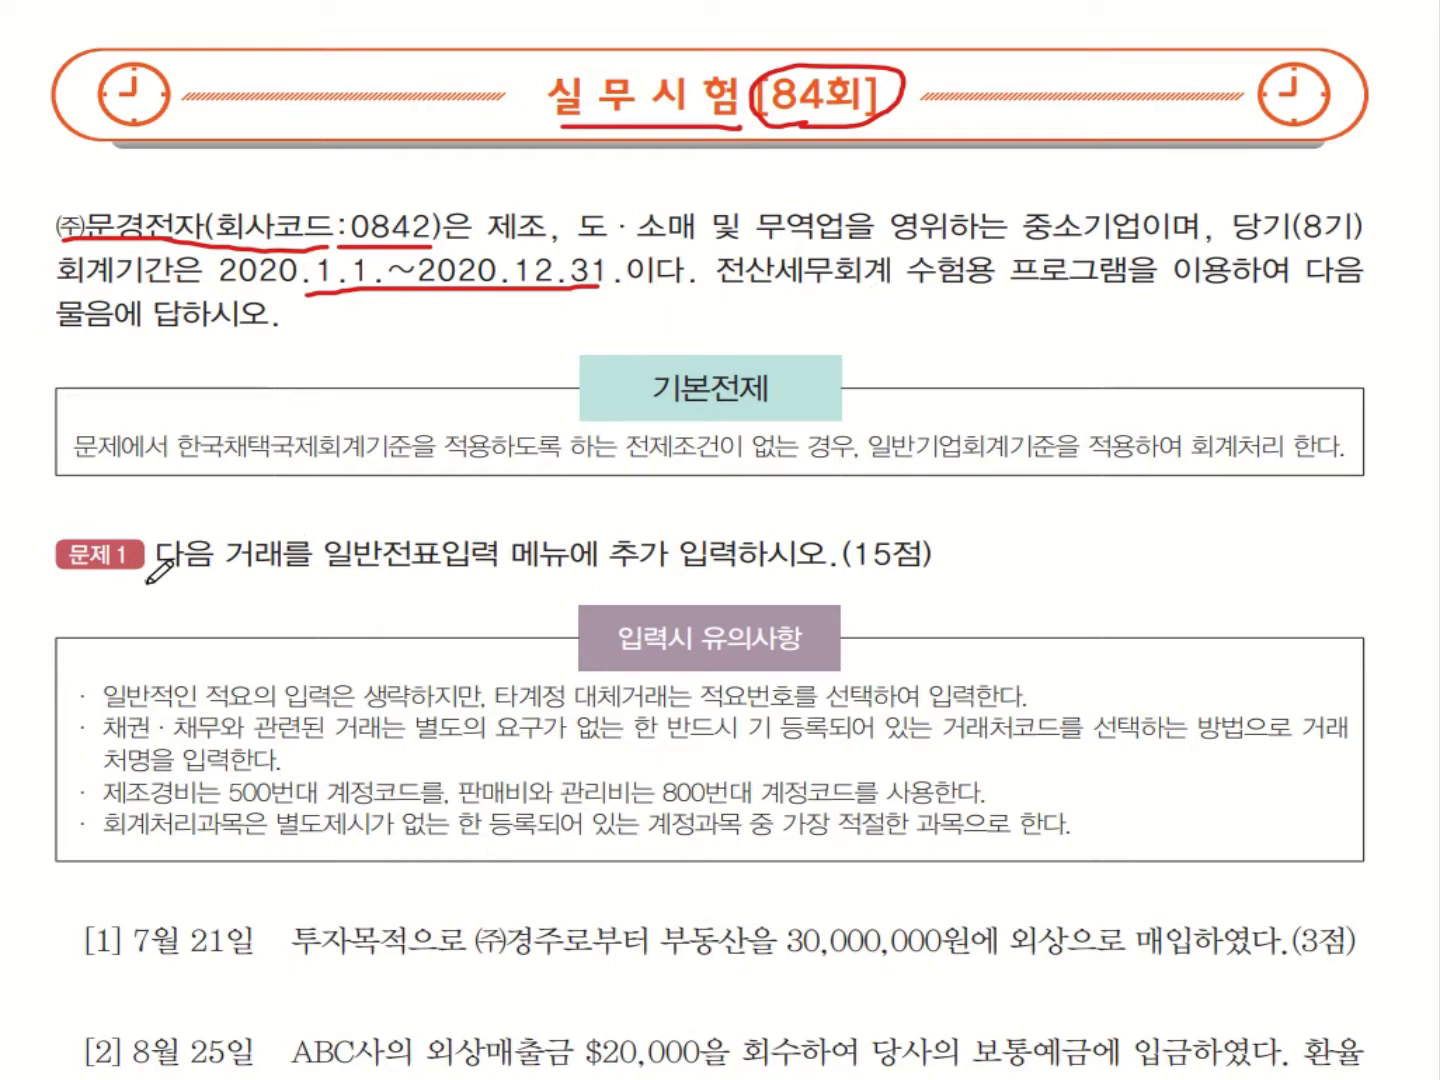
{"action": "mouse_move", "coordinate": [147, 580]}
{"action": "left_mouse_down"}
{"action": "mouse_move", "coordinate": [118, 537]}
{"action": "mouse_move", "coordinate": [150, 588]}
{"action": "left_mouse_up"}
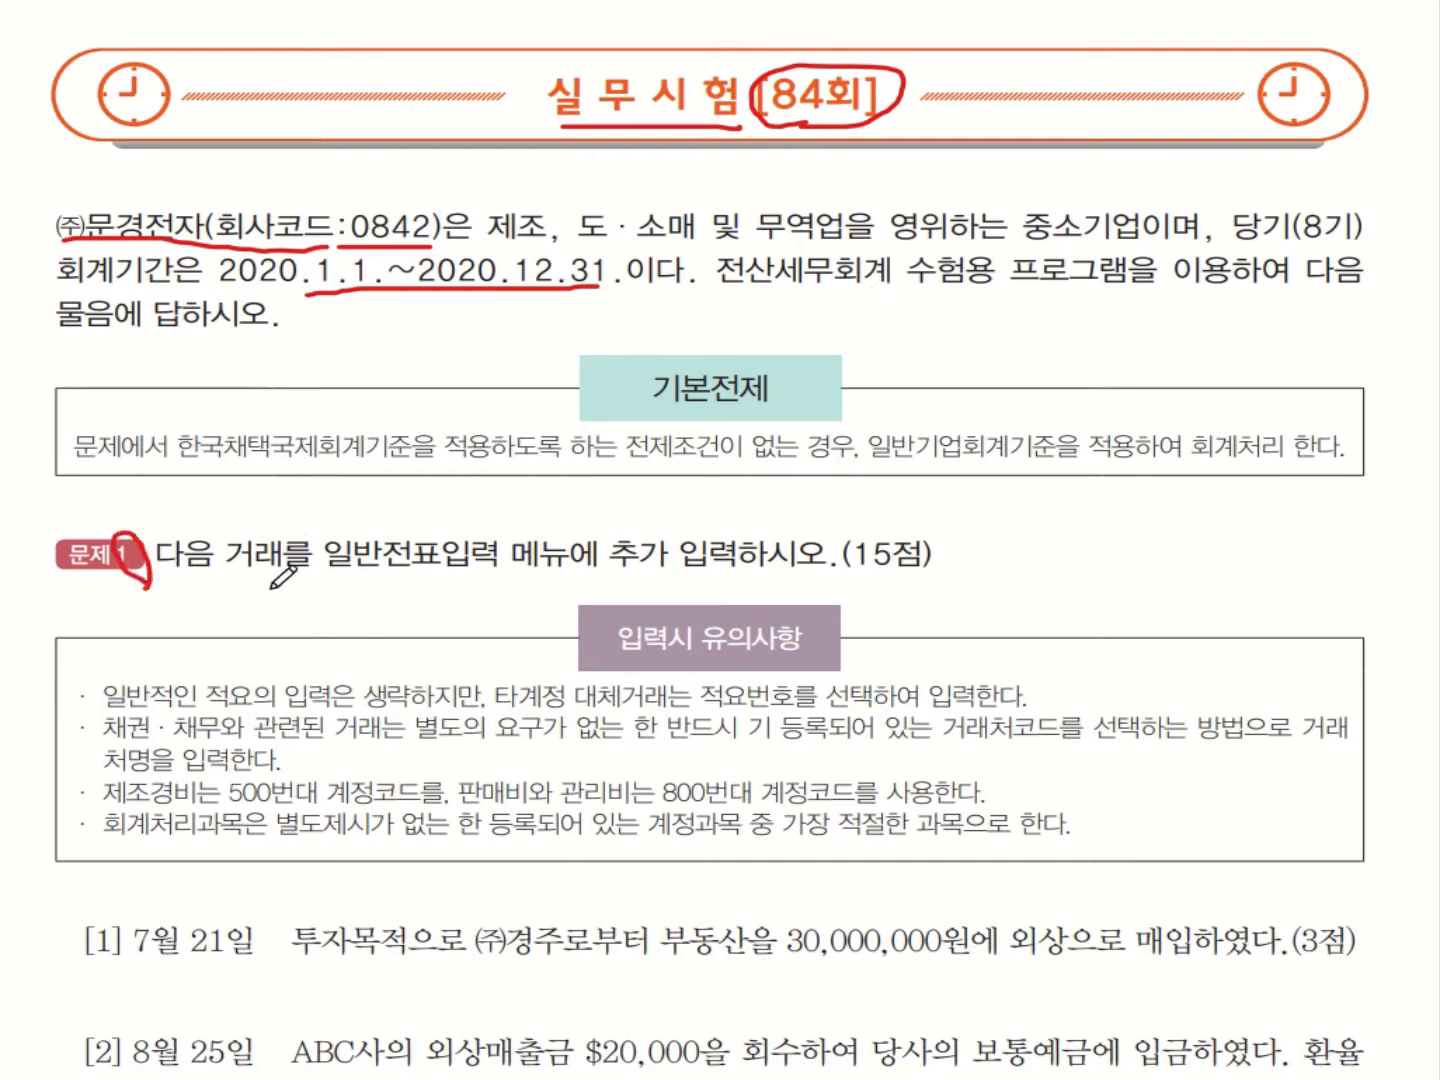
{"action": "left_click_drag", "start_coordinate": [320, 572], "coordinate": [790, 566]}
{"action": "mouse_move", "coordinate": [884, 577]}
{"action": "left_mouse_down"}
{"action": "mouse_move", "coordinate": [930, 577]}
{"action": "mouse_move", "coordinate": [898, 520]}
{"action": "mouse_move", "coordinate": [929, 572]}
{"action": "left_mouse_up"}
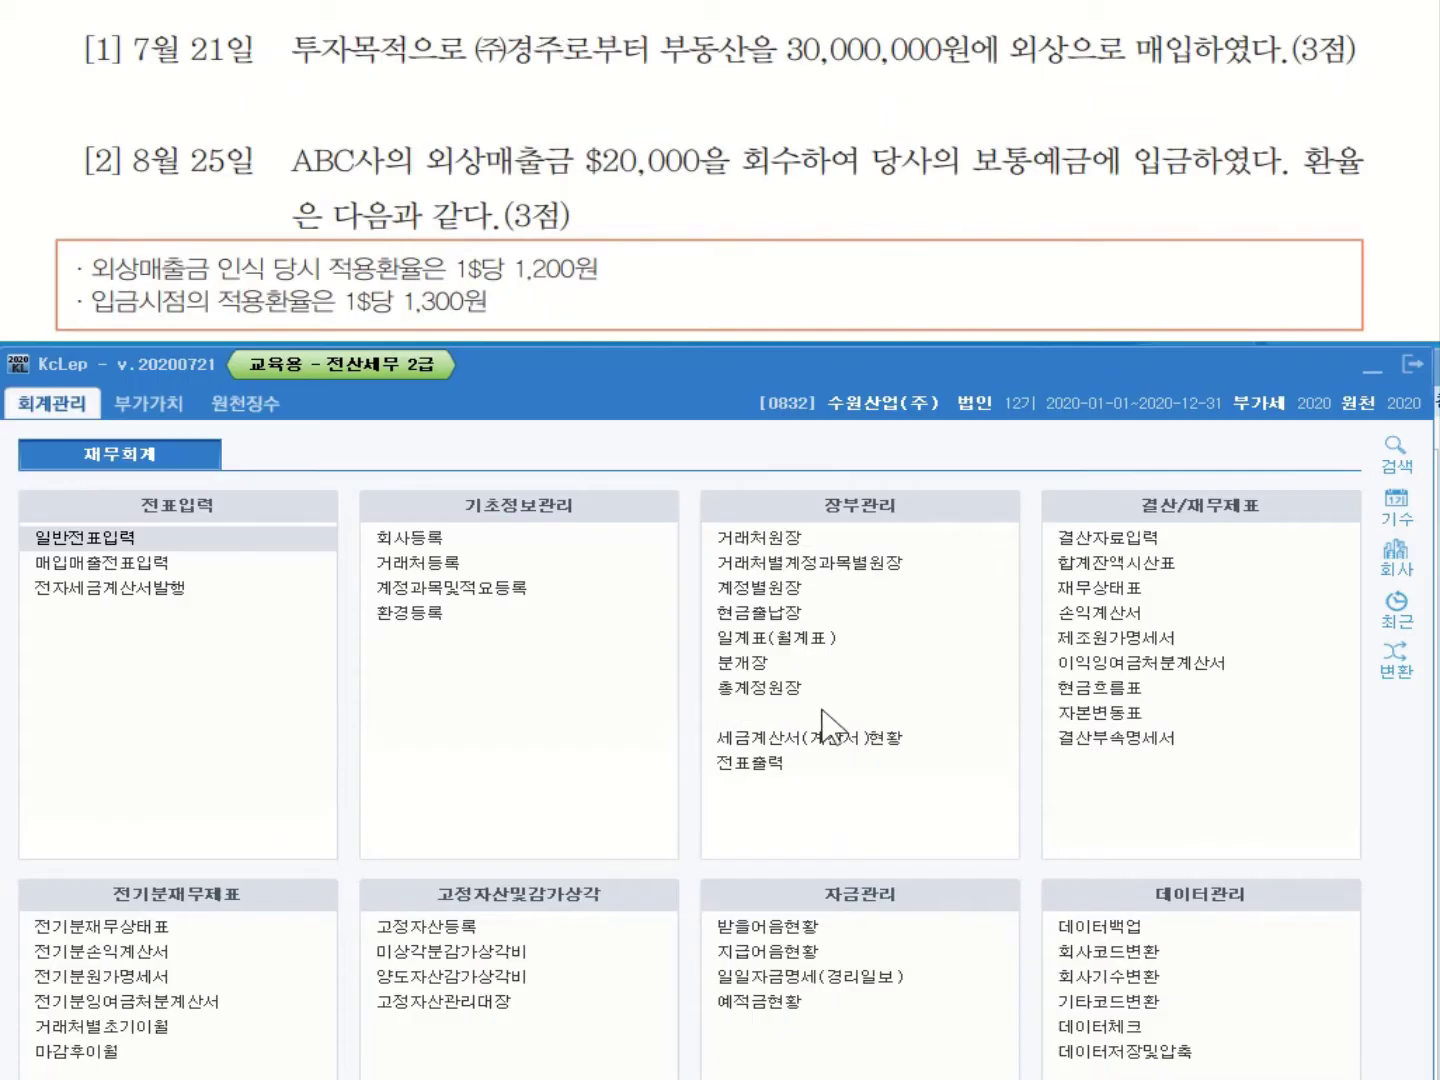
Switch the working company to 0842 (주)문경전자, close the previously open menus, and bring up 일반전표입력.
{"action": "left_click", "coordinate": [1397, 562]}
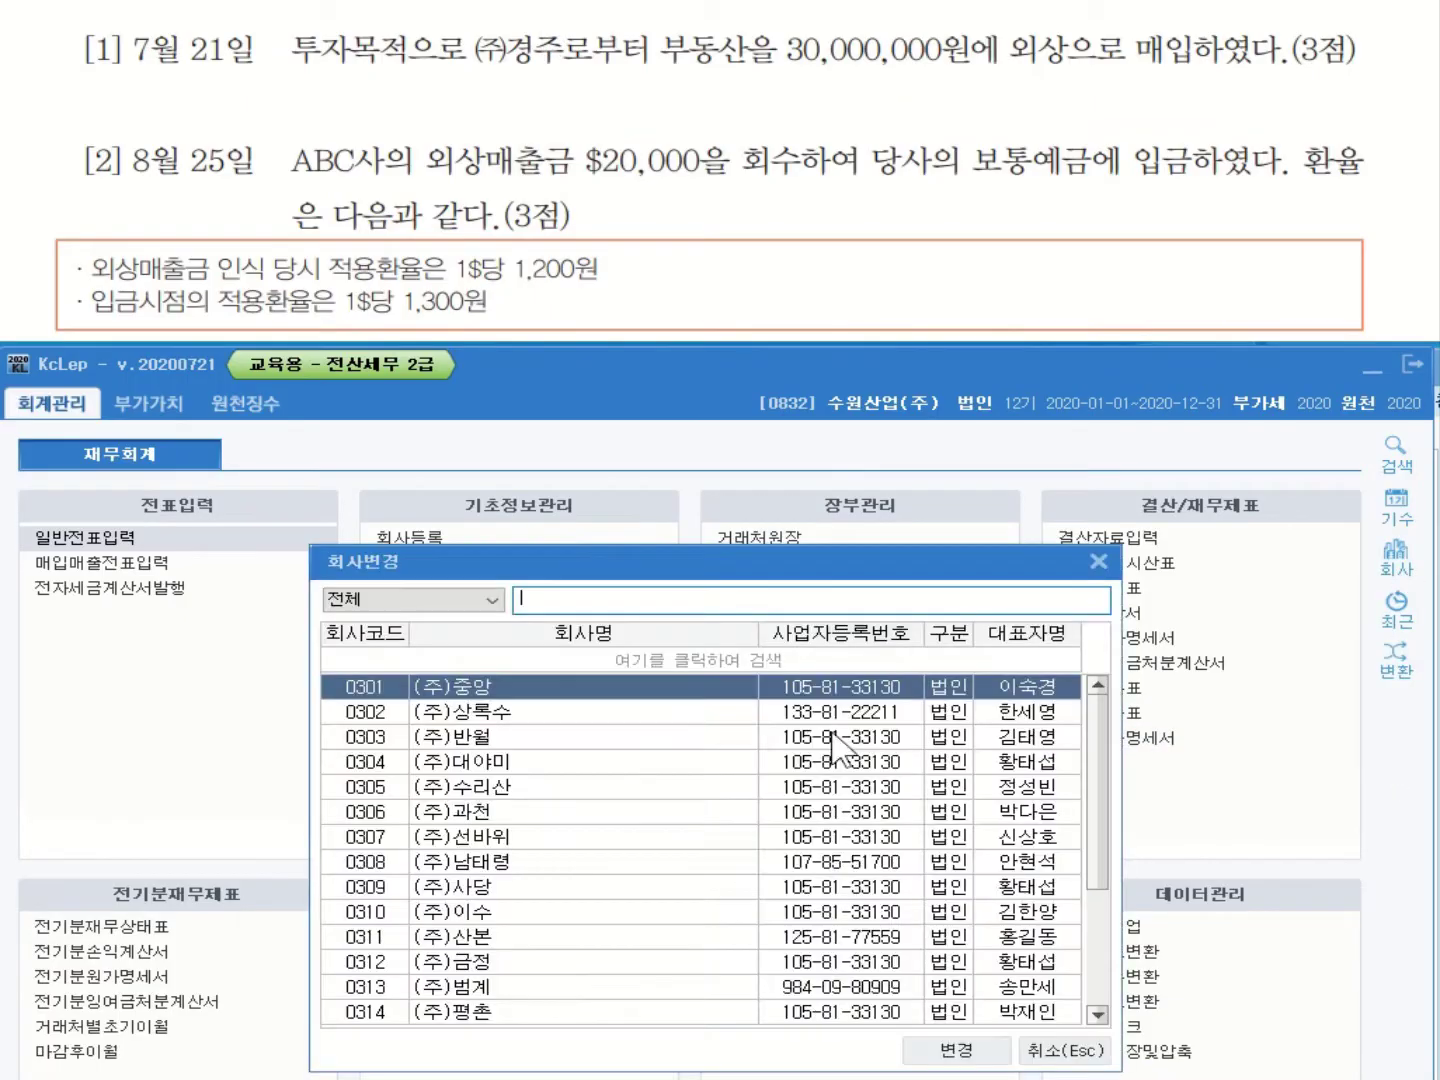
{"action": "scroll", "coordinate": [1100, 955], "scroll_direction": "down", "scroll_amount": 3}
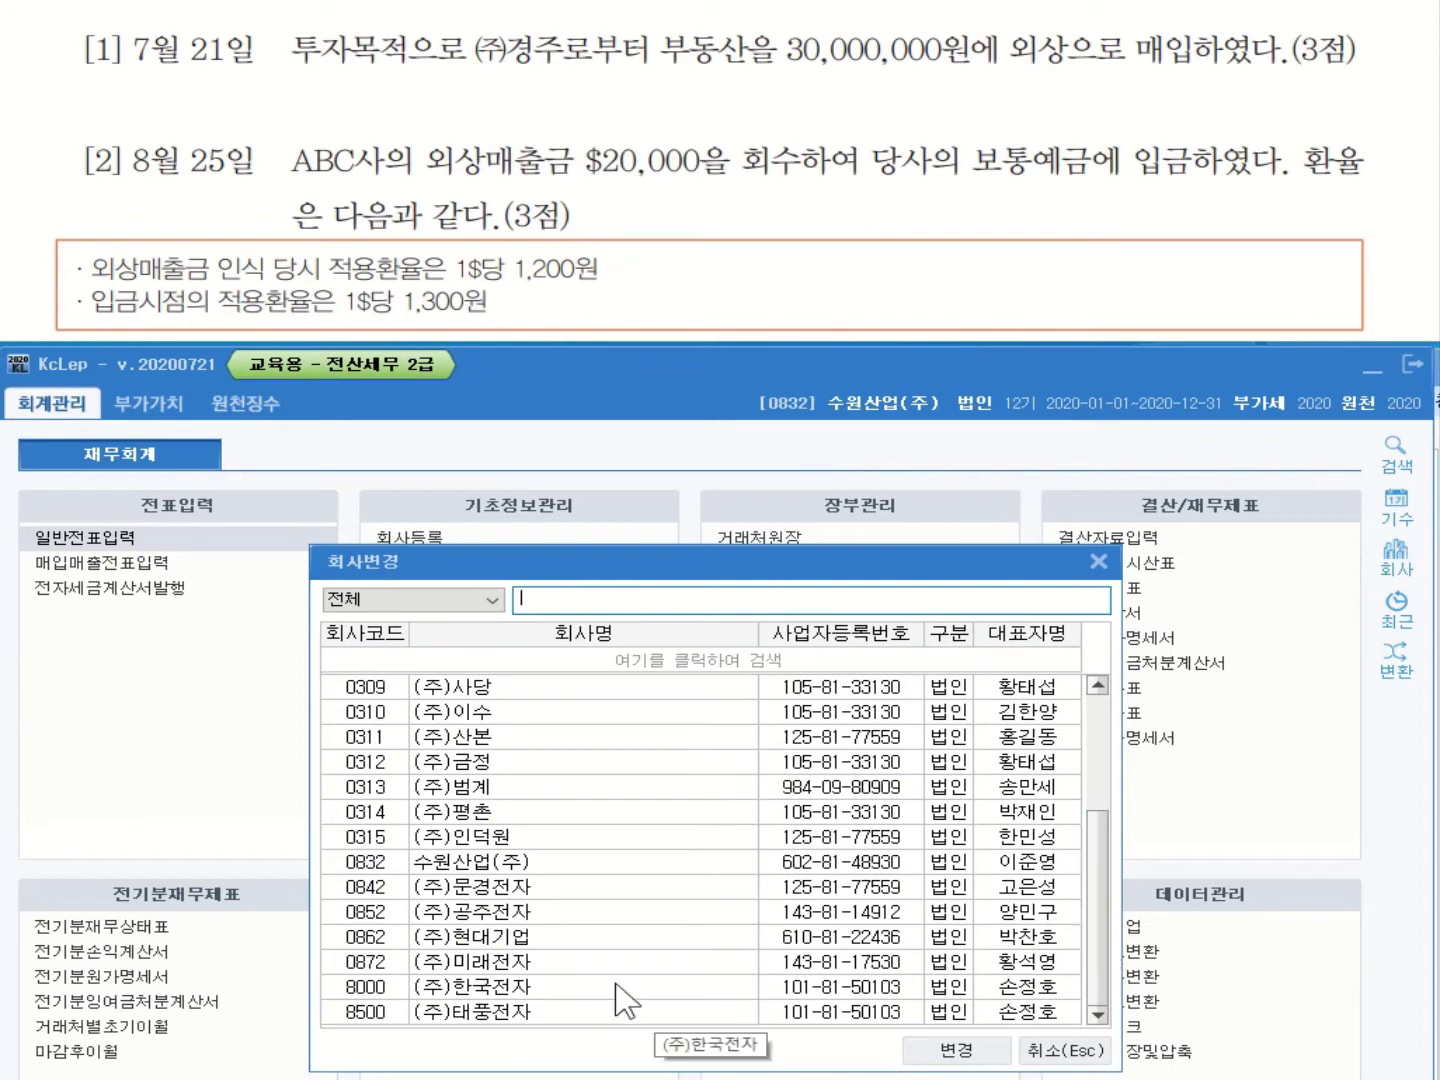
{"action": "double_click", "coordinate": [503, 887]}
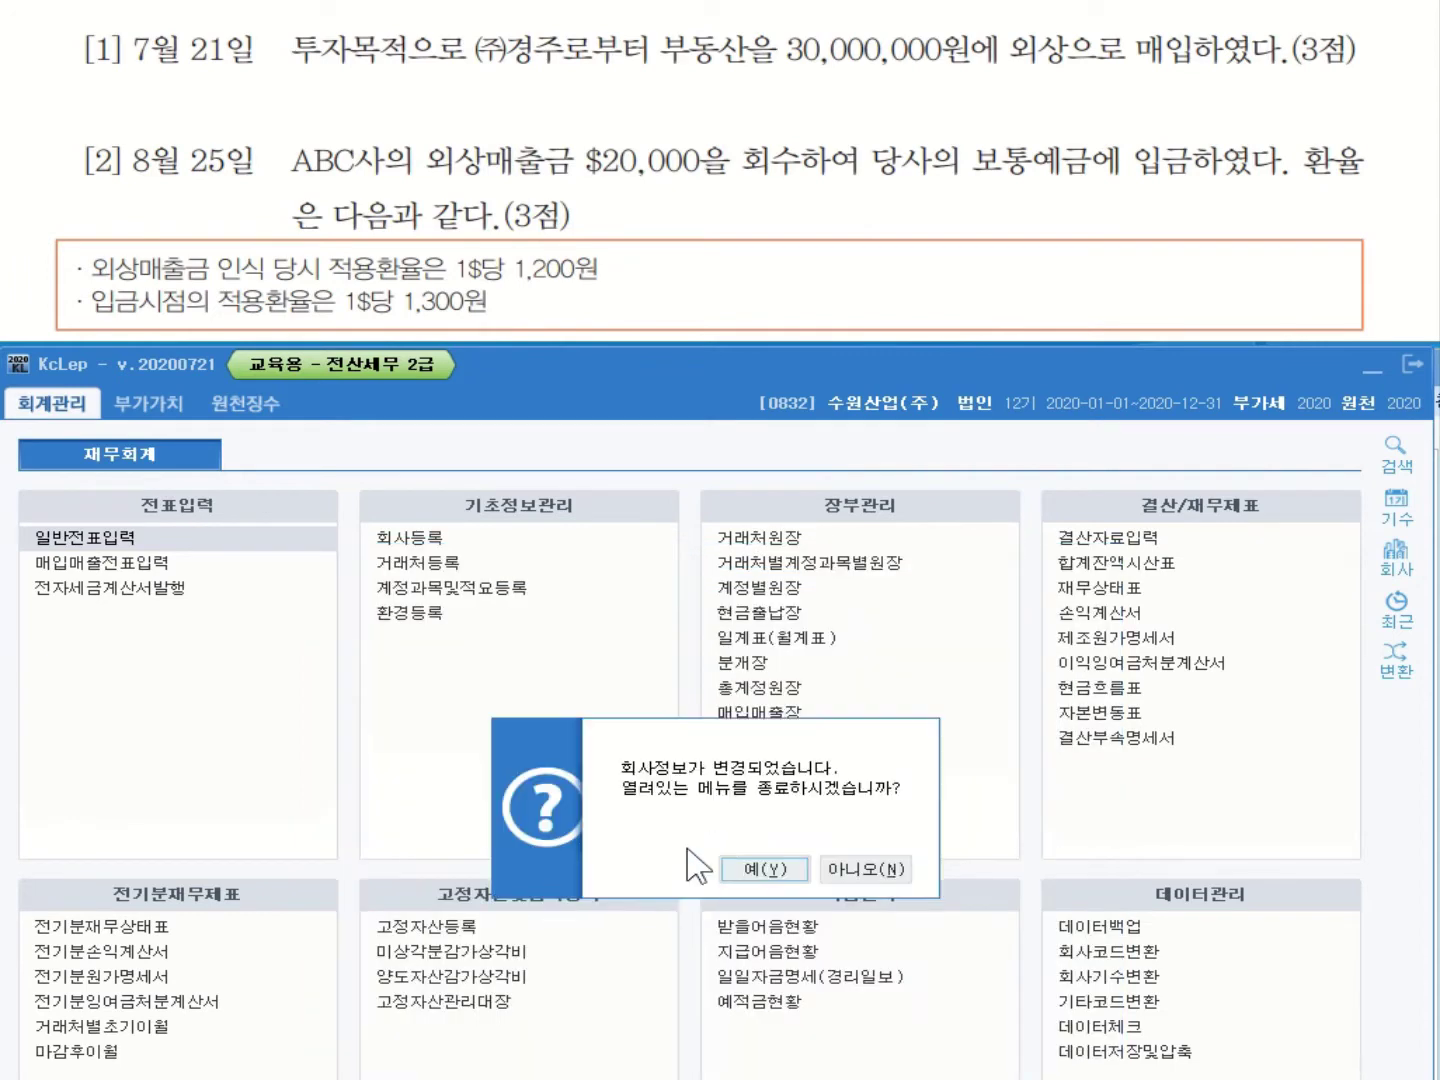
{"action": "left_click", "coordinate": [765, 869]}
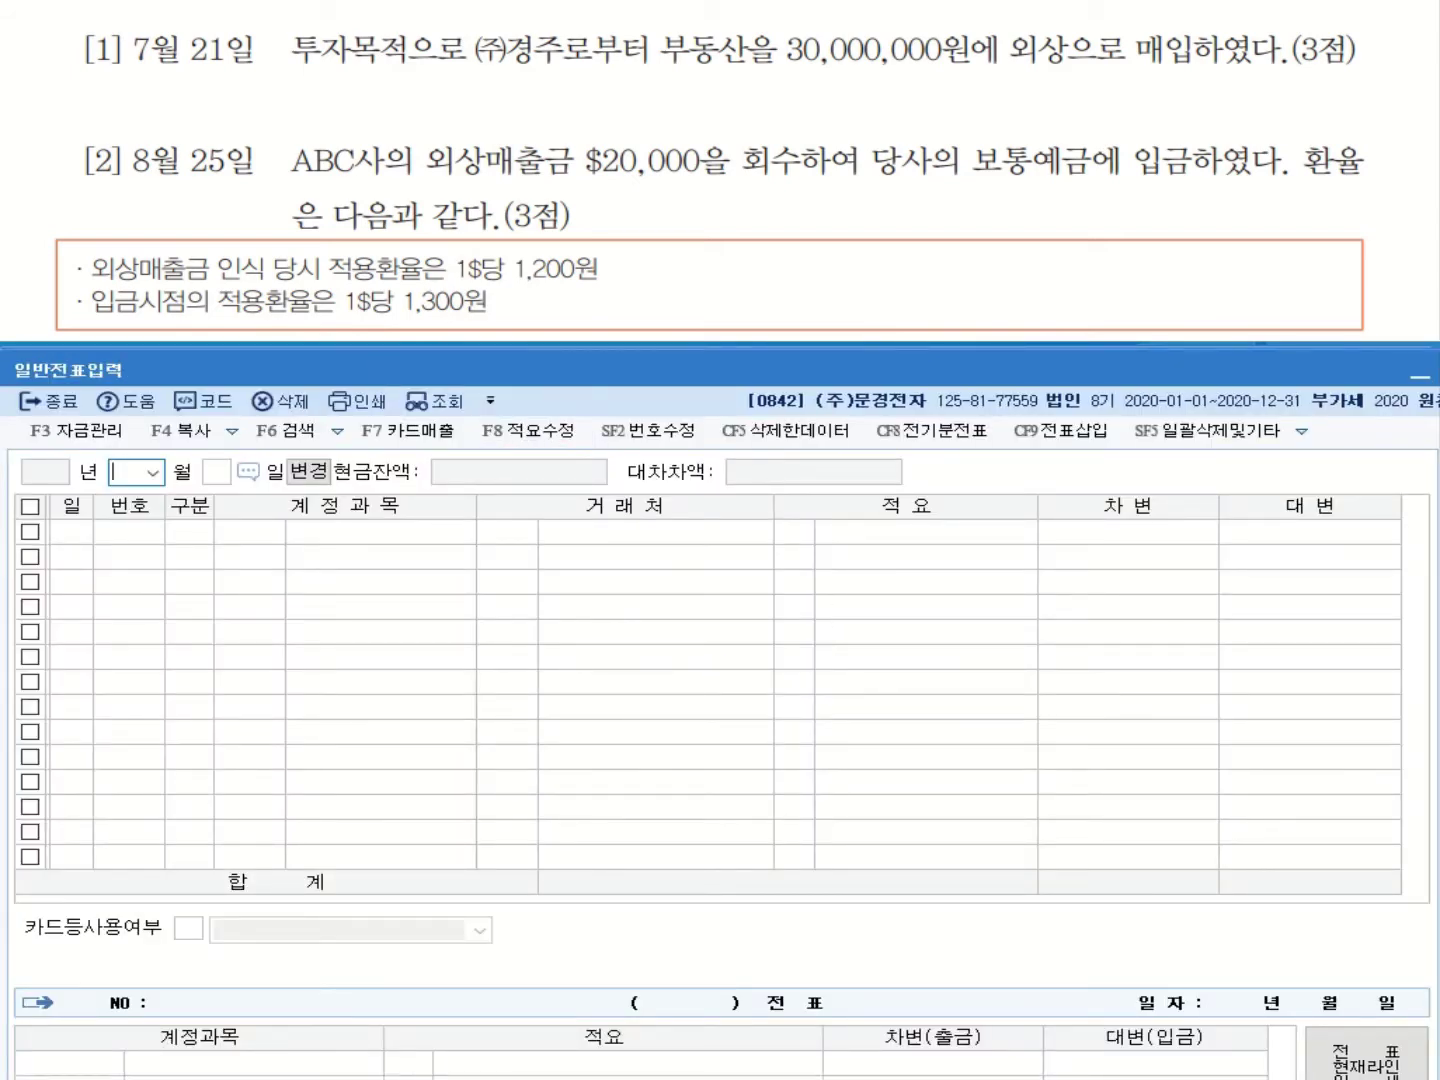
Mark the day 21 and the words 투자, 부동산 and 외상 in transaction [1] with the red pen.
{"action": "left_click_drag", "start_coordinate": [204, 73], "coordinate": [238, 73]}
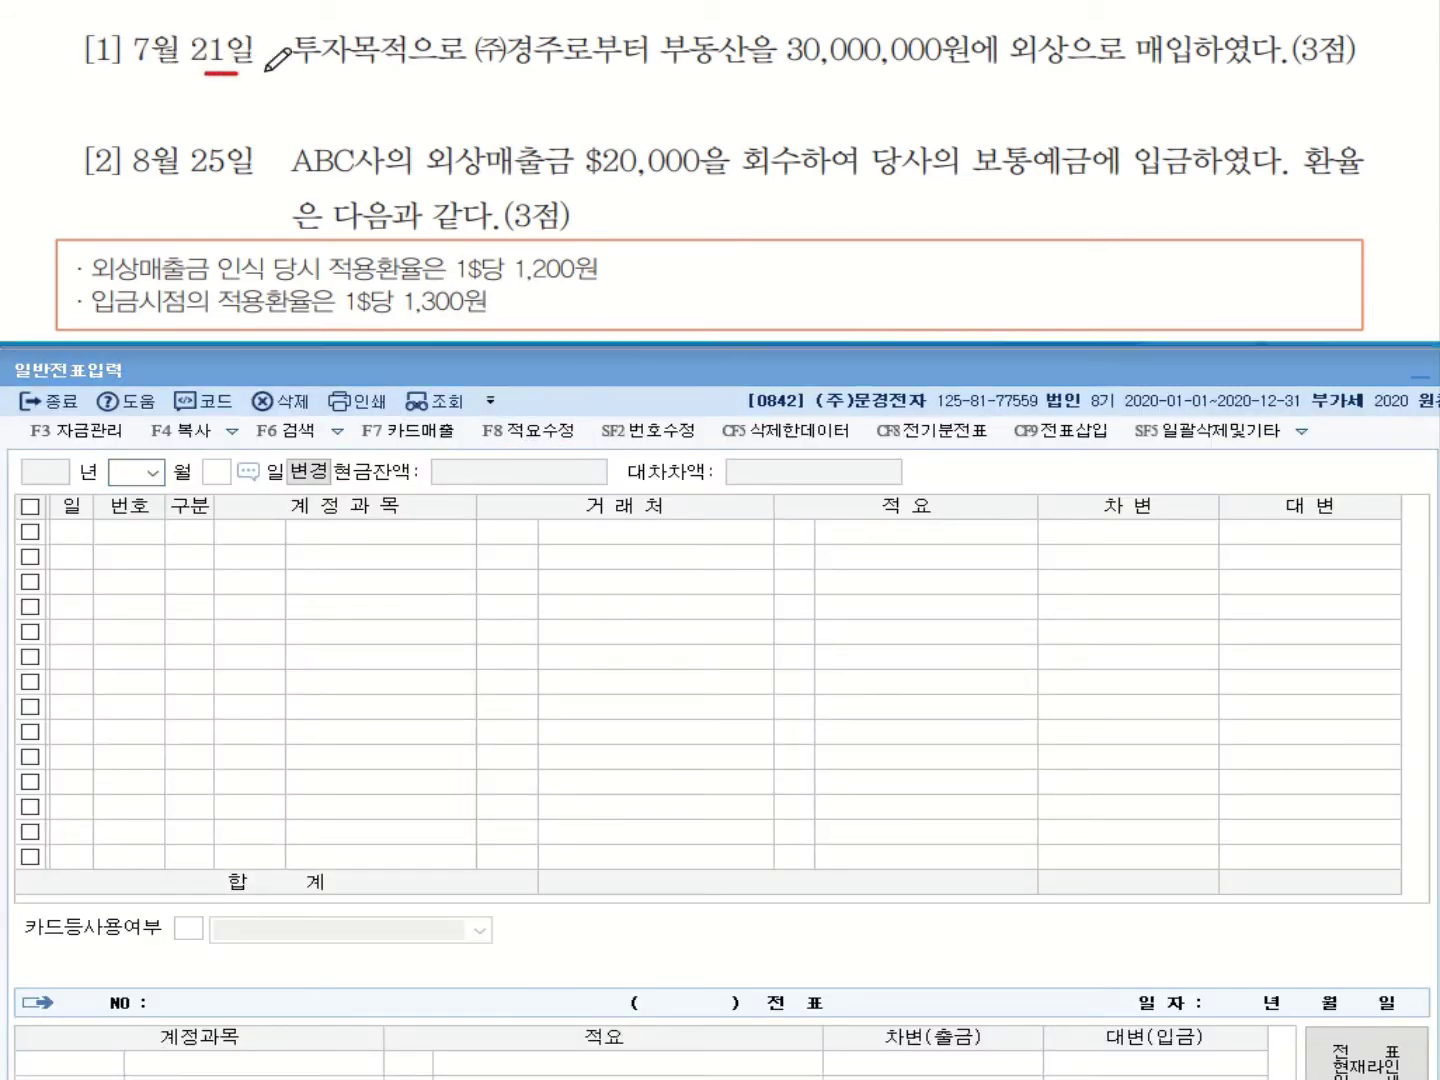
{"action": "mouse_move", "coordinate": [326, 68]}
{"action": "left_mouse_down"}
{"action": "mouse_move", "coordinate": [336, 34]}
{"action": "mouse_move", "coordinate": [348, 62]}
{"action": "left_mouse_up"}
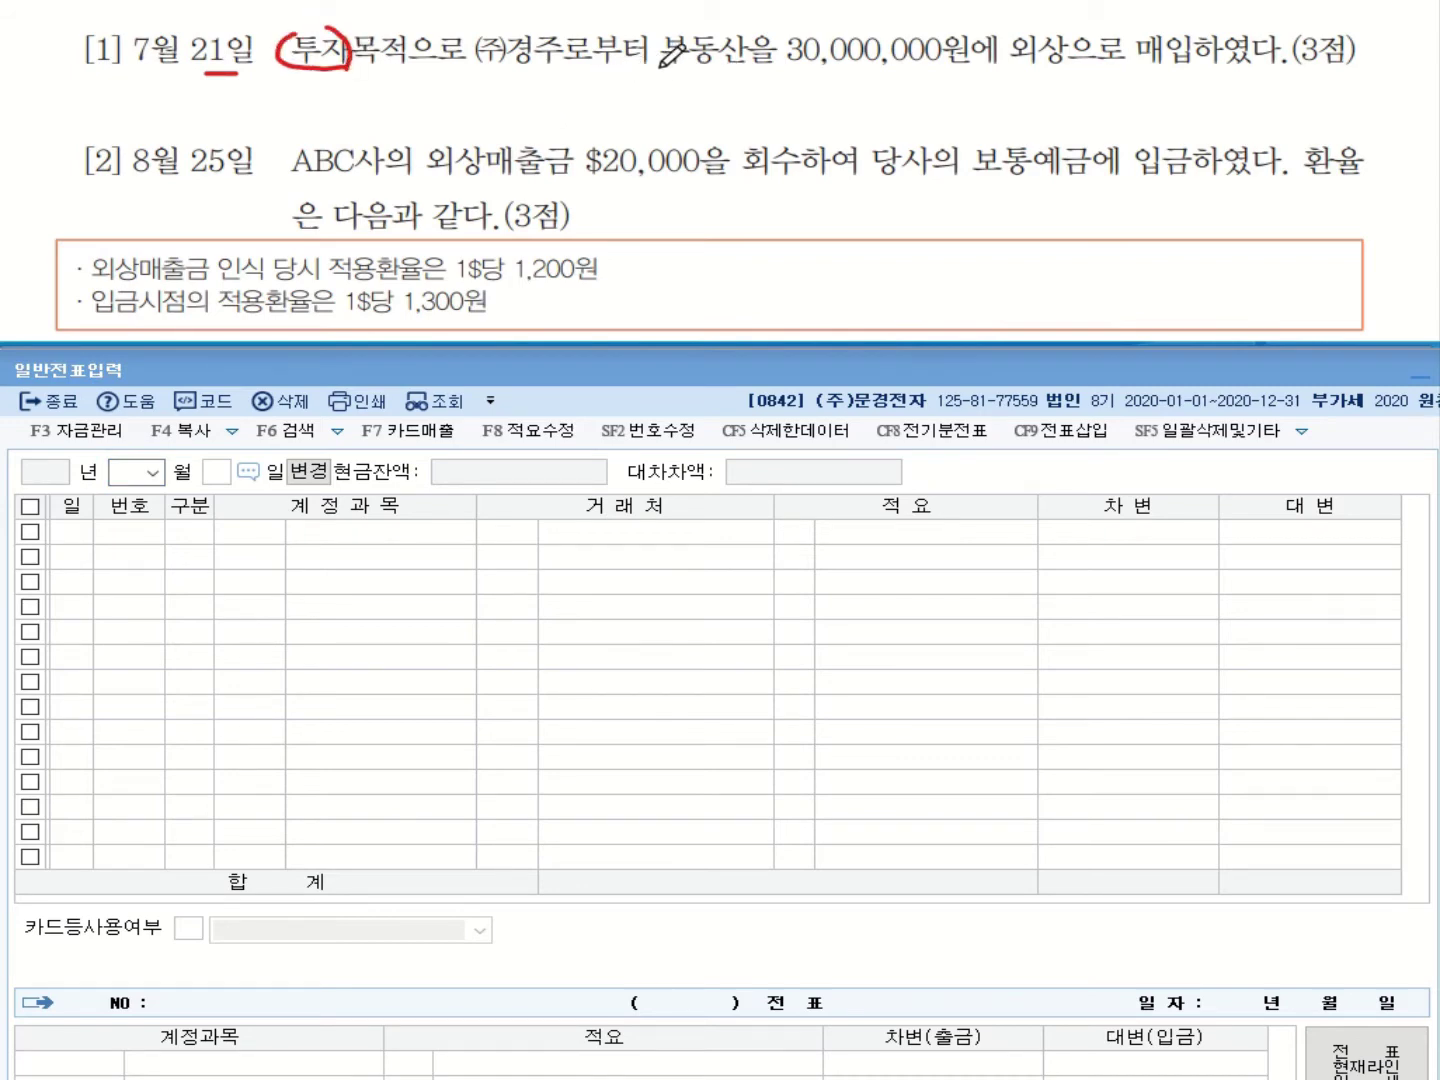
{"action": "left_click_drag", "start_coordinate": [657, 67], "coordinate": [775, 67]}
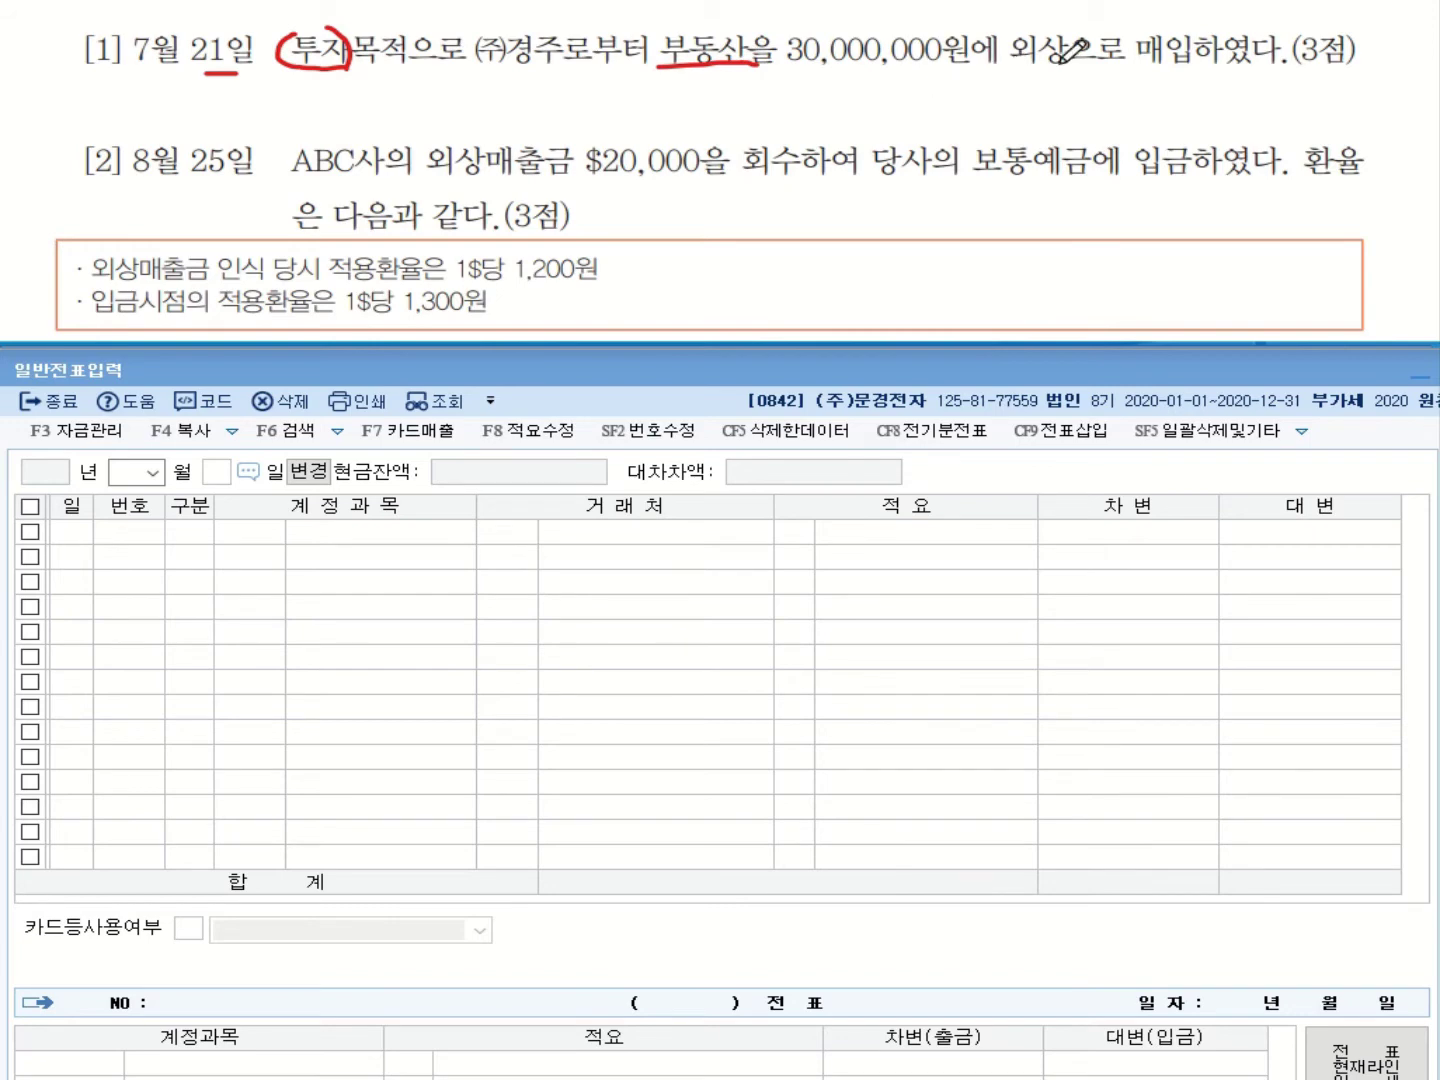
{"action": "mouse_move", "coordinate": [1062, 63]}
{"action": "left_mouse_down"}
{"action": "mouse_move", "coordinate": [1012, 45]}
{"action": "mouse_move", "coordinate": [1072, 64]}
{"action": "left_mouse_up"}
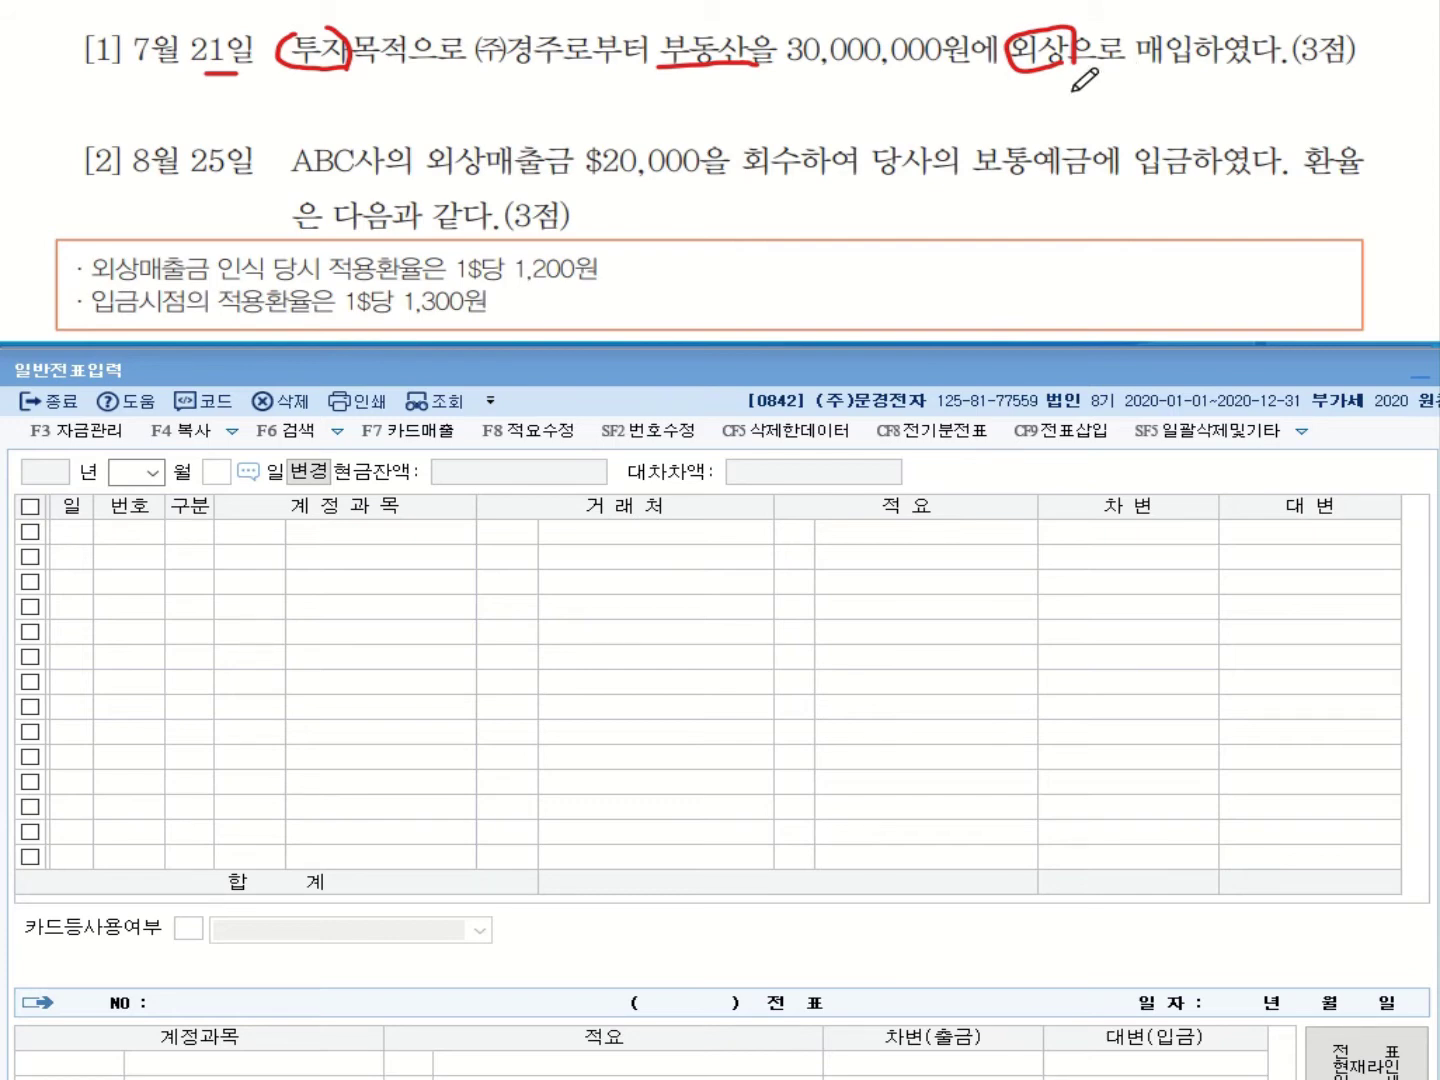
Set the general voucher date to month 07, day 21.
{"action": "left_click", "coordinate": [138, 472]}
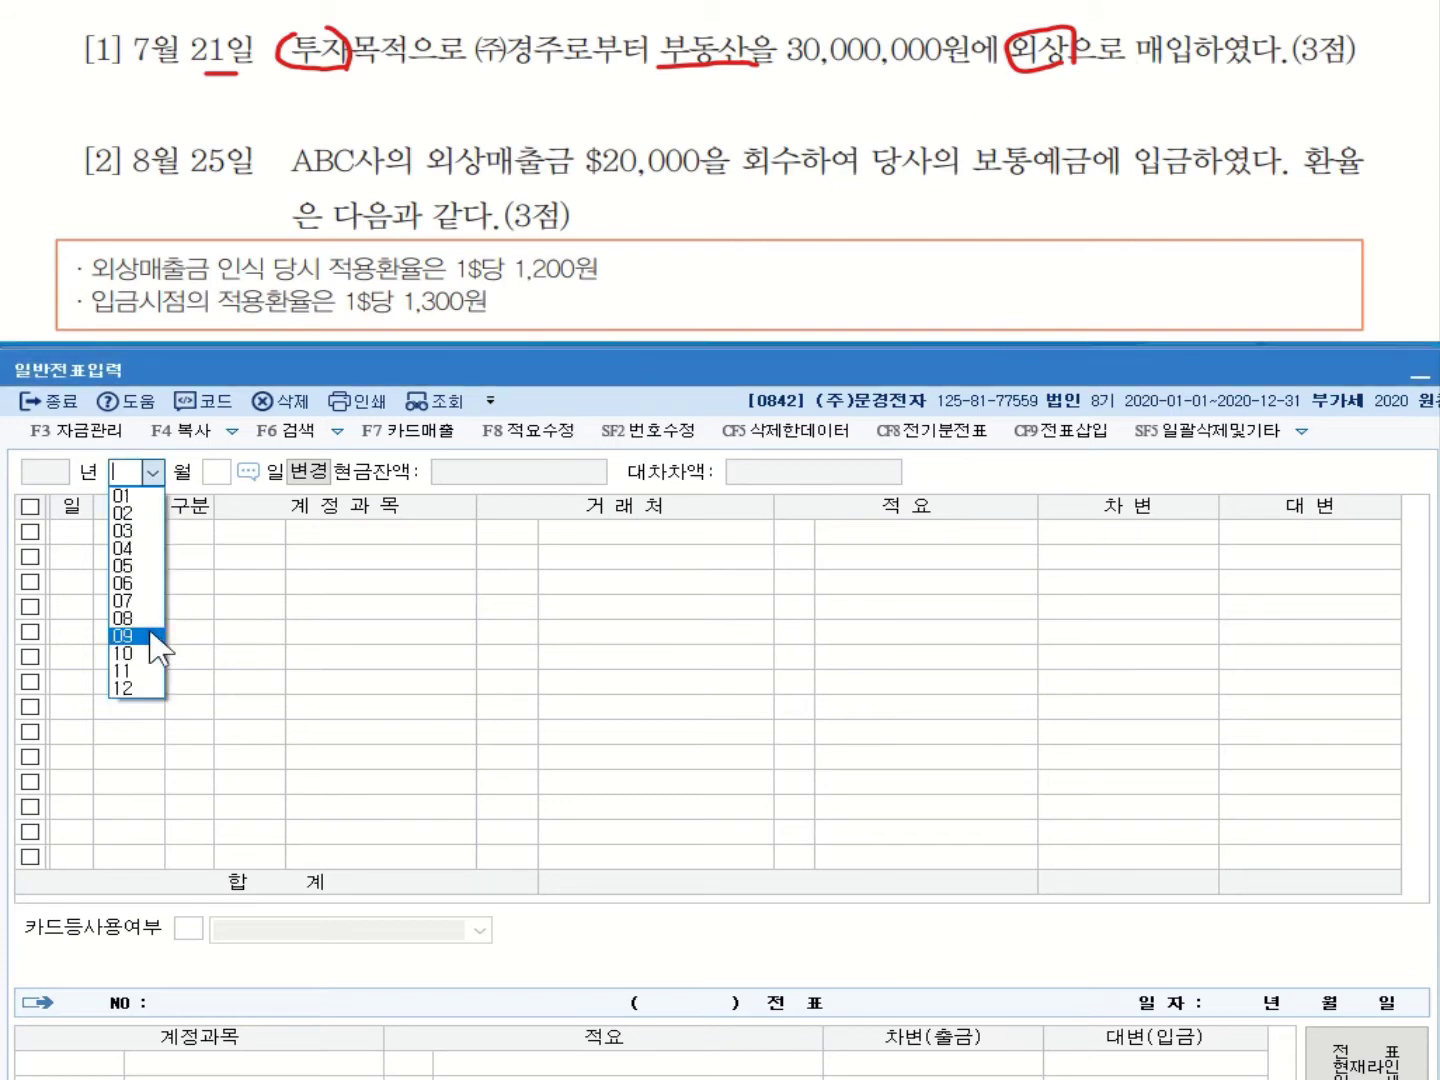
{"action": "type", "text": "07"}
{"action": "key", "text": "Return"}
{"action": "type", "text": "21"}
{"action": "key", "text": "Return"}
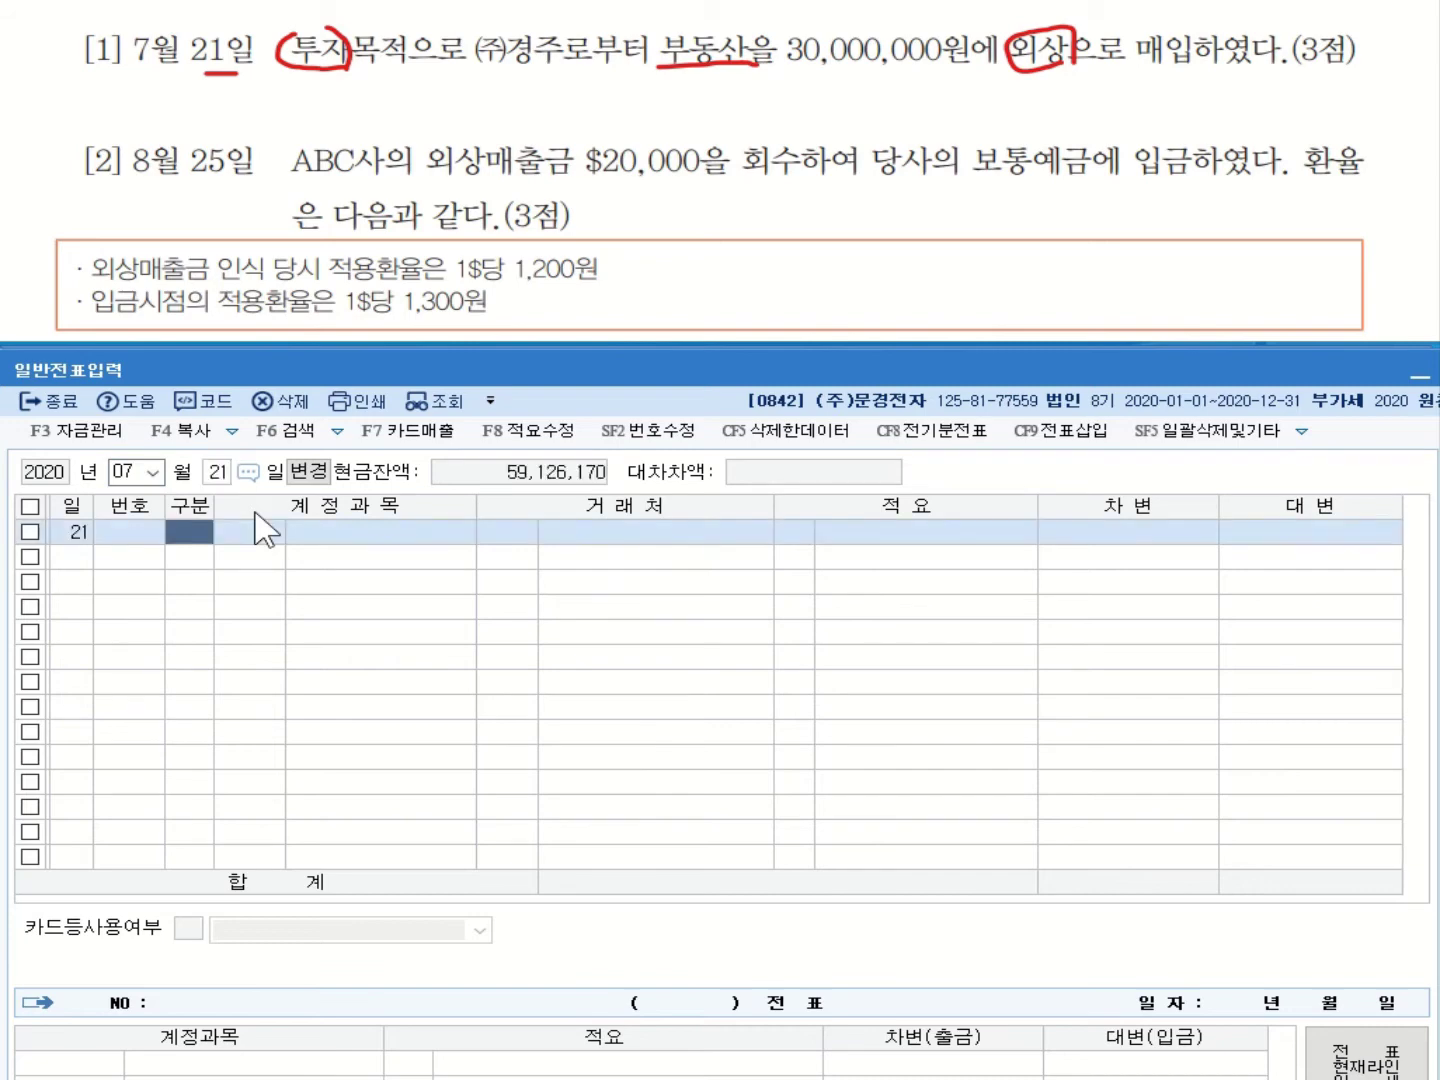
Enter a debit (차변) line on the July 21 voucher for account 0183 투자부동산 with amount 30,000,000.
{"action": "type", "text": "3"}
{"action": "key", "text": "Return"}
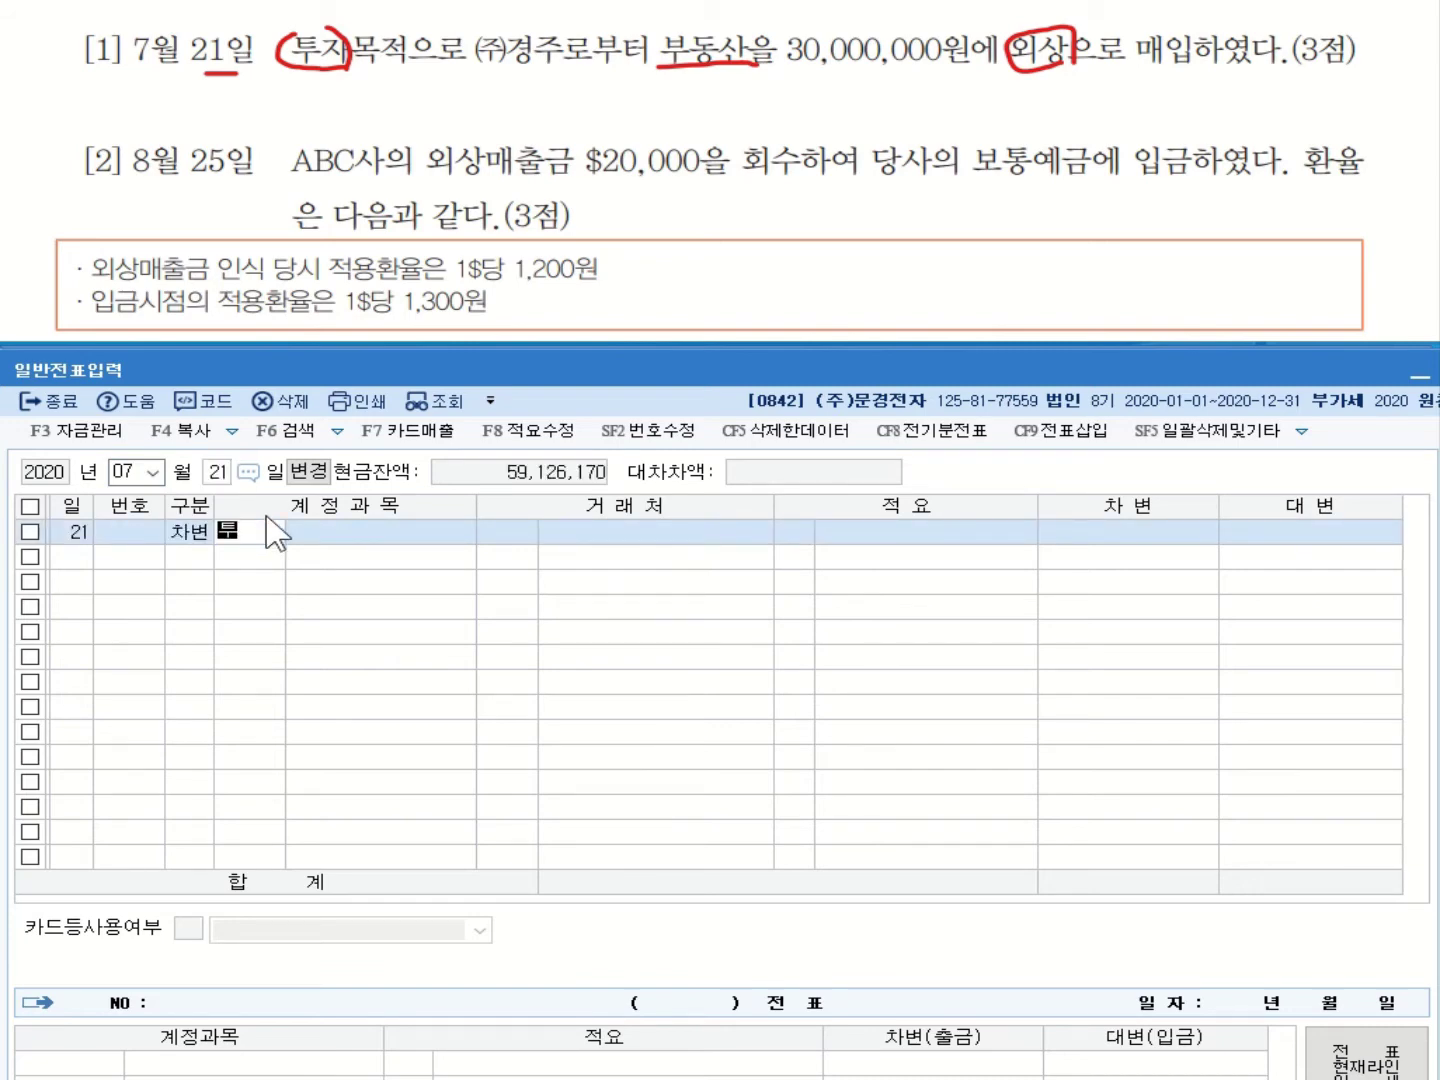
{"action": "type", "text": "투자"}
{"action": "key", "text": "Return"}
{"action": "key", "text": "Down"}
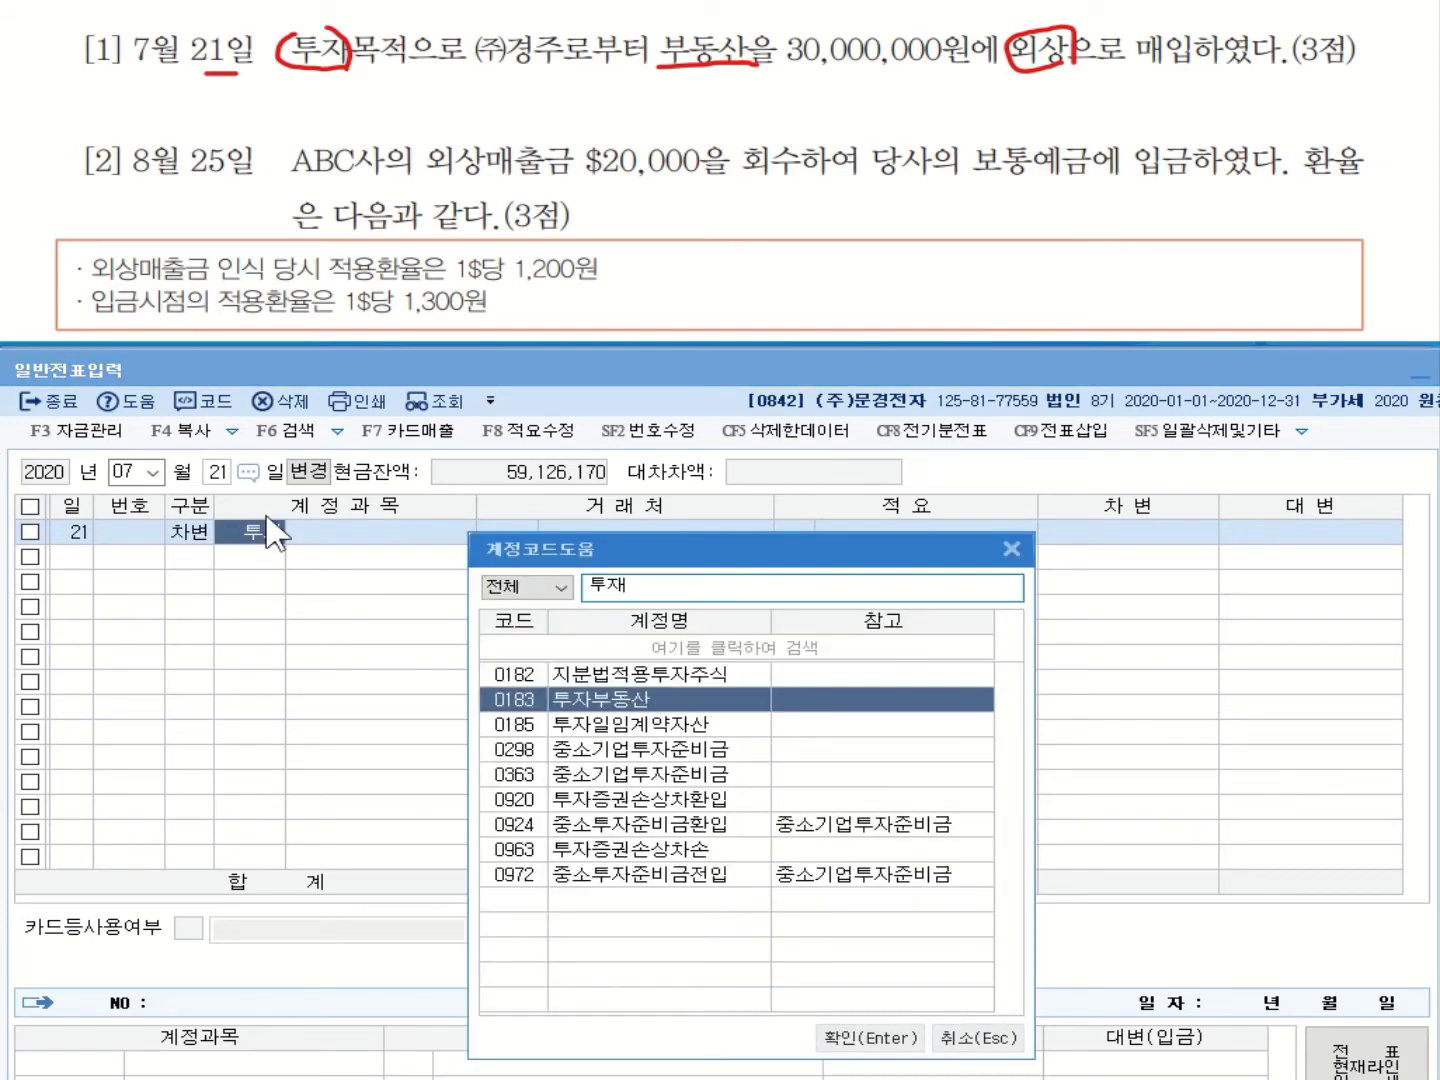
{"action": "key", "text": "Return"}
{"action": "key", "text": "Return"}
{"action": "key", "text": "Return"}
{"action": "type", "text": "3"}
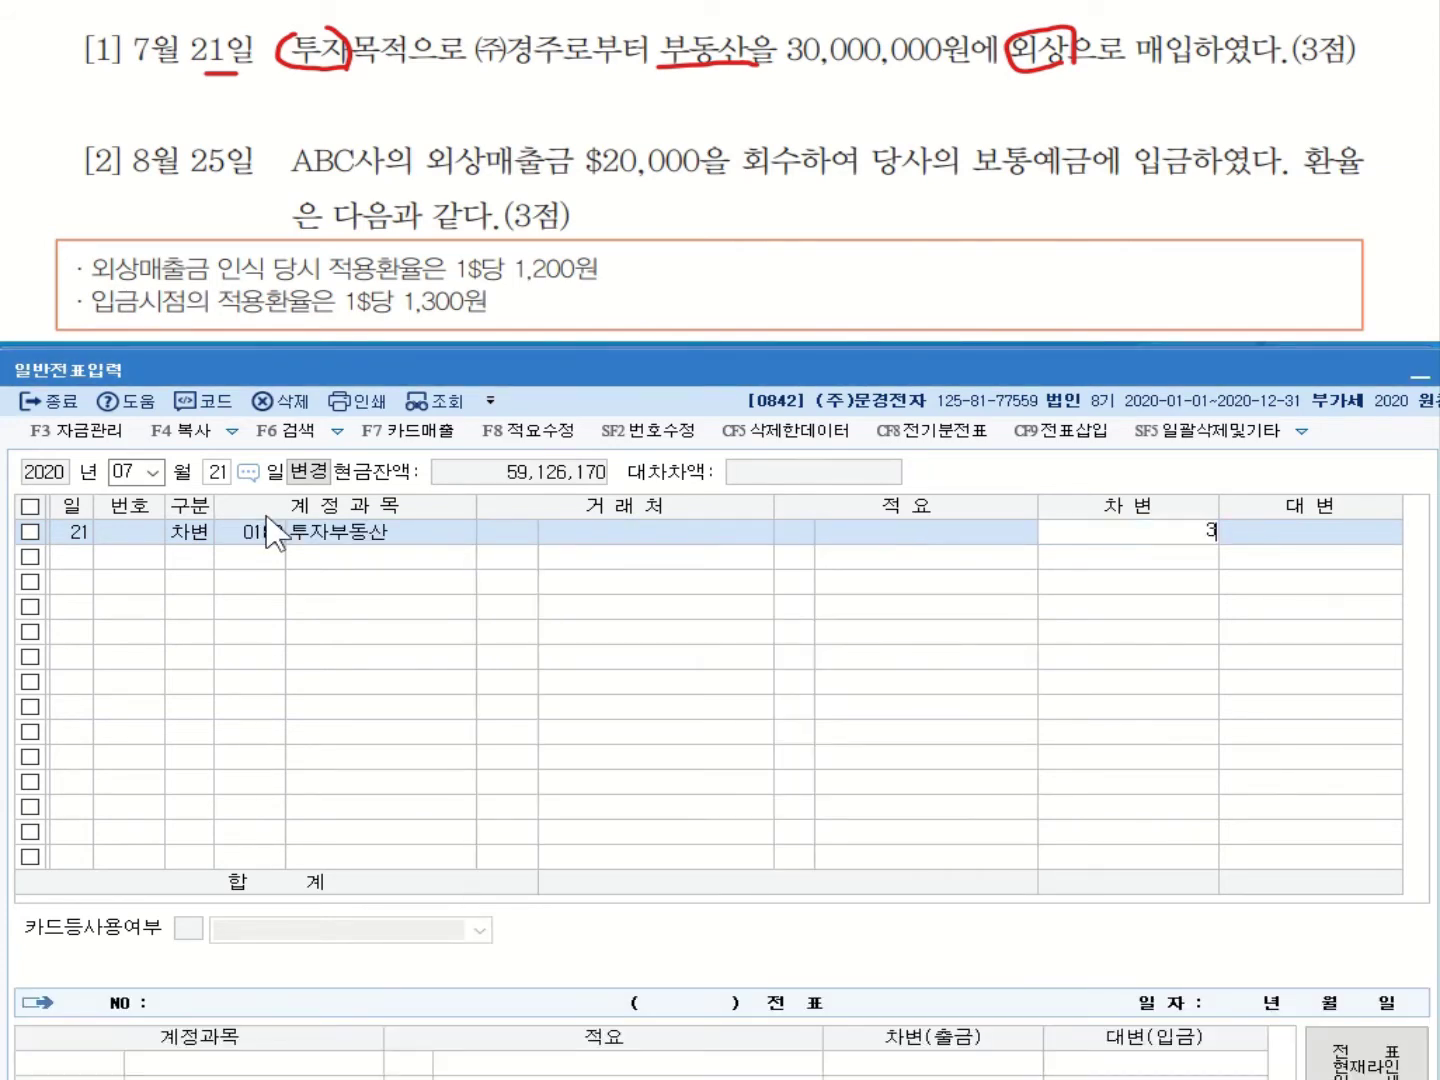
{"action": "type", "text": "0,000,000"}
{"action": "key", "text": "Return"}
Add a credit (대변) line for account 0253 미지급금 at 30,000,000 with (주)경주 as the 거래처.
{"action": "type", "text": "4"}
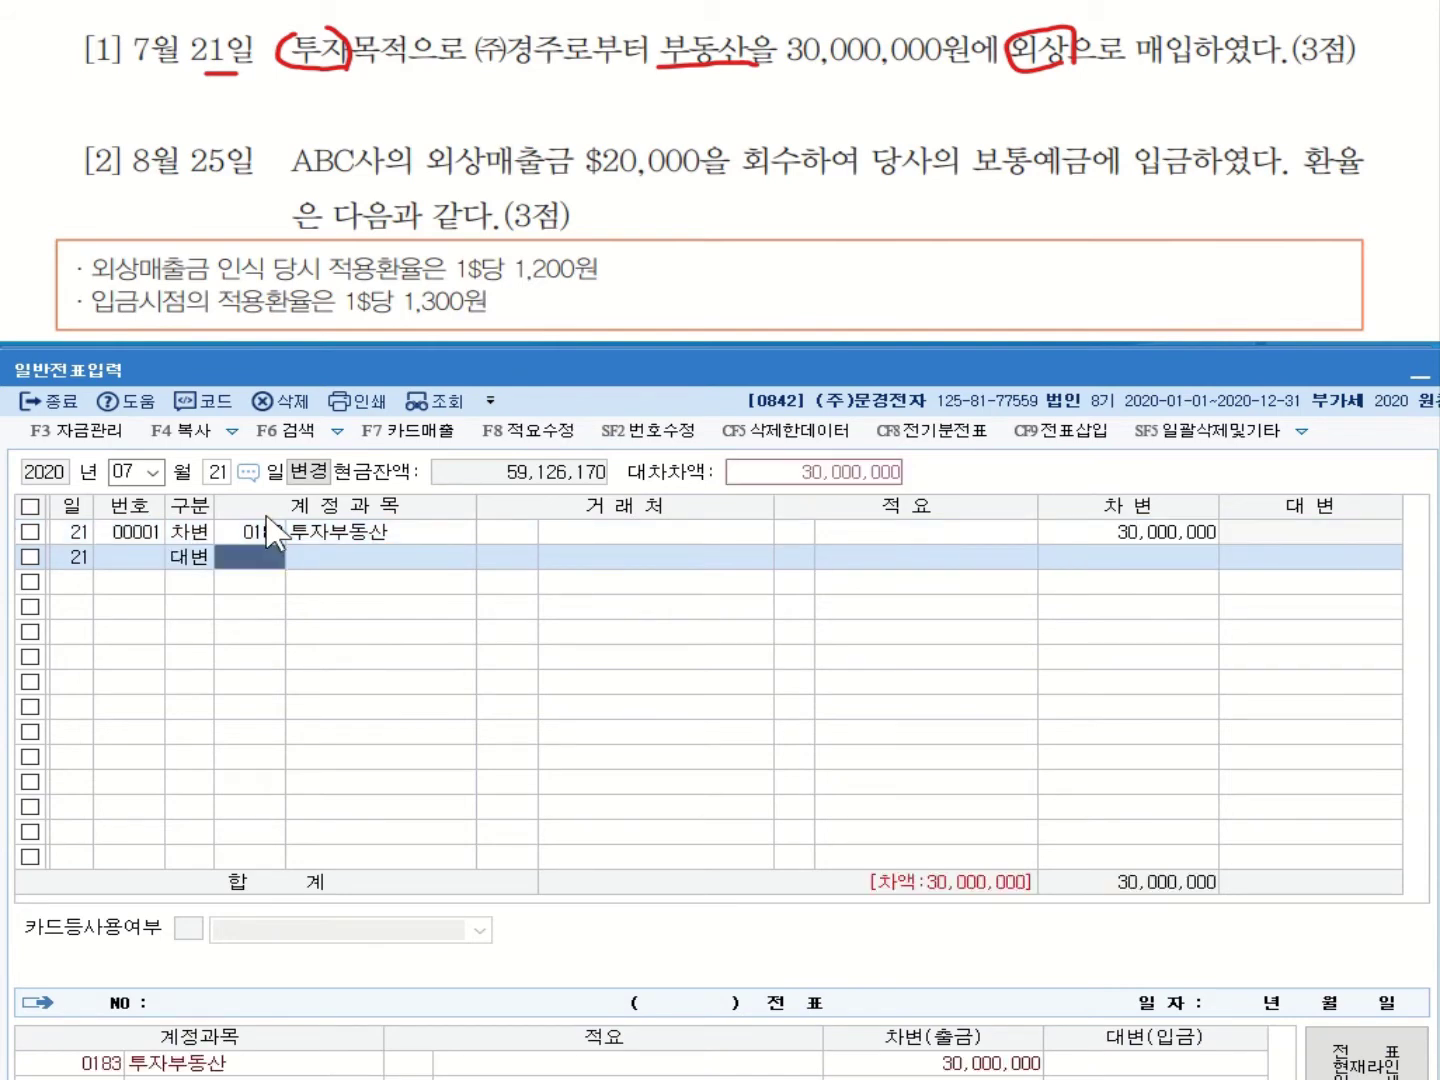
{"action": "key", "text": "Return"}
{"action": "type", "text": "253"}
{"action": "key", "text": "Return"}
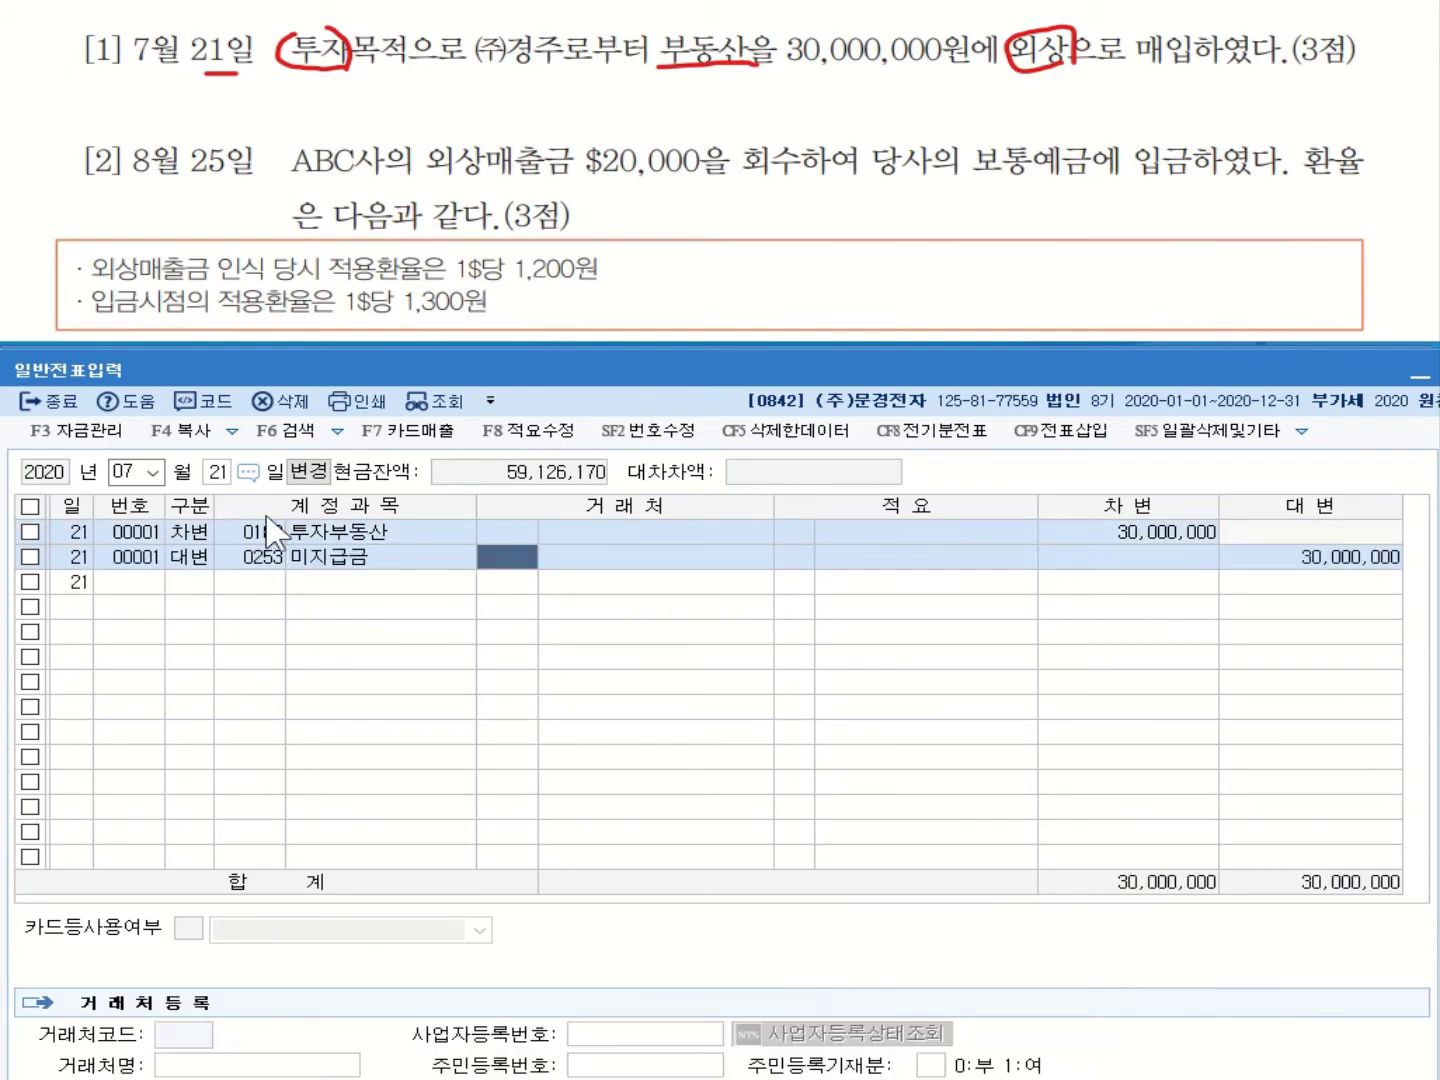
{"action": "type", "text": "ㄱㅓㅇㅈㅜㅣ"}
{"action": "key", "text": "Return"}
{"action": "key", "text": "Return"}
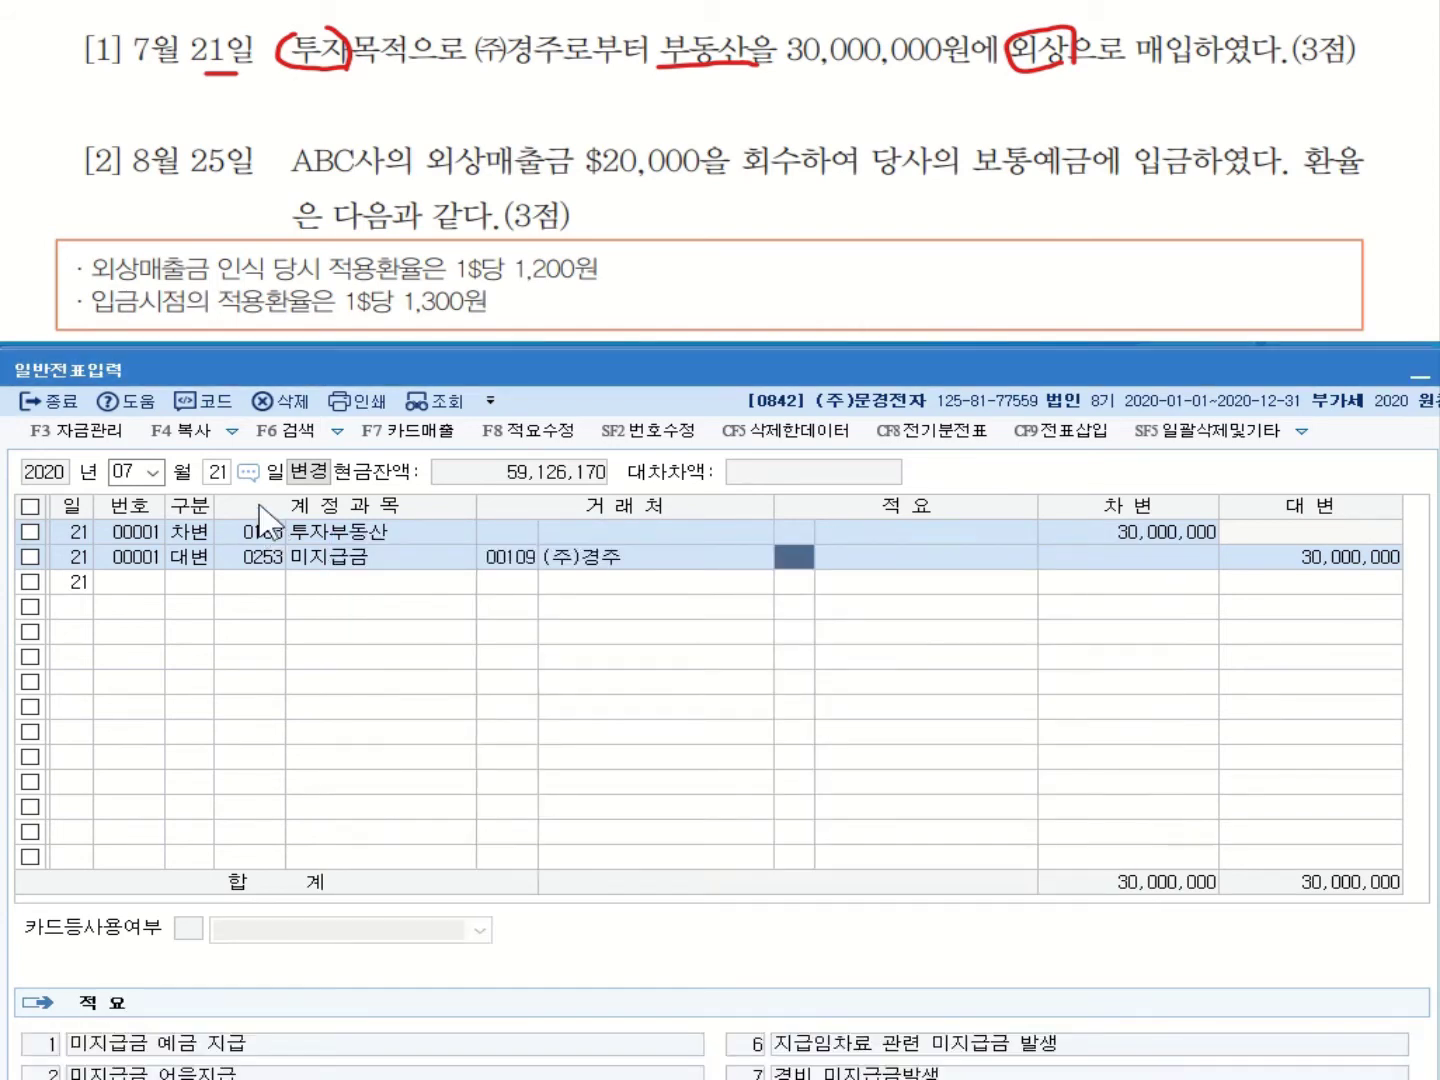
{"action": "left_click", "coordinate": [268, 558]}
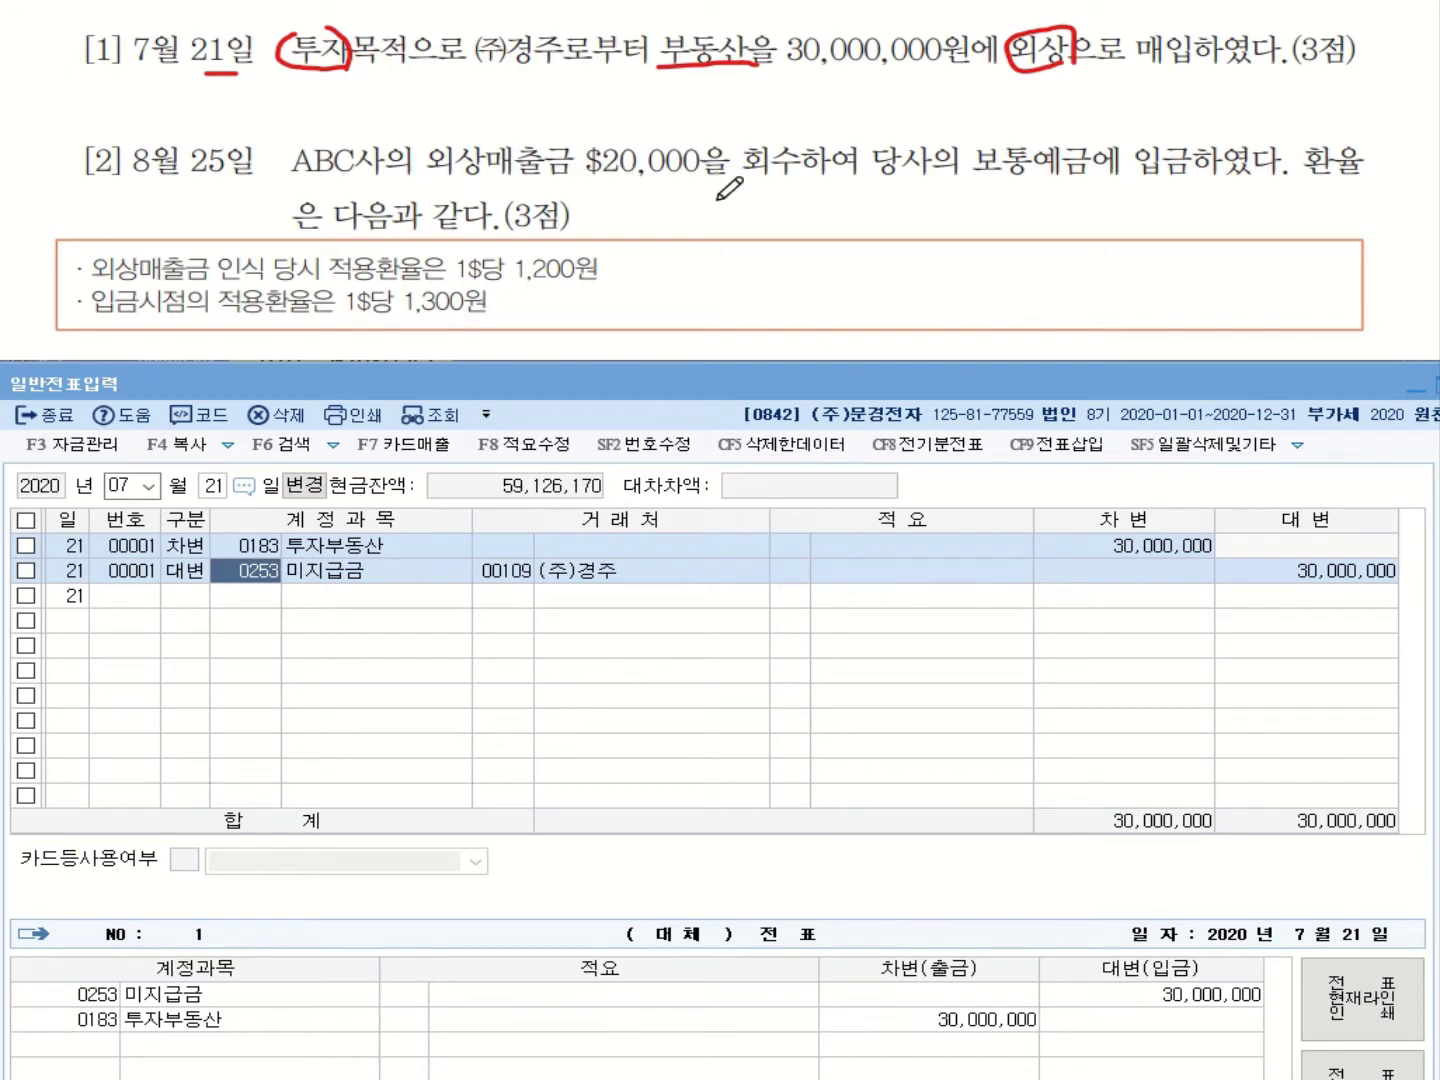
Mark $20,000, 회수, 보통예금에 입금 and the 1,200원 and 1,300원 exchange rates in transaction [2] with the red pen.
{"action": "mouse_move", "coordinate": [580, 184]}
{"action": "left_mouse_down"}
{"action": "mouse_move", "coordinate": [716, 186]}
{"action": "mouse_move", "coordinate": [750, 128]}
{"action": "mouse_move", "coordinate": [805, 187]}
{"action": "left_mouse_up"}
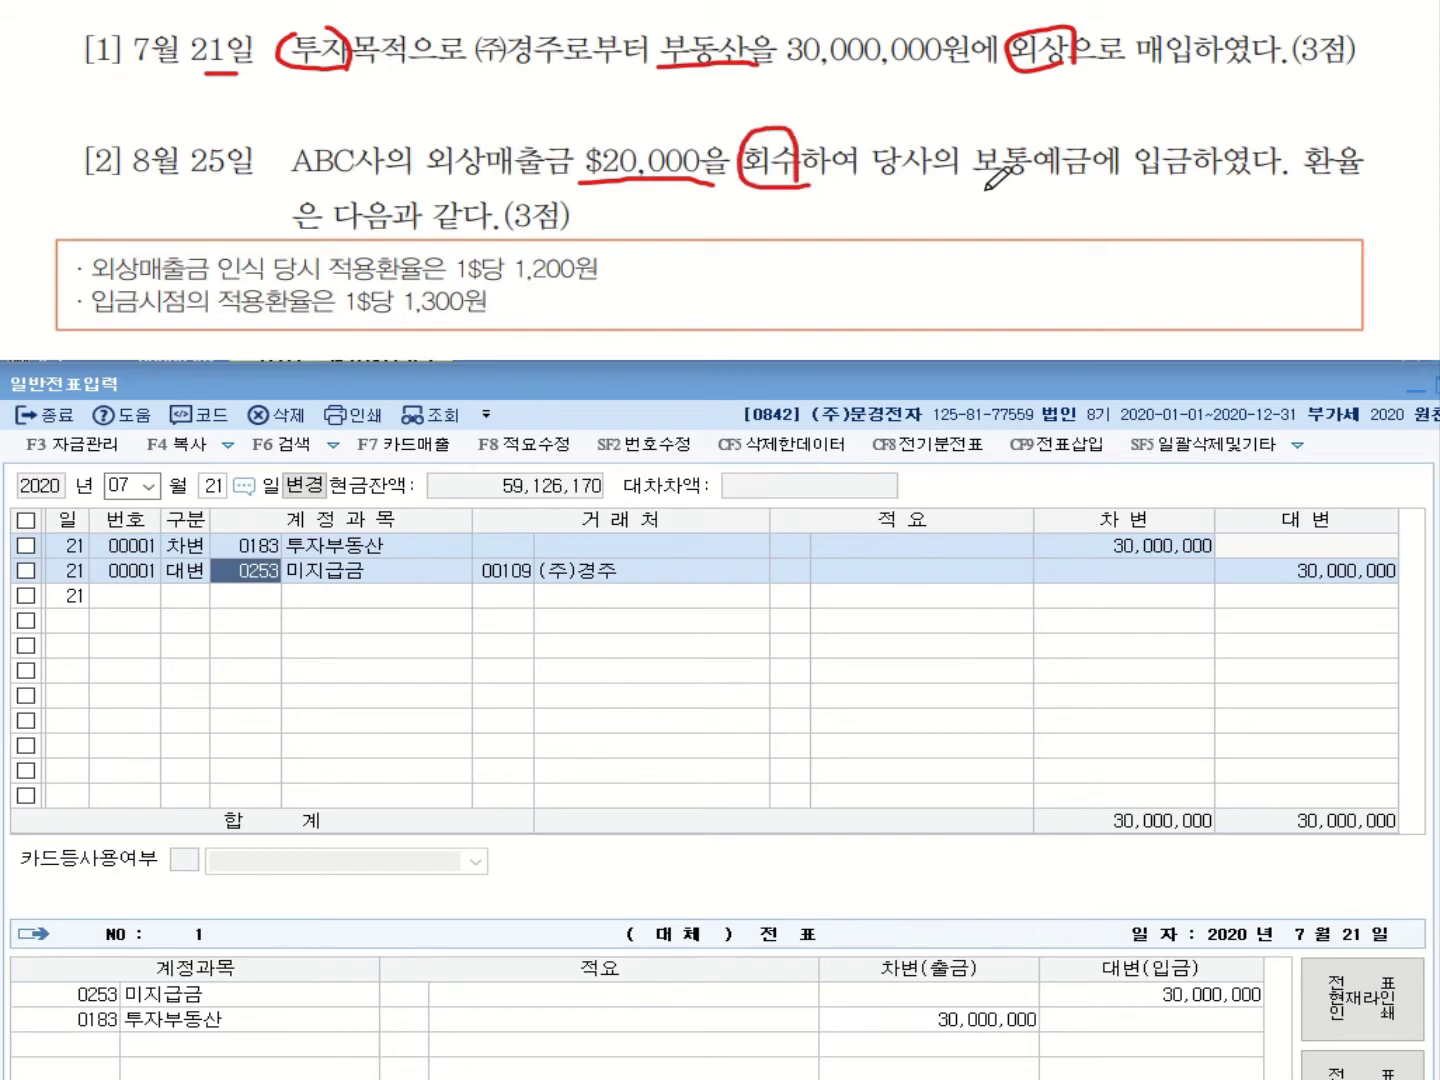
{"action": "left_click_drag", "start_coordinate": [985, 186], "coordinate": [1200, 188]}
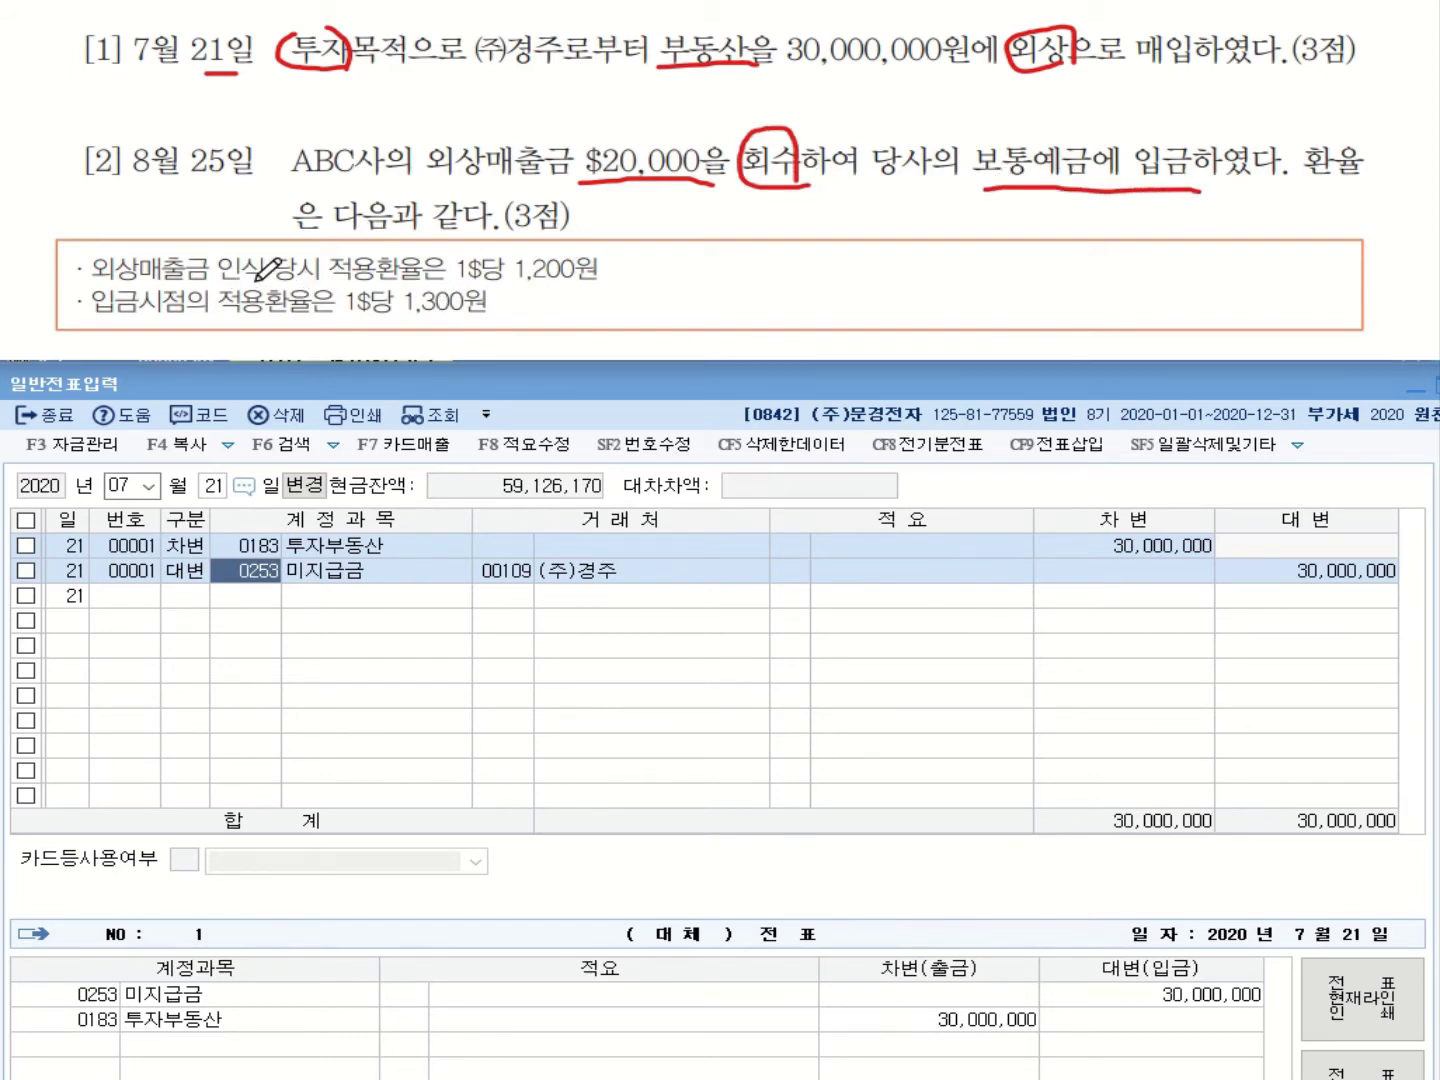
{"action": "left_click_drag", "start_coordinate": [606, 283], "coordinate": [518, 283]}
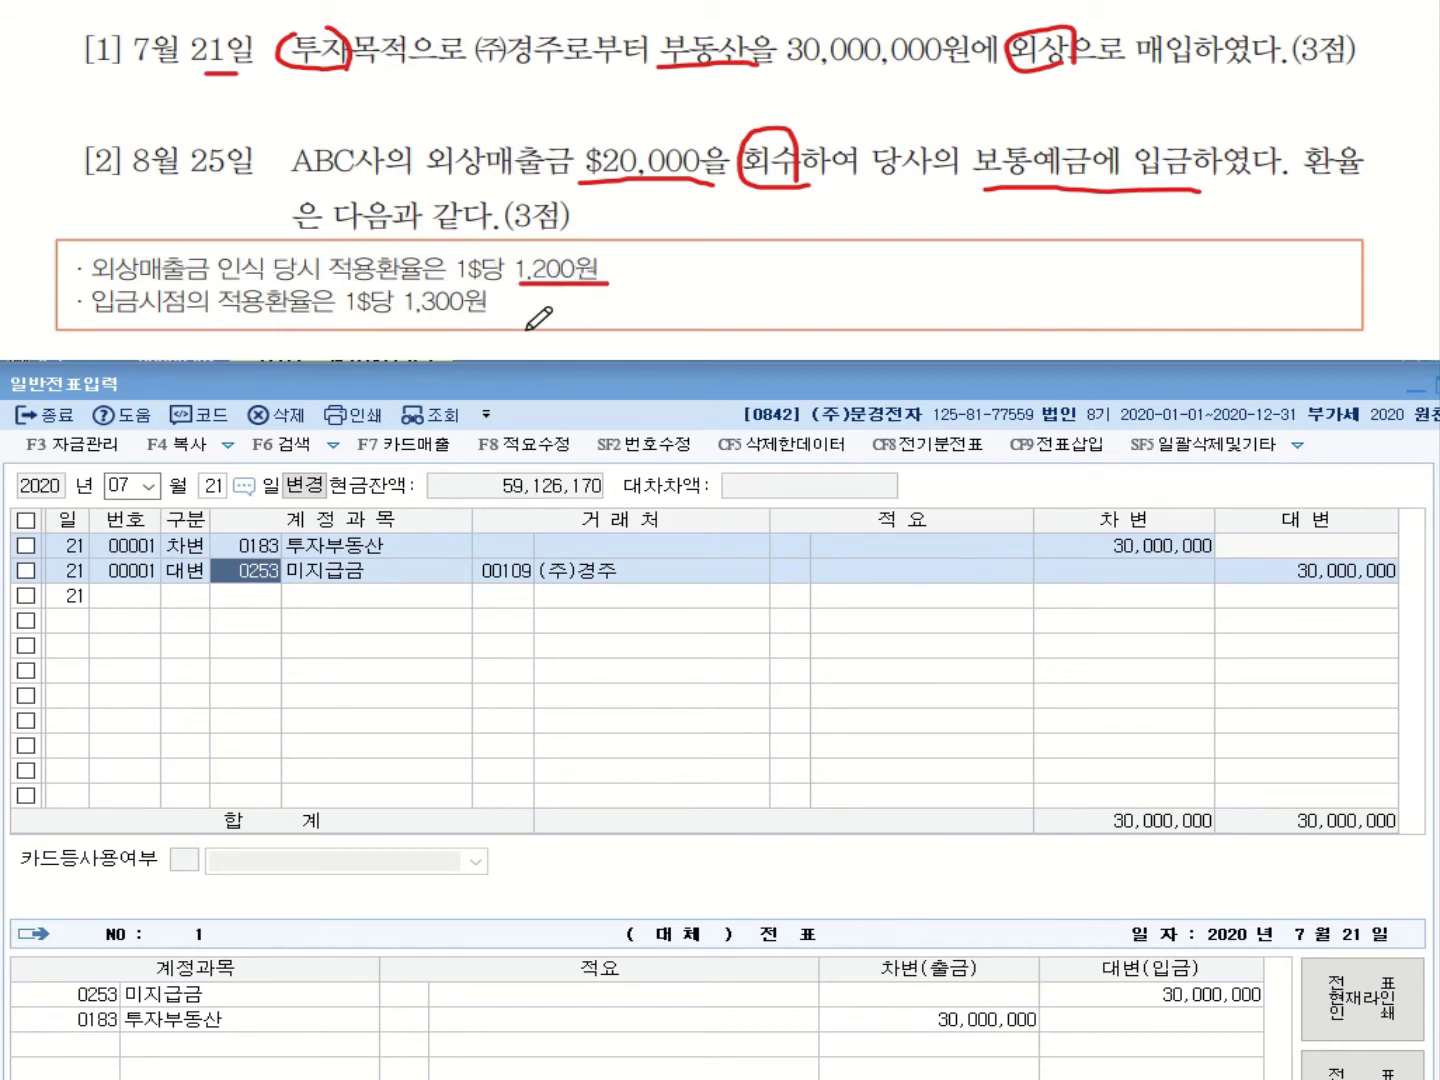
{"action": "left_click_drag", "start_coordinate": [508, 320], "coordinate": [340, 322]}
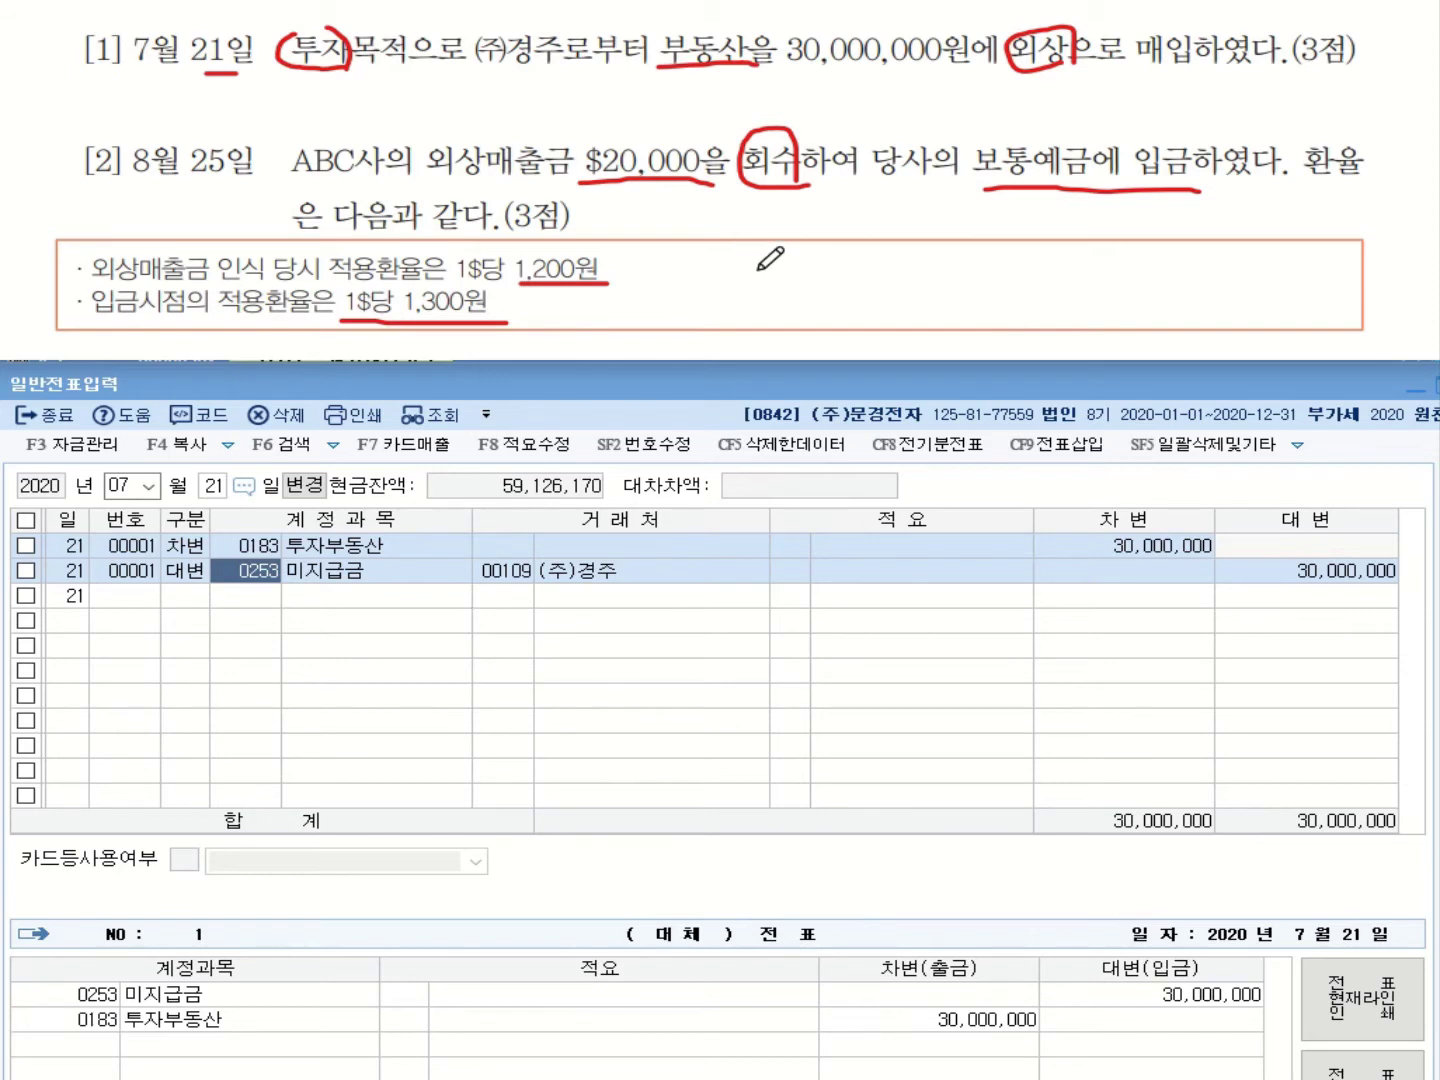
Change the general voucher date to month 08, day 25.
{"action": "left_click", "coordinate": [148, 486]}
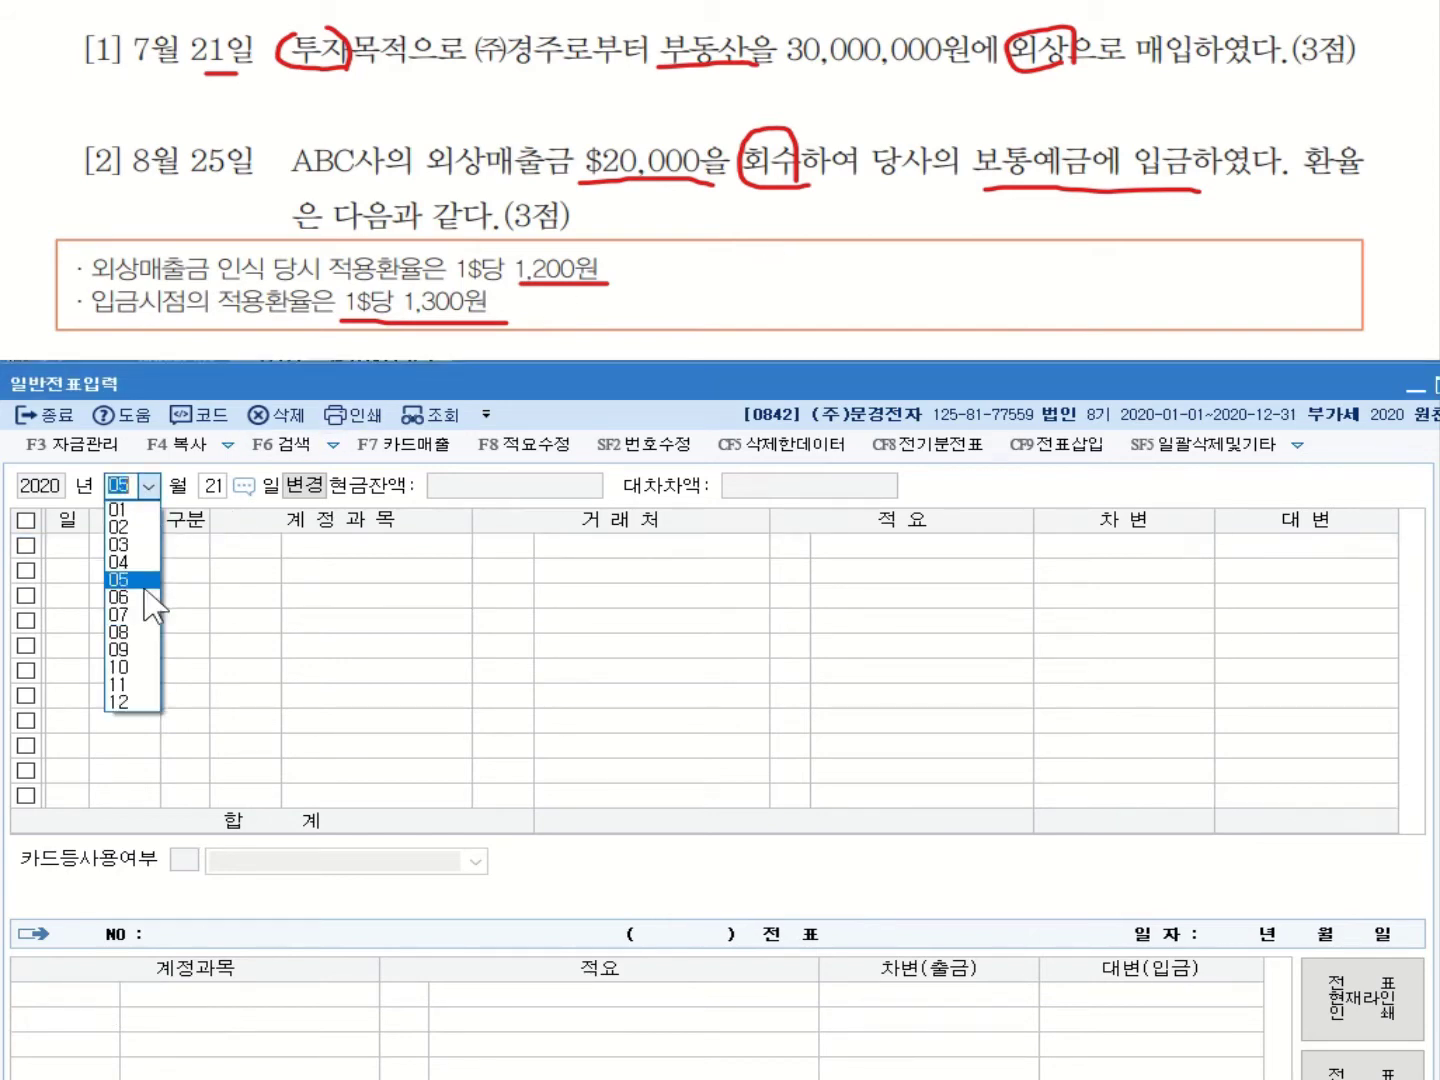
{"action": "left_click", "coordinate": [125, 632]}
{"action": "type", "text": "2"}
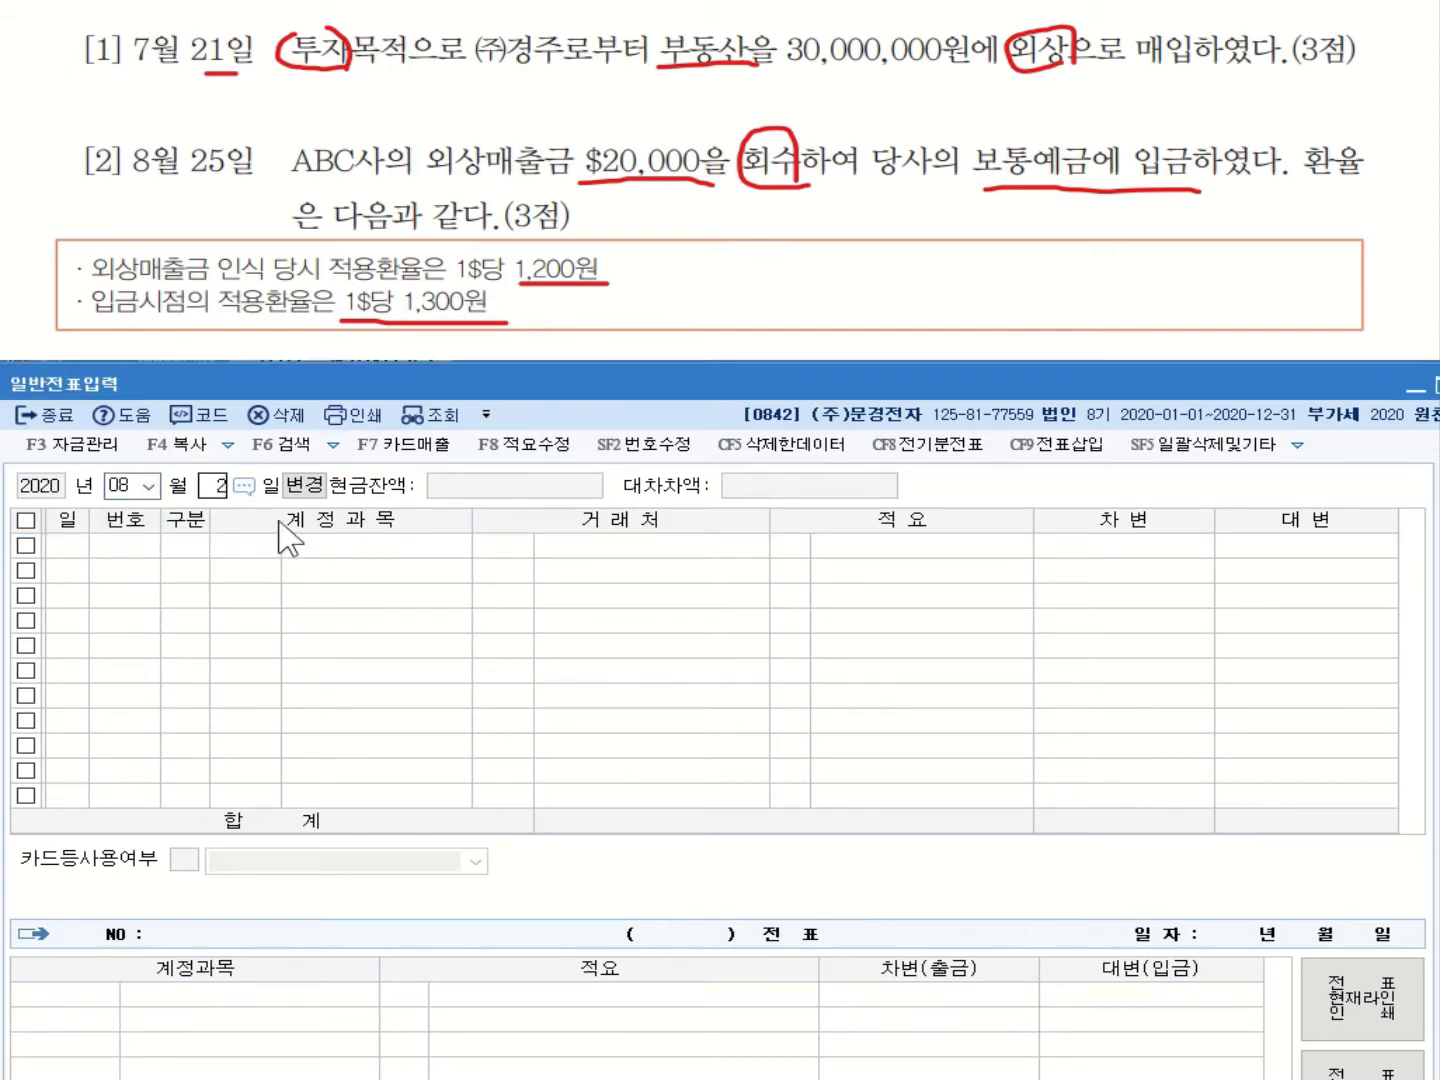
{"action": "type", "text": "5"}
{"action": "key", "text": "Return"}
Start a debit (차변) line on the August 25 voucher with account 0103 보통예금.
{"action": "type", "text": "3"}
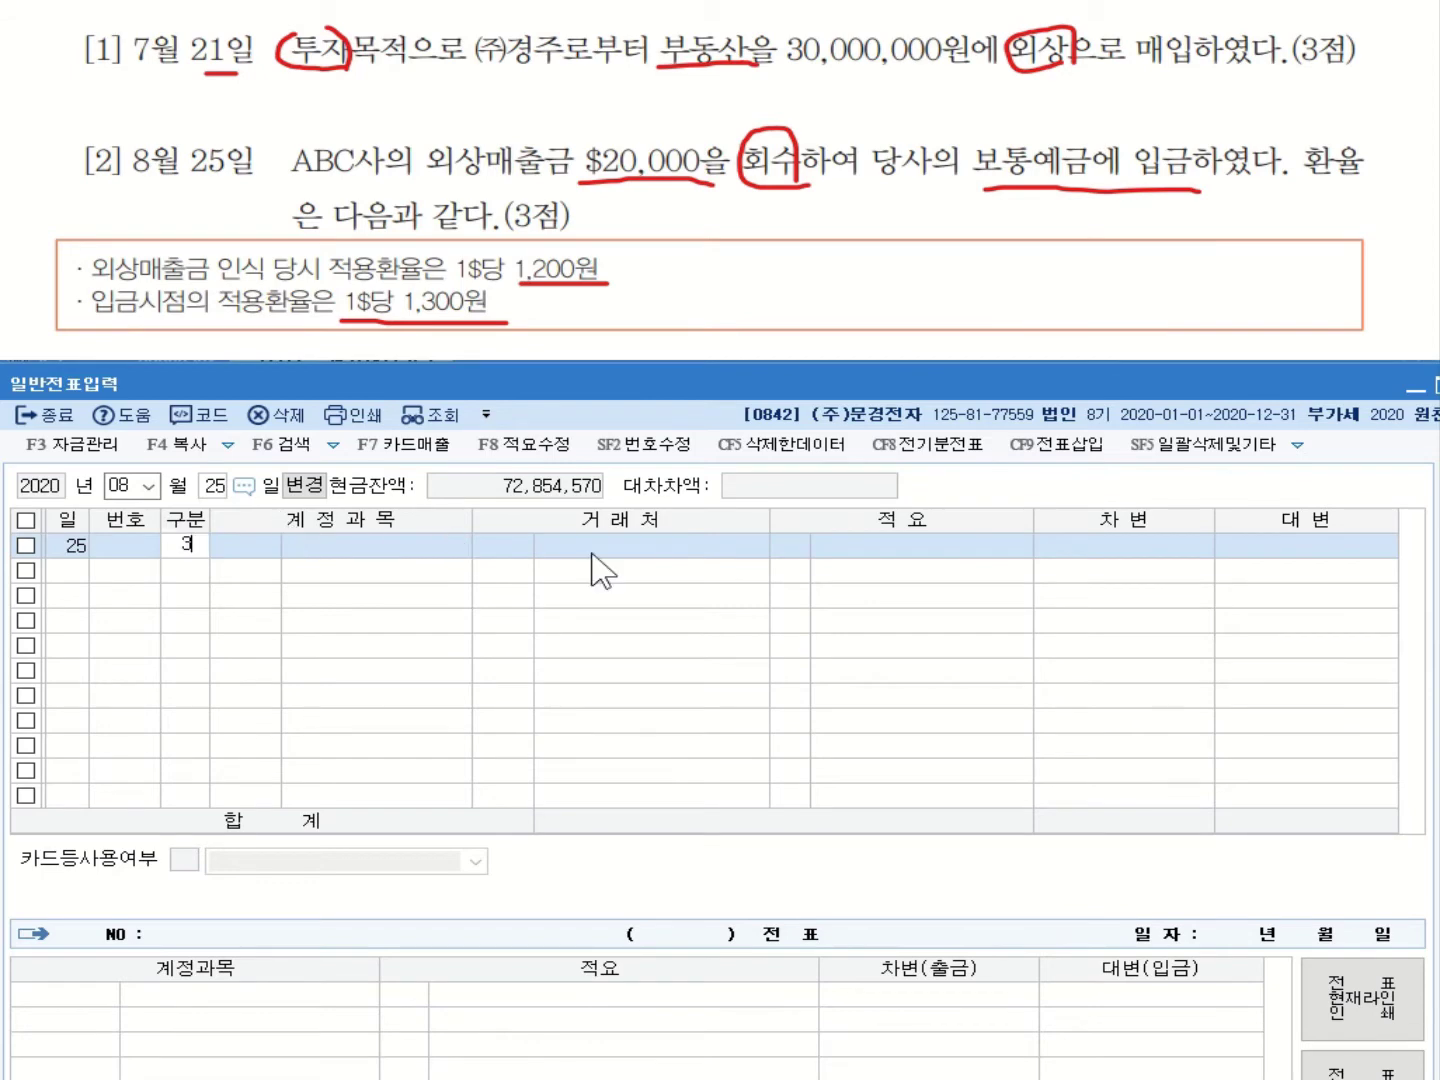
{"action": "key", "text": "Return"}
{"action": "type", "text": "103"}
{"action": "key", "text": "Return"}
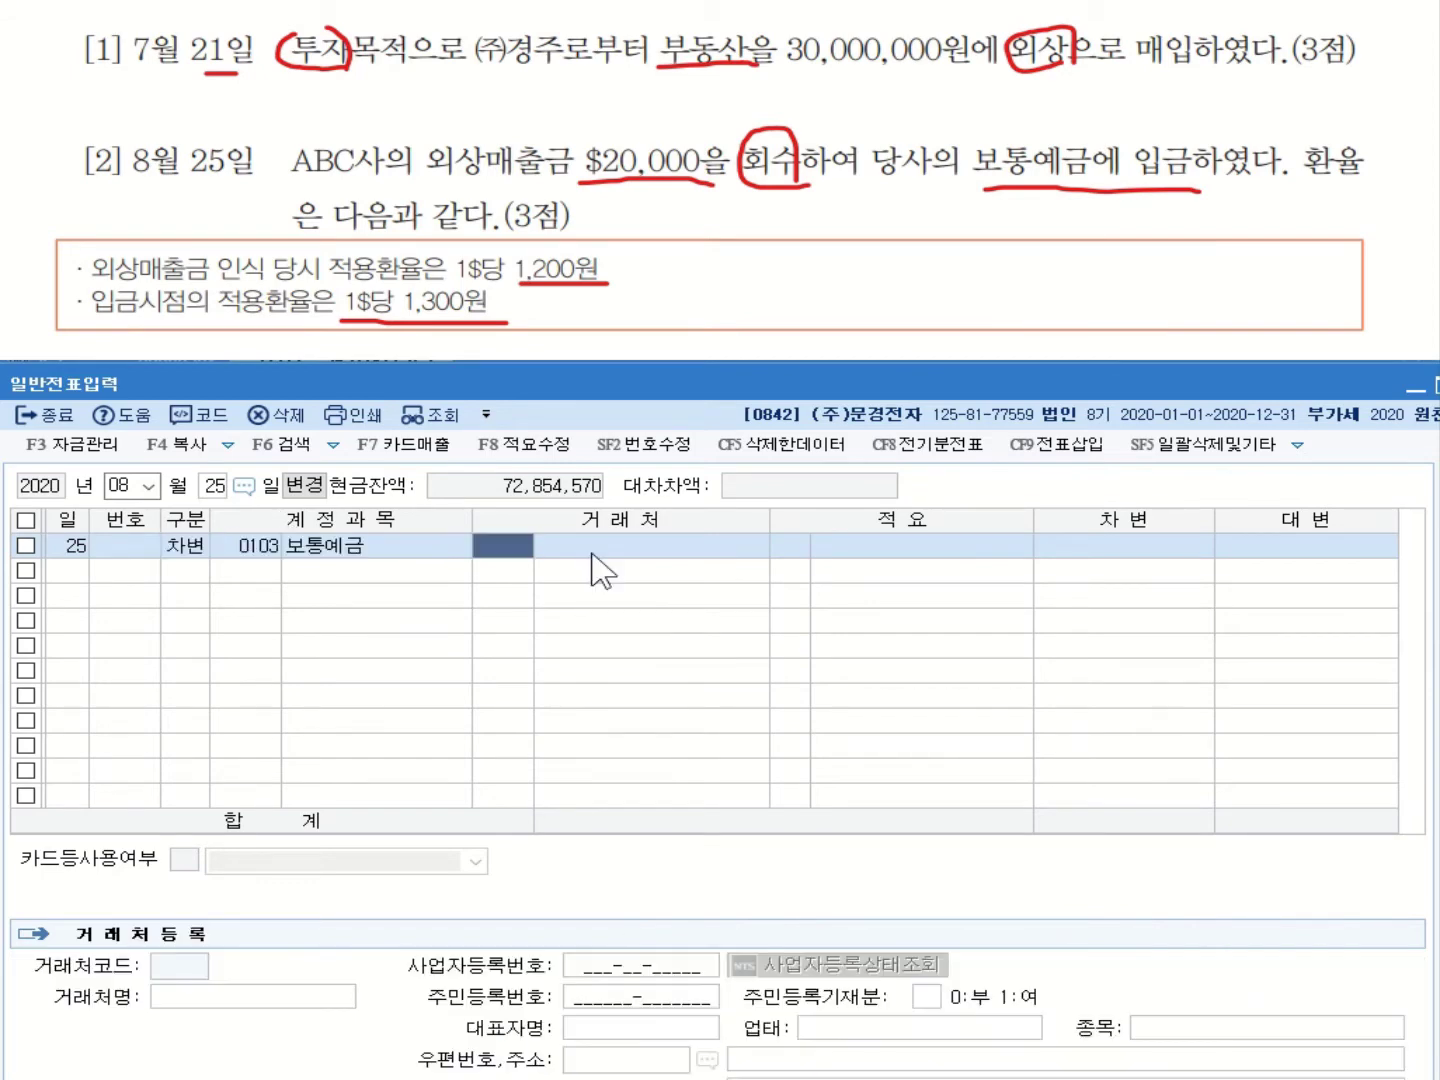
Calculate 20,000 × 1,300 in the built-in calculator for the debit amount of the 보통예금 line.
{"action": "left_click", "coordinate": [1065, 545]}
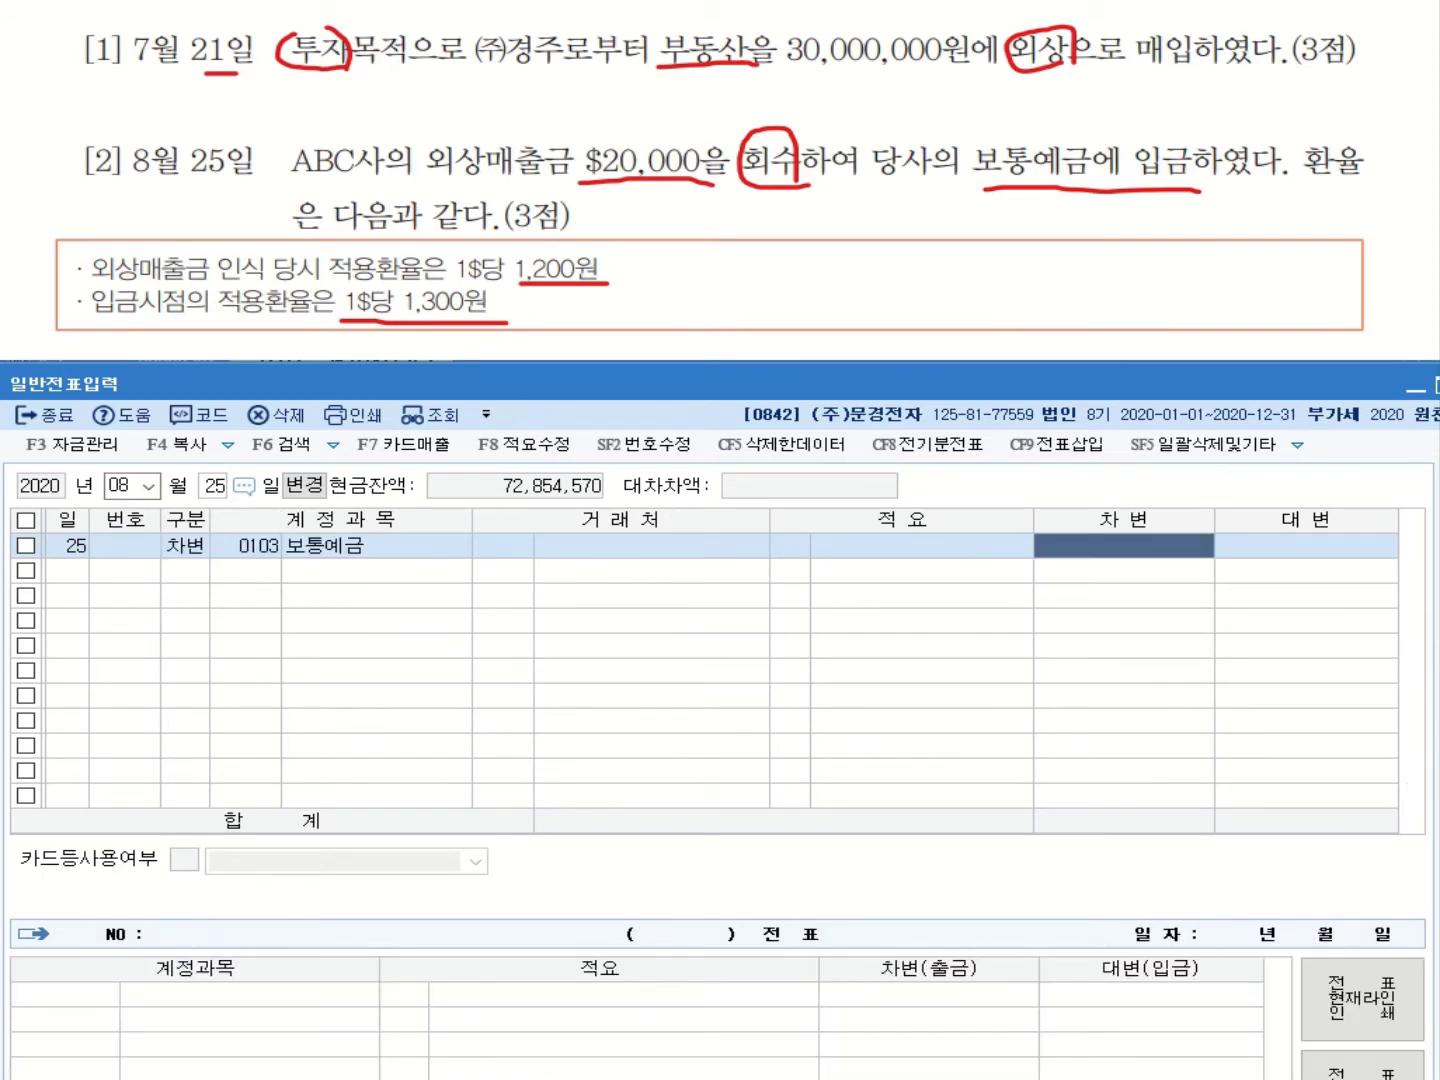
{"action": "key", "text": "space"}
{"action": "left_click_drag", "start_coordinate": [713, 476], "coordinate": [380, 444]}
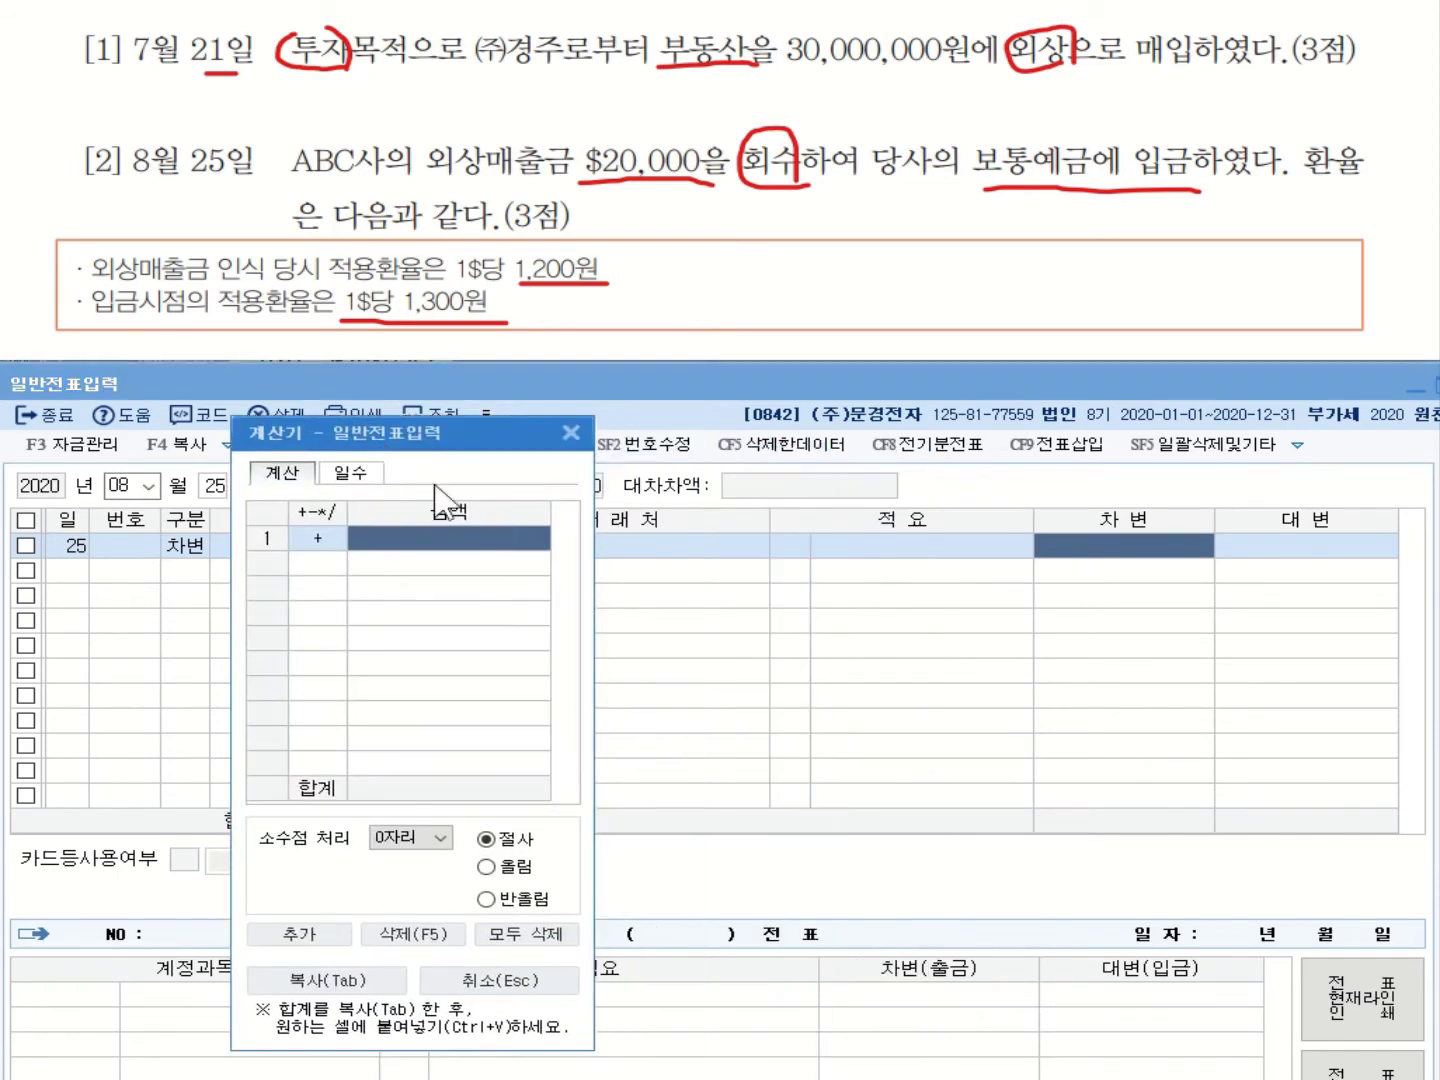
{"action": "type", "text": "20"}
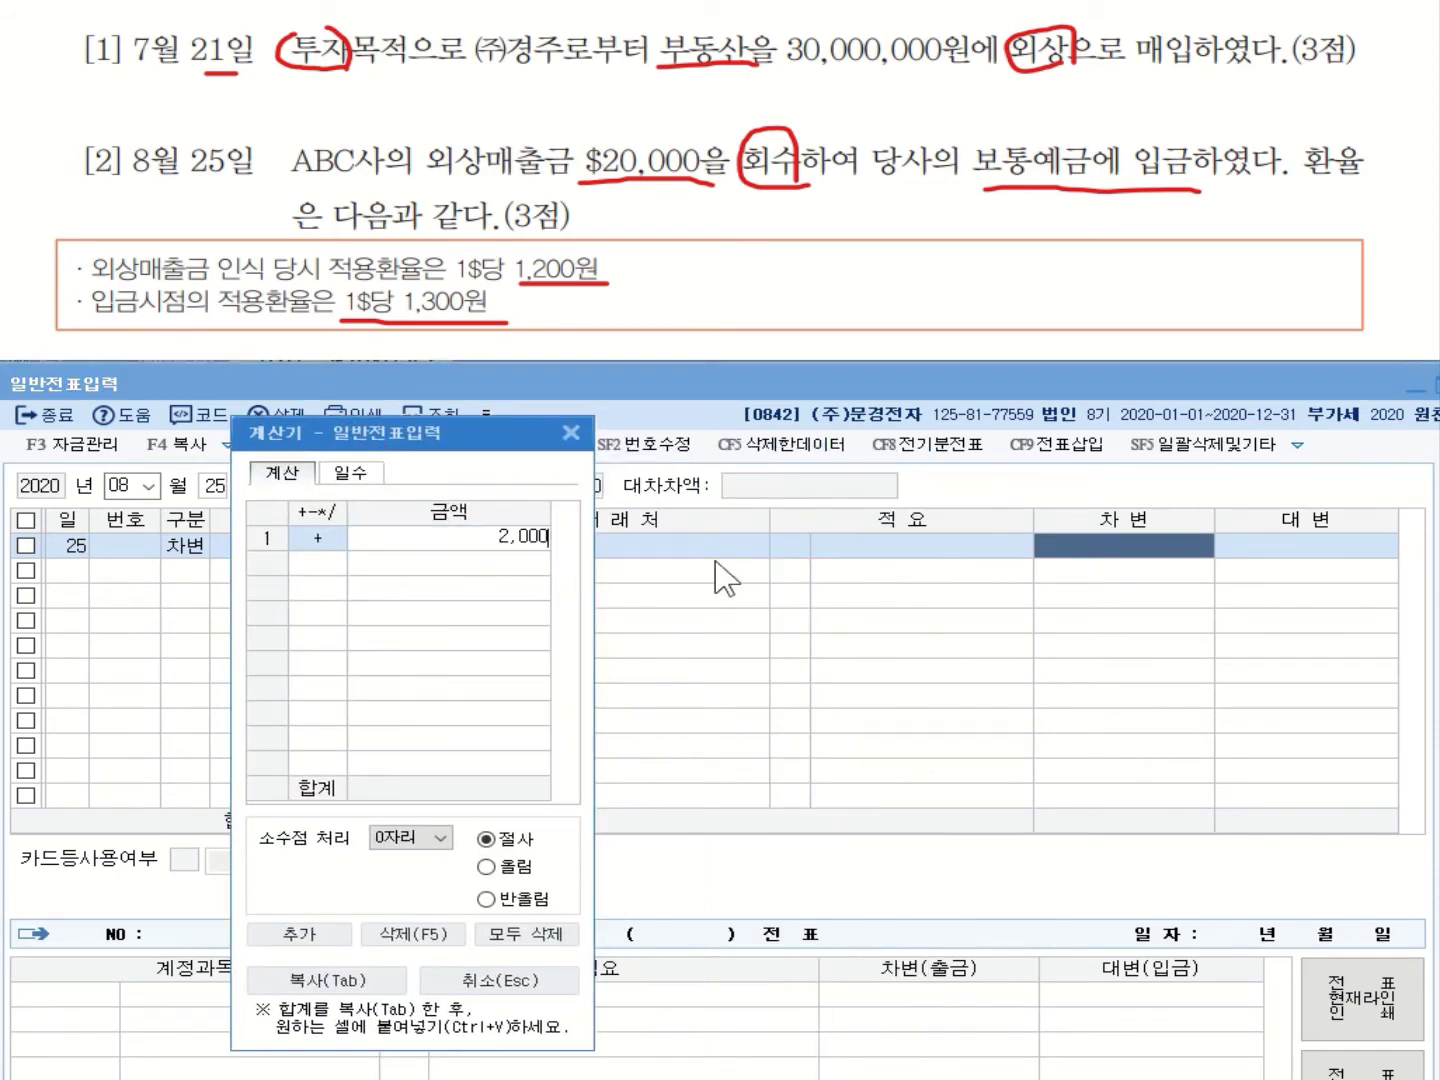
{"action": "key", "text": "Return"}
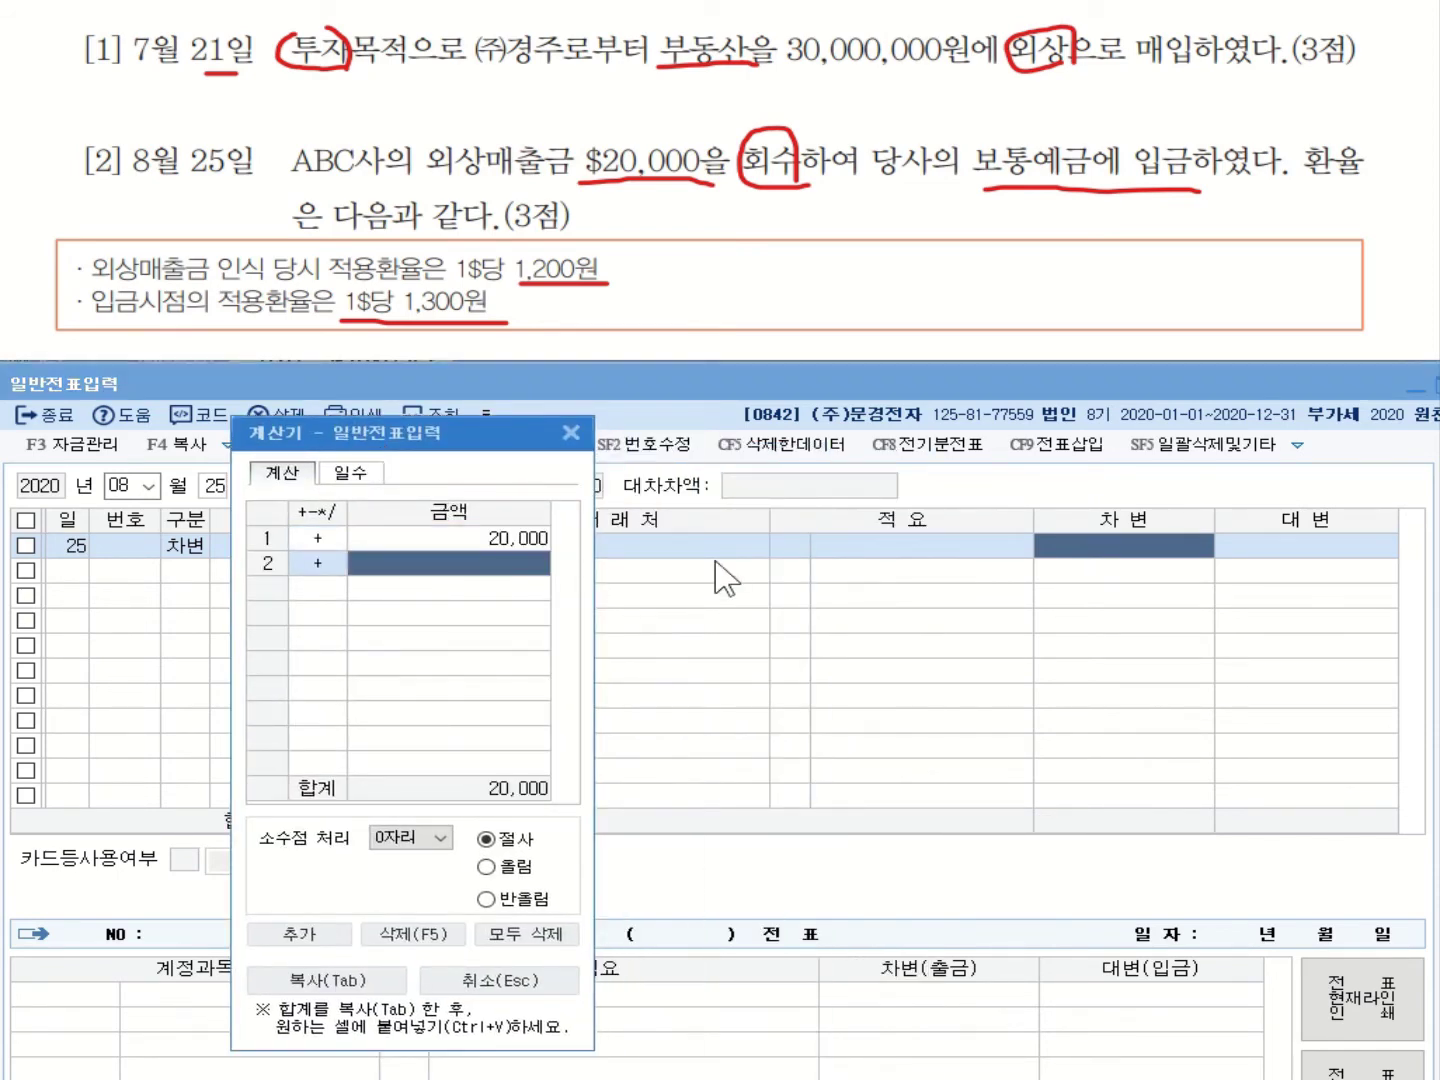
{"action": "left_click", "coordinate": [338, 566]}
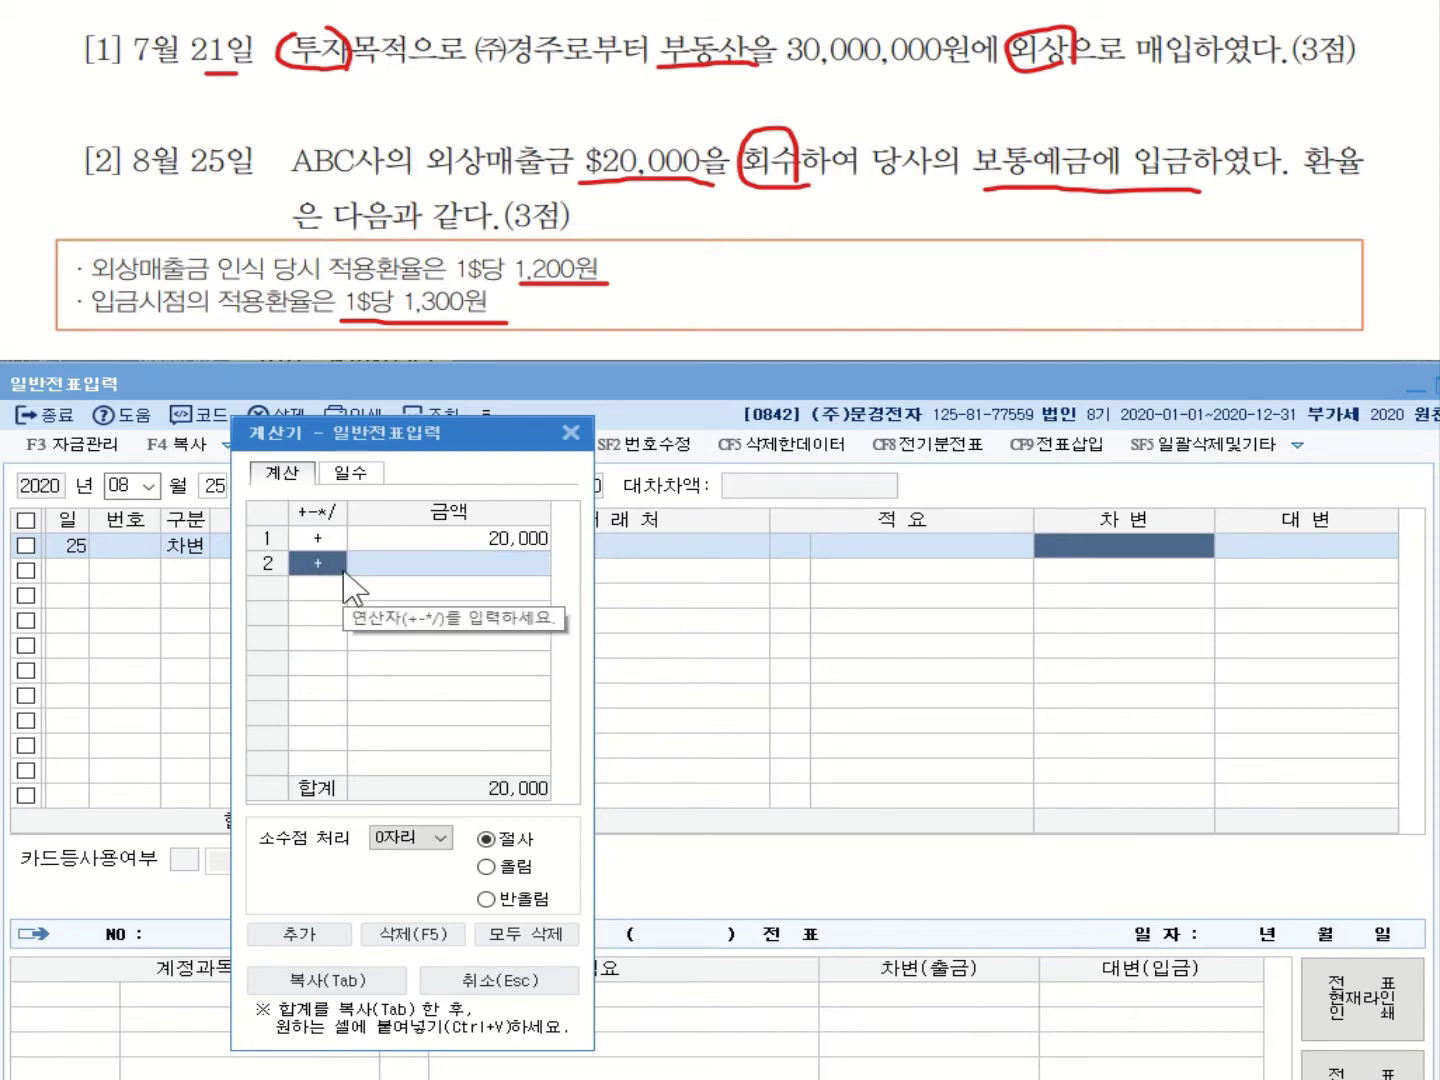
{"action": "type", "text": "*"}
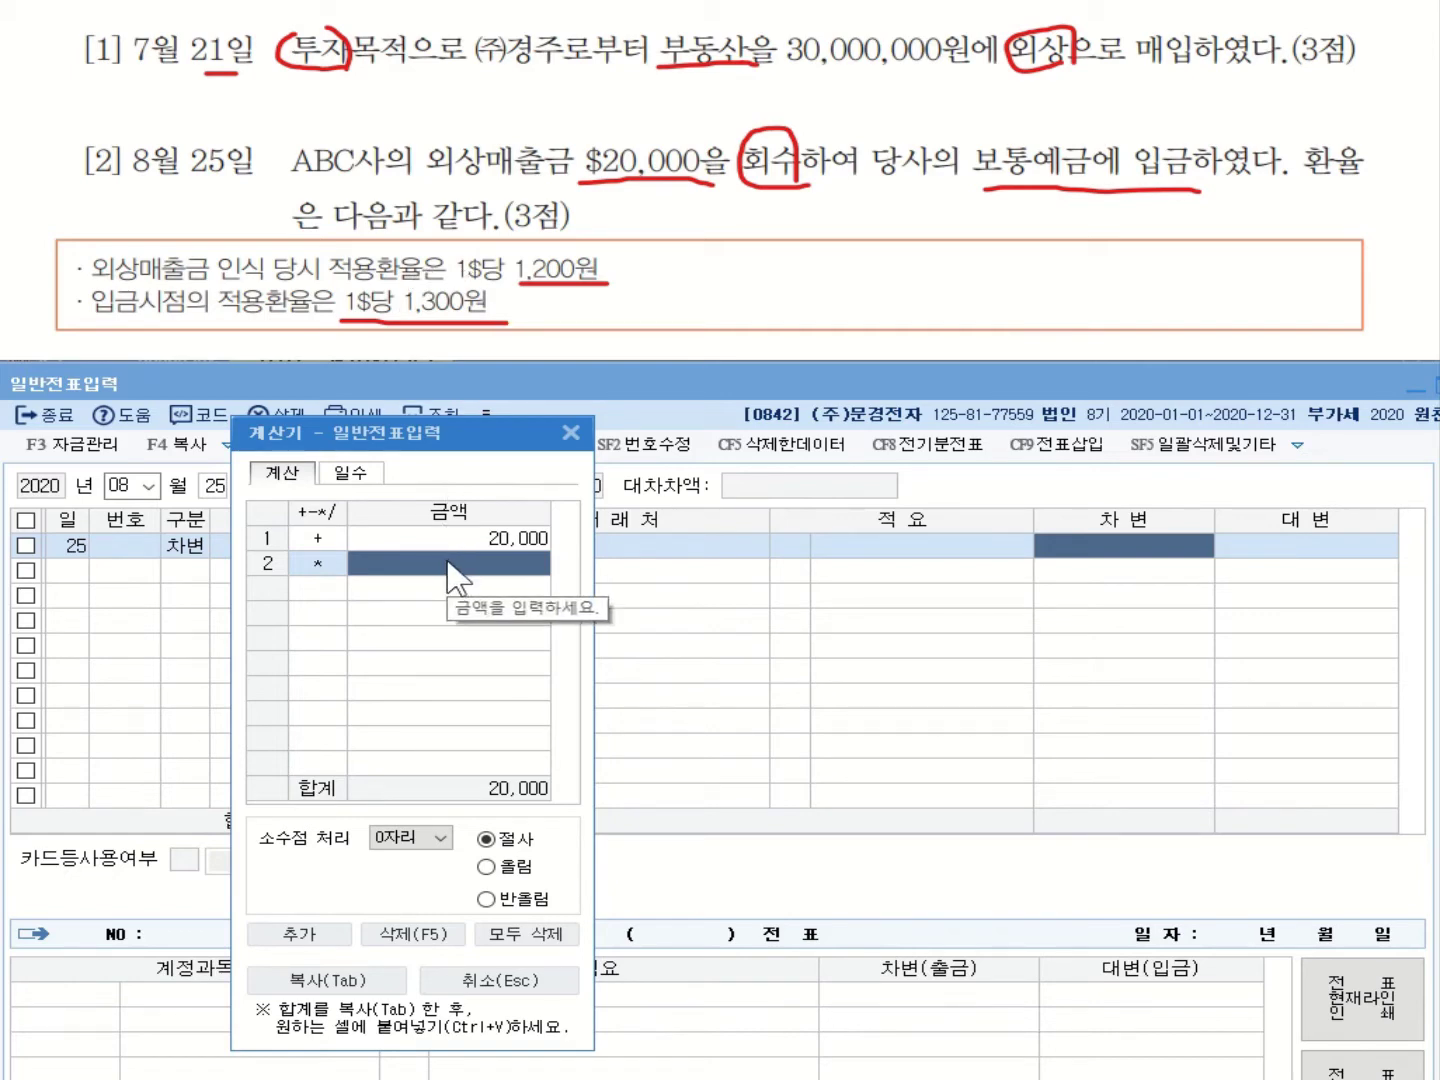
{"action": "type", "text": "1300"}
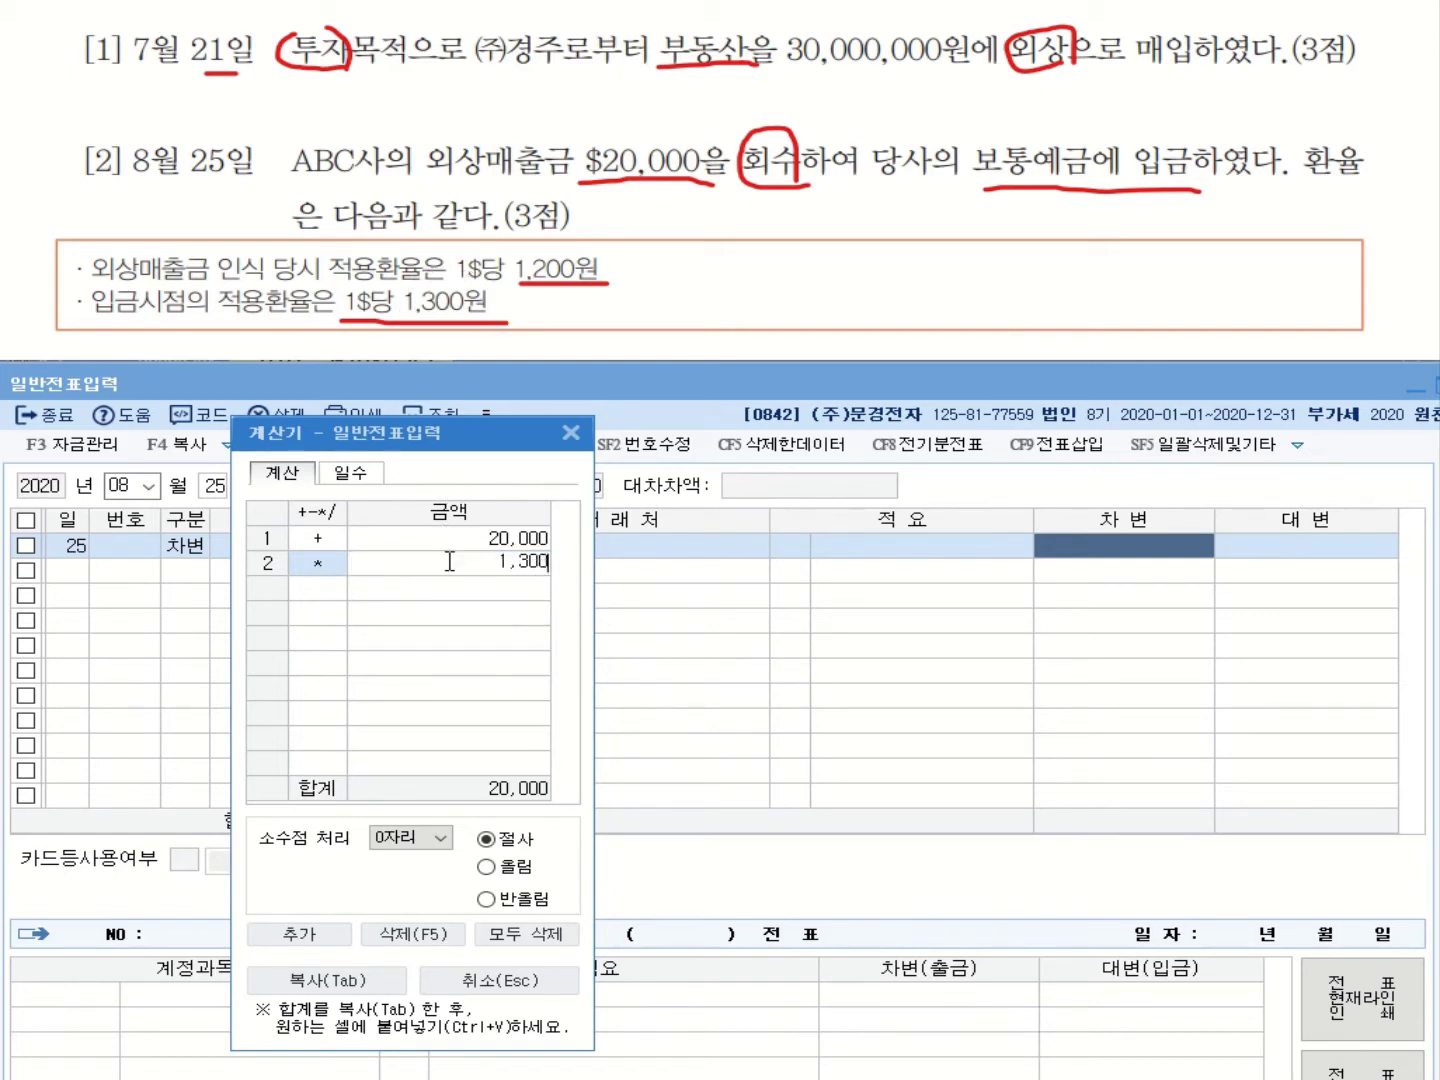
{"action": "key", "text": "Return"}
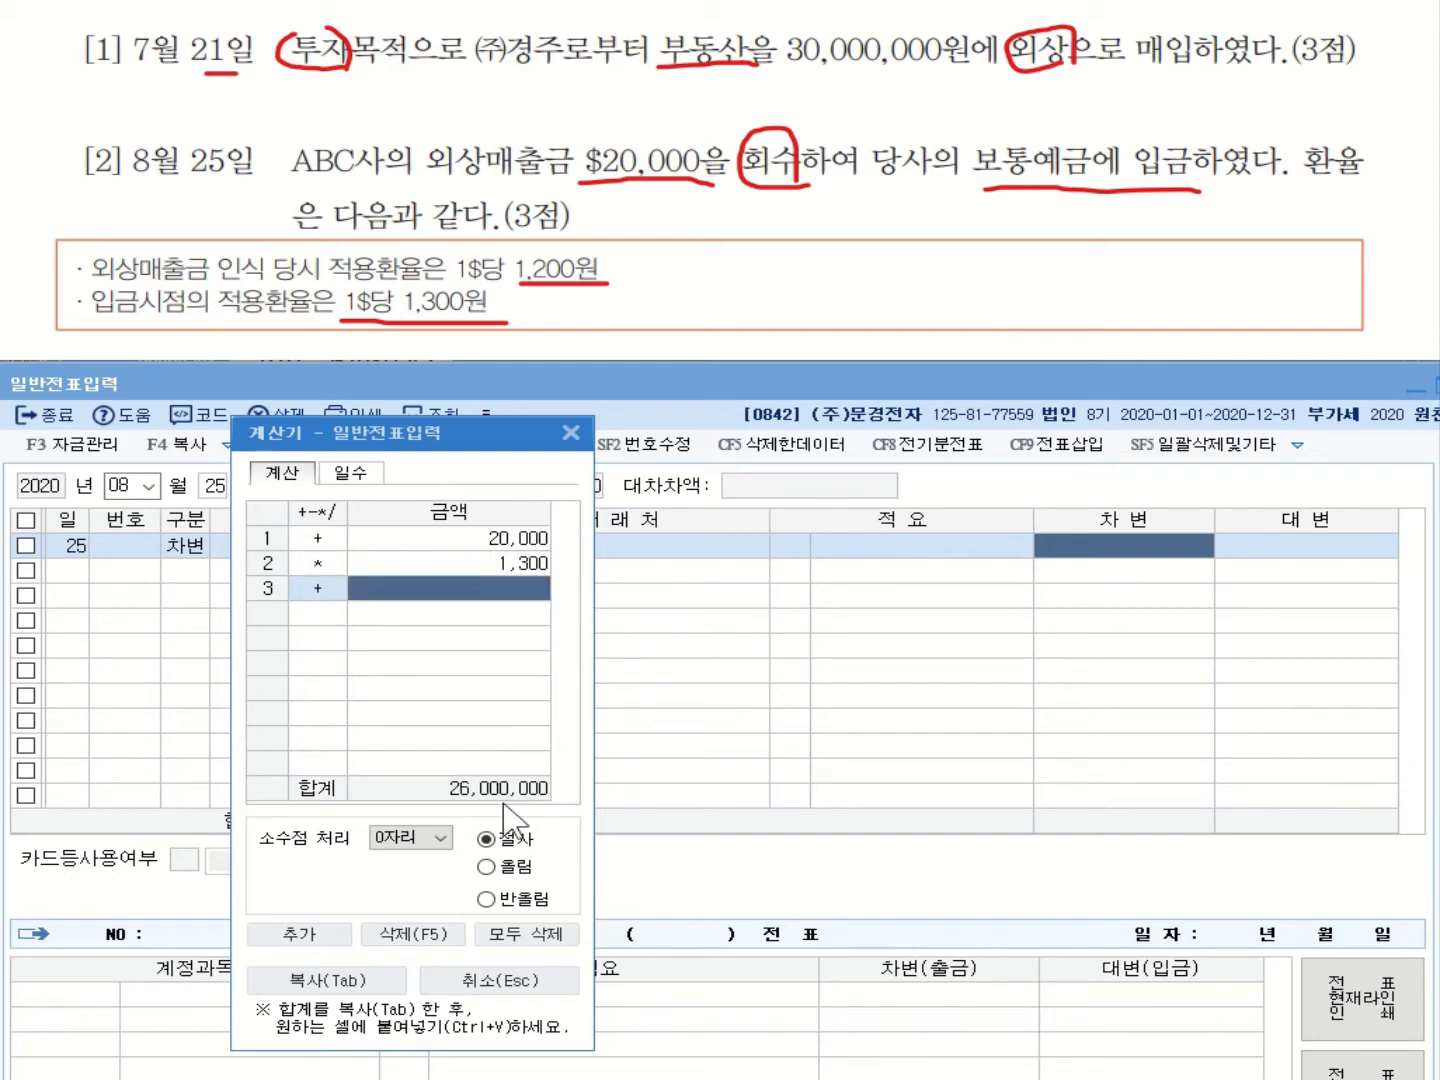
Copy the calculator total into the 보통예금 line as a debit amount of 26,000,000 and close the calculator.
{"action": "right_click", "coordinate": [1123, 549]}
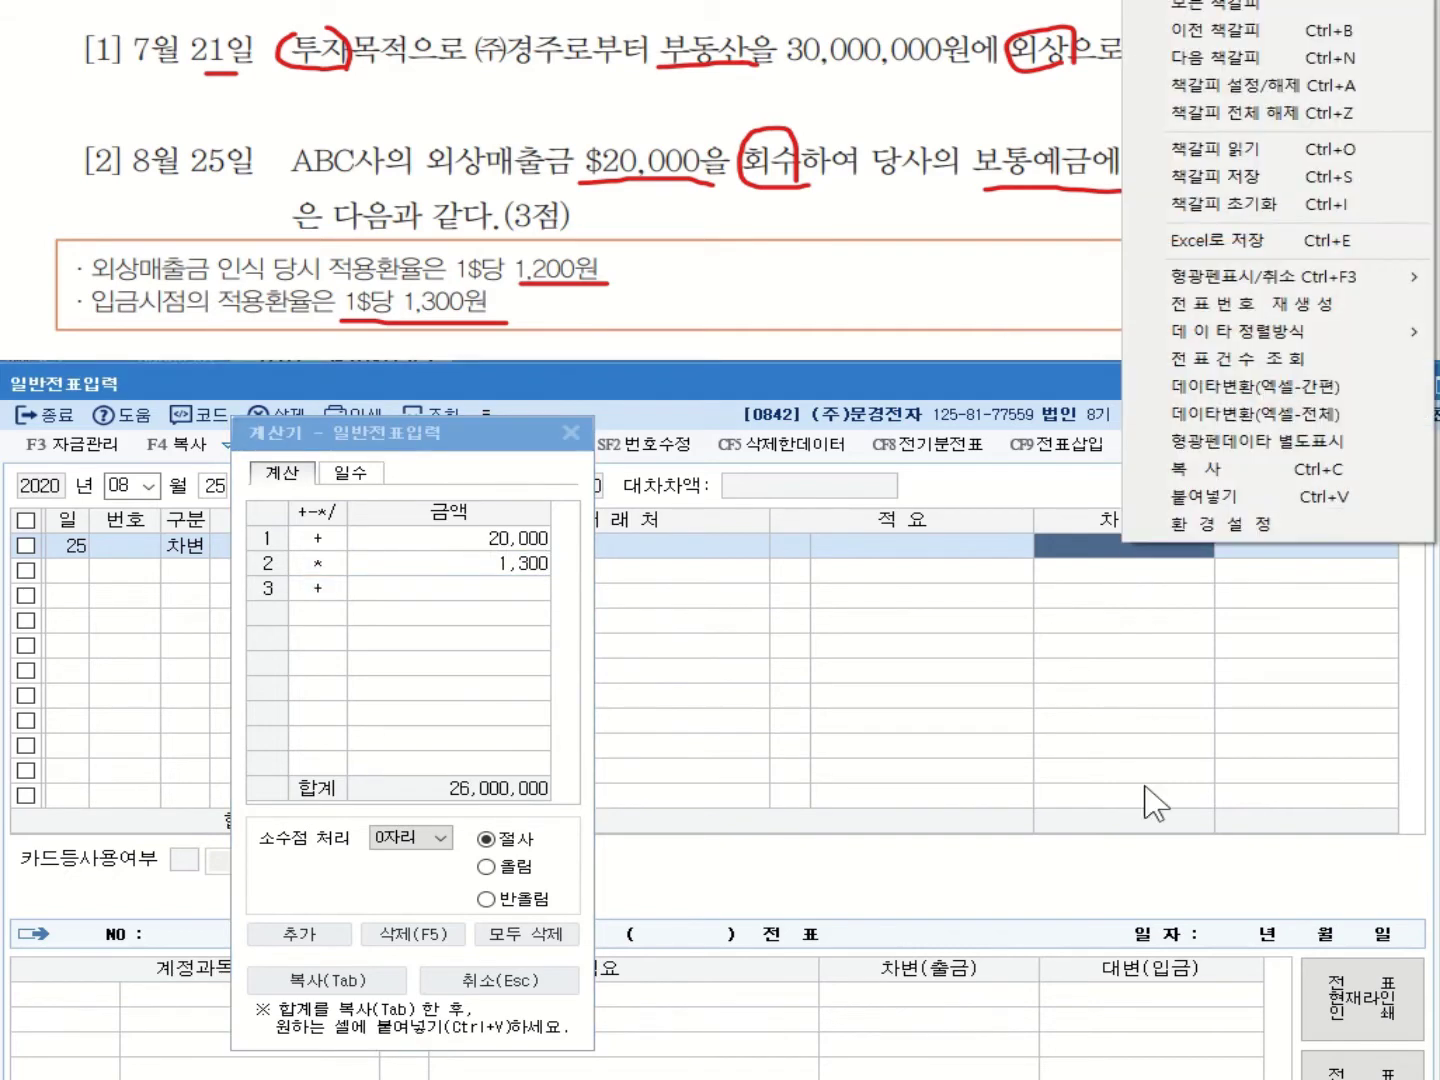
{"action": "left_click", "coordinate": [1212, 496]}
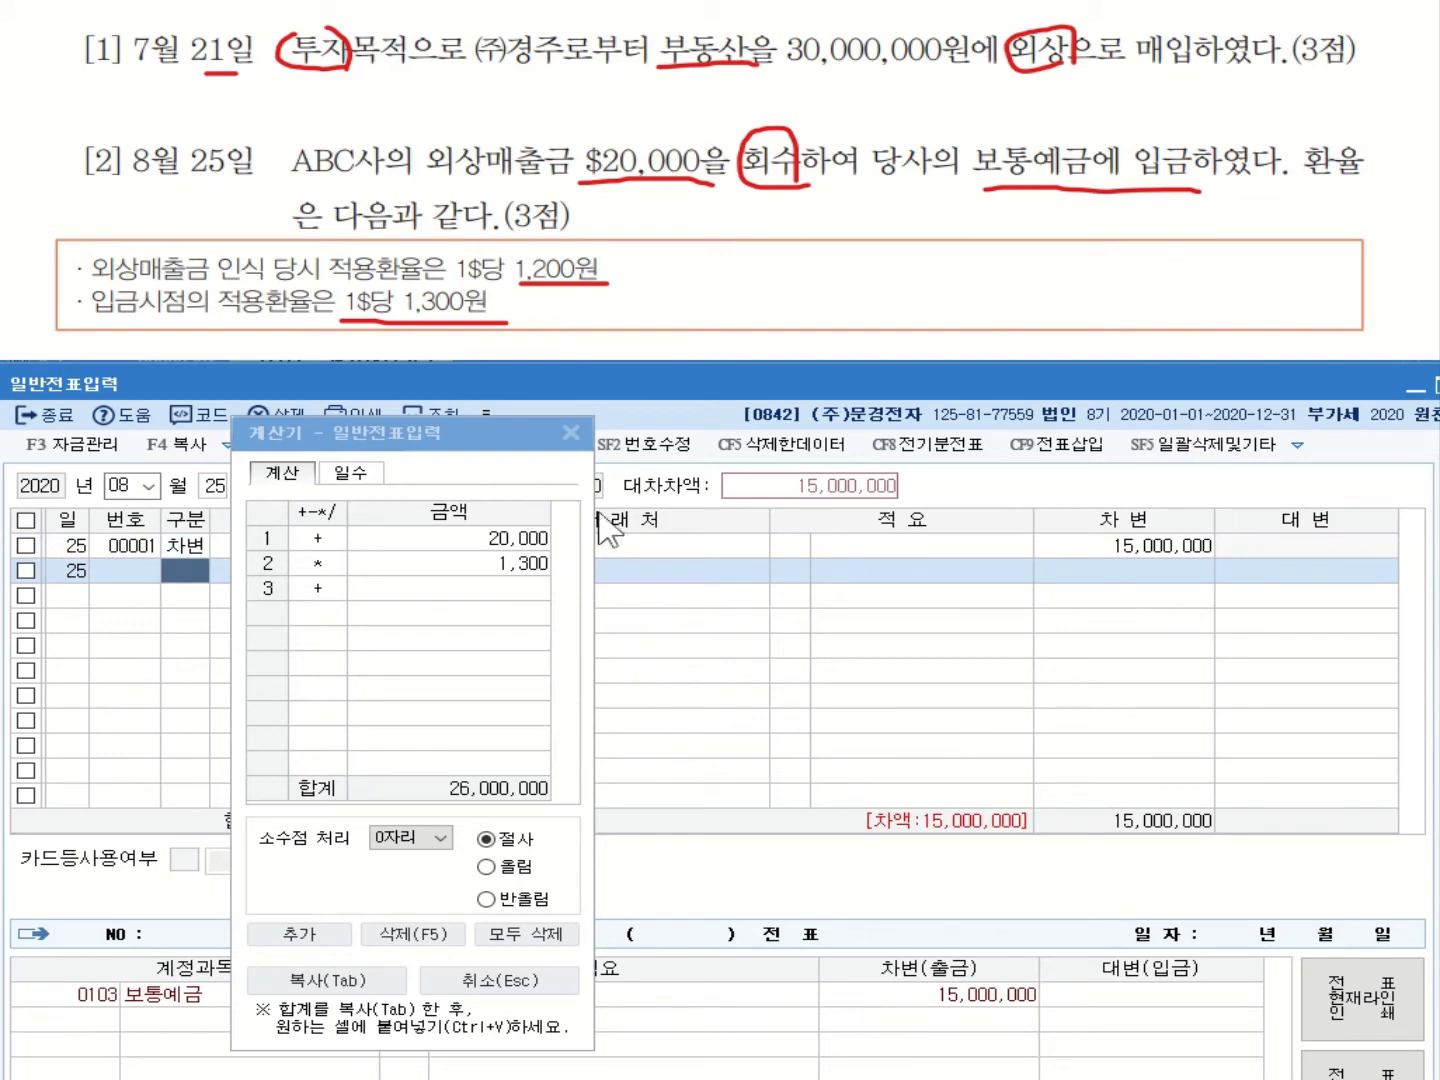
{"action": "left_click", "coordinate": [1118, 546]}
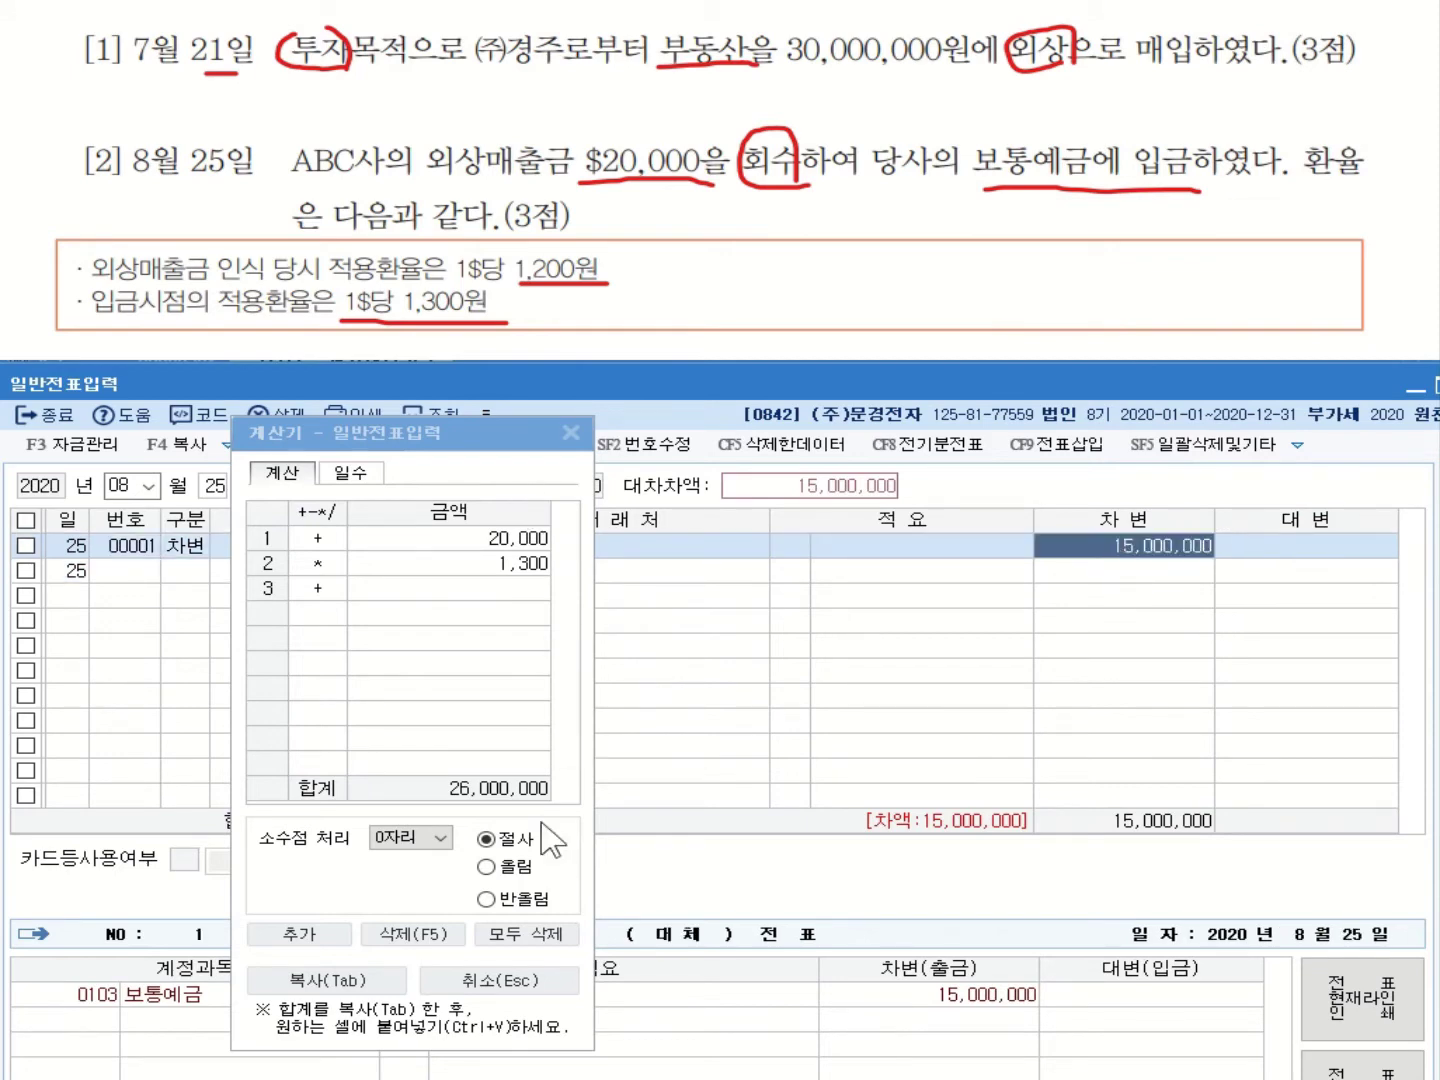
{"action": "left_click", "coordinate": [325, 980]}
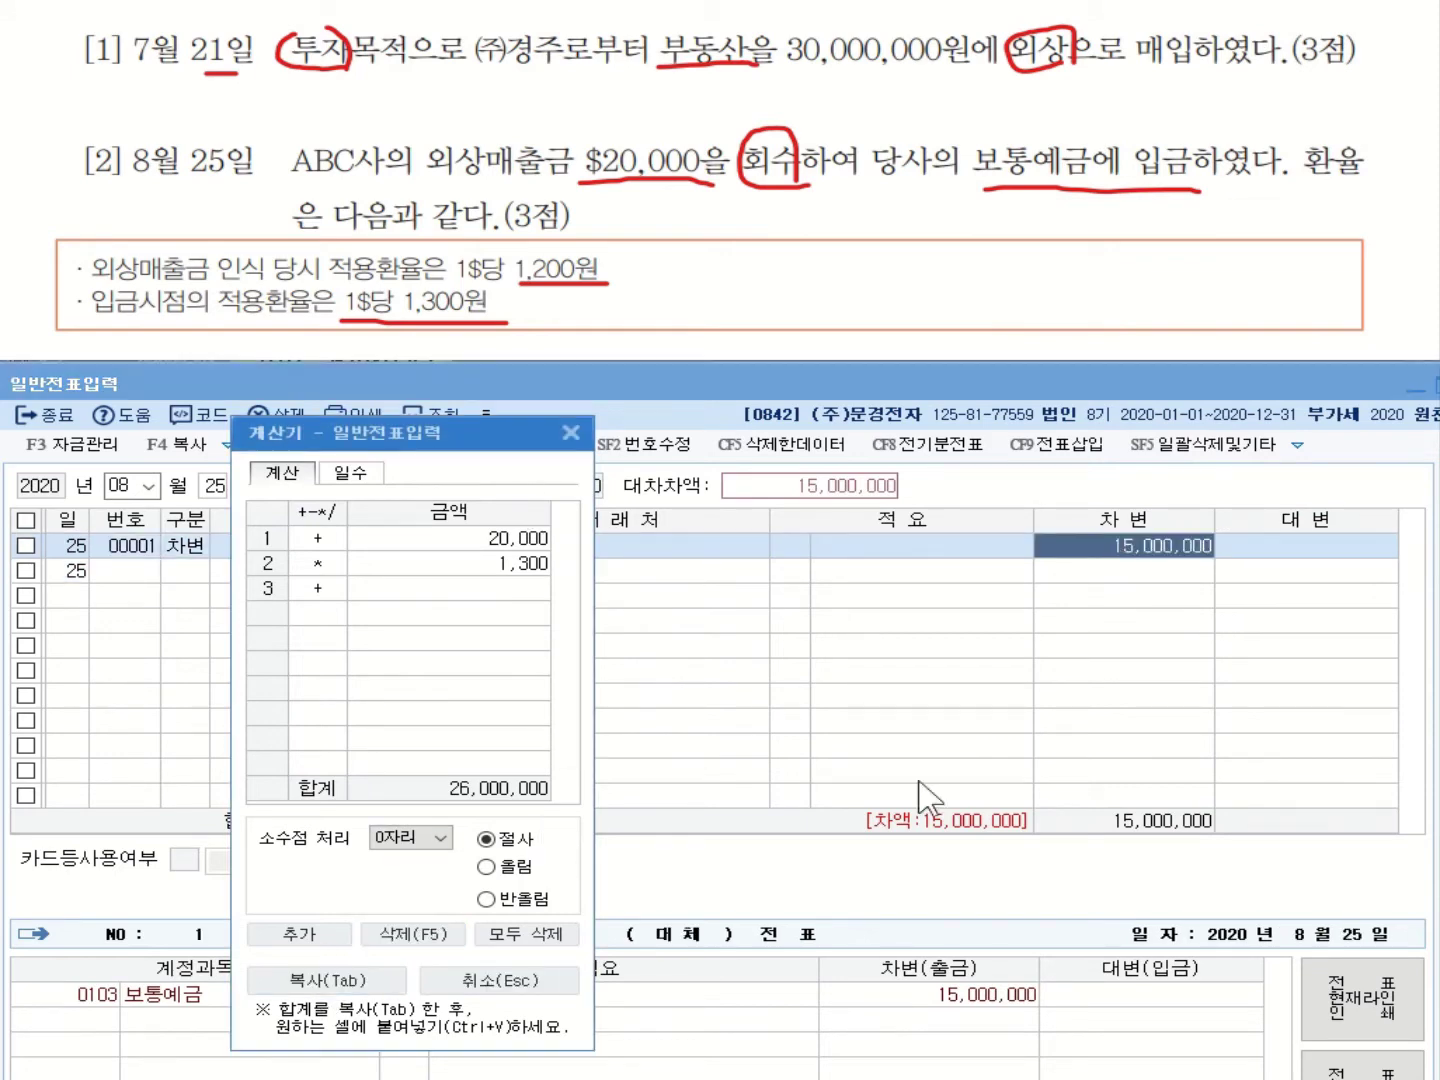
{"action": "right_click", "coordinate": [1085, 541]}
{"action": "left_click", "coordinate": [1165, 494]}
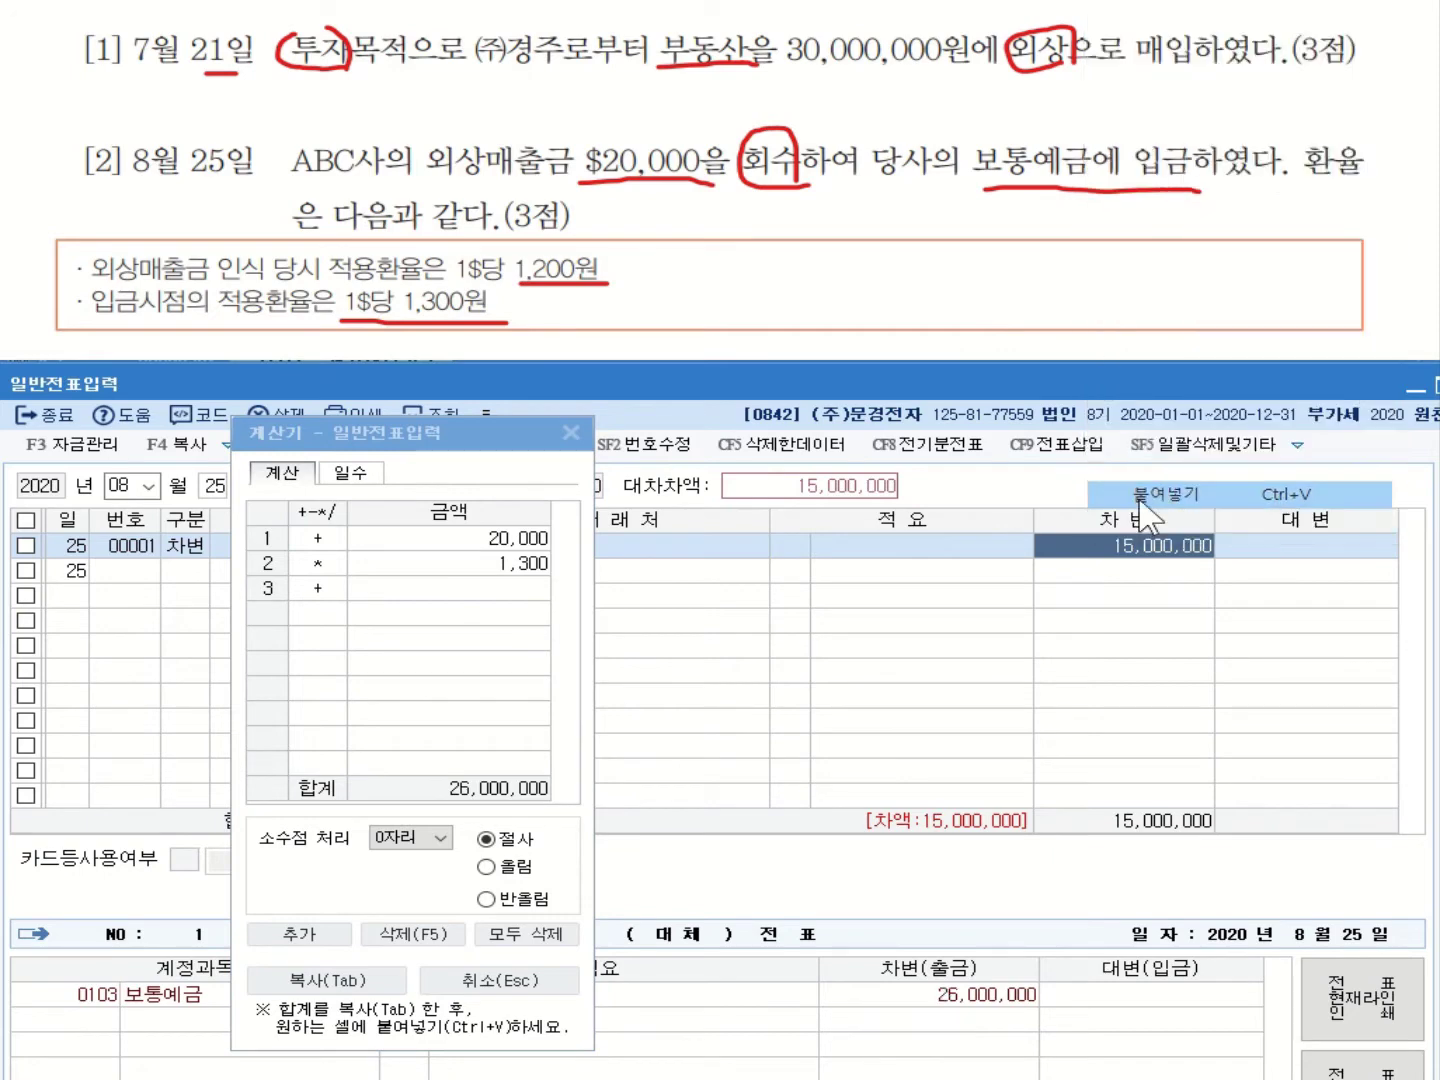
{"action": "left_click", "coordinate": [571, 432]}
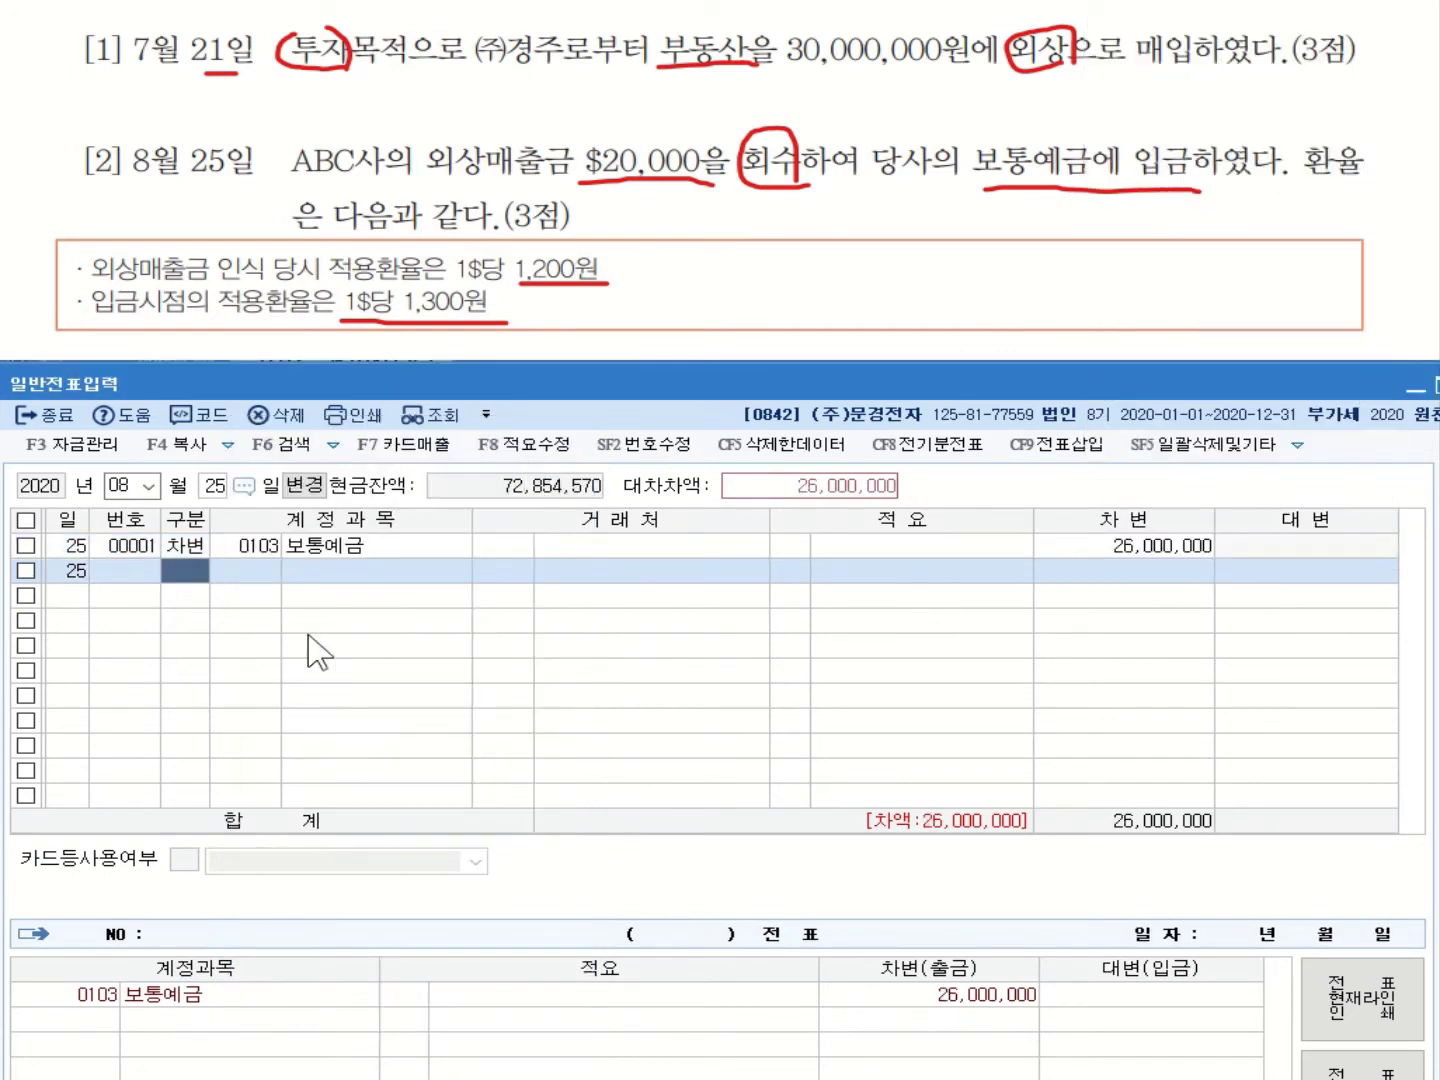
Add a credit (대변) line for account 0108 외상매출금 with ABC사 as the 거래처.
{"action": "key", "text": "4"}
{"action": "key", "text": "Return"}
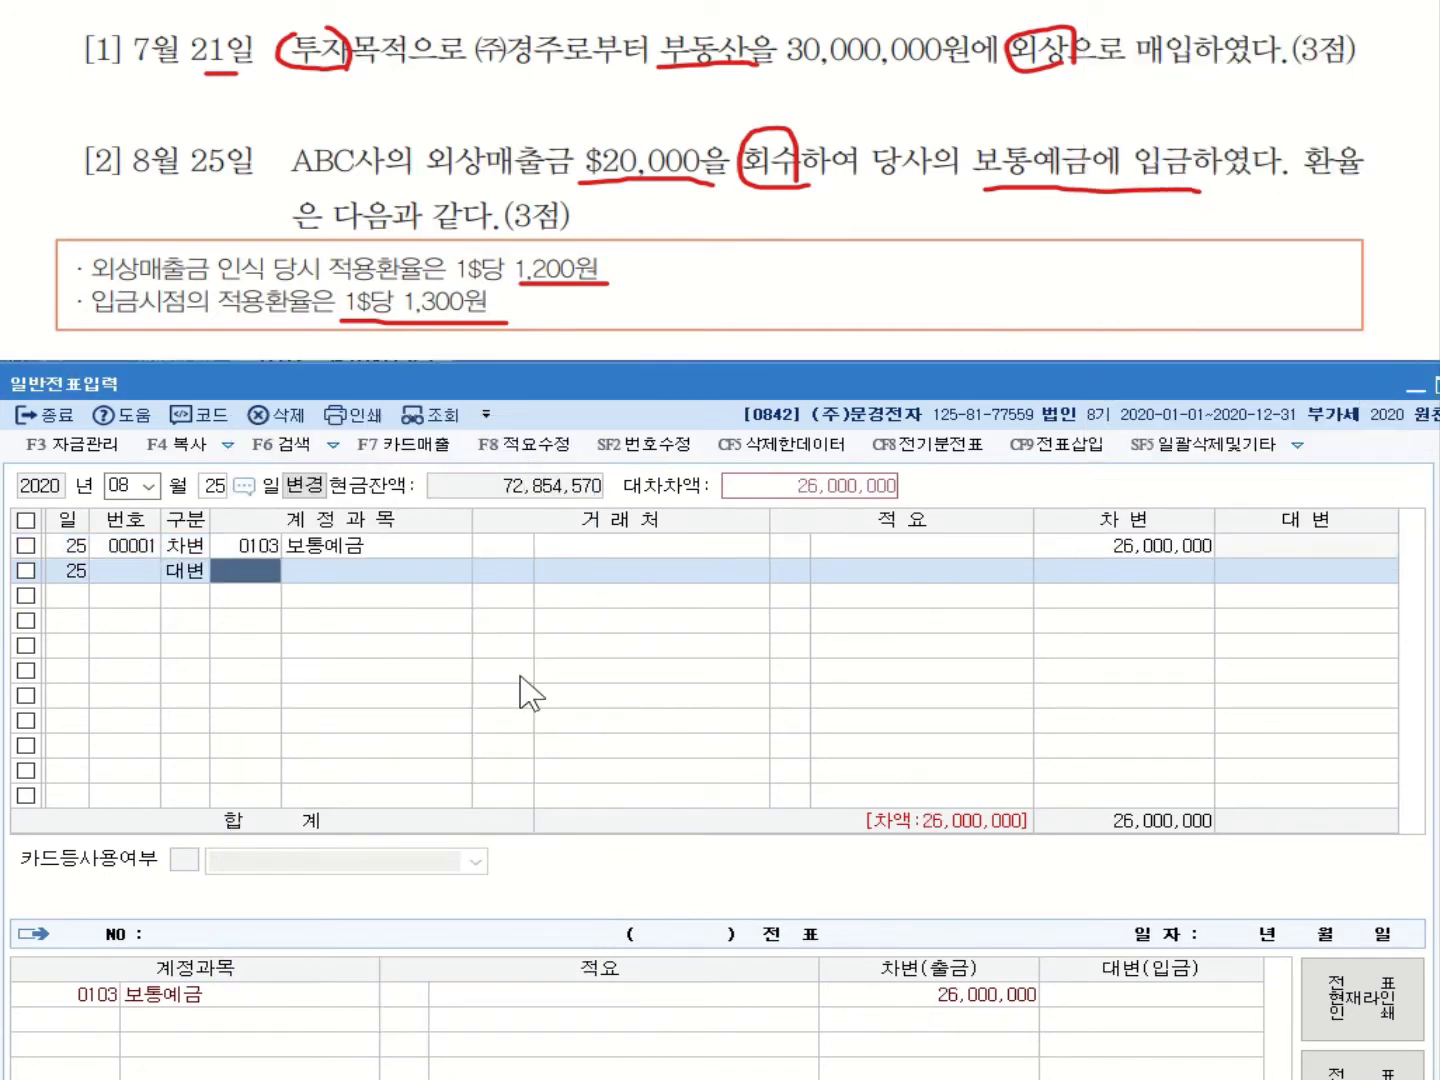
{"action": "type", "text": "108"}
{"action": "key", "text": "Return"}
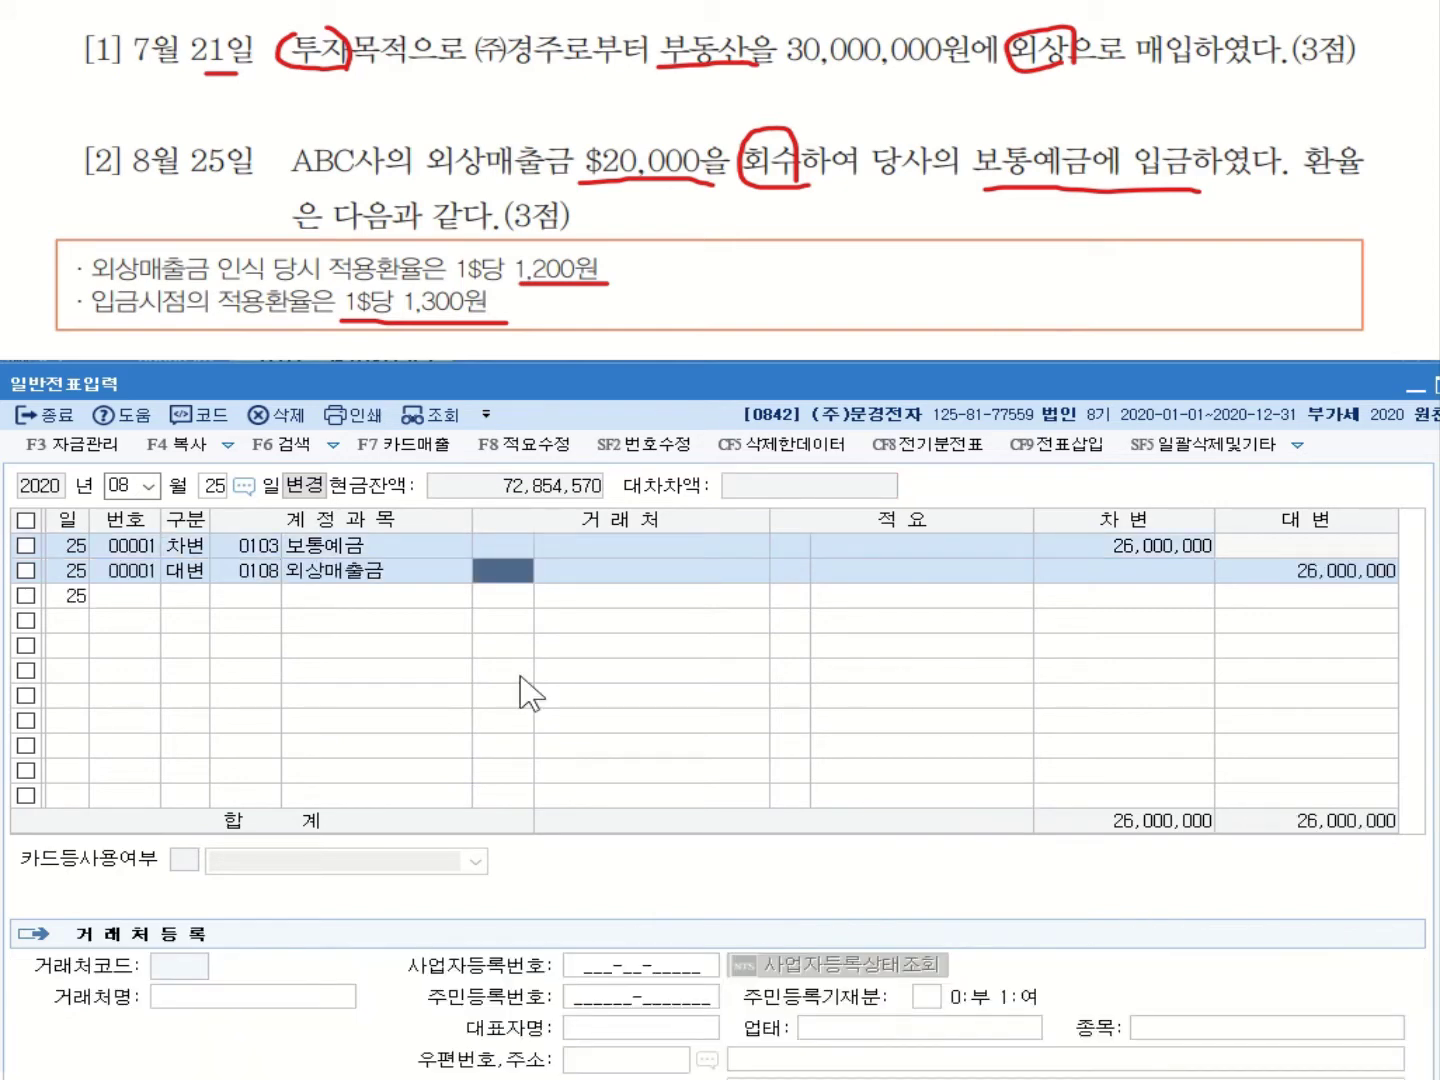
{"action": "type", "text": "a"}
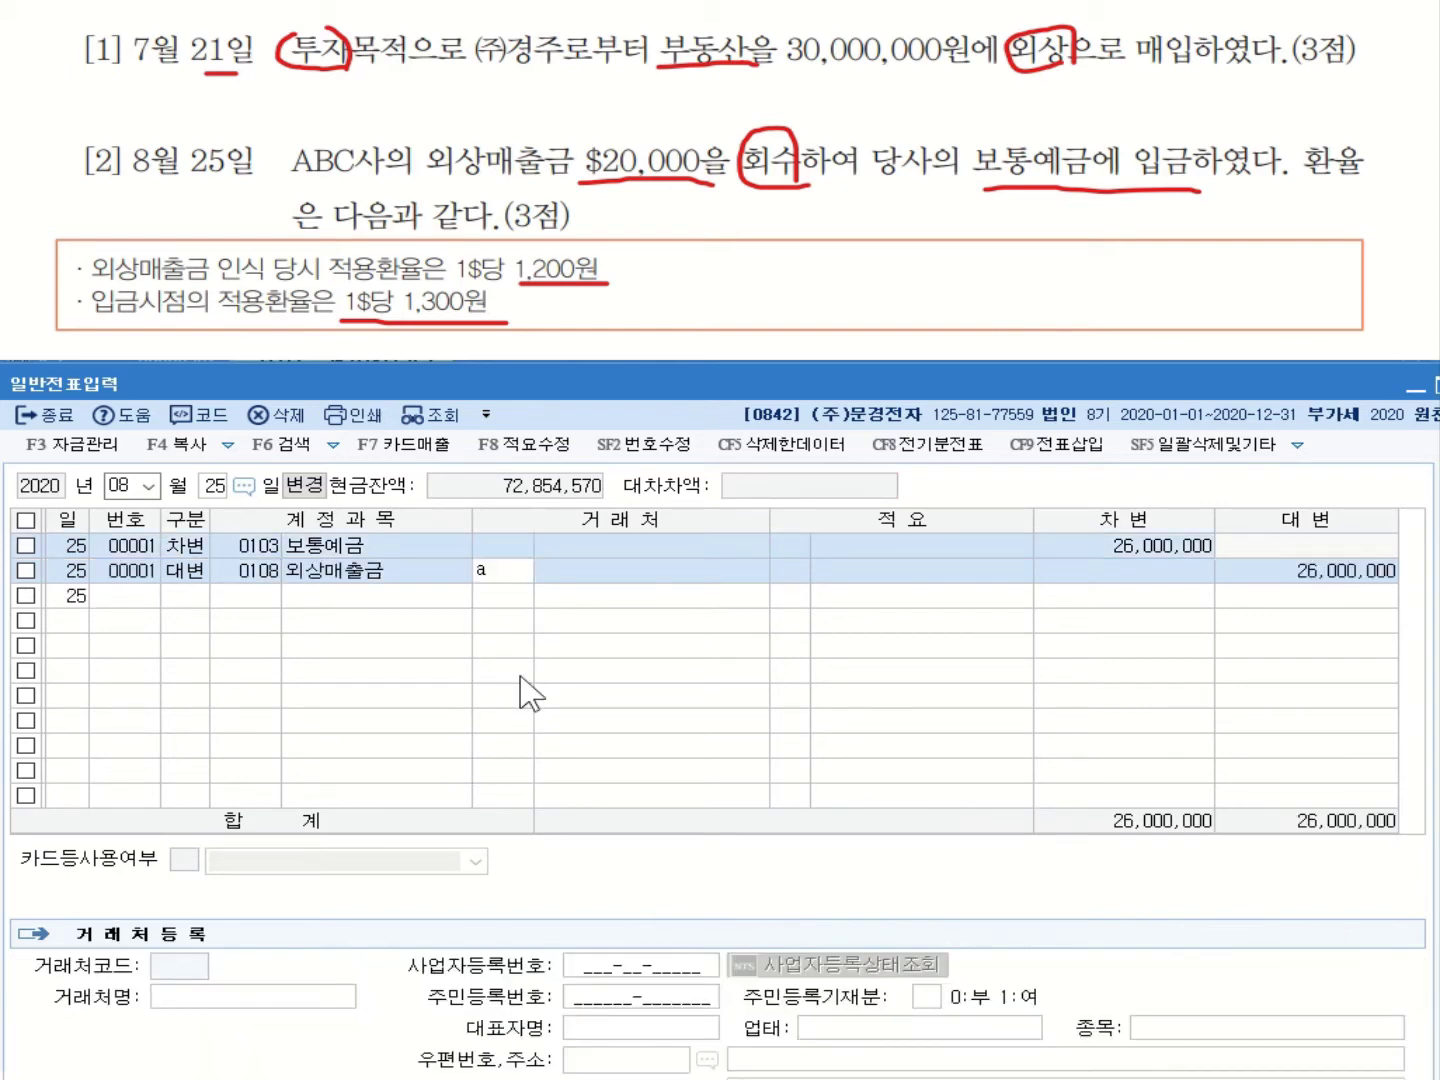
{"action": "type", "text": "b"}
{"action": "key", "text": "Return"}
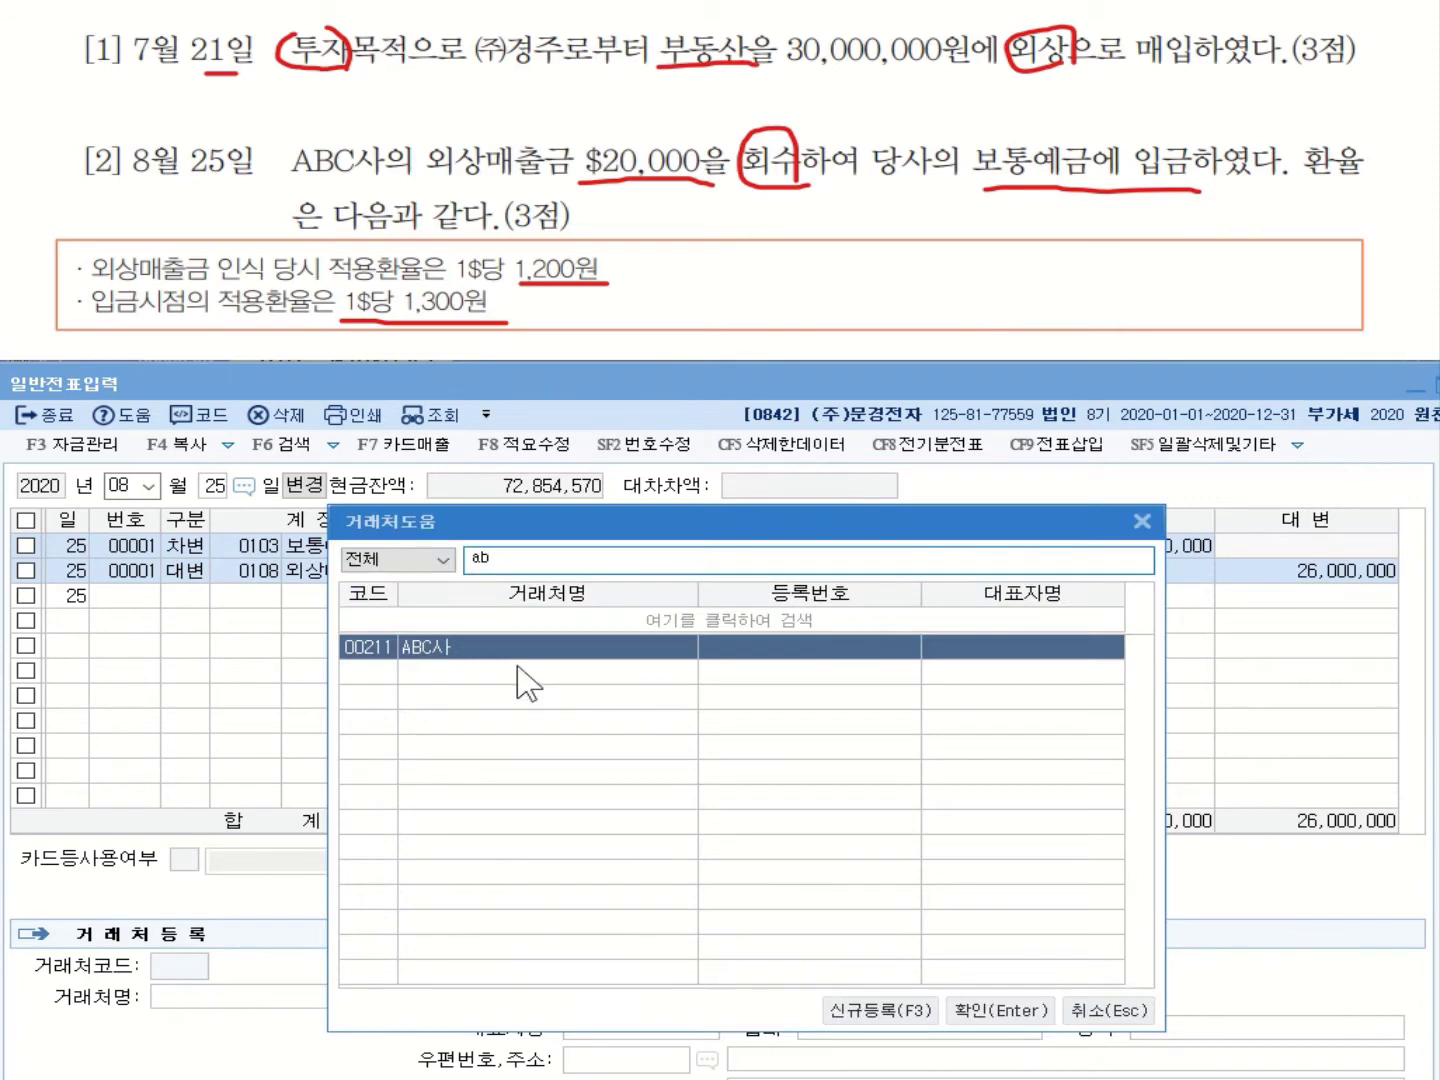
{"action": "key", "text": "Return"}
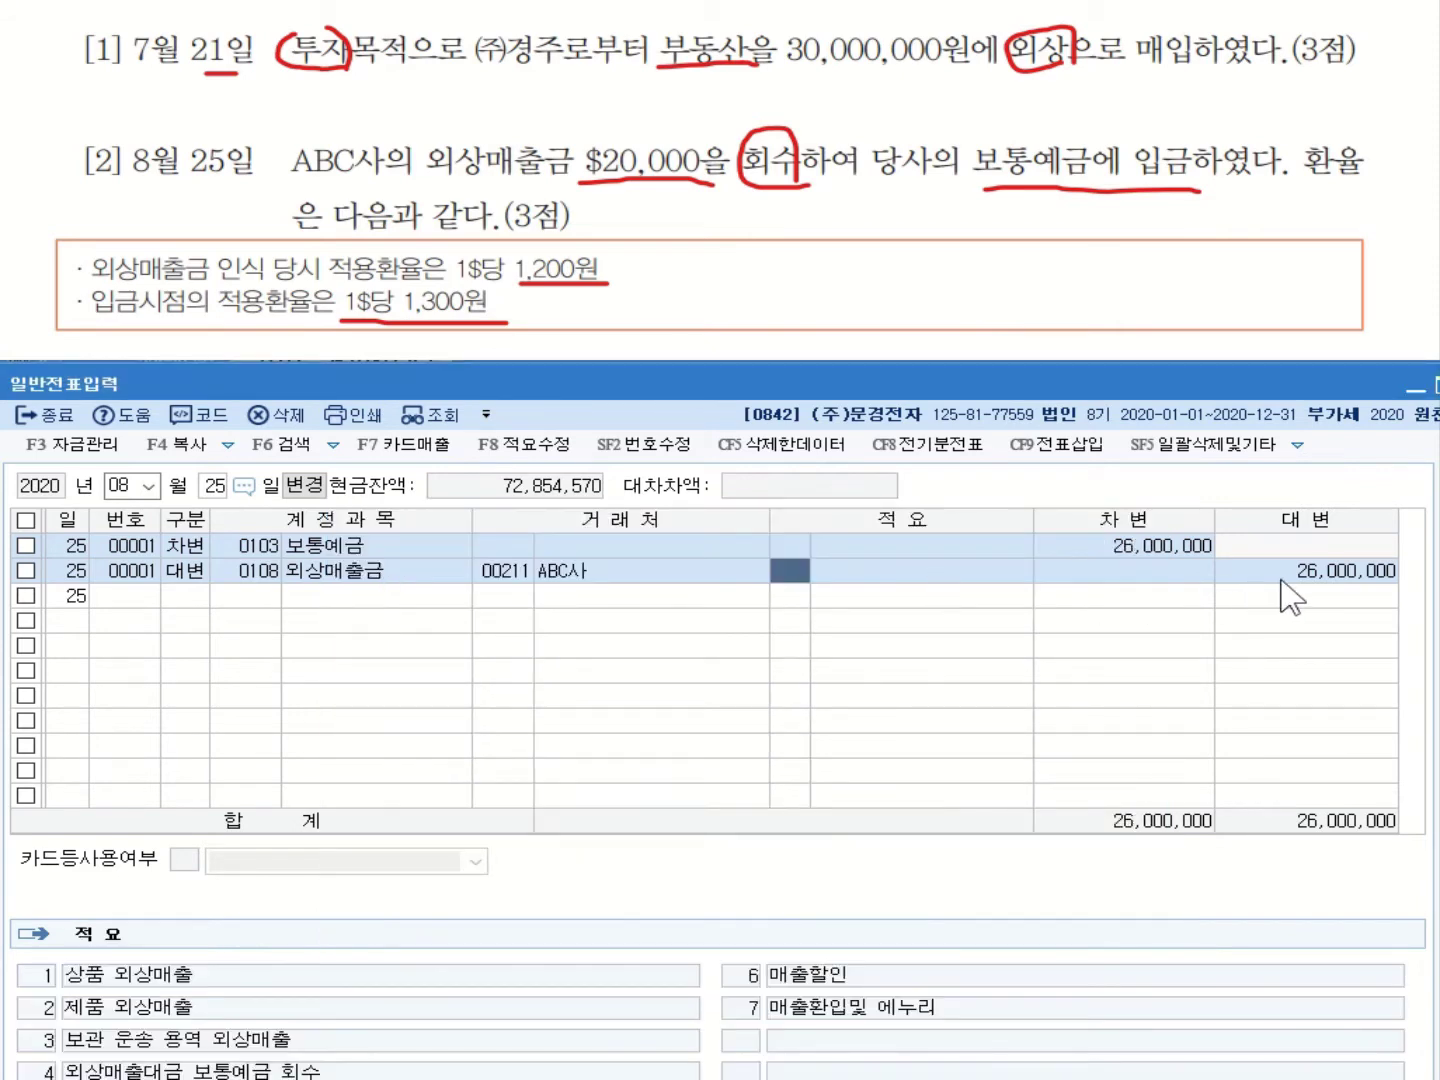
Calculate 20,000 × 1,200 in the built-in calculator for the credit amount of the 외상매출금 line.
{"action": "key", "text": "Return"}
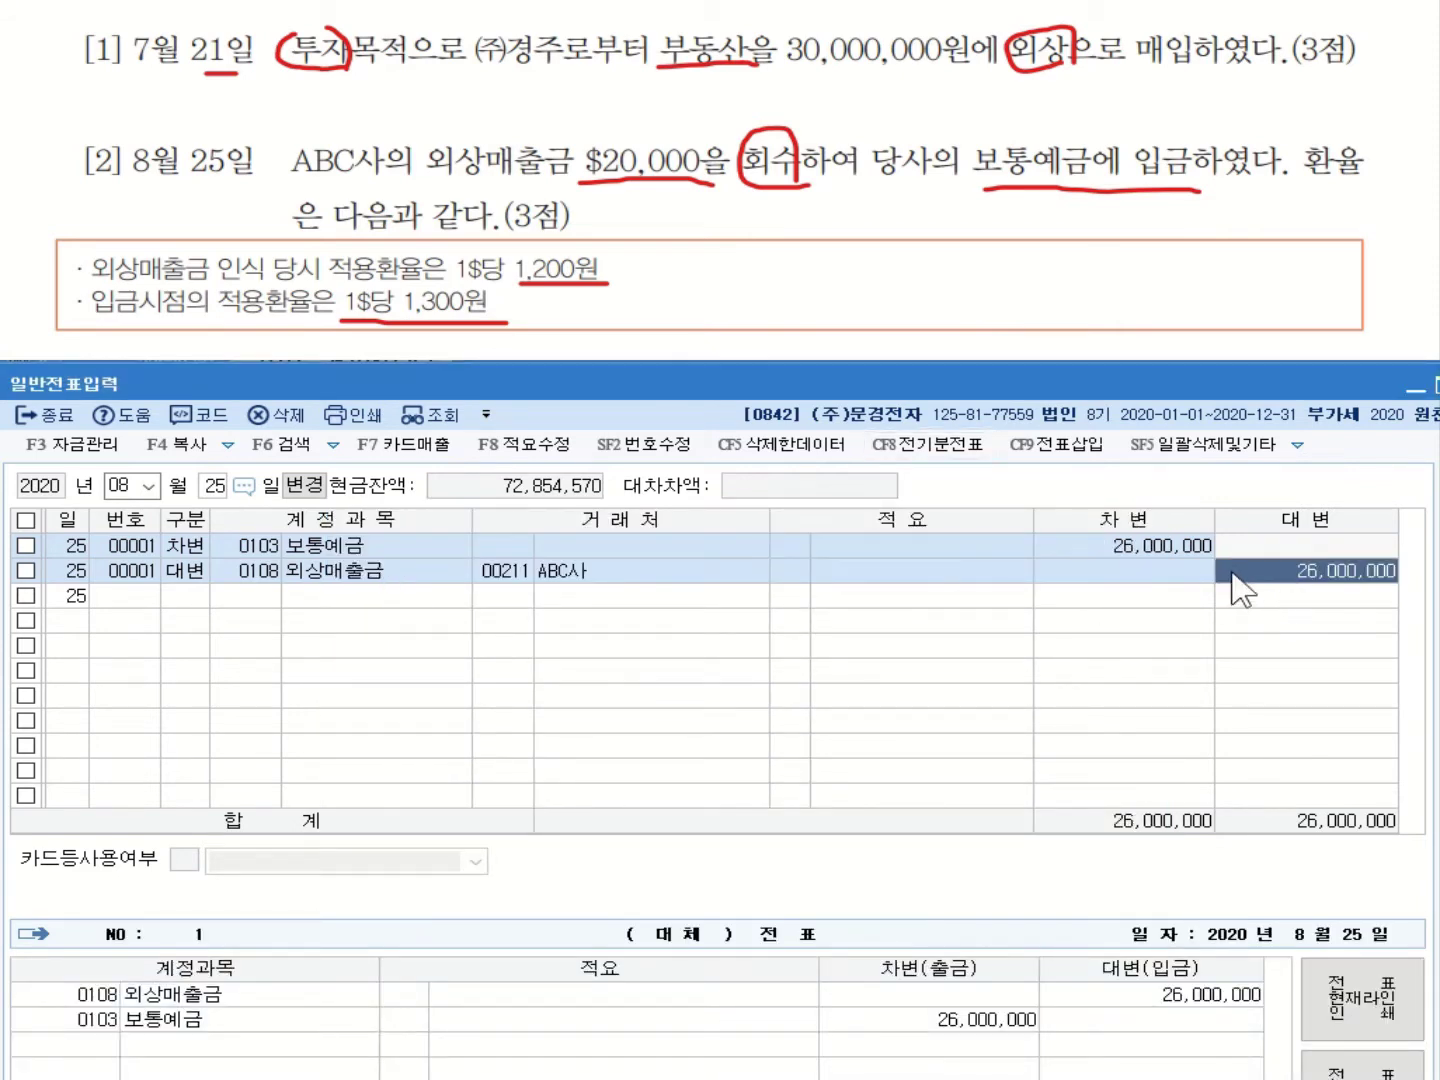
{"action": "key", "text": "F2"}
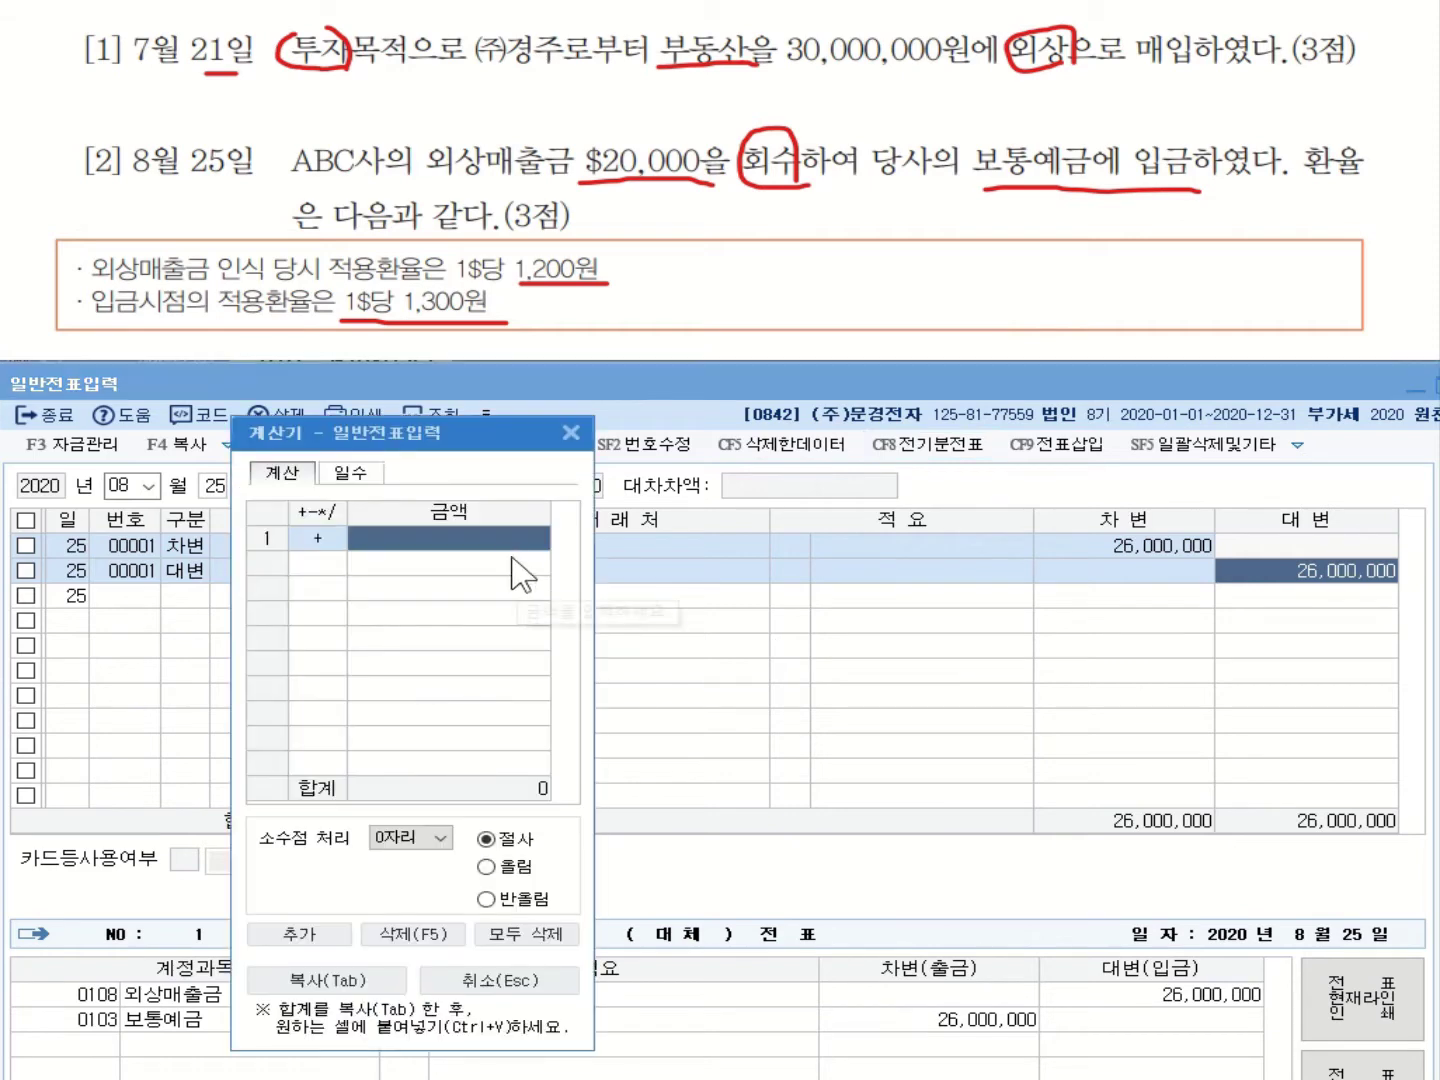
{"action": "type", "text": "000"}
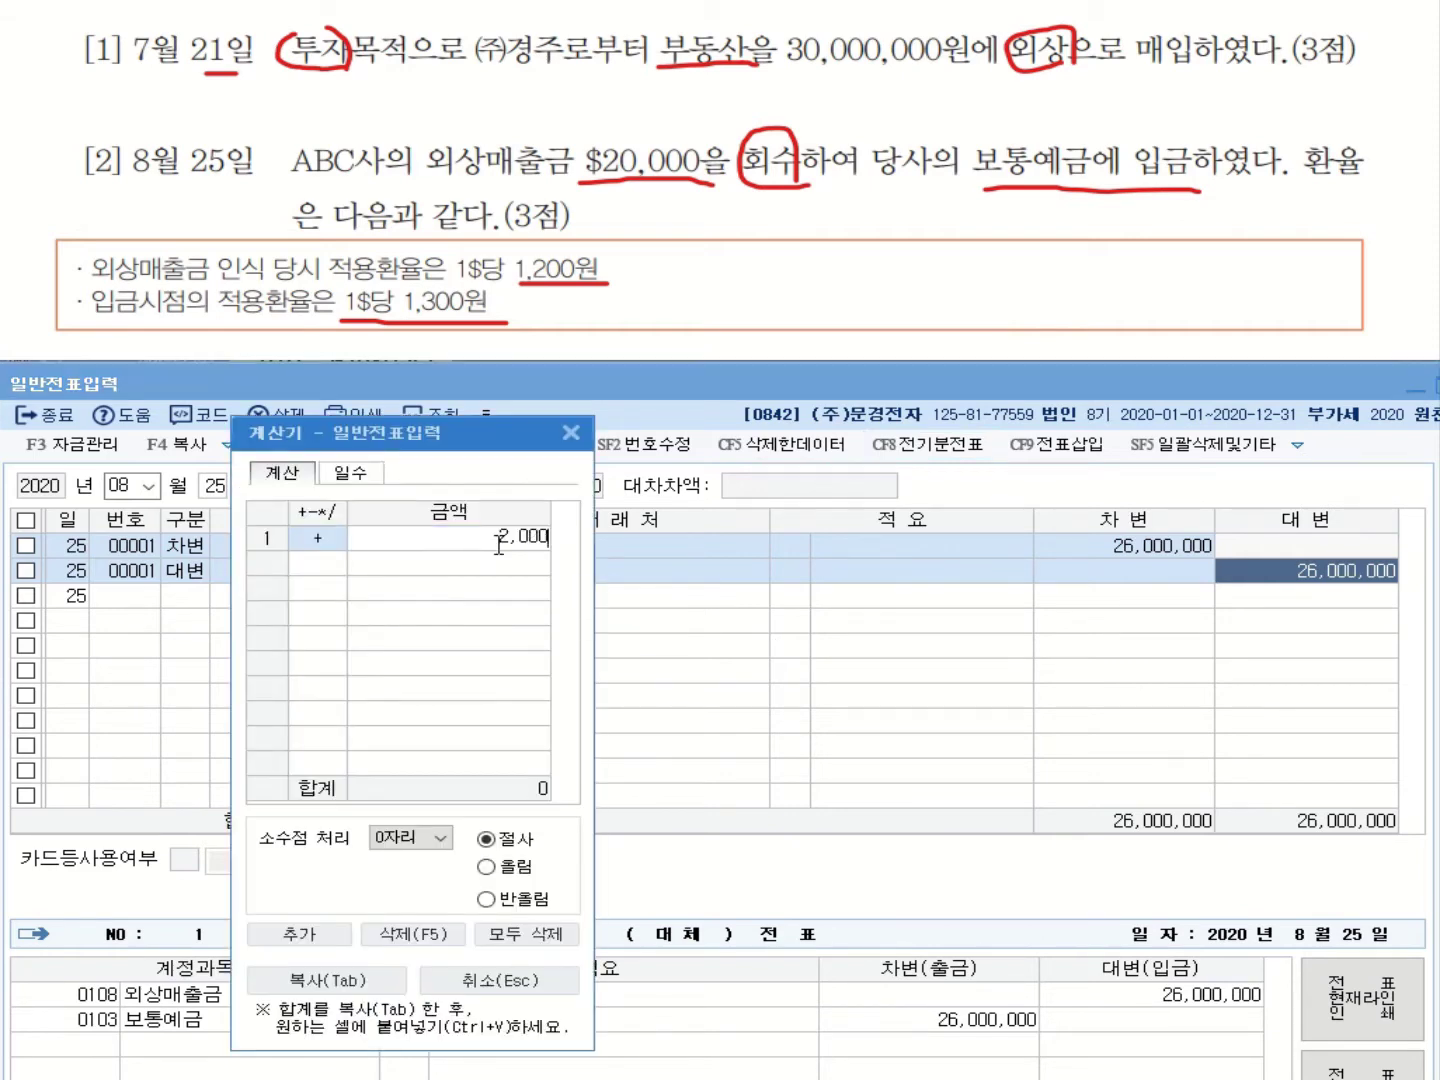
{"action": "key", "text": "Return"}
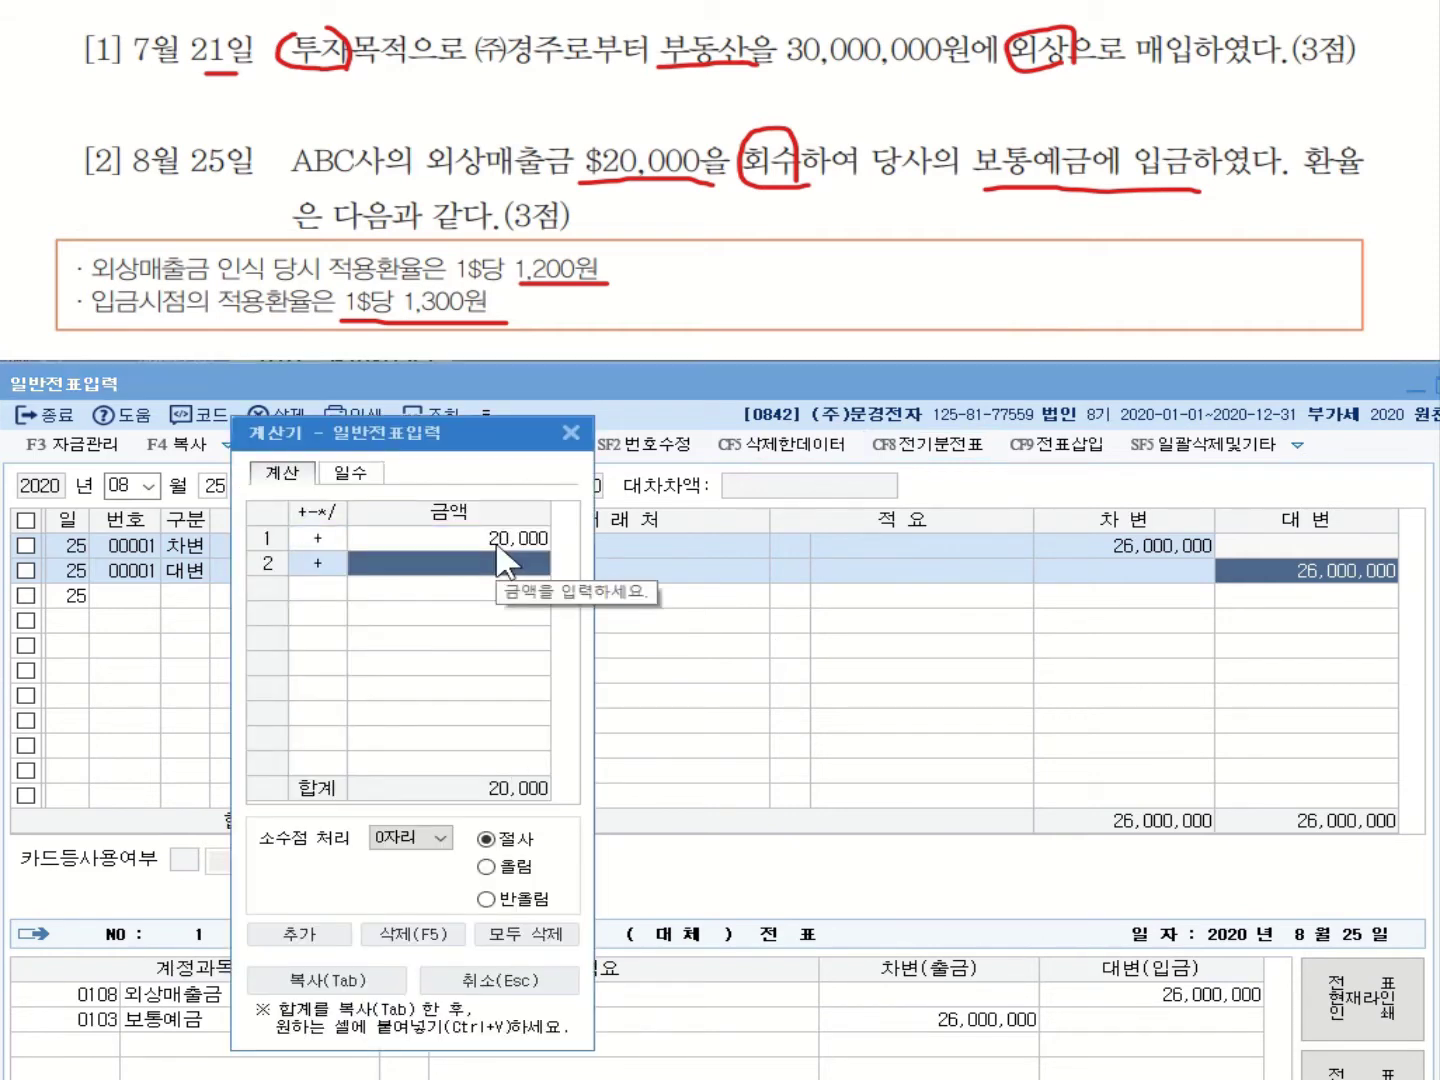
{"action": "left_click", "coordinate": [321, 568]}
{"action": "type", "text": "*"}
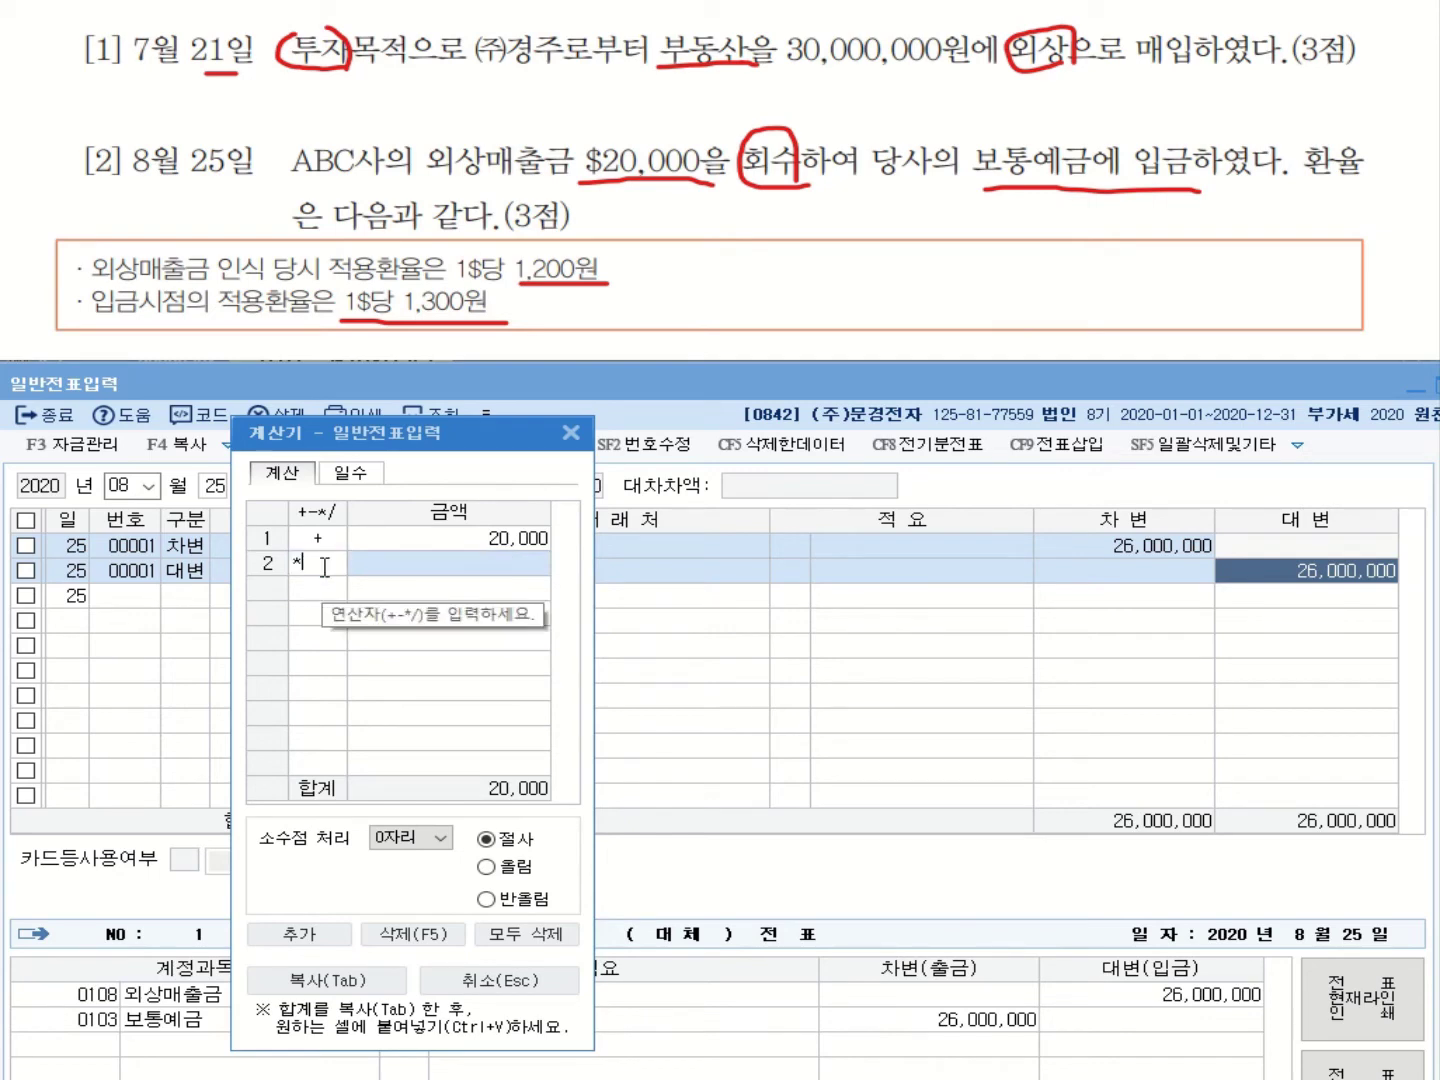
{"action": "key", "text": "Return"}
{"action": "type", "text": "1200"}
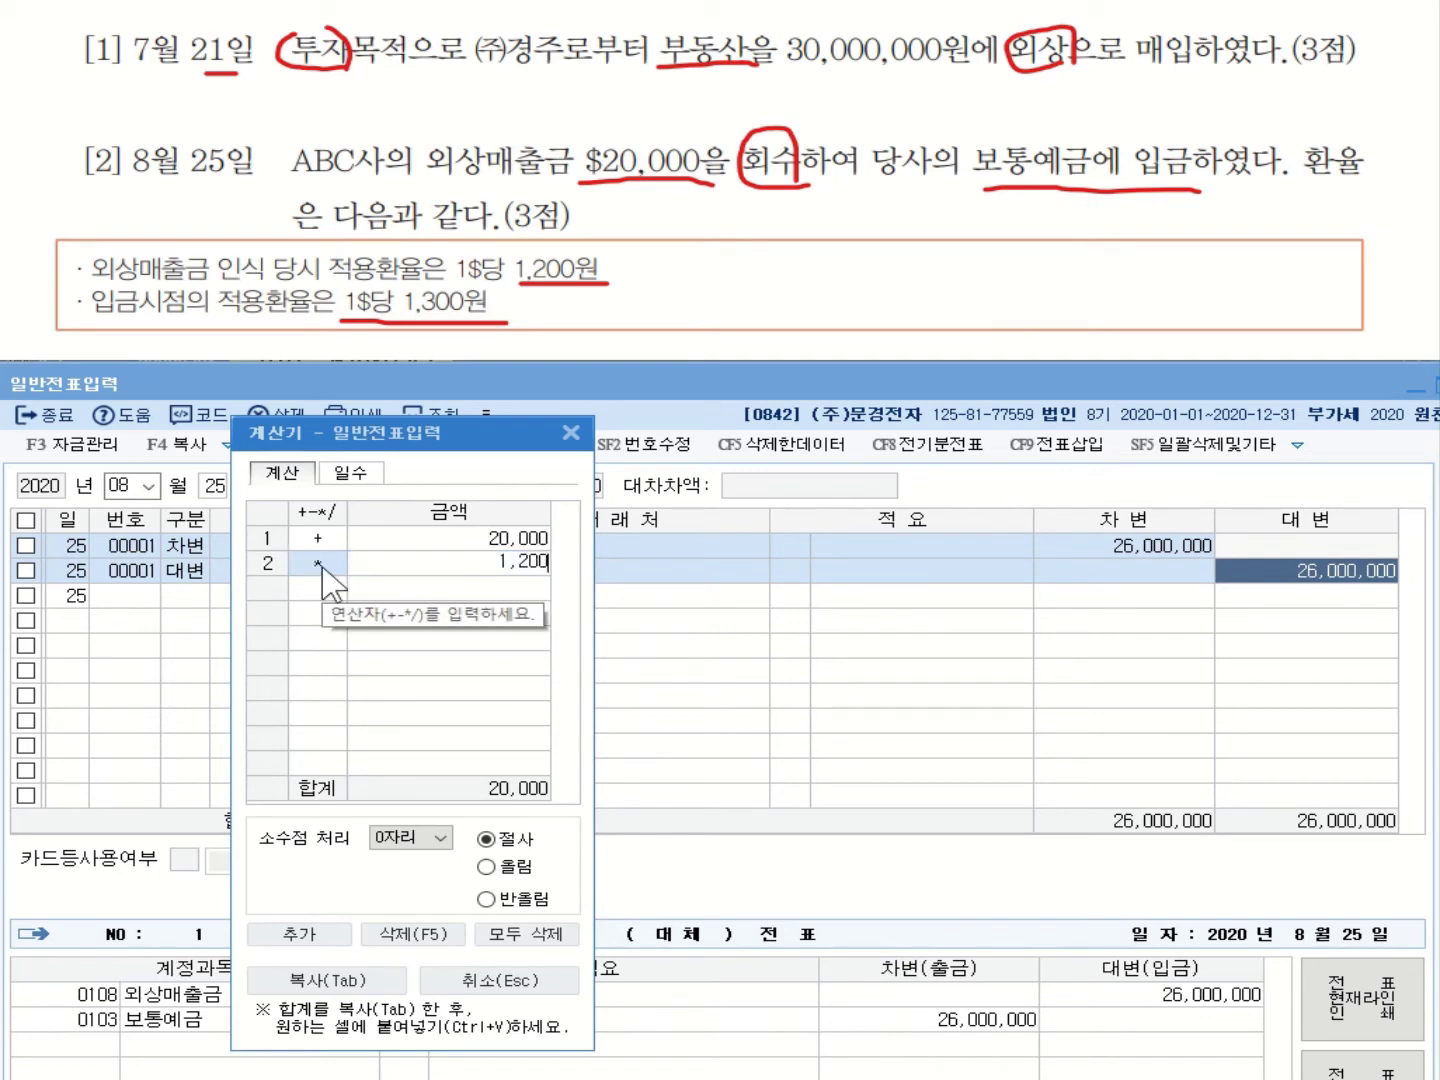
{"action": "key", "text": "Return"}
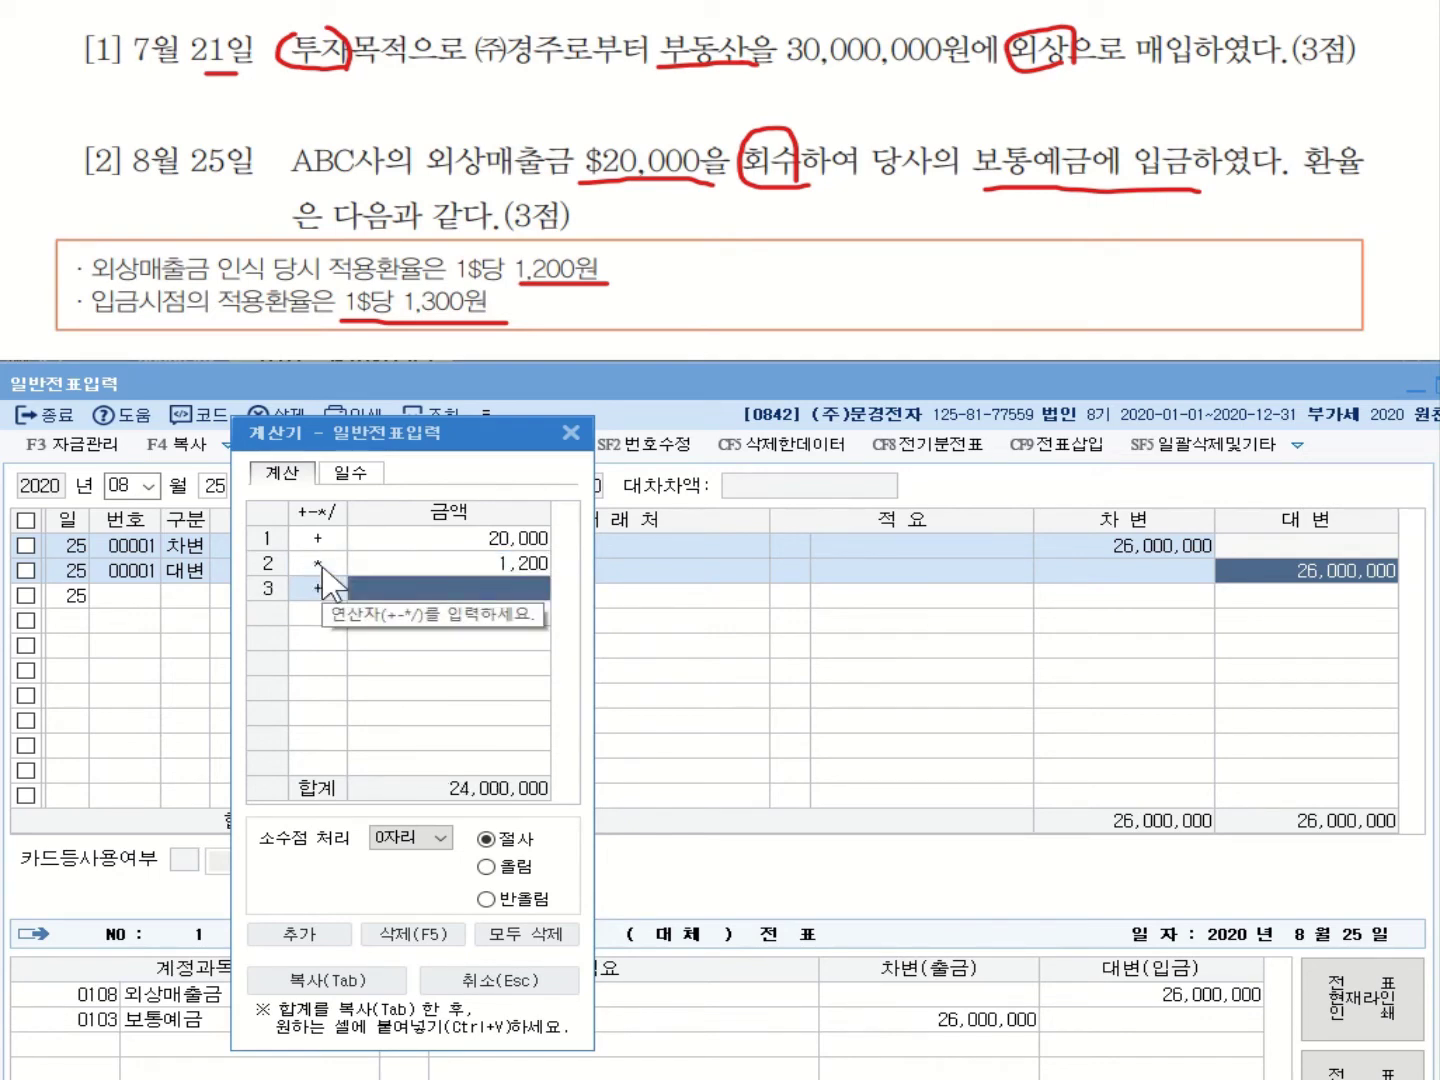
Copy the calculator total into the 외상매출금 line as a credit amount of 24,000,000 and close the calculator.
{"action": "left_click", "coordinate": [365, 985]}
{"action": "right_click", "coordinate": [1268, 603]}
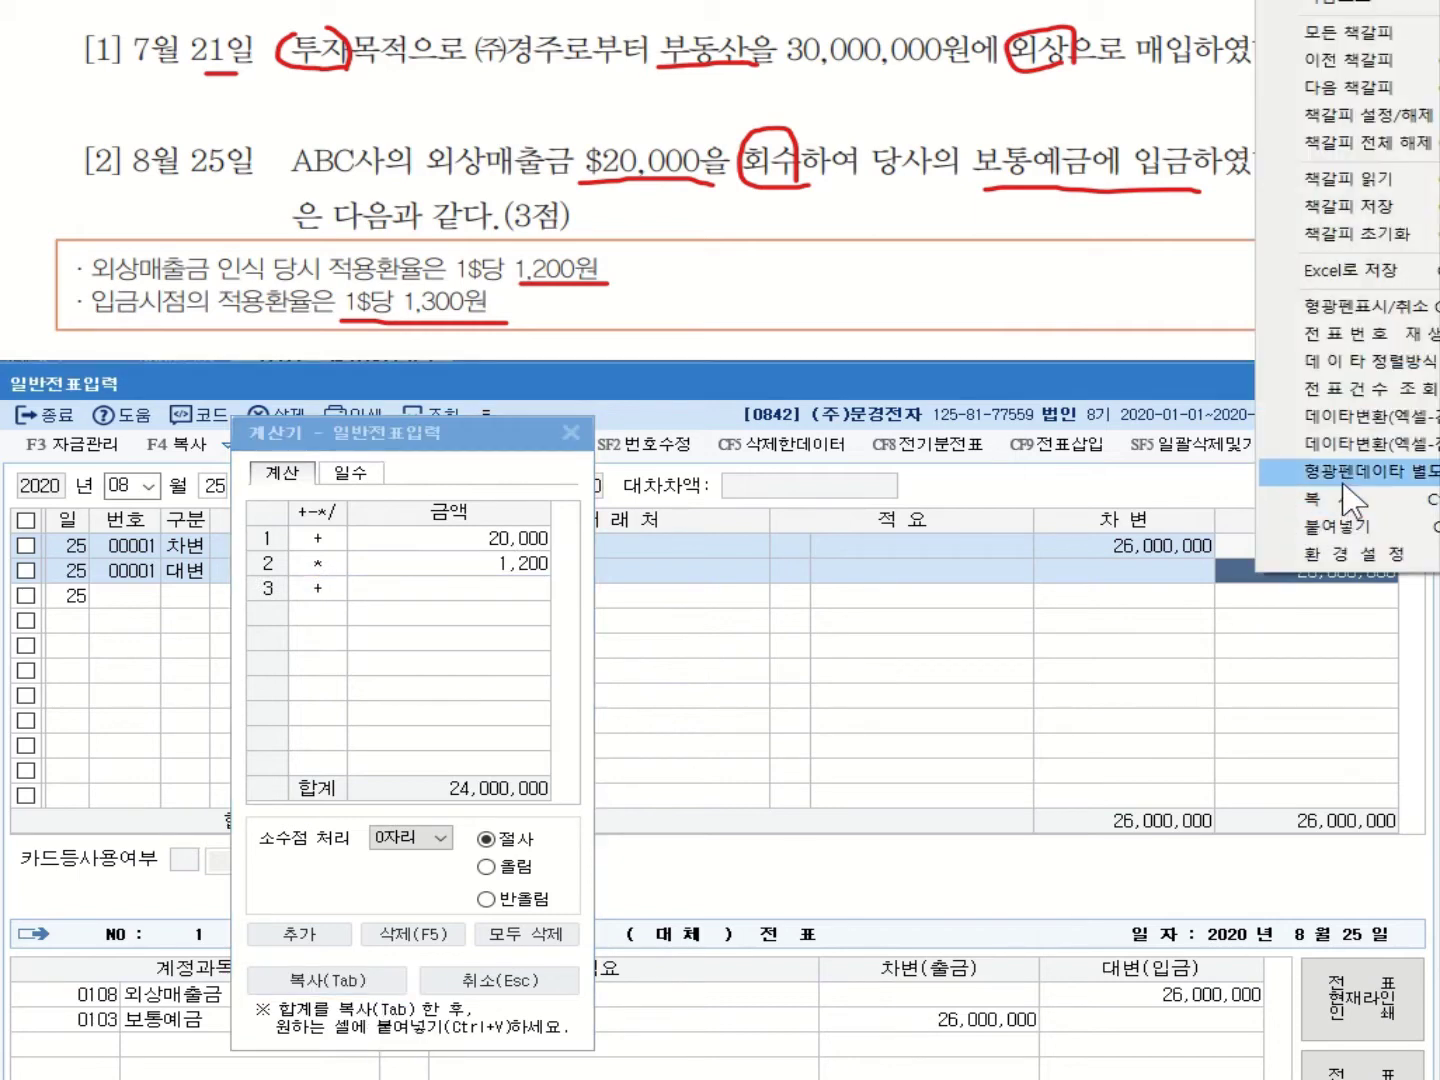
{"action": "left_click", "coordinate": [1335, 553]}
{"action": "left_click", "coordinate": [571, 432]}
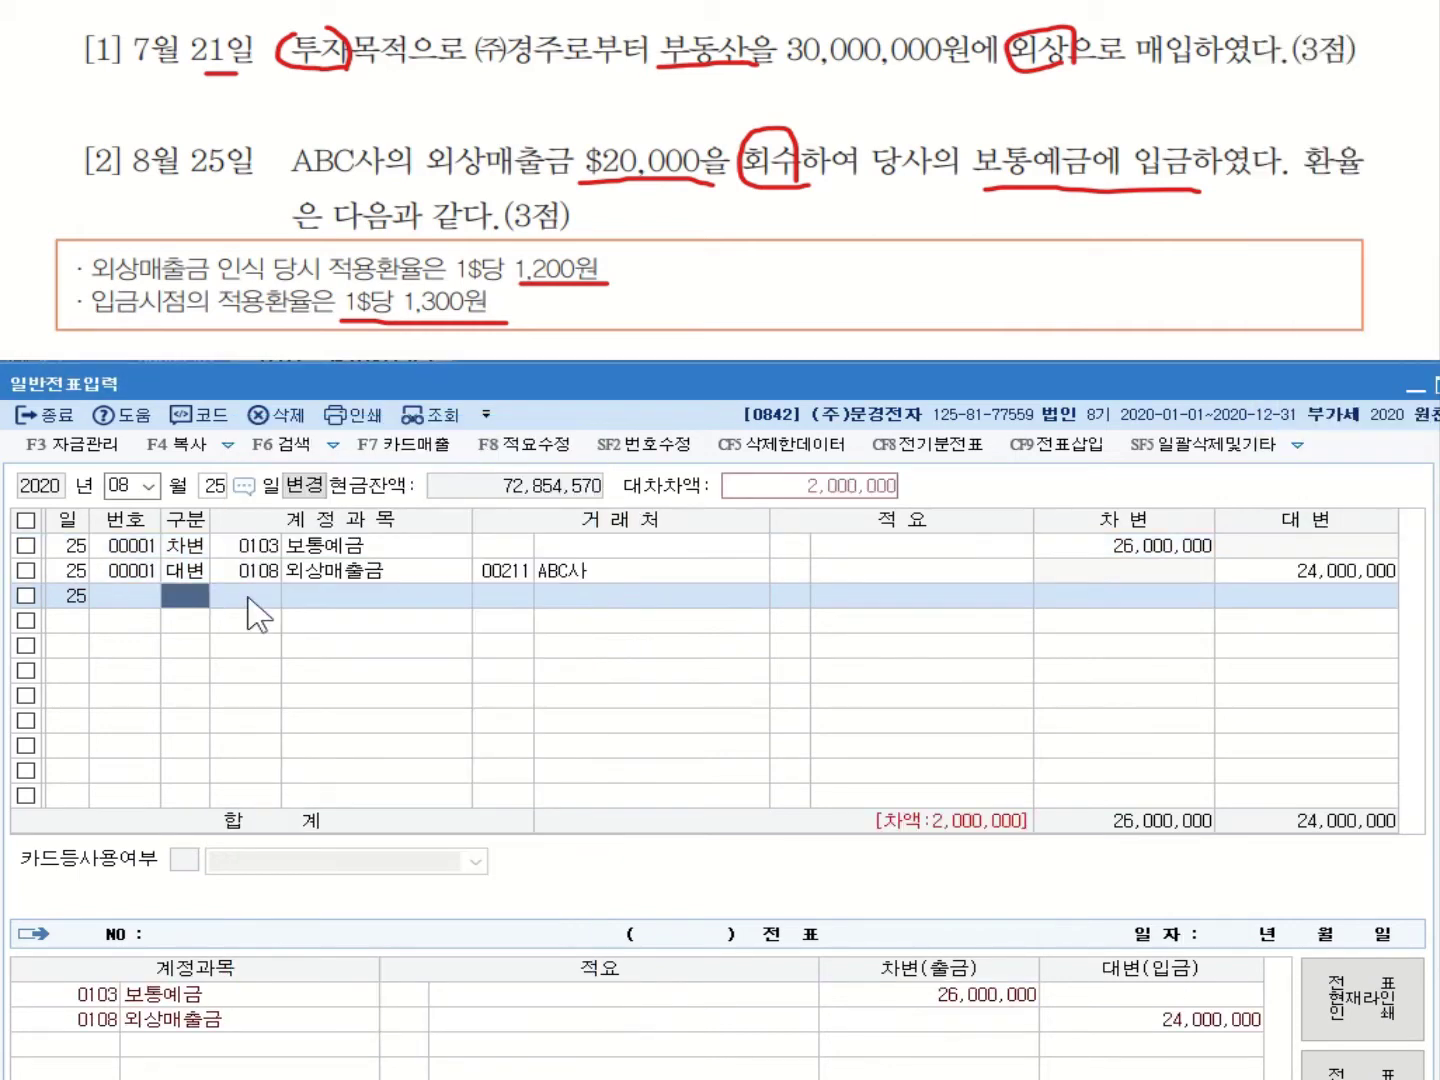
Add a credit (대변) line of 2,000,000 for account 0907 외환차익, finding the account by searching for 외환.
{"action": "key", "text": "4"}
{"action": "key", "text": "Return"}
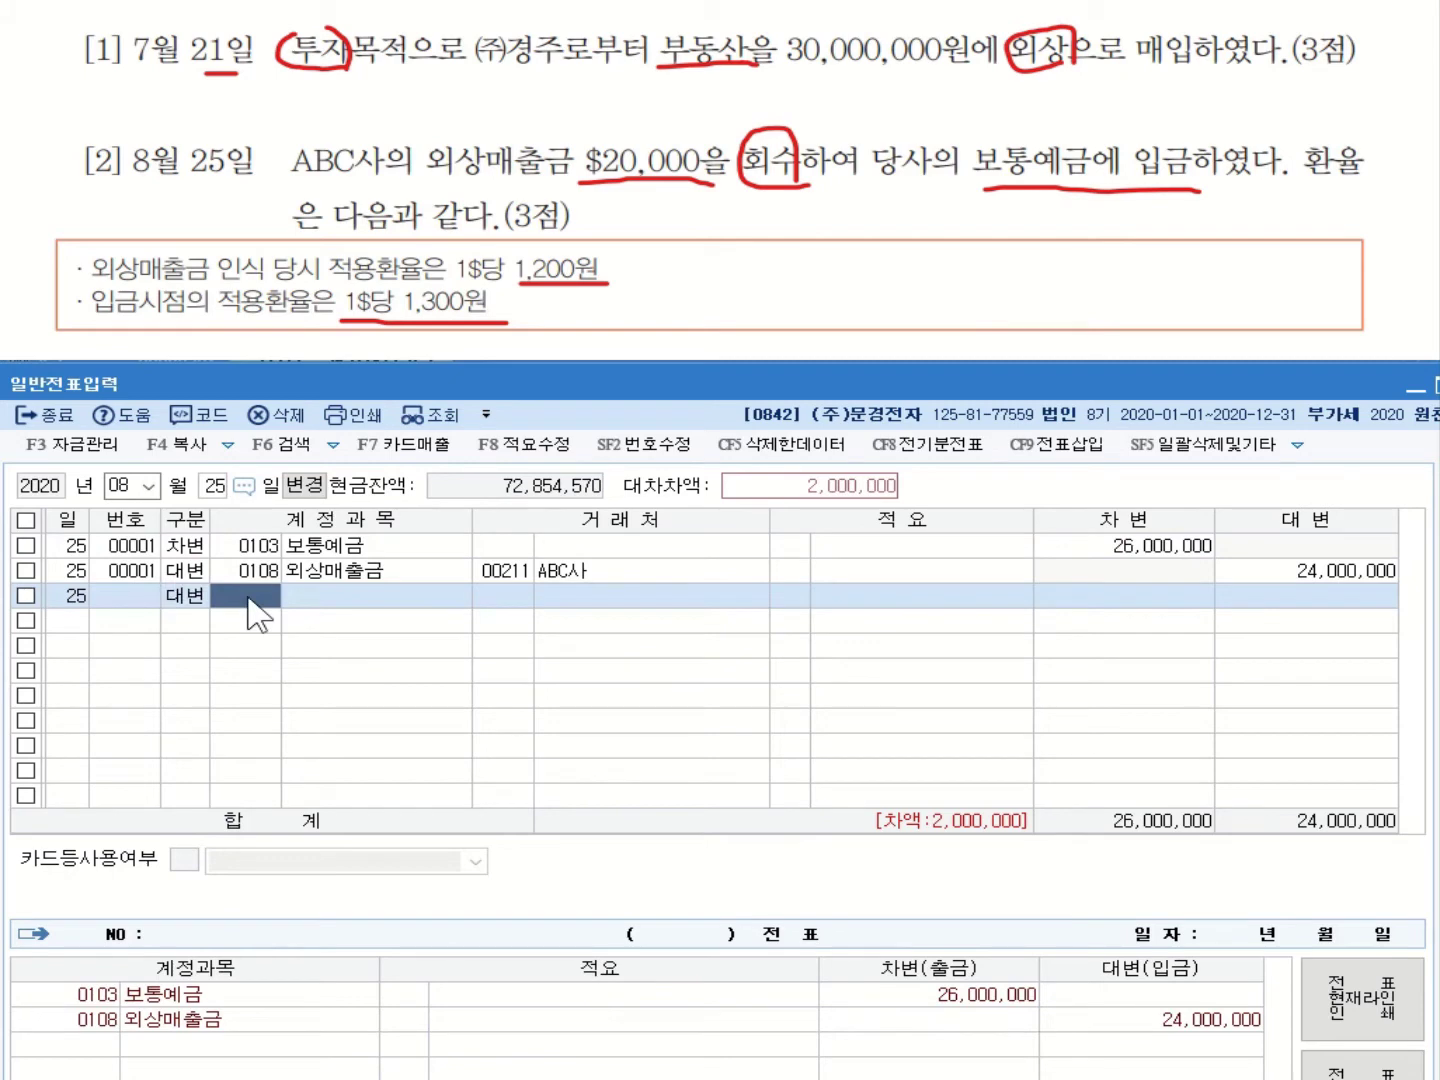
{"action": "type", "text": "dhl"}
{"action": "key", "text": "Return"}
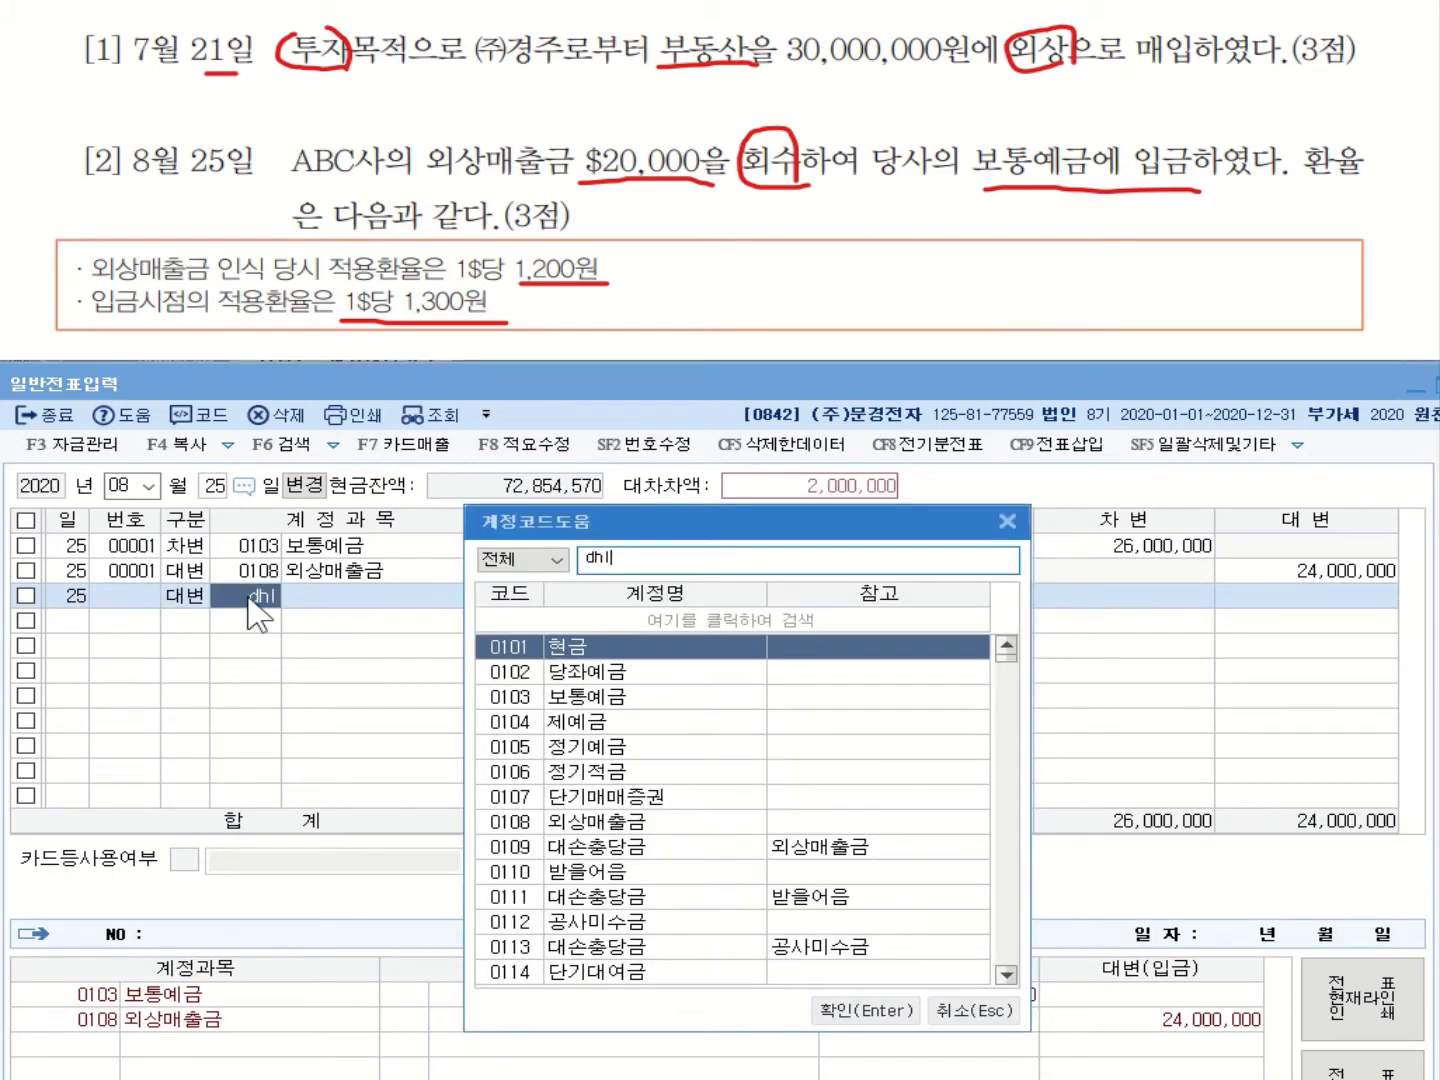
{"action": "type", "text": "g"}
{"action": "key", "text": "BackSpace"}
{"action": "key", "text": "BackSpace"}
{"action": "key", "text": "BackSpace"}
{"action": "key", "text": "BackSpace"}
{"action": "type", "text": "외"}
{"action": "key", "text": "BackSpace"}
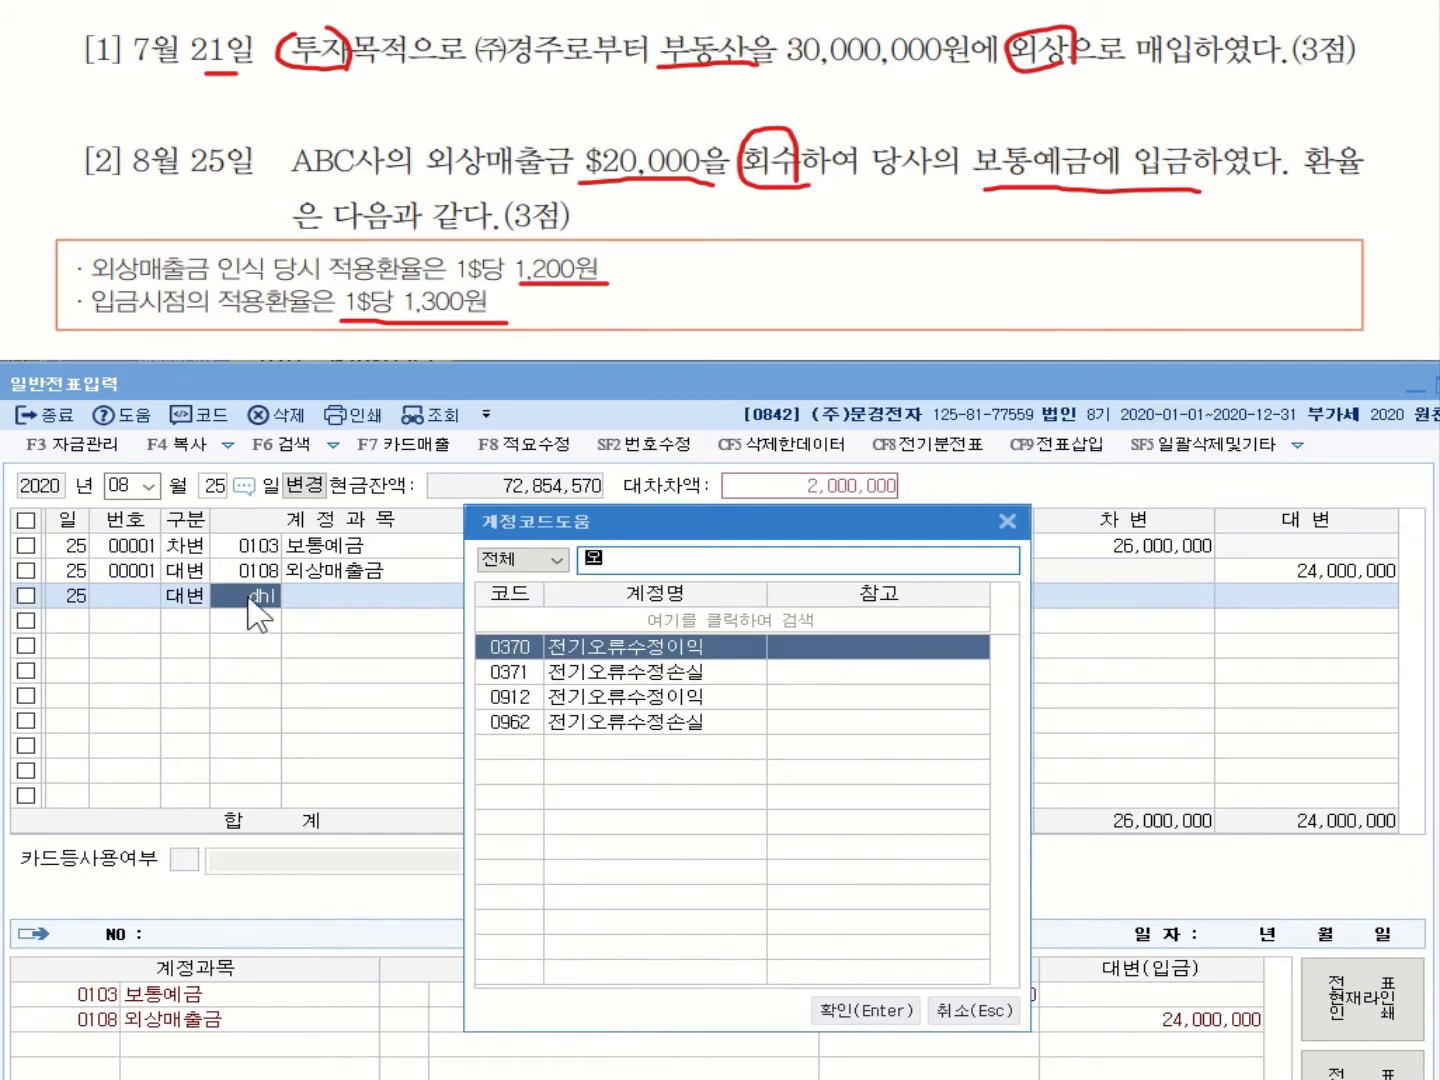
{"action": "type", "text": "ㅣㅅ외호"}
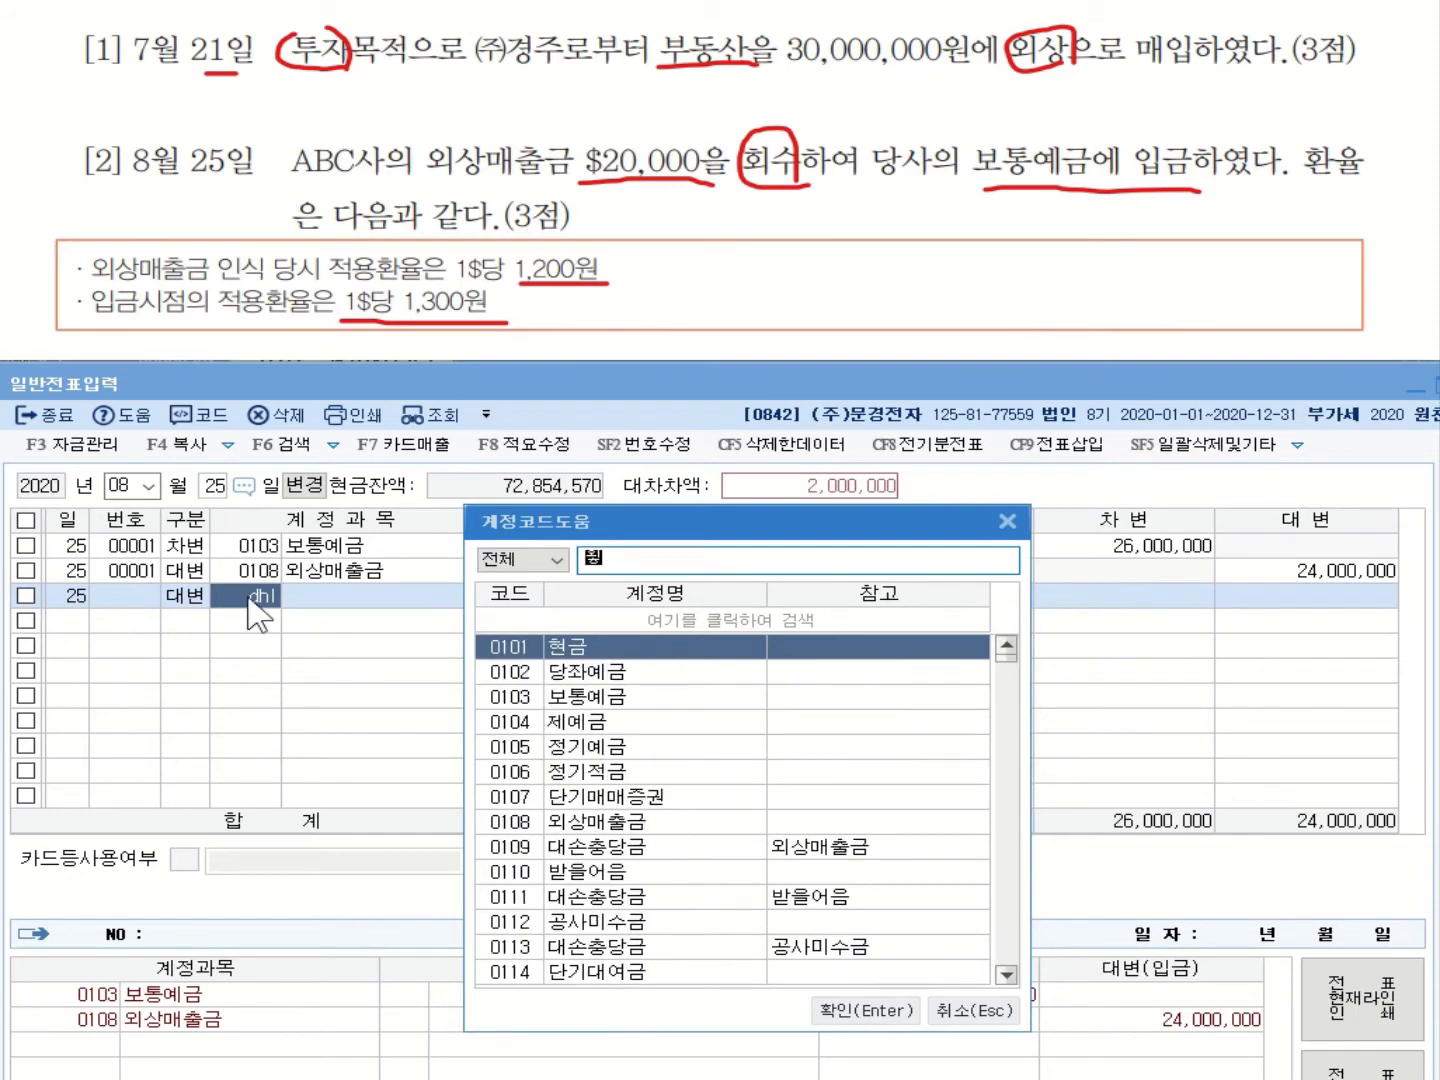
{"action": "key", "text": "BackSpace"}
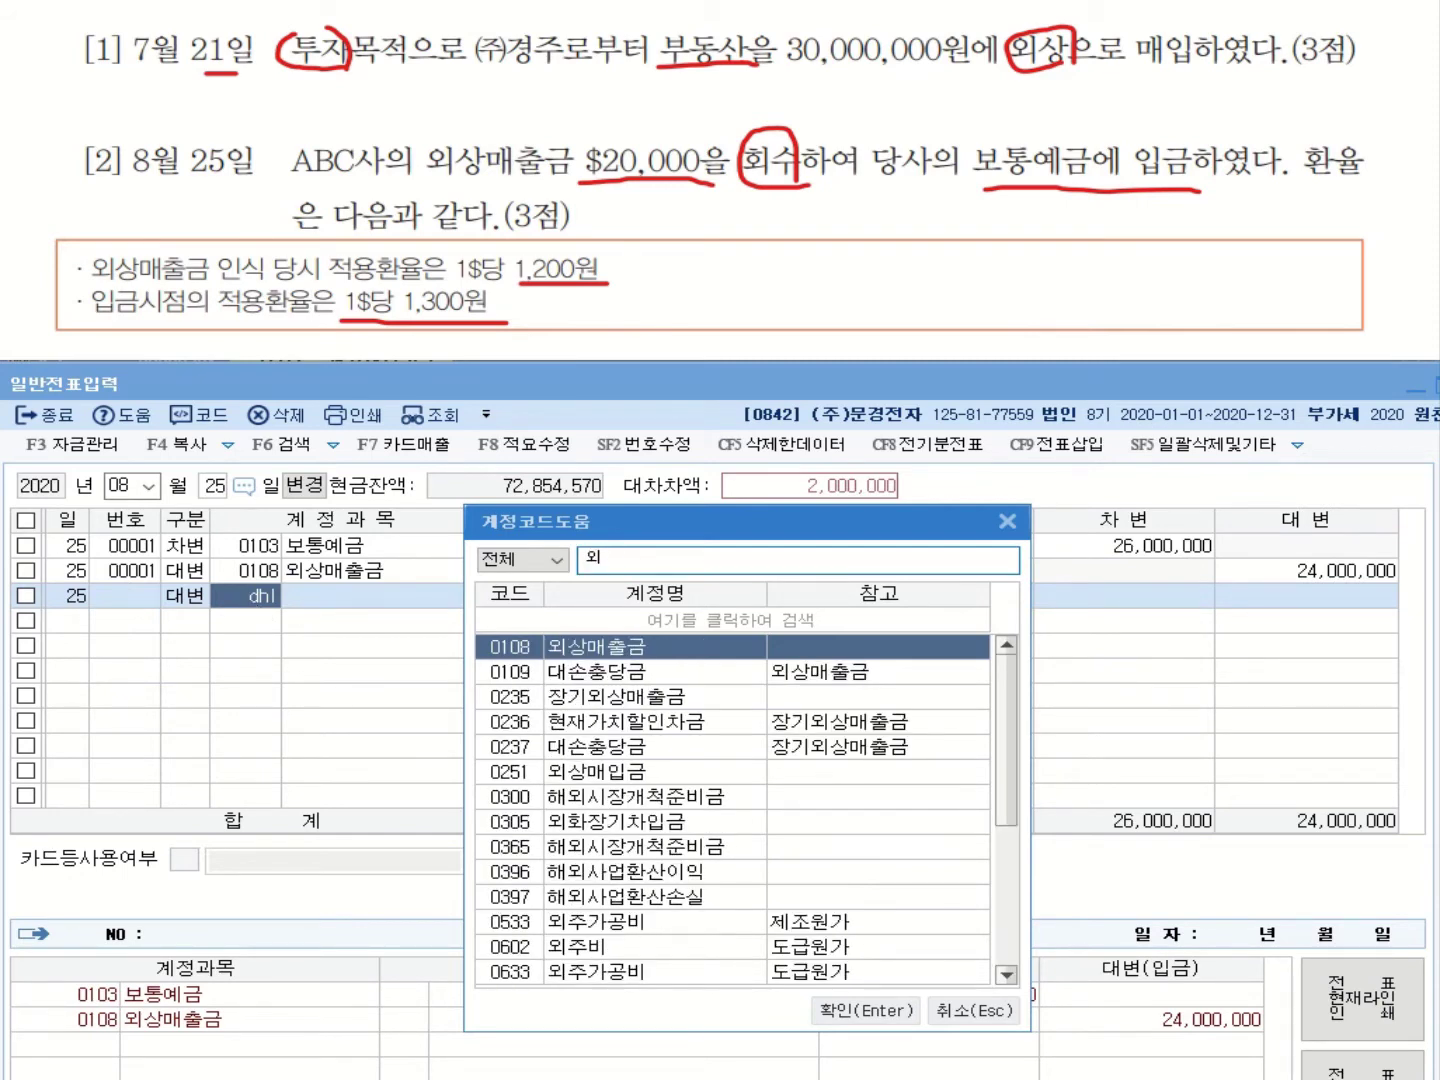
{"action": "type", "text": "화"}
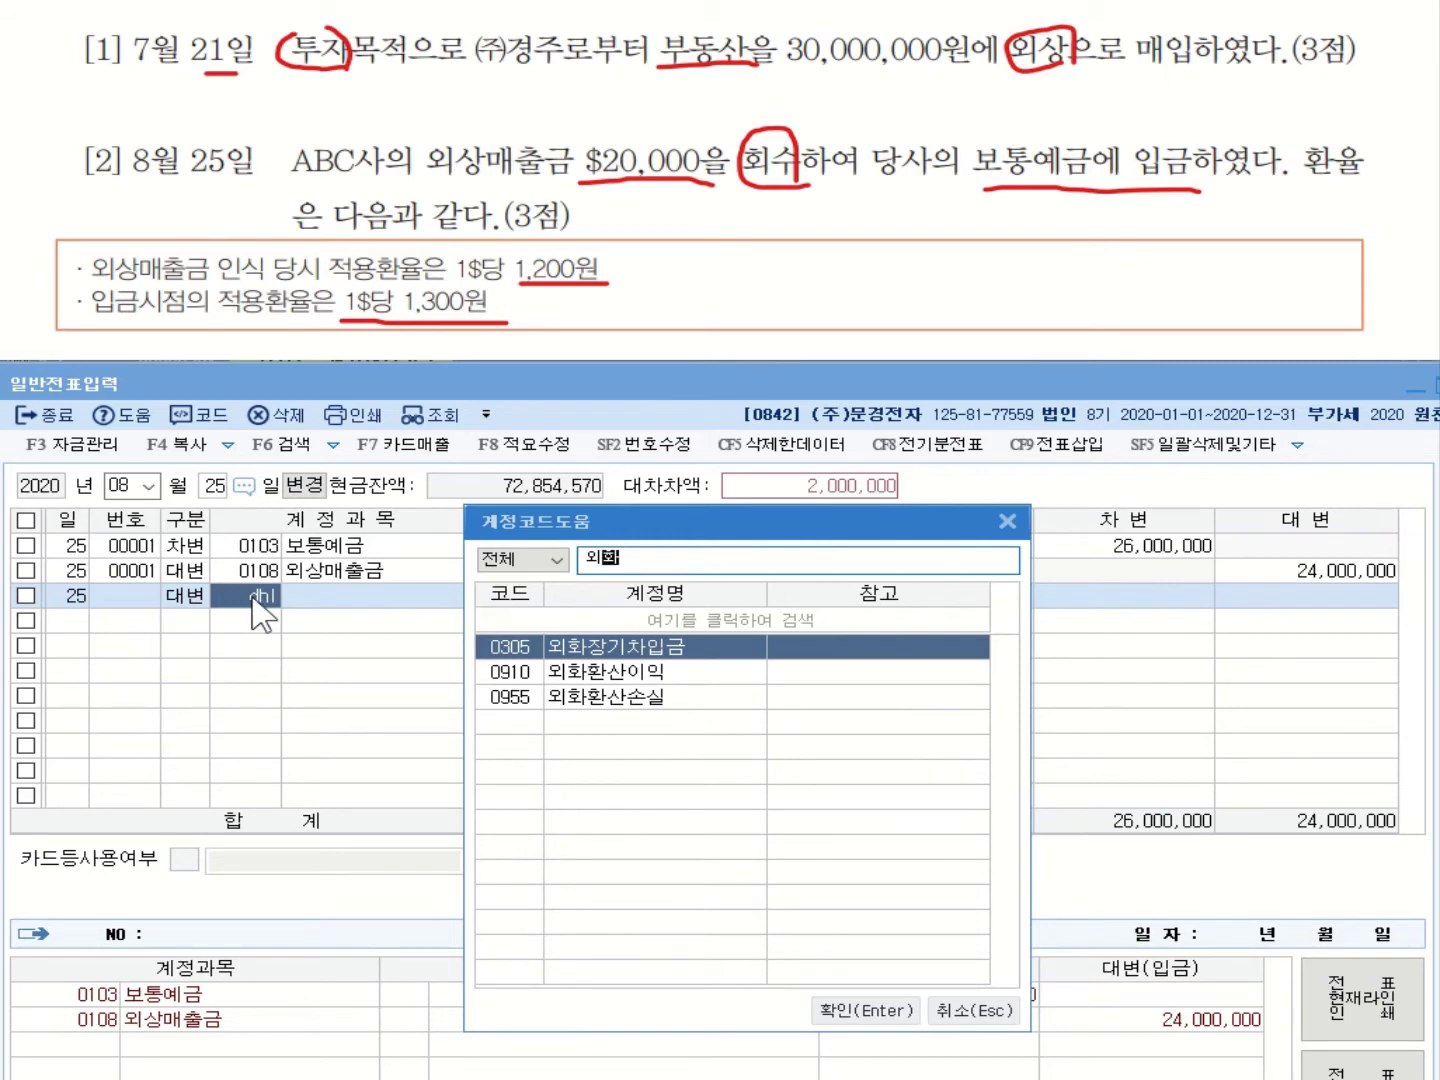
{"action": "type", "text": "ㄴ"}
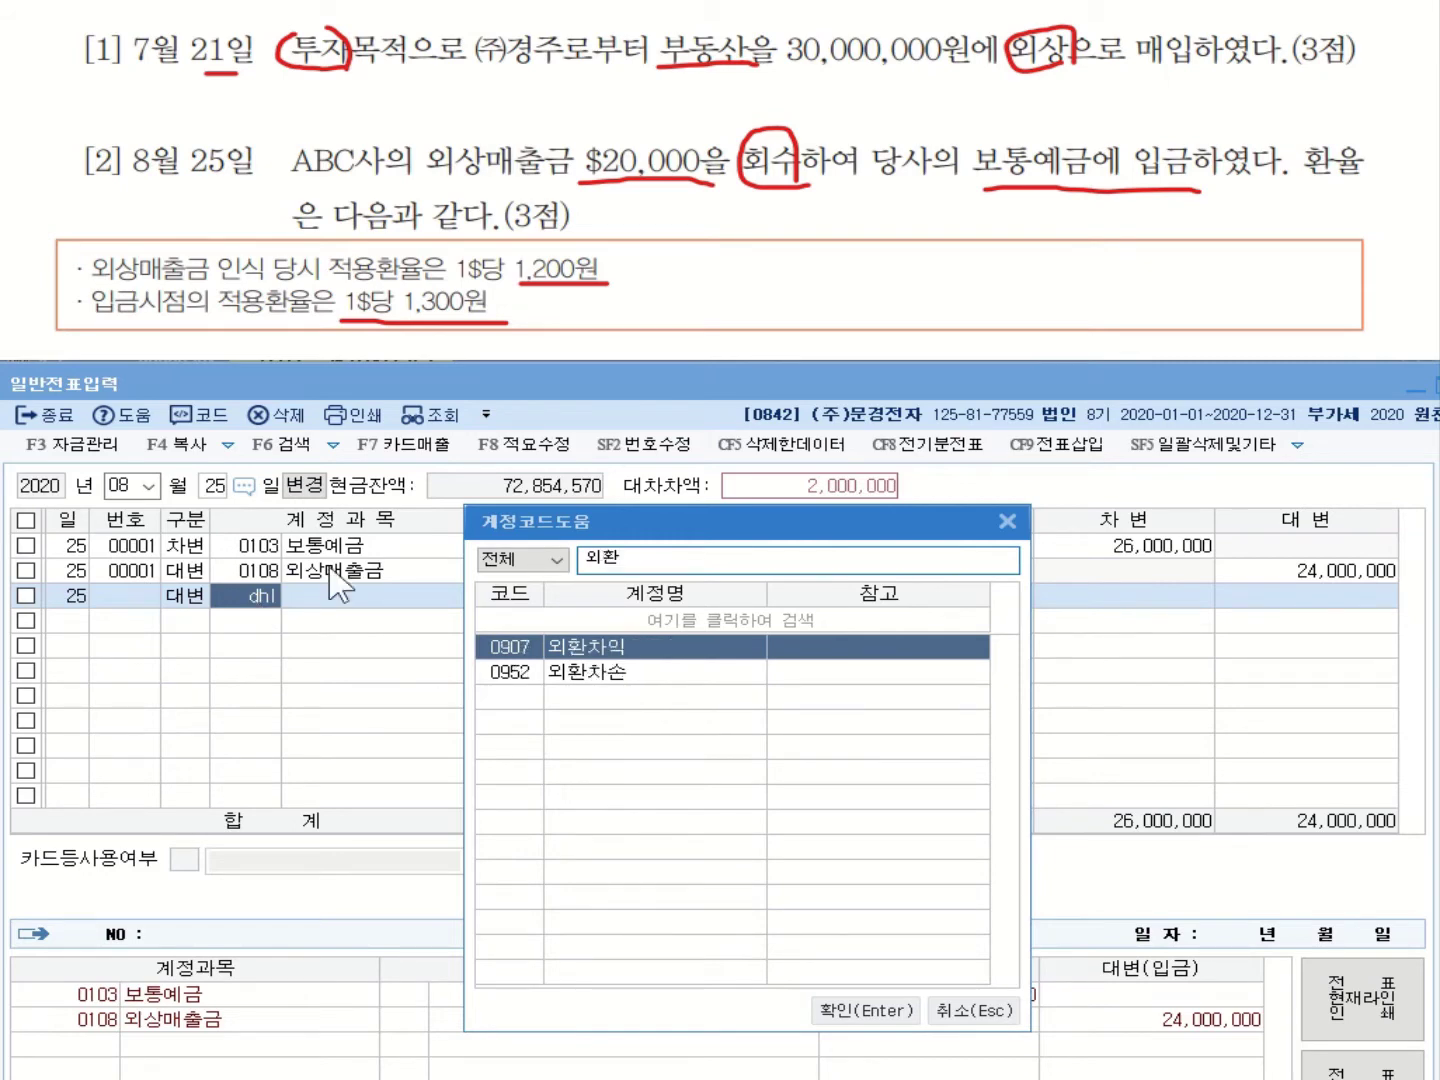
{"action": "double_click", "coordinate": [600, 650]}
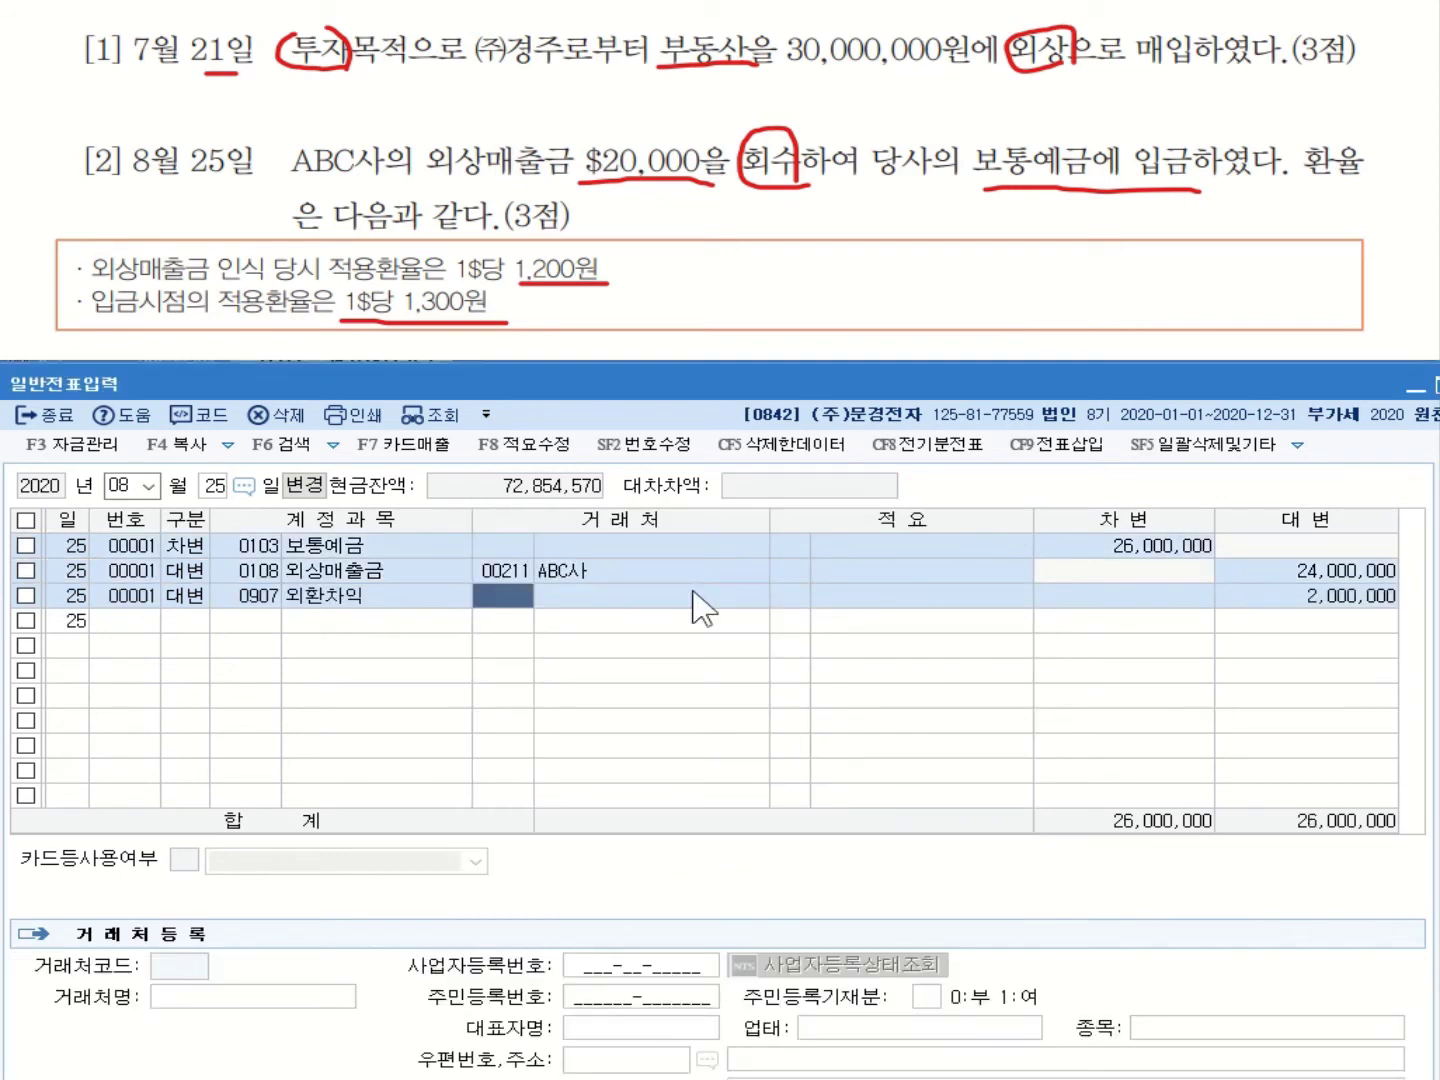
{"action": "left_click", "coordinate": [269, 617]}
{"action": "key", "text": "Up"}
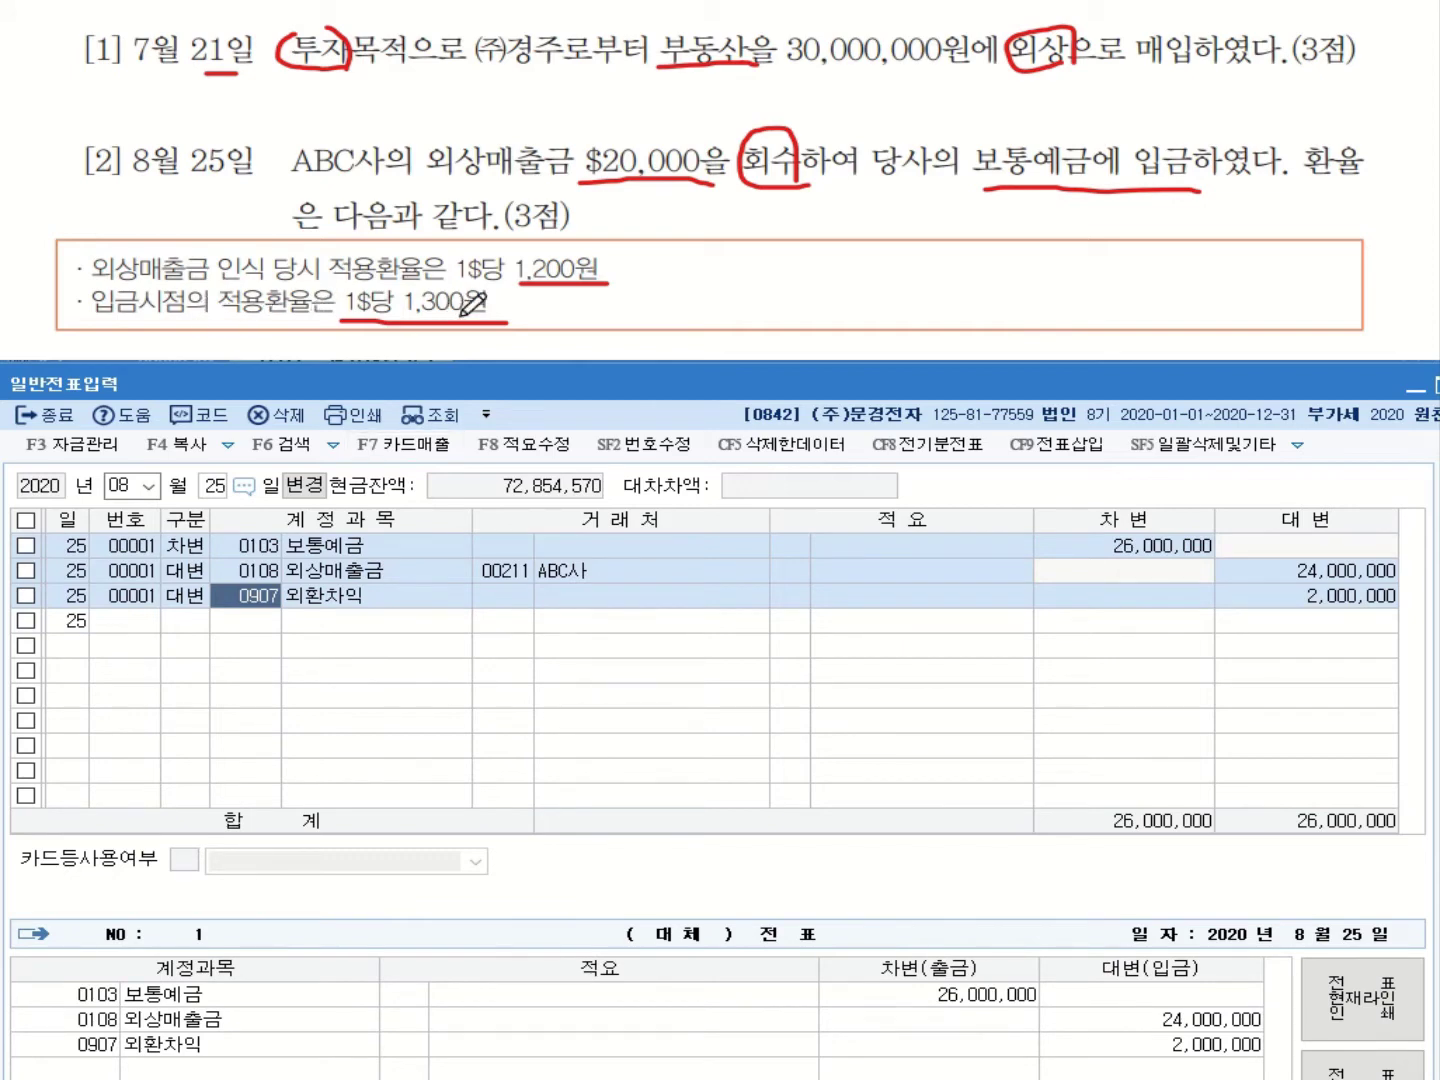
Mark the 1,300원 and 1,200원 exchange rates in transaction [2] of the exam sheet with connecting curves and multiplication signs toward $20,000.
{"action": "mouse_move", "coordinate": [510, 322]}
{"action": "left_mouse_down"}
{"action": "mouse_move", "coordinate": [690, 254]}
{"action": "mouse_move", "coordinate": [683, 222]}
{"action": "mouse_move", "coordinate": [731, 243]}
{"action": "left_mouse_up"}
{"action": "left_click_drag", "start_coordinate": [730, 227], "coordinate": [714, 243]}
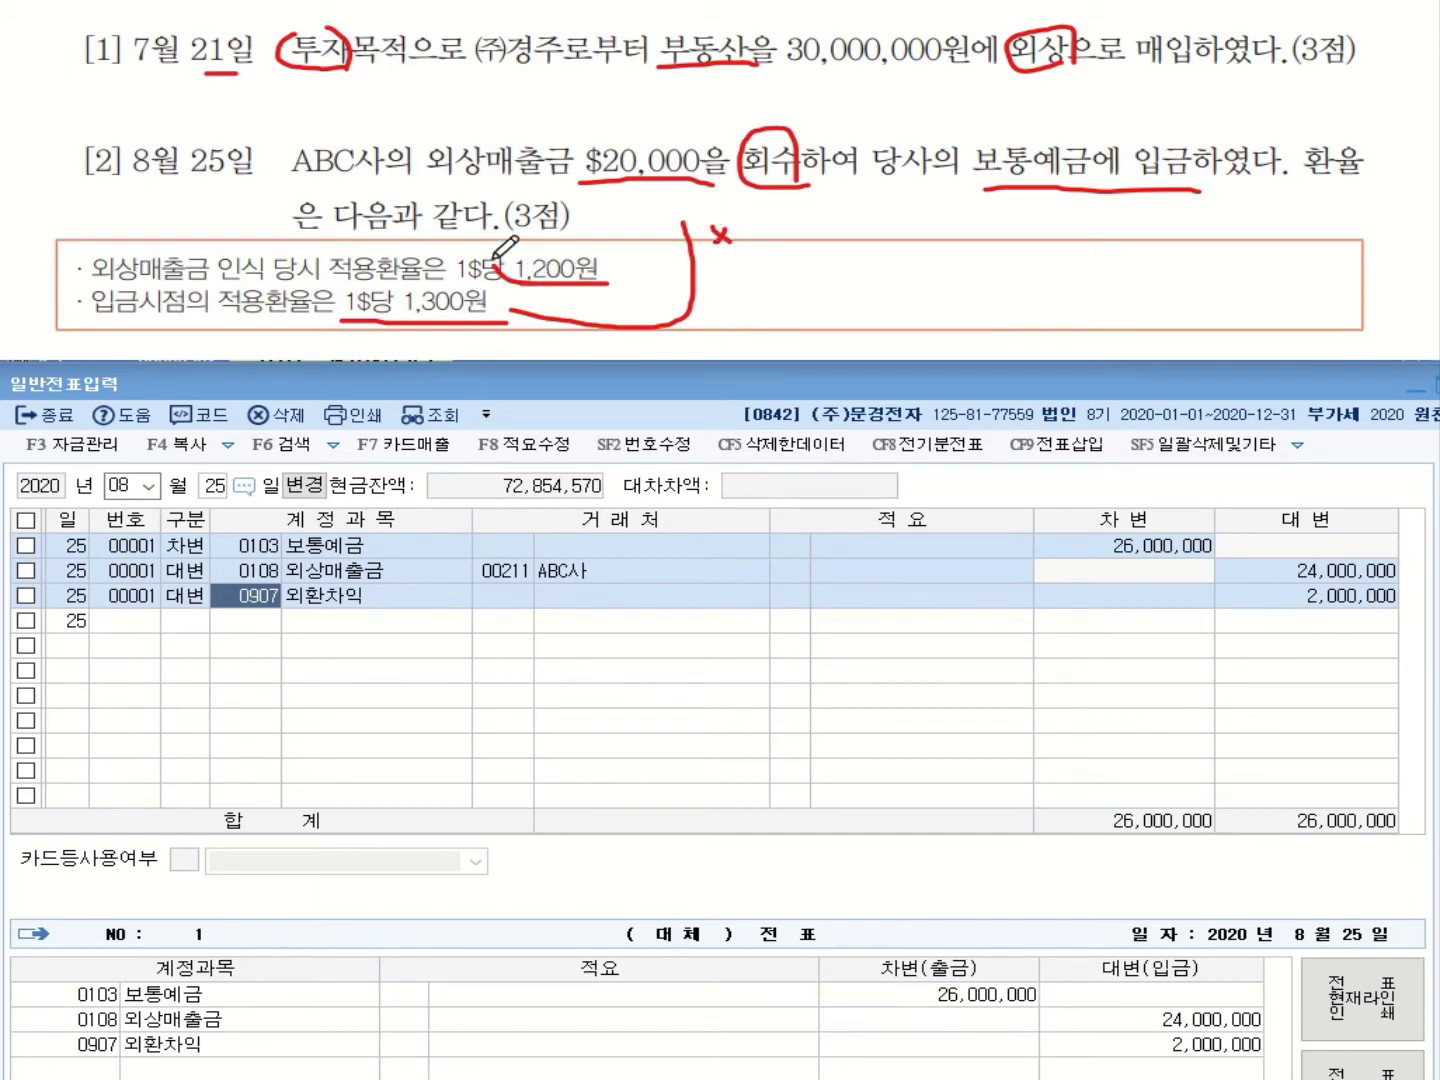
{"action": "mouse_move", "coordinate": [492, 259]}
{"action": "left_mouse_down"}
{"action": "mouse_move", "coordinate": [607, 279]}
{"action": "mouse_move", "coordinate": [632, 205]}
{"action": "mouse_move", "coordinate": [618, 196]}
{"action": "mouse_move", "coordinate": [591, 217]}
{"action": "mouse_move", "coordinate": [603, 225]}
{"action": "left_mouse_up"}
{"action": "left_click_drag", "start_coordinate": [604, 203], "coordinate": [583, 226]}
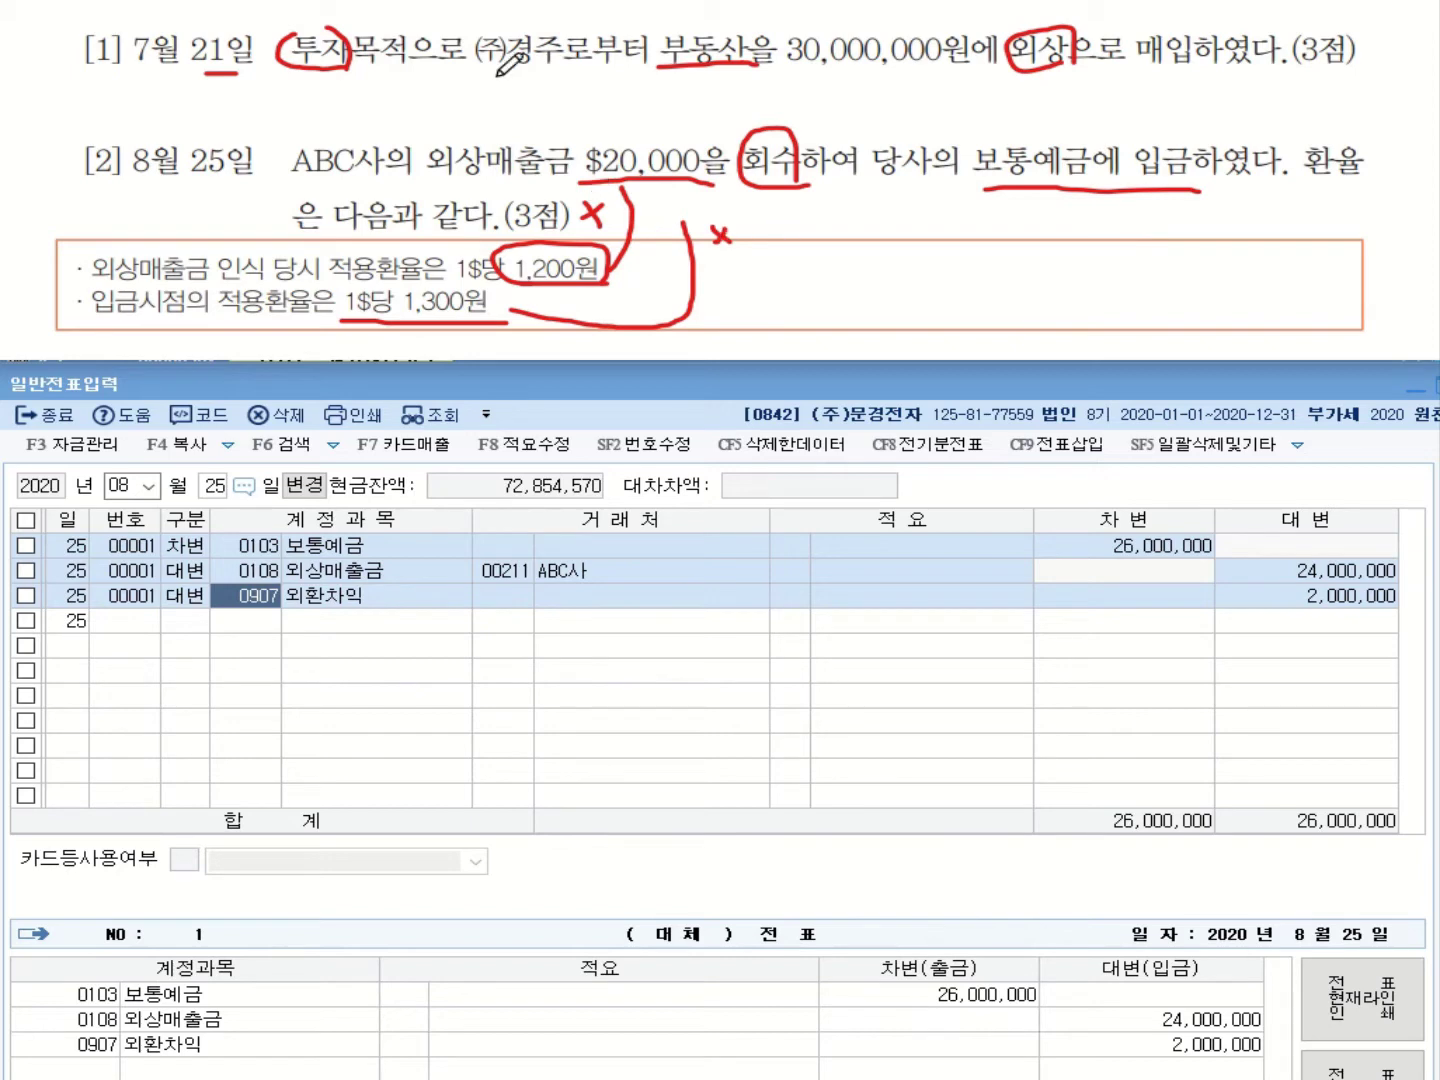
Mark transaction [3]'s key facts on the exam sheet: 업무용 승용차 구입, 공채, 현금 300,000원 구입, 공정가치 220,000원 and 단기매매증권 처리.
{"action": "scroll", "coordinate": [510, 65], "scroll_direction": "down", "scroll_amount": 5}
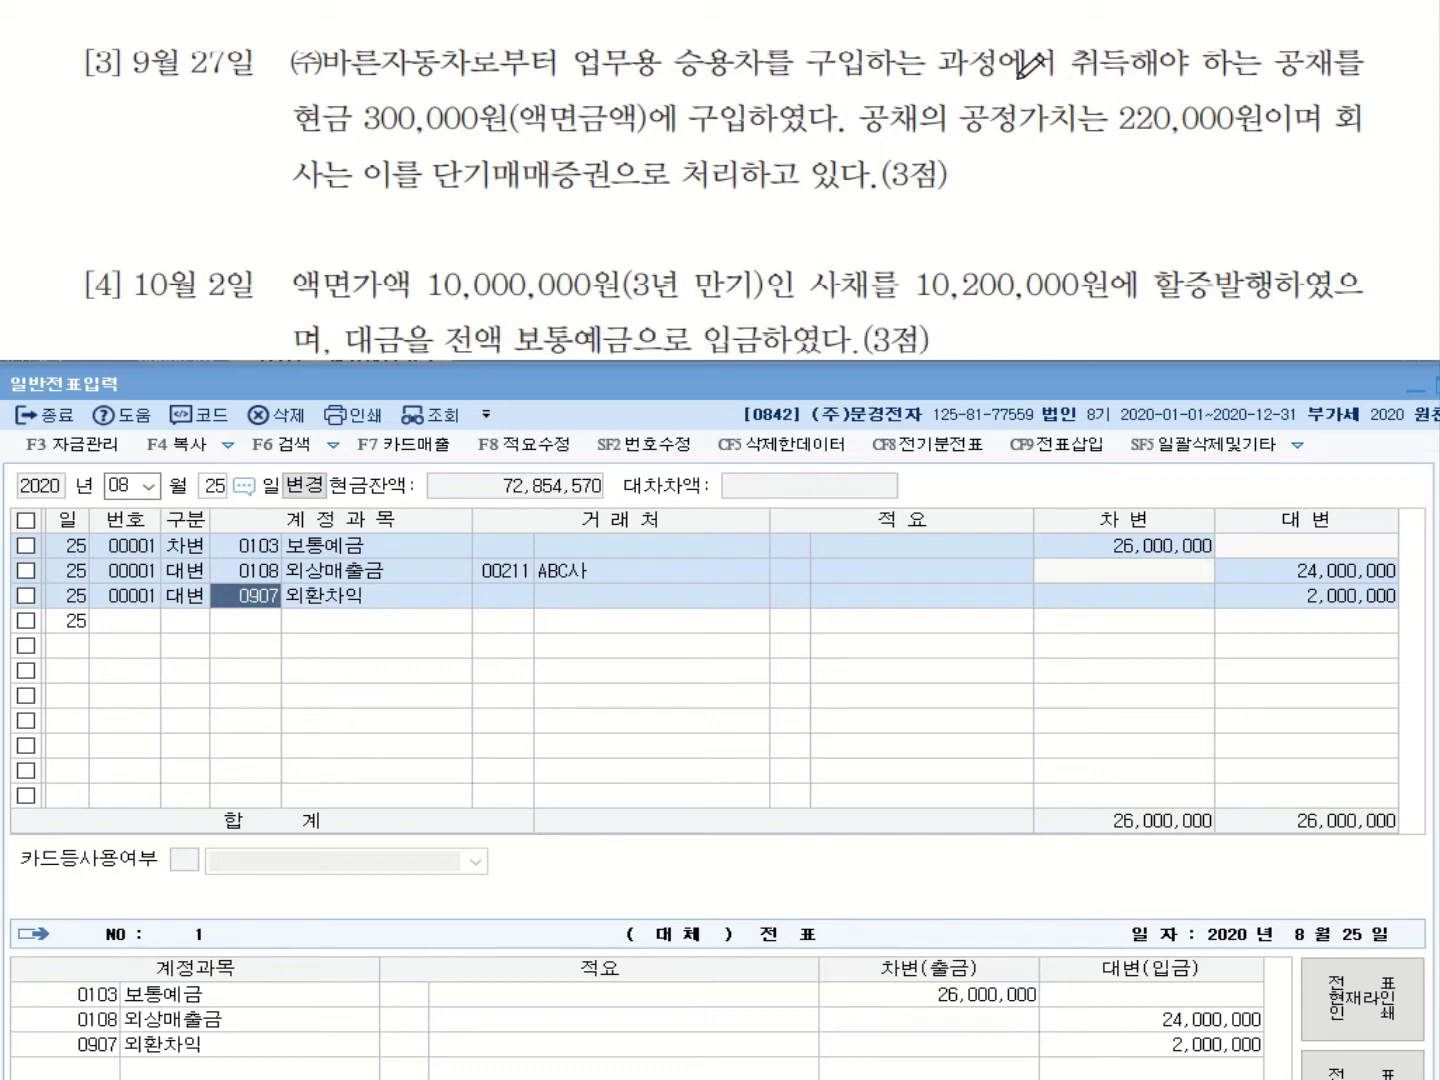
{"action": "left_click_drag", "start_coordinate": [605, 85], "coordinate": [855, 87]}
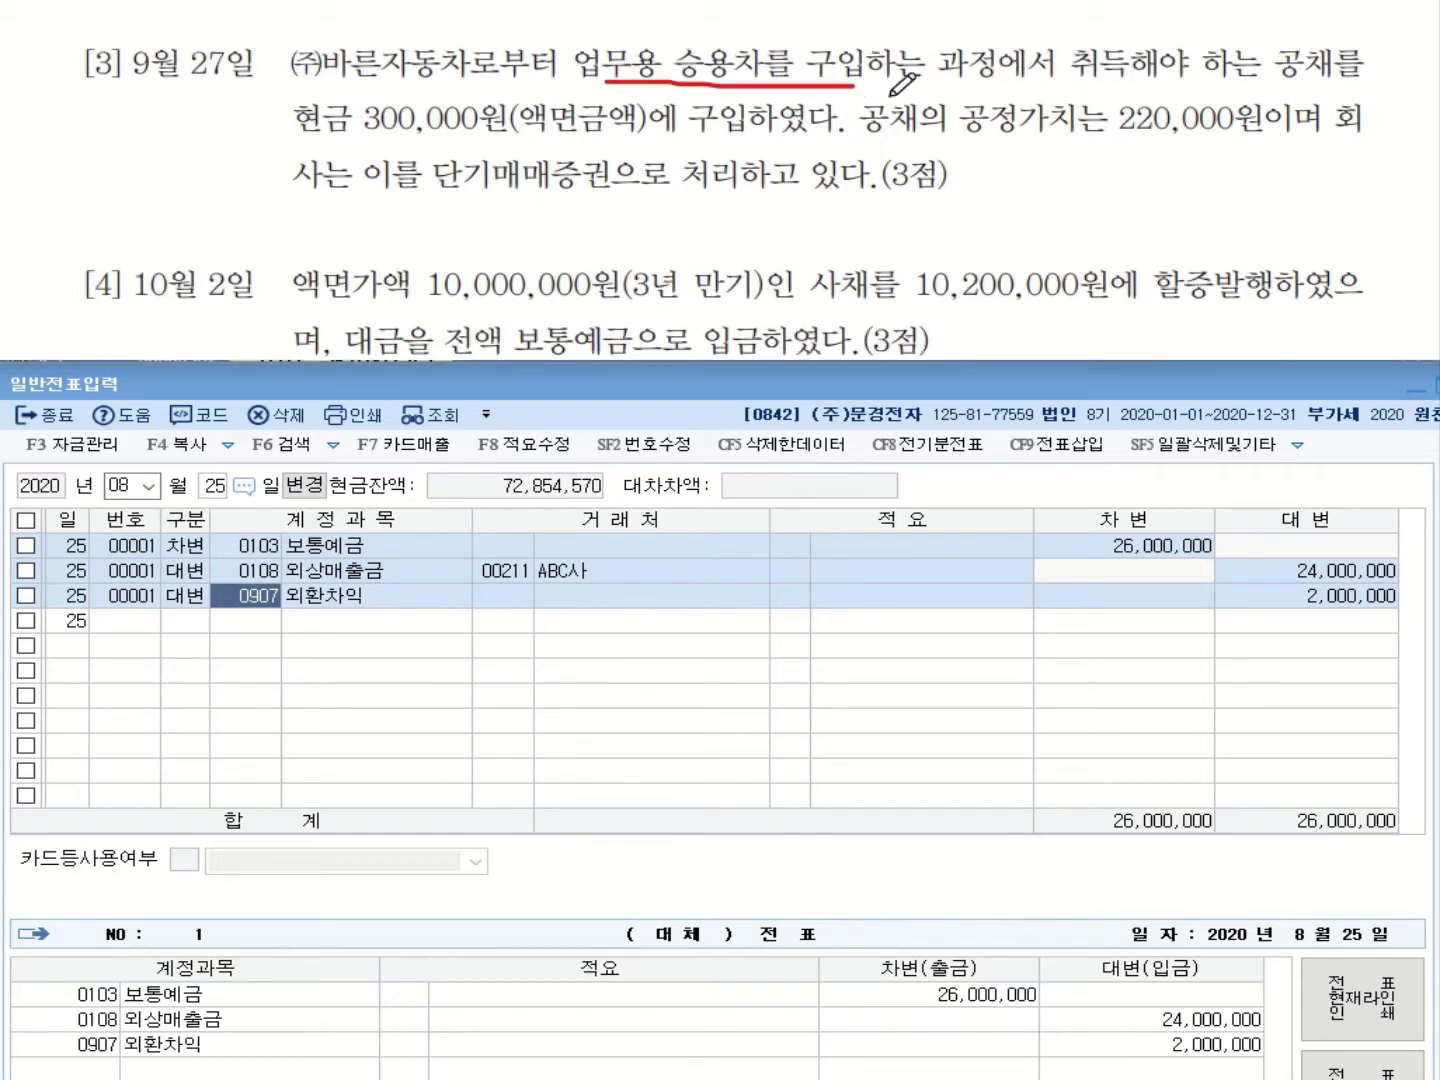
{"action": "mouse_move", "coordinate": [1333, 82]}
{"action": "left_mouse_down"}
{"action": "mouse_move", "coordinate": [1258, 36]}
{"action": "mouse_move", "coordinate": [1348, 76]}
{"action": "left_mouse_up"}
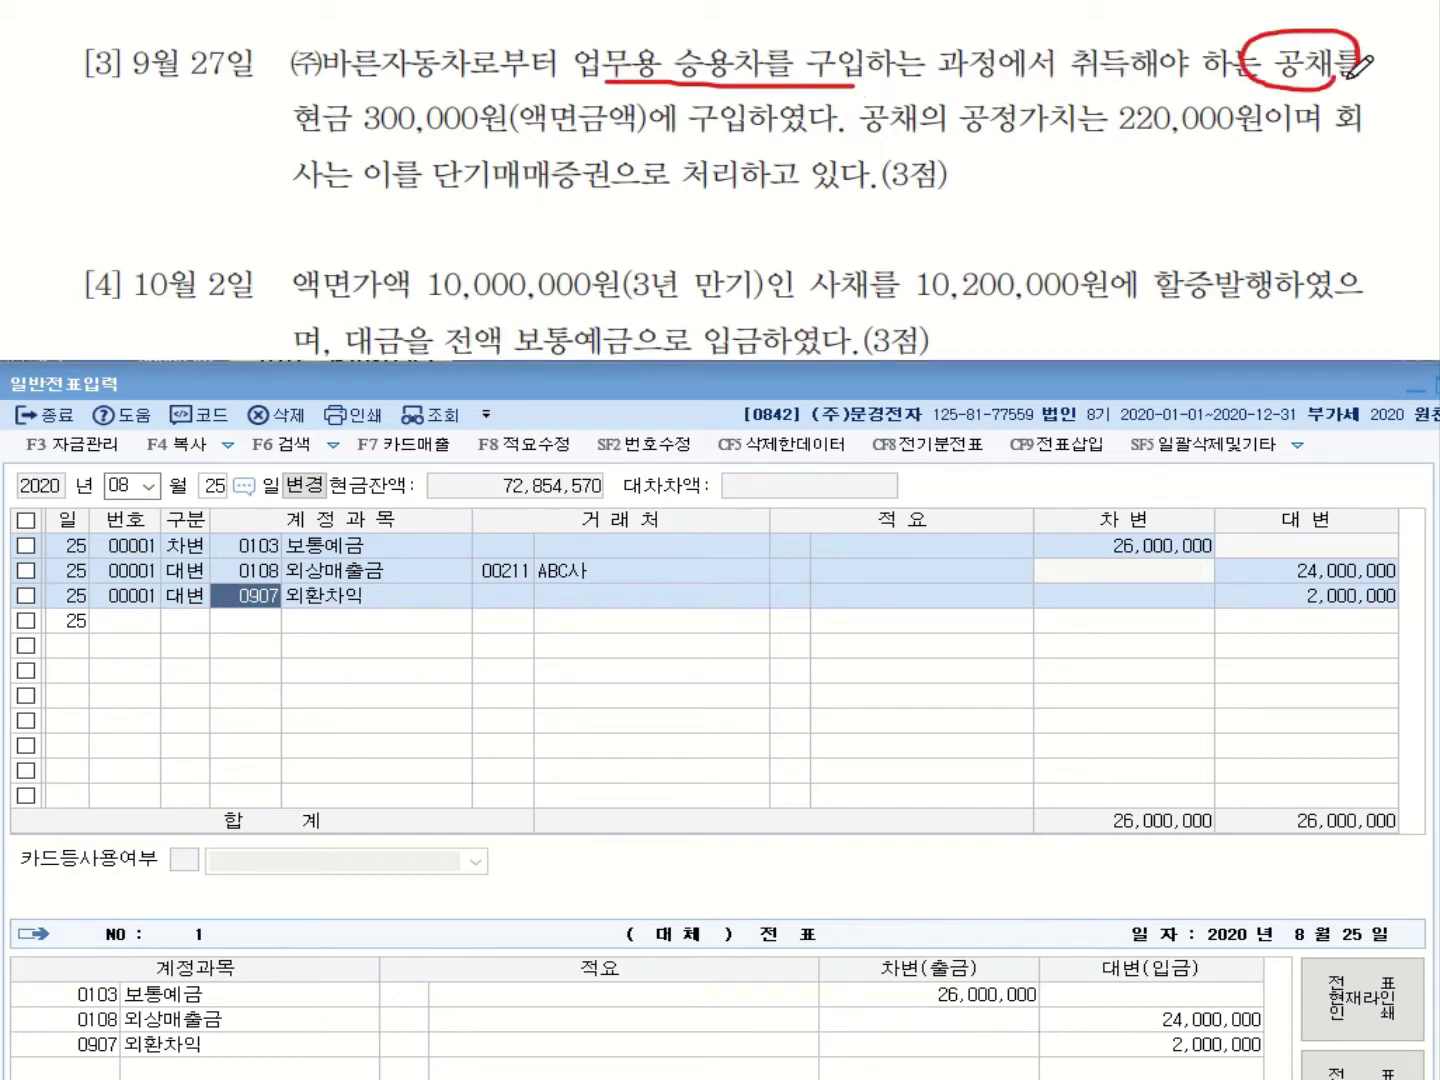
{"action": "left_click_drag", "start_coordinate": [288, 143], "coordinate": [817, 141]}
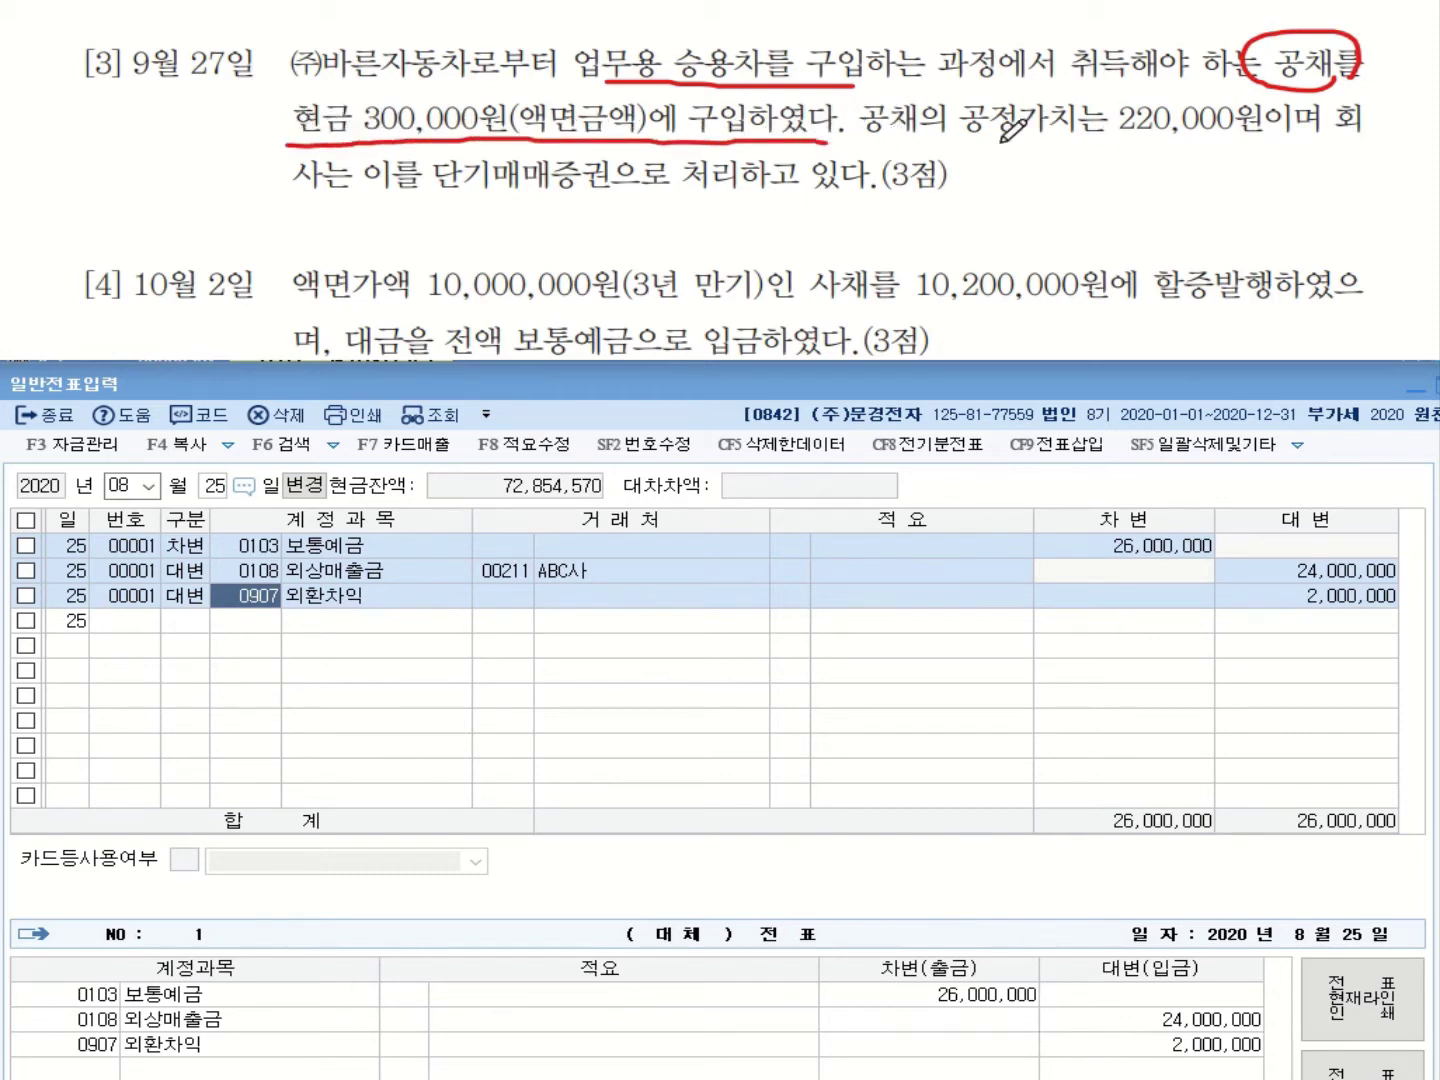
{"action": "left_click_drag", "start_coordinate": [970, 137], "coordinate": [1257, 138]}
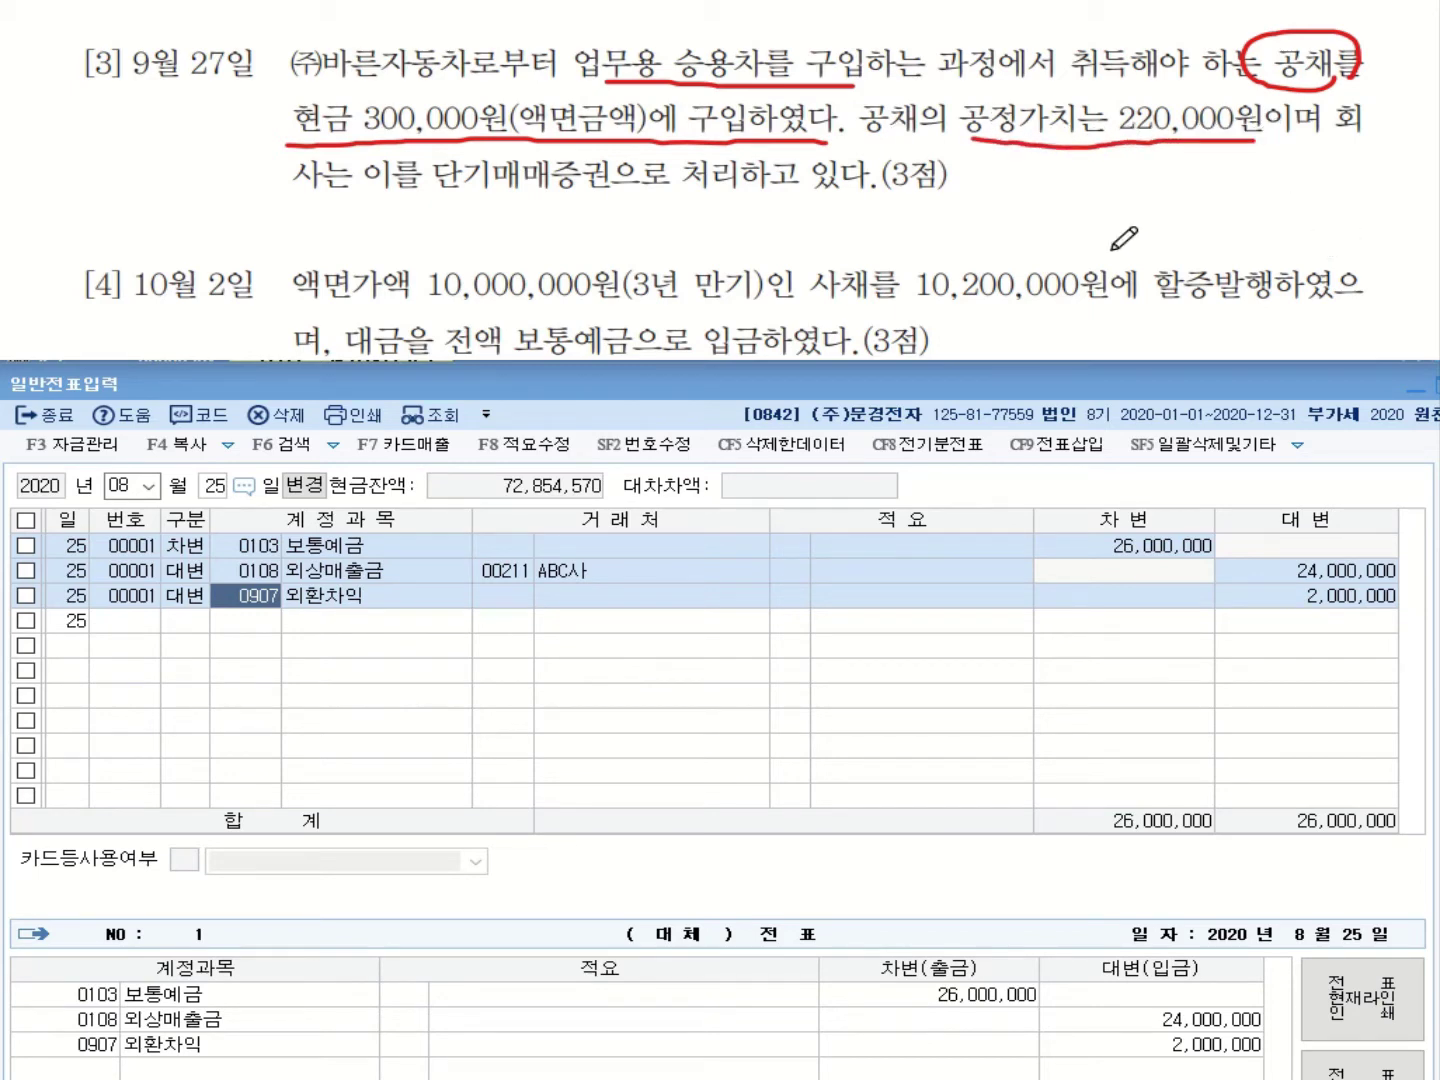
{"action": "left_click_drag", "start_coordinate": [431, 192], "coordinate": [757, 192]}
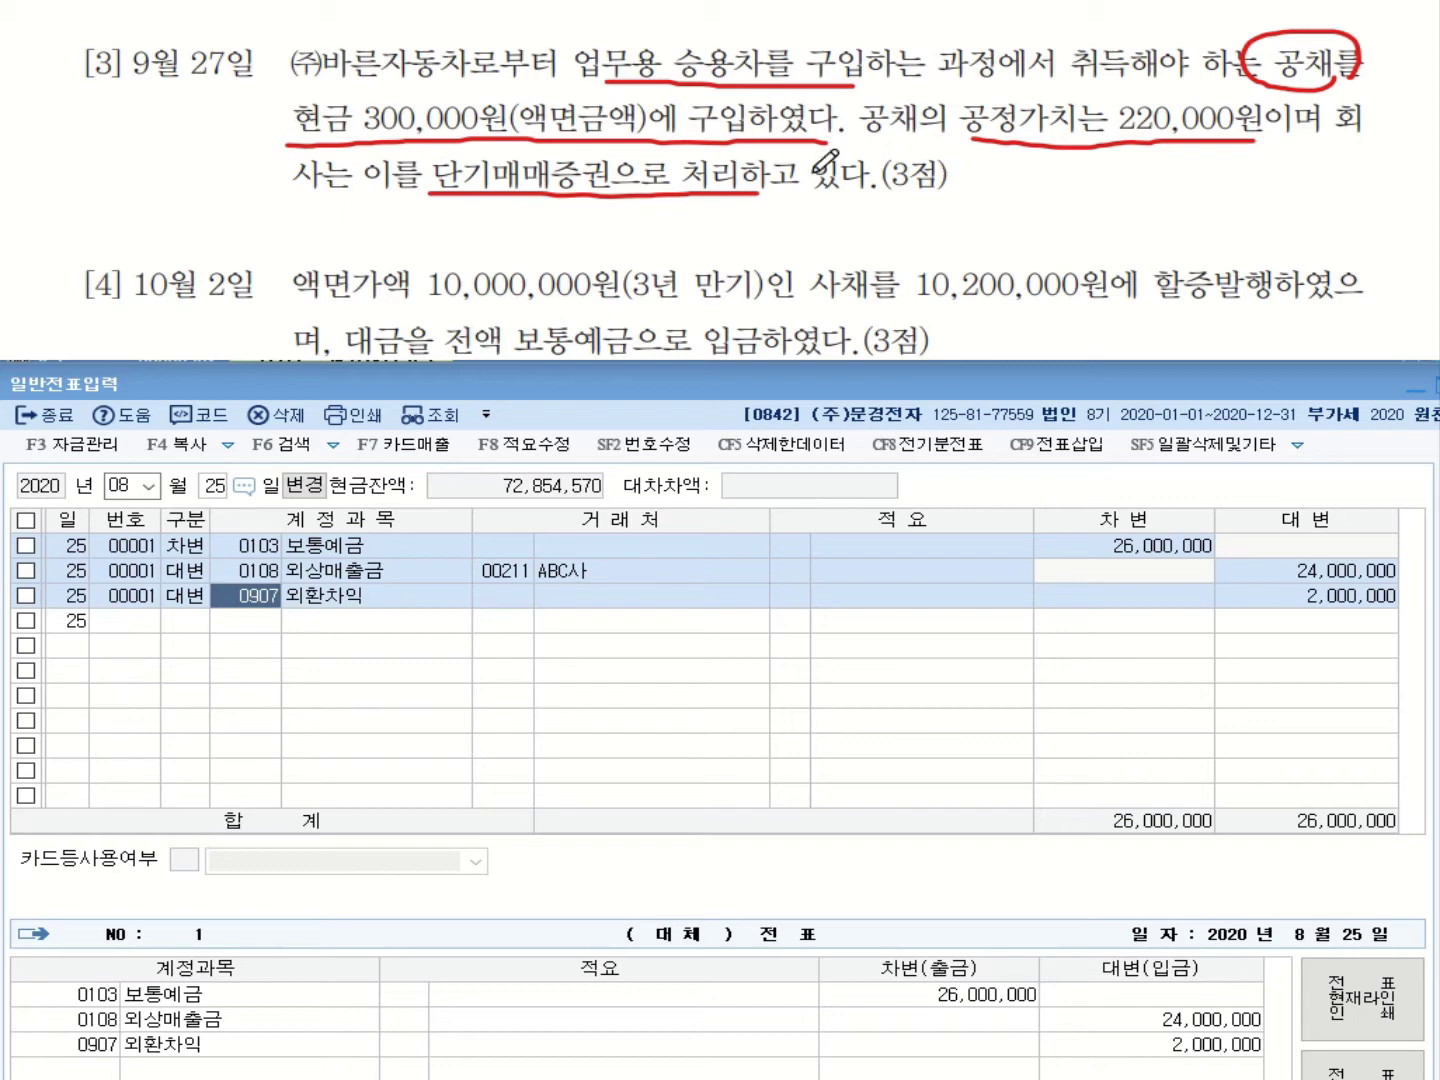
Set the general voucher date to September (09) 27 for transaction [3].
{"action": "left_click", "coordinate": [148, 486]}
{"action": "left_click", "coordinate": [138, 662]}
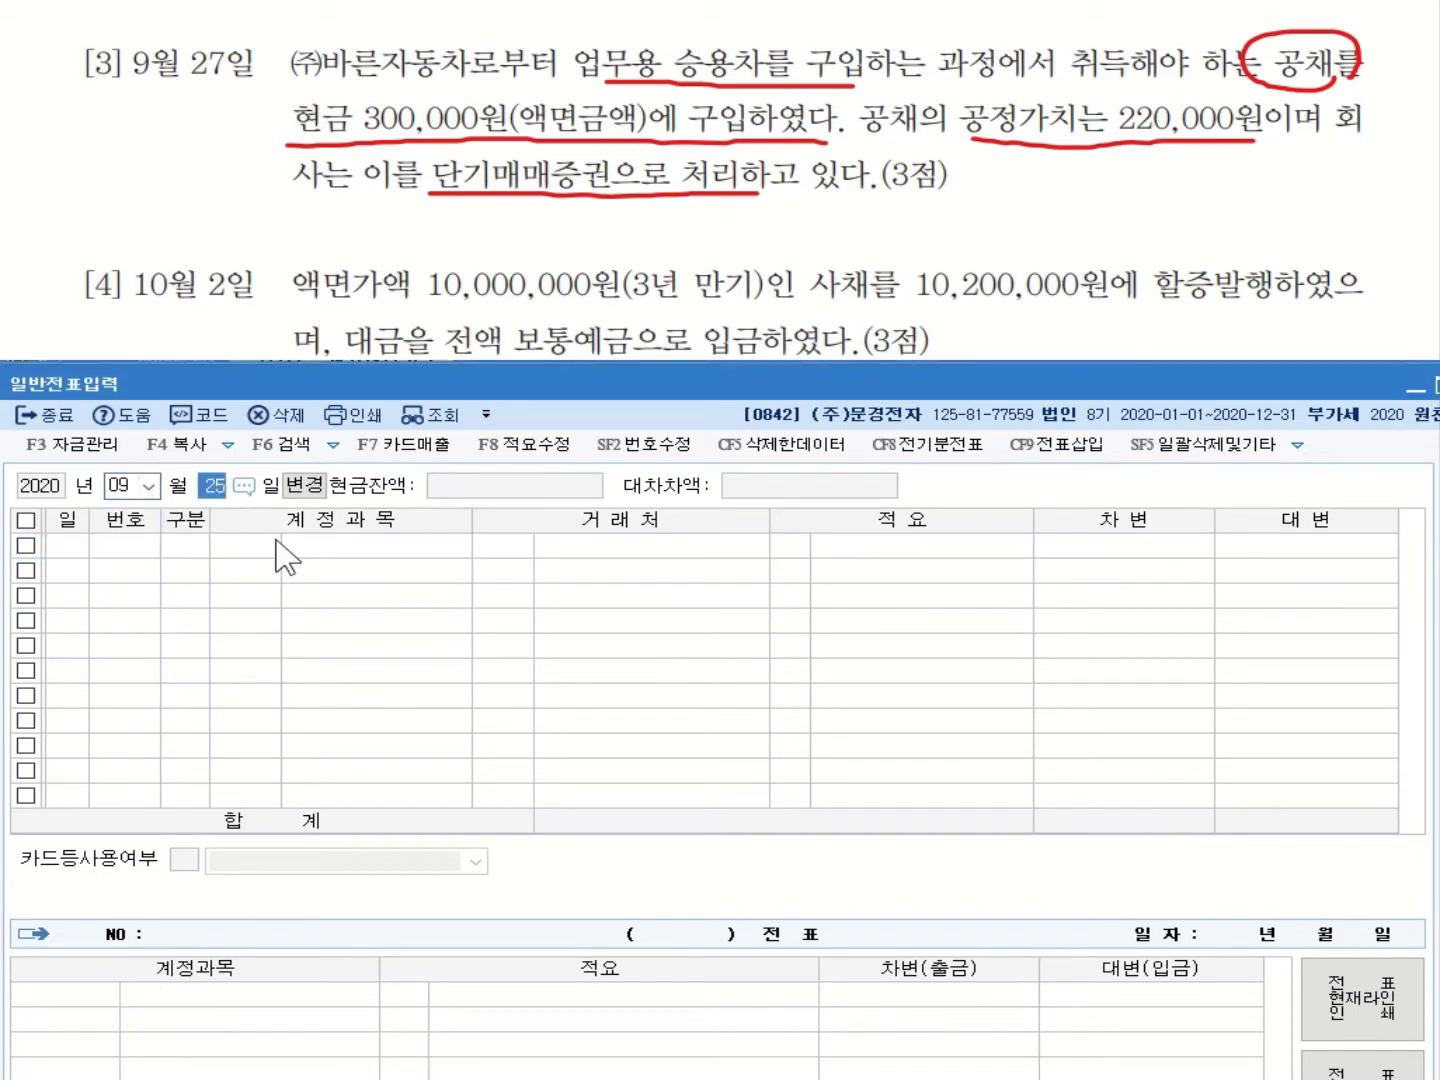
{"action": "type", "text": "27"}
{"action": "key", "text": "Return"}
Add a debit (차변) line for account 0107 단기매매증권 with an amount of 220,000 and no 거래처.
{"action": "key", "text": "3"}
{"action": "key", "text": "Return"}
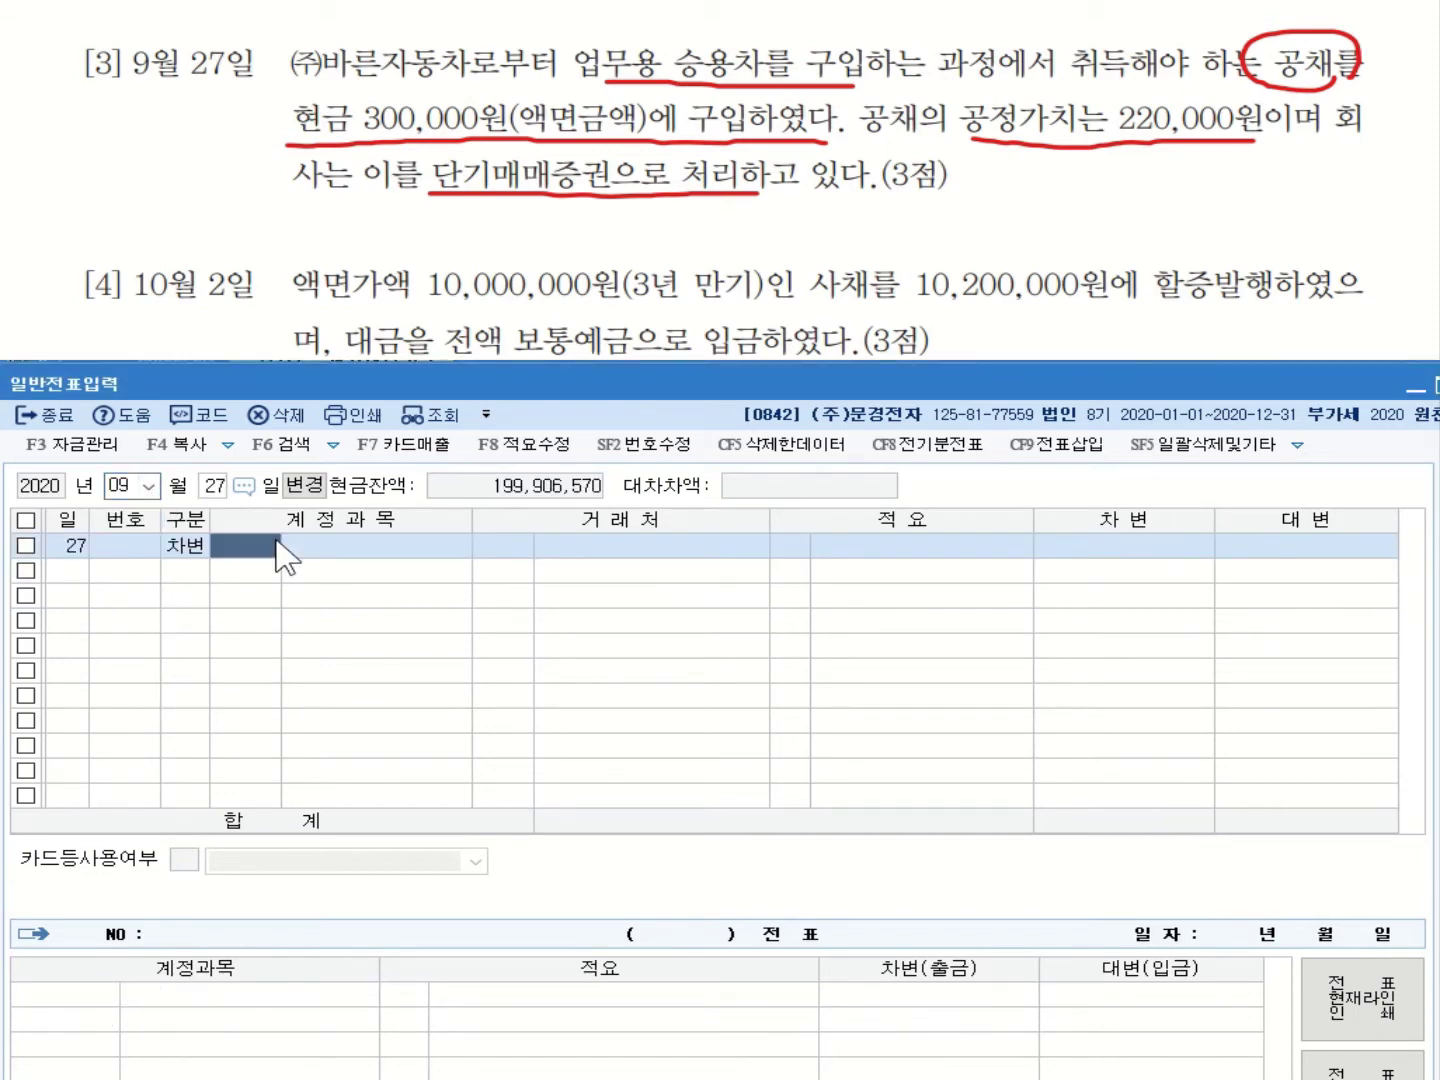
{"action": "type", "text": "단ㄱㅣ"}
{"action": "key", "text": "Return"}
{"action": "key", "text": "Return"}
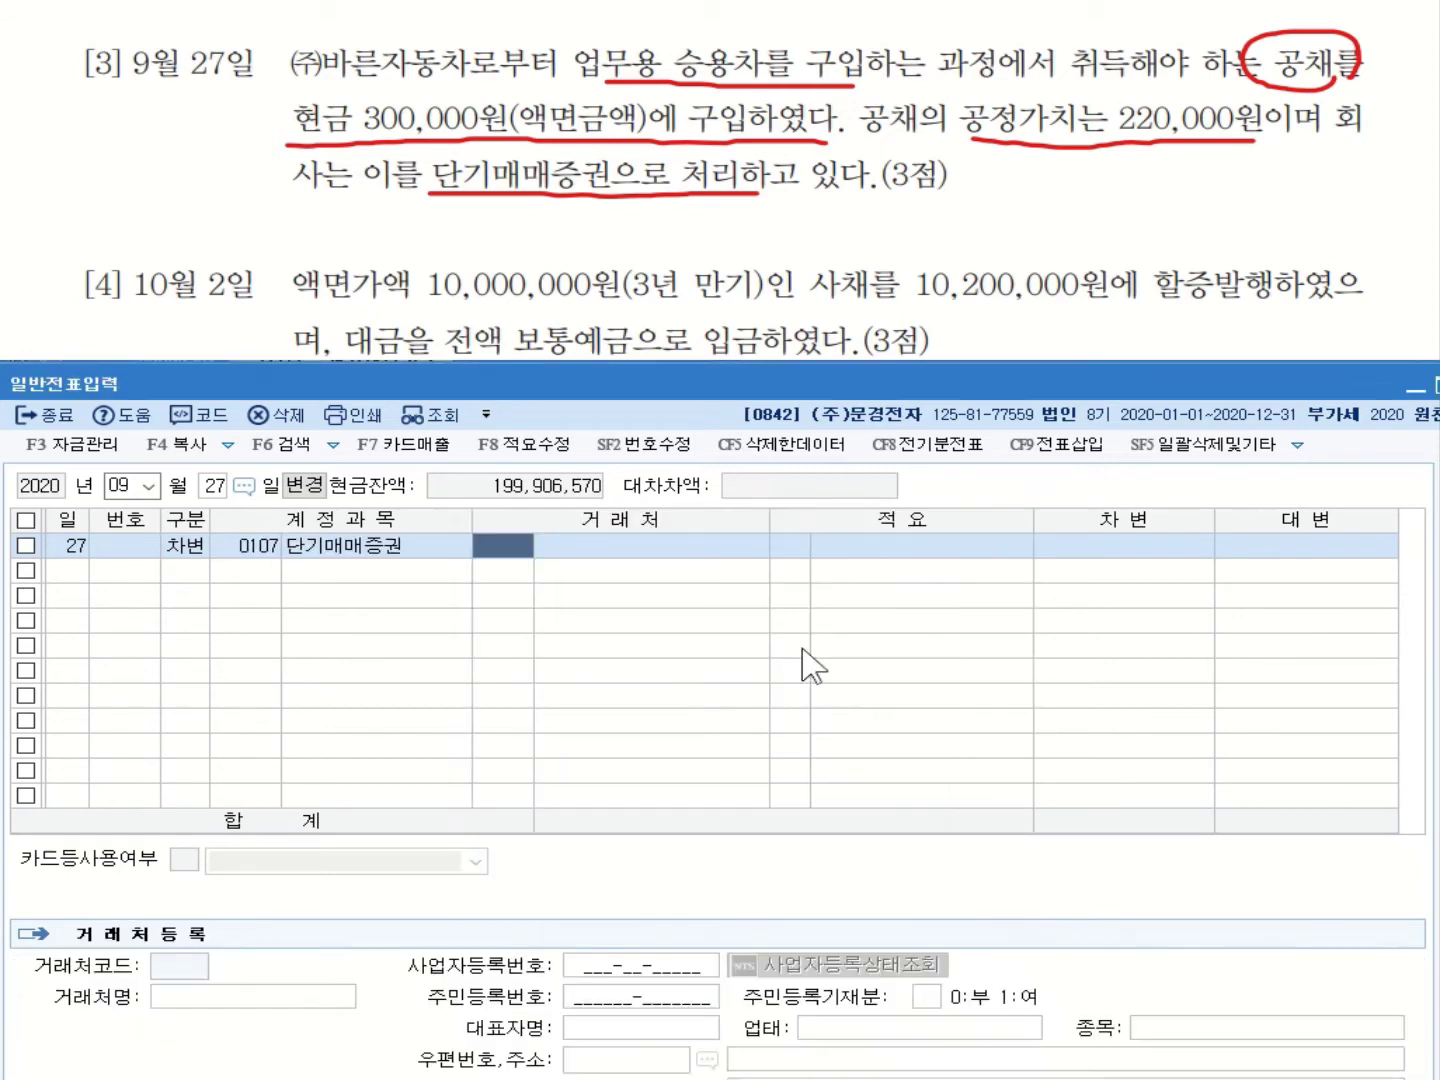
{"action": "key", "text": "Return"}
{"action": "key", "text": "Return"}
{"action": "key", "text": "Return"}
{"action": "key", "text": "Return"}
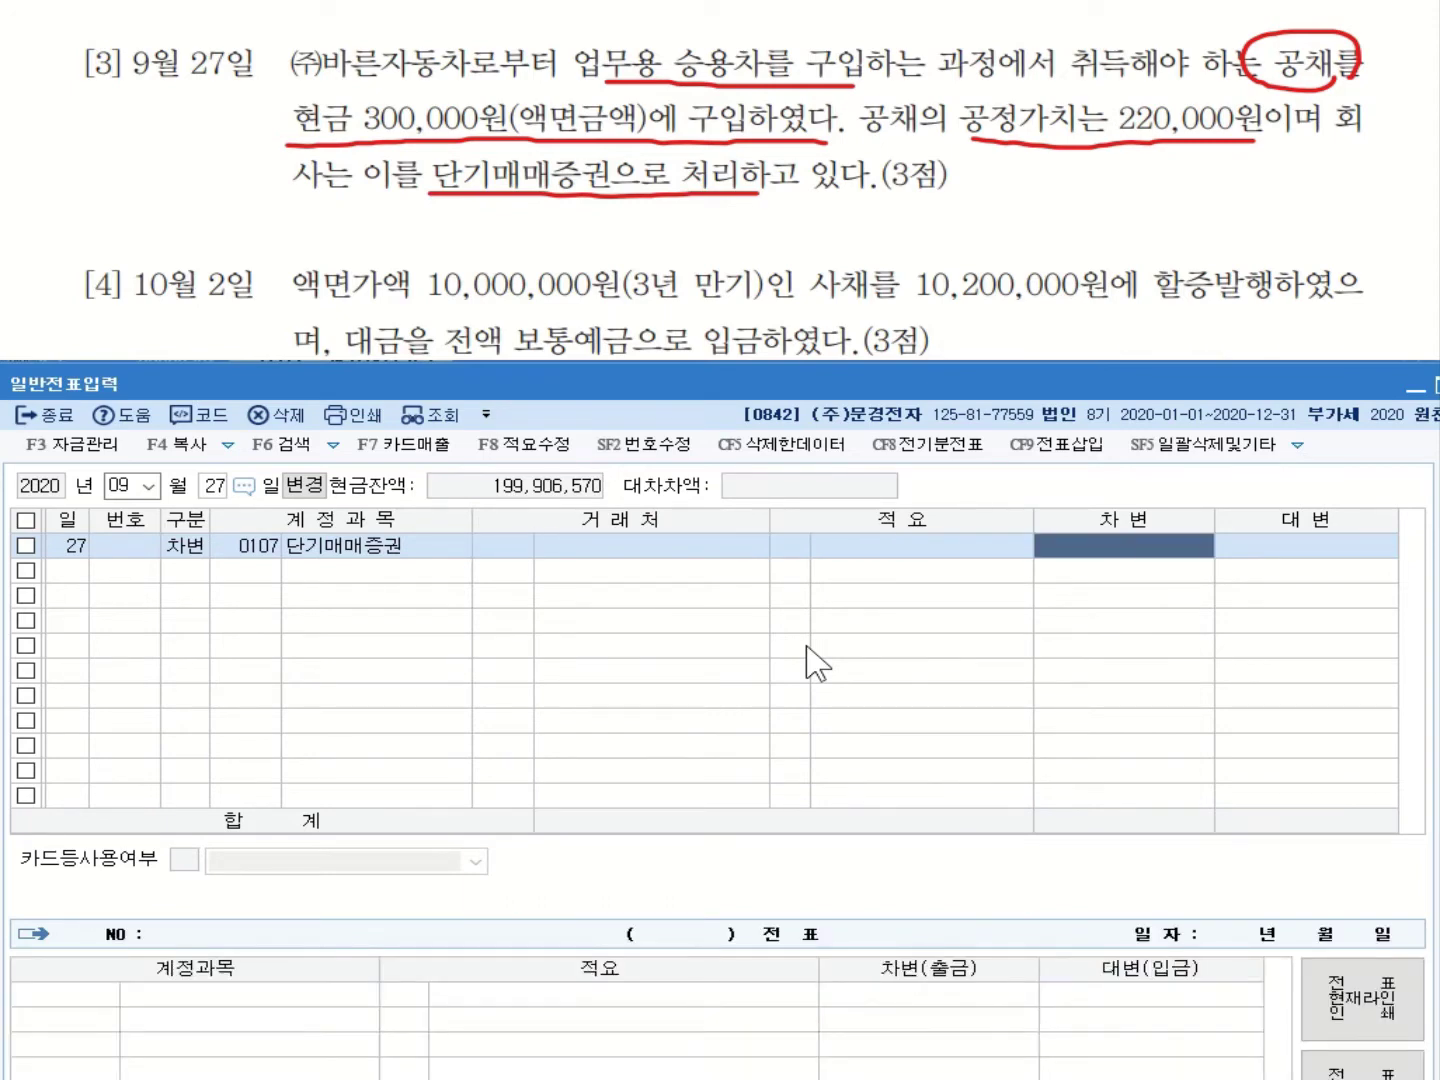
{"action": "type", "text": "2200000"}
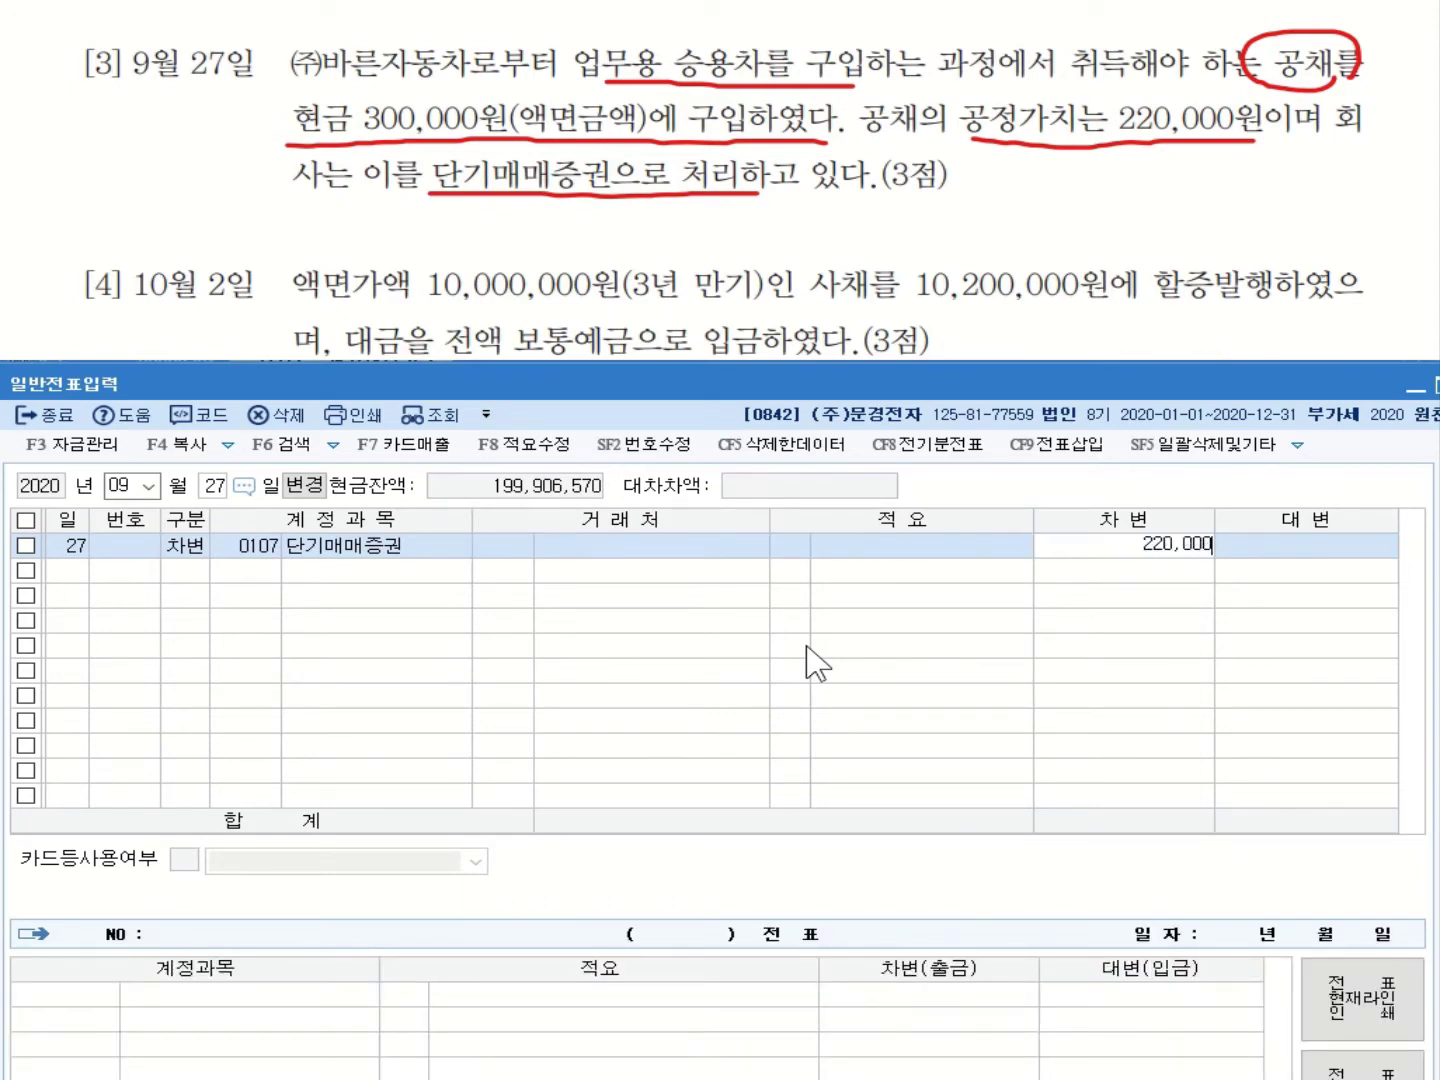
{"action": "key", "text": "Return"}
Add a second debit (차변) line for account 0208 차량운반구 with an amount of 80,000.
{"action": "type", "text": "3"}
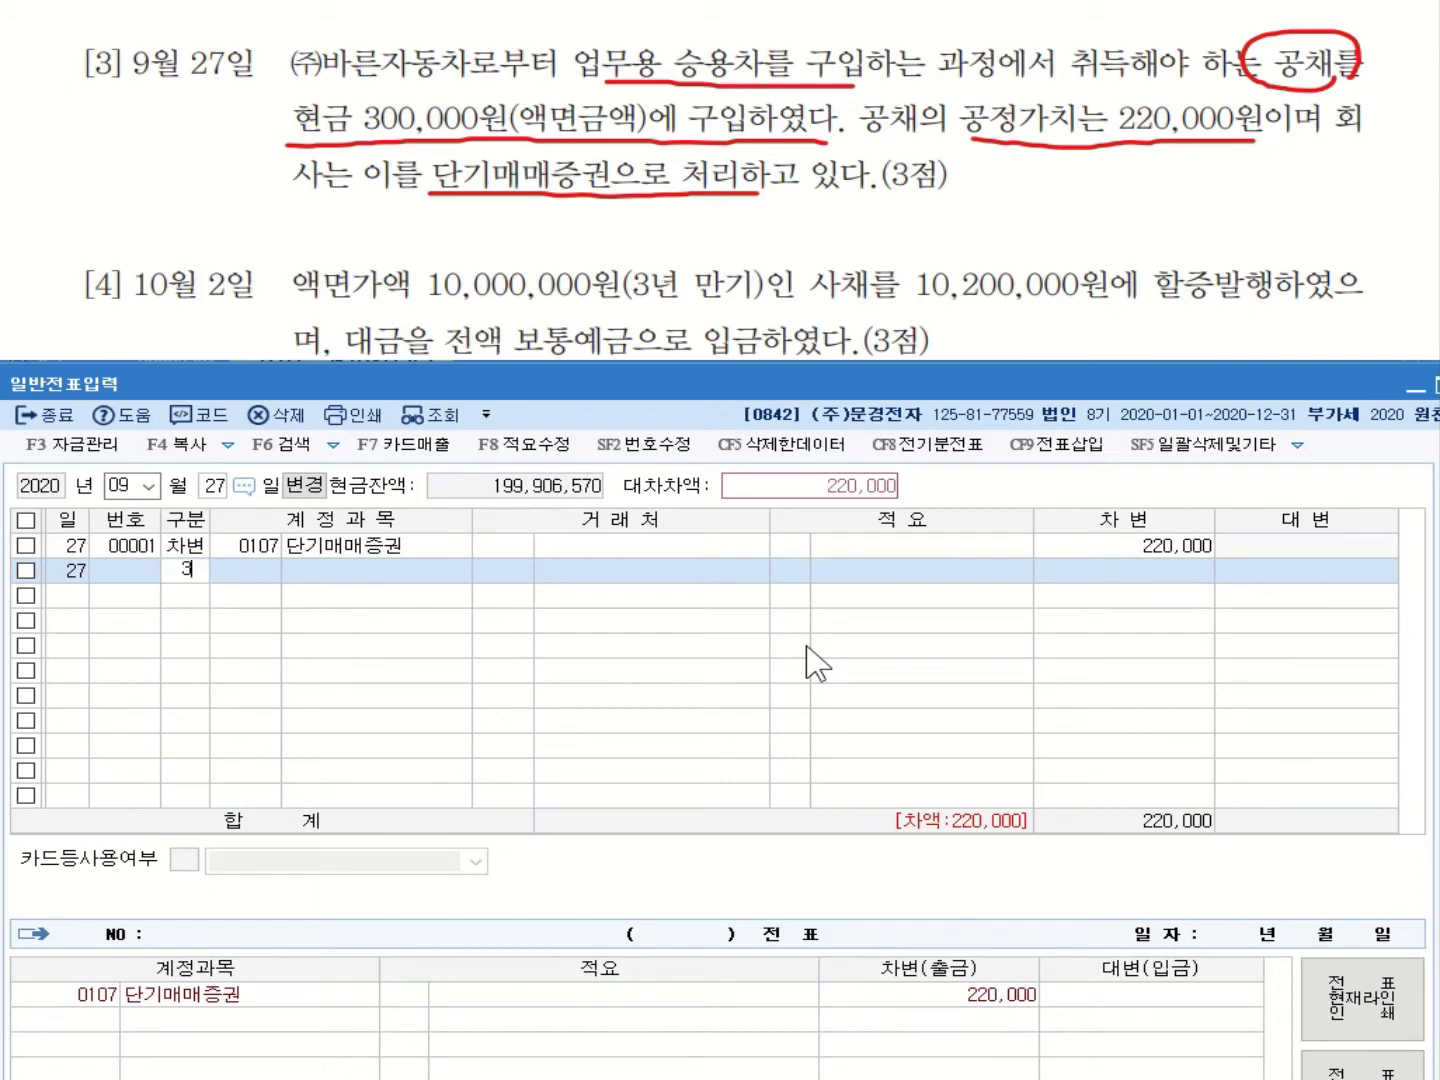
{"action": "key", "text": "Return"}
{"action": "type", "text": "208"}
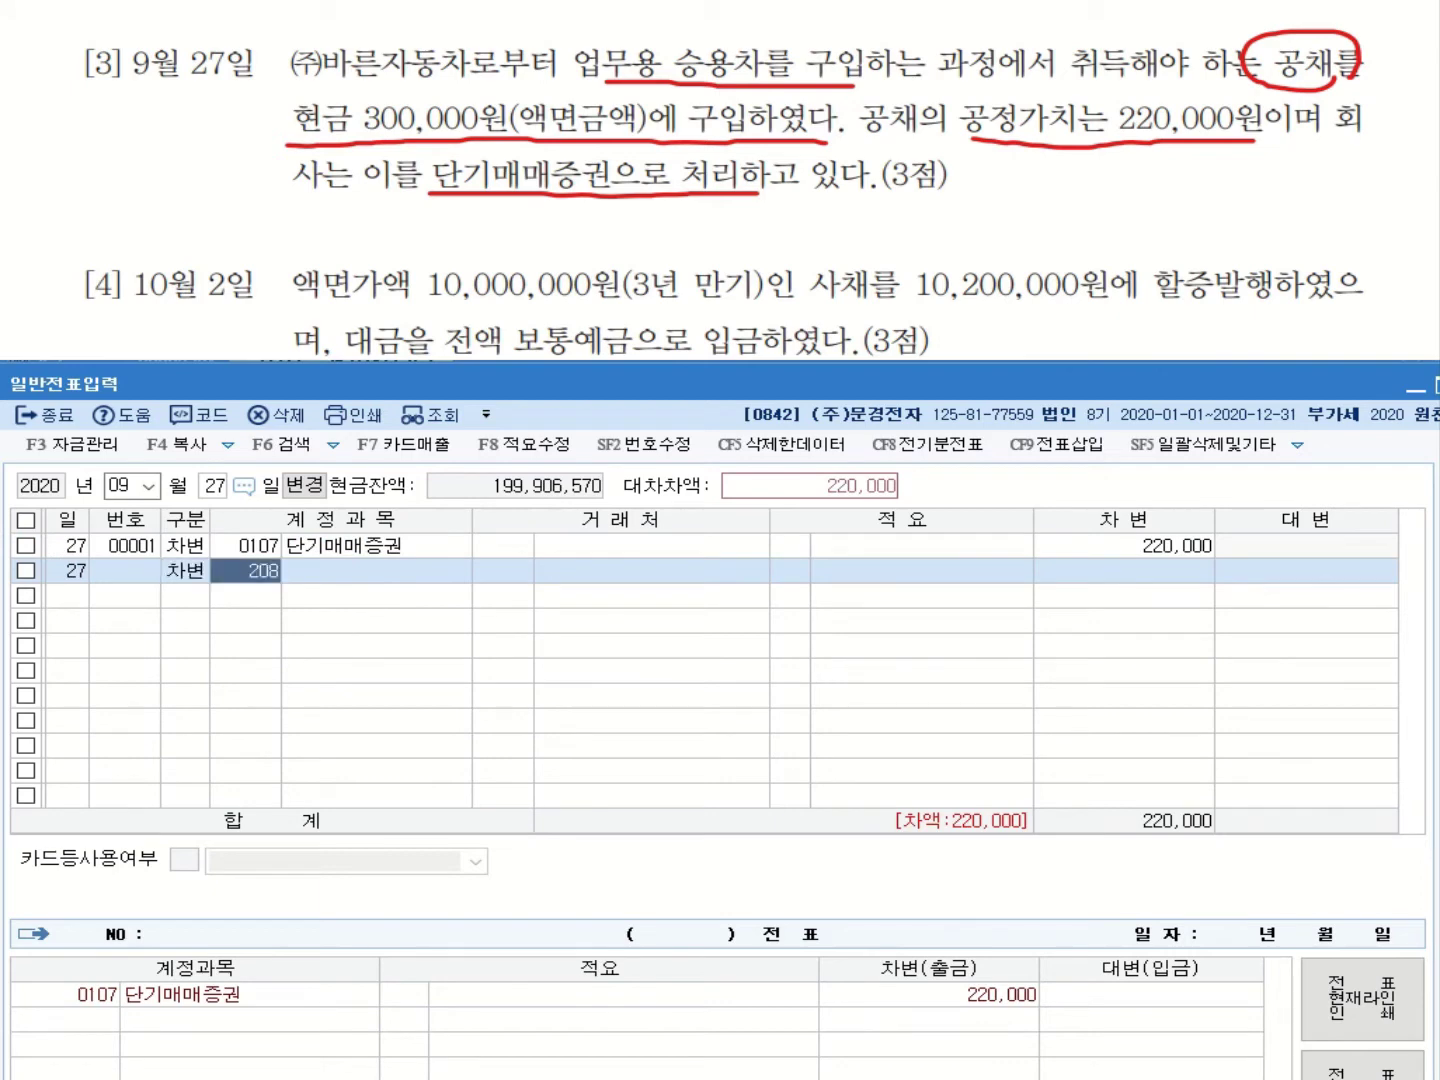
{"action": "key", "text": "Return"}
{"action": "key", "text": "Return"}
{"action": "key", "text": "Return"}
{"action": "key", "text": "Return"}
{"action": "type", "text": "800000"}
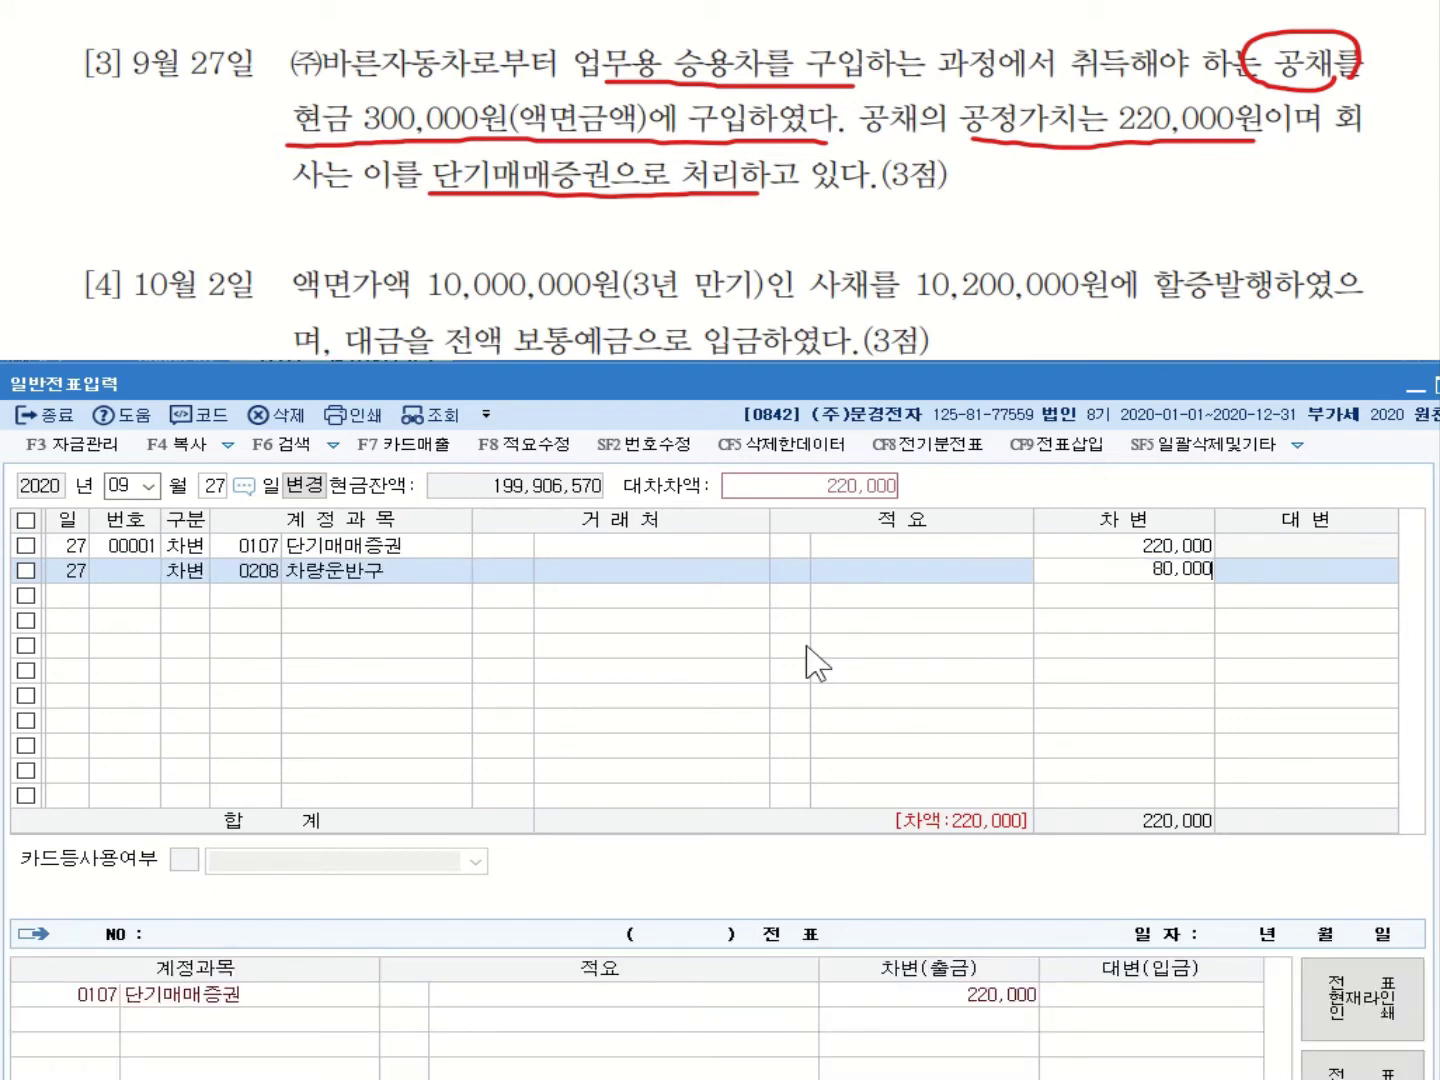
{"action": "key", "text": "Return"}
Add a credit (대변) line for account 0101 현금 of 300,000 to balance the September 27 voucher.
{"action": "type", "text": "4"}
{"action": "key", "text": "Return"}
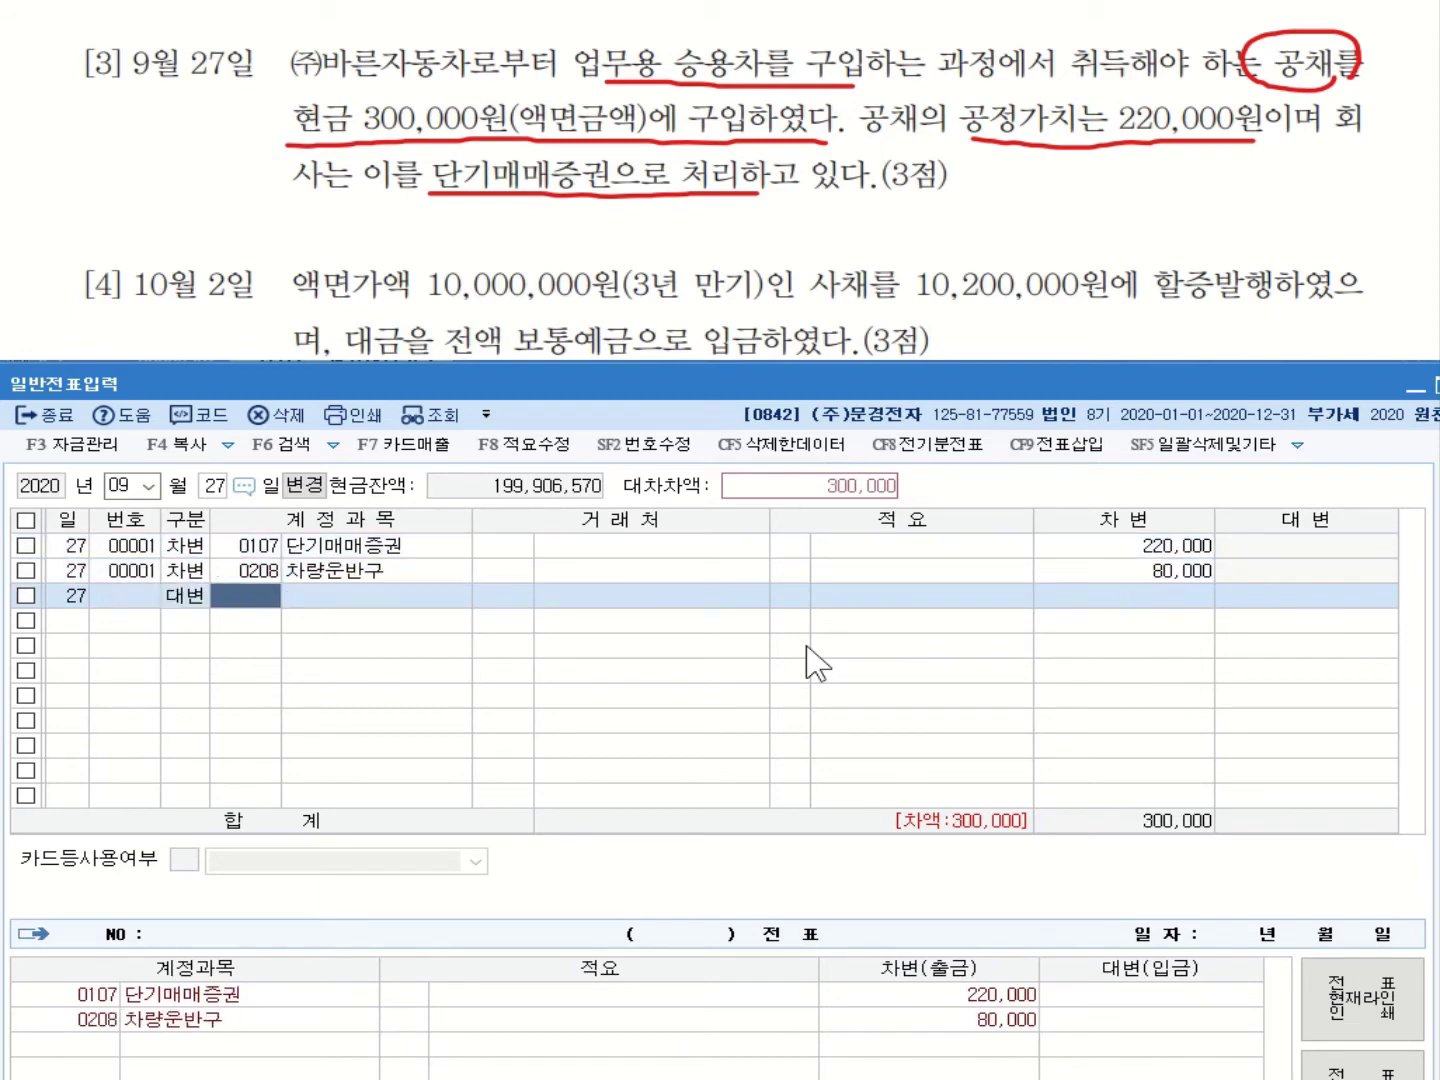
{"action": "type", "text": "101"}
{"action": "key", "text": "Return"}
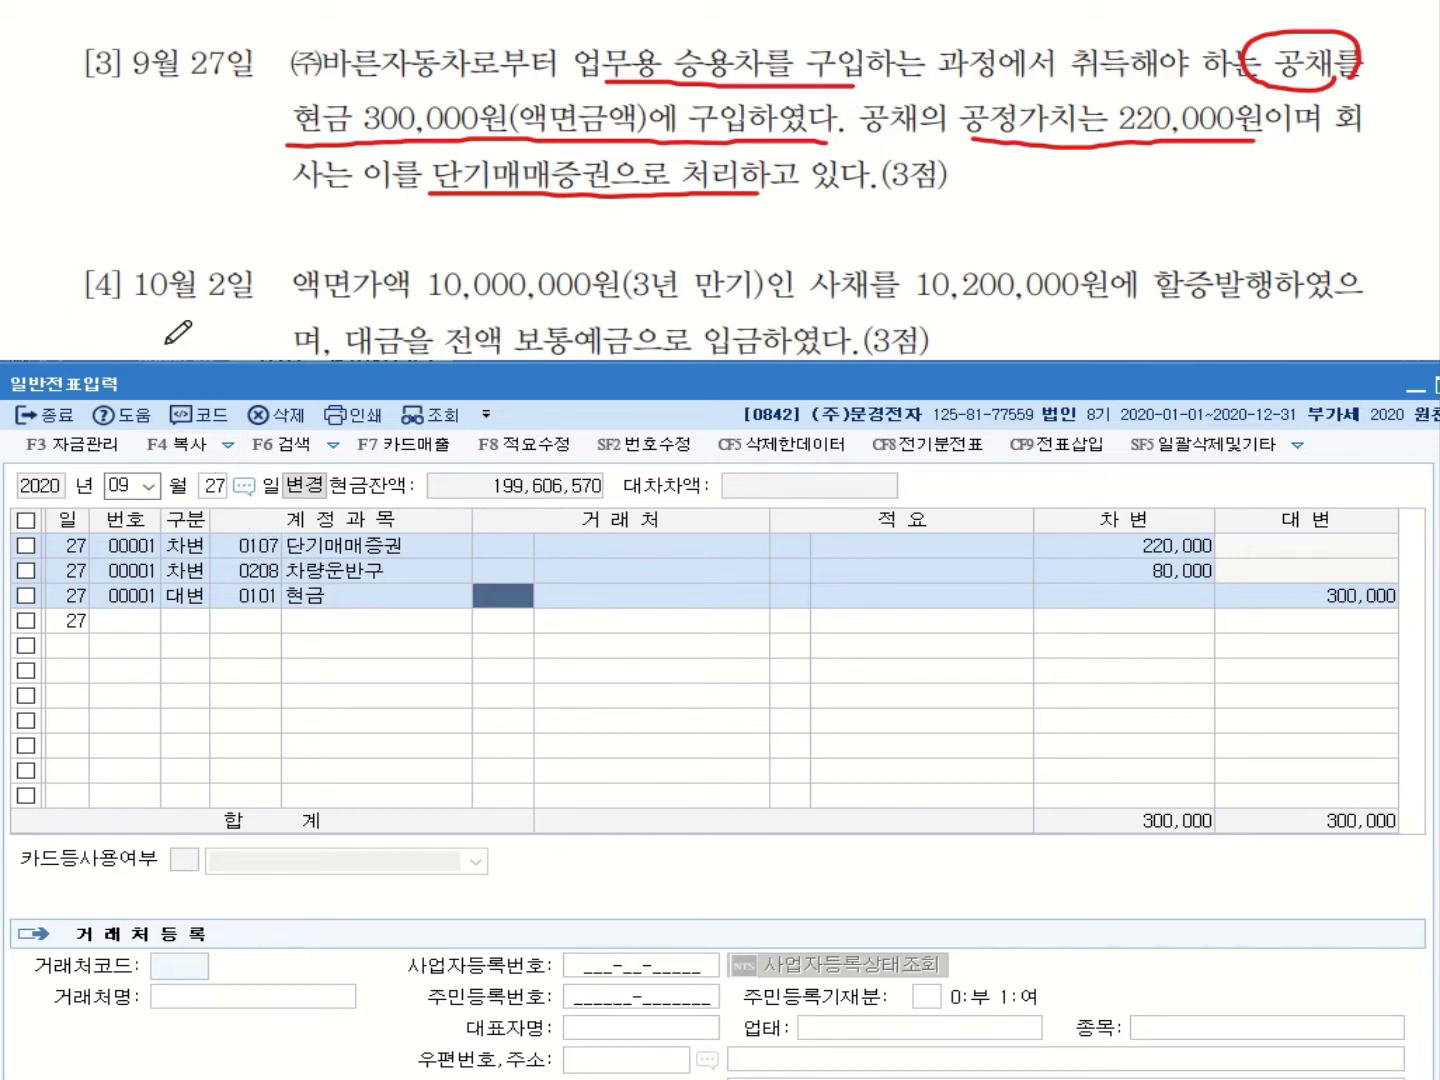
Mark transaction [4]'s key facts on the exam sheet: 2일, 10,000,000원, 3년, 사채, 10,200,000원 and 할증.
{"action": "left_click_drag", "start_coordinate": [258, 298], "coordinate": [209, 302]}
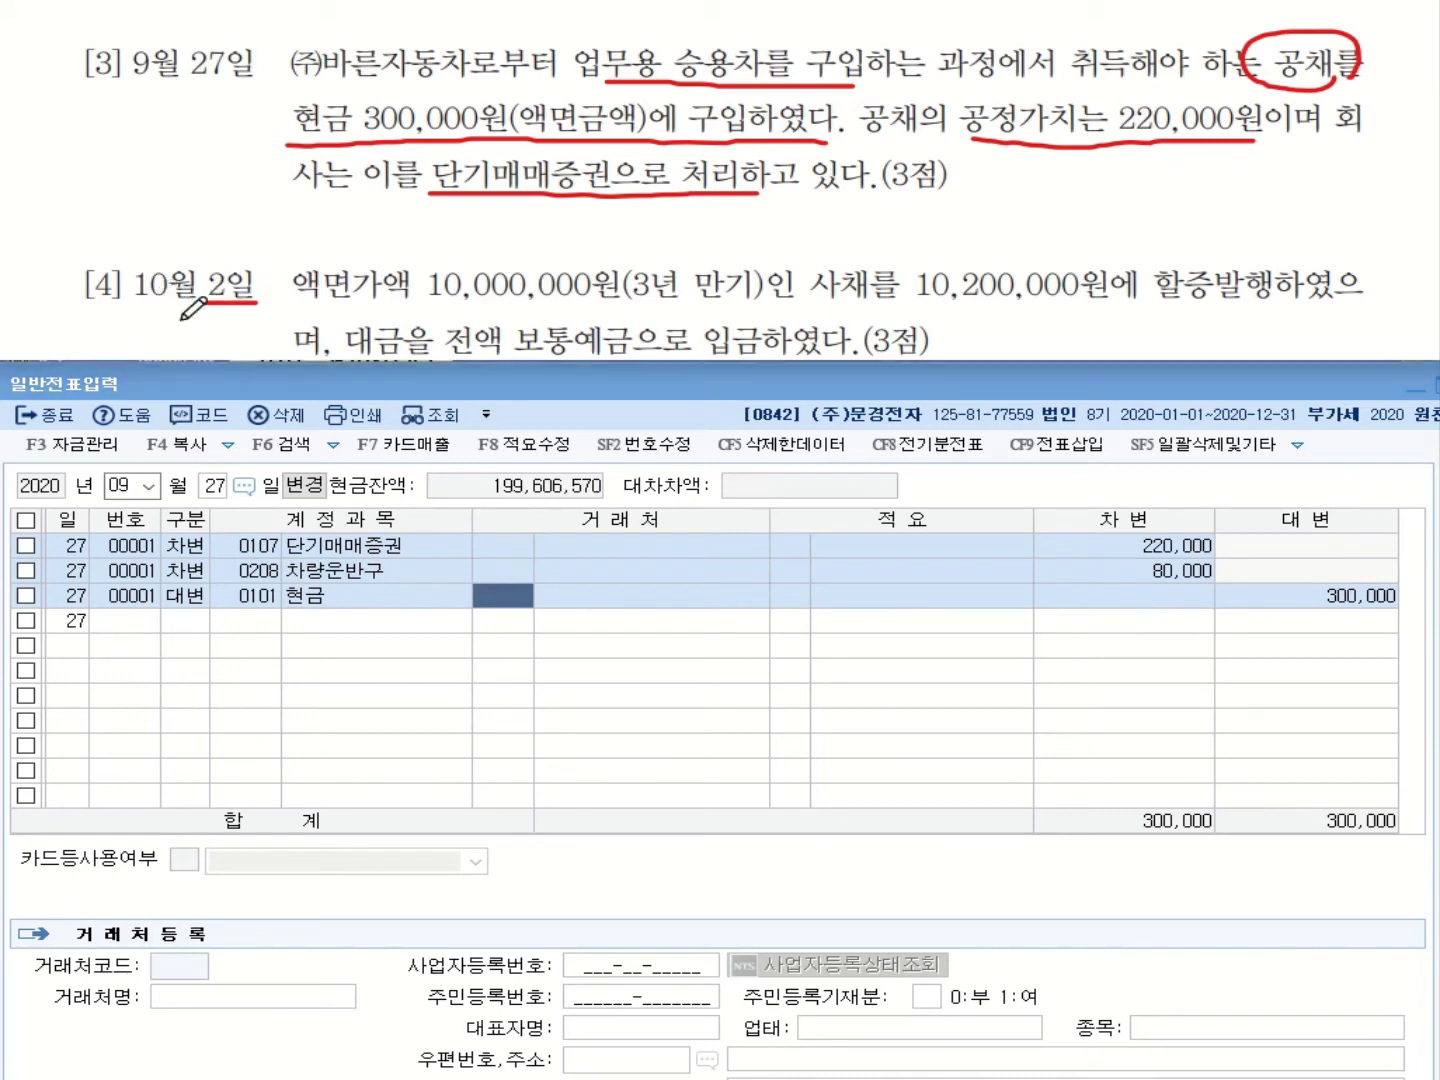
{"action": "mouse_move", "coordinate": [430, 305]}
{"action": "left_mouse_down"}
{"action": "mouse_move", "coordinate": [617, 310]}
{"action": "mouse_move", "coordinate": [684, 268]}
{"action": "left_mouse_up"}
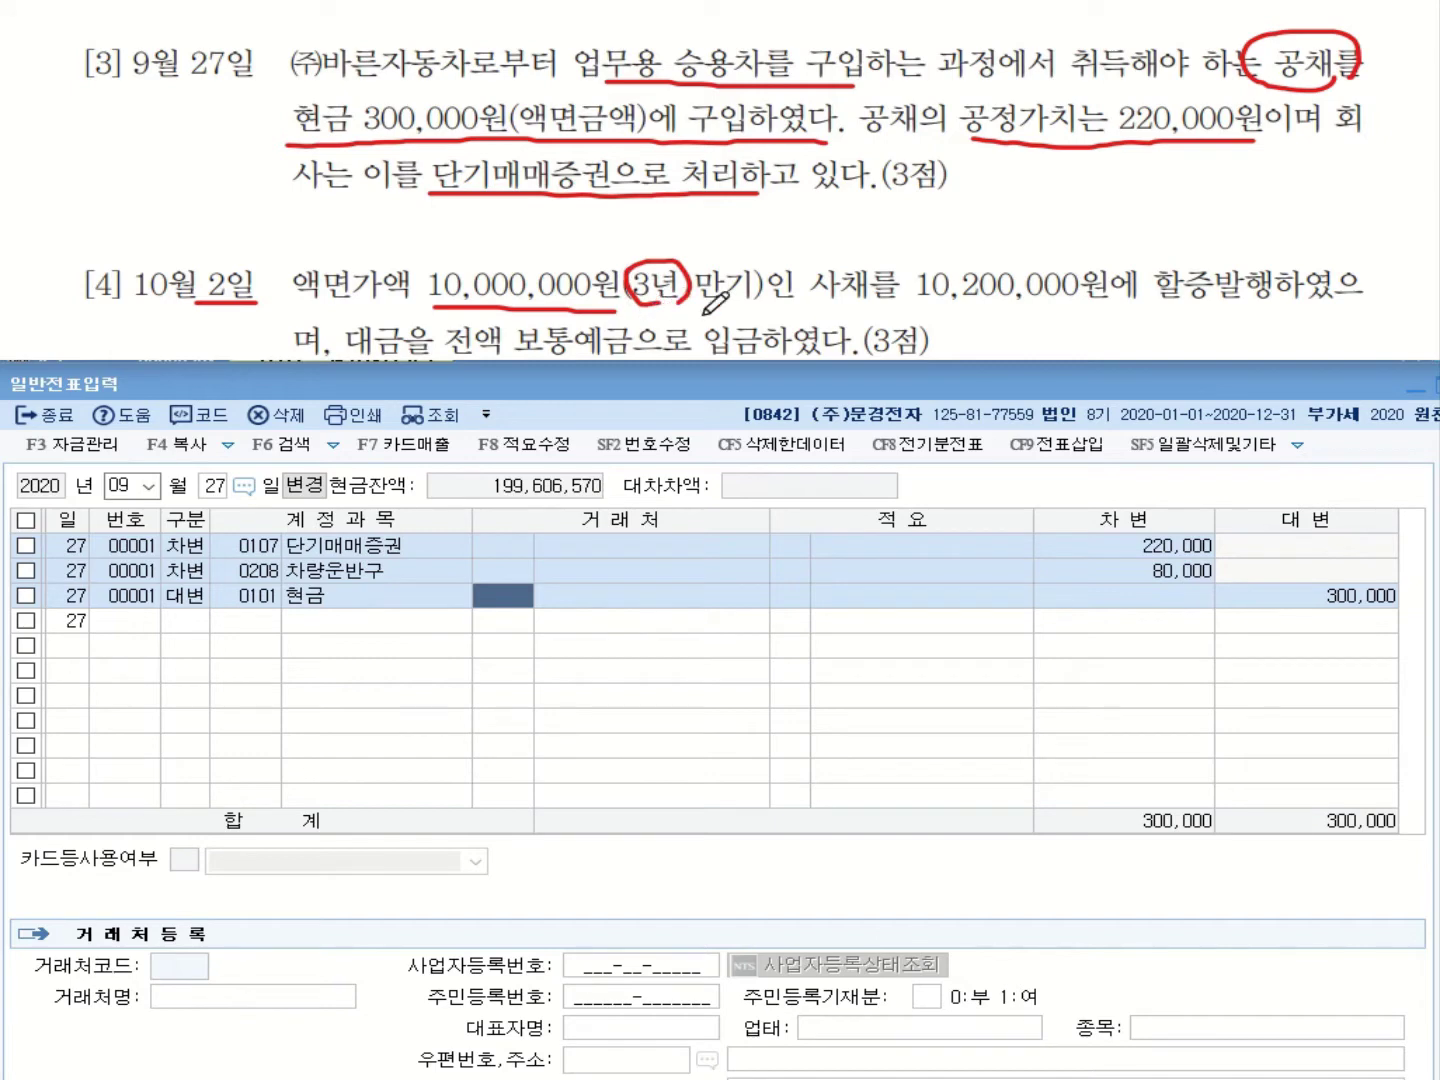
{"action": "mouse_move", "coordinate": [805, 311]}
{"action": "left_mouse_down"}
{"action": "mouse_move", "coordinate": [1131, 313]}
{"action": "mouse_move", "coordinate": [1156, 270]}
{"action": "mouse_move", "coordinate": [1216, 318]}
{"action": "left_mouse_up"}
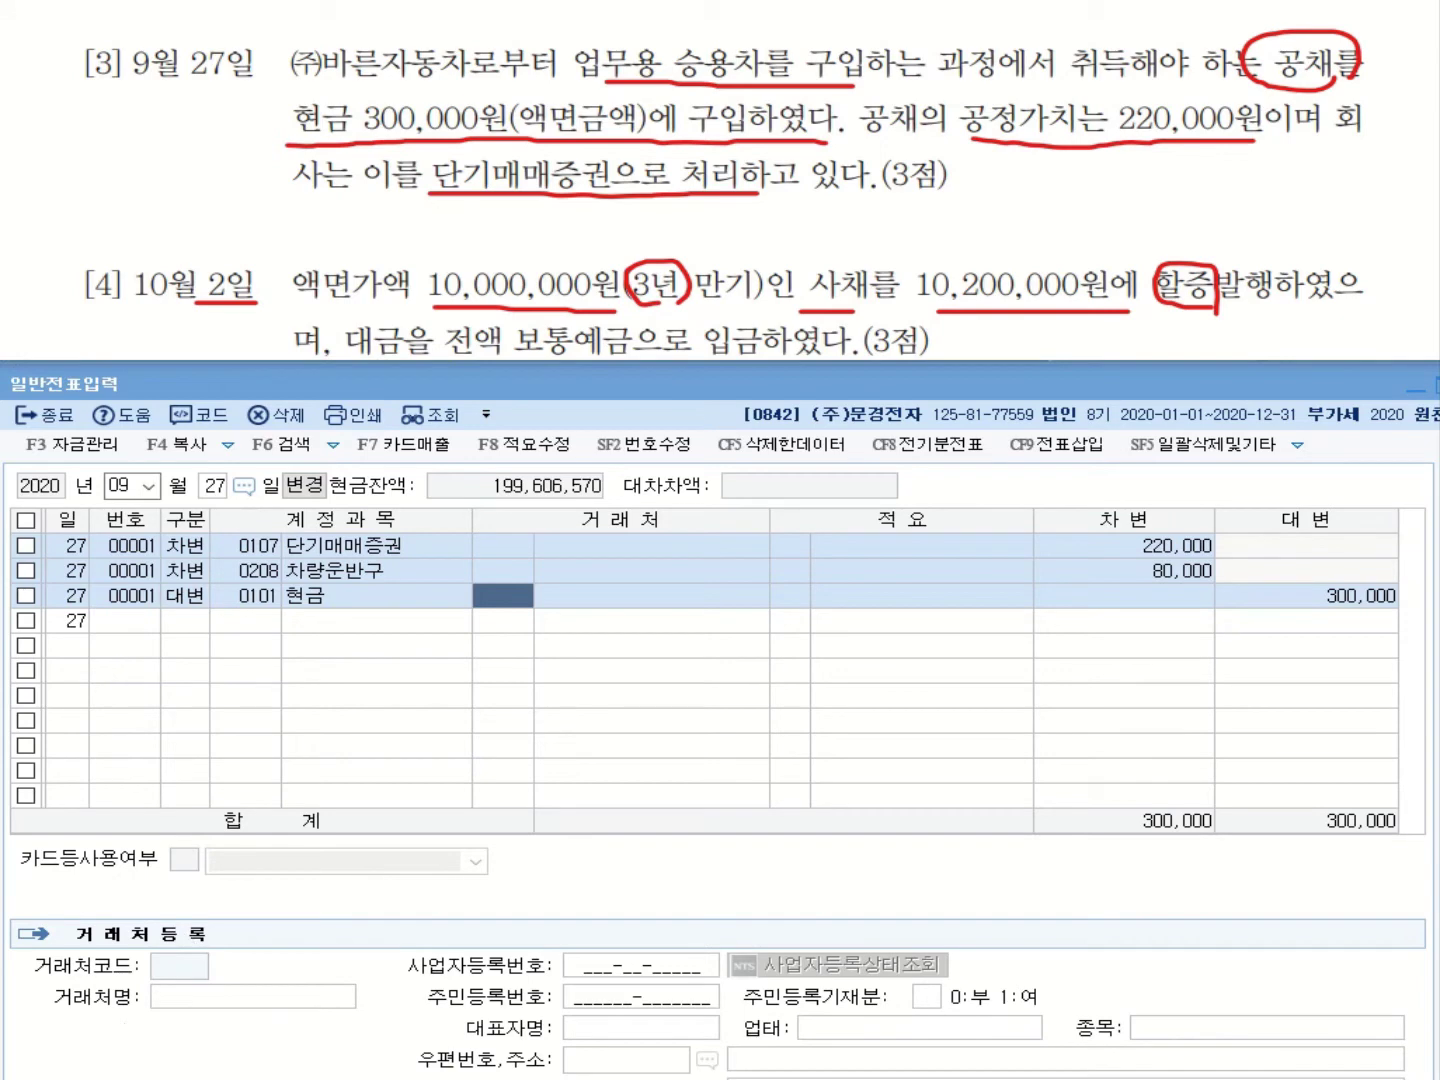
Look through the 합계잔액시산표 as of October 2, 2020 for existing 사채-related account balances.
{"action": "key", "text": "Escape"}
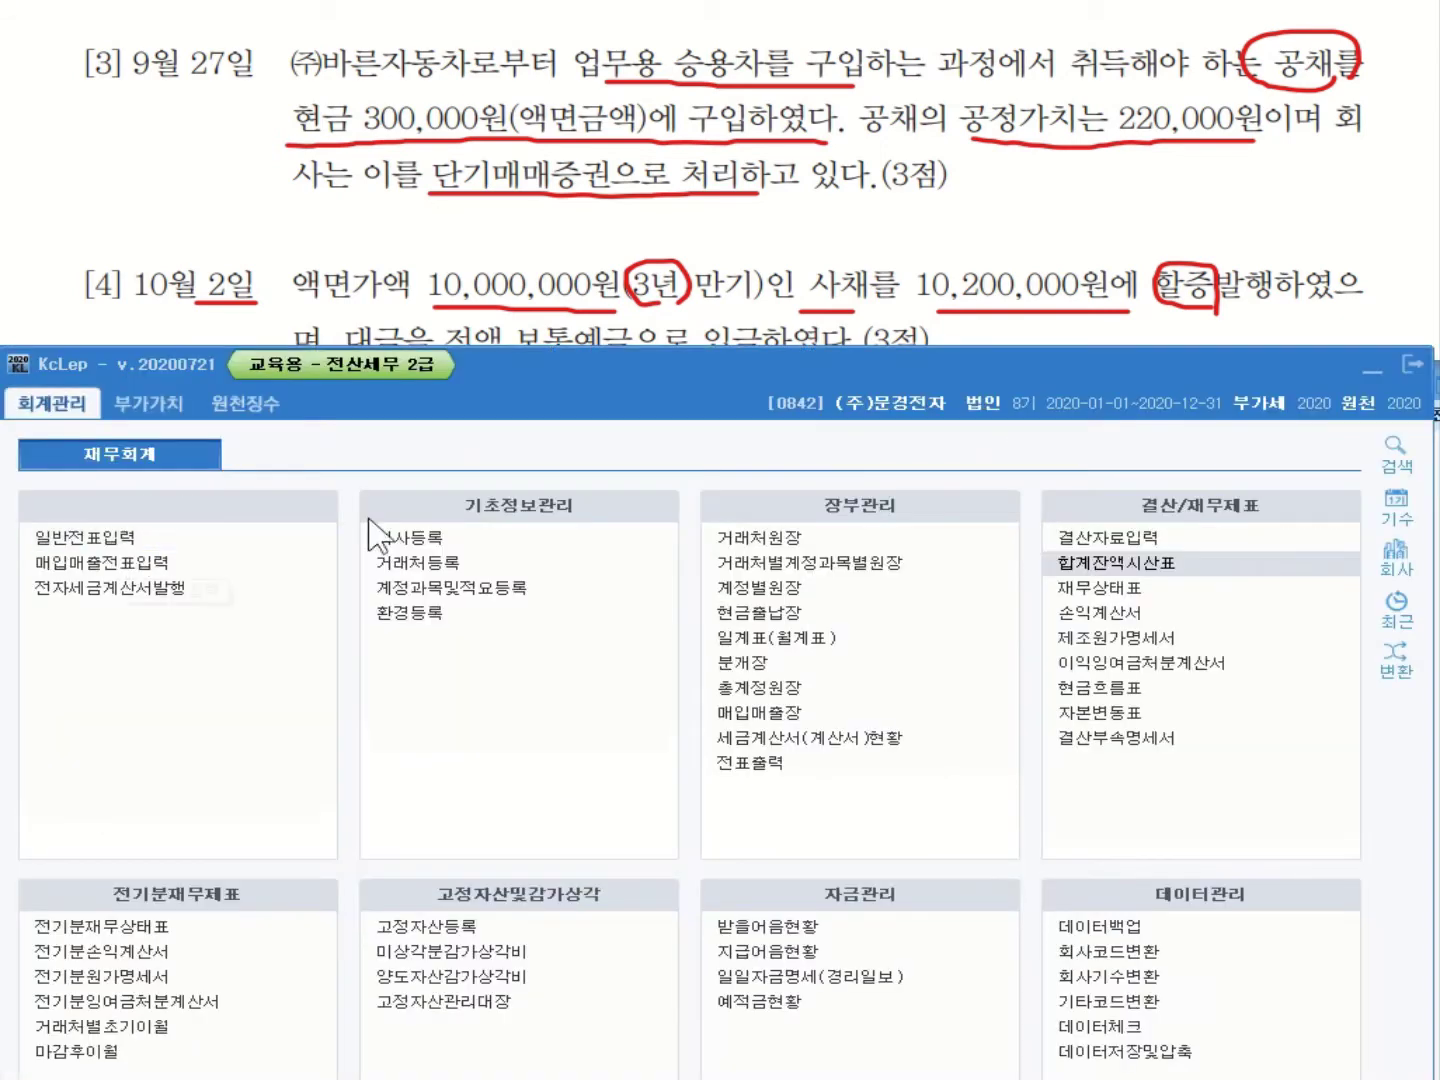
{"action": "left_click", "coordinate": [1112, 562]}
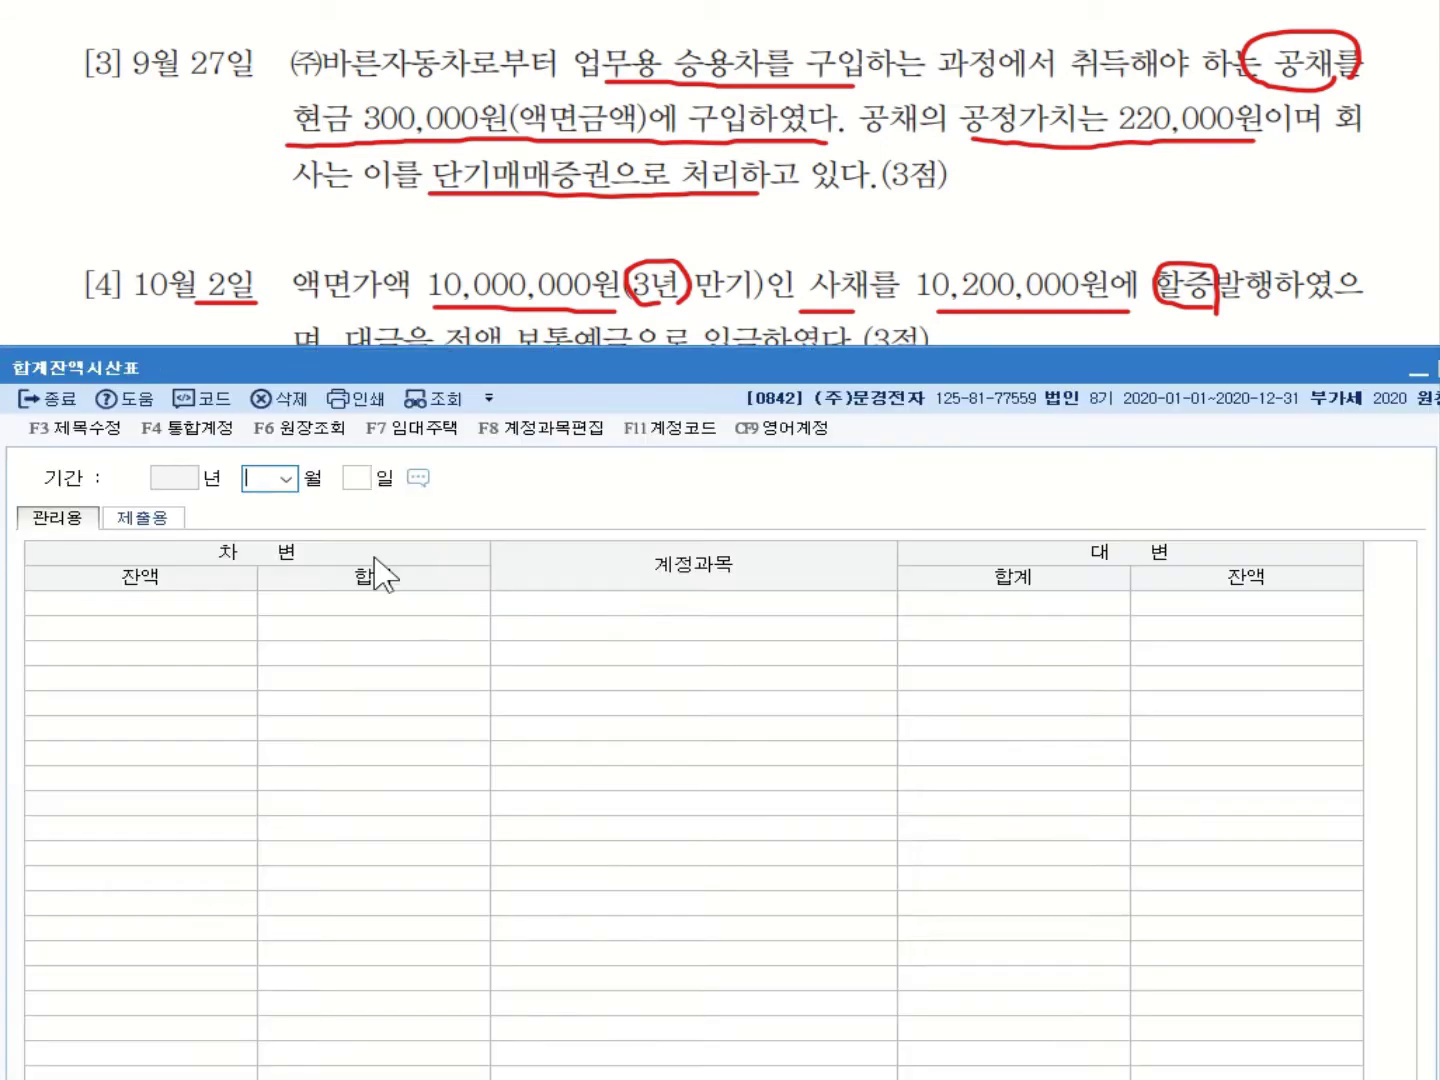
{"action": "left_click", "coordinate": [286, 479]}
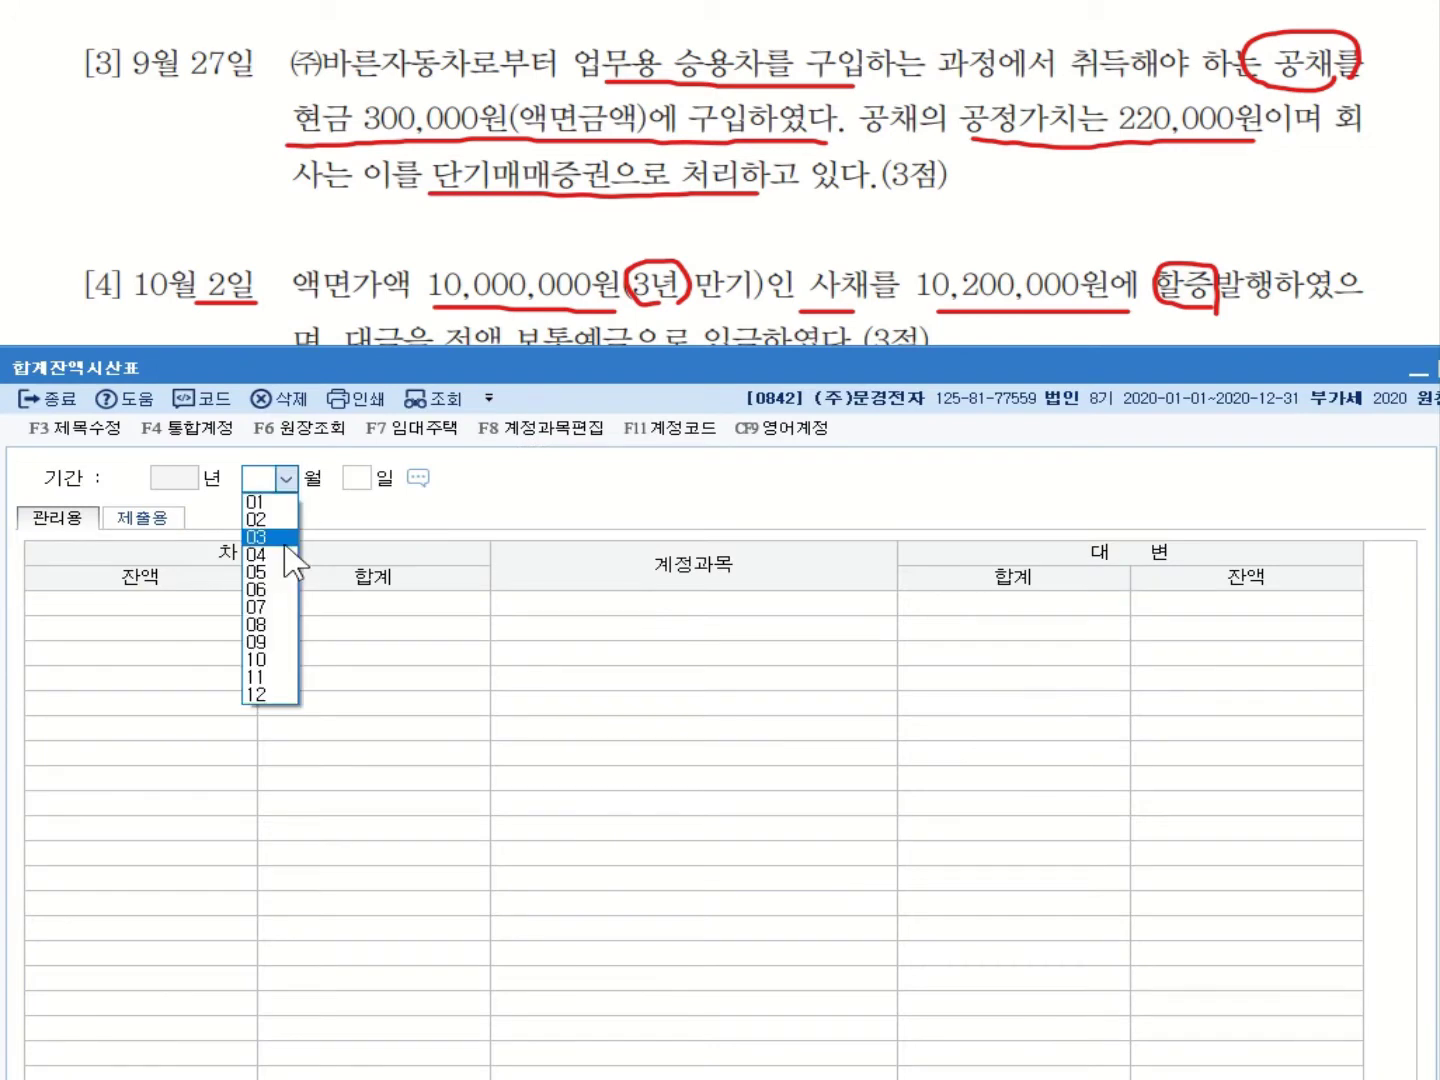
{"action": "left_click", "coordinate": [258, 662]}
{"action": "type", "text": "2"}
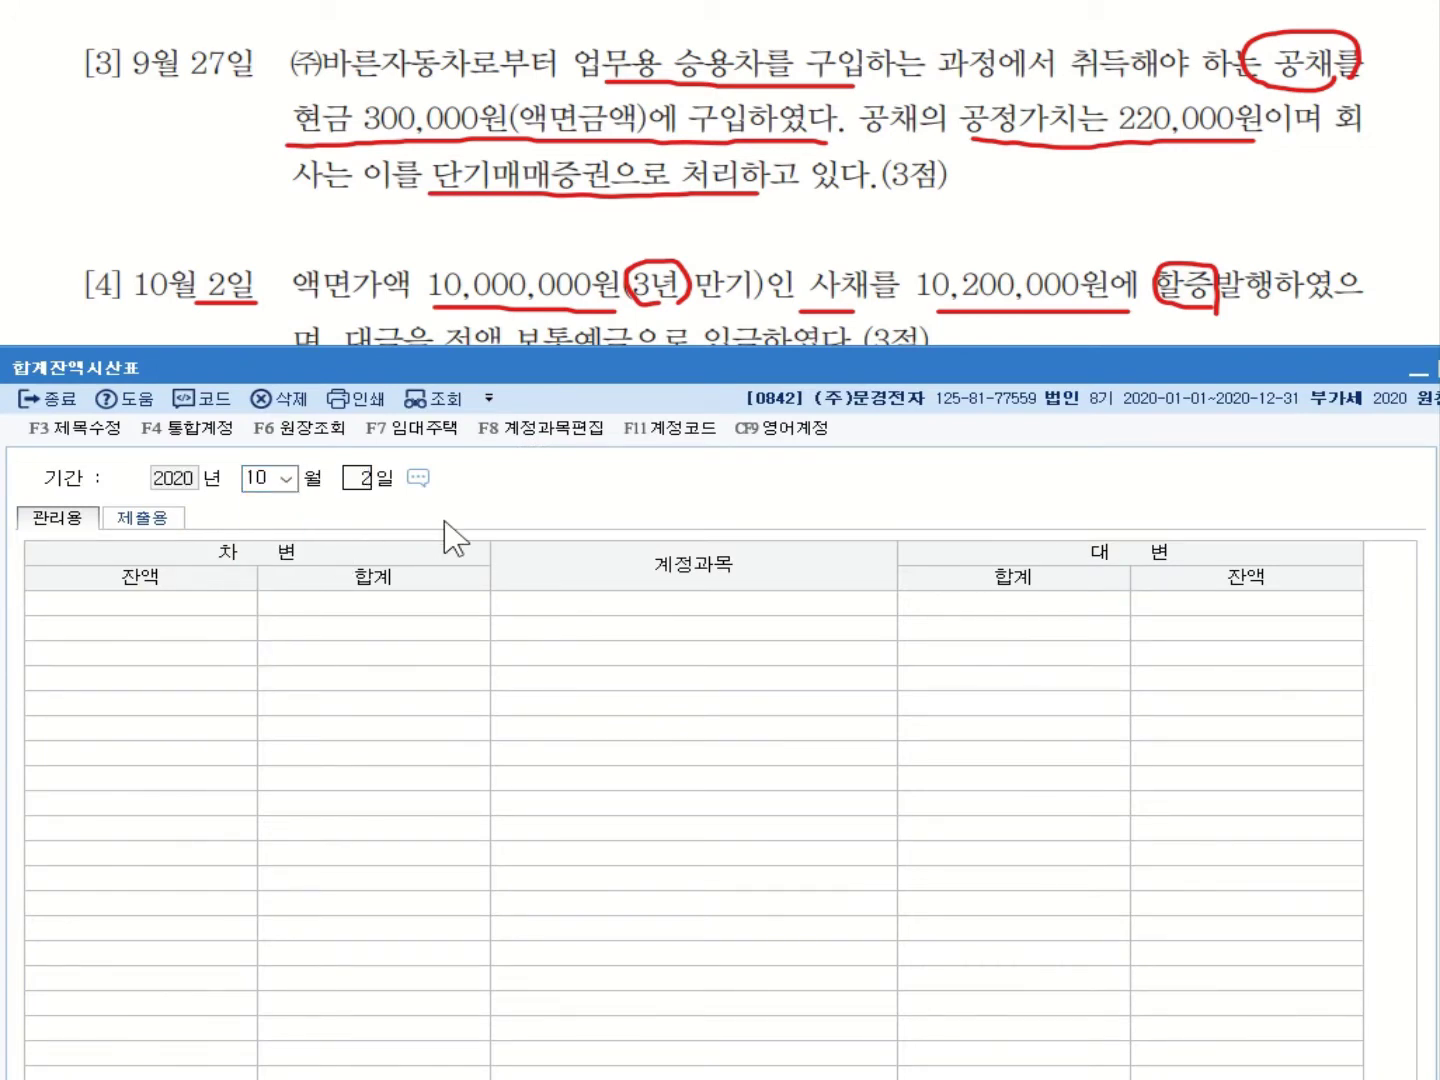
{"action": "key", "text": "Return"}
{"action": "scroll", "coordinate": [955, 916], "scroll_direction": "down", "scroll_amount": 4}
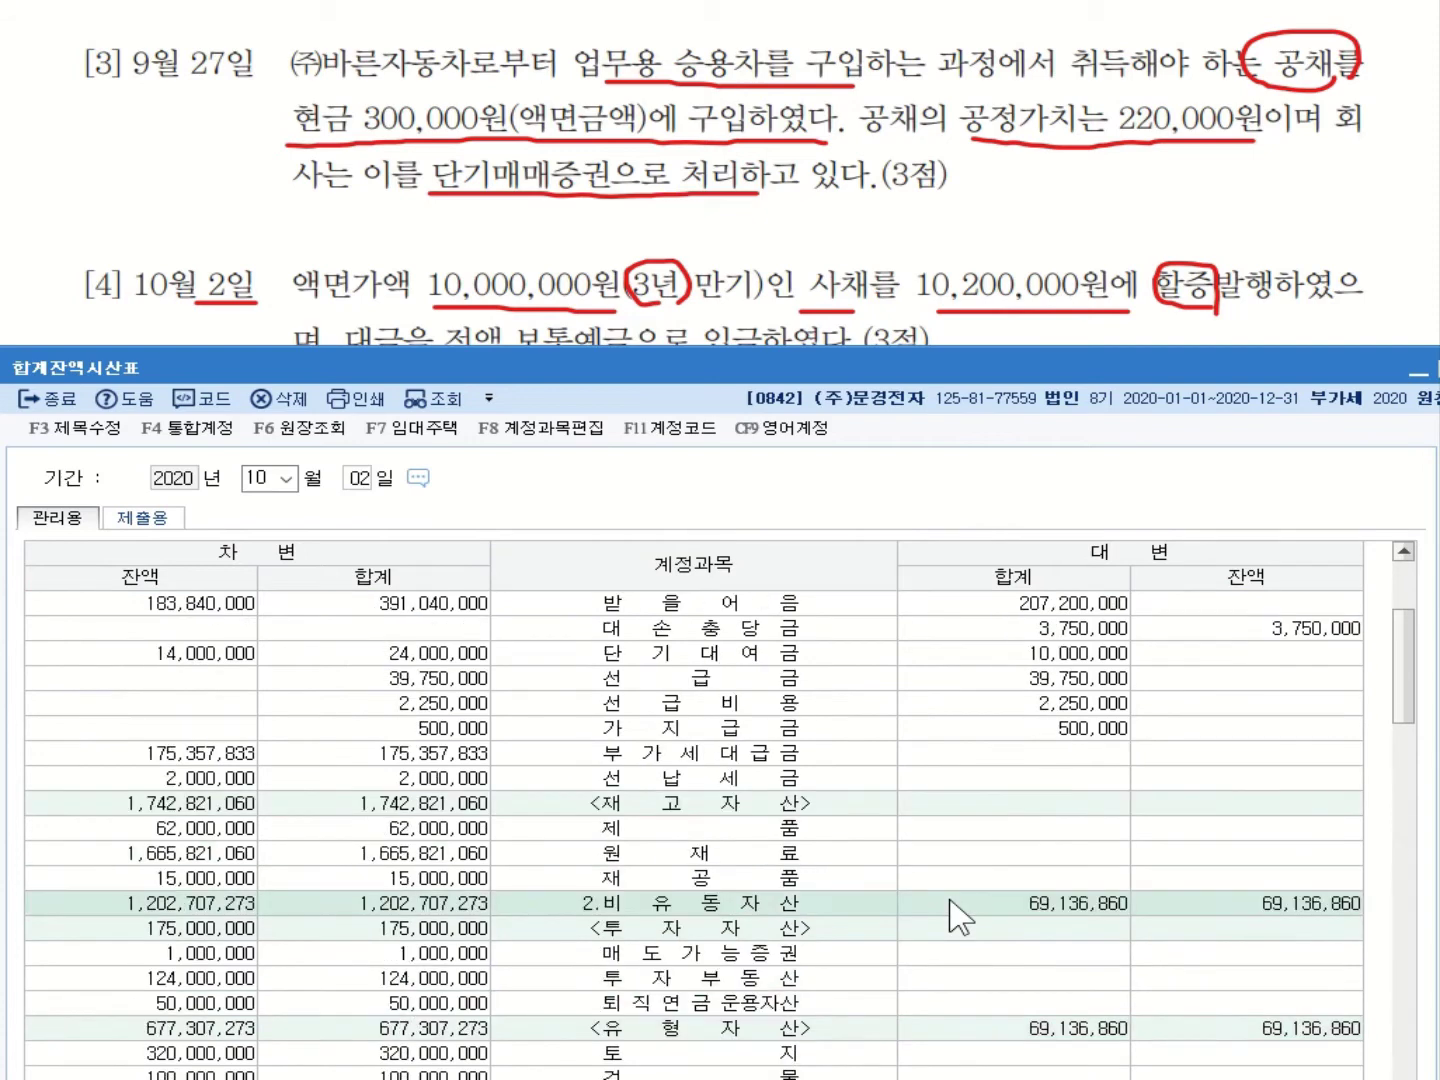
{"action": "scroll", "coordinate": [955, 916], "scroll_direction": "down", "scroll_amount": 7}
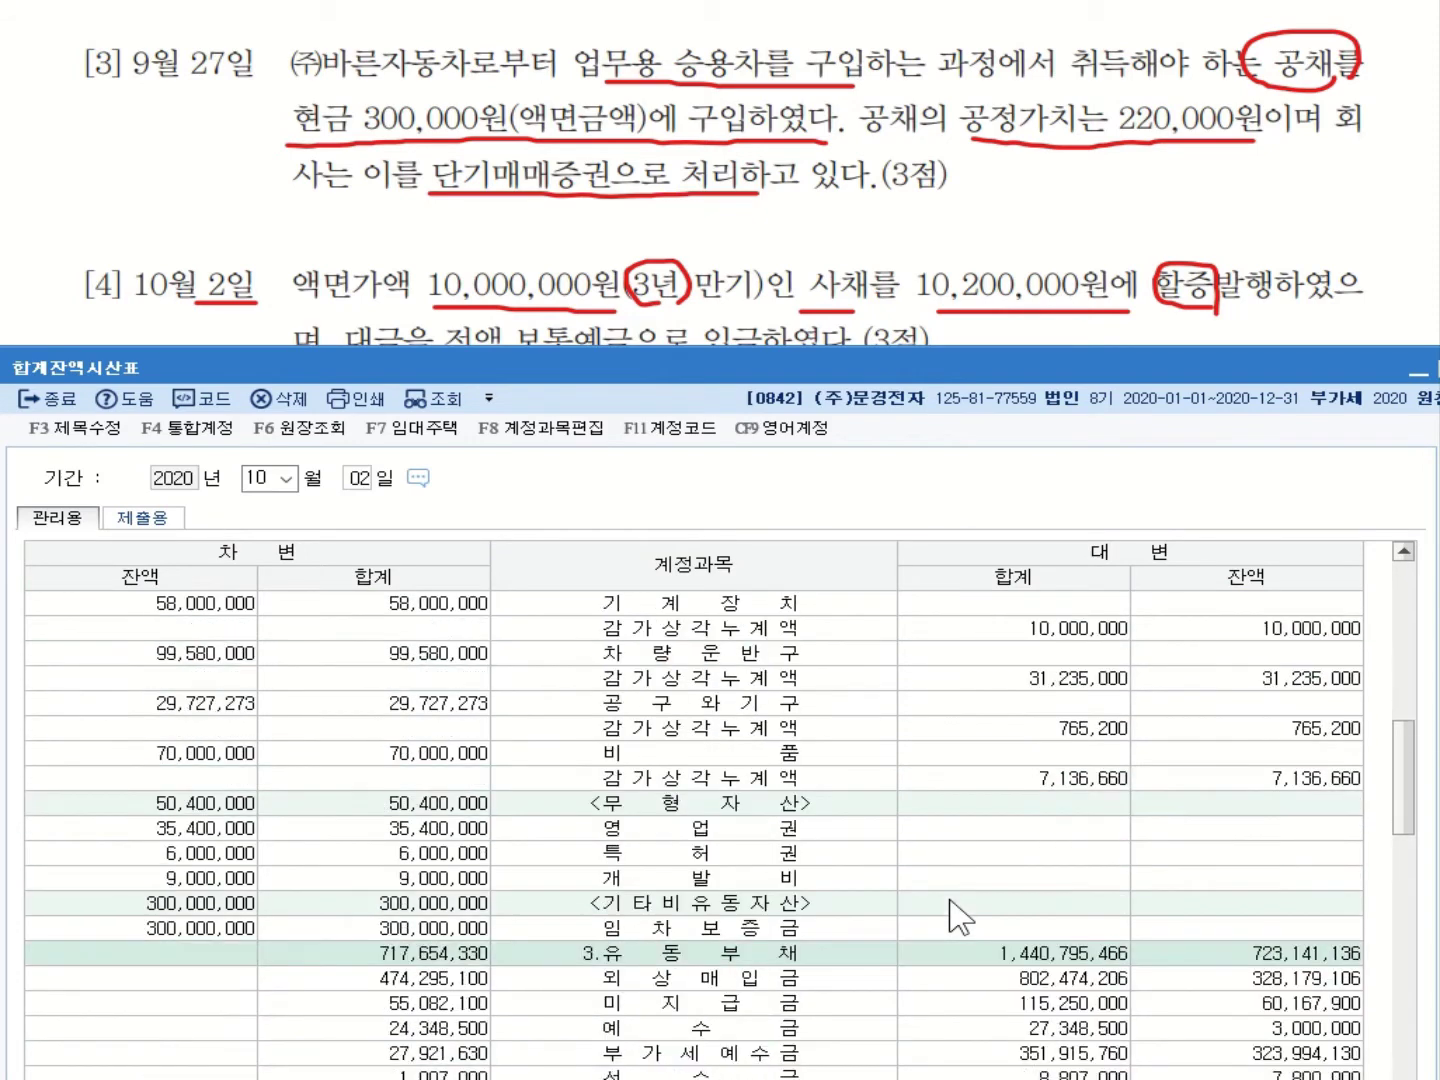
{"action": "scroll", "coordinate": [1405, 770], "scroll_direction": "up", "scroll_amount": 1}
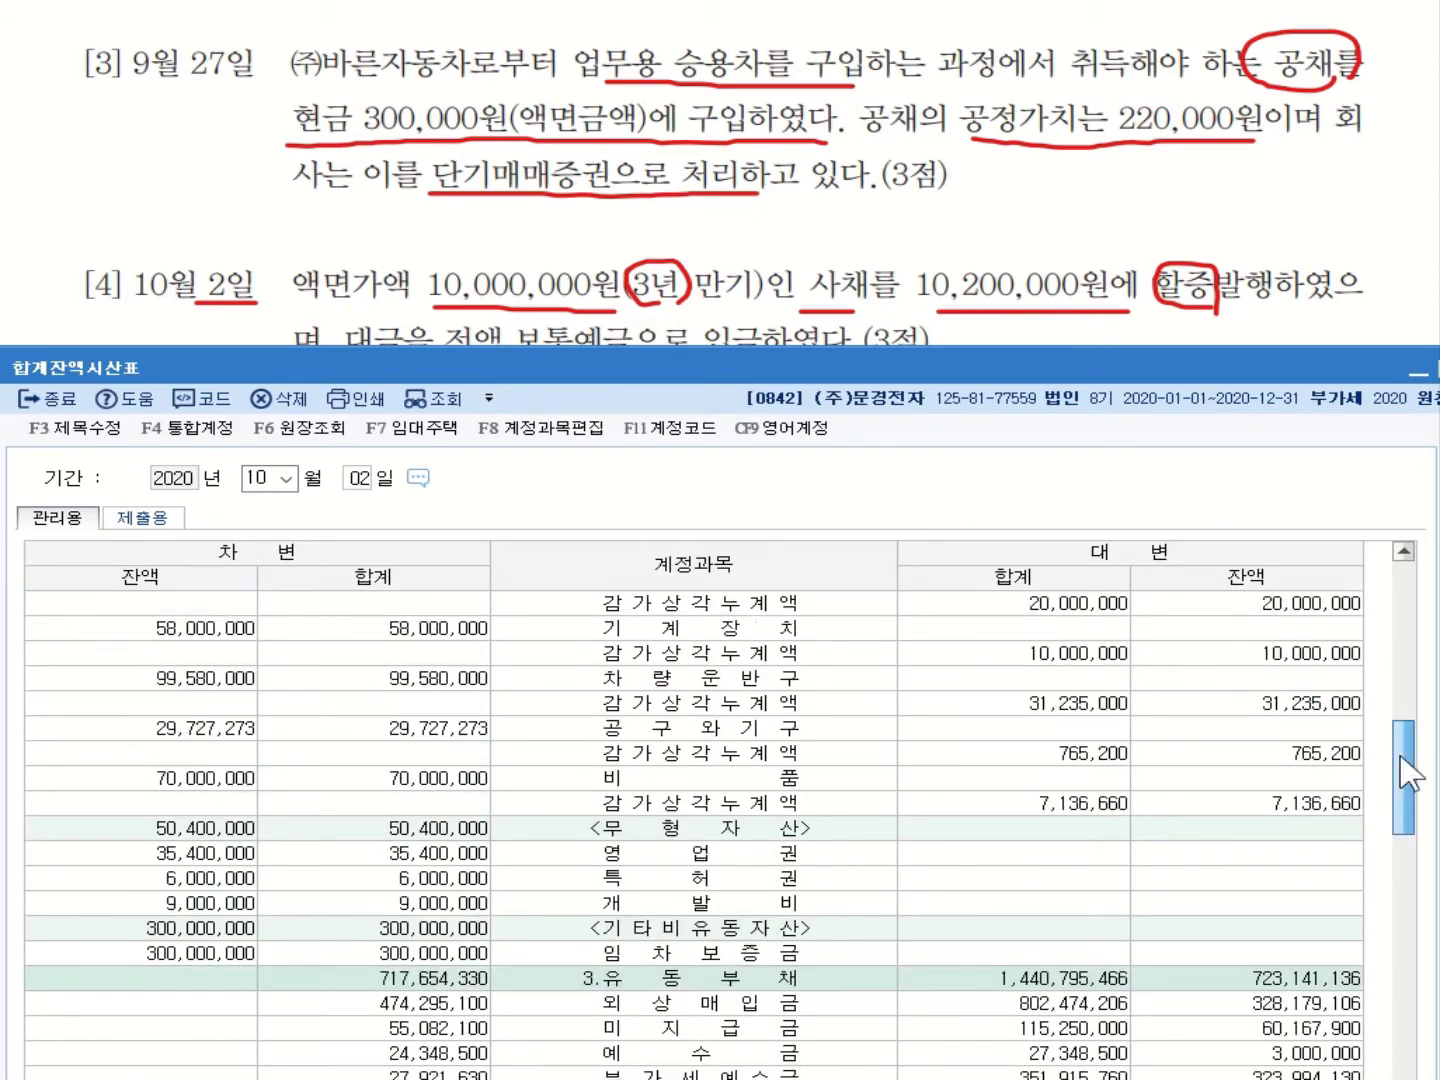
{"action": "left_click_drag", "start_coordinate": [1402, 758], "coordinate": [1402, 836]}
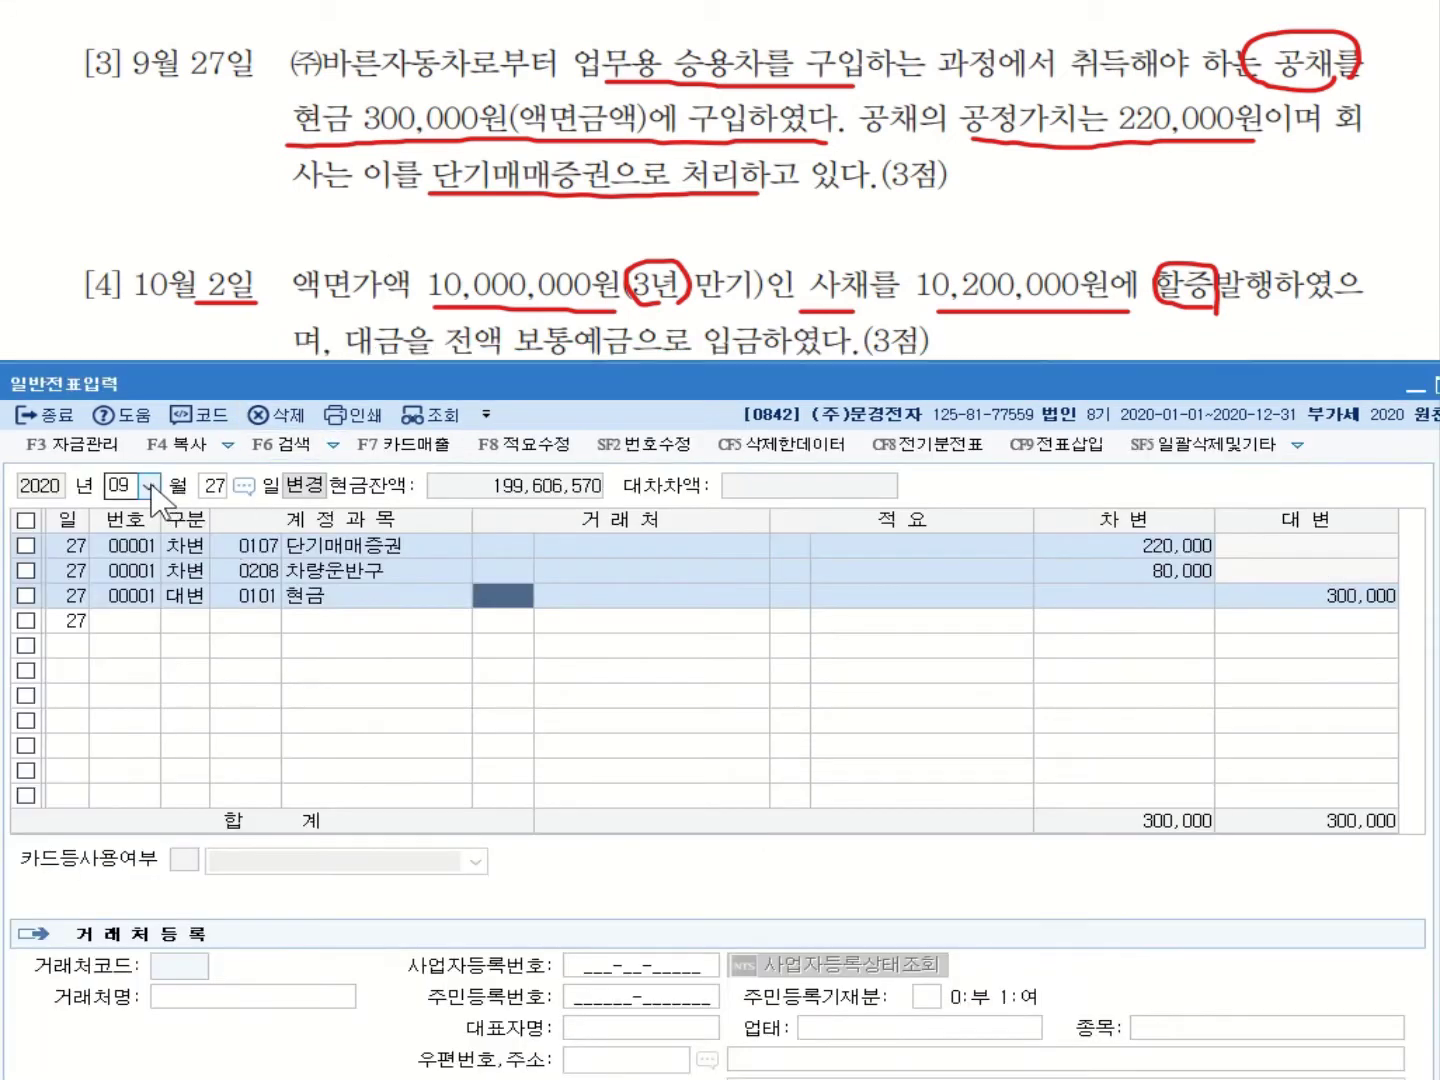
Set the 일반전표입력 voucher date to October 2, 2020 for transaction [4].
{"action": "left_click", "coordinate": [149, 486]}
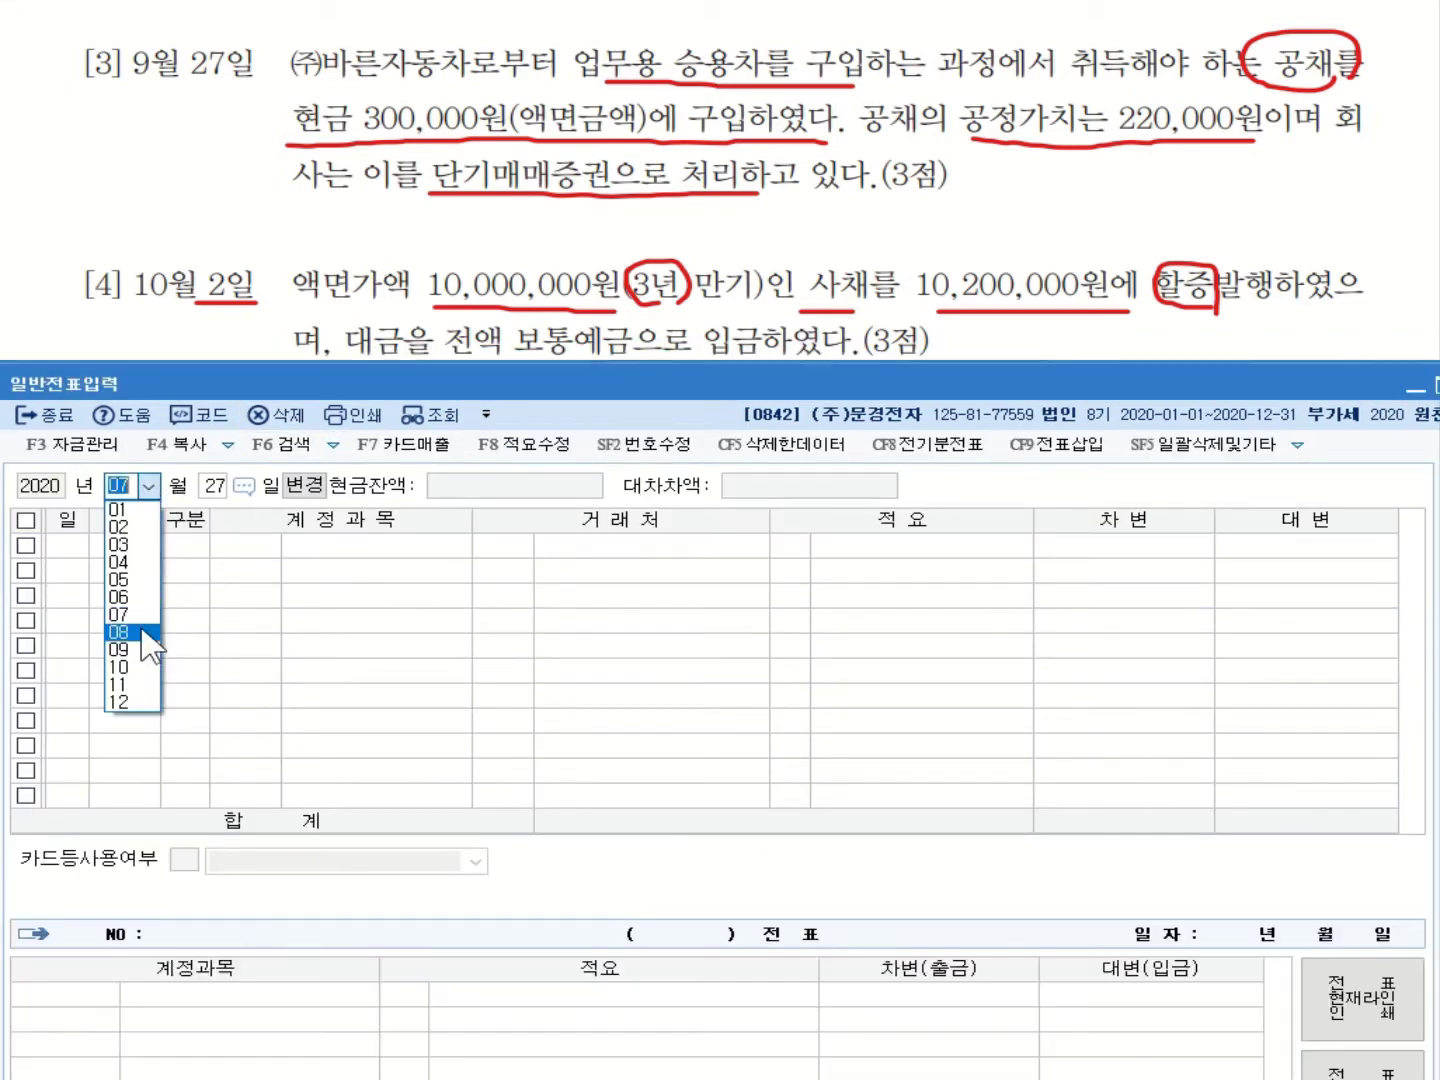
{"action": "left_click", "coordinate": [128, 670]}
{"action": "type", "text": "2"}
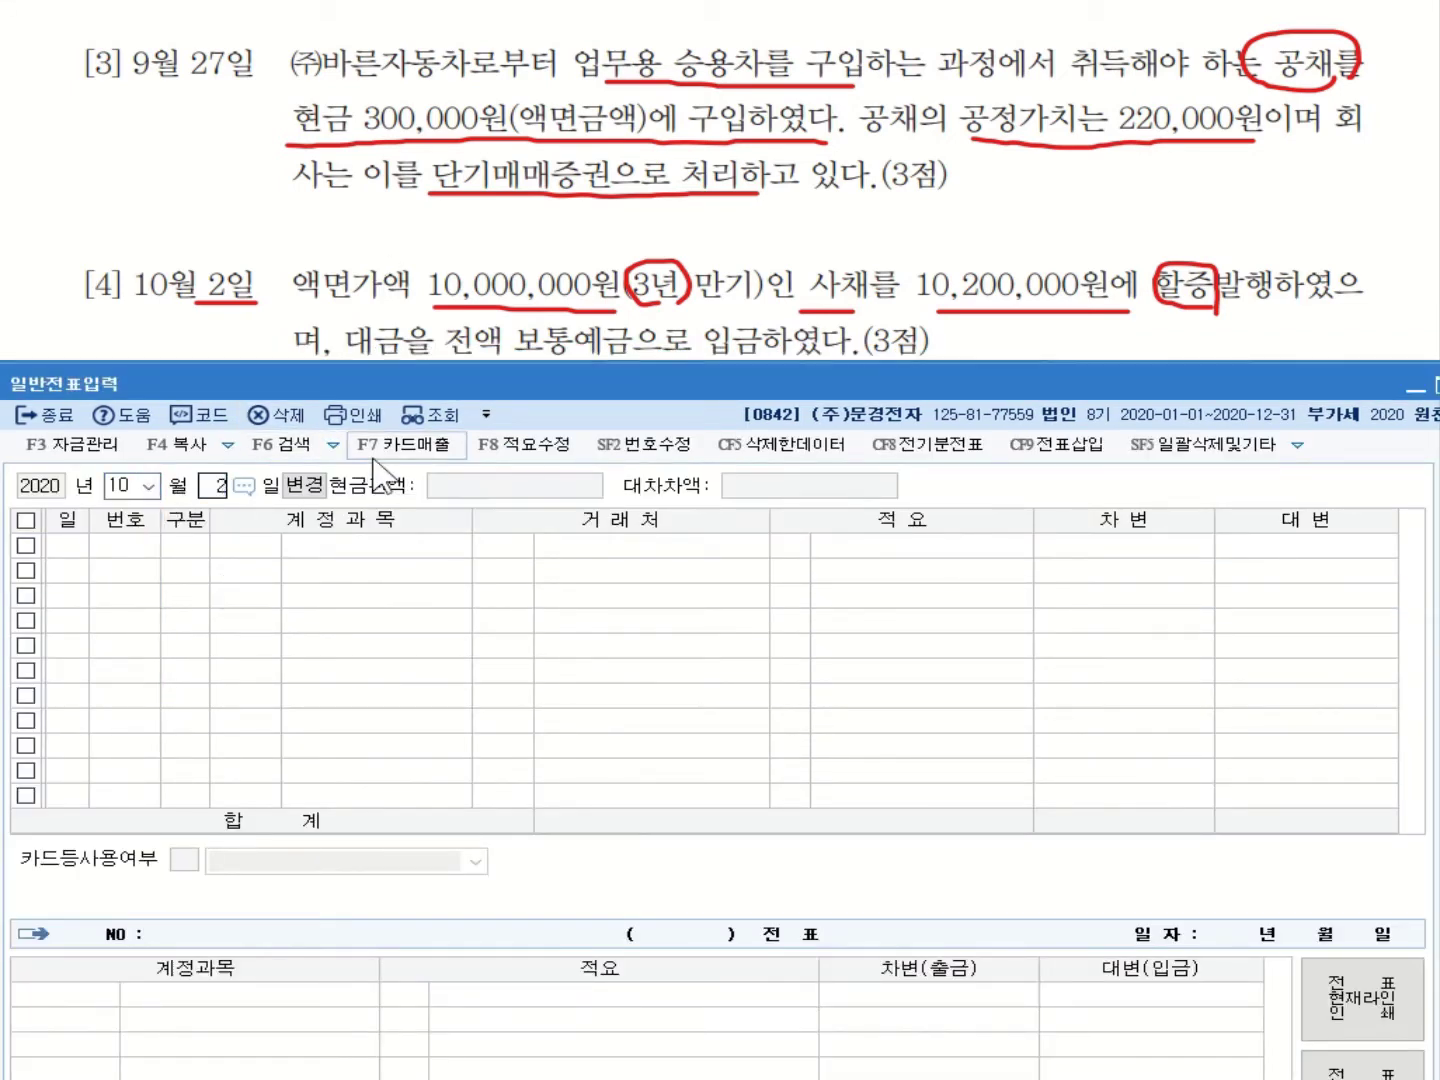
{"action": "key", "text": "Return"}
Add a debit (차변) line for account 0103 보통예금 with an amount of 10,200,000 and no 거래처.
{"action": "type", "text": "3"}
{"action": "key", "text": "Return"}
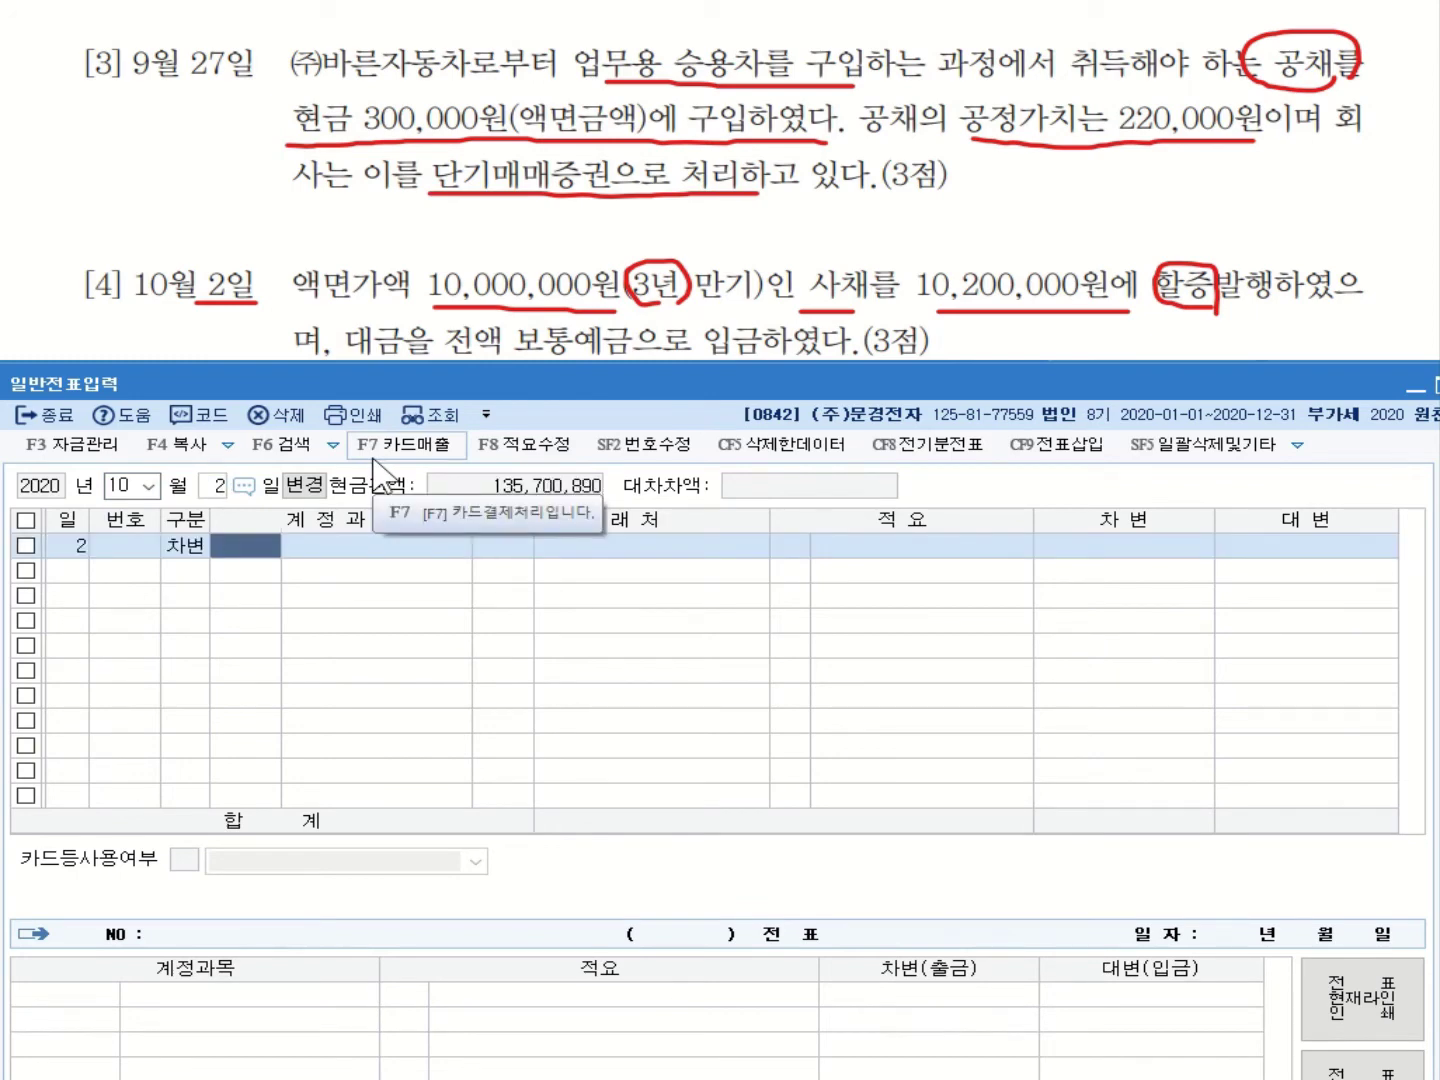
{"action": "type", "text": "103"}
{"action": "key", "text": "Return"}
{"action": "key", "text": "Return"}
{"action": "key", "text": "Return"}
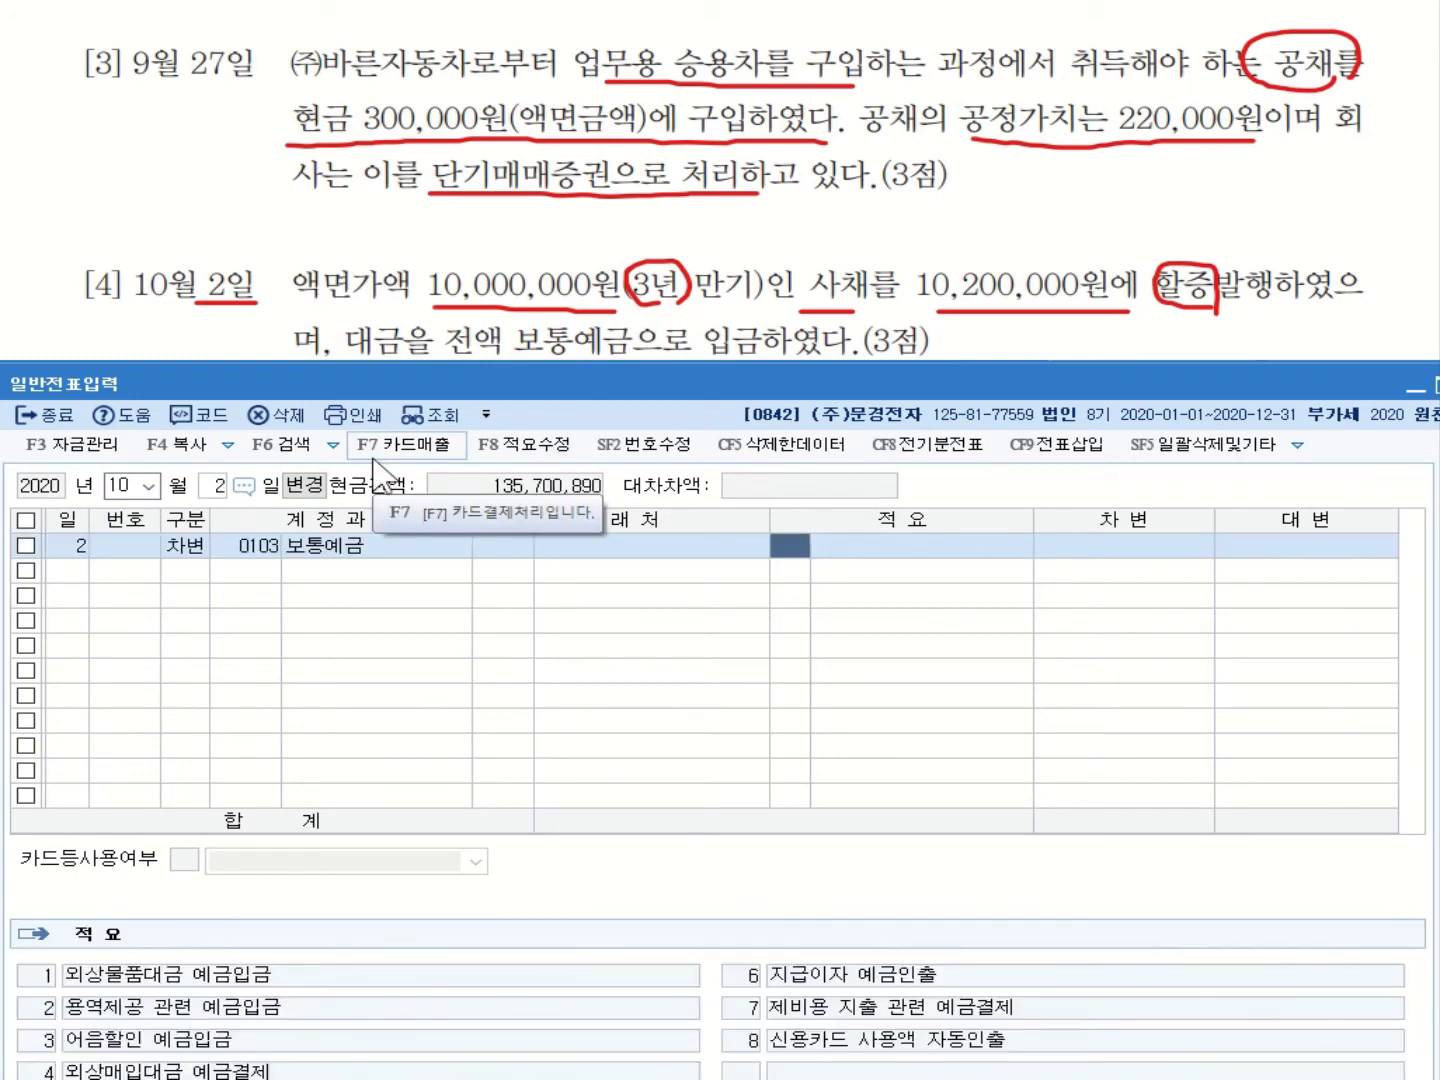
{"action": "key", "text": "Return"}
{"action": "key", "text": "Return"}
{"action": "type", "text": "10200000"}
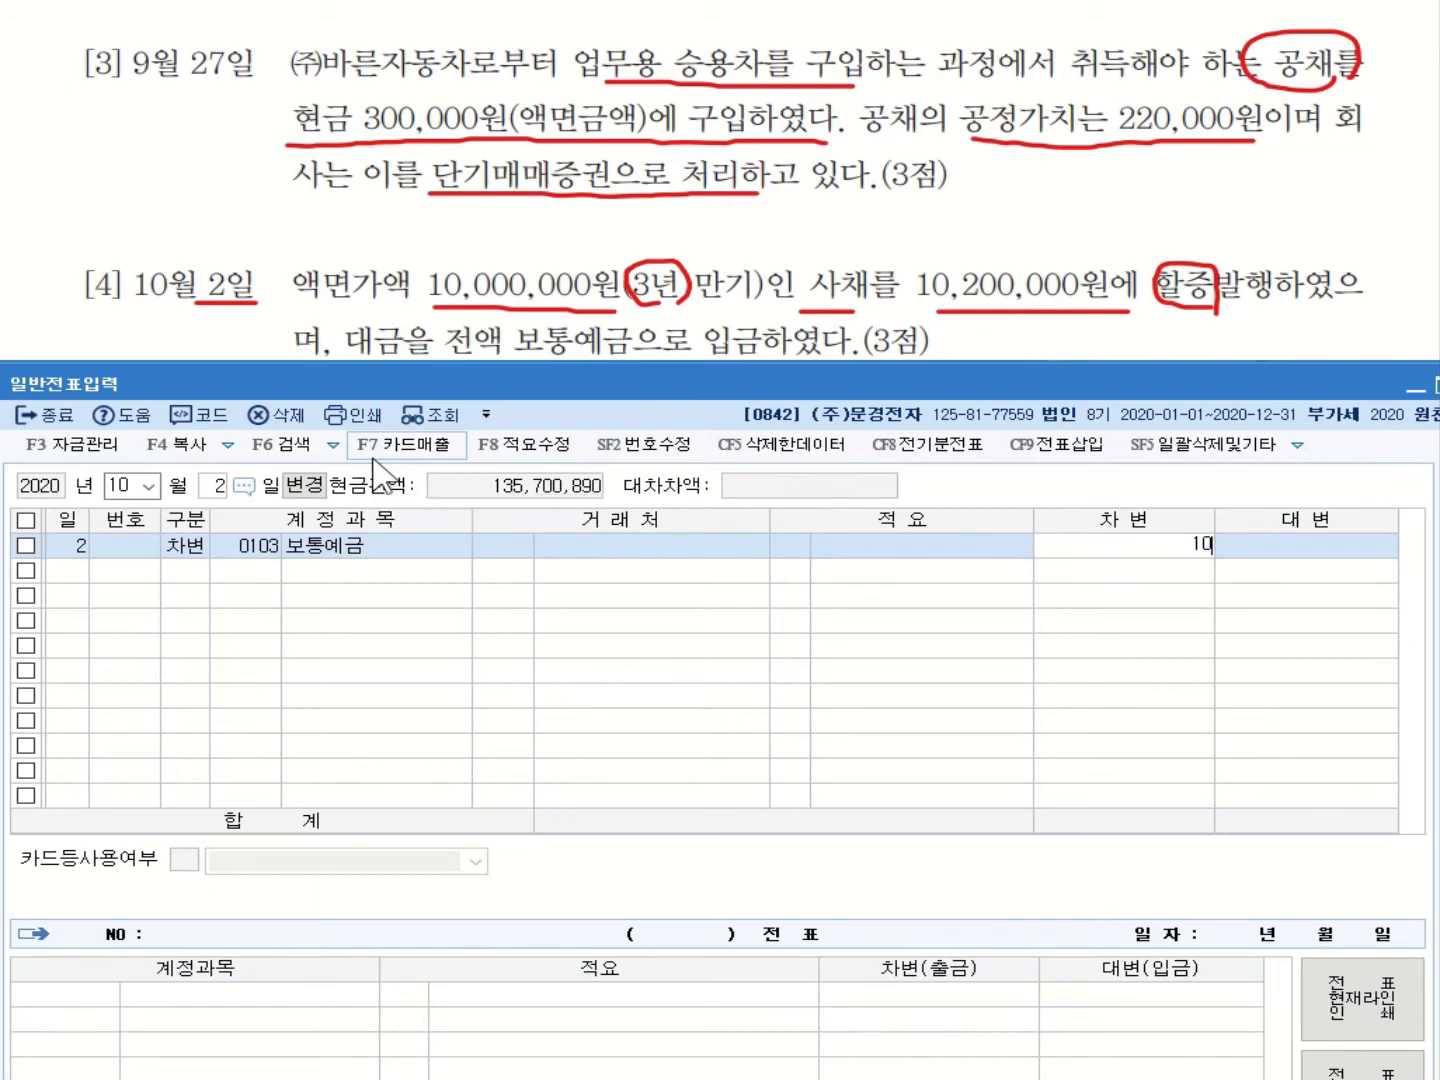
{"action": "key", "text": "Return"}
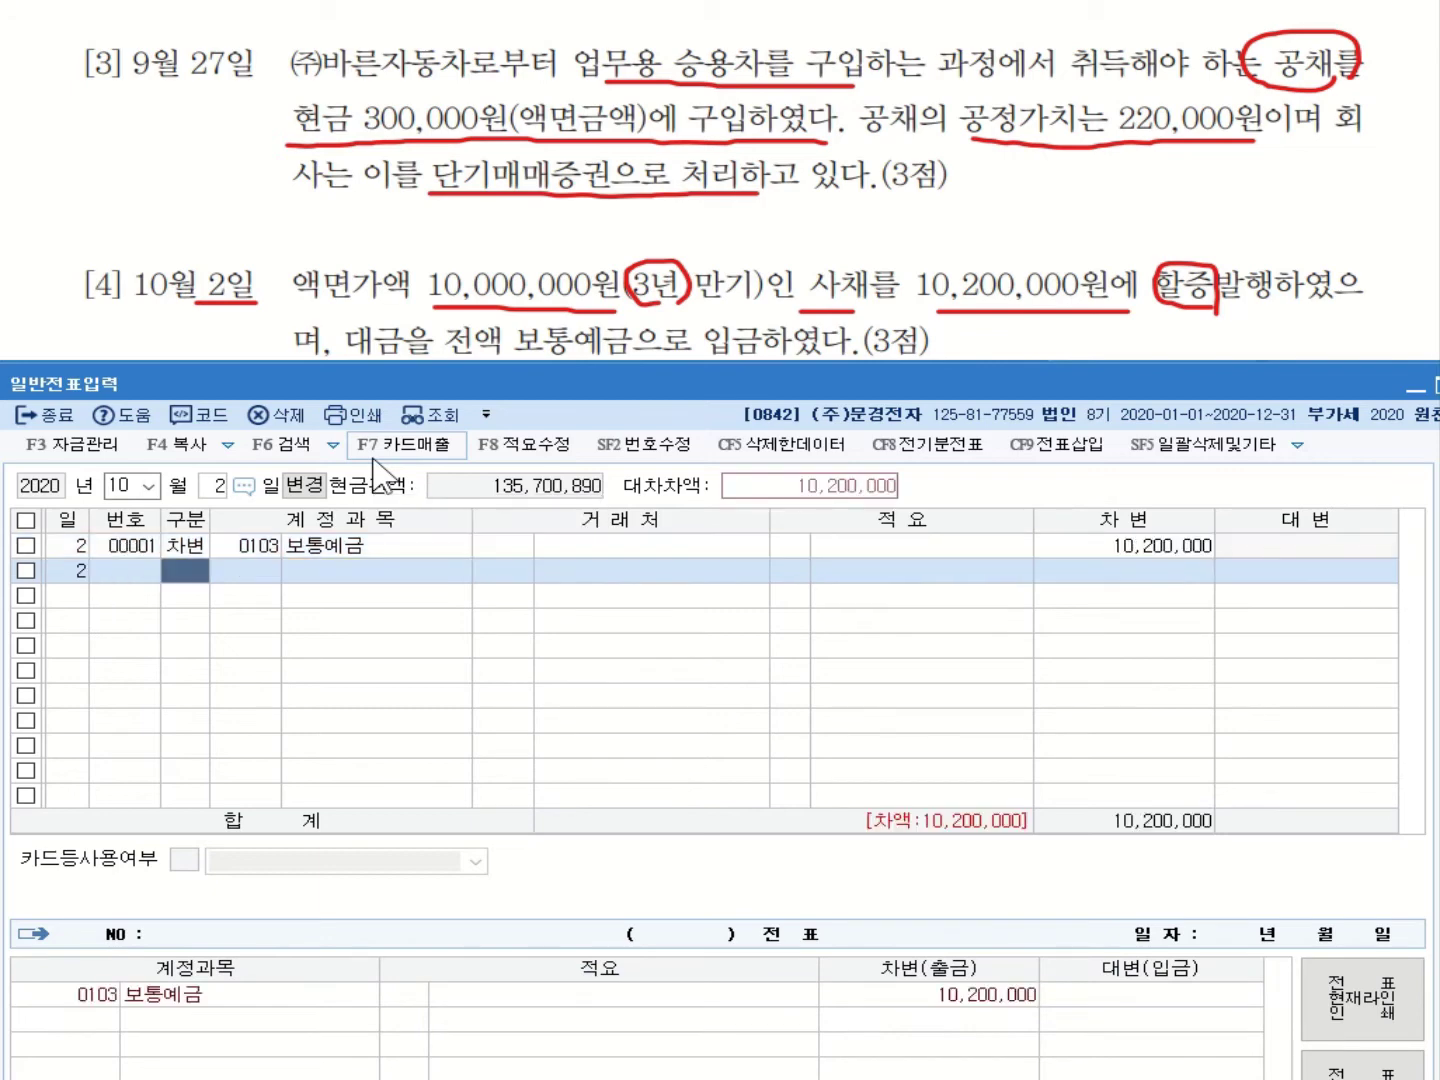
Add a credit (대변) line for account 0291 사채 with an amount of 10,000,000.
{"action": "type", "text": "4"}
{"action": "key", "text": "Return"}
{"action": "type", "text": "샃"}
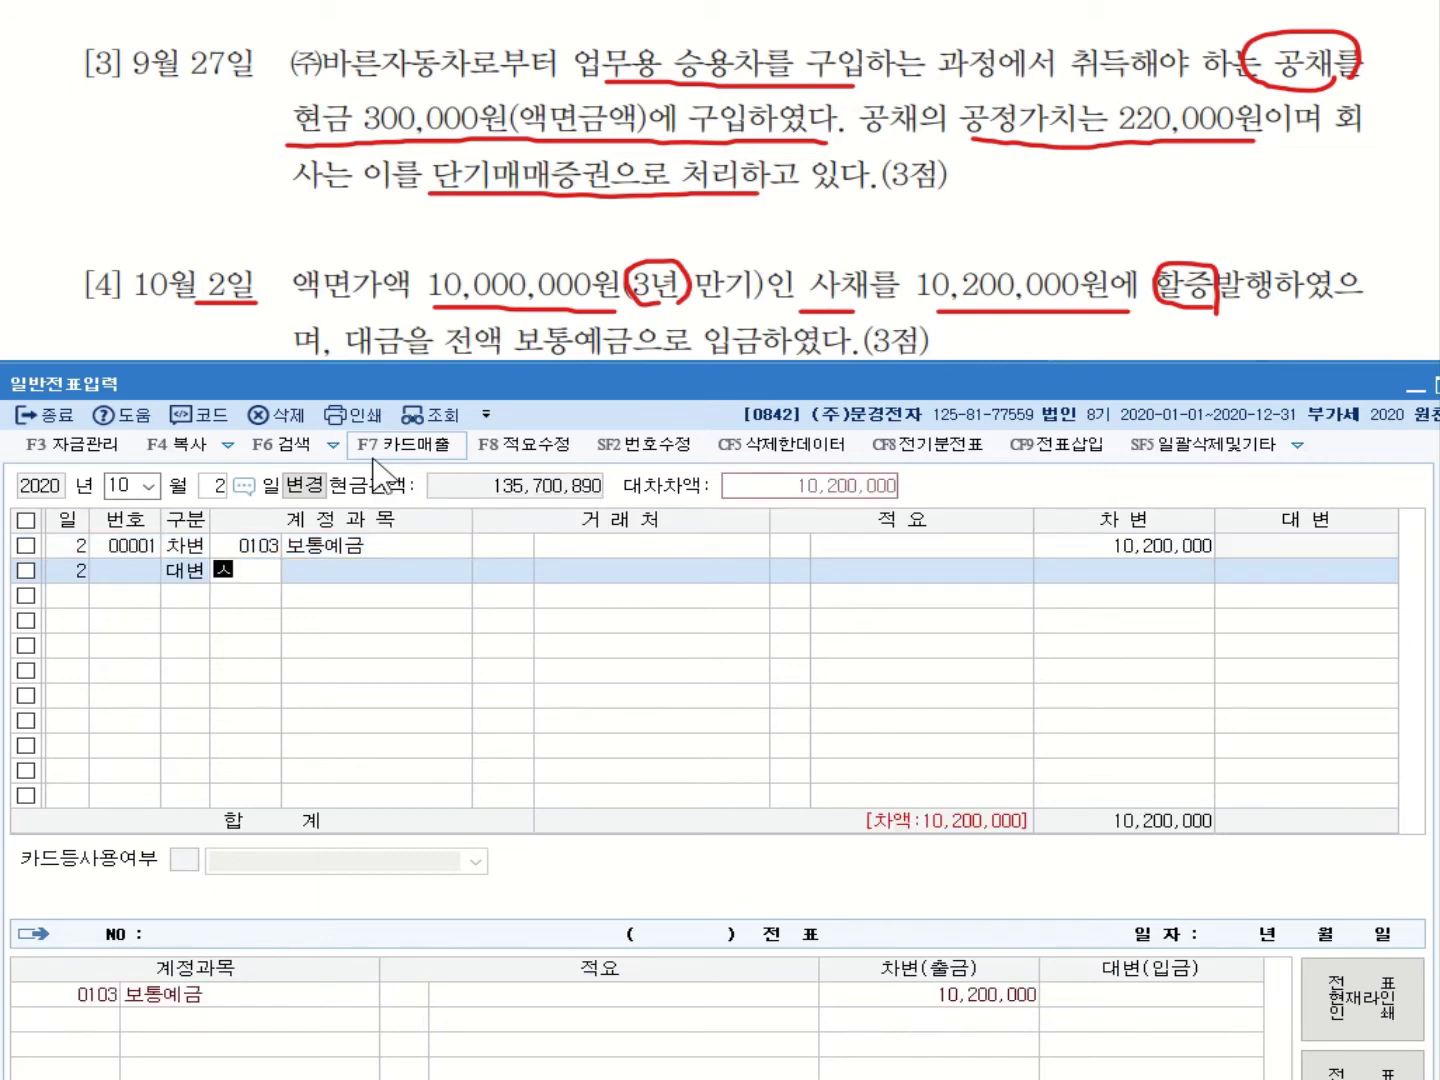
{"action": "type", "text": "ㅐ"}
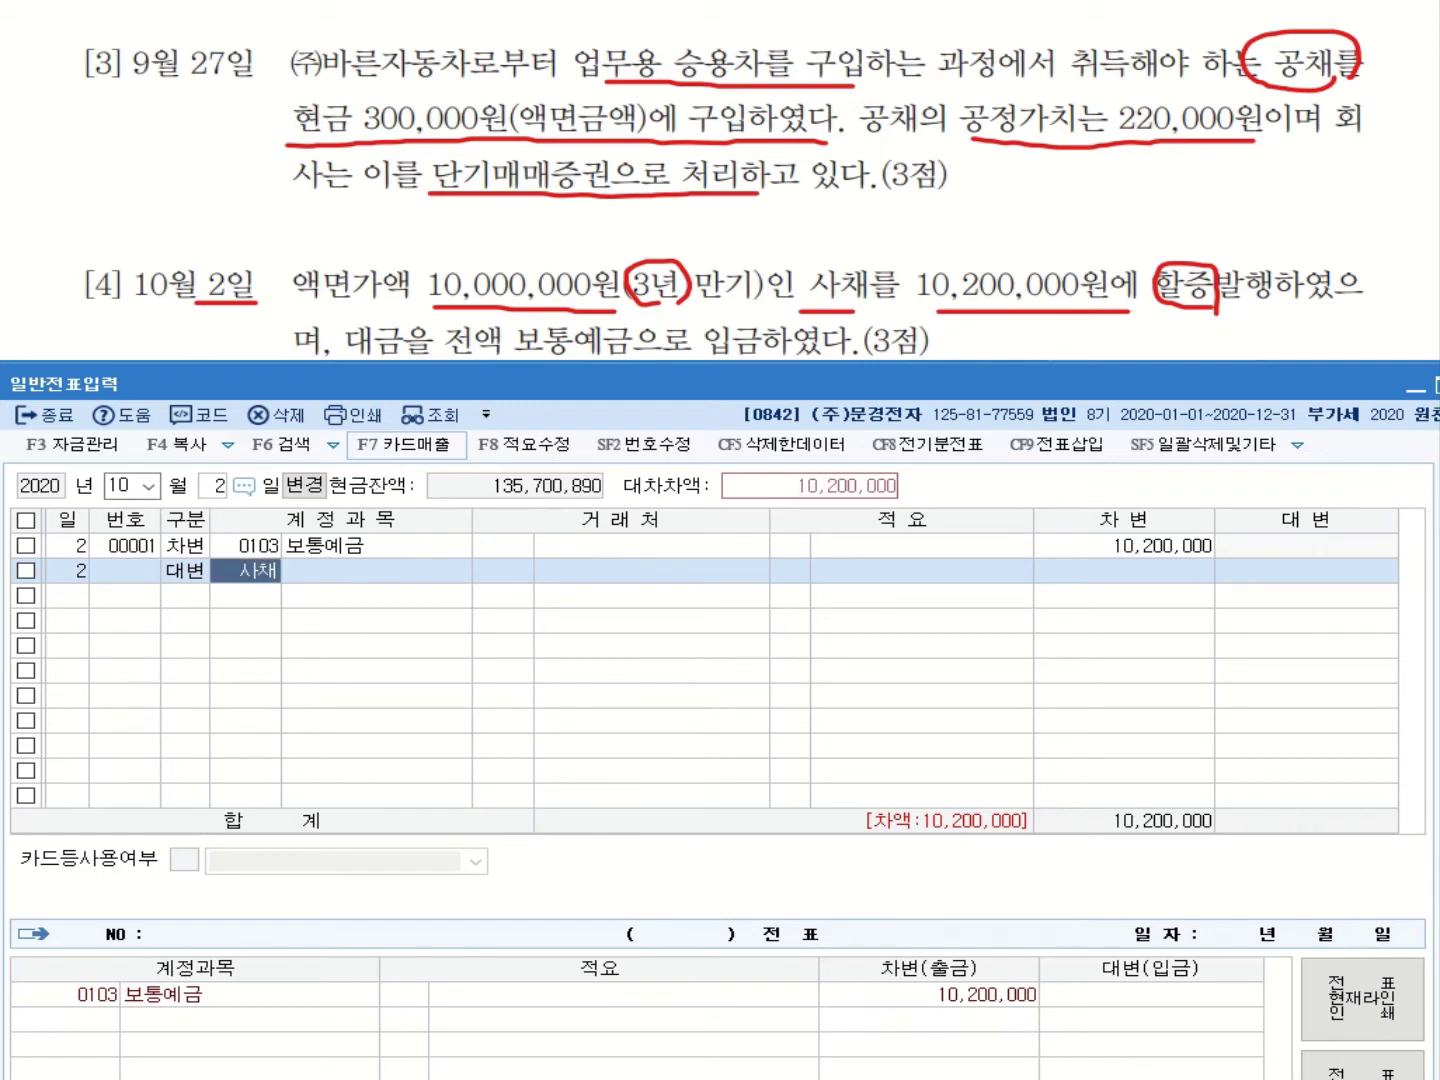
{"action": "key", "text": "Return"}
{"action": "key", "text": "Return"}
{"action": "key", "text": "Return"}
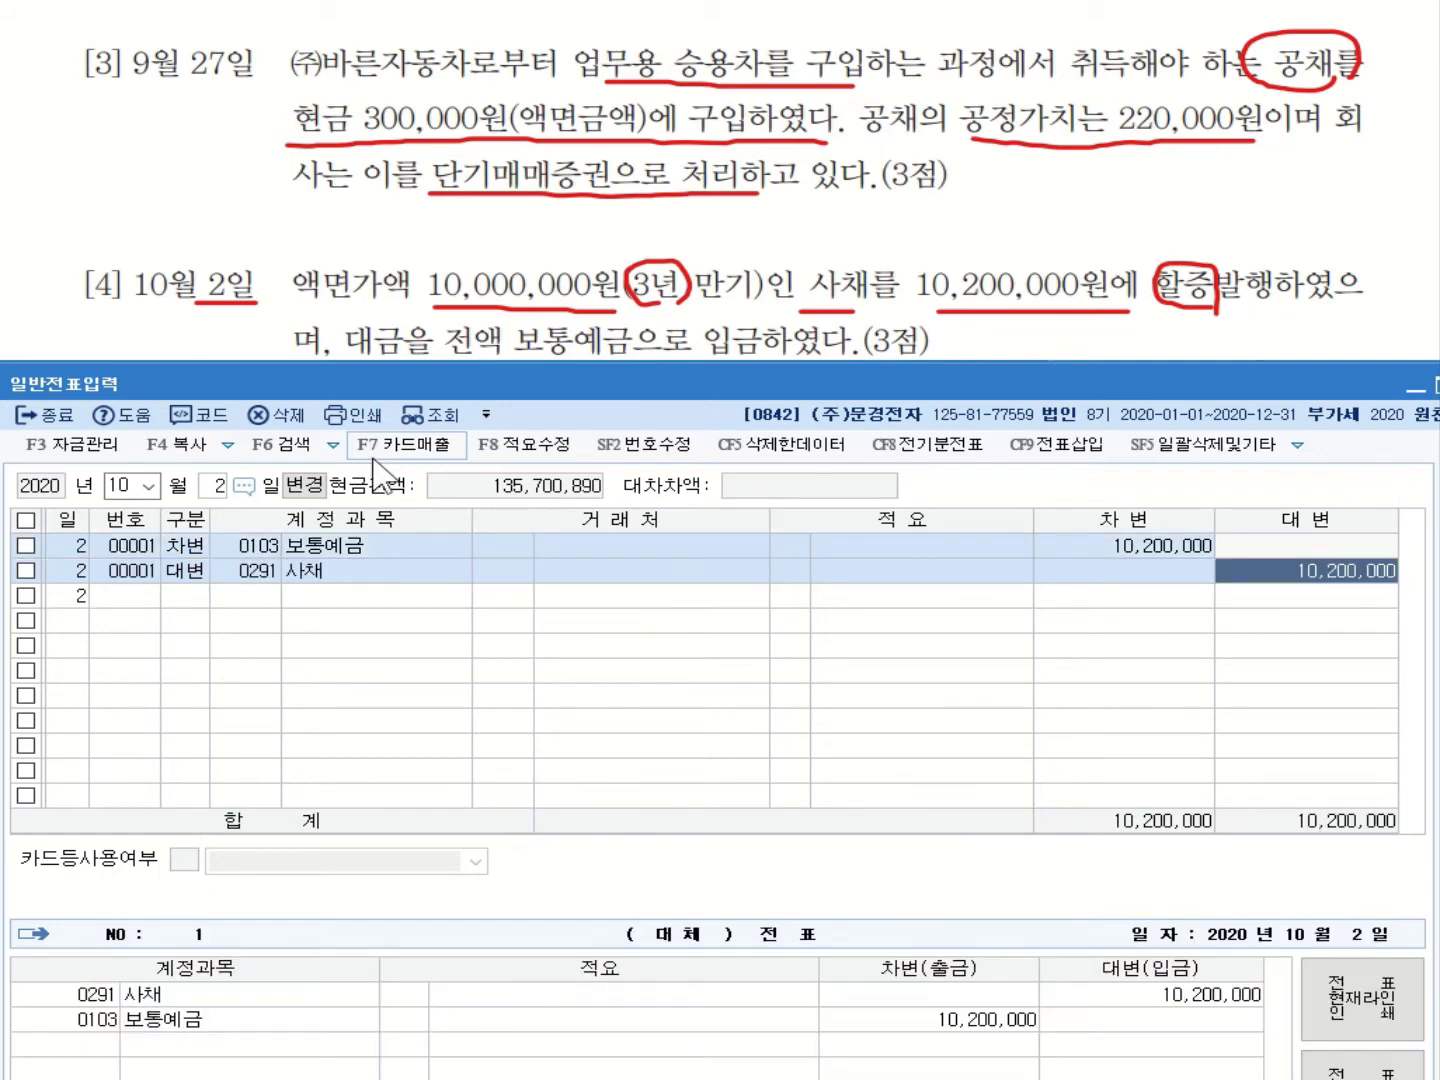
{"action": "type", "text": "10000000"}
{"action": "key", "text": "Return"}
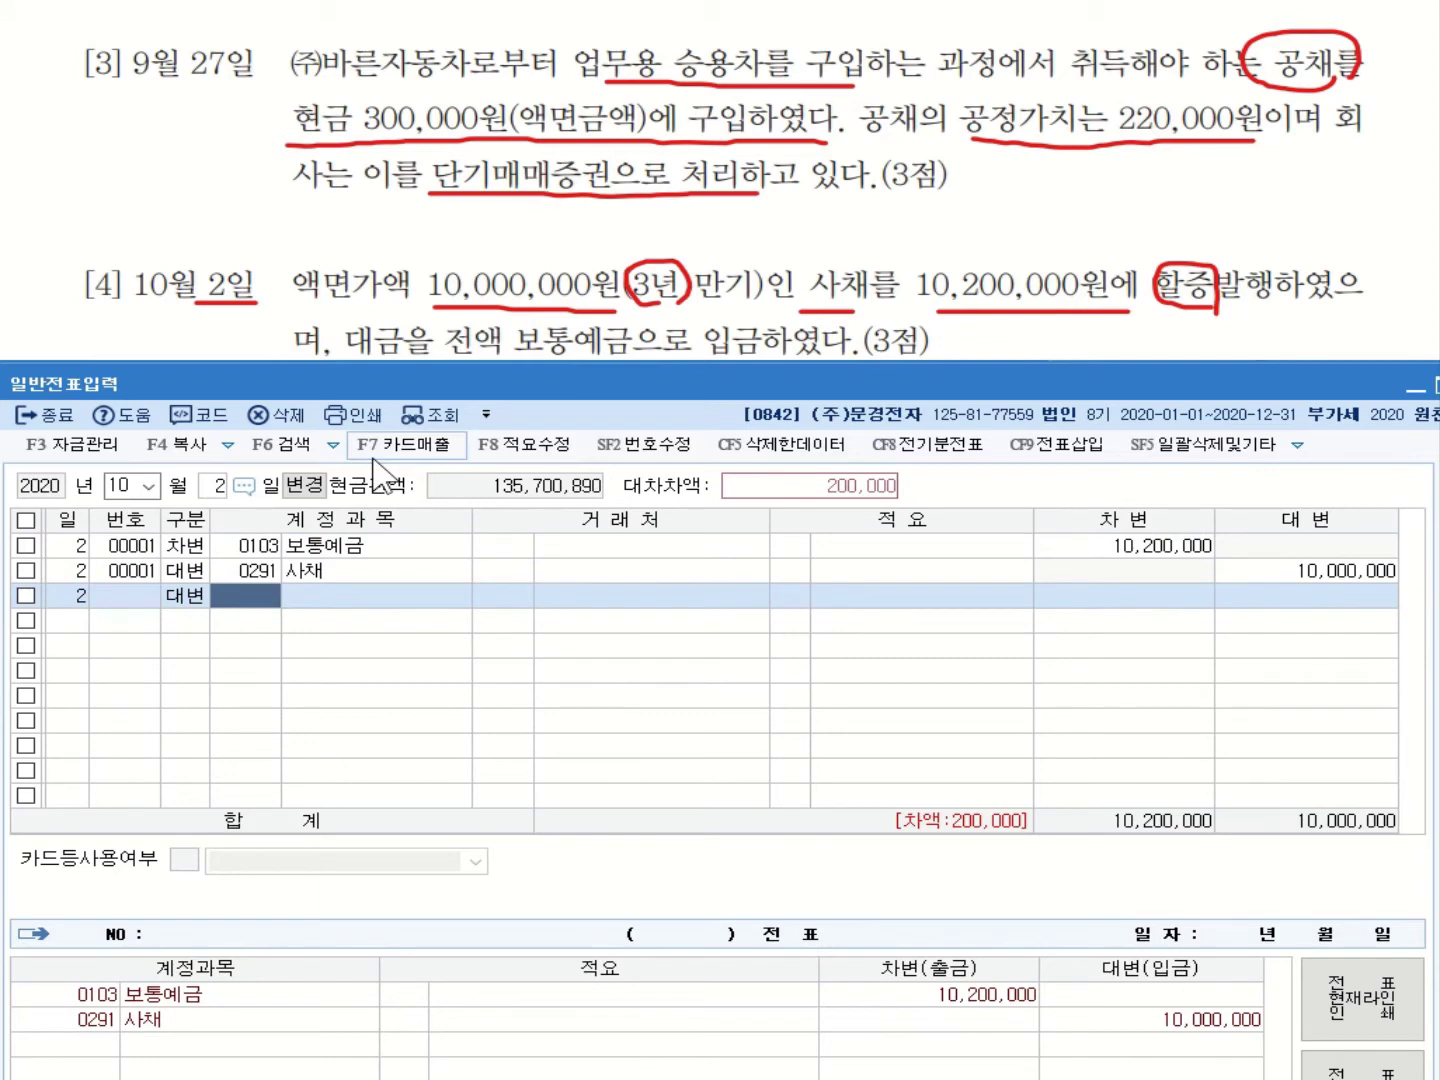
Add a second credit (대변) line for account 0313 사채할증발행차금 of 200,000 to balance the October 2 voucher.
{"action": "type", "text": "할ㅈ"}
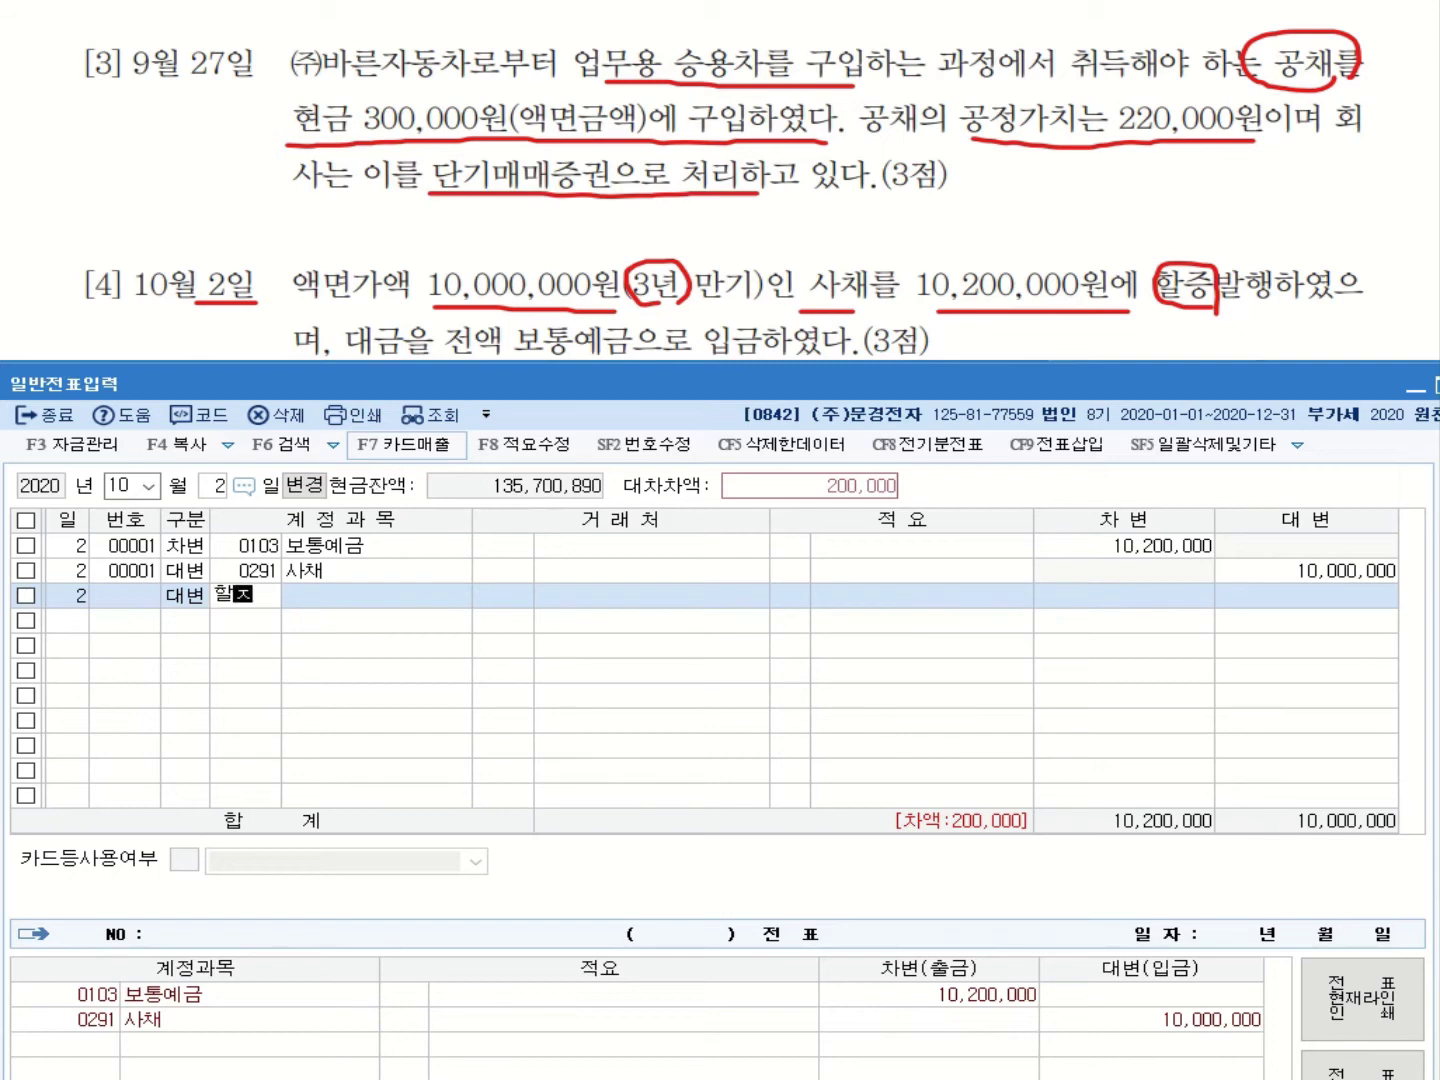
{"action": "type", "text": "ㅡㅇ"}
{"action": "key", "text": "Return"}
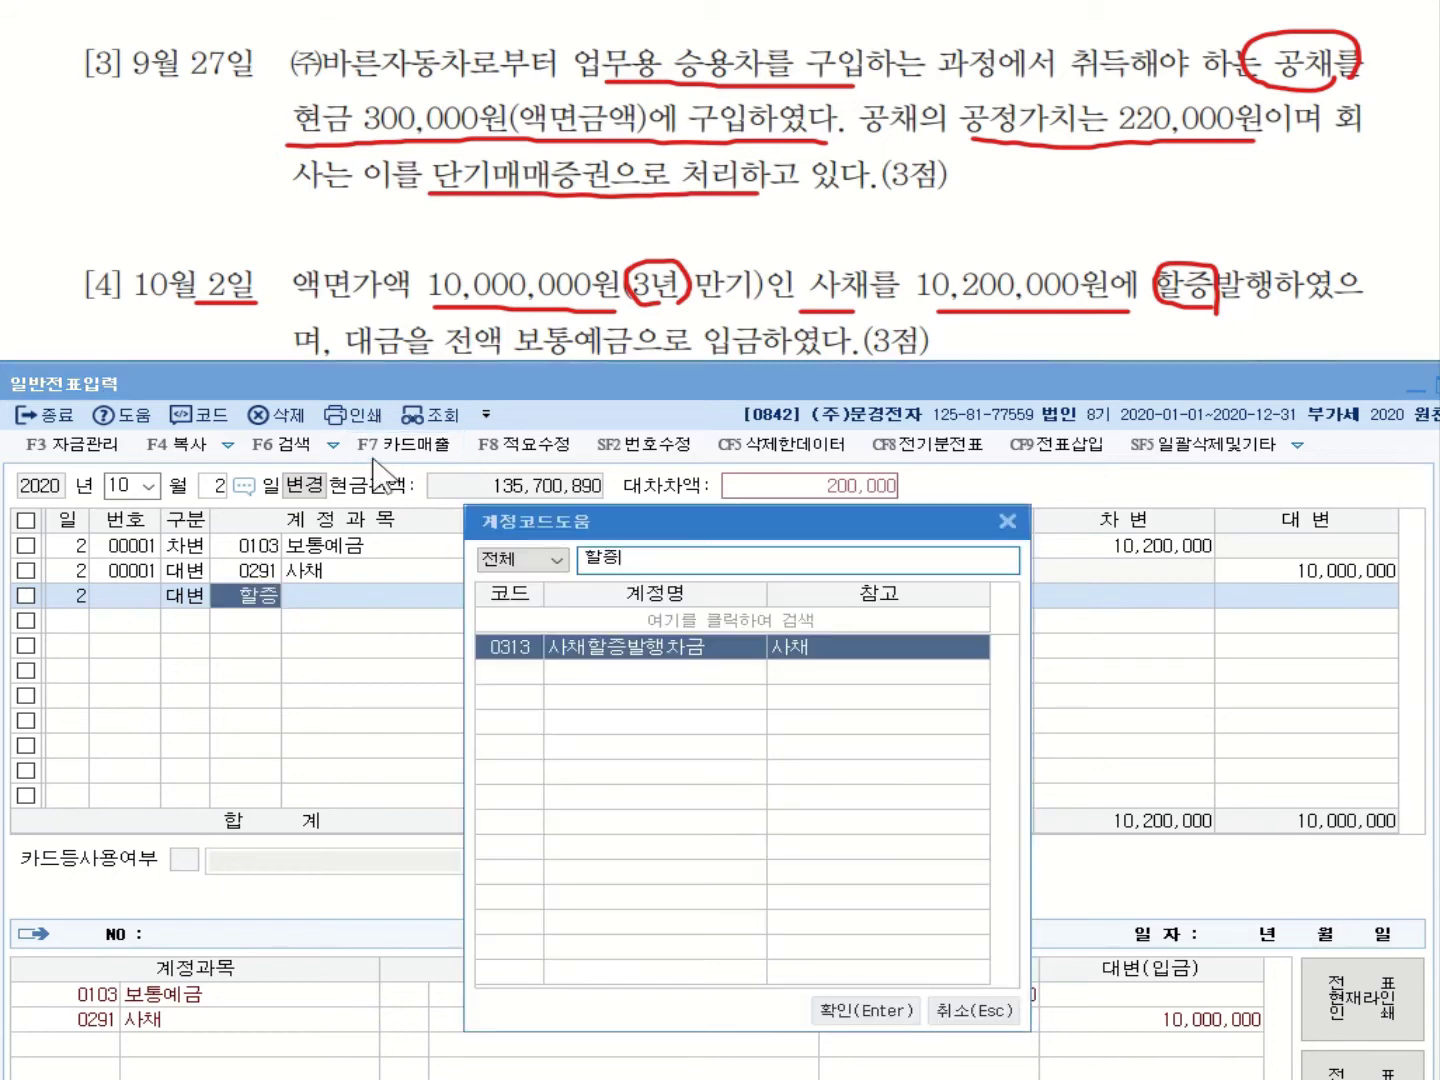
{"action": "double_click", "coordinate": [659, 648]}
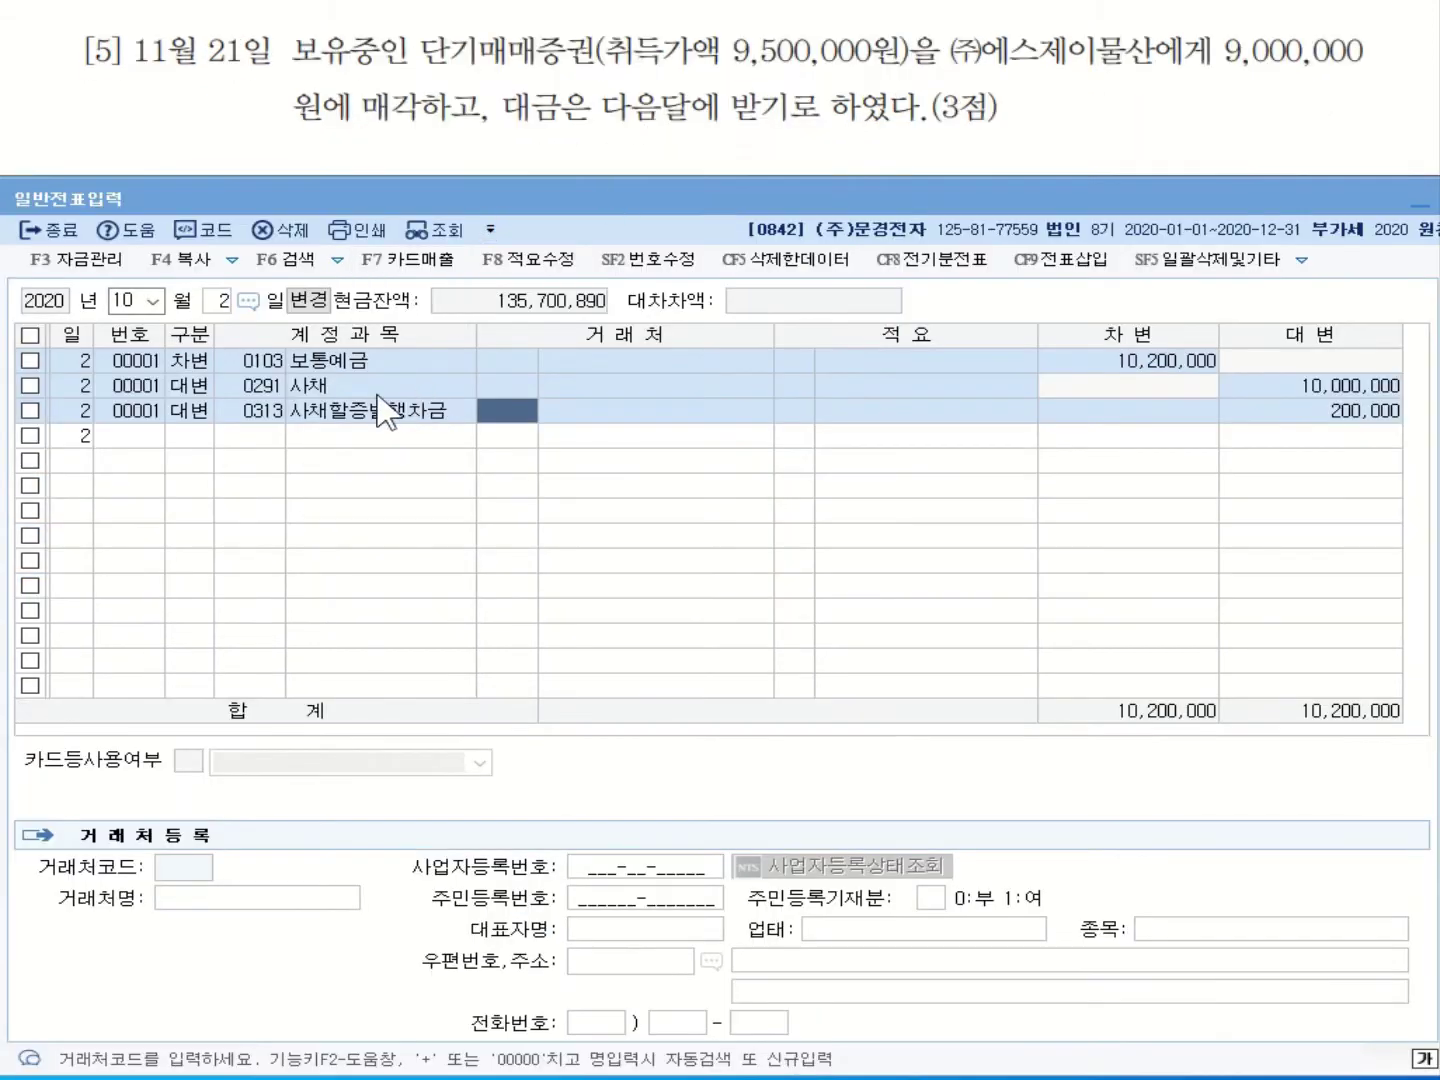
{"action": "left_click", "coordinate": [418, 380]}
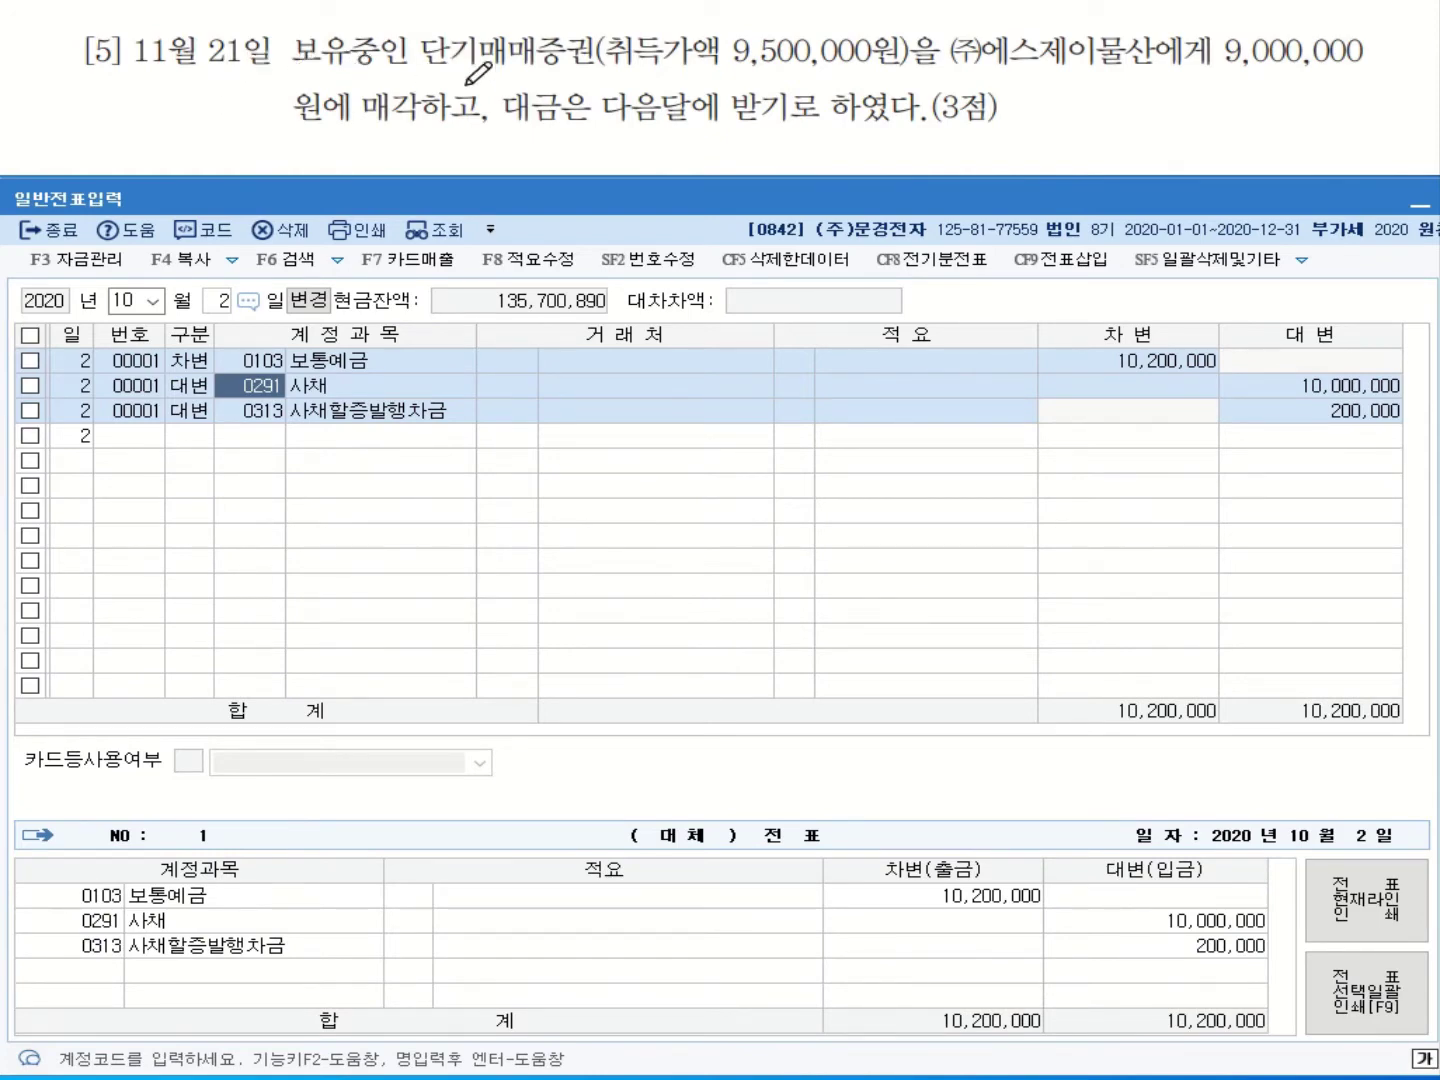
Underline transaction [5]'s acquisition cost 9,500,000원 and the deferred-payment wording 받기로 하였다 on the exam sheet.
{"action": "left_click_drag", "start_coordinate": [728, 68], "coordinate": [905, 74]}
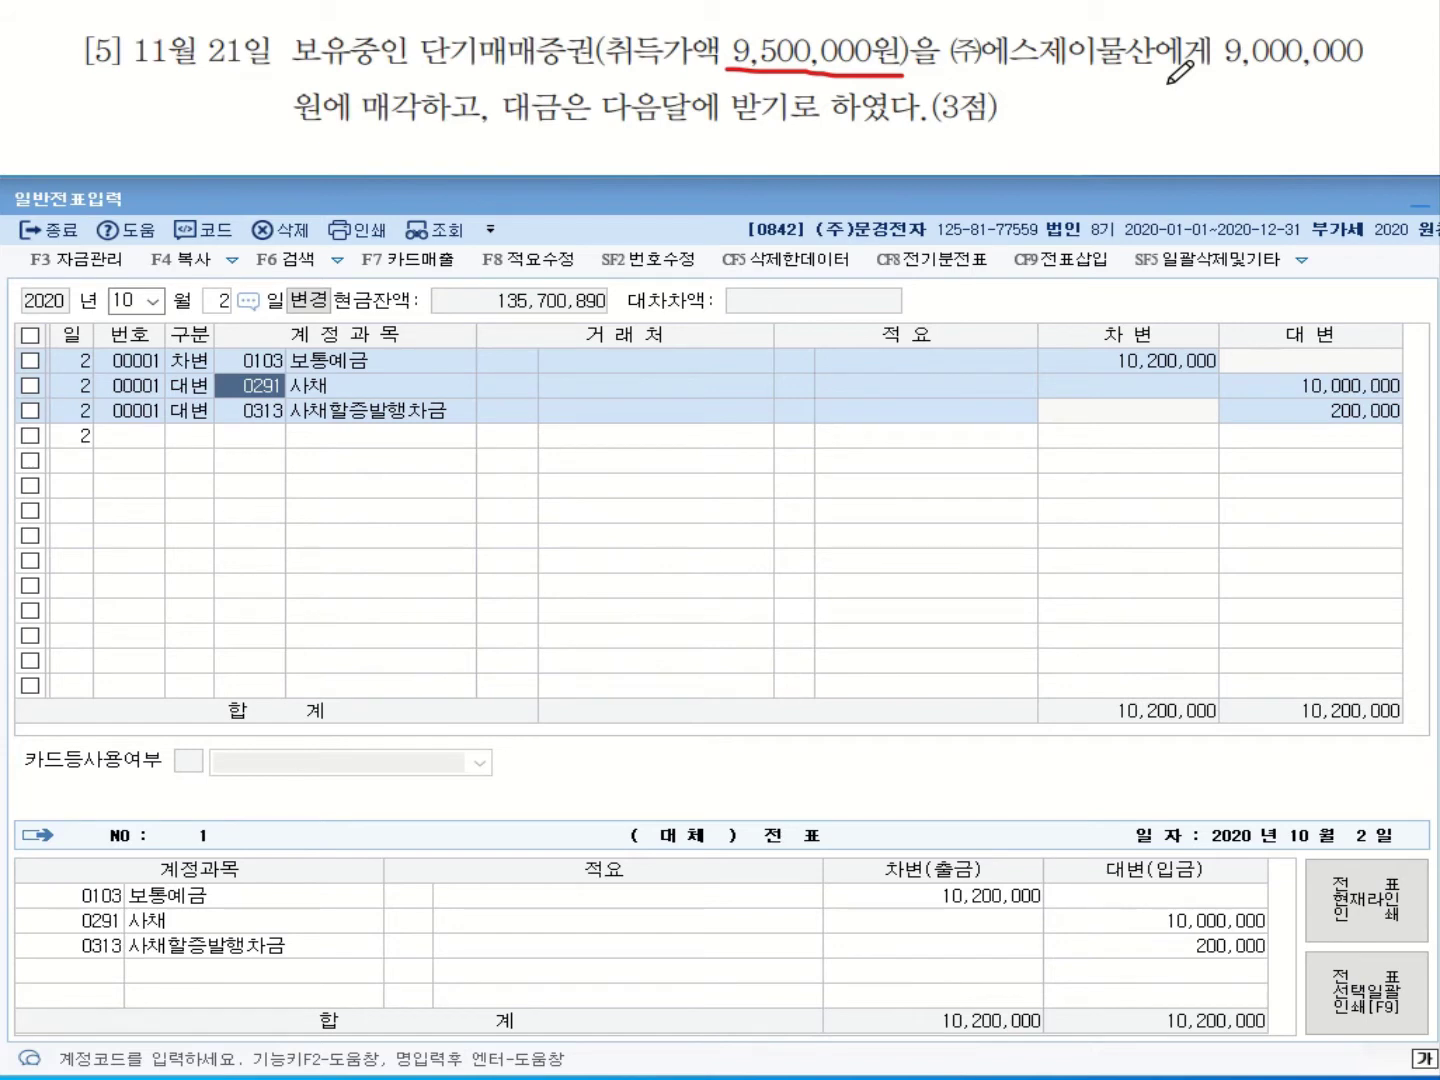
{"action": "left_click_drag", "start_coordinate": [773, 127], "coordinate": [878, 127]}
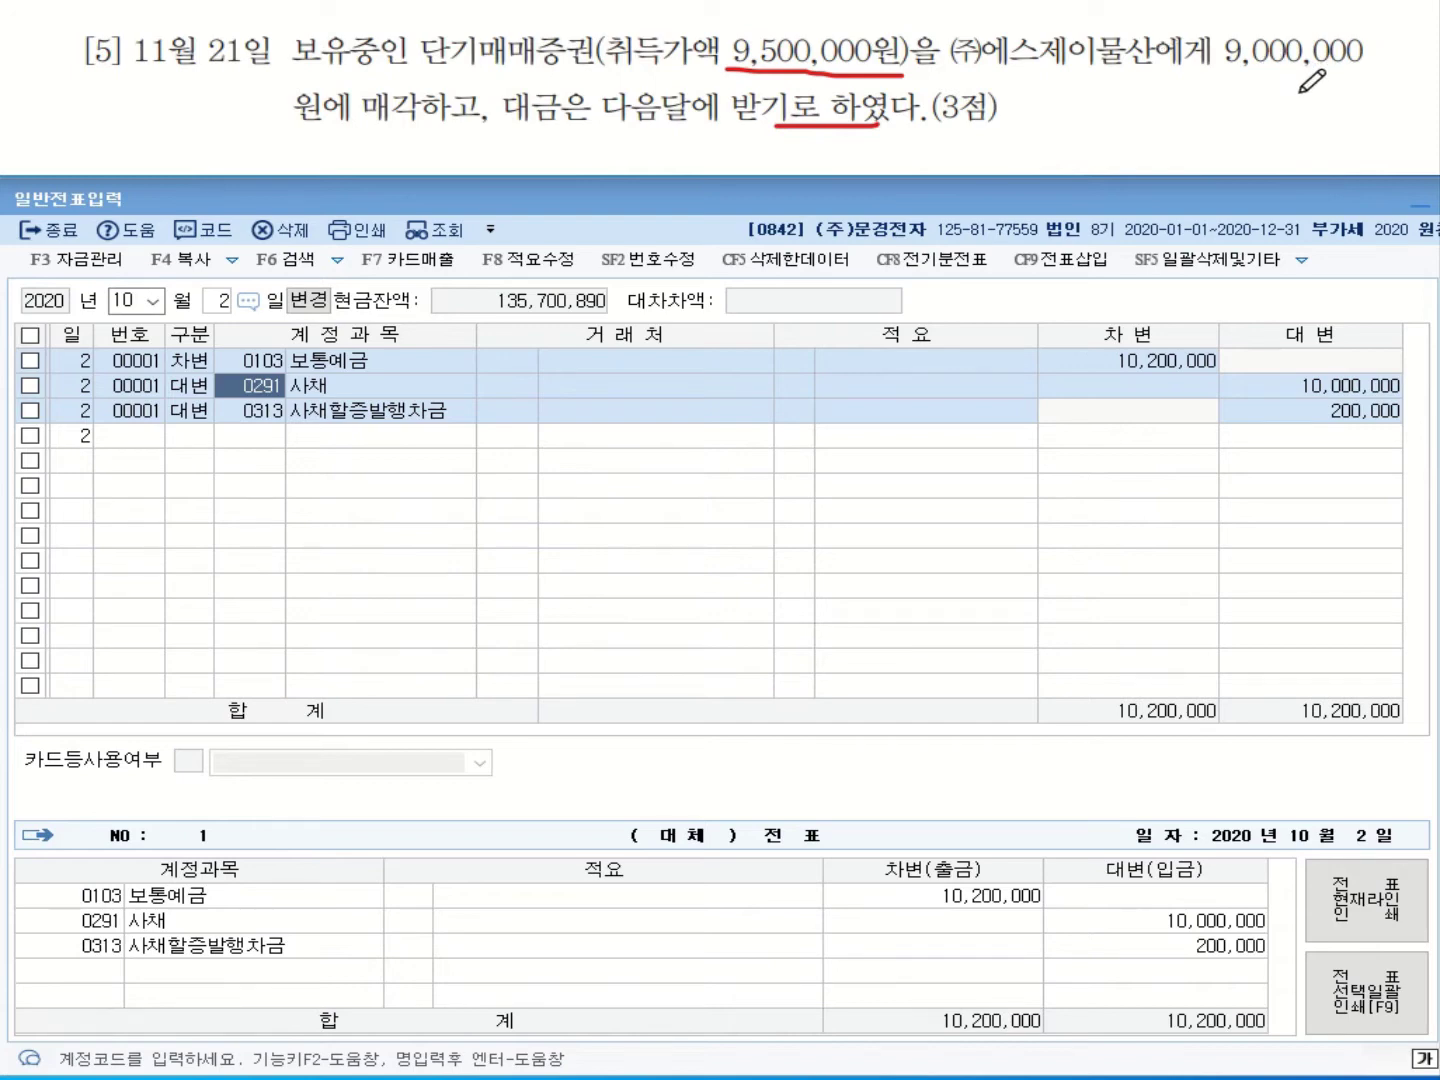
Set the voucher date to November 21, 2020 for transaction [5].
{"action": "left_click", "coordinate": [128, 300]}
{"action": "left_click", "coordinate": [152, 300]}
{"action": "left_click", "coordinate": [151, 505]}
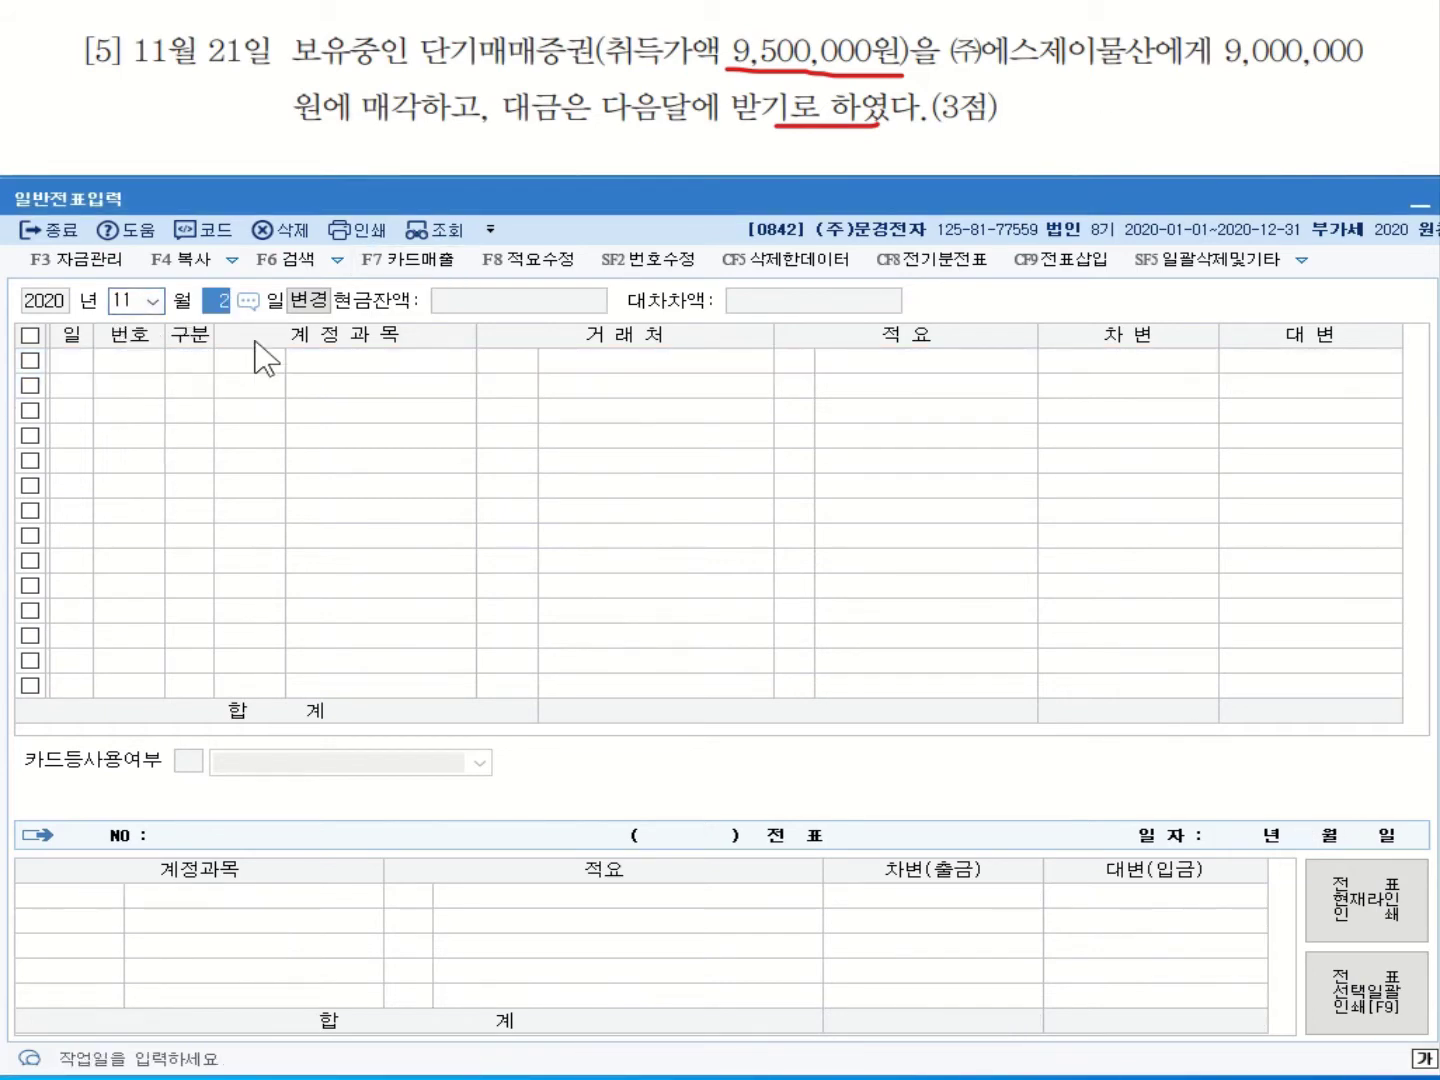
{"action": "type", "text": "21"}
{"action": "key", "text": "Return"}
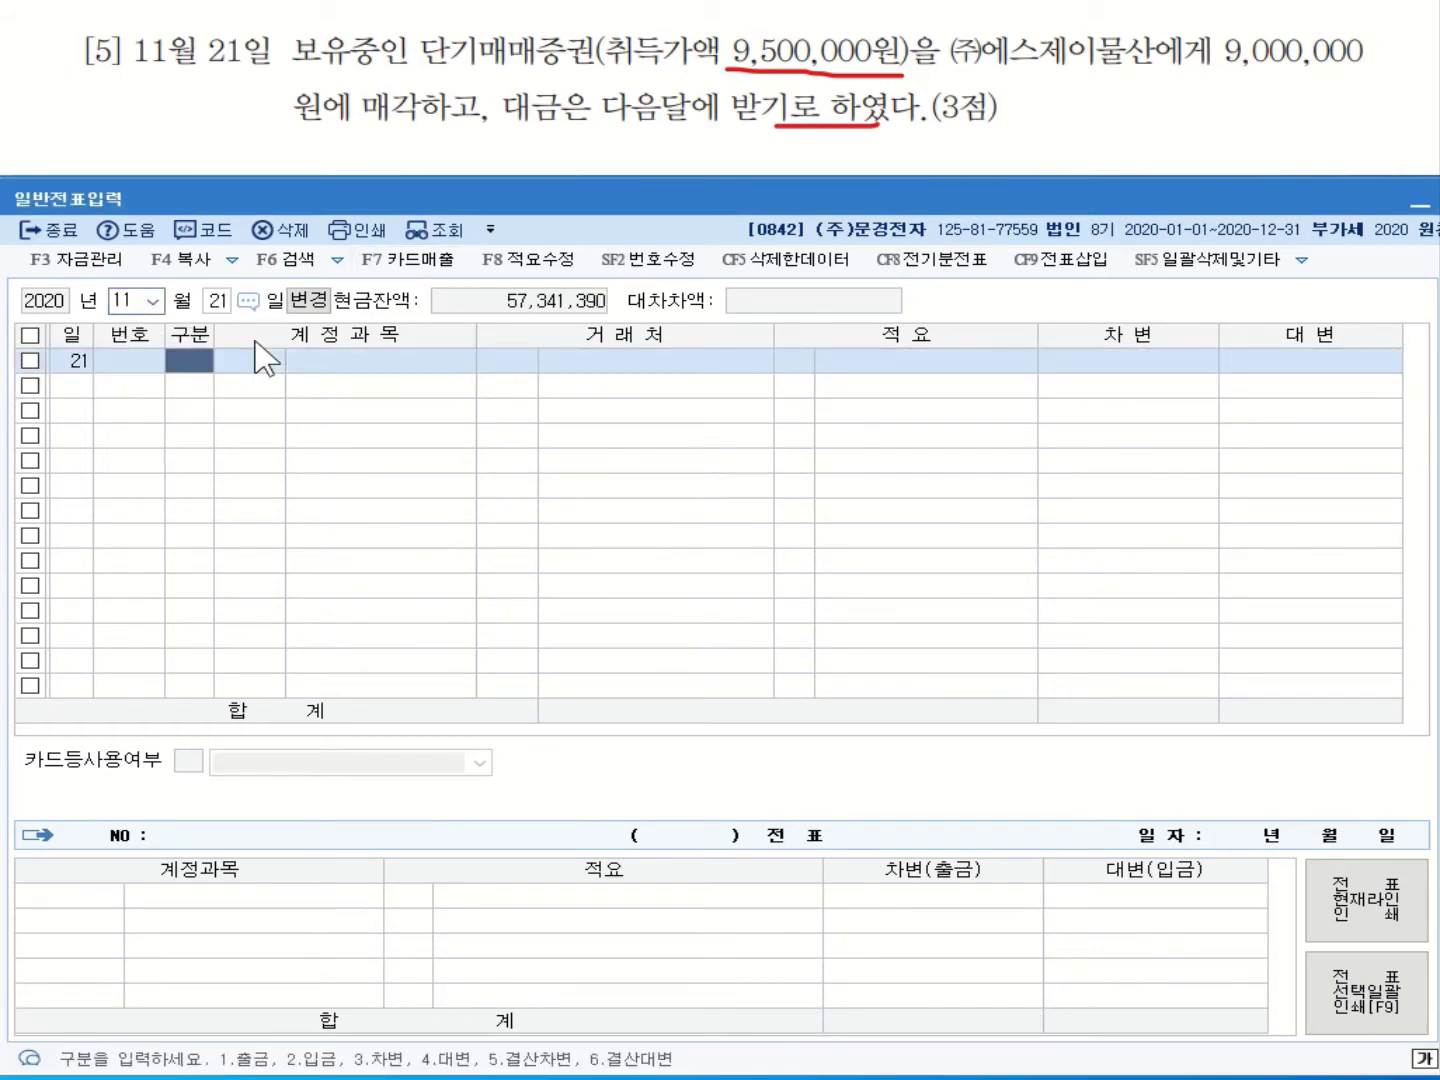
Add a credit (대변) line for account 0107 단기매매증권 with an amount of 9,500,000 and no 거래처.
{"action": "type", "text": "4"}
{"action": "key", "text": "Return"}
{"action": "type", "text": "단ㄱ"}
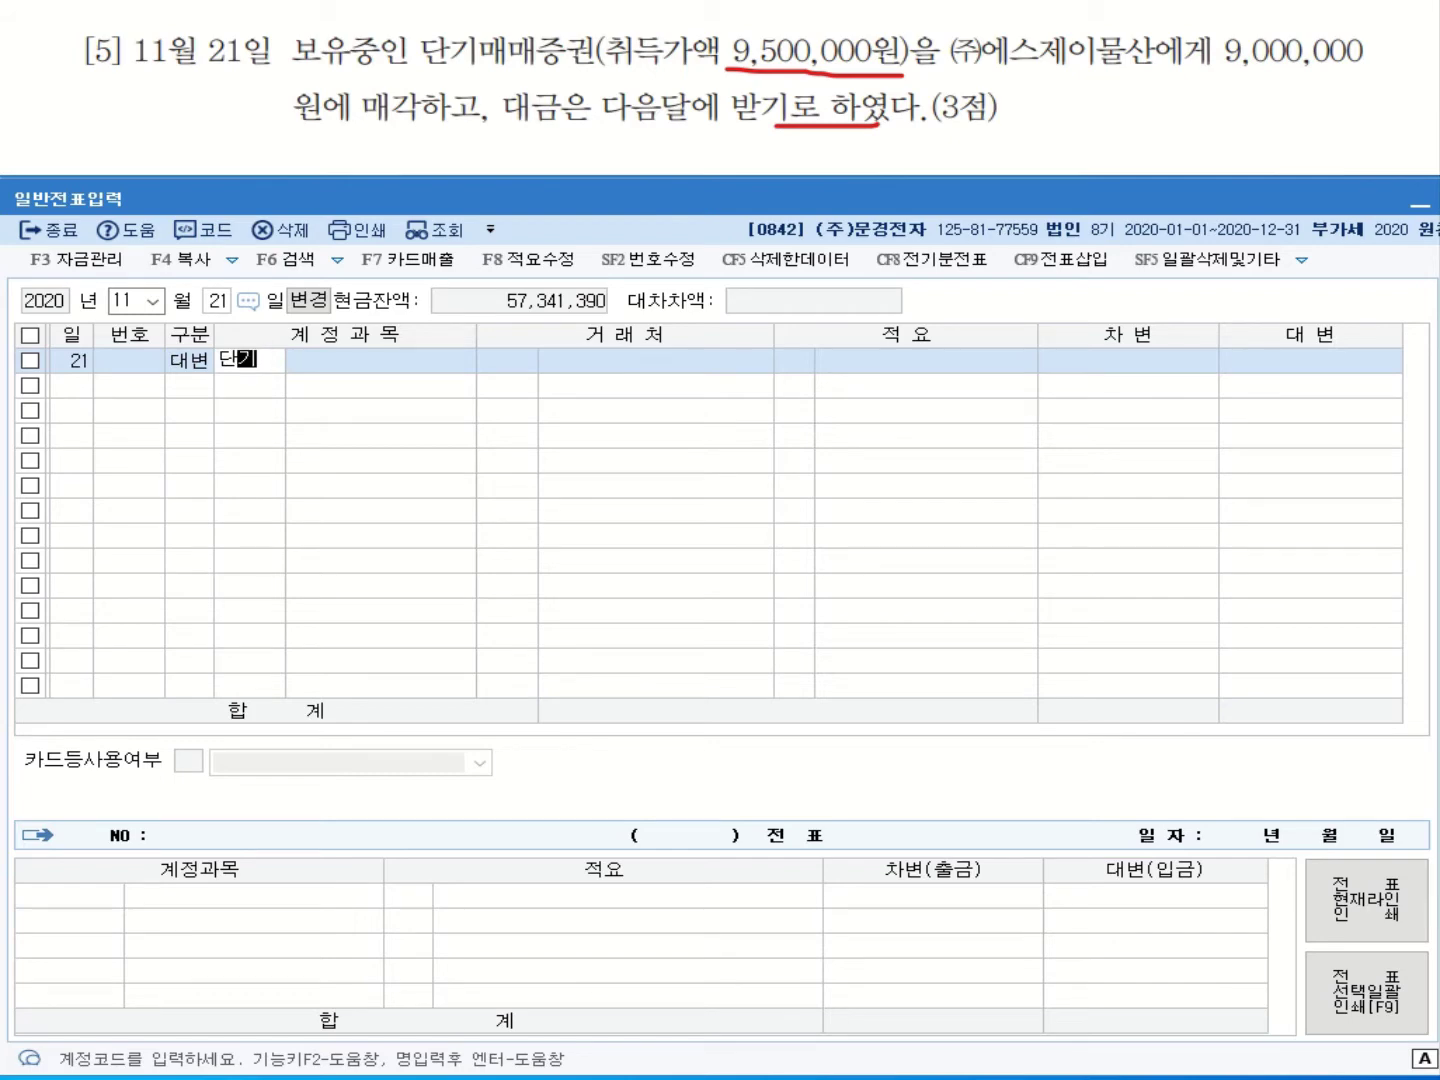
{"action": "type", "text": "ㅣ"}
{"action": "key", "text": "Return"}
{"action": "key", "text": "Return"}
{"action": "key", "text": "Return"}
{"action": "key", "text": "Return"}
{"action": "key", "text": "Return"}
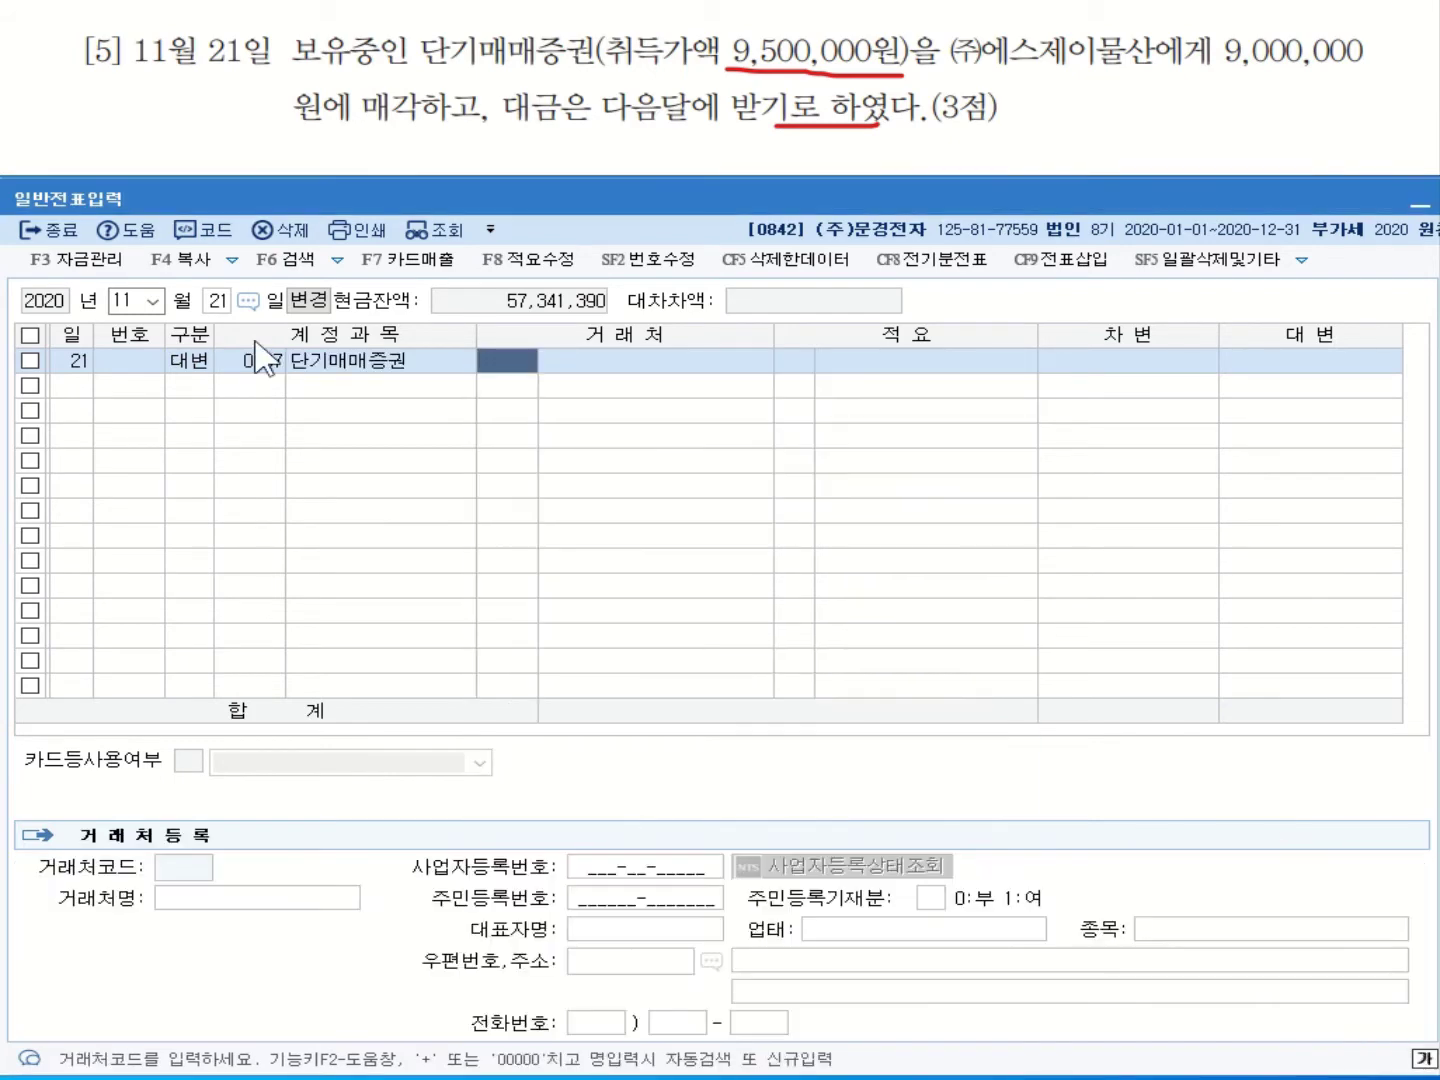
{"action": "type", "text": "9500000"}
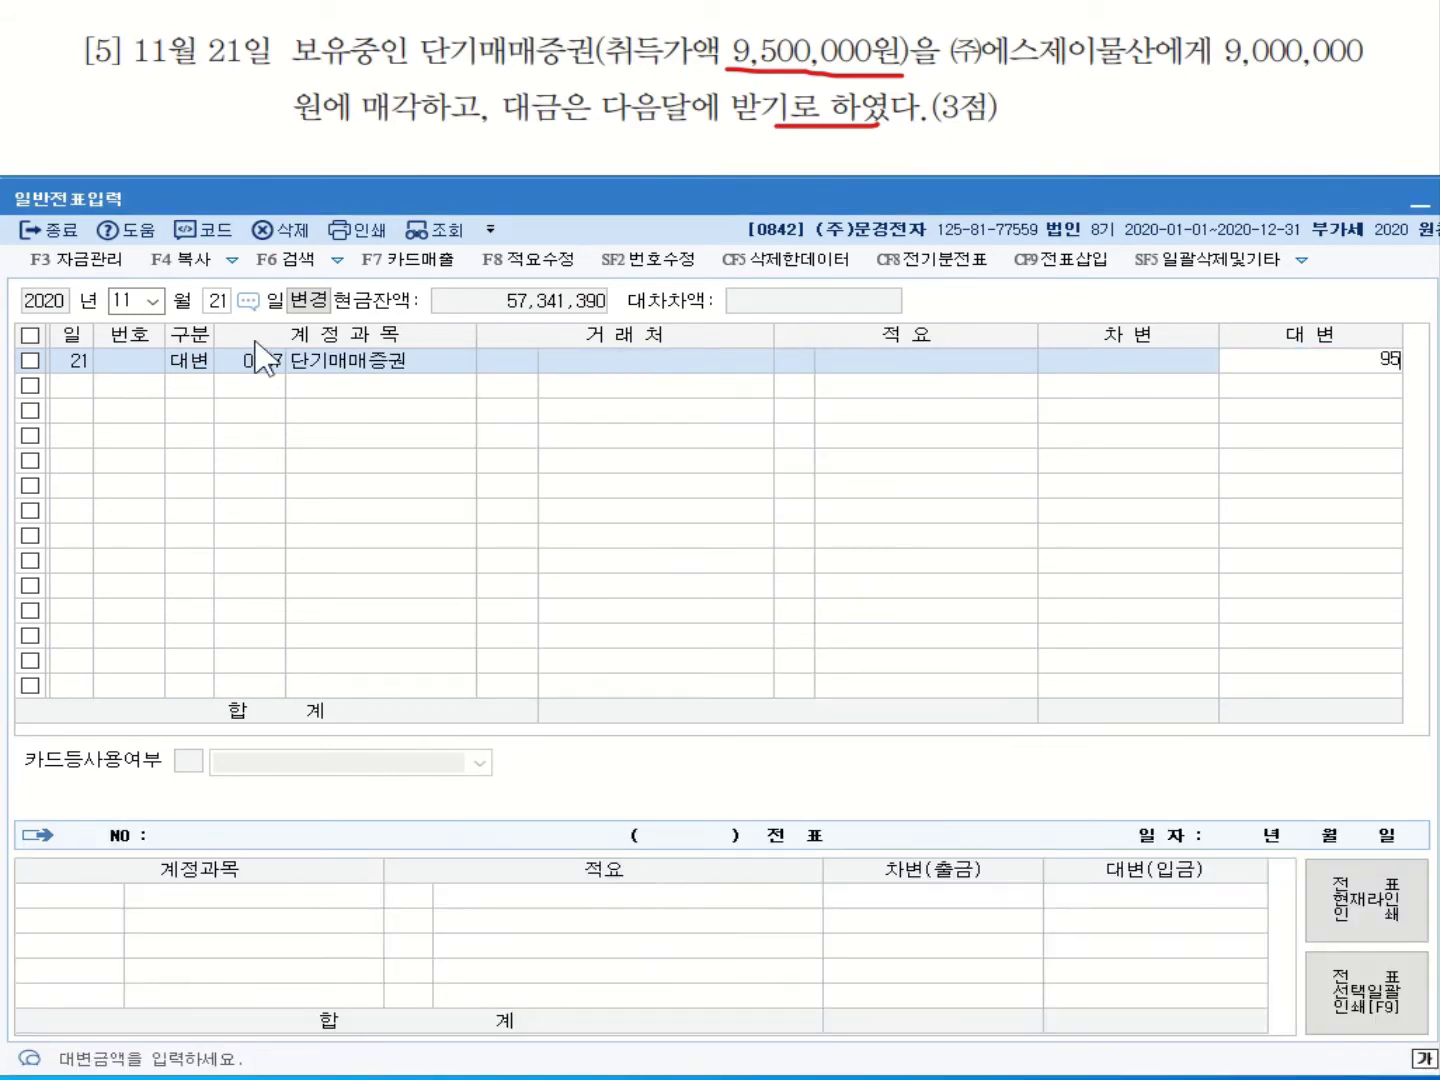
{"action": "key", "text": "Return"}
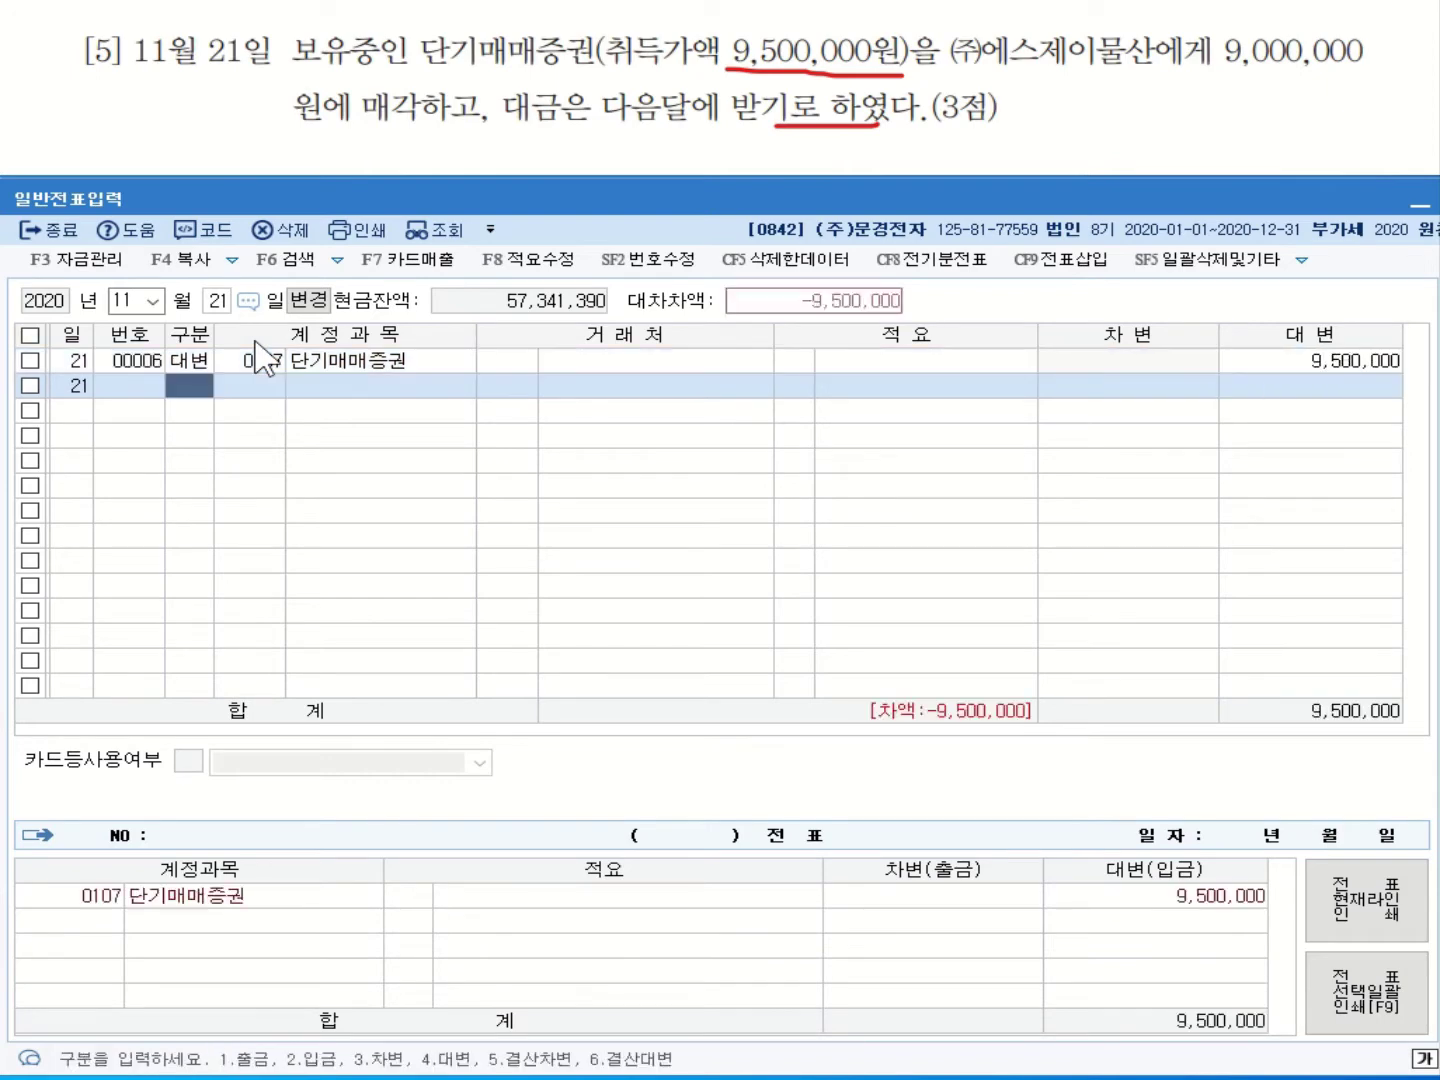
Add a debit (차변) line for account 0120 미수금 with 거래처 00233 (주)에스제이물산 and an amount of 9,000,000.
{"action": "type", "text": "3"}
{"action": "key", "text": "Return"}
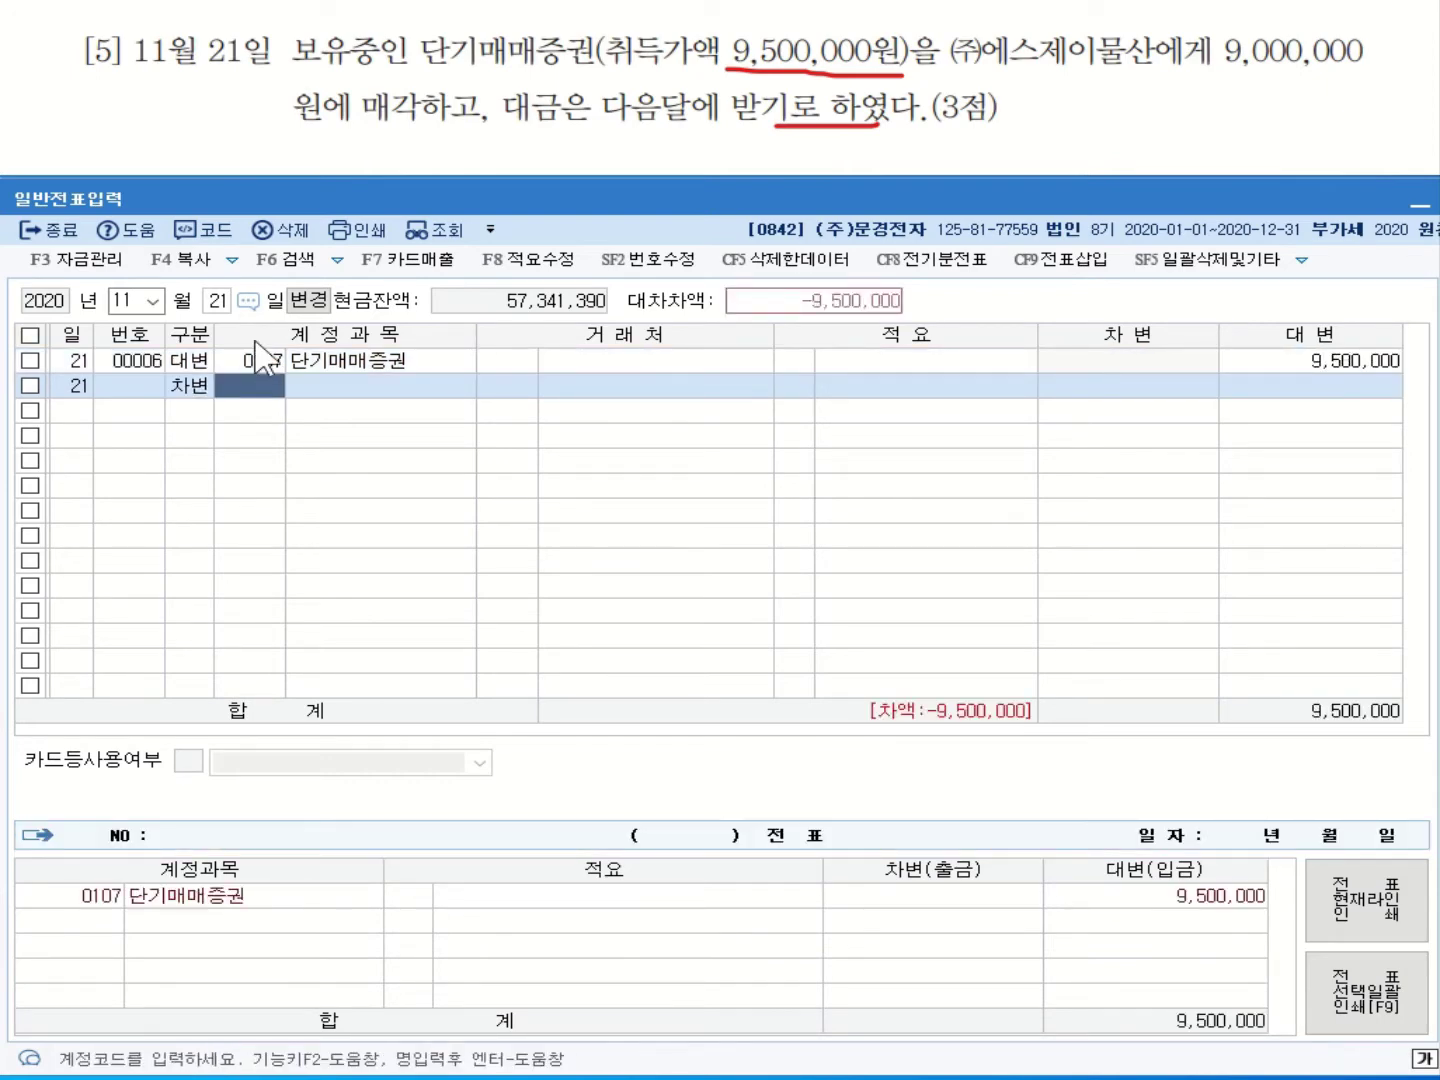
{"action": "type", "text": "120"}
{"action": "key", "text": "Return"}
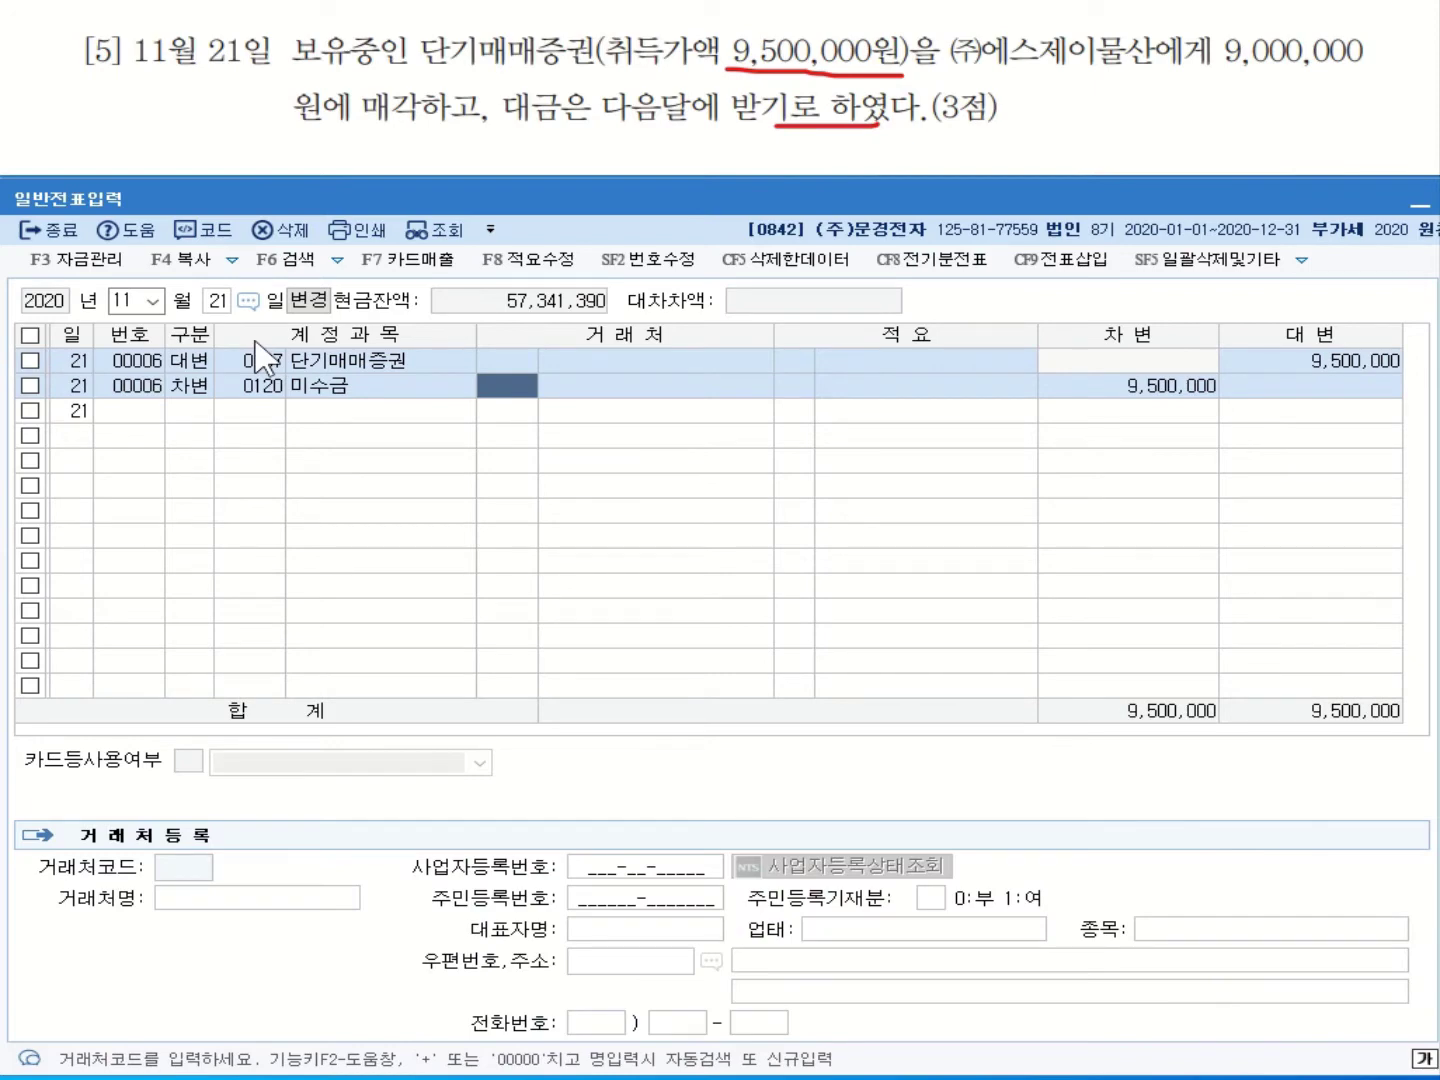
{"action": "type", "text": "에스"}
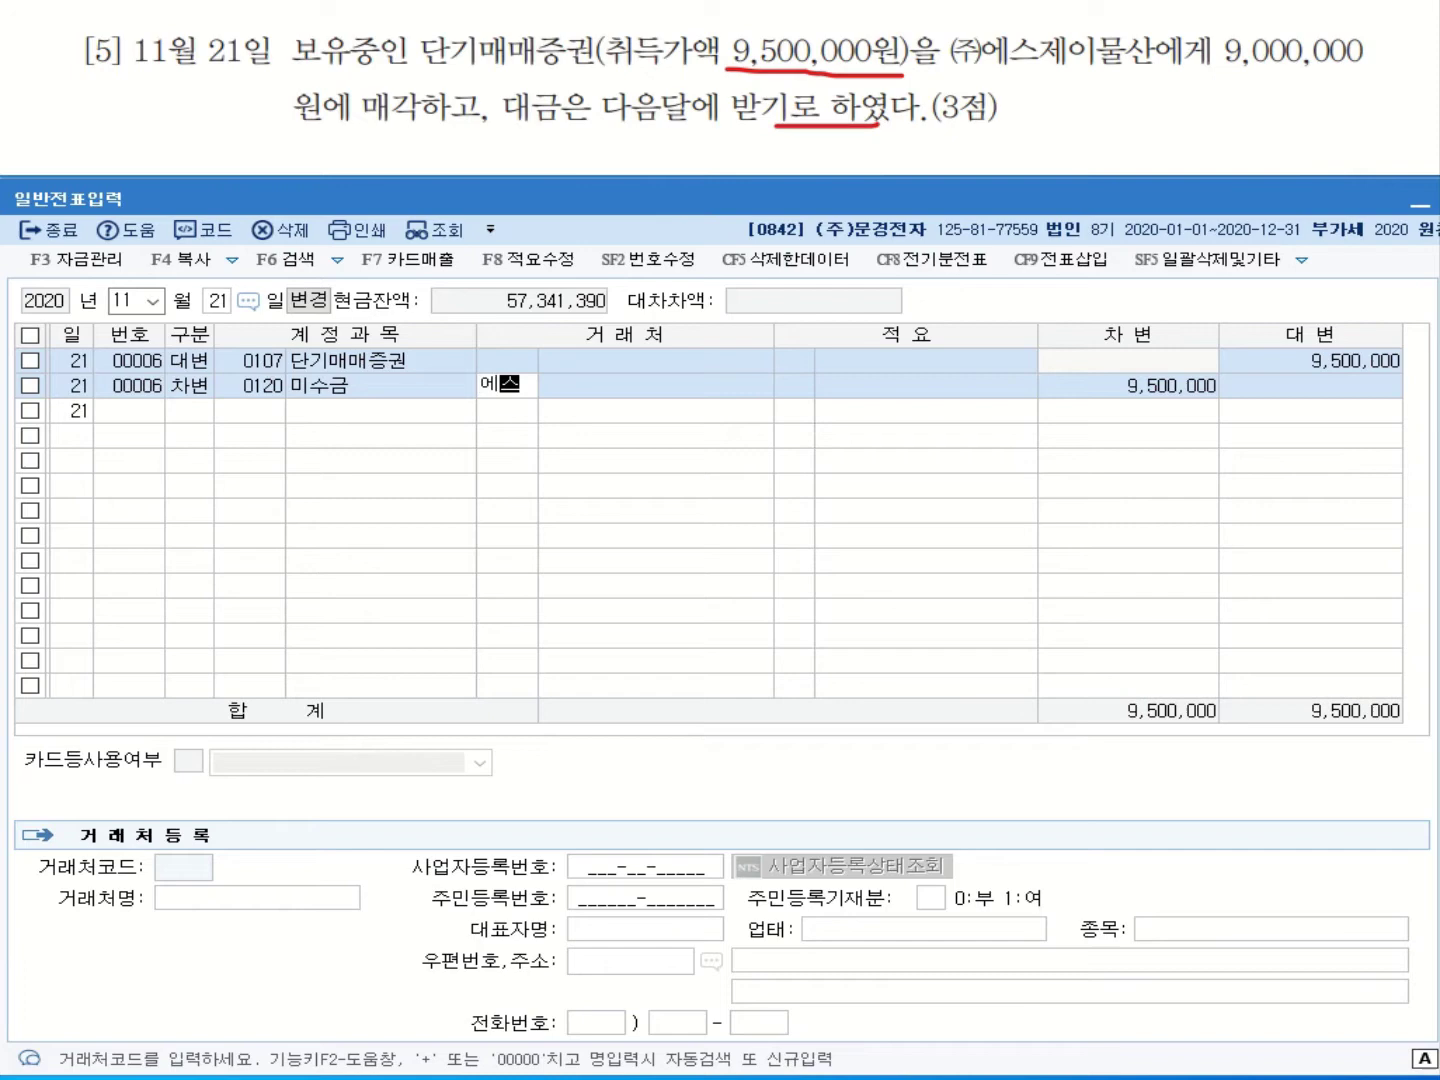
{"action": "key", "text": "Return"}
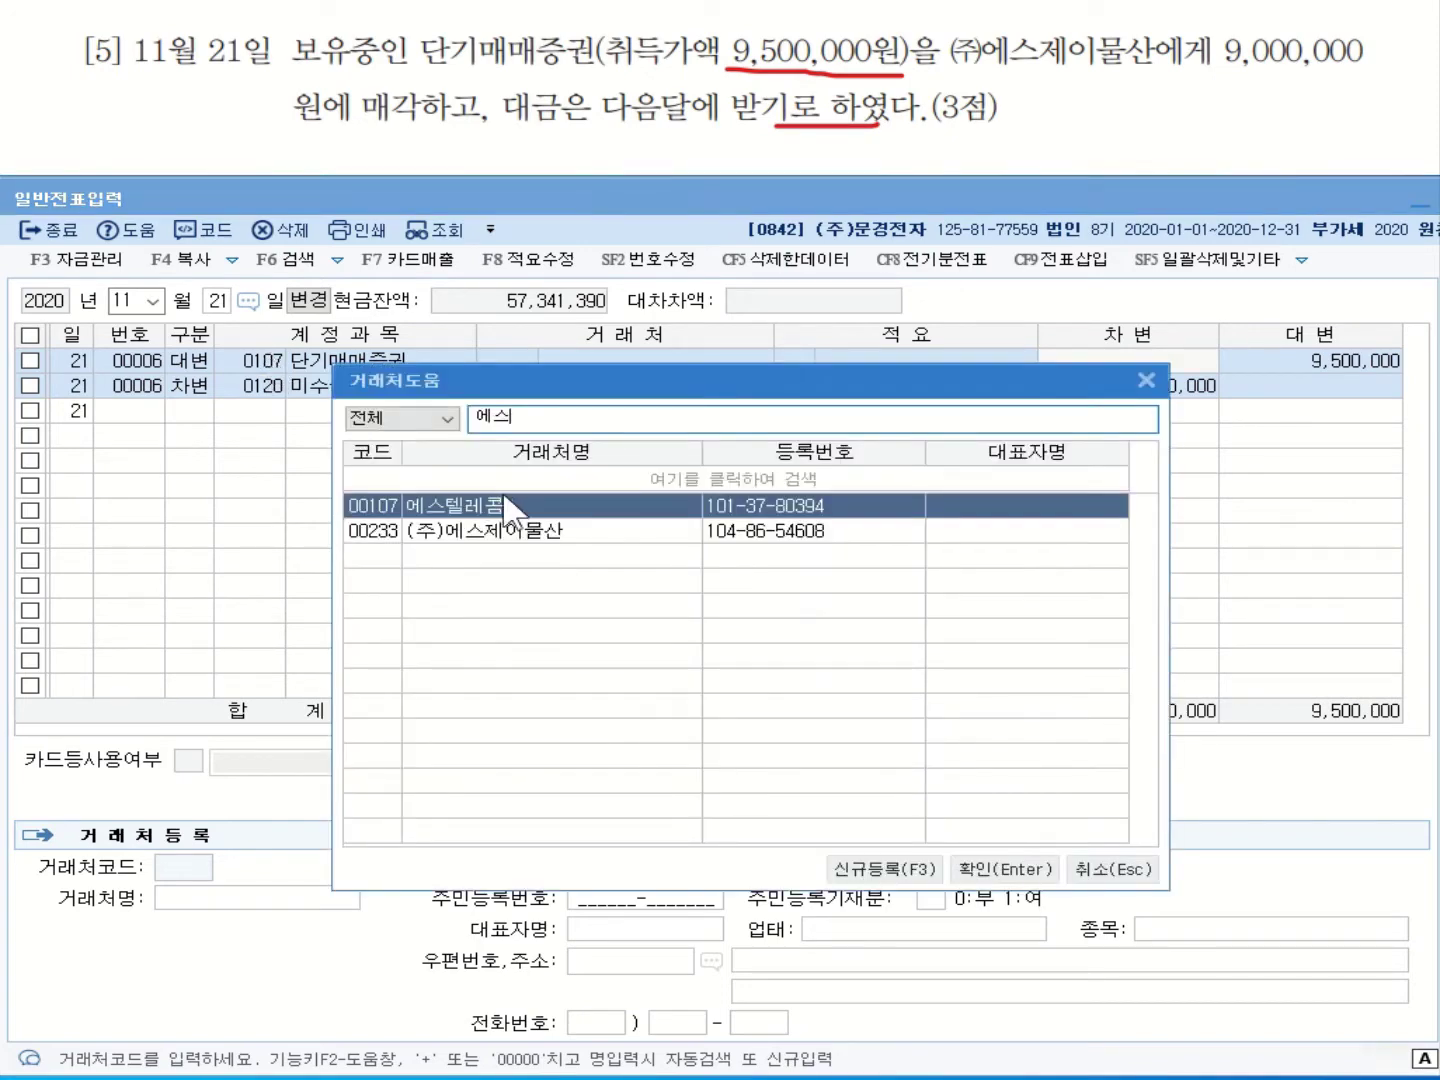
{"action": "double_click", "coordinate": [522, 533]}
{"action": "key", "text": "Return"}
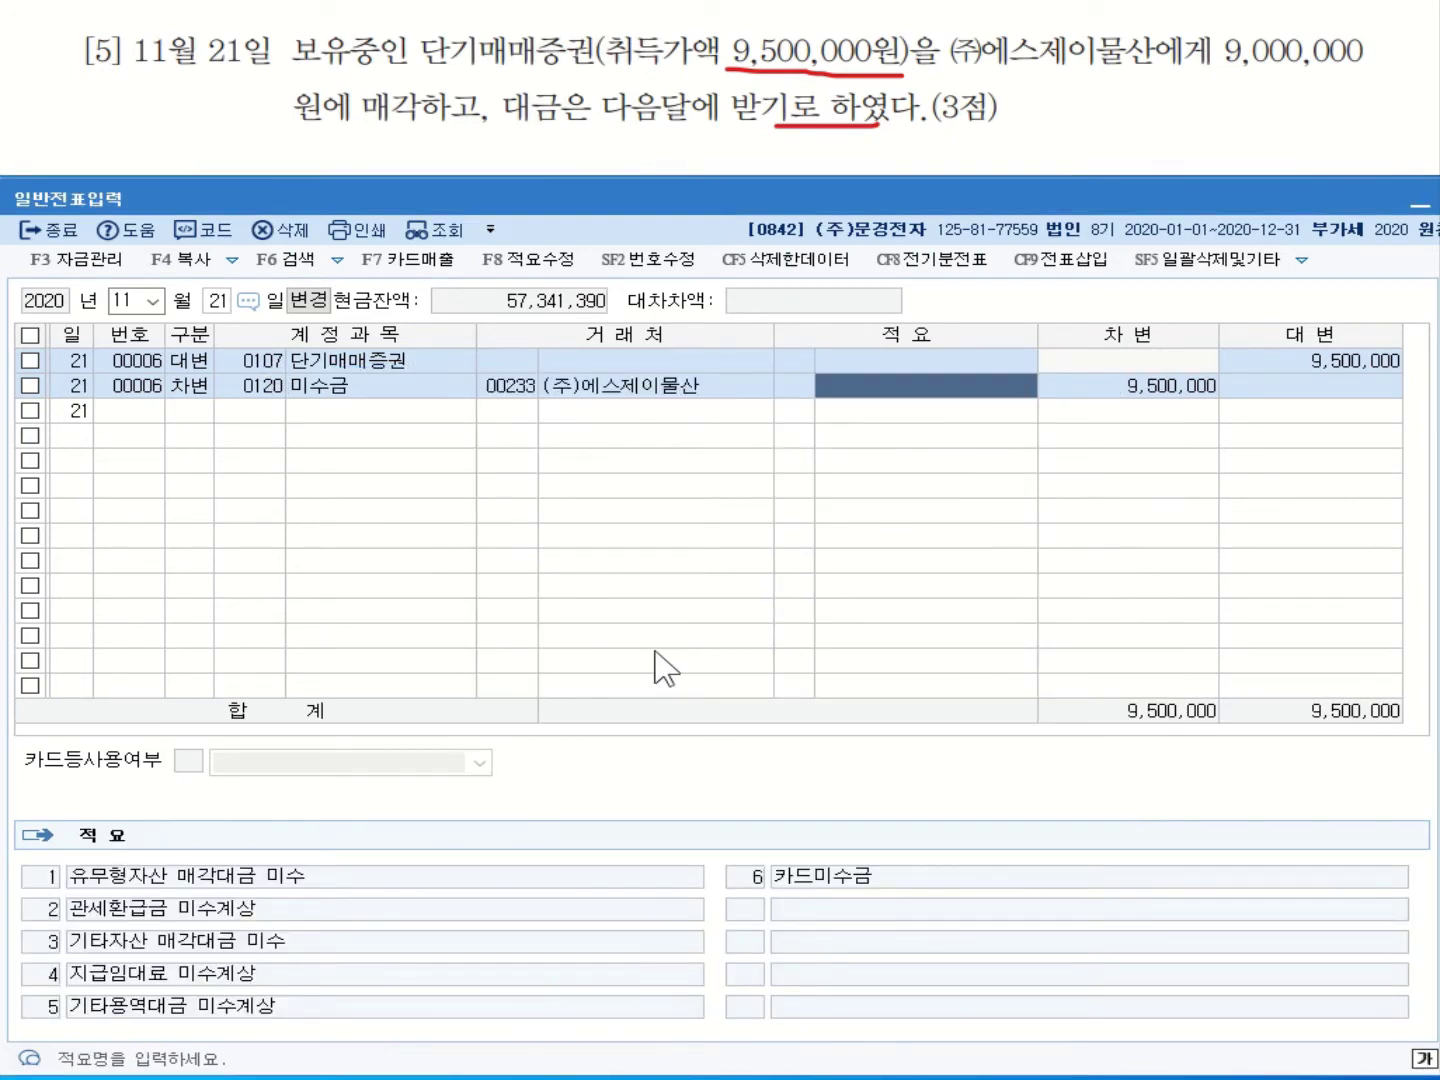
{"action": "key", "text": "Return"}
{"action": "type", "text": "9000000"}
{"action": "key", "text": "Return"}
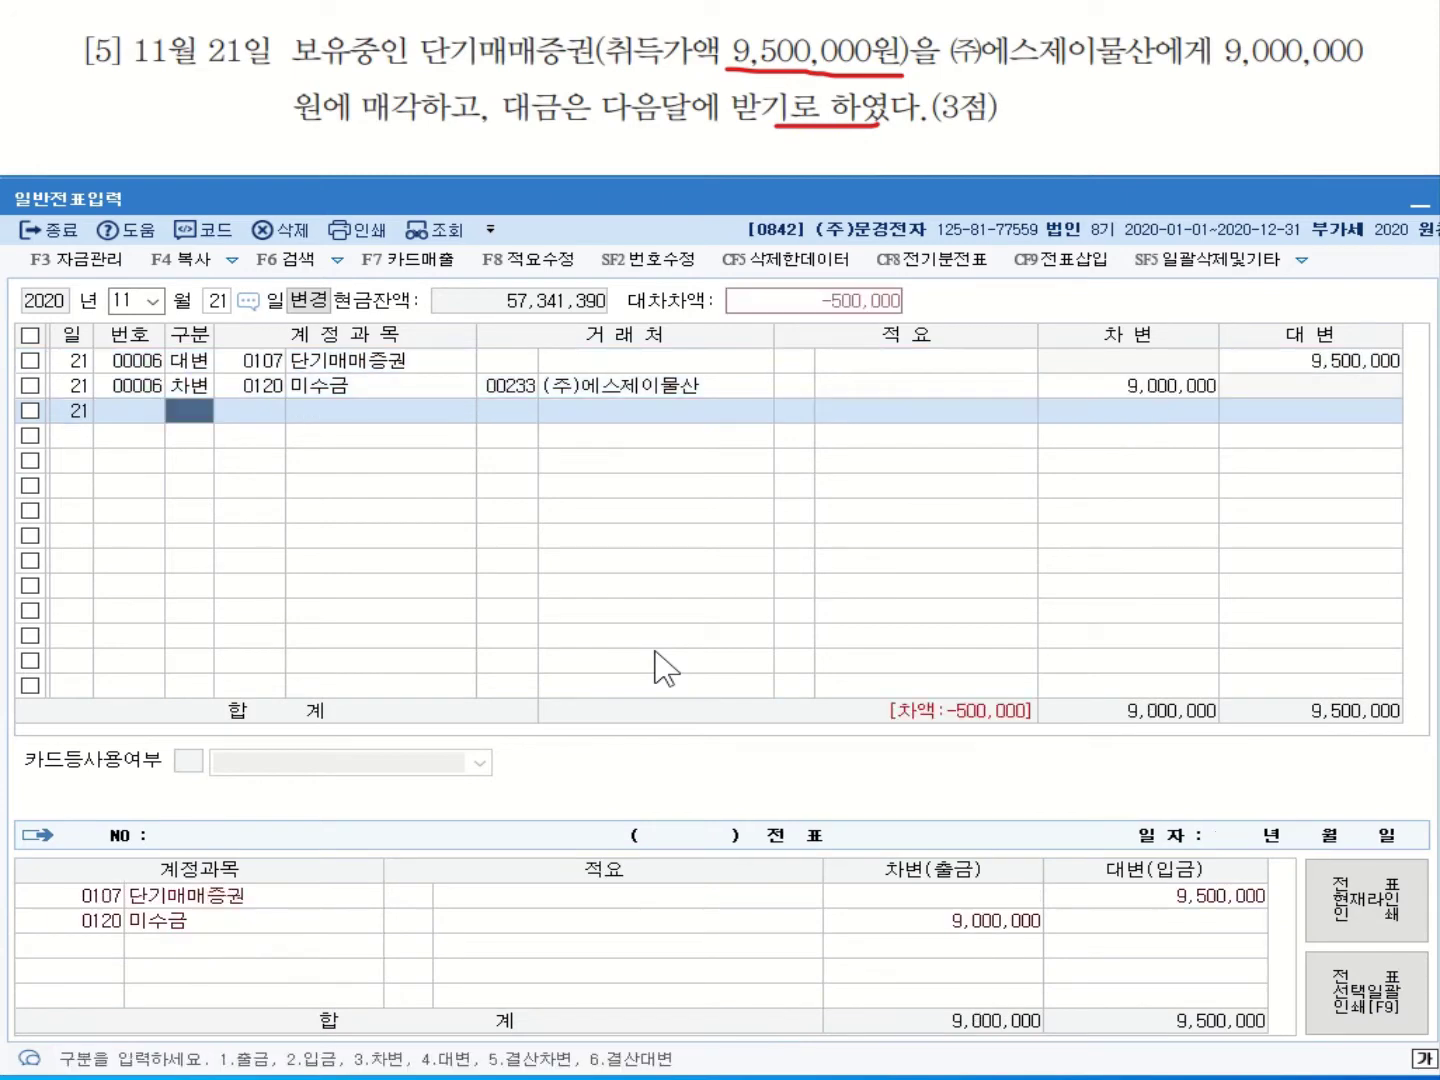
Add a second debit (차변) line for account 0958 단기매매증권처분손실 of 500,000 with no 거래처 to balance the November 21 voucher.
{"action": "type", "text": "3"}
{"action": "key", "text": "Return"}
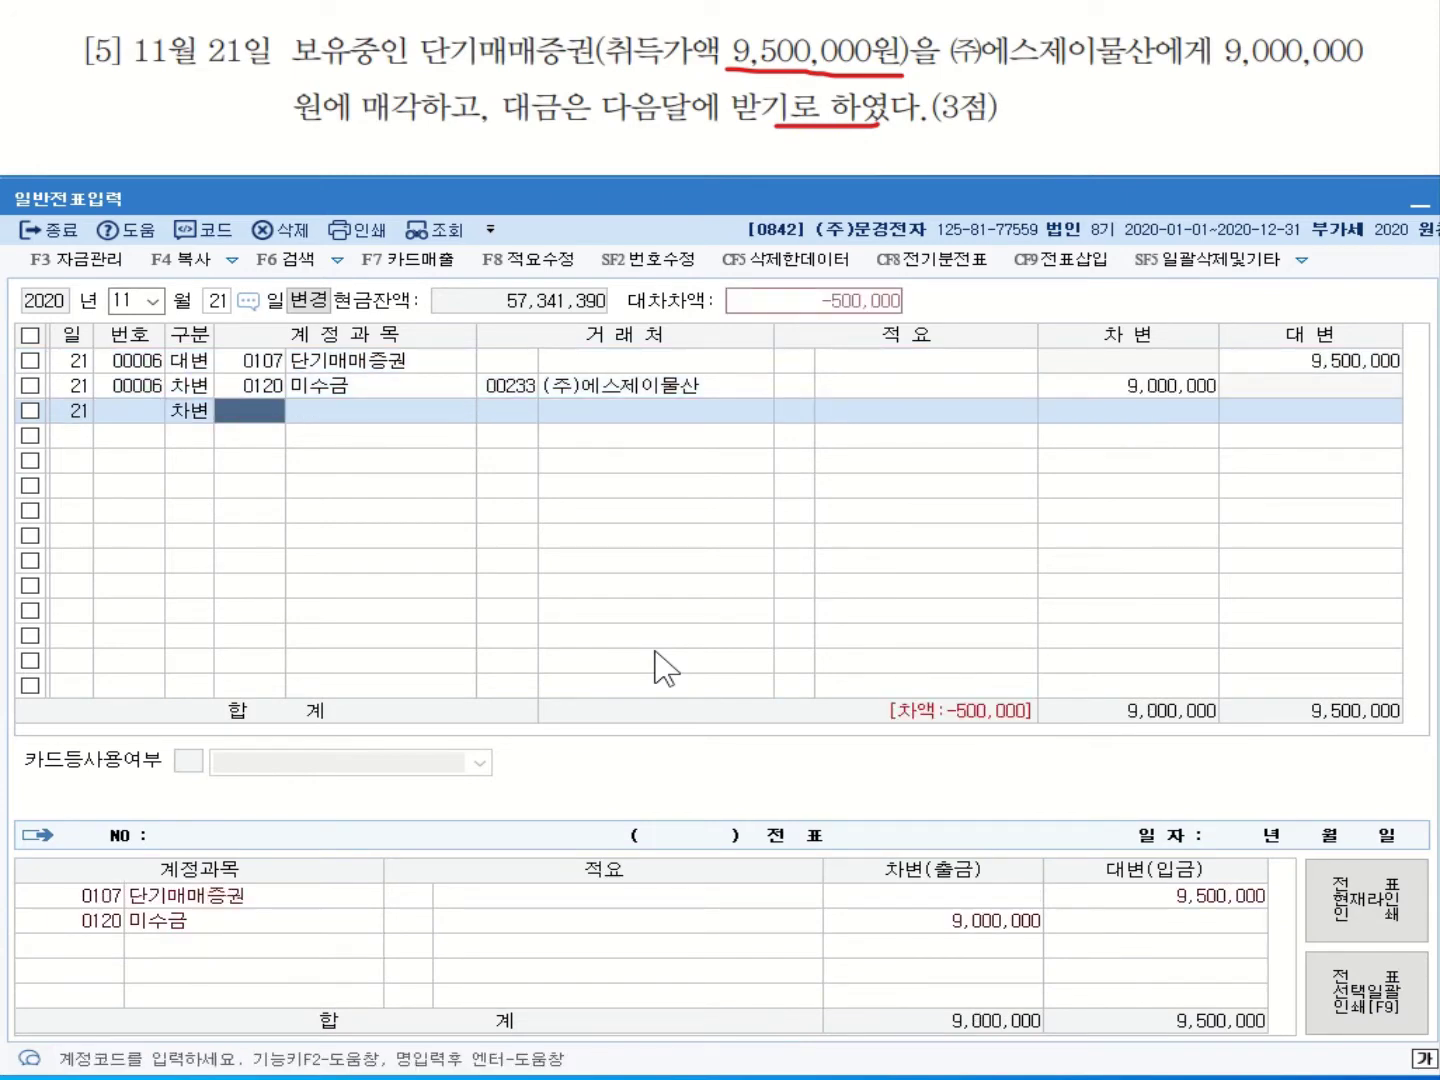
{"action": "type", "text": "천ㅂ"}
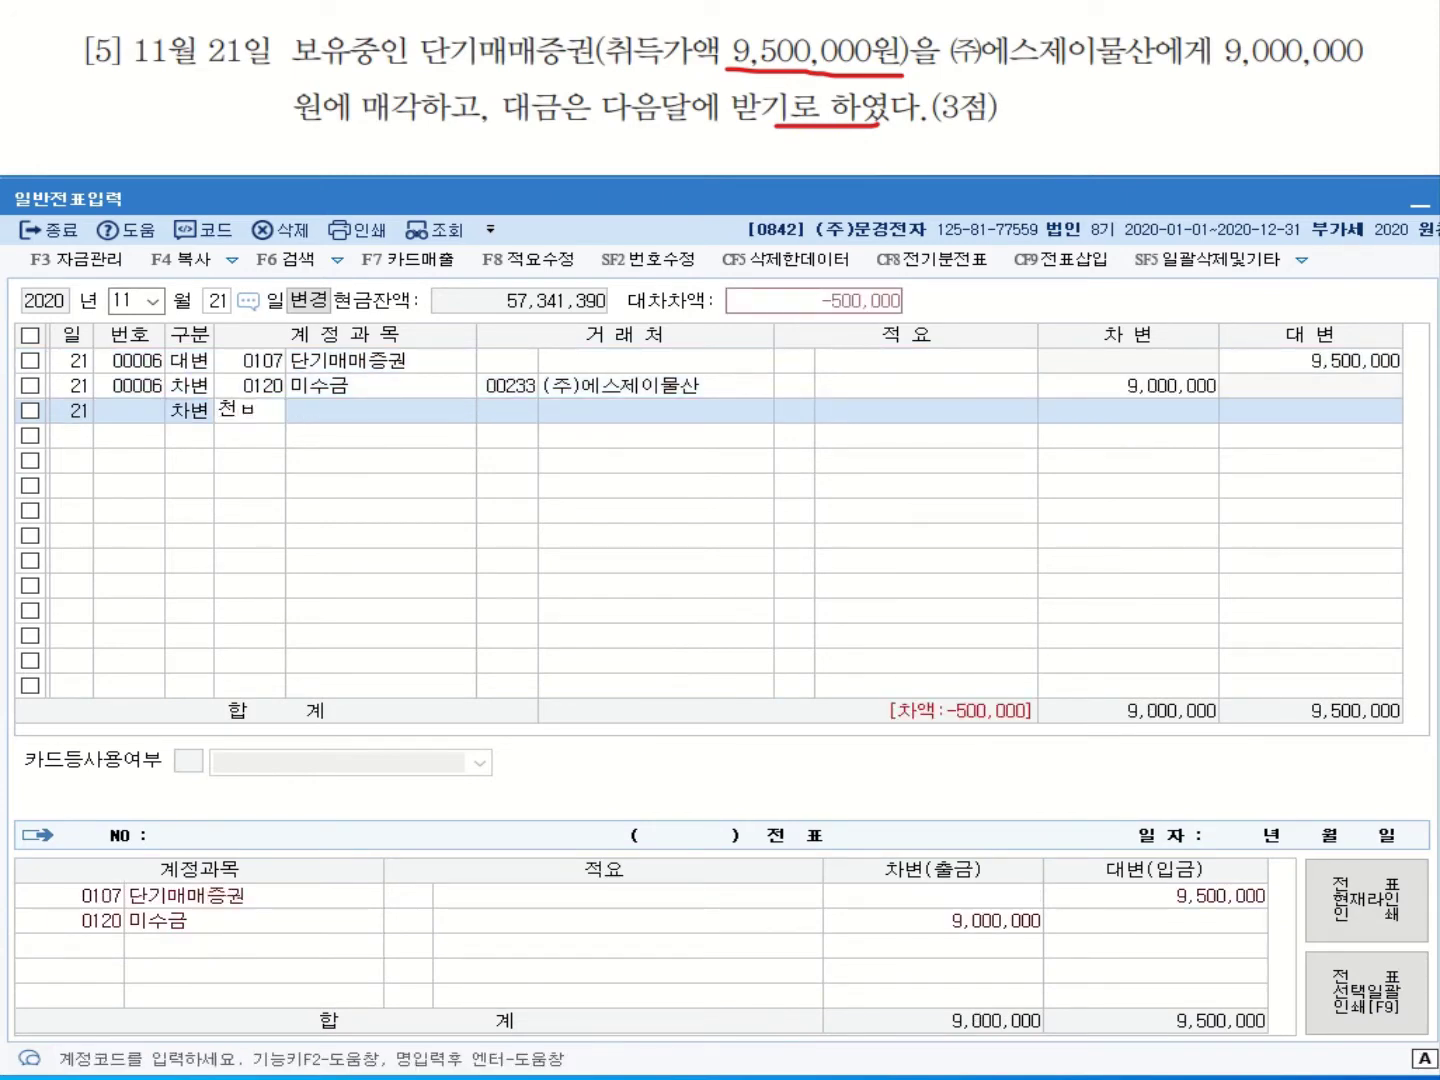
{"action": "type", "text": "ㅜ"}
{"action": "key", "text": "BackSpace"}
{"action": "key", "text": "BackSpace"}
{"action": "key", "text": "BackSpace"}
{"action": "type", "text": "ㅊㅓㅂㅜㄴ"}
{"action": "key", "text": "Return"}
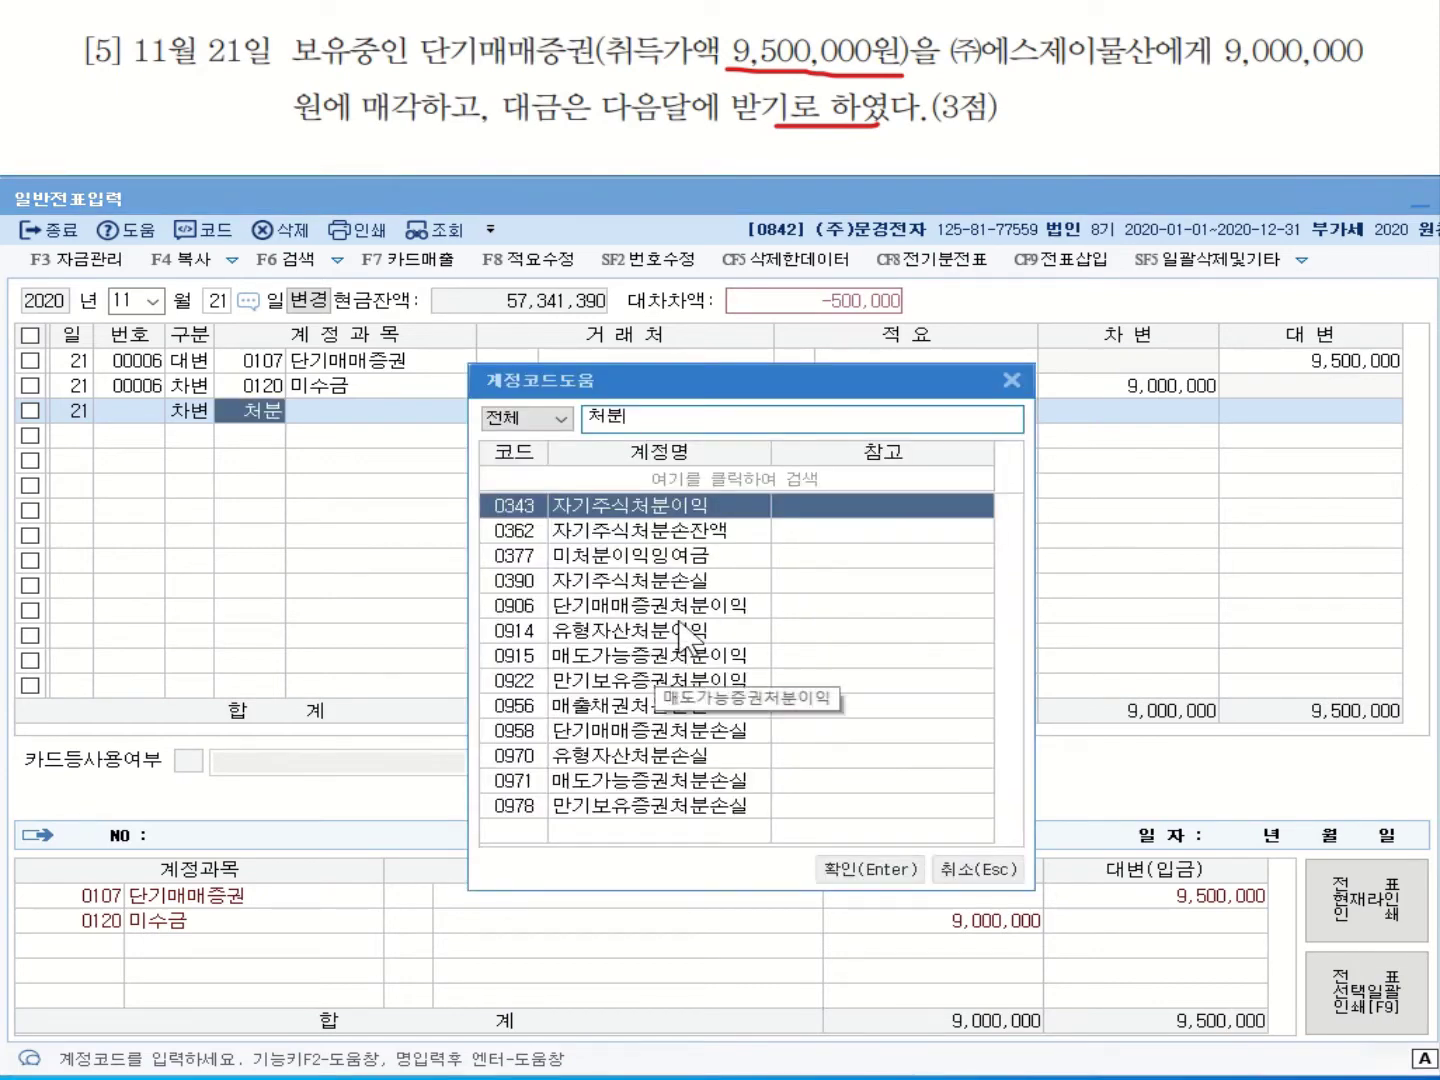
{"action": "left_click", "coordinate": [688, 607]}
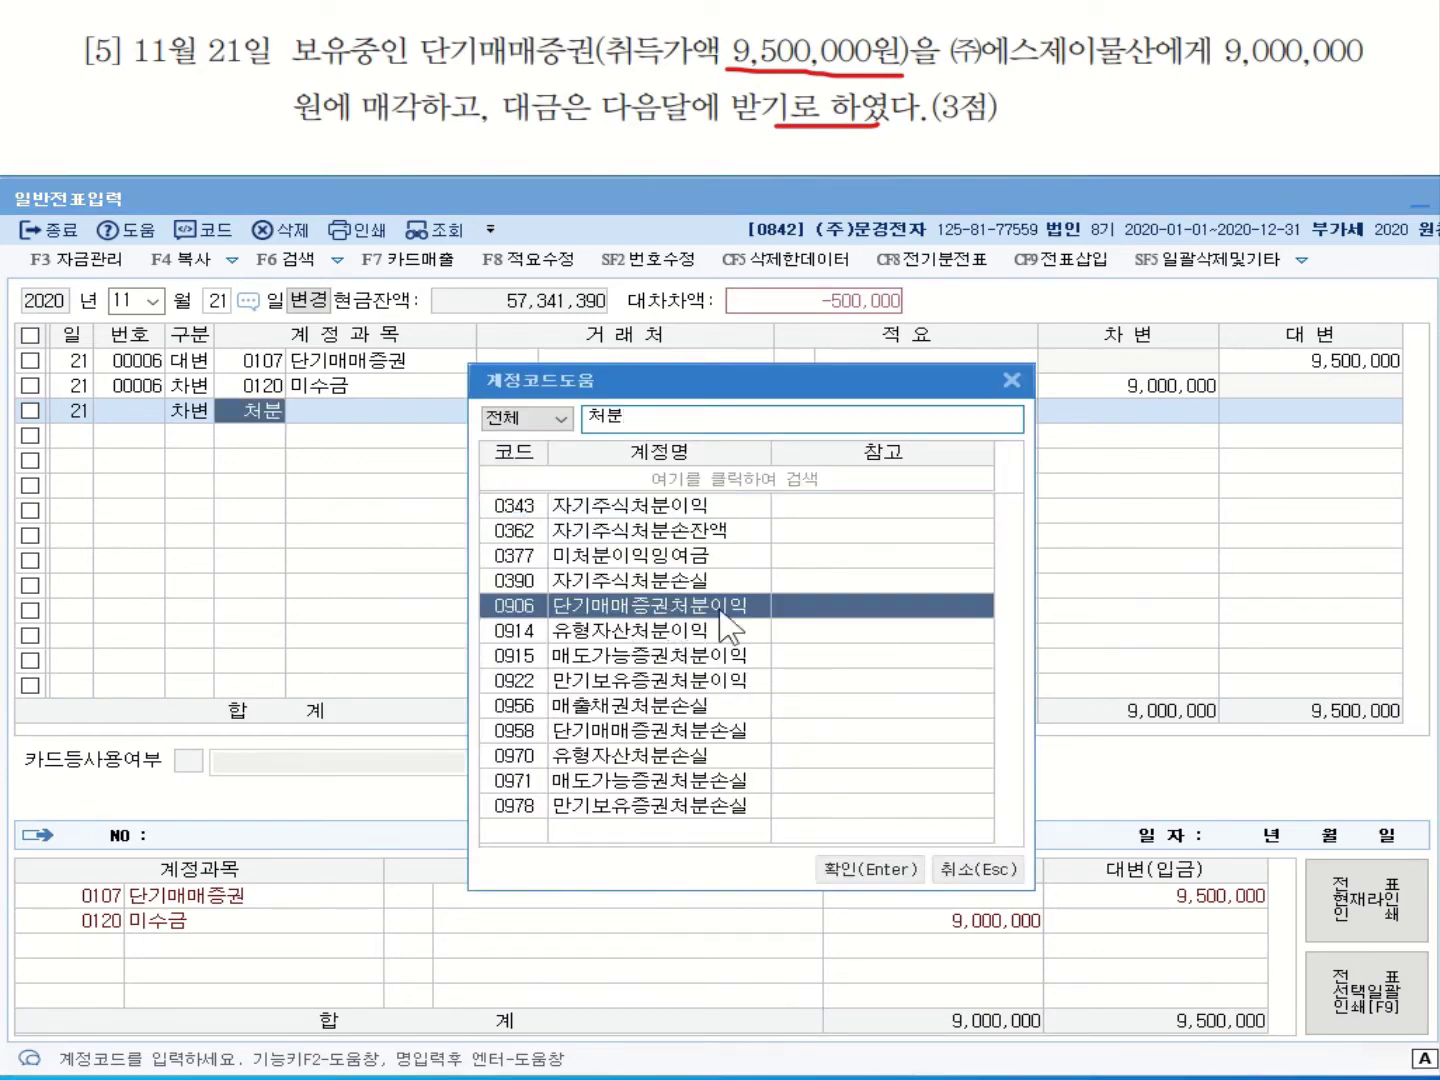
{"action": "left_click", "coordinate": [700, 731]}
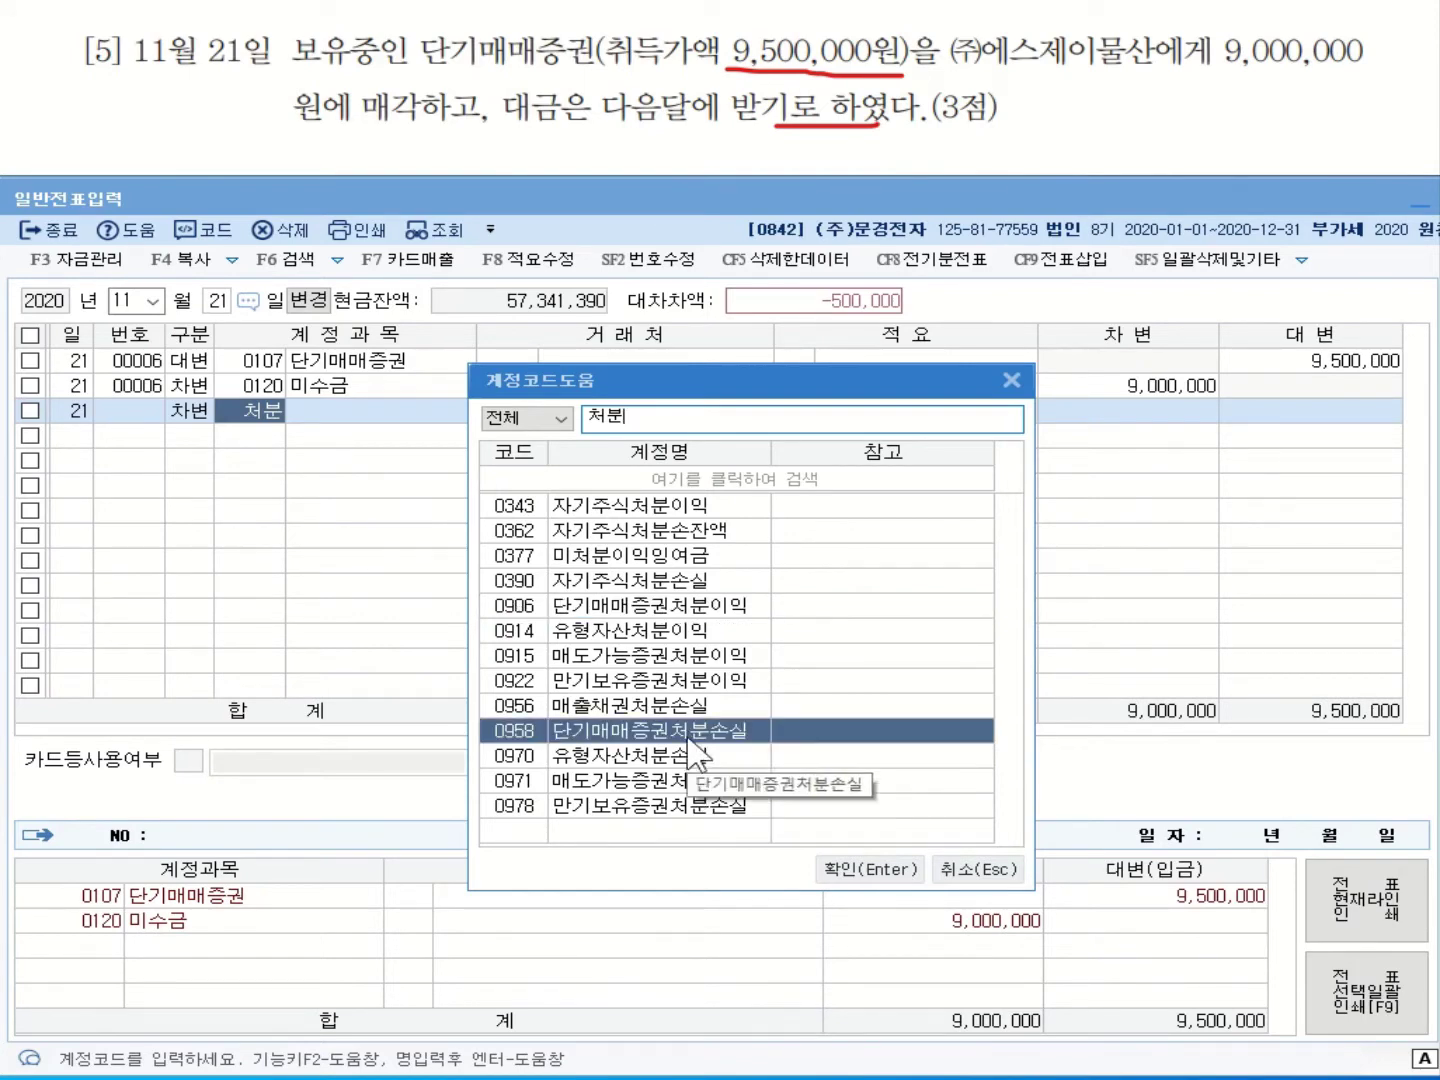
{"action": "double_click", "coordinate": [688, 735]}
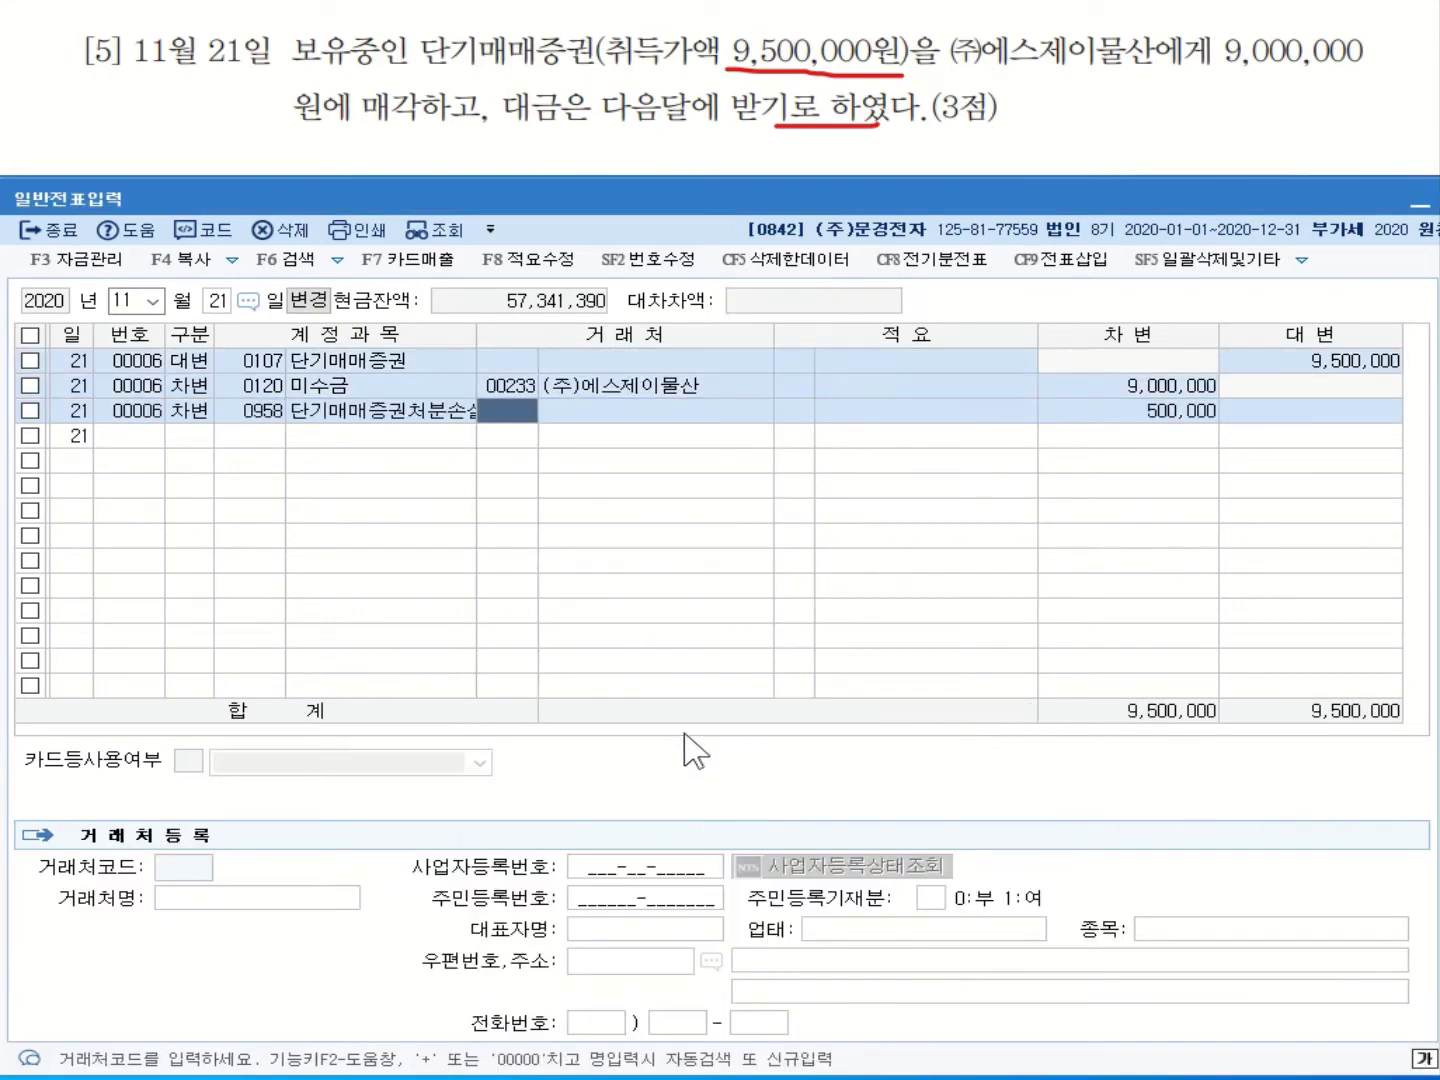
{"action": "key", "text": "Return"}
{"action": "key", "text": "Return"}
{"action": "key", "text": "Return"}
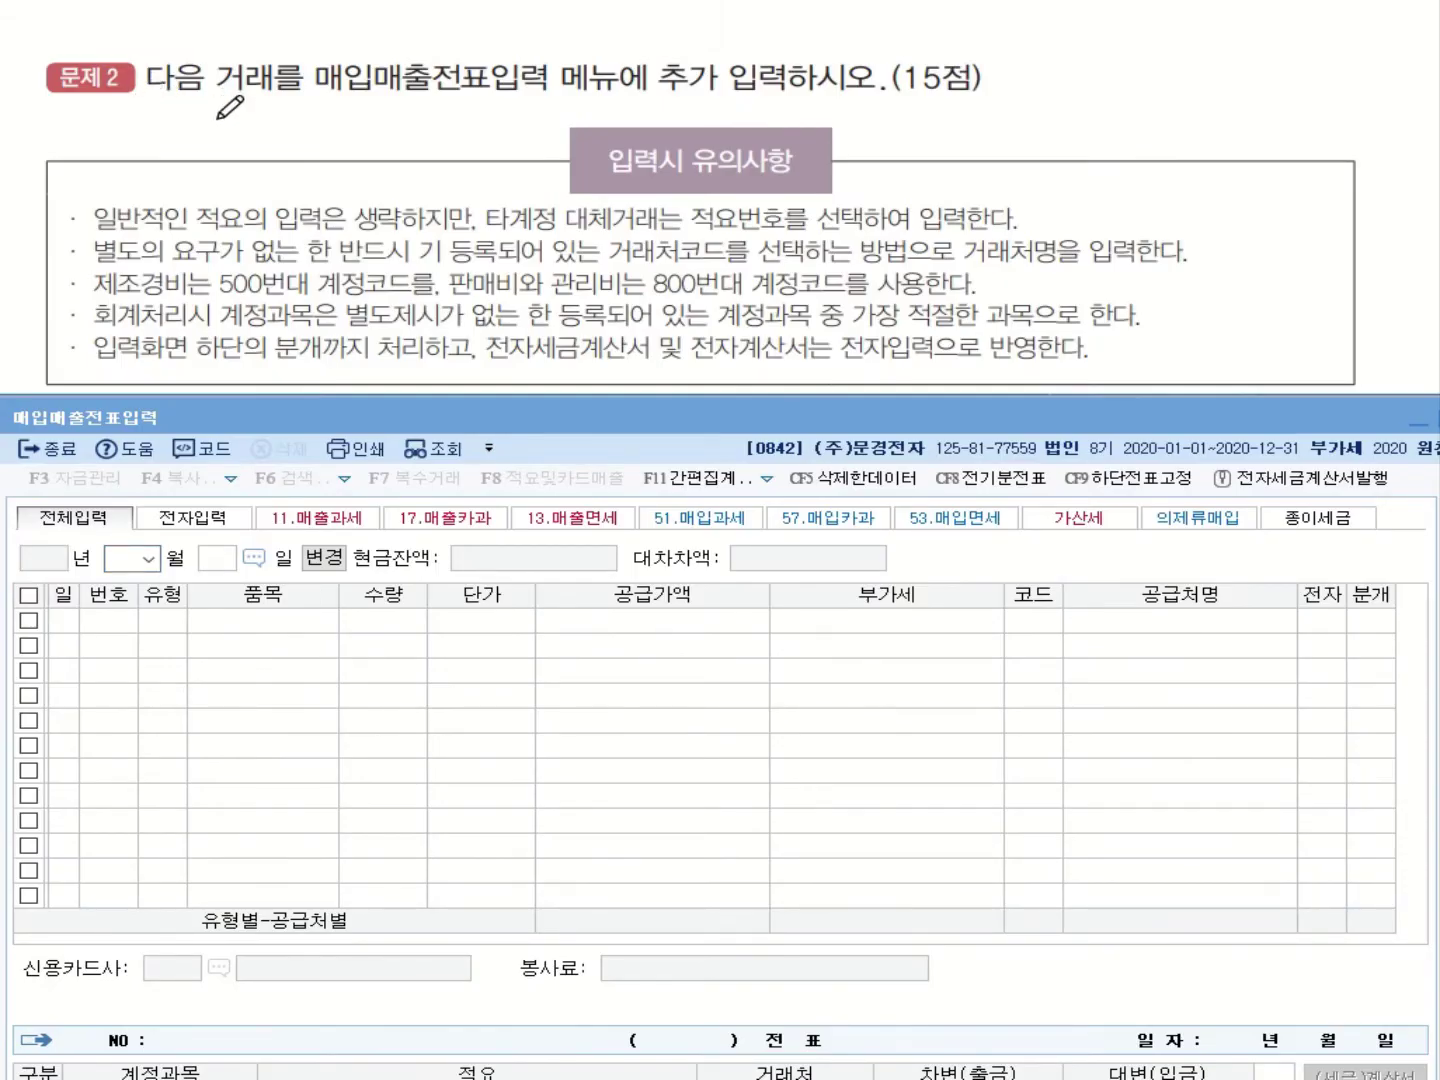
Mark 매입매출전표입력, (15점), 분개까지, 전자 and 전자입력으로 반영 in the problem 2 instructions on the exam sheet.
{"action": "left_click_drag", "start_coordinate": [320, 95], "coordinate": [548, 99]}
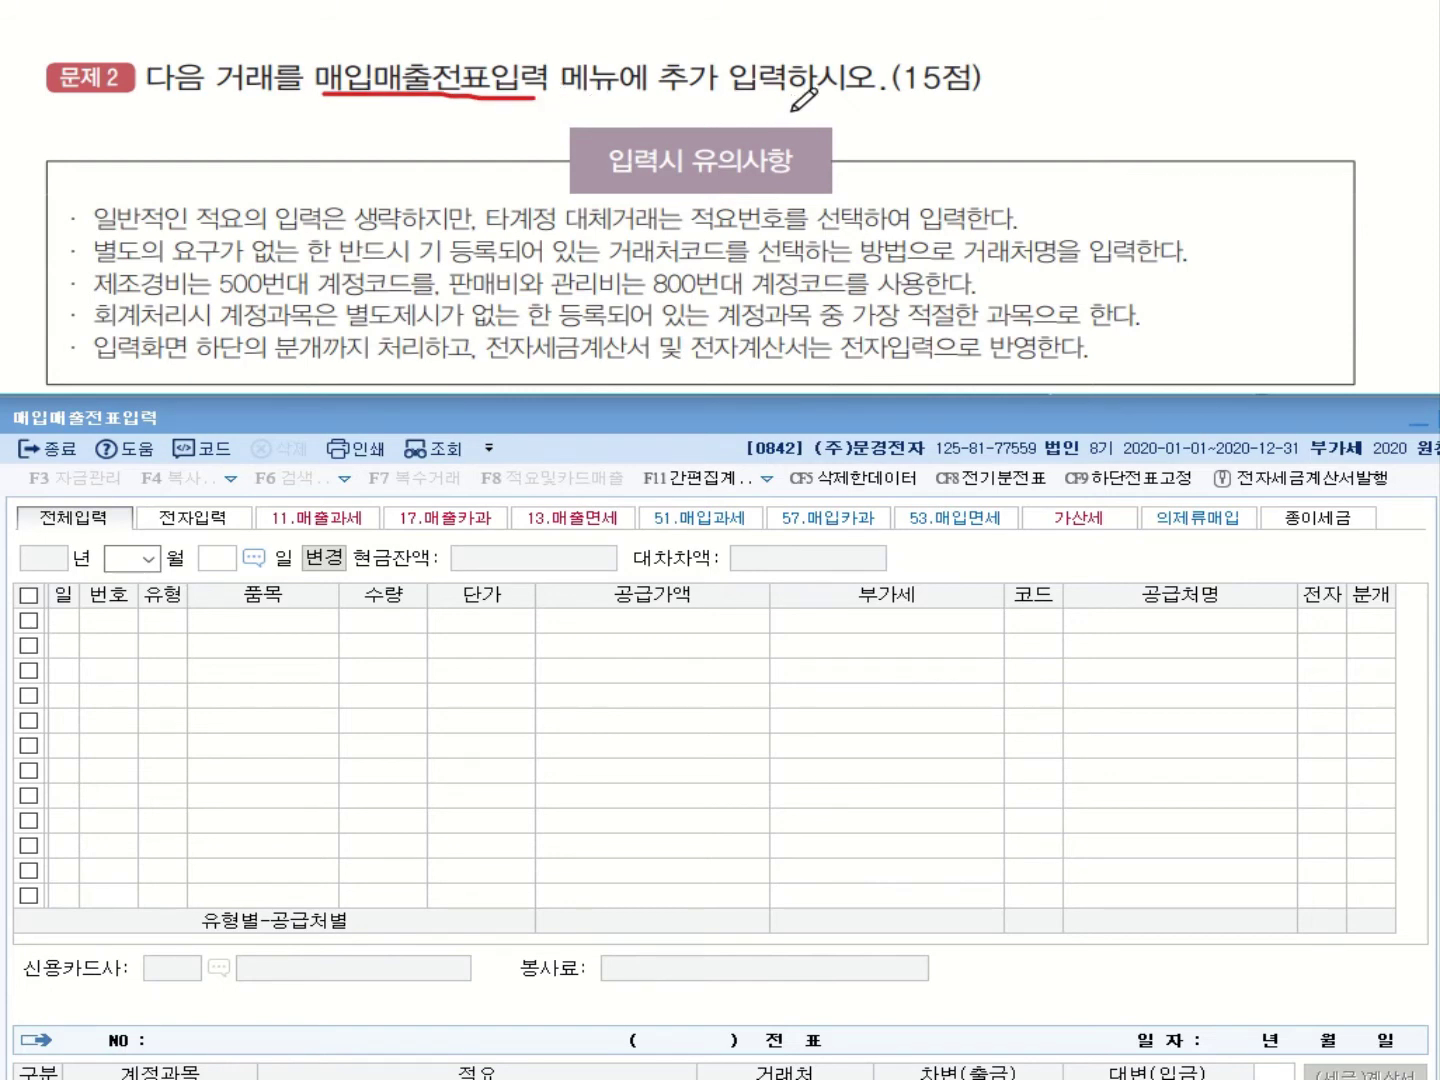
{"action": "left_click_drag", "start_coordinate": [976, 96], "coordinate": [892, 104]}
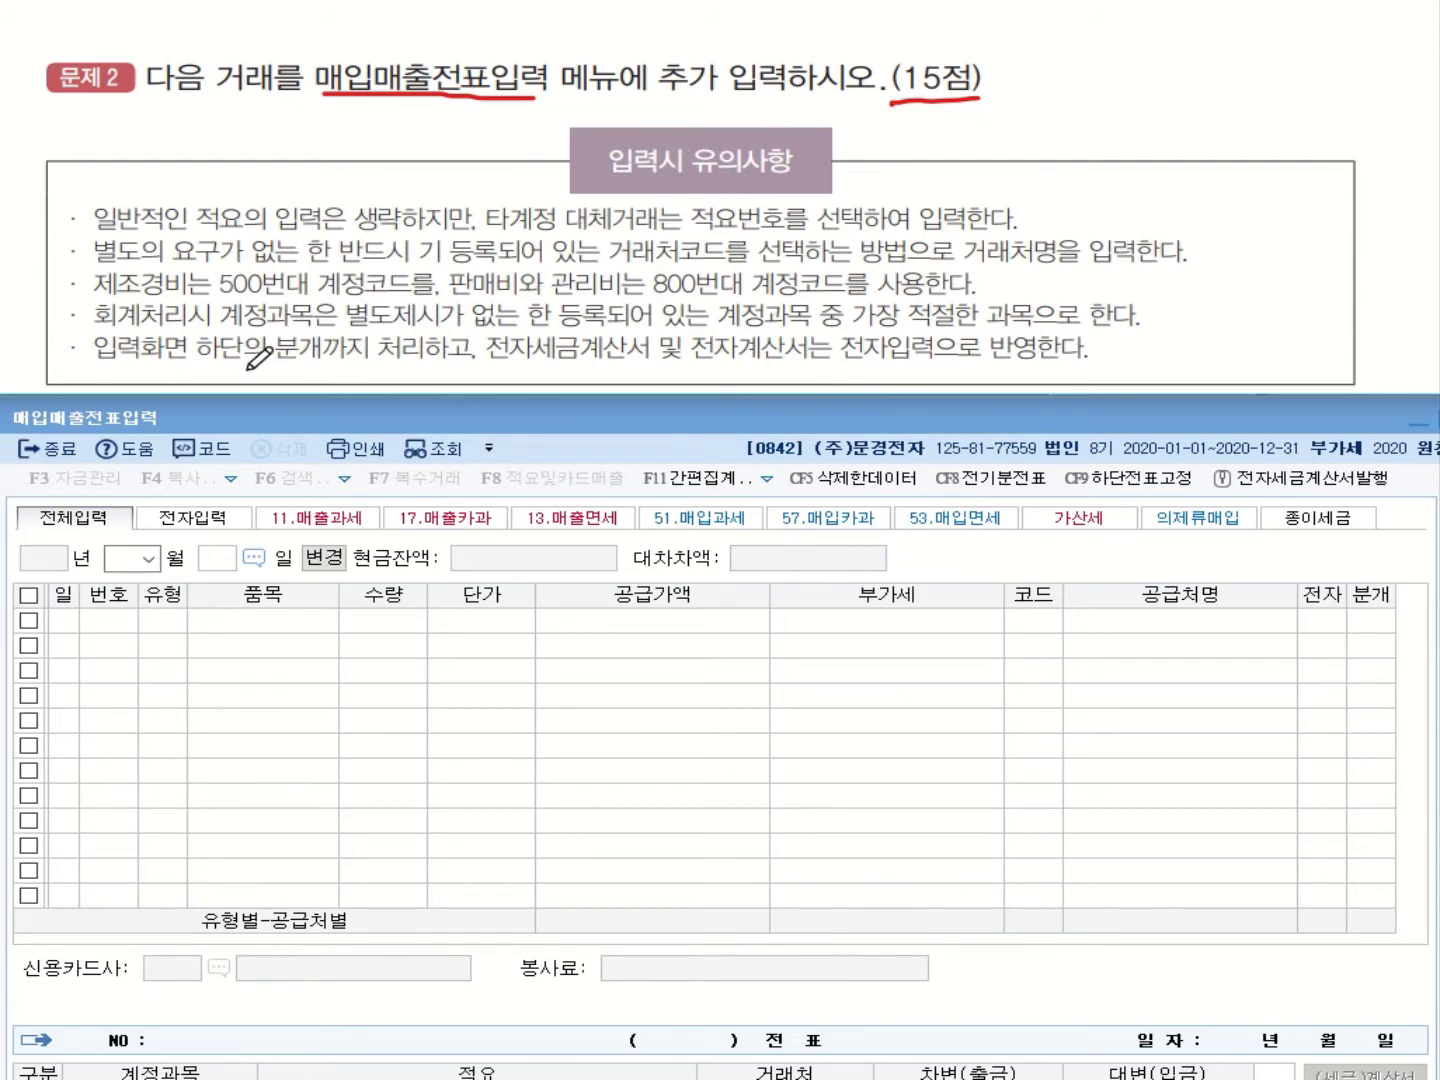
{"action": "left_click_drag", "start_coordinate": [248, 367], "coordinate": [378, 370]}
{"action": "mouse_move", "coordinate": [514, 344]}
{"action": "left_mouse_down"}
{"action": "mouse_move", "coordinate": [517, 370]}
{"action": "mouse_move", "coordinate": [533, 369]}
{"action": "left_mouse_up"}
{"action": "left_click_drag", "start_coordinate": [831, 367], "coordinate": [1036, 373]}
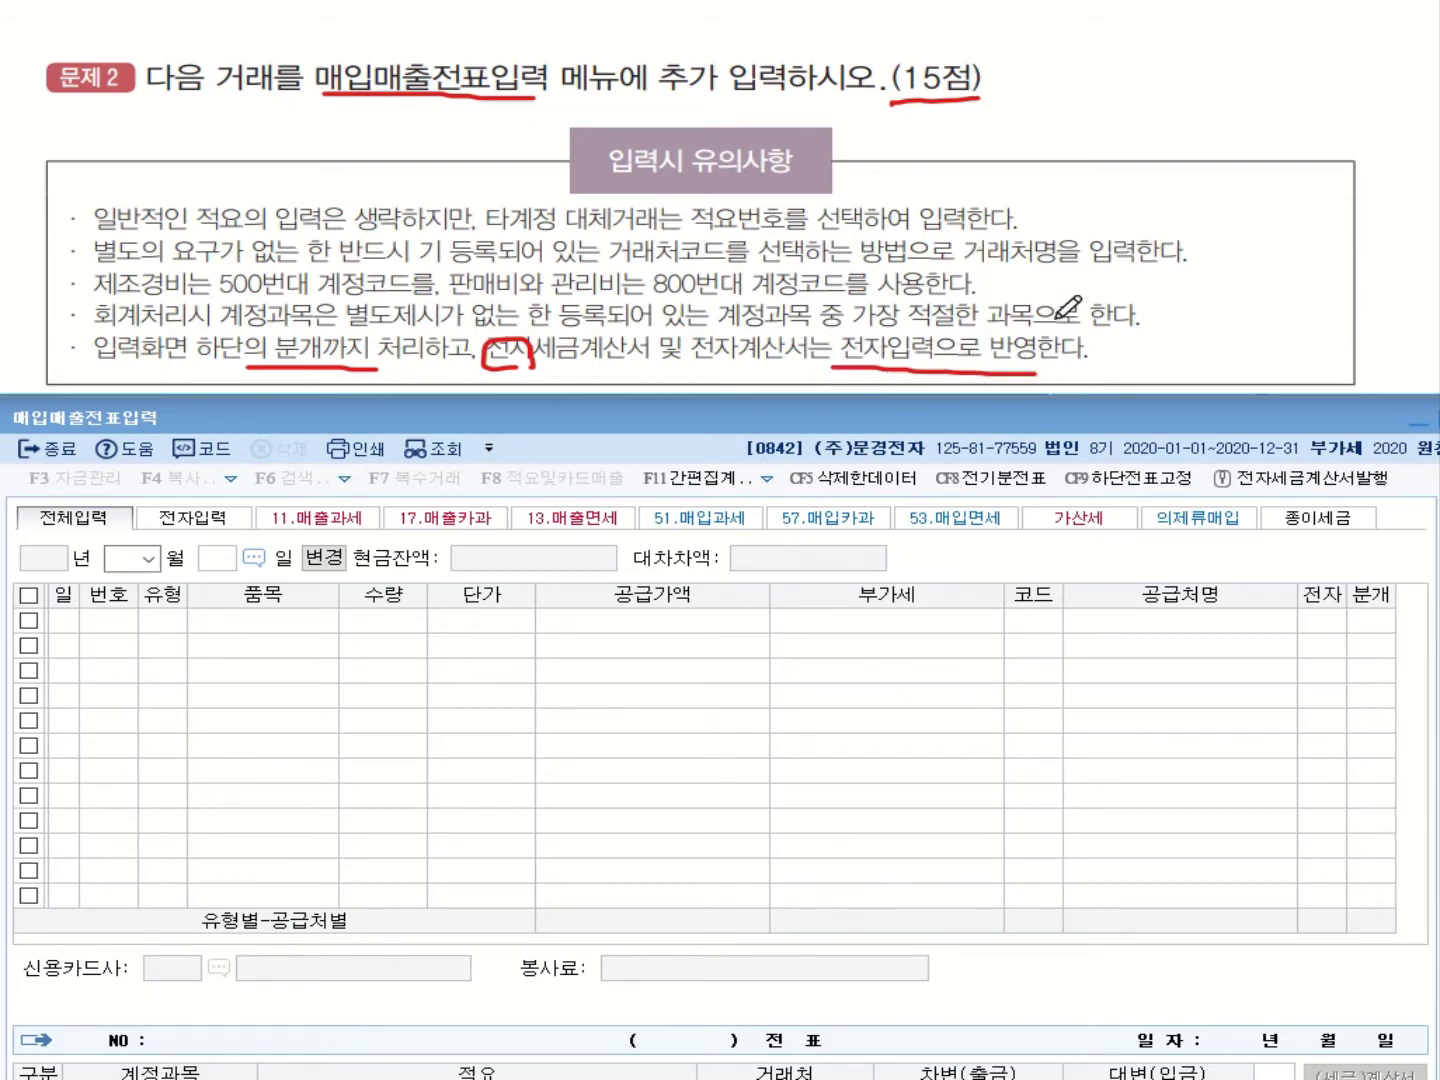
On problem 2's transaction [1], underline 전자제품 and the 신용카드(하나카드) payment wording, and circle 포함.
{"action": "key", "text": "Page_Down"}
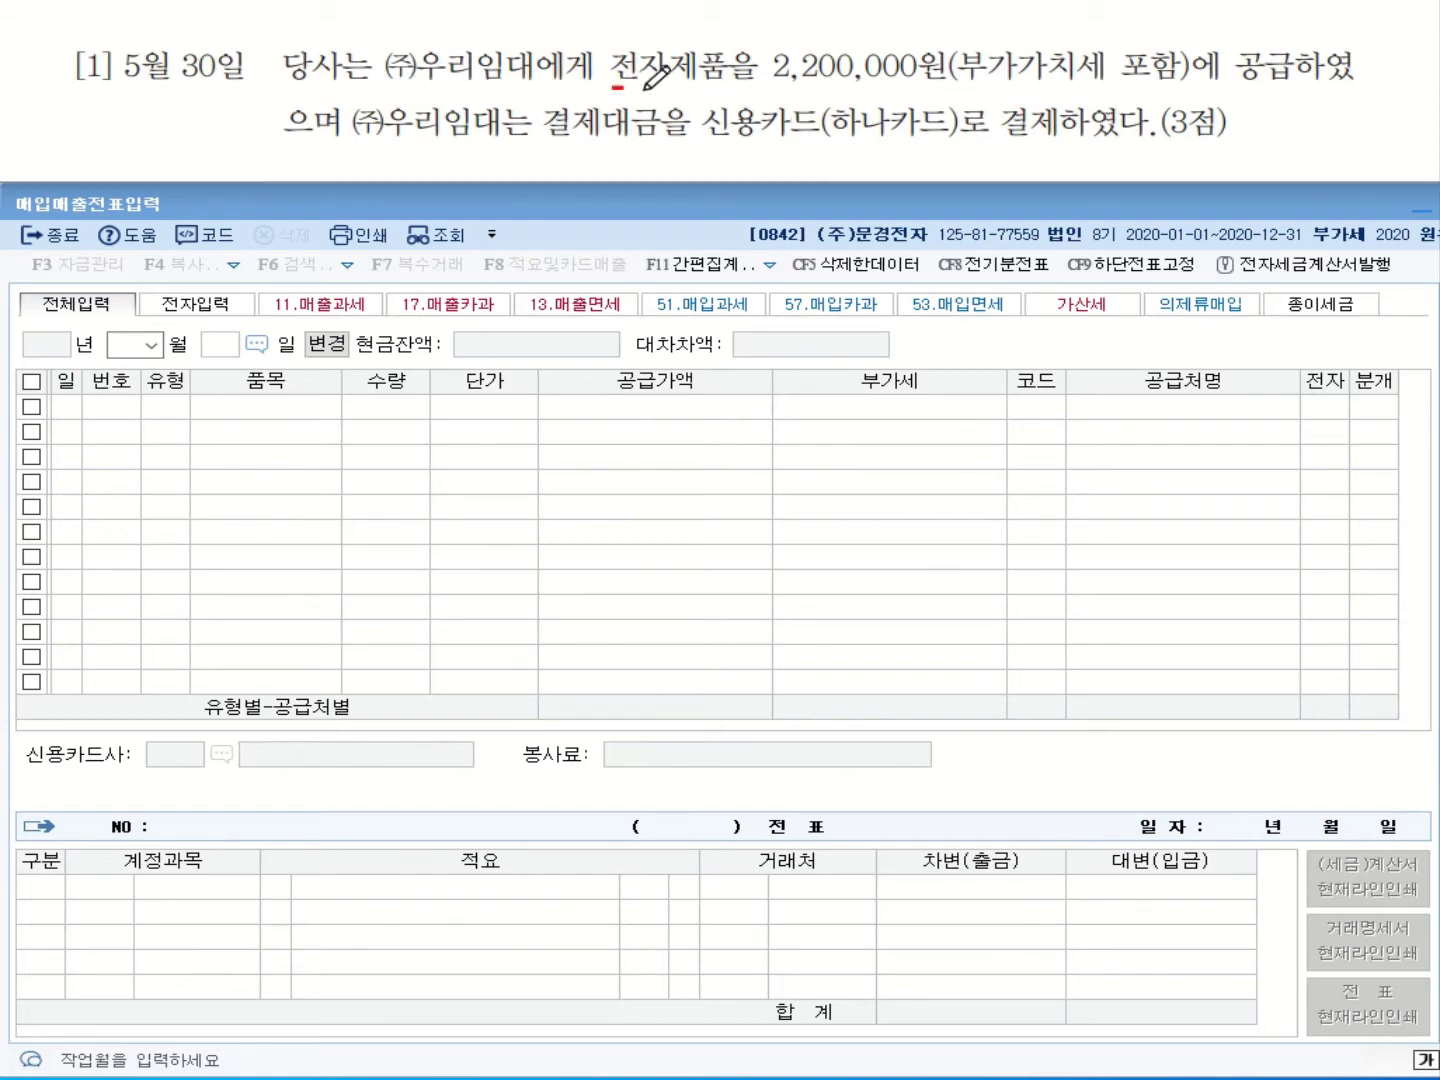
{"action": "left_click_drag", "start_coordinate": [613, 90], "coordinate": [746, 92]}
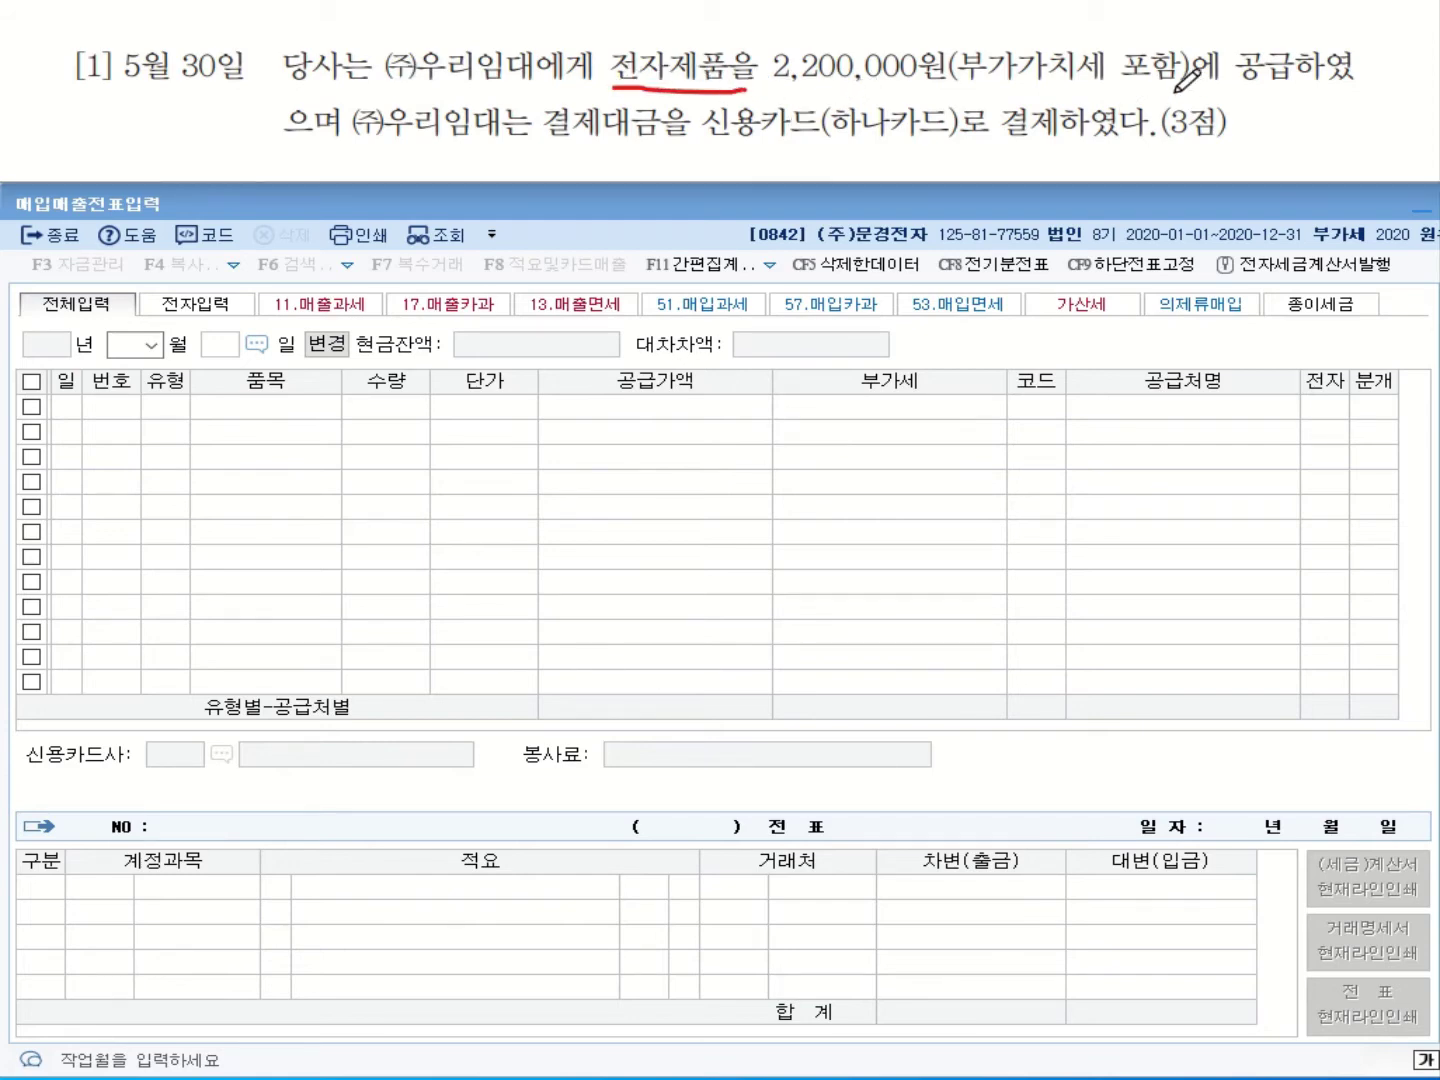
{"action": "mouse_move", "coordinate": [1178, 92]}
{"action": "left_mouse_down"}
{"action": "mouse_move", "coordinate": [1118, 85]}
{"action": "mouse_move", "coordinate": [1180, 45]}
{"action": "mouse_move", "coordinate": [1161, 96]}
{"action": "left_mouse_up"}
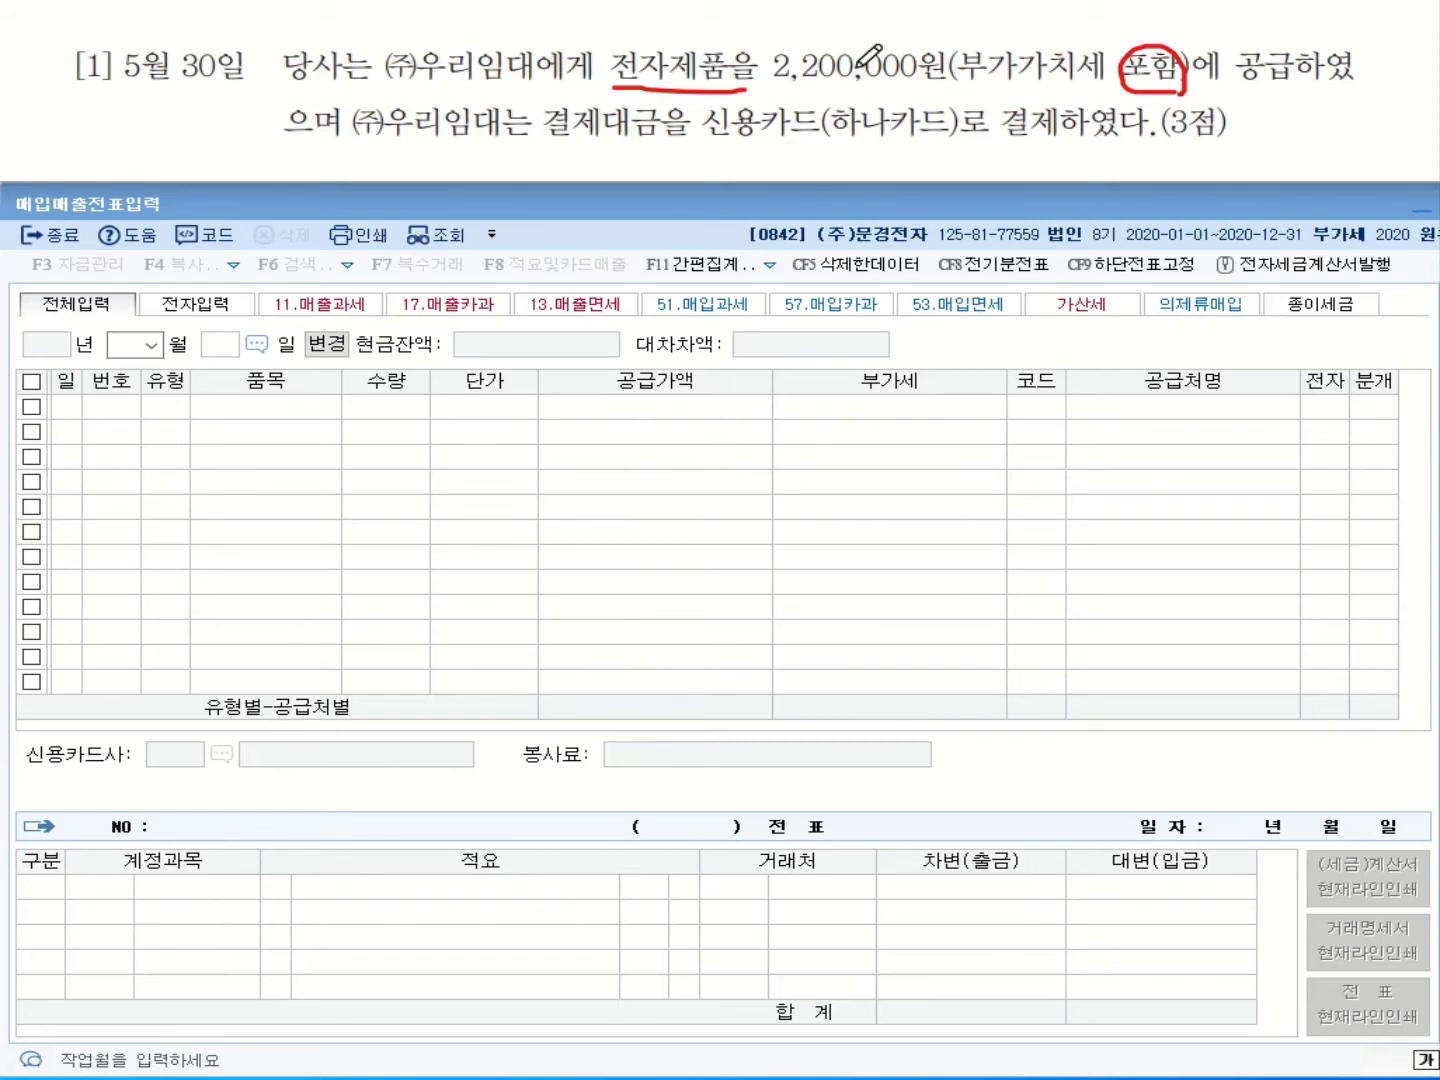
{"action": "left_click_drag", "start_coordinate": [594, 142], "coordinate": [1150, 148]}
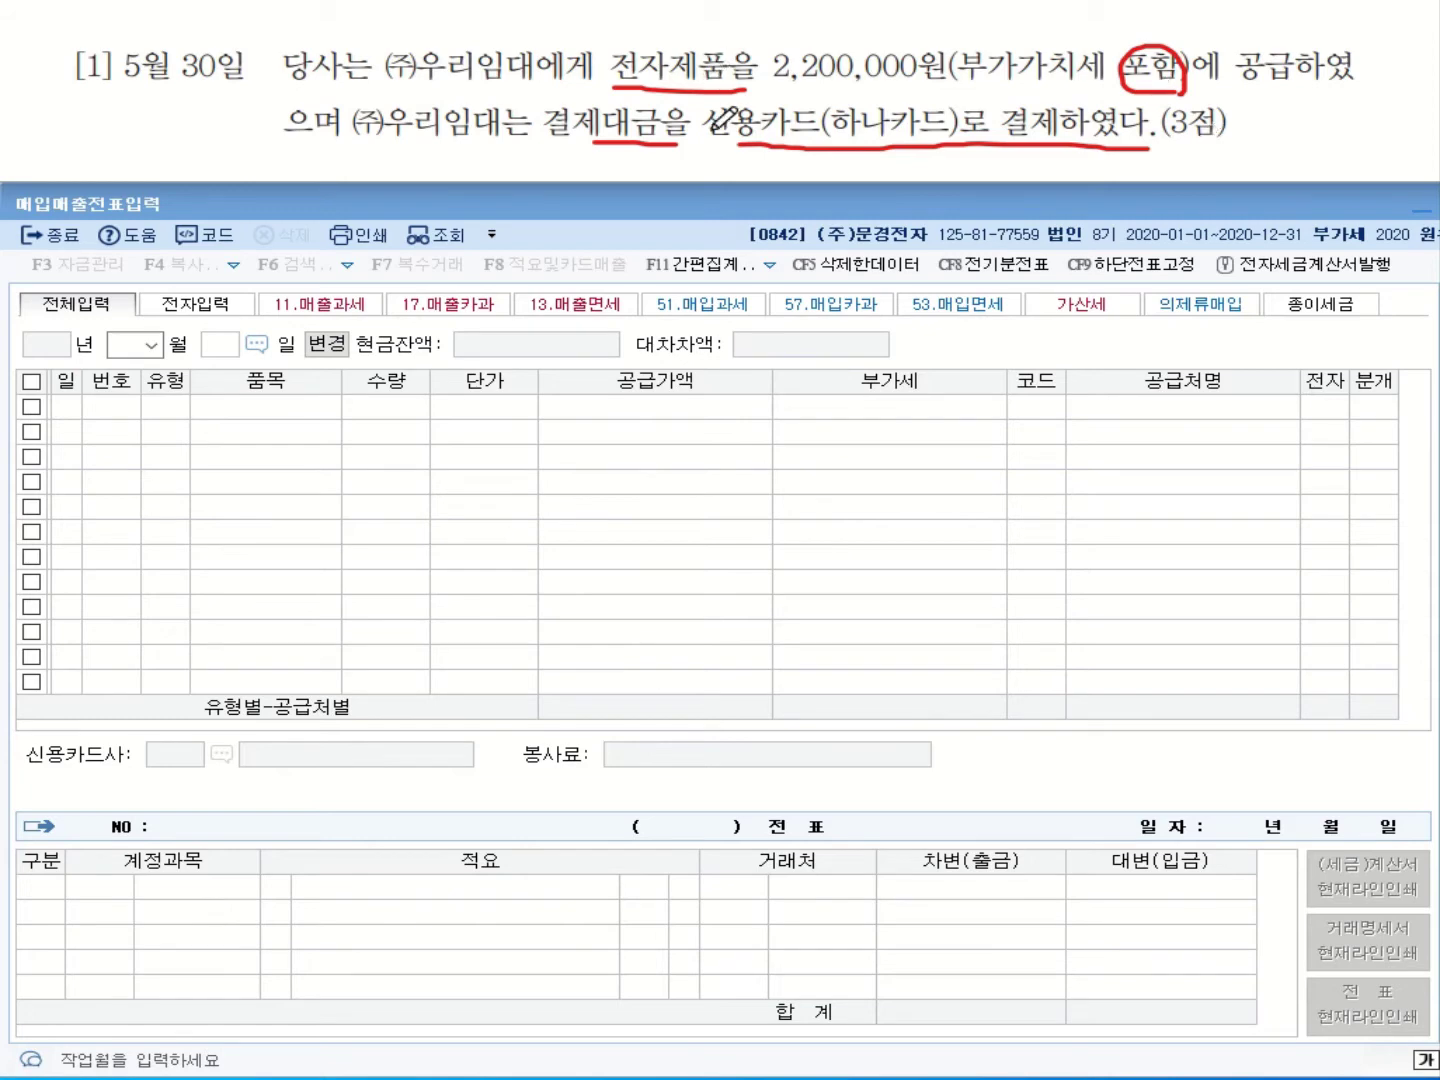
Set the 매입매출전표 date to May 30, 2020 for transaction [1].
{"action": "left_click", "coordinate": [148, 344]}
{"action": "left_click", "coordinate": [128, 438]}
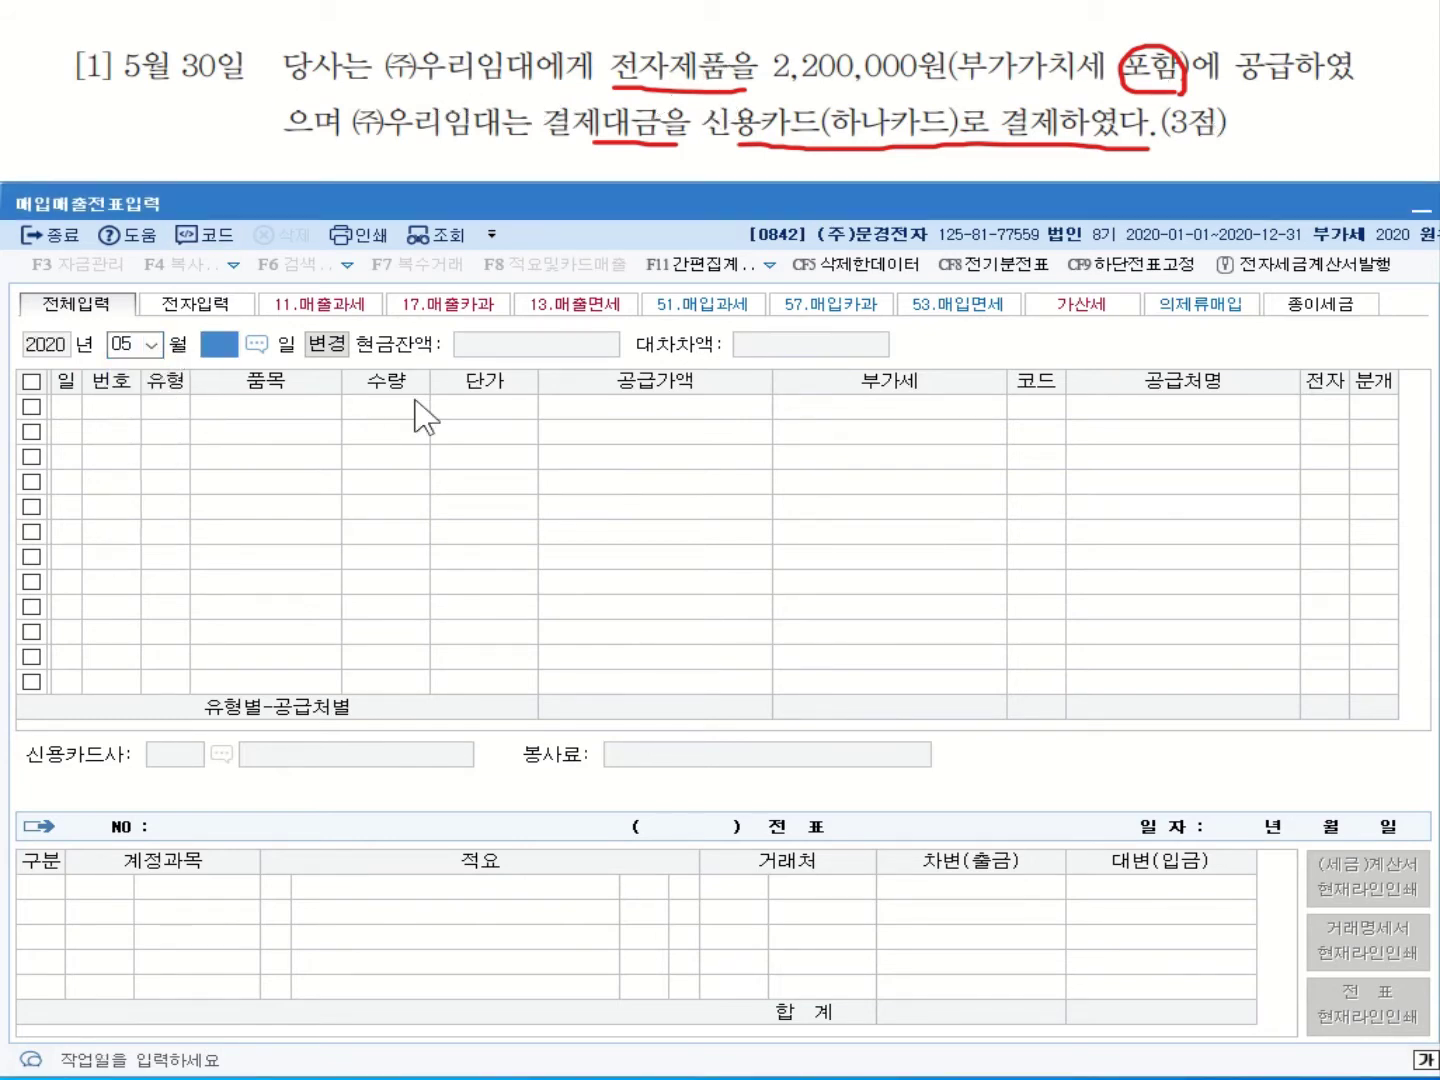
{"action": "type", "text": "30"}
{"action": "key", "text": "Return"}
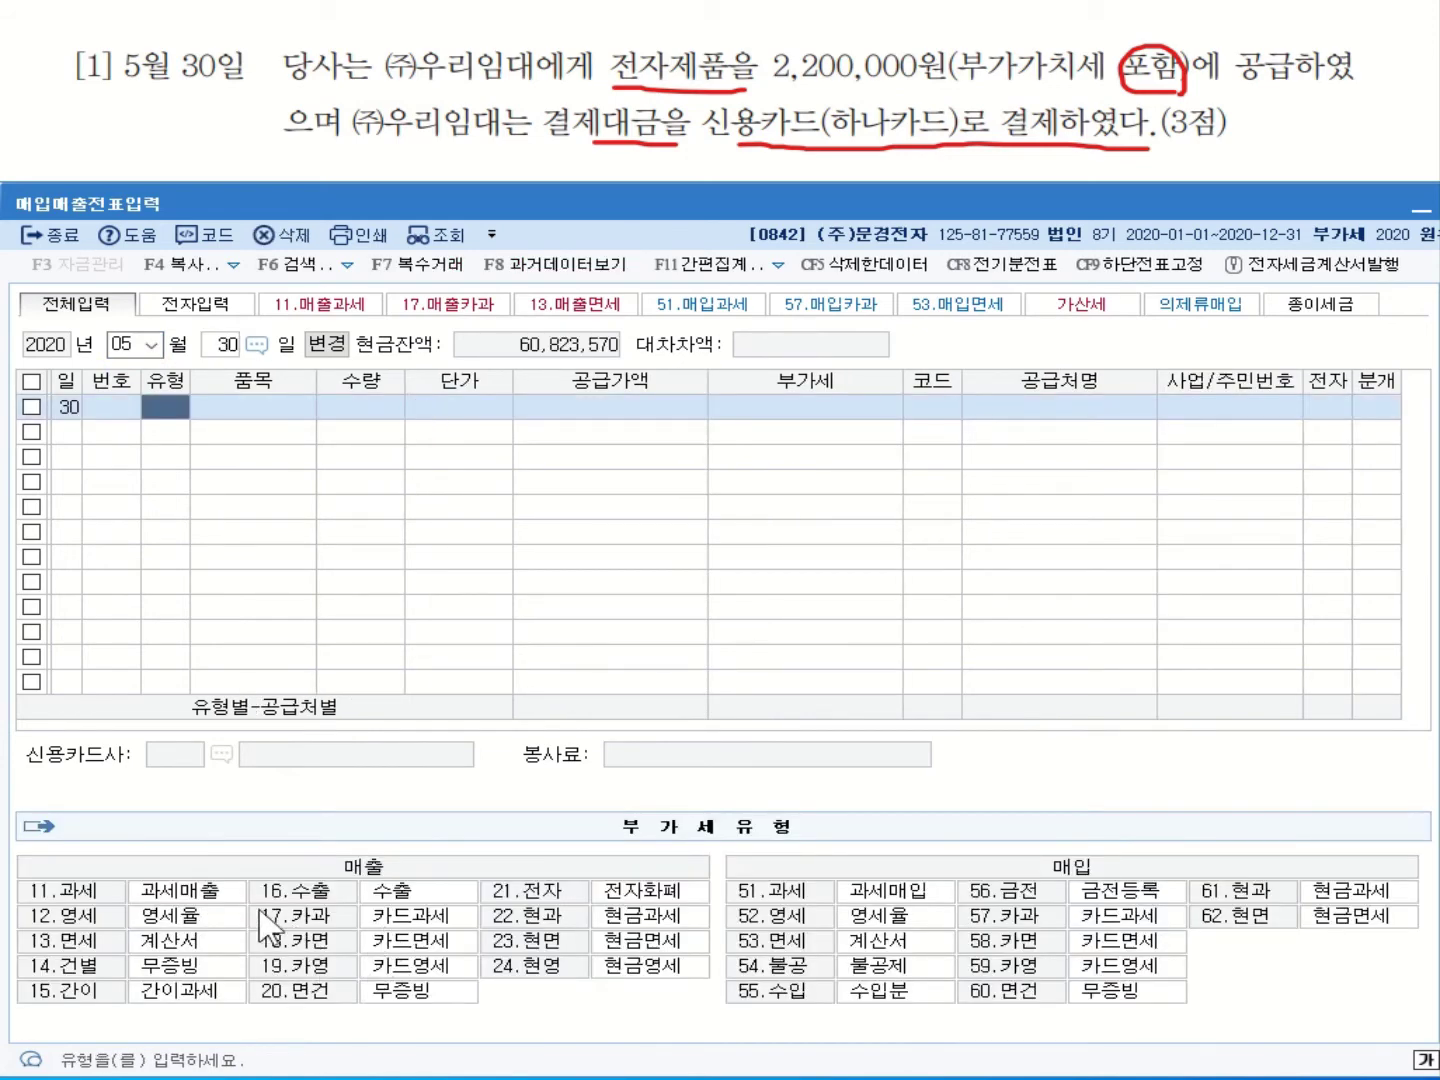
Enter a 17.카과 sales line for 전자제품 with a VAT-inclusive amount of 2,200,000, leaving quantity and unit price blank.
{"action": "type", "text": "17"}
{"action": "key", "text": "Return"}
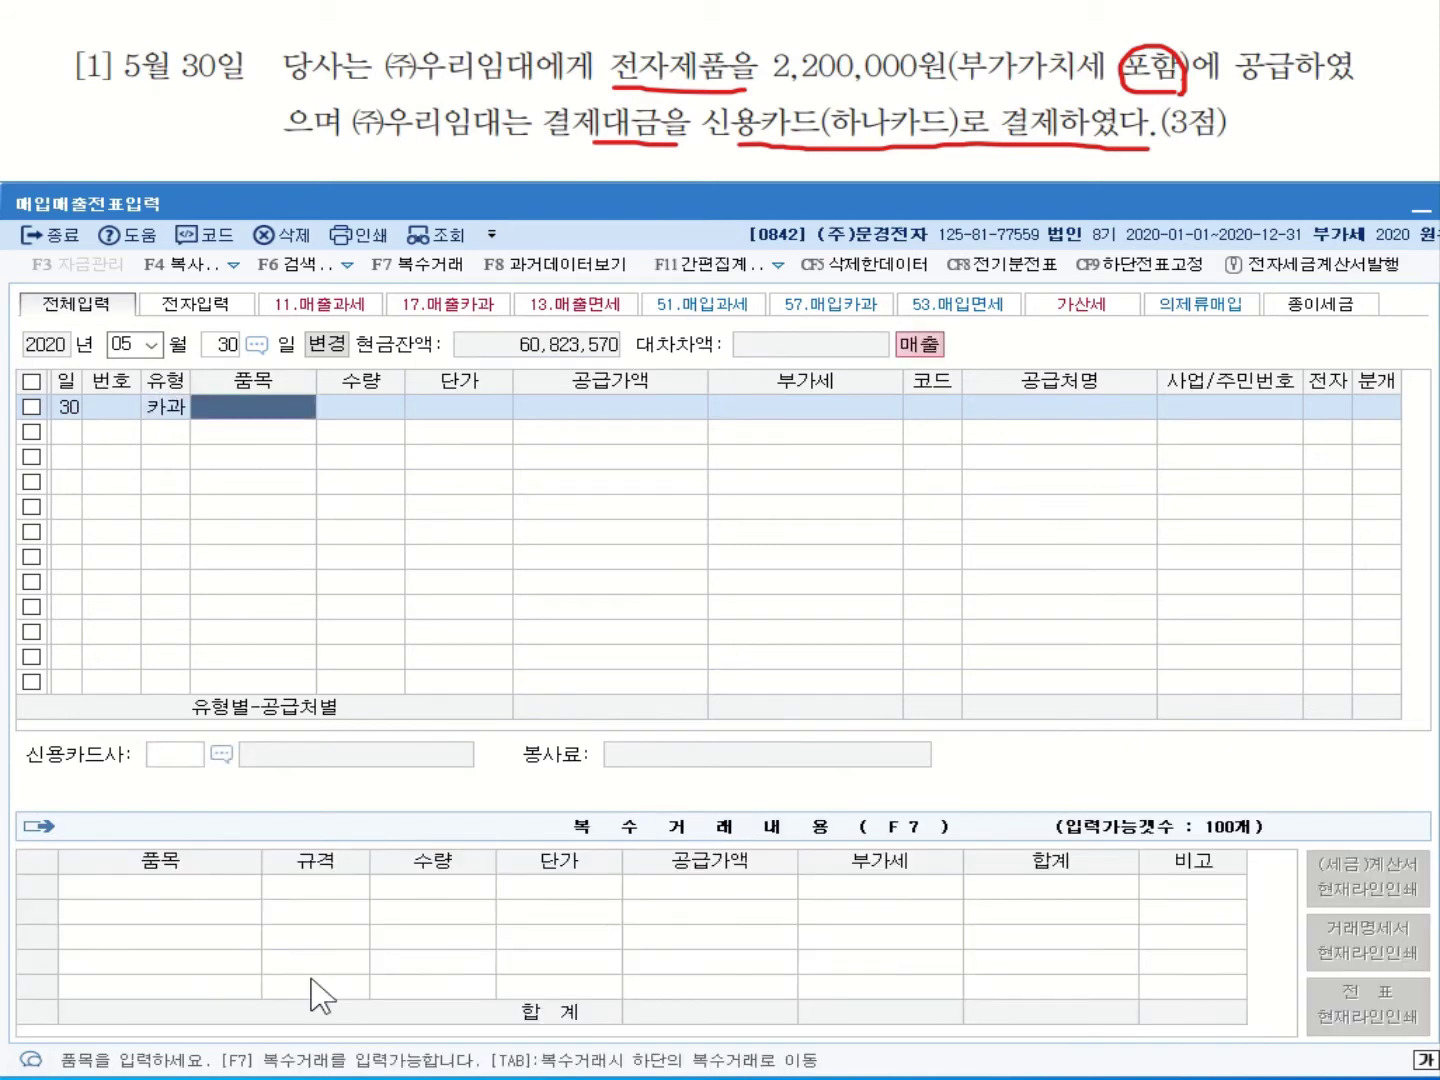
{"action": "type", "text": "ㅈ"}
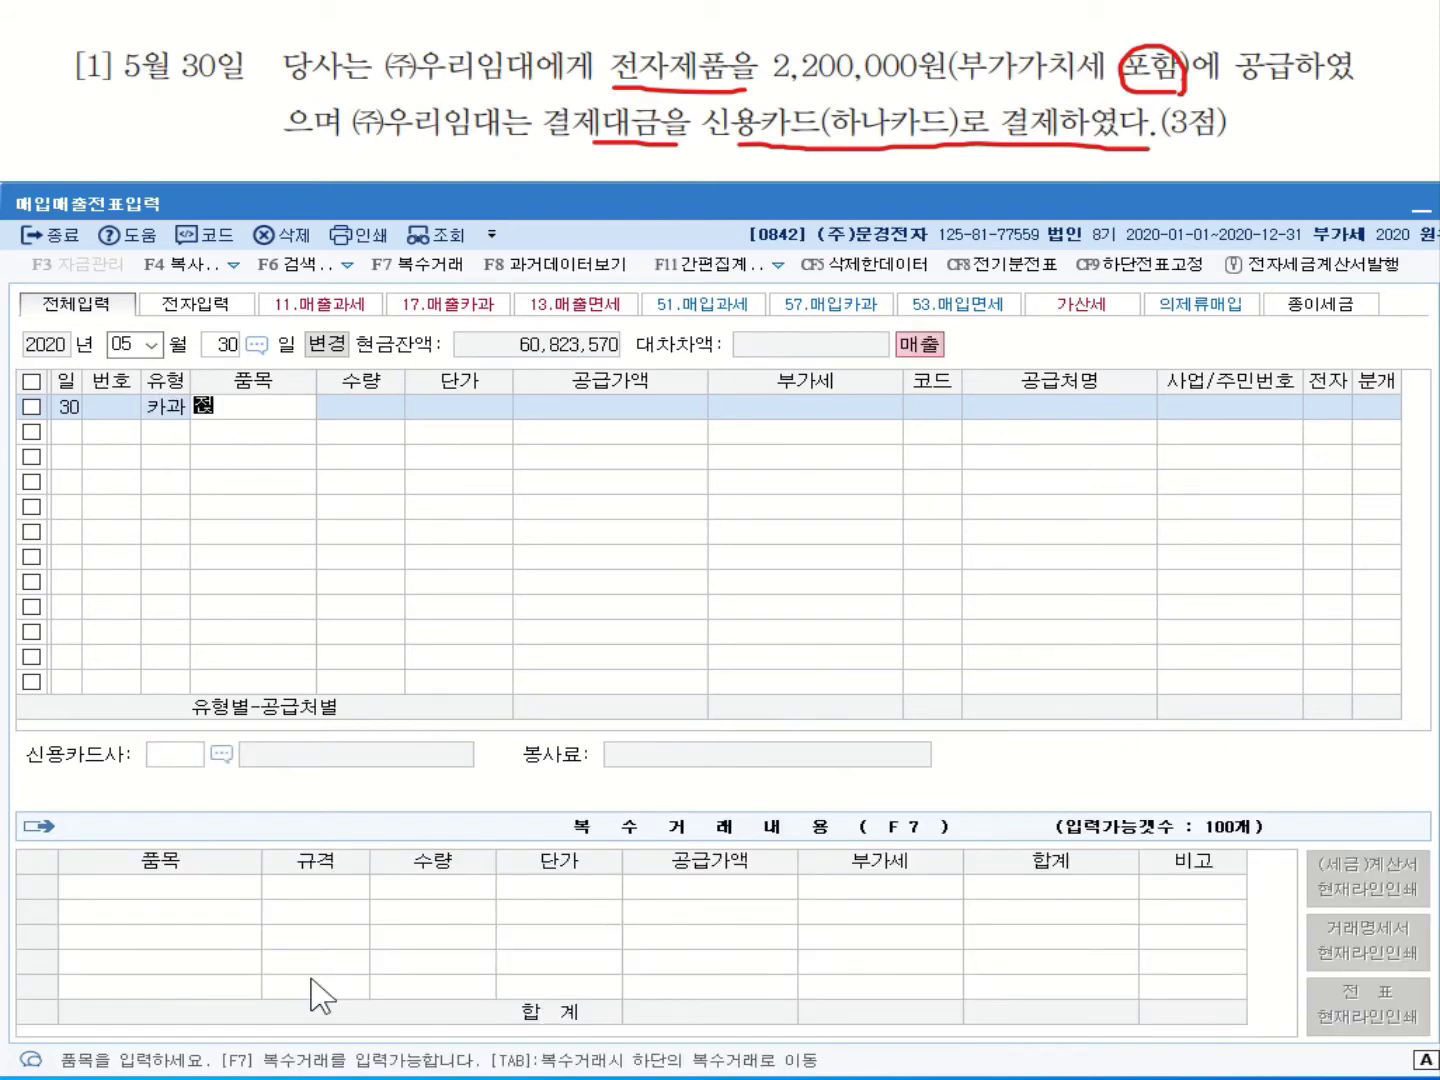
{"action": "type", "text": "전자제품"}
{"action": "key", "text": "Return"}
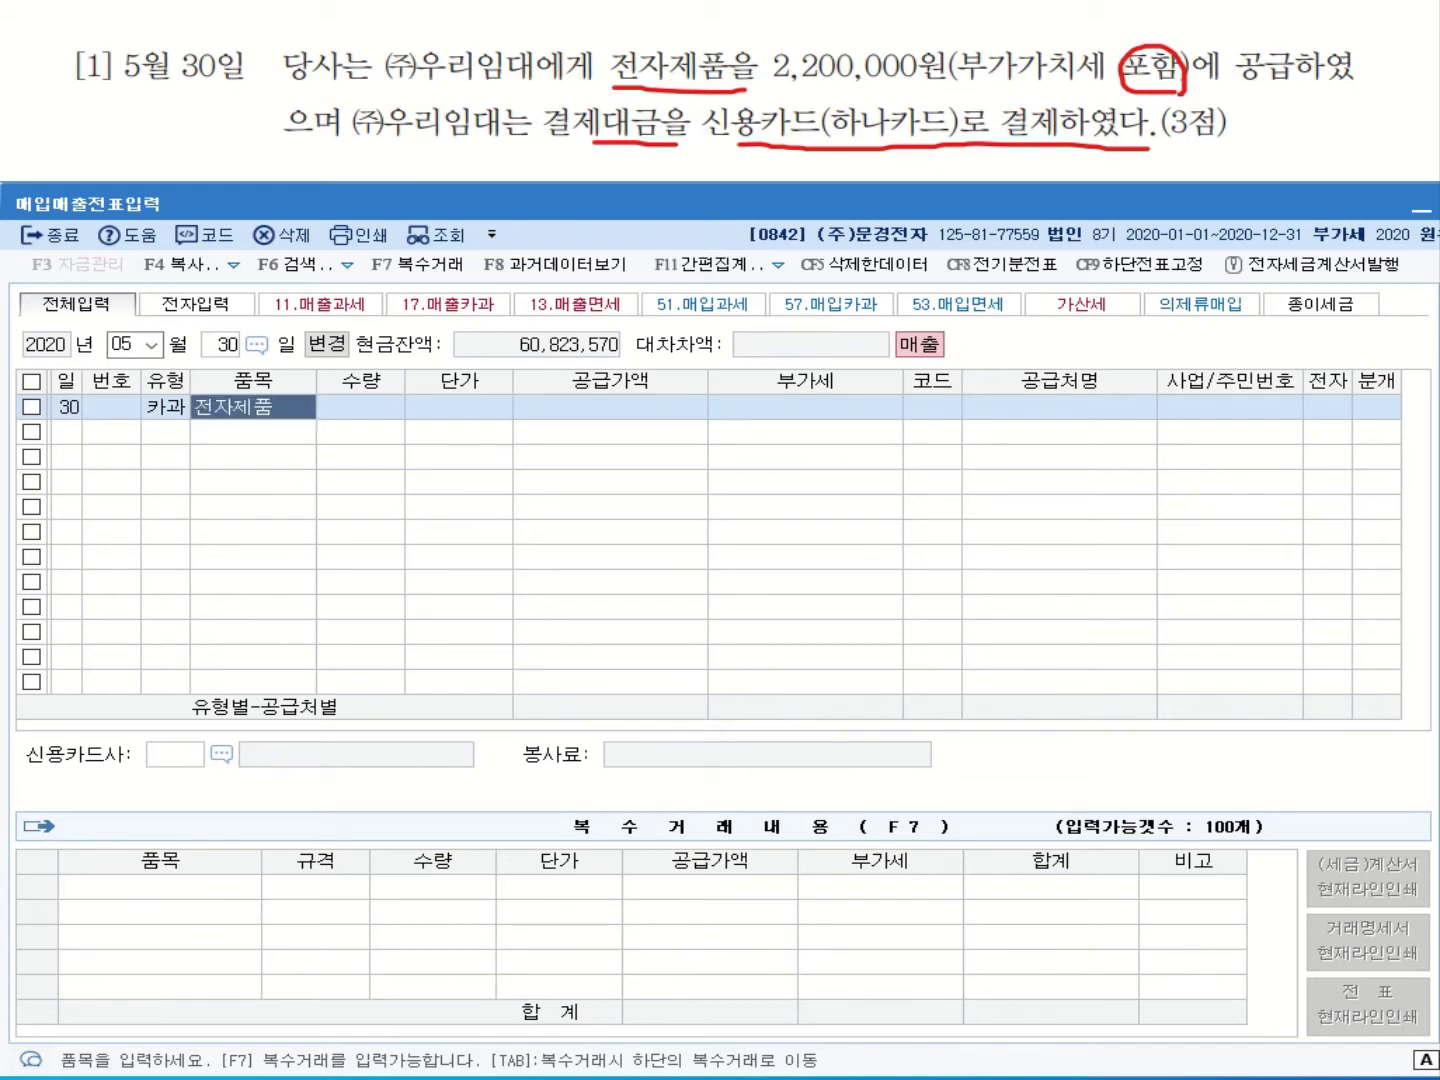
{"action": "key", "text": "Return"}
{"action": "key", "text": "Return"}
{"action": "key", "text": "Return"}
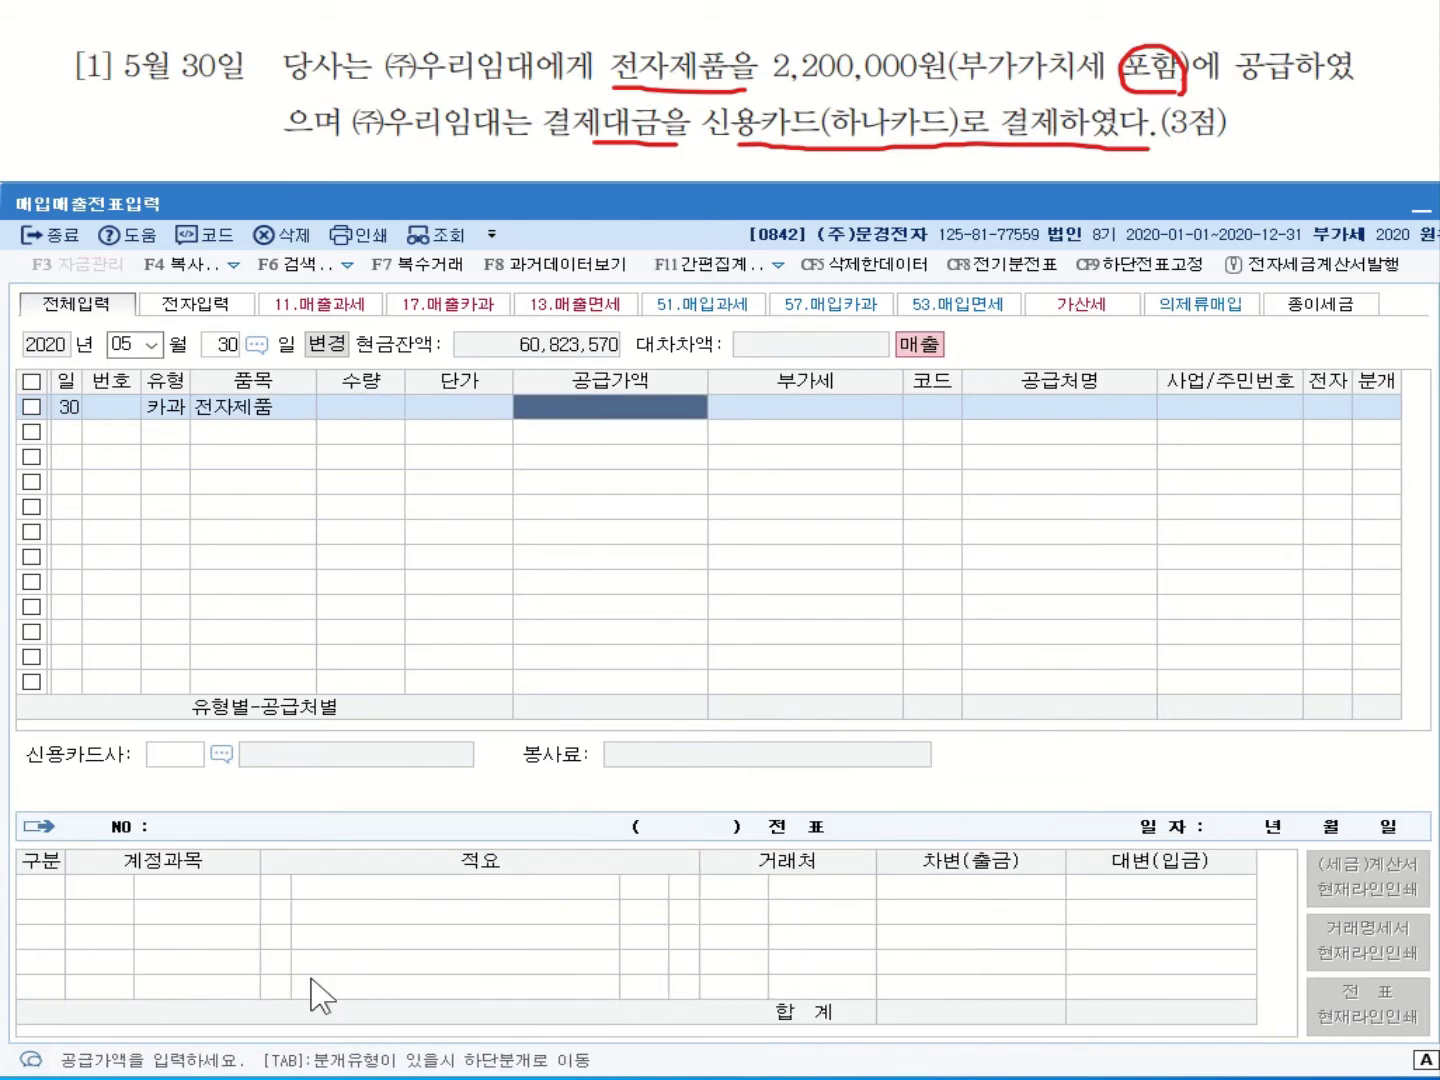
{"action": "type", "text": "2,200,000"}
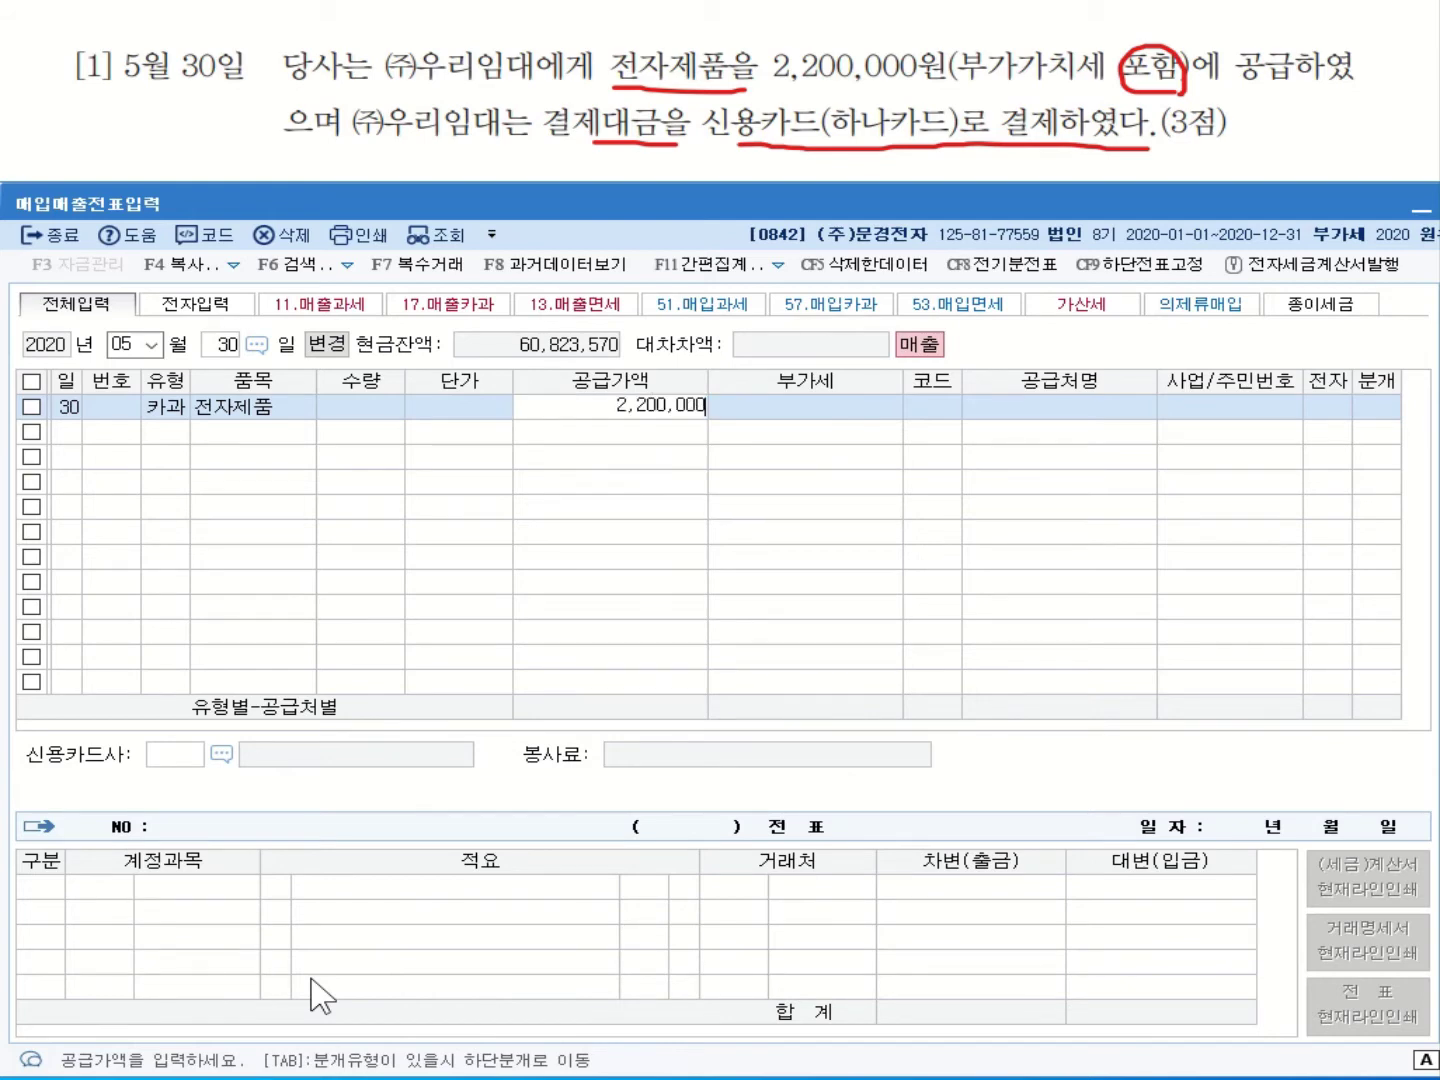
{"action": "key", "text": "Return"}
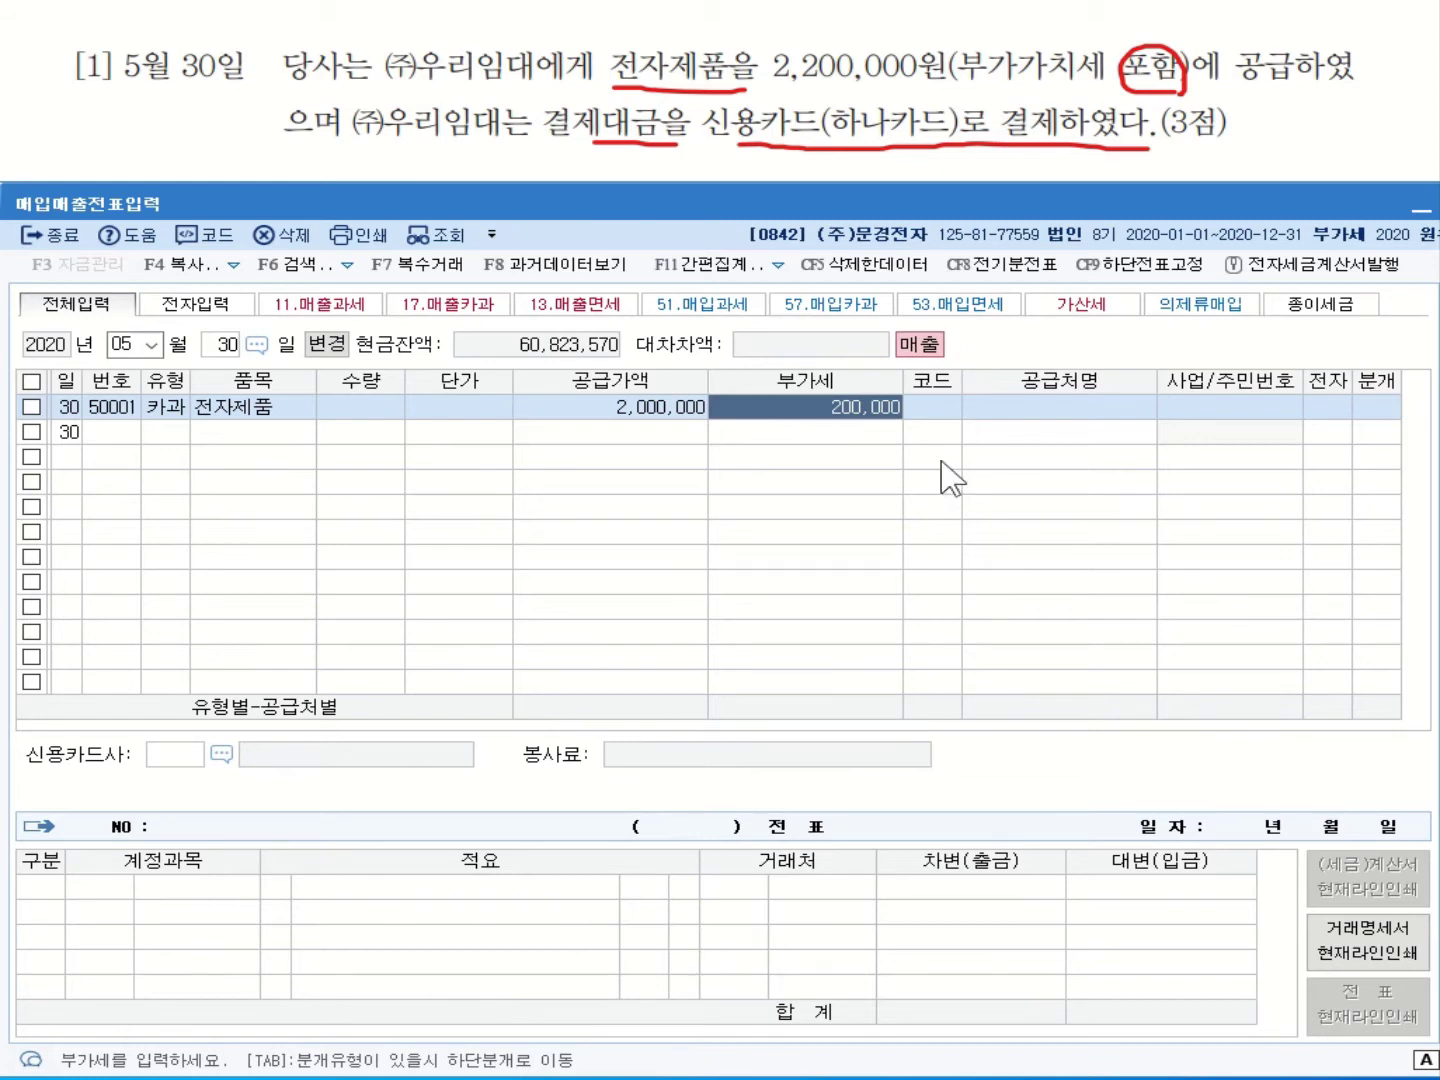
Assign 공급처 00234 (주)우리임대 and 신용카드사 99600 하나카드 to the May 30 sales line.
{"action": "left_click", "coordinate": [938, 414]}
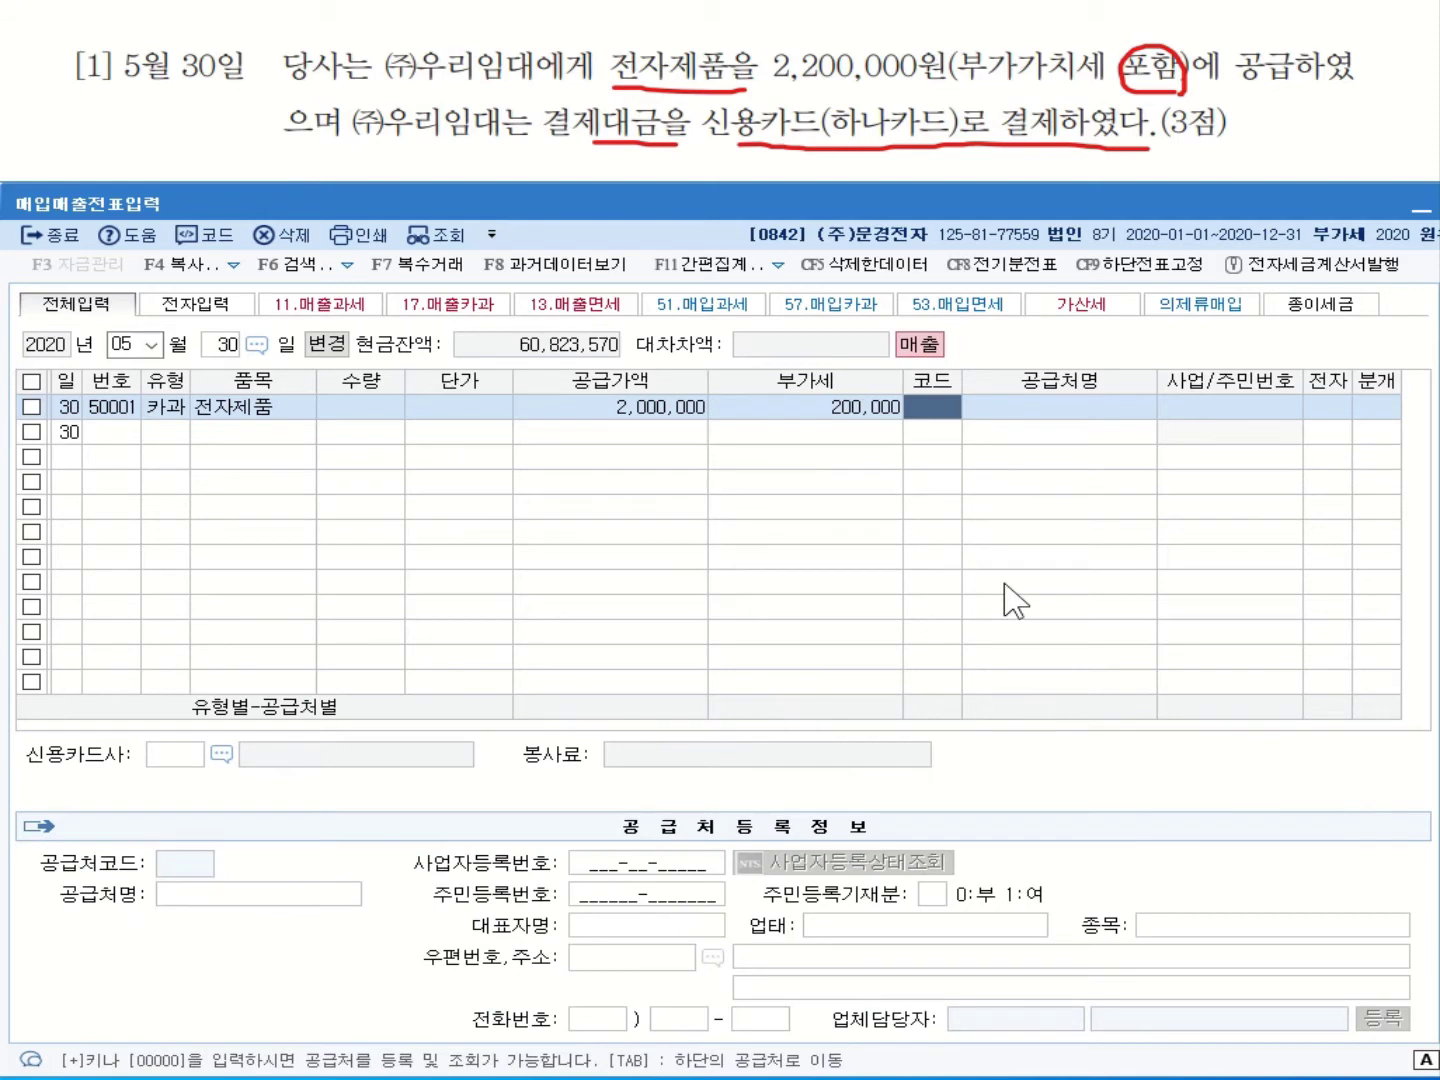
{"action": "type", "text": "우리"}
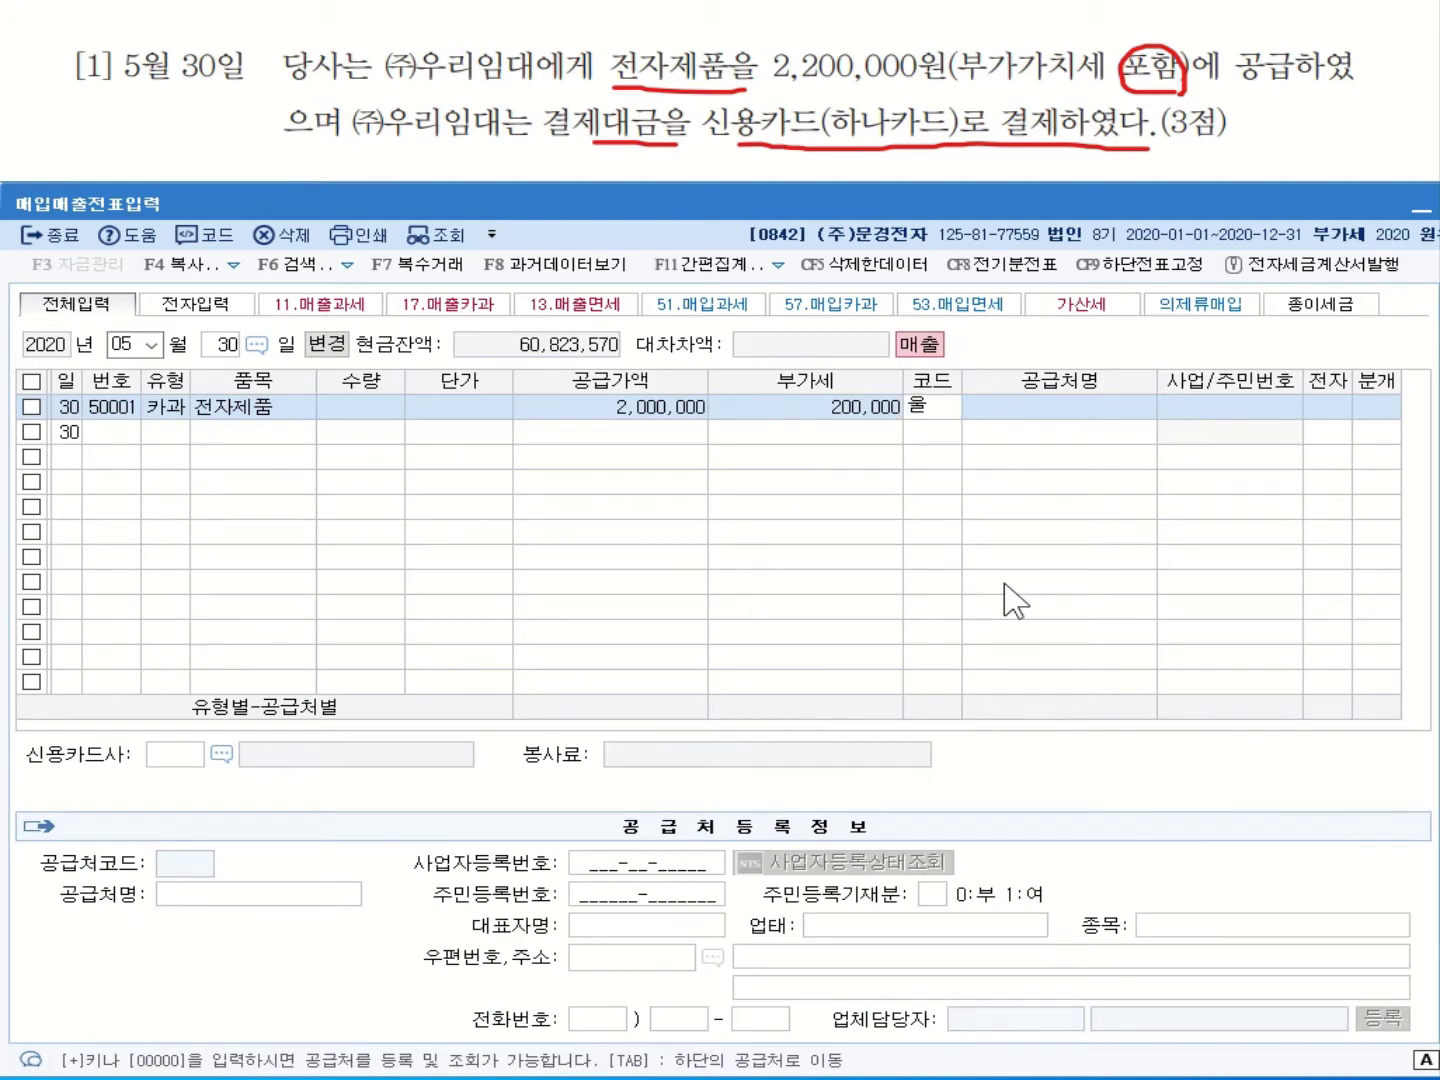
{"action": "key", "text": "Return"}
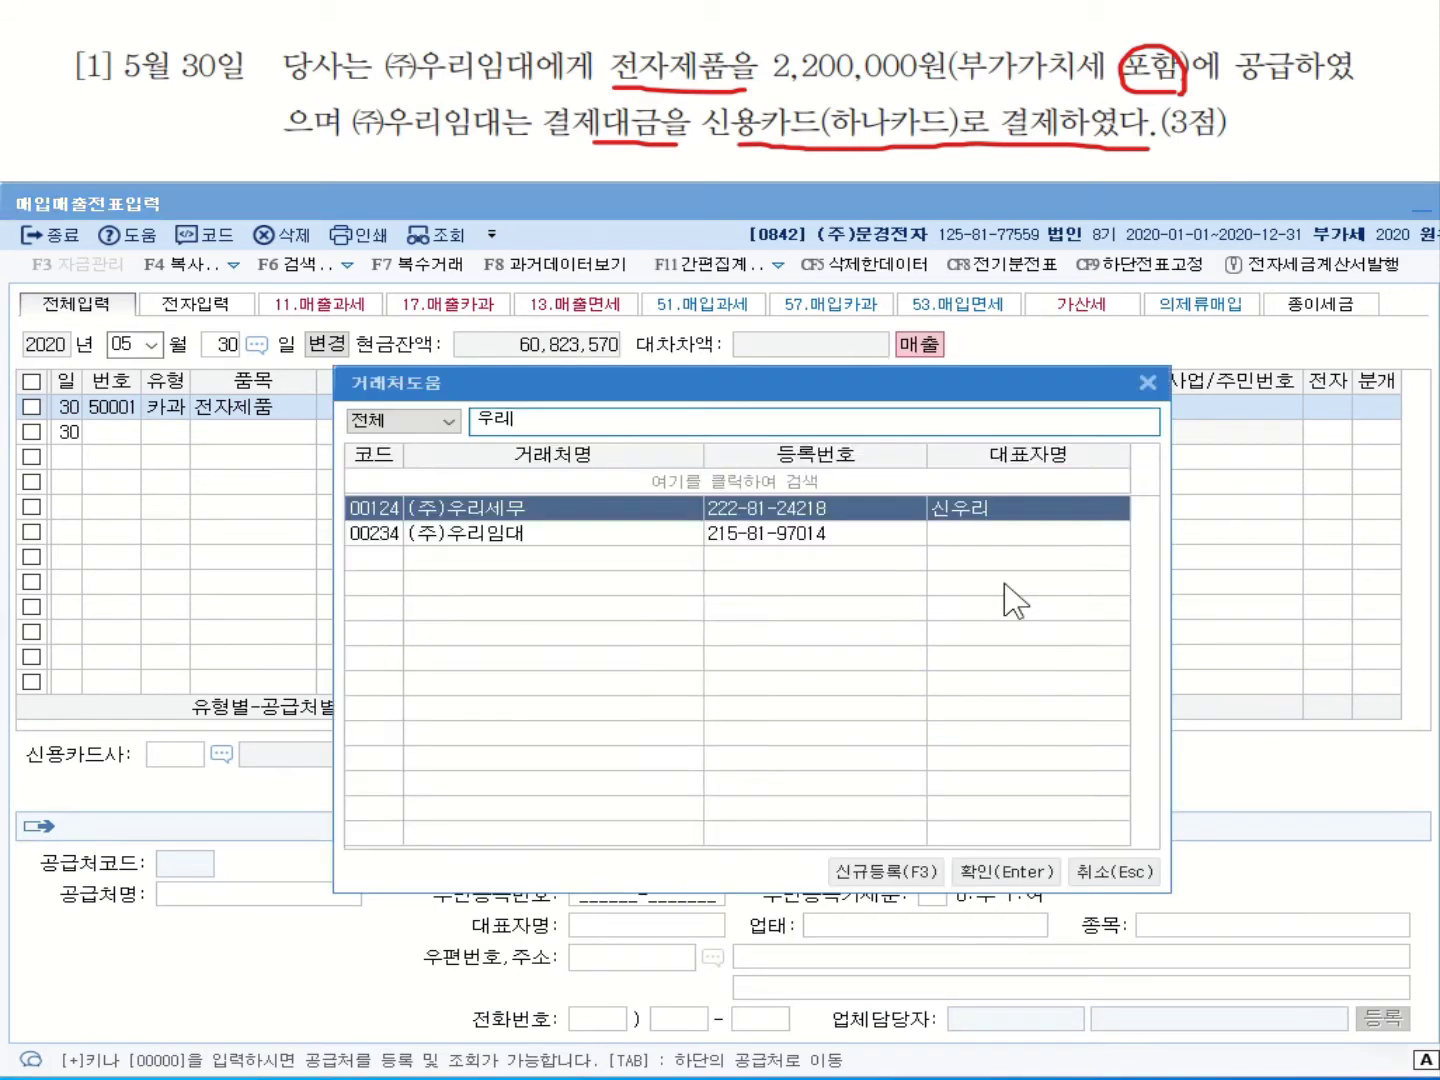
{"action": "key", "text": "Down"}
{"action": "key", "text": "Return"}
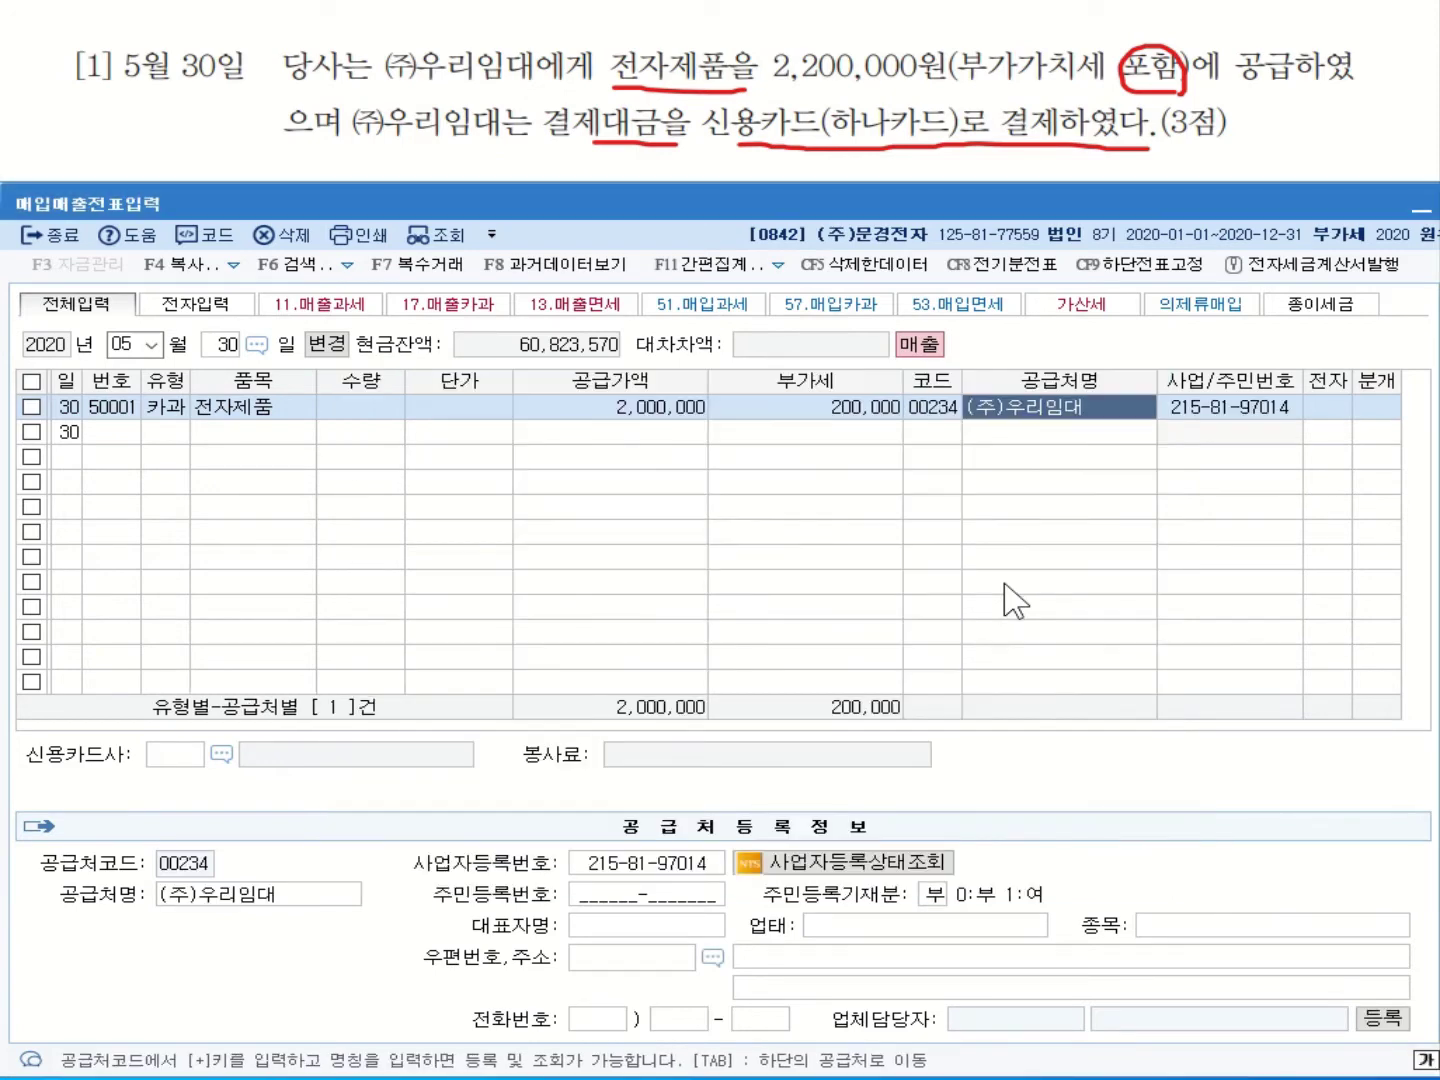
{"action": "key", "text": "Return"}
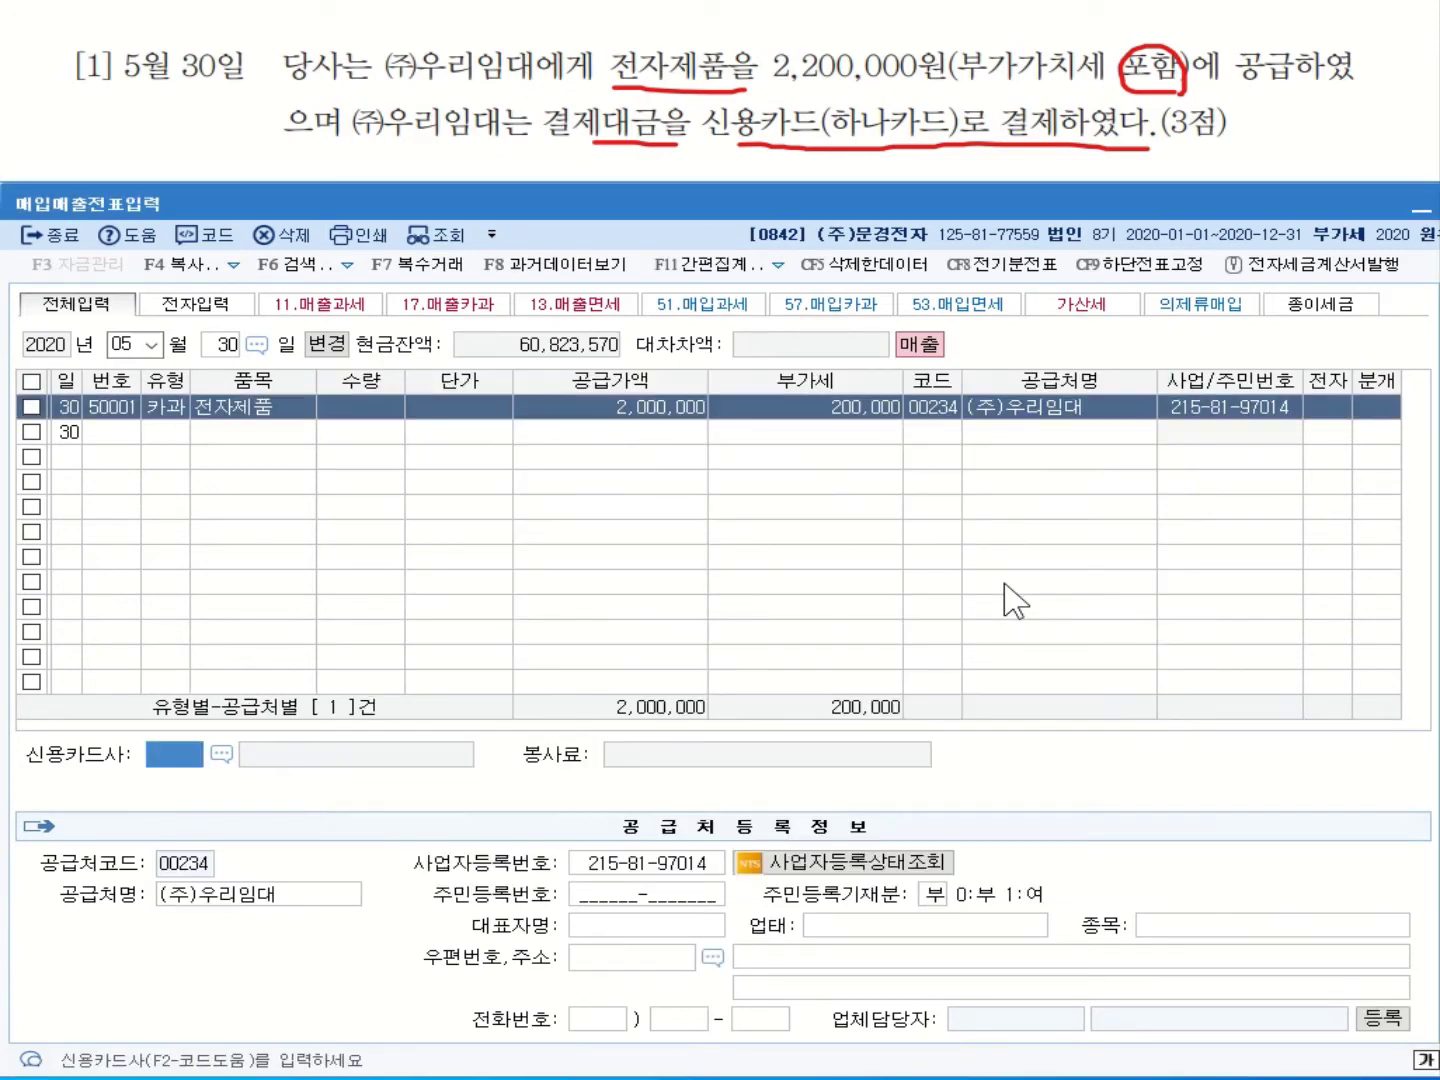
{"action": "left_click", "coordinate": [221, 754]}
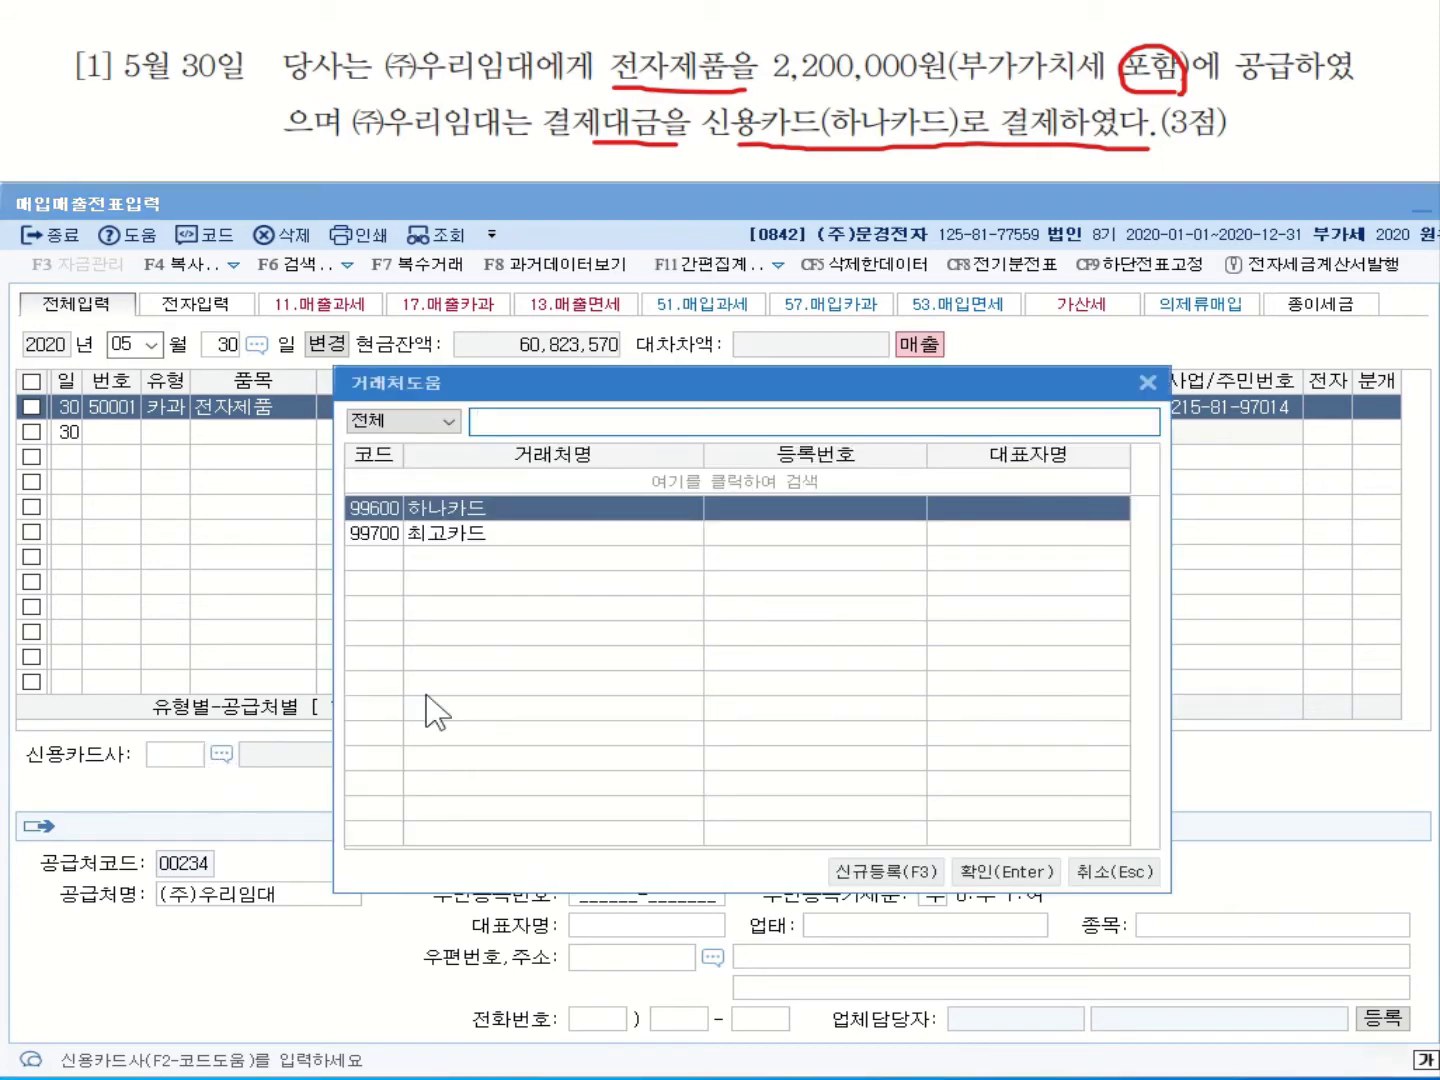
{"action": "double_click", "coordinate": [455, 510]}
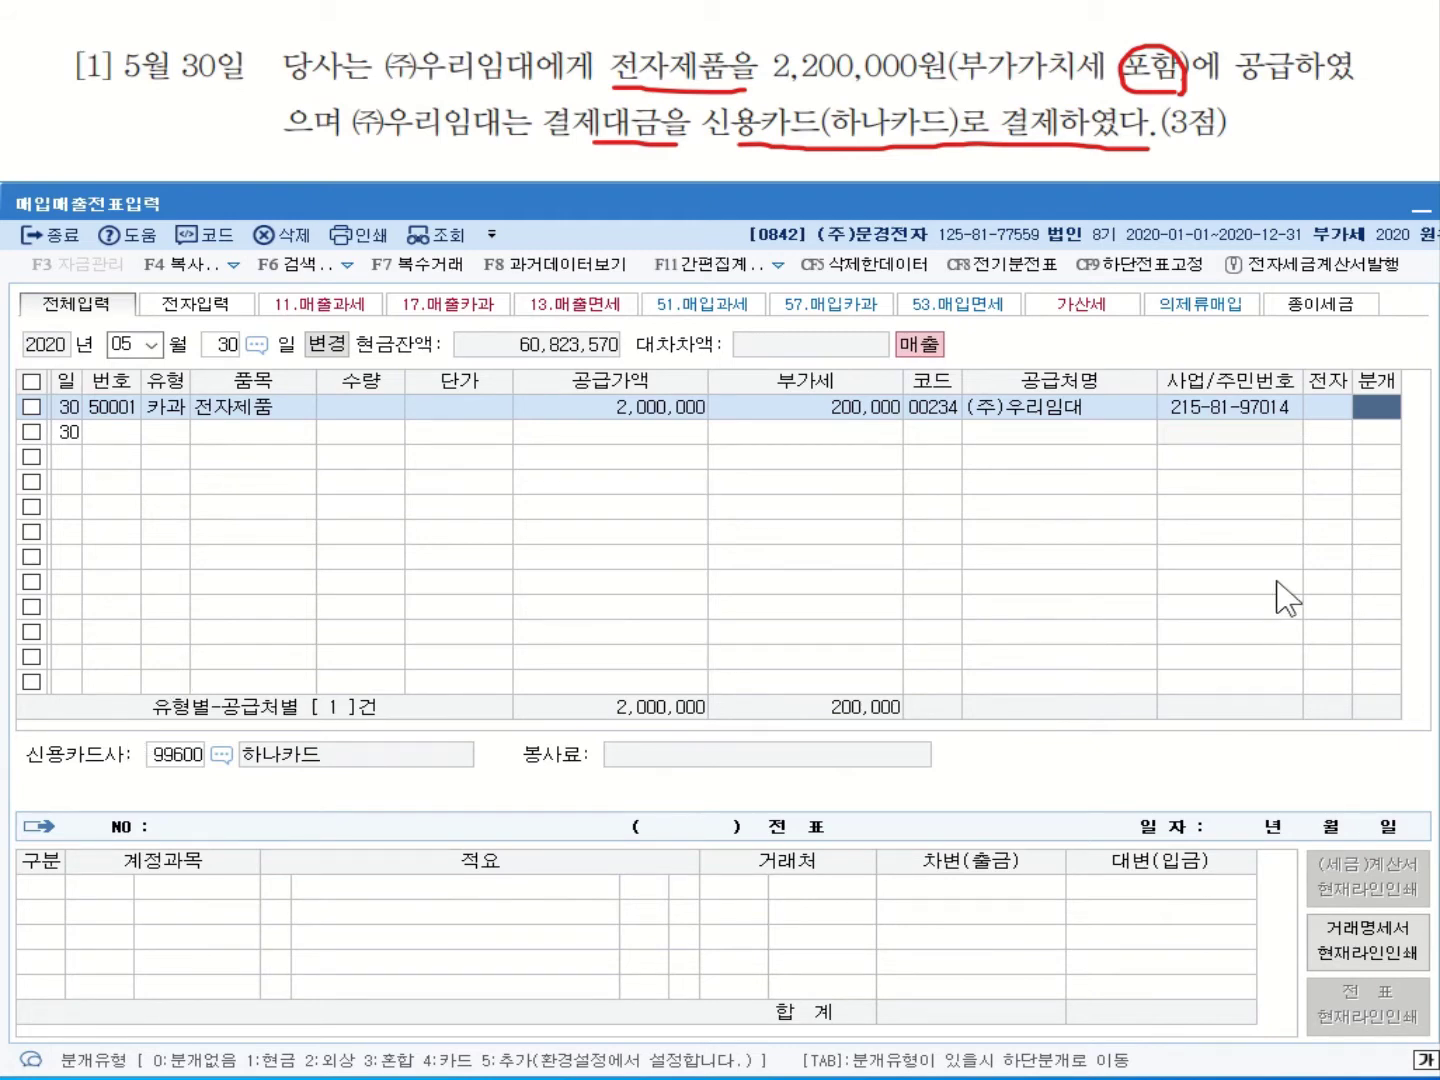
Set the May 30 sale's 분개 to 4.카드 and change its debit account from 미수금 to 0108 외상매출금.
{"action": "type", "text": "4"}
{"action": "key", "text": "Return"}
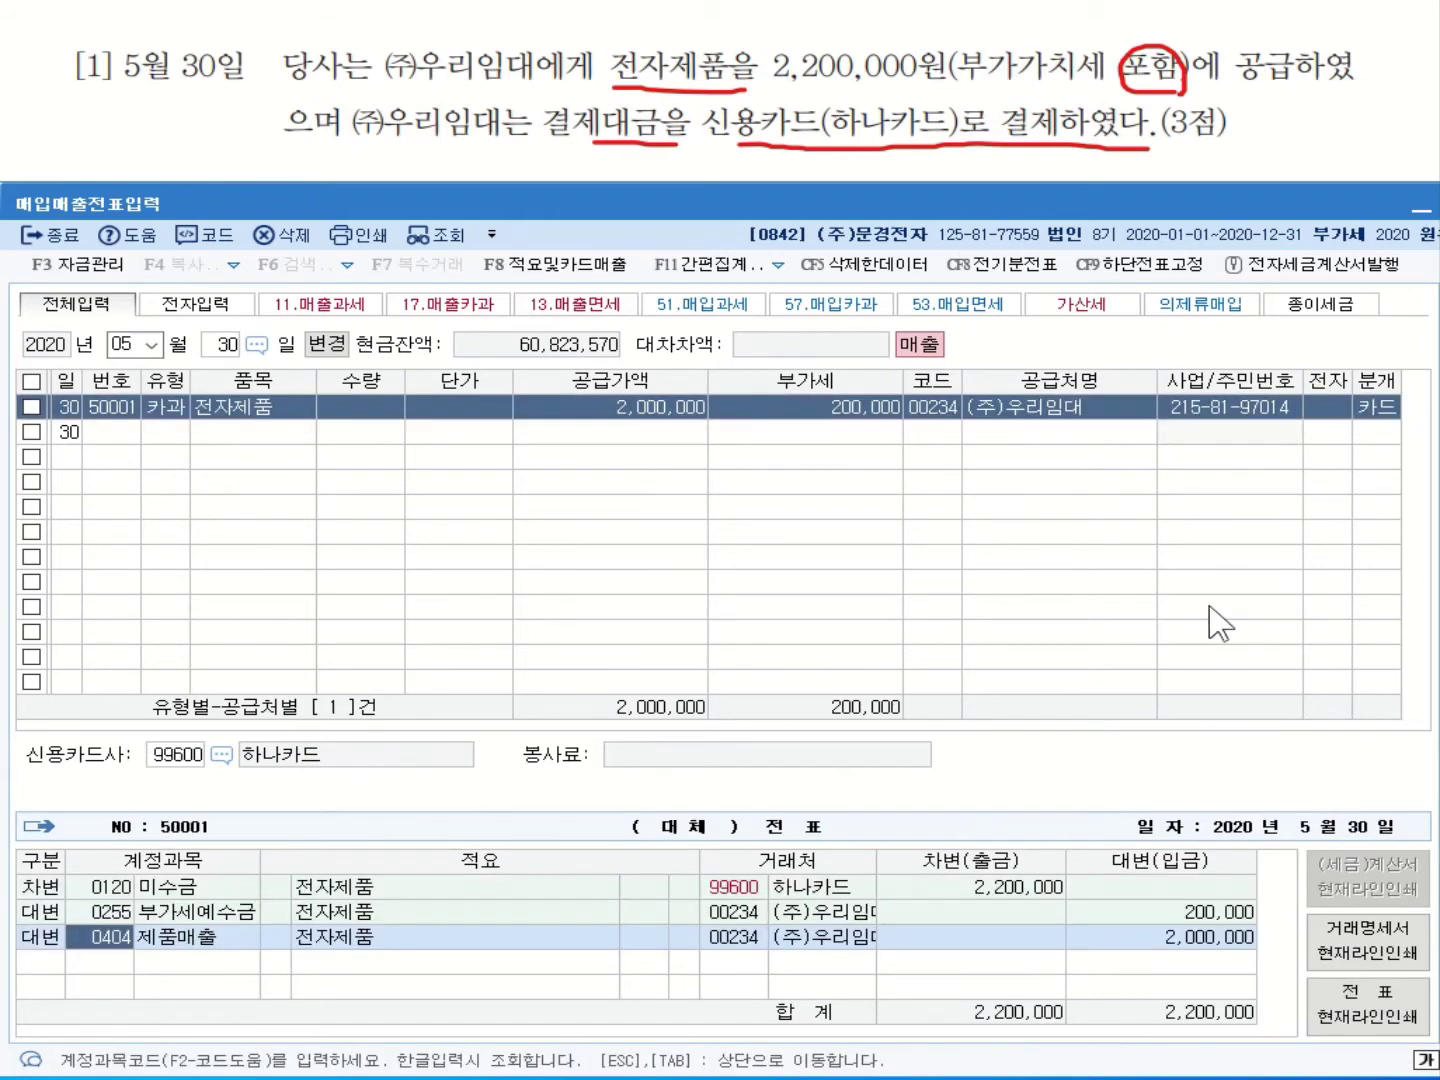
{"action": "left_click", "coordinate": [92, 888]}
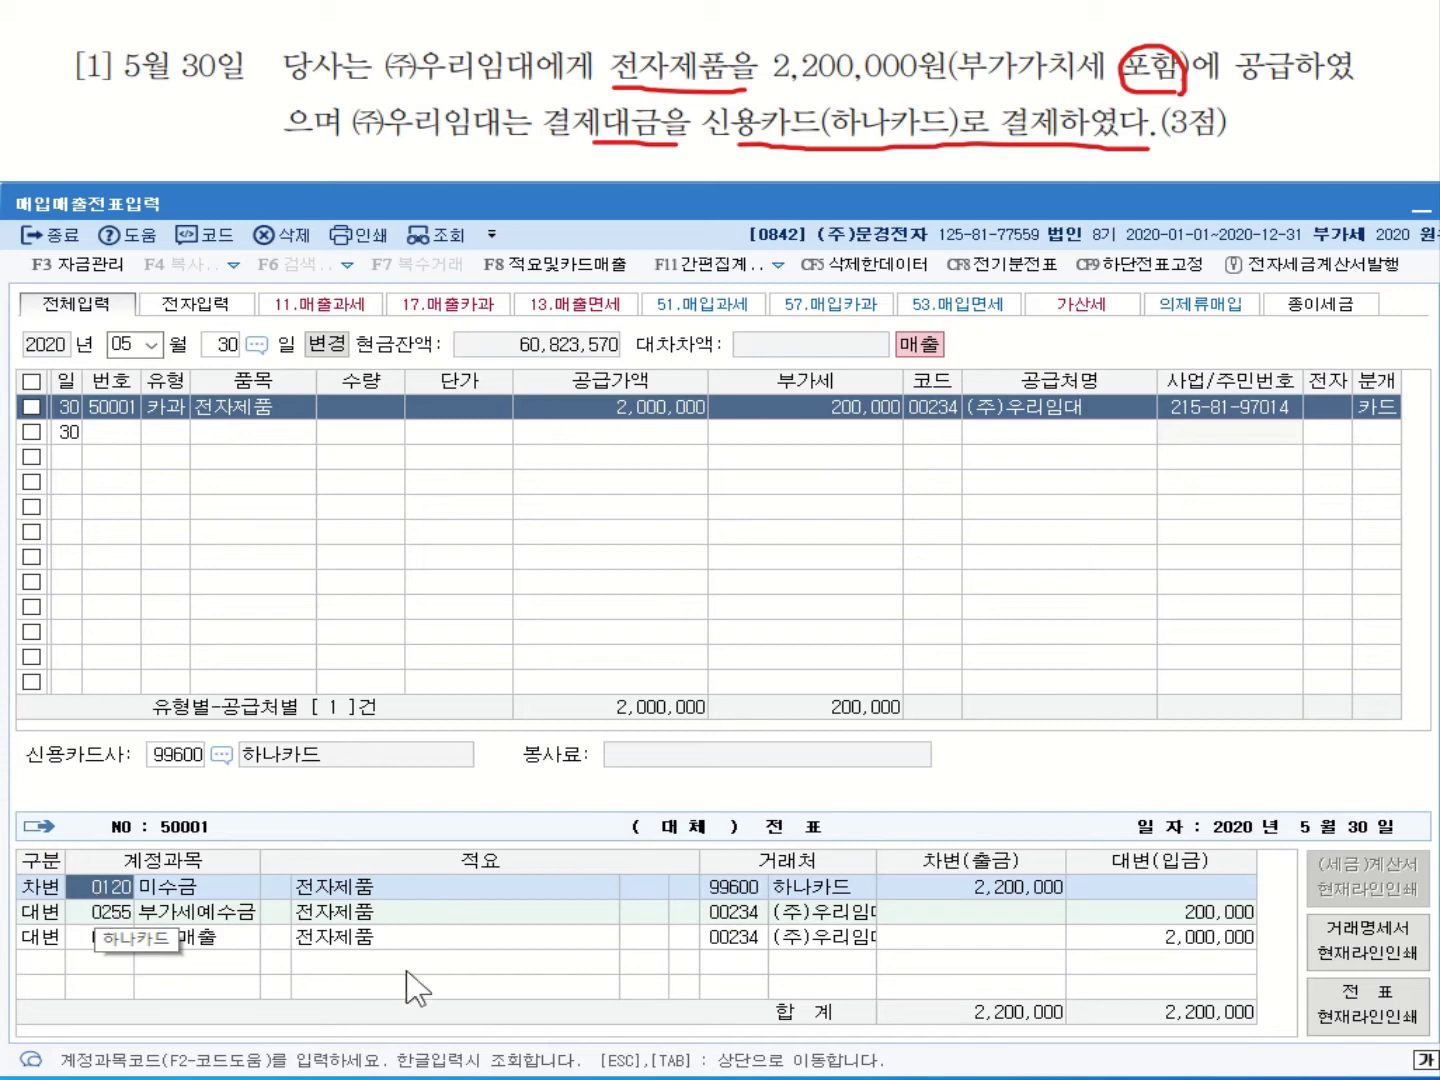
{"action": "type", "text": "0108"}
{"action": "key", "text": "Return"}
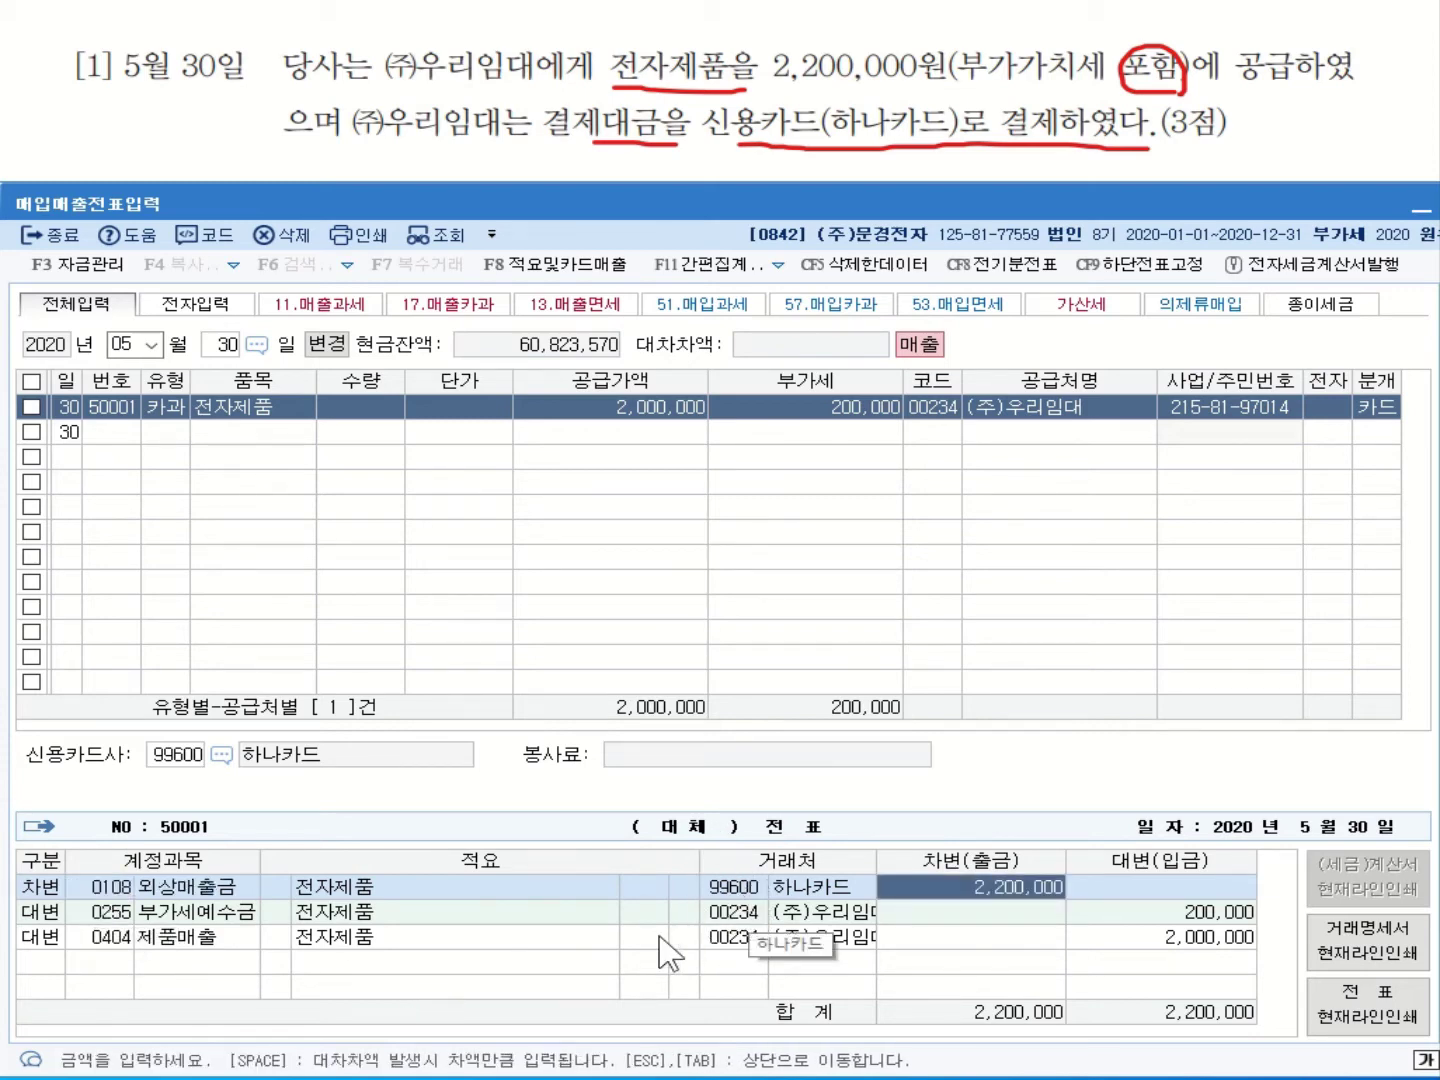
{"action": "key", "text": "Return"}
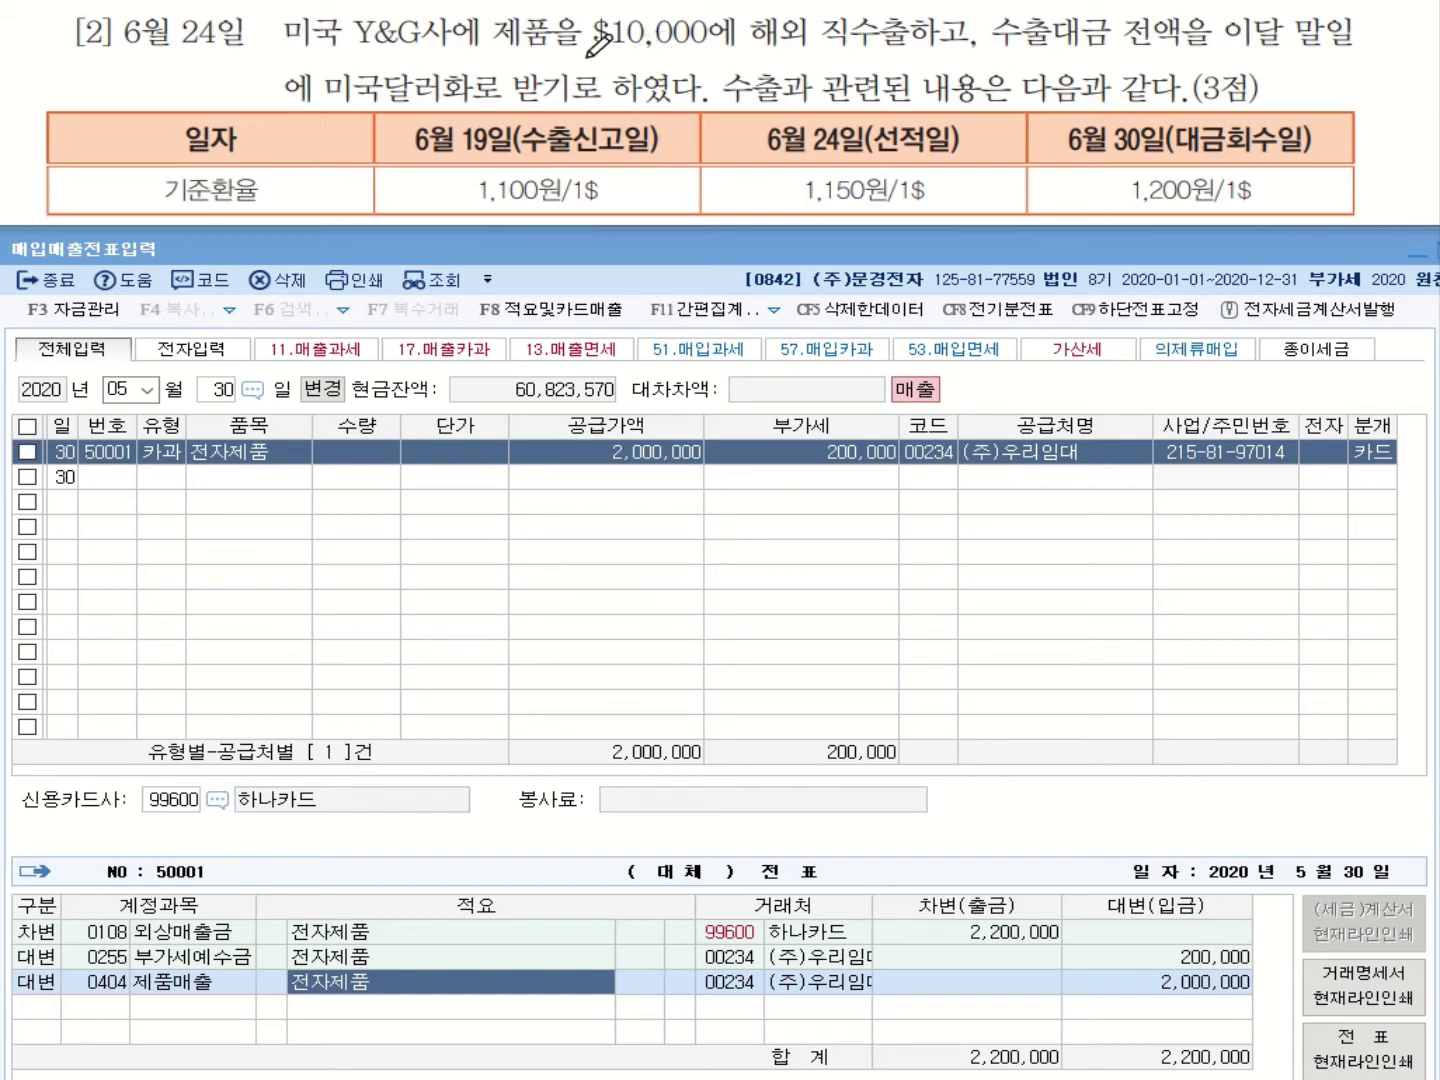
On transaction [2], underline $10,000, 직수출 and the three date headings, and bracket the 6월 24일(선적일) exchange-rate column.
{"action": "left_click_drag", "start_coordinate": [585, 50], "coordinate": [913, 54]}
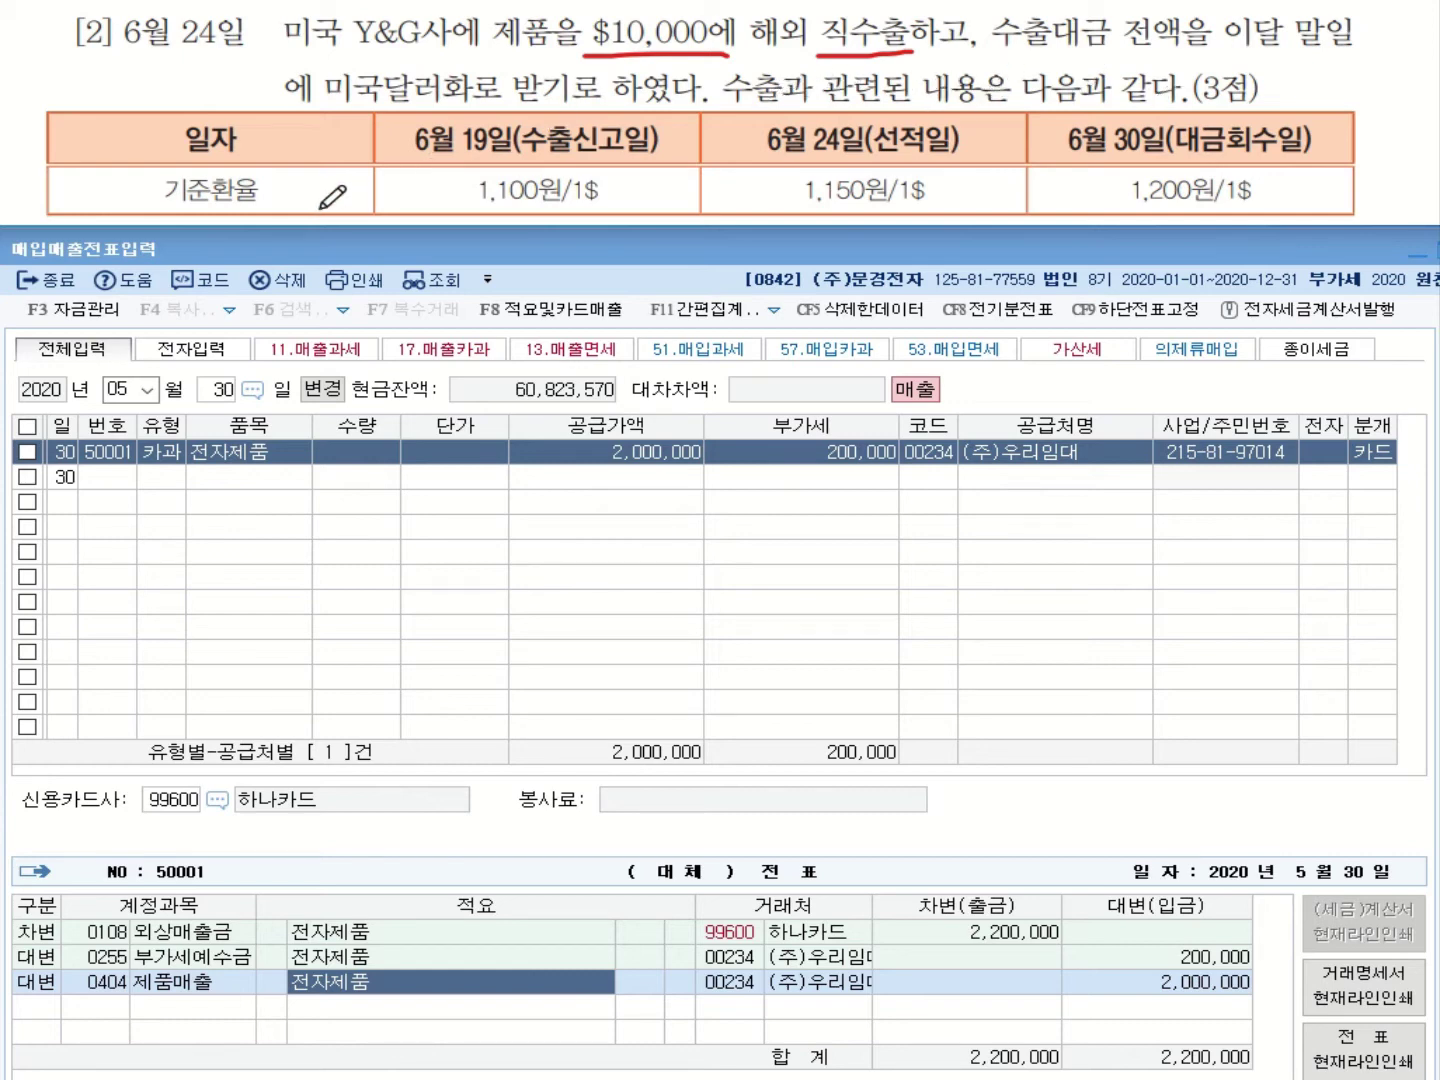
{"action": "left_click_drag", "start_coordinate": [537, 156], "coordinate": [592, 154]}
{"action": "left_click_drag", "start_coordinate": [877, 158], "coordinate": [958, 157]}
{"action": "left_click_drag", "start_coordinate": [1116, 158], "coordinate": [1230, 156]}
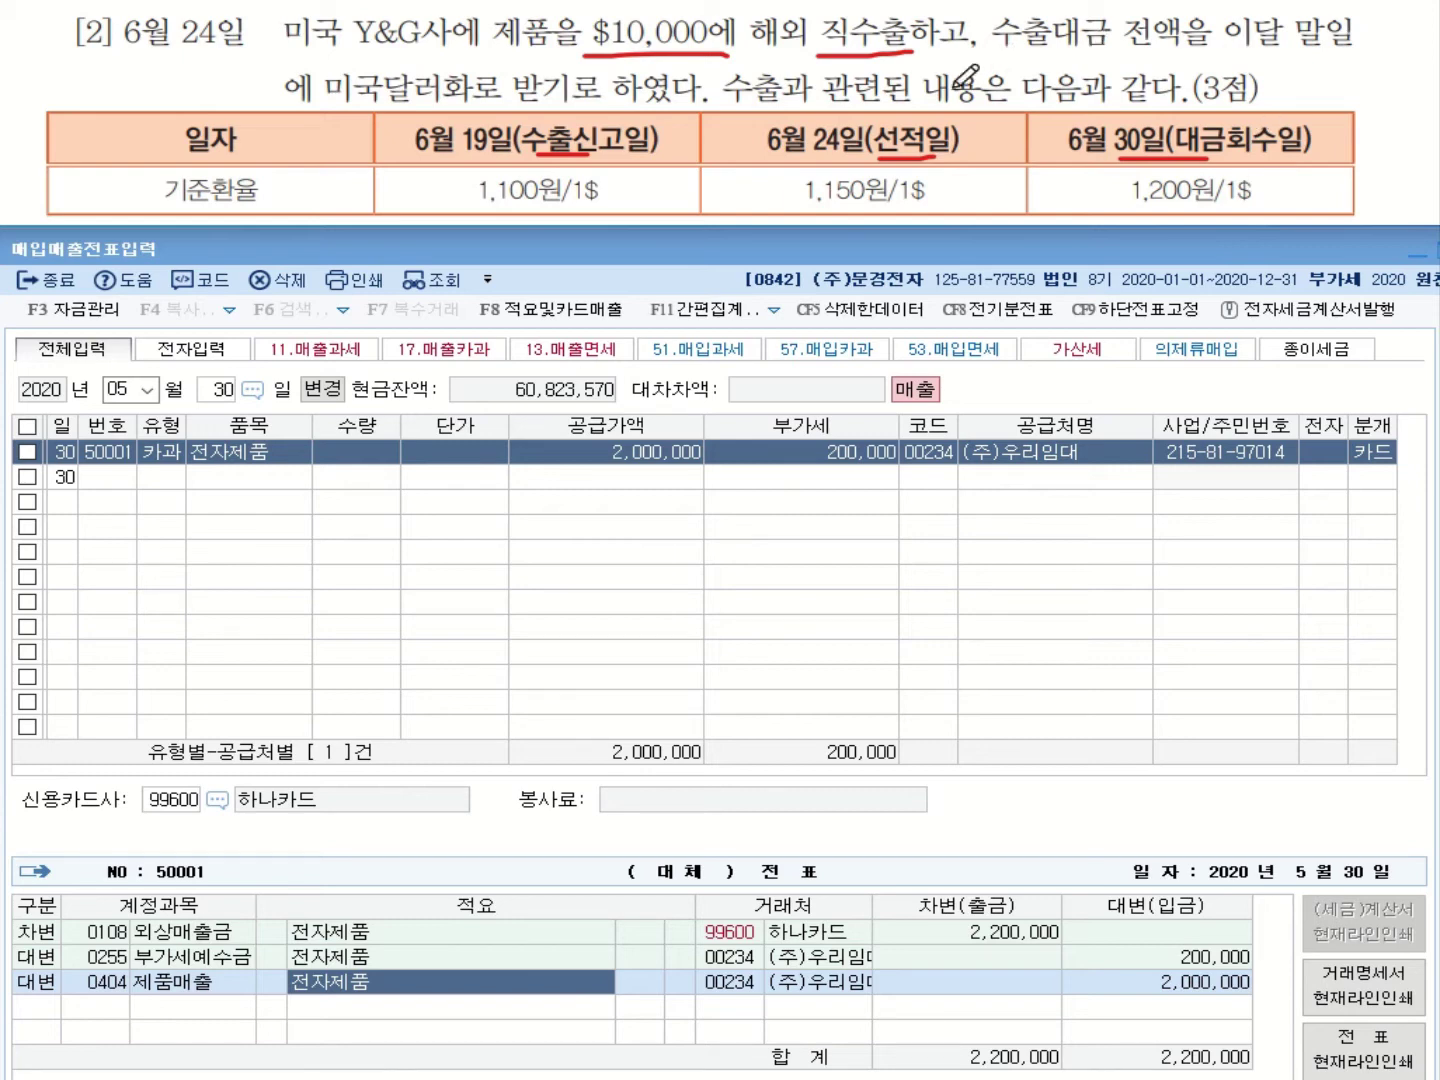
{"action": "left_click_drag", "start_coordinate": [742, 124], "coordinate": [750, 186]}
{"action": "left_click_drag", "start_coordinate": [983, 126], "coordinate": [973, 198]}
{"action": "left_click_drag", "start_coordinate": [746, 185], "coordinate": [757, 203]}
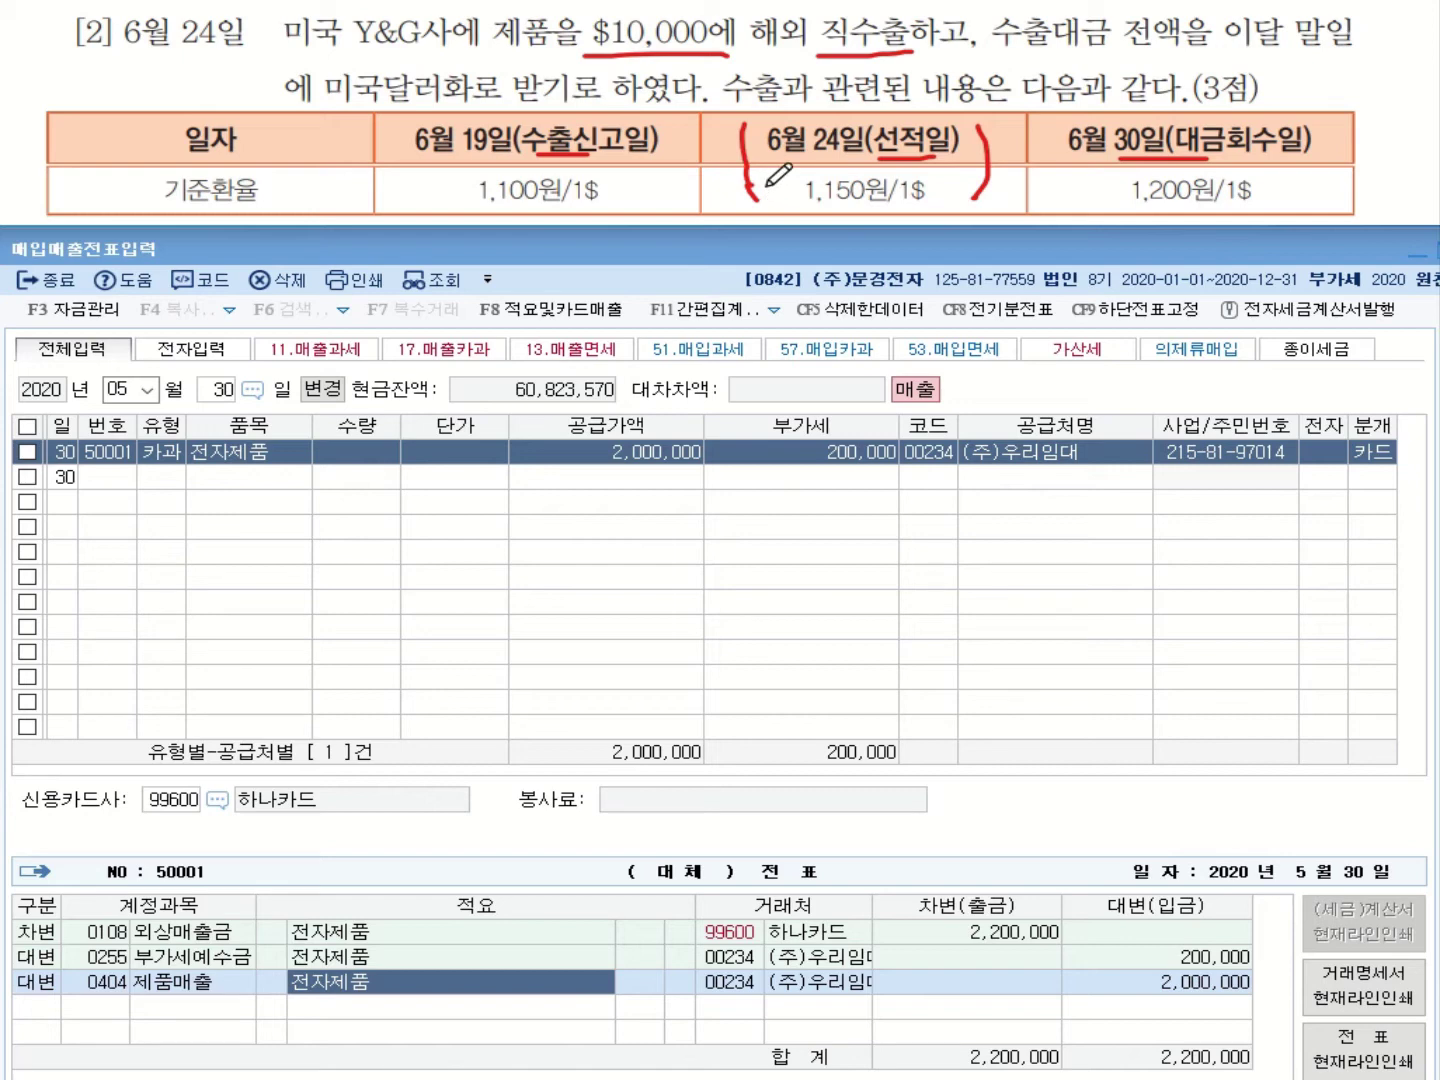
Set the 매입매출전표 date to June 24, 2020 for transaction [2].
{"action": "left_click", "coordinate": [118, 389]}
{"action": "scroll", "coordinate": [118, 389], "scroll_direction": "up", "scroll_amount": 1}
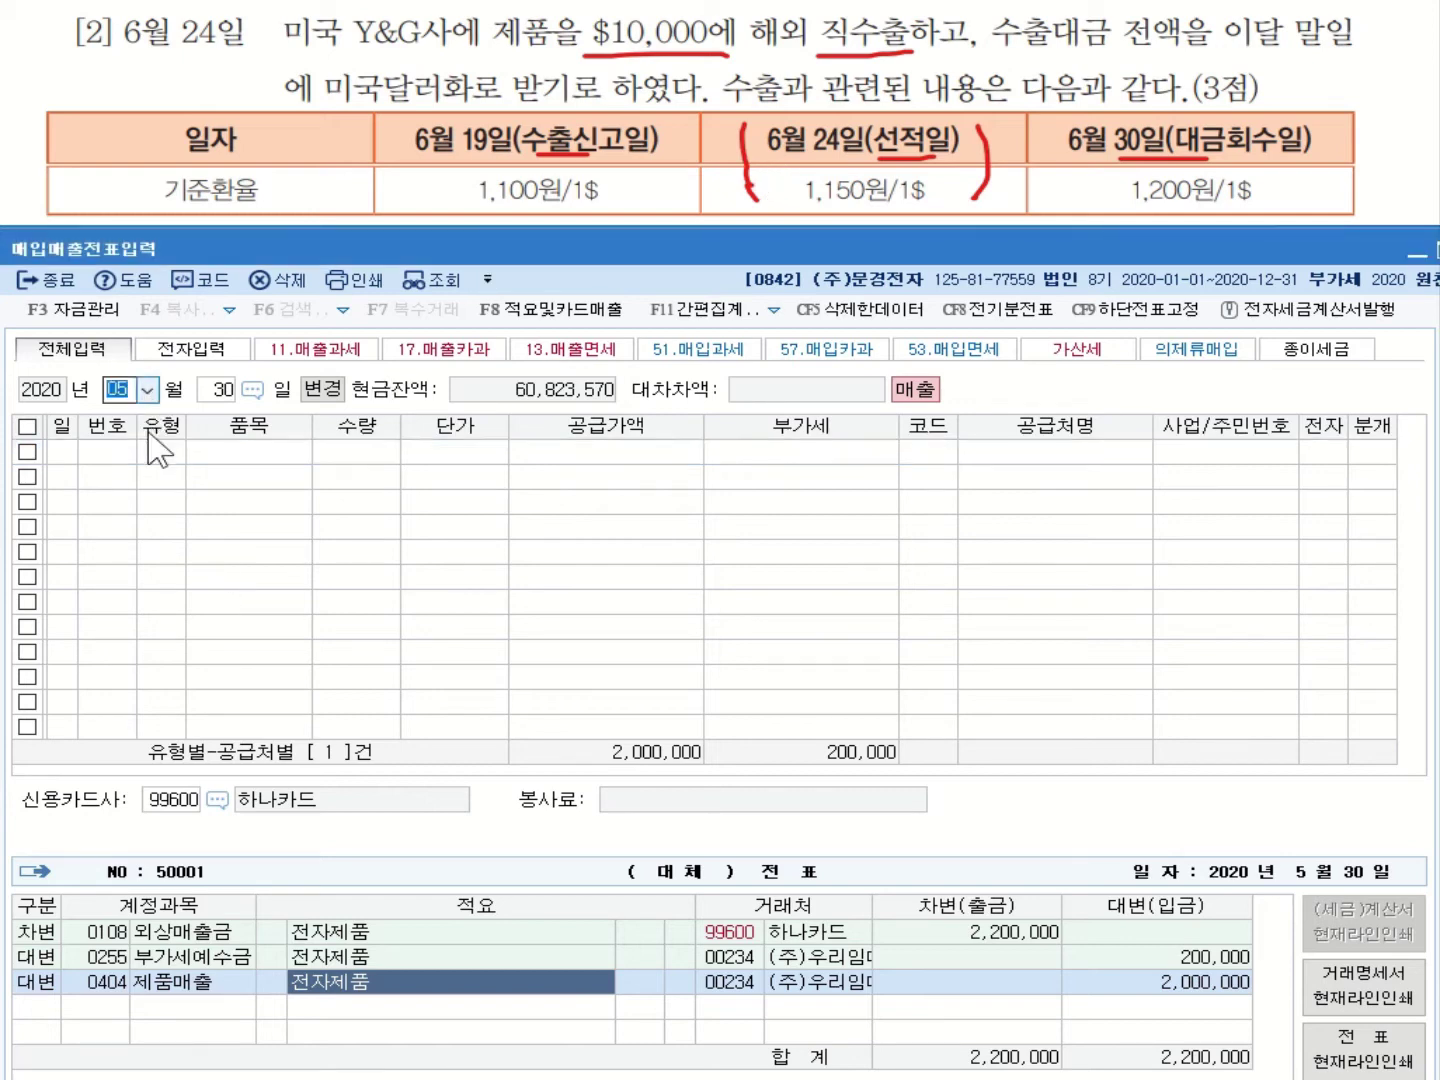
{"action": "left_click", "coordinate": [147, 389]}
{"action": "left_click", "coordinate": [117, 500]}
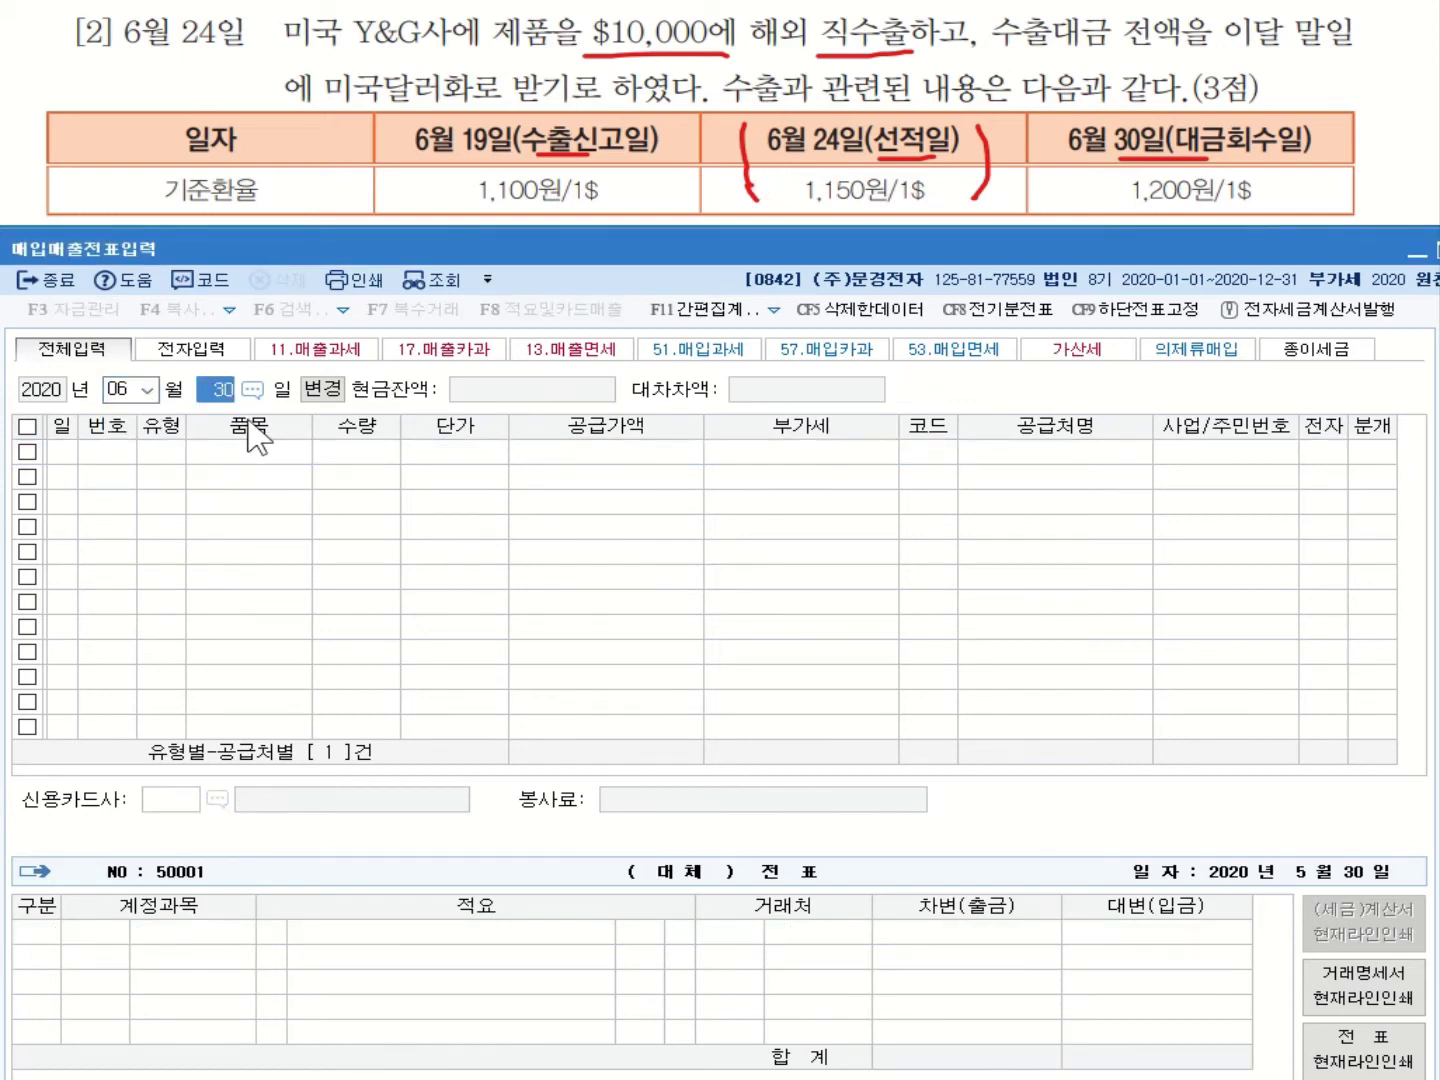
{"action": "type", "text": "24"}
{"action": "key", "text": "Return"}
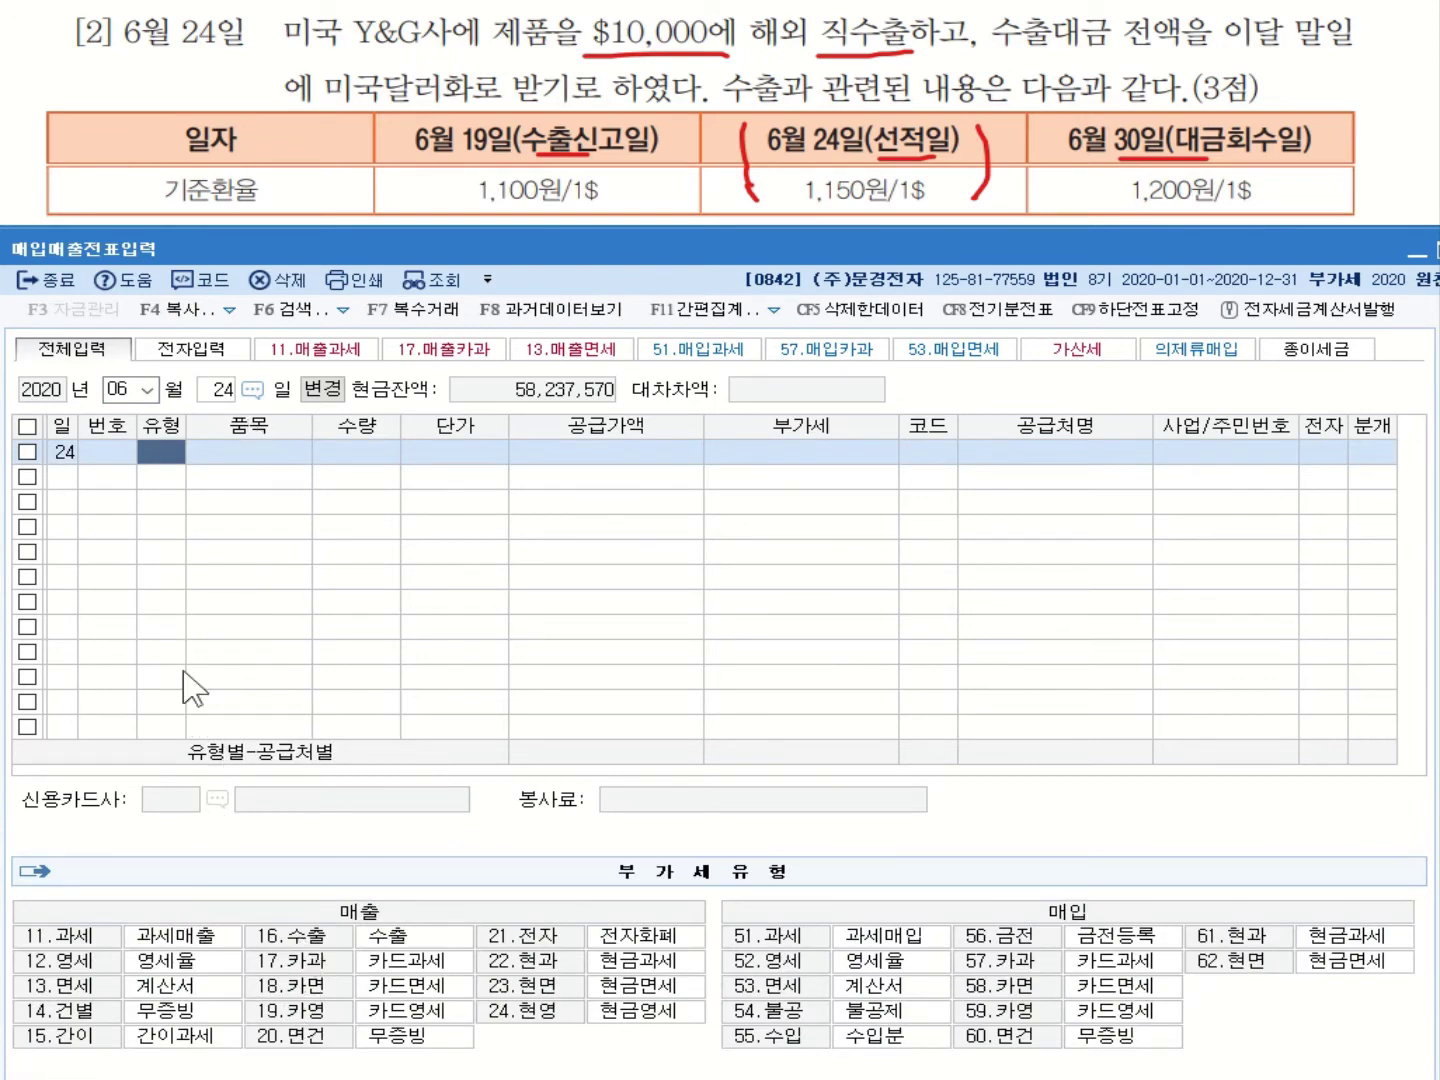
Enter a 16.수출 sales line for 제품 with a 공급가액 of 11,500,000, leaving quantity and unit price blank.
{"action": "type", "text": "16"}
{"action": "key", "text": "Return"}
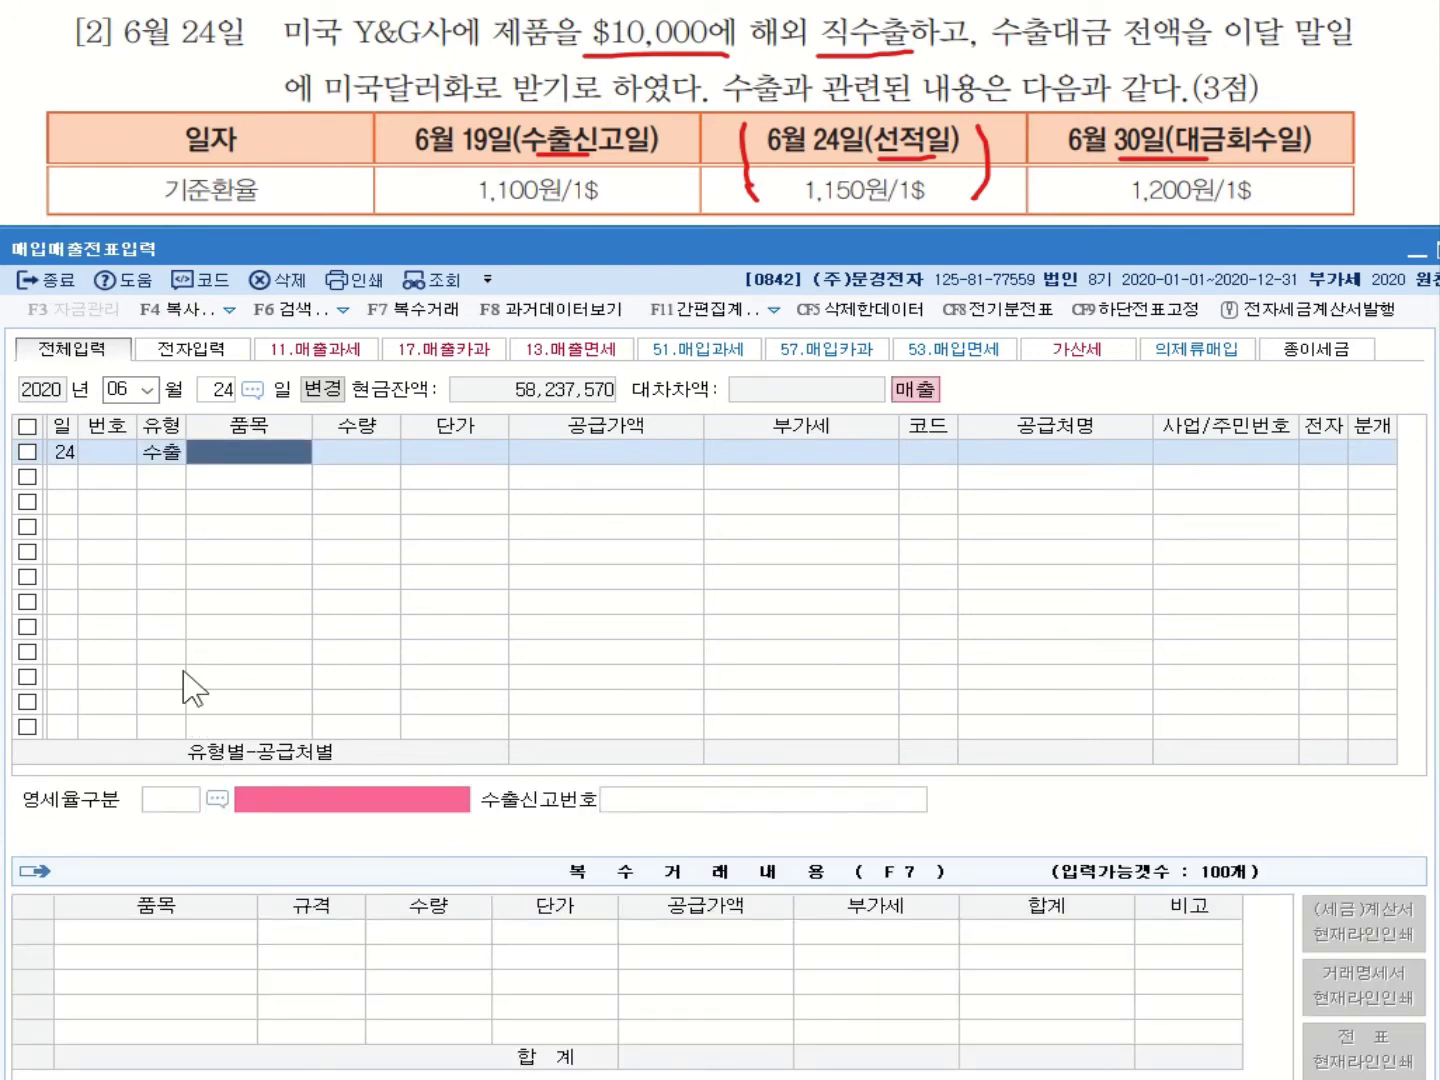
{"action": "type", "text": "재"}
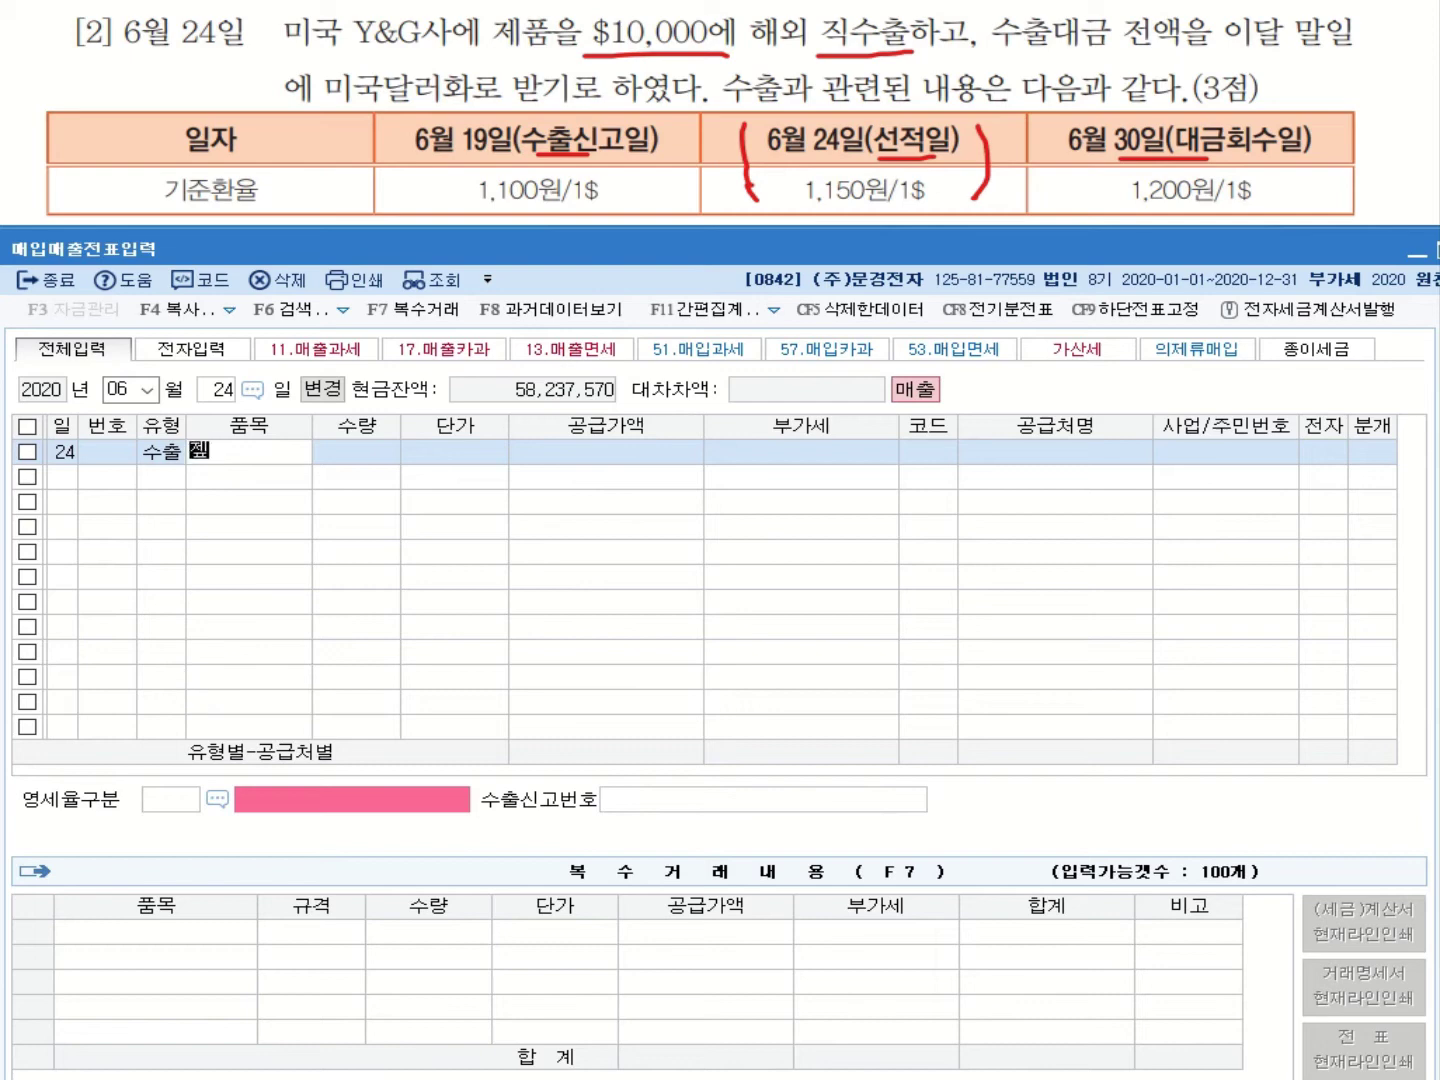
{"action": "type", "text": "품"}
{"action": "key", "text": "Return"}
{"action": "key", "text": "Return"}
{"action": "key", "text": "Return"}
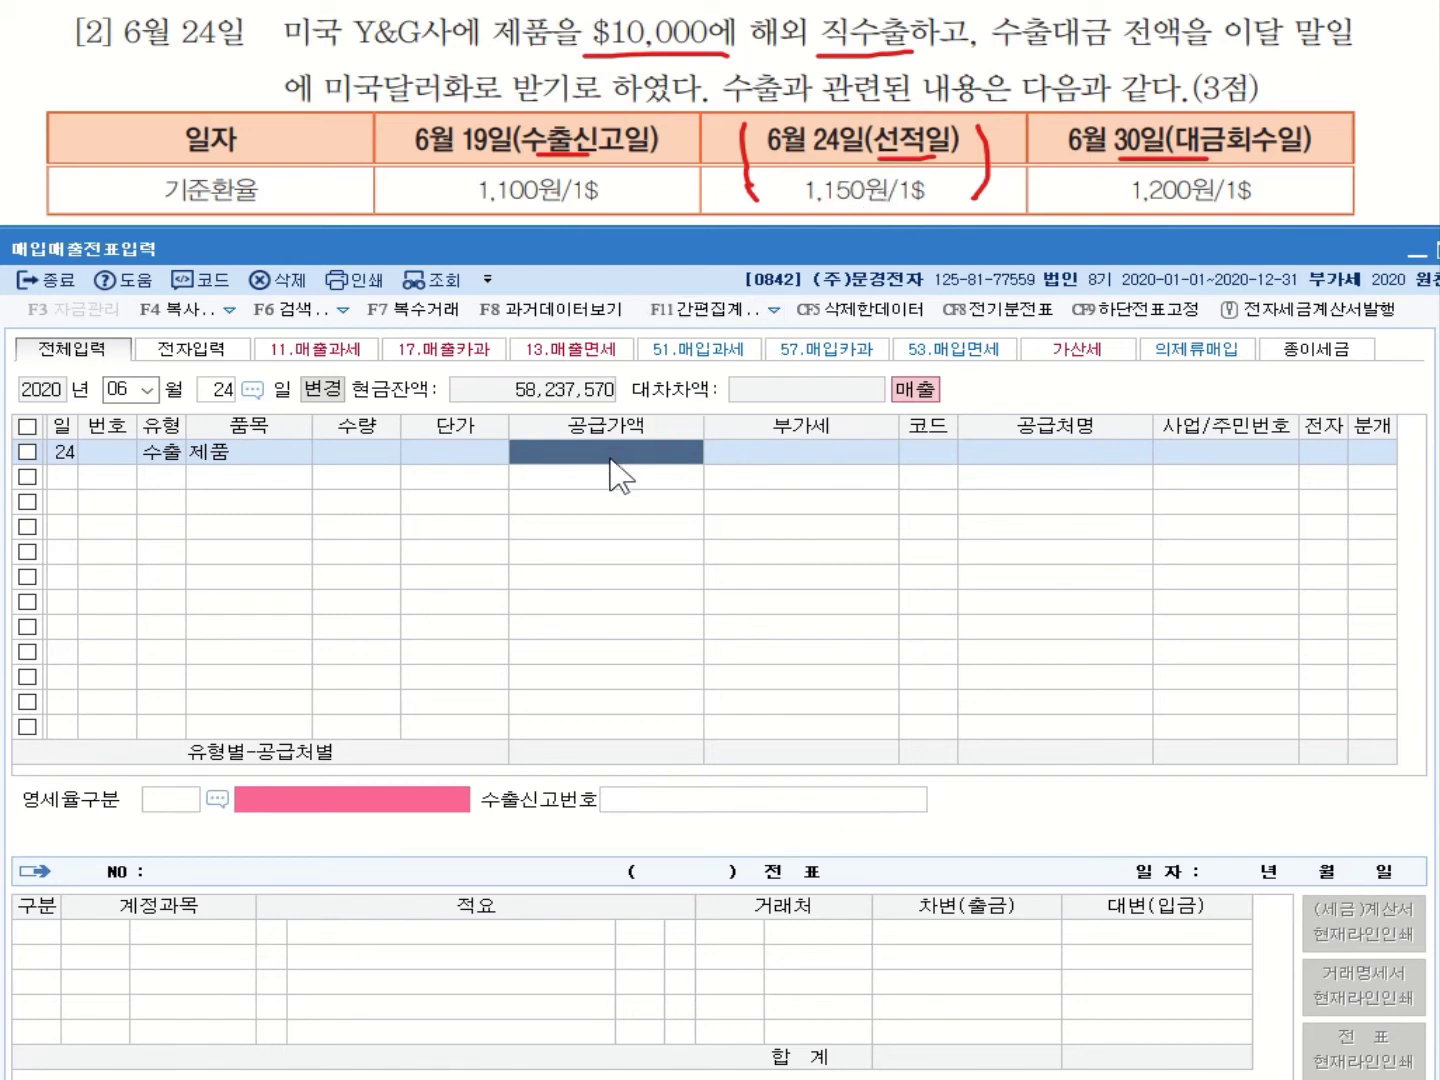
{"action": "type", "text": "1"}
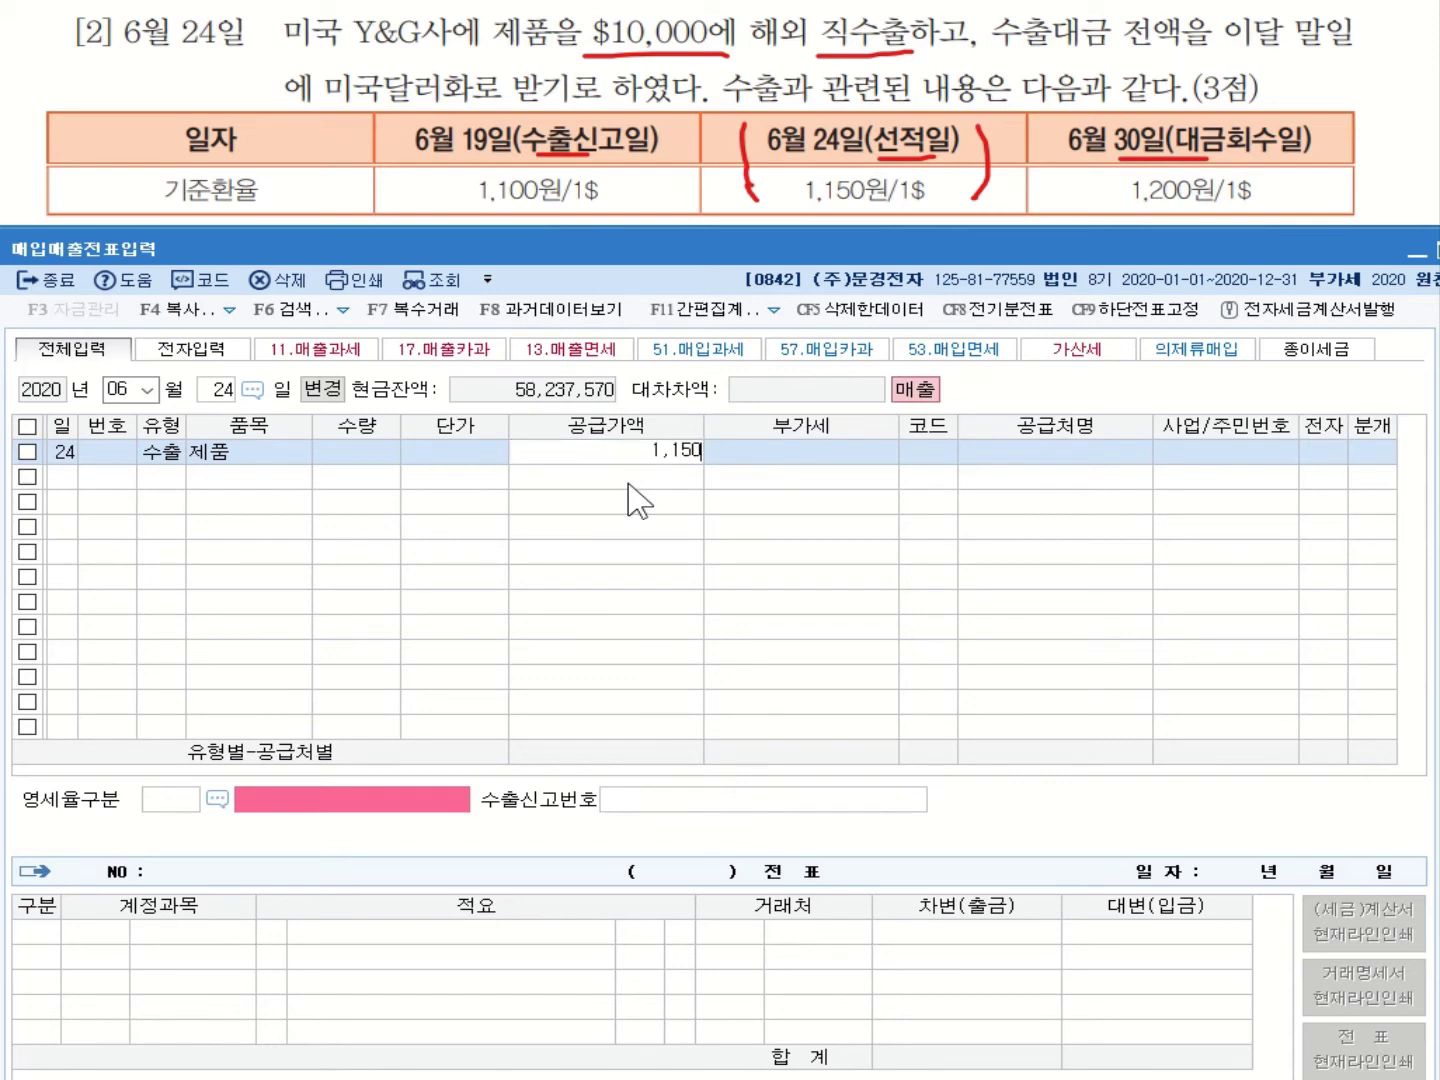
{"action": "type", "text": "1,500,000"}
{"action": "key", "text": "Return"}
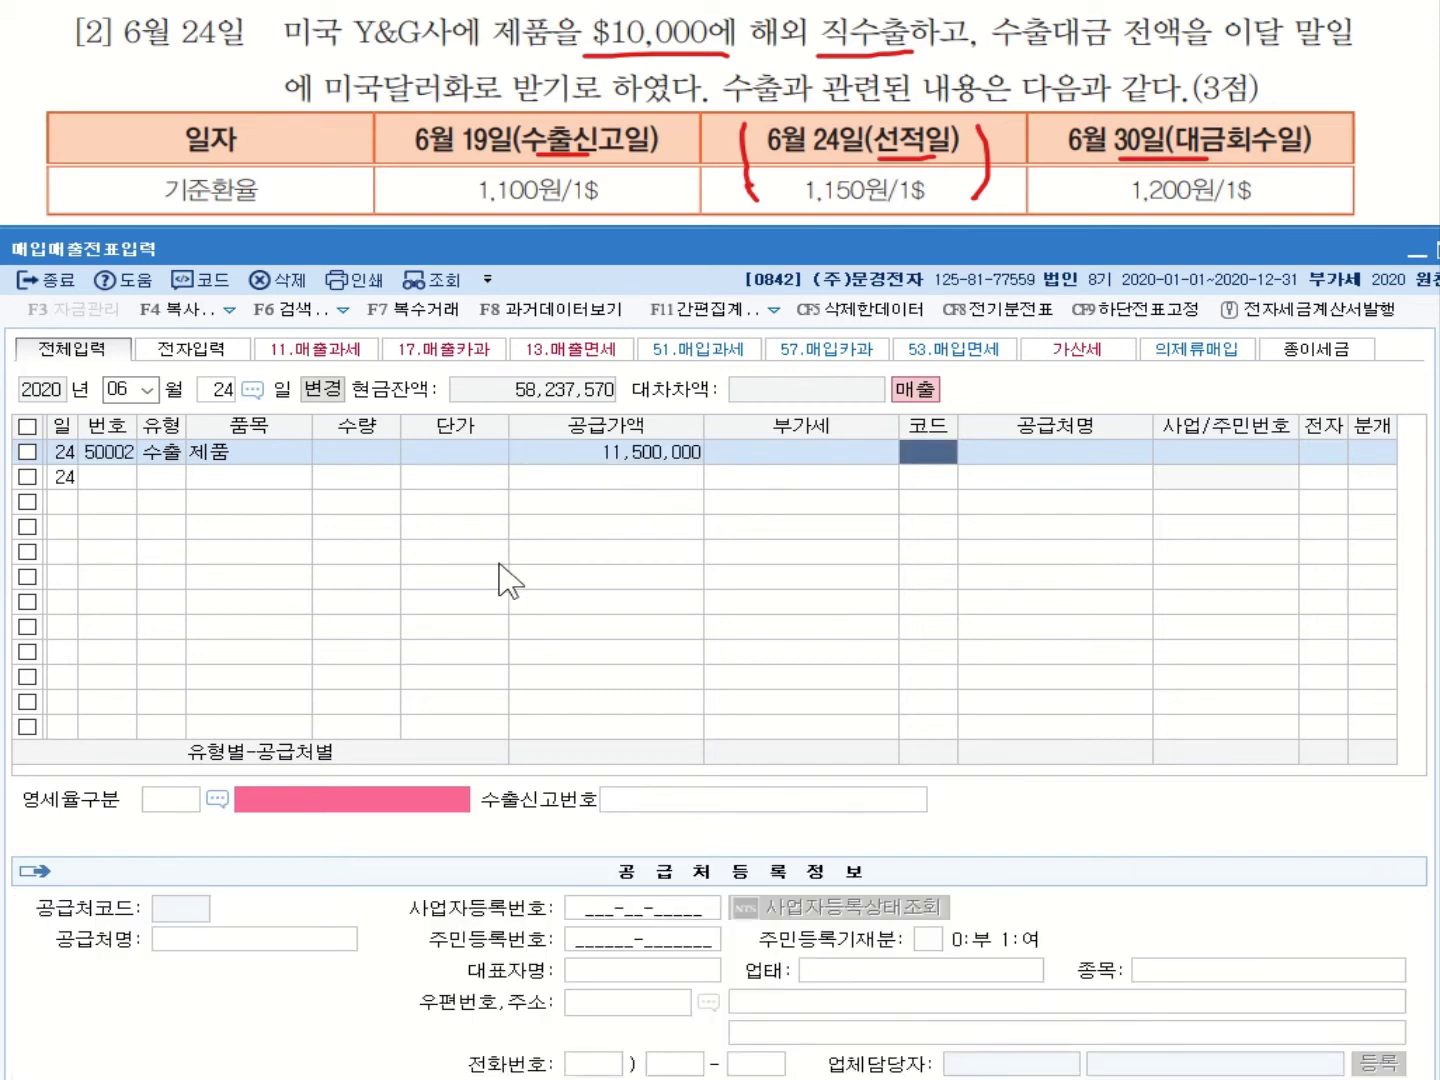
Multiply 10,000 by 1,150 in the built-in calculator to check the export's 공급가액, and close the calculator.
{"action": "key", "text": "Home"}
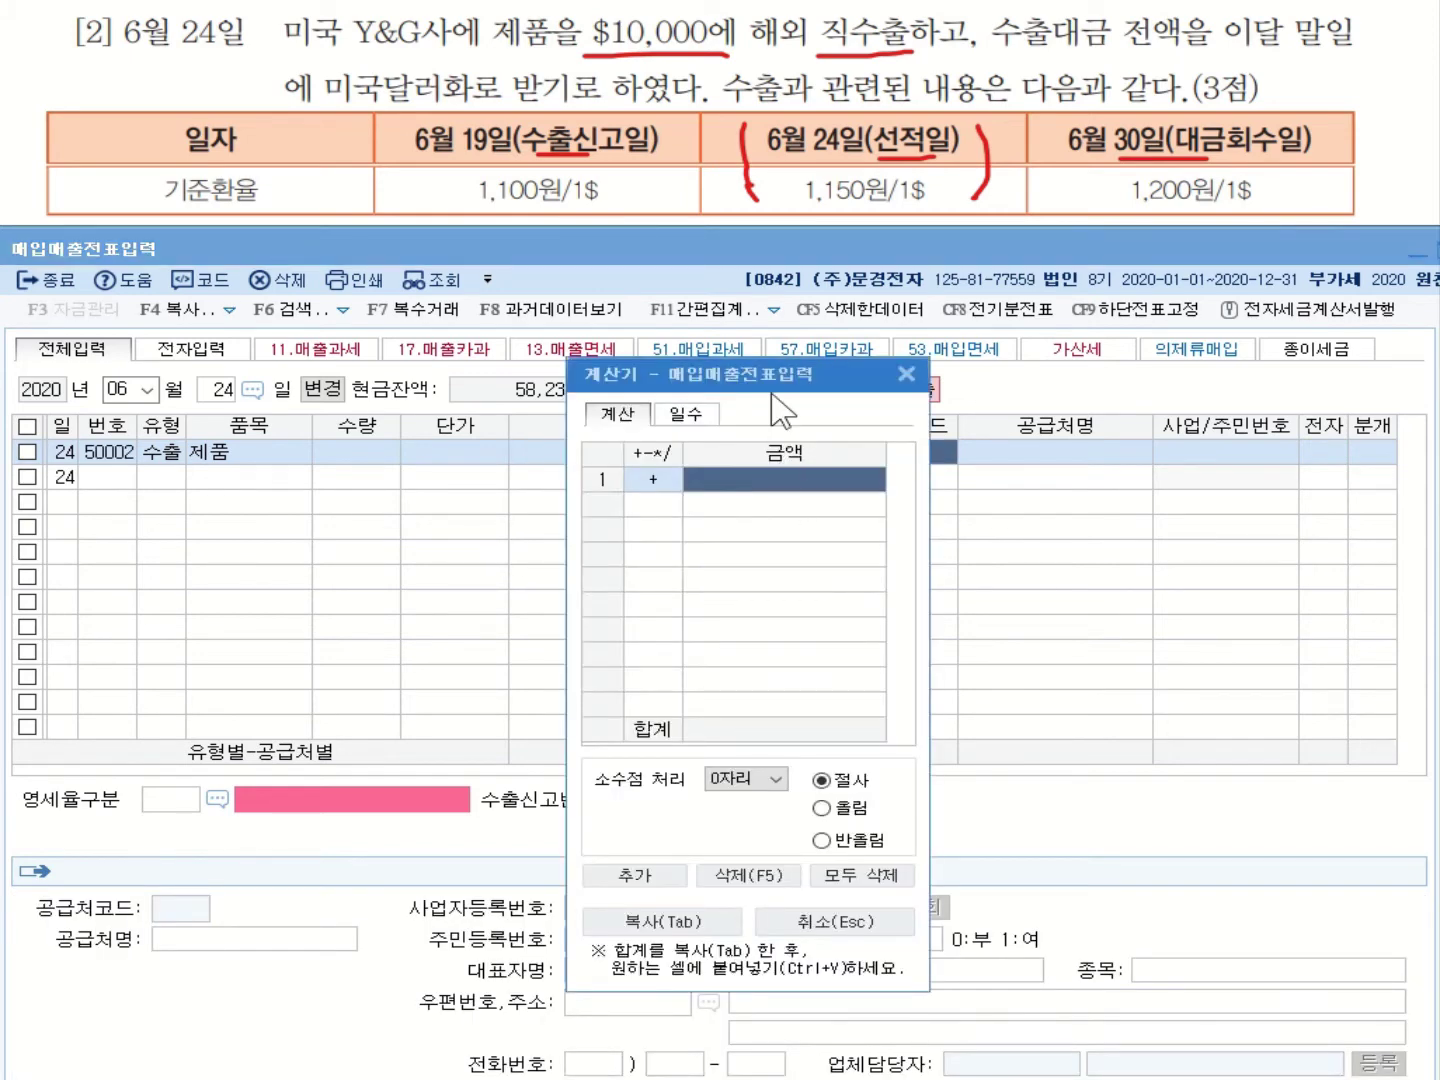
{"action": "left_click_drag", "start_coordinate": [774, 368], "coordinate": [488, 340]}
{"action": "type", "text": "100000"}
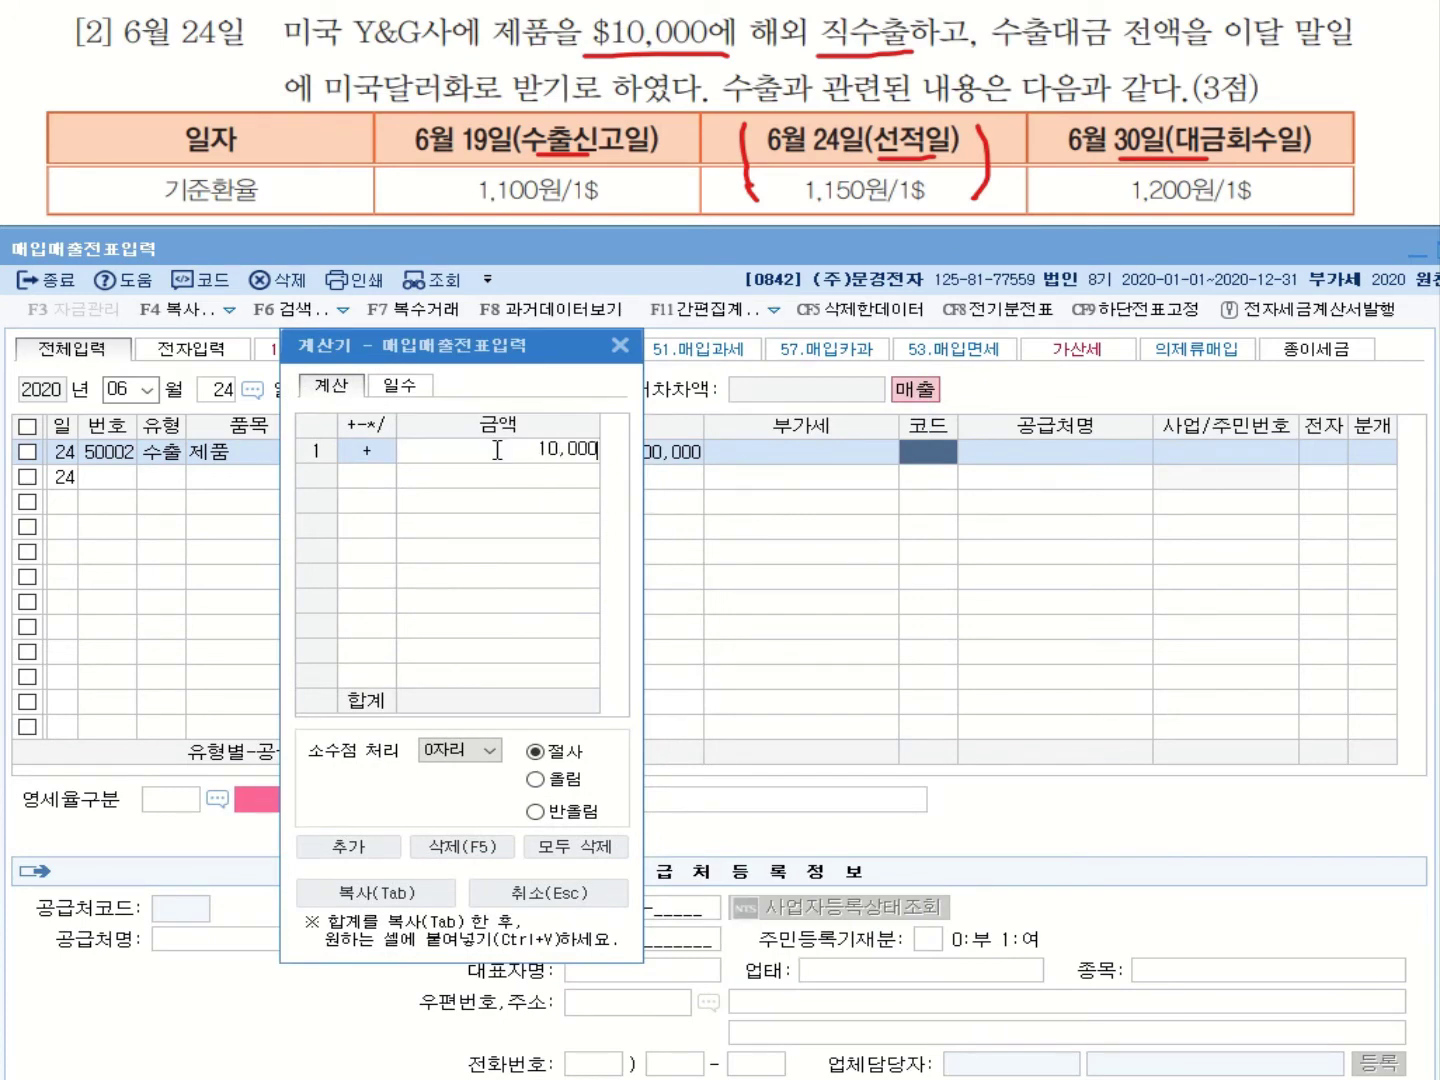
{"action": "key", "text": "Return"}
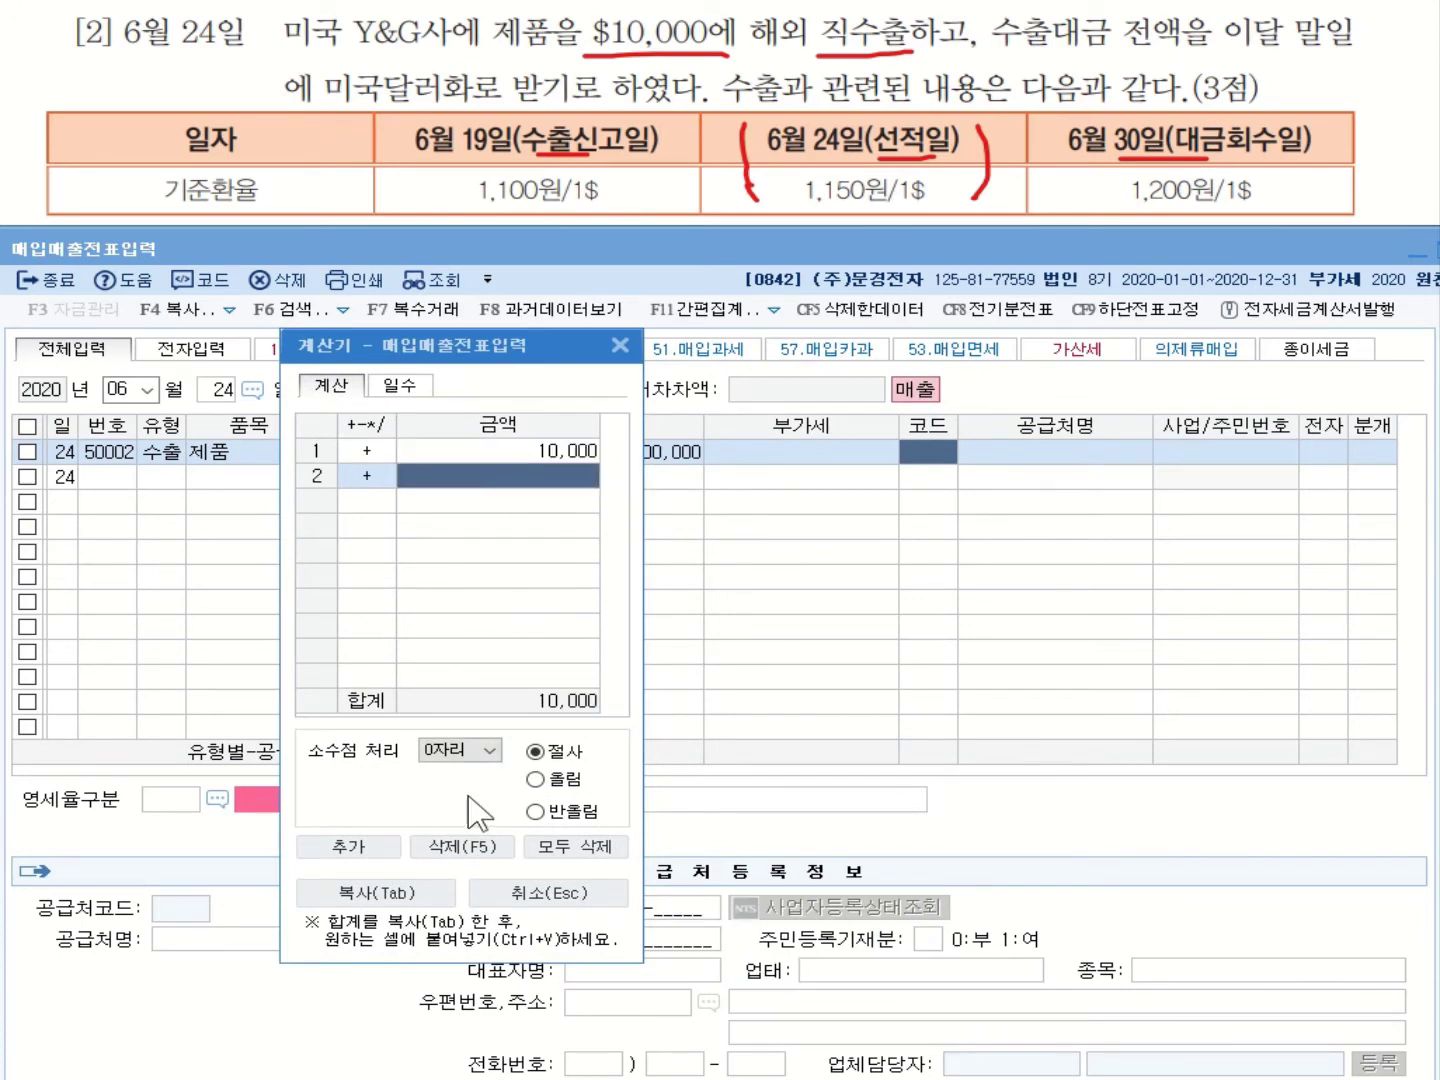
{"action": "left_click", "coordinate": [367, 478]}
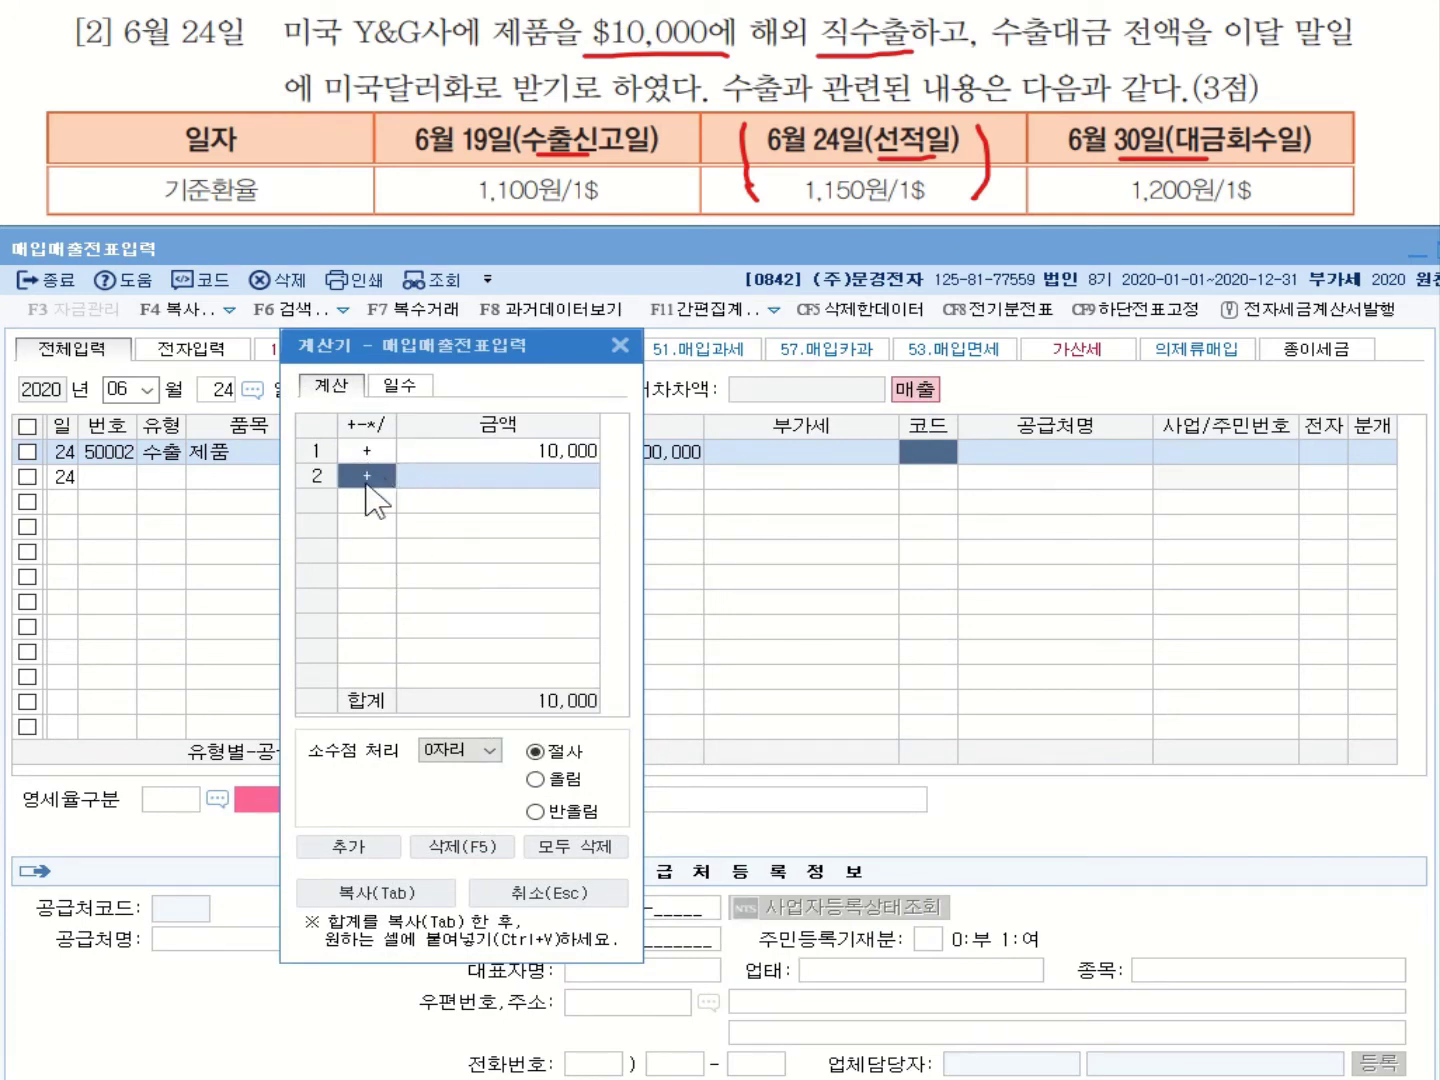
{"action": "type", "text": "*"}
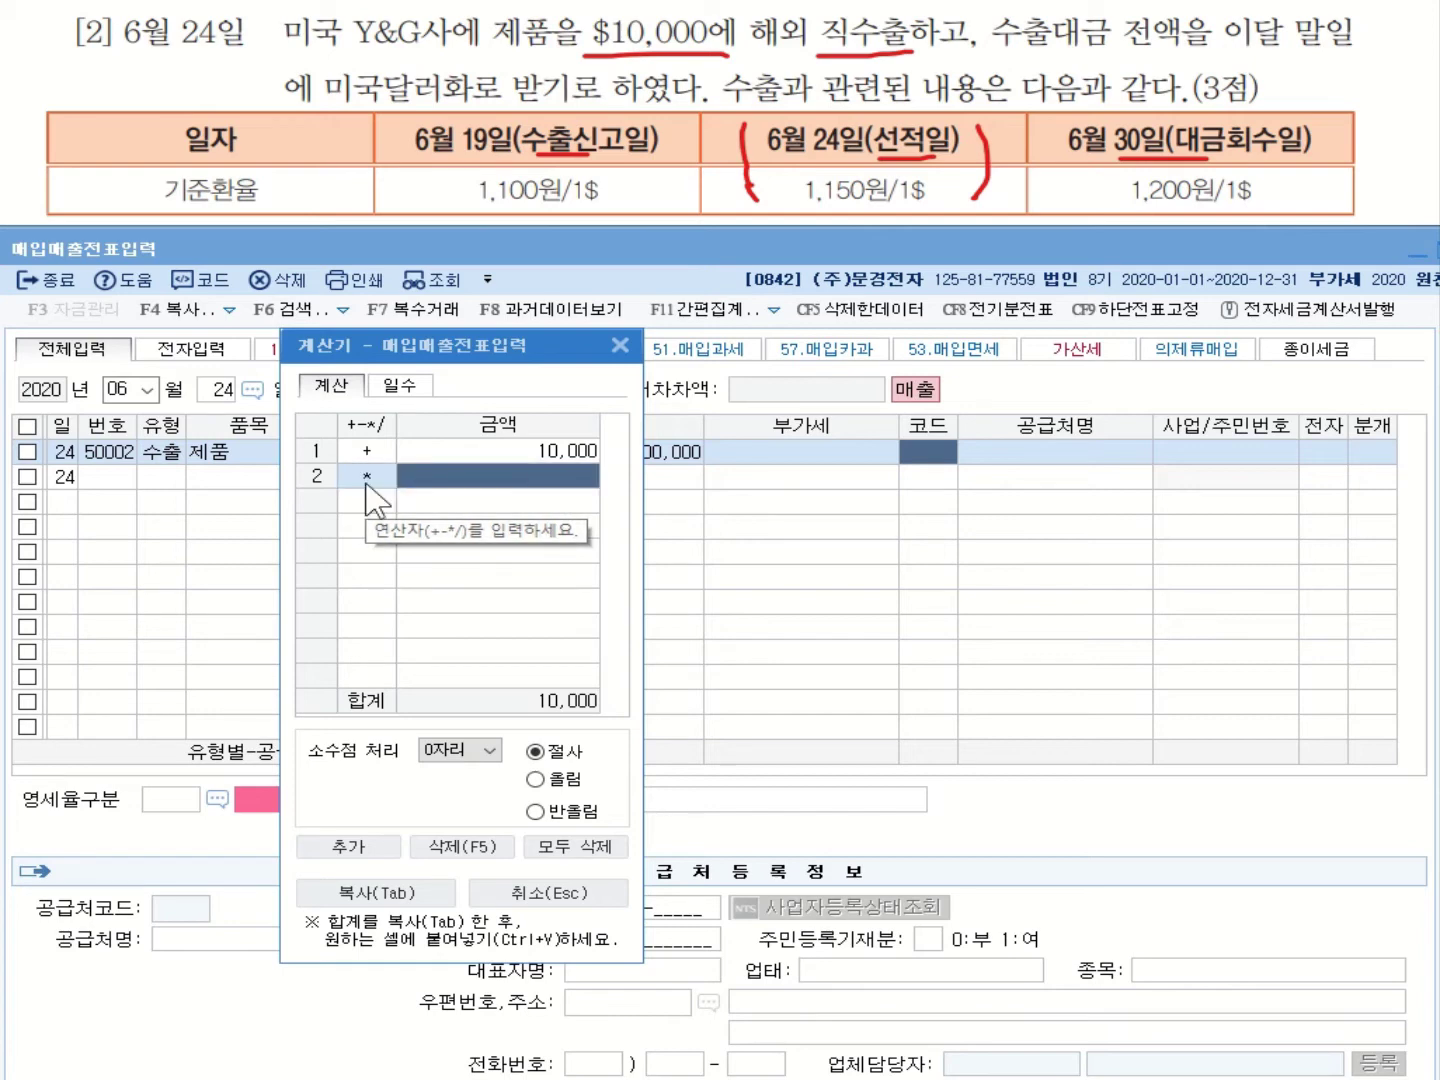
{"action": "type", "text": "1150"}
{"action": "key", "text": "Return"}
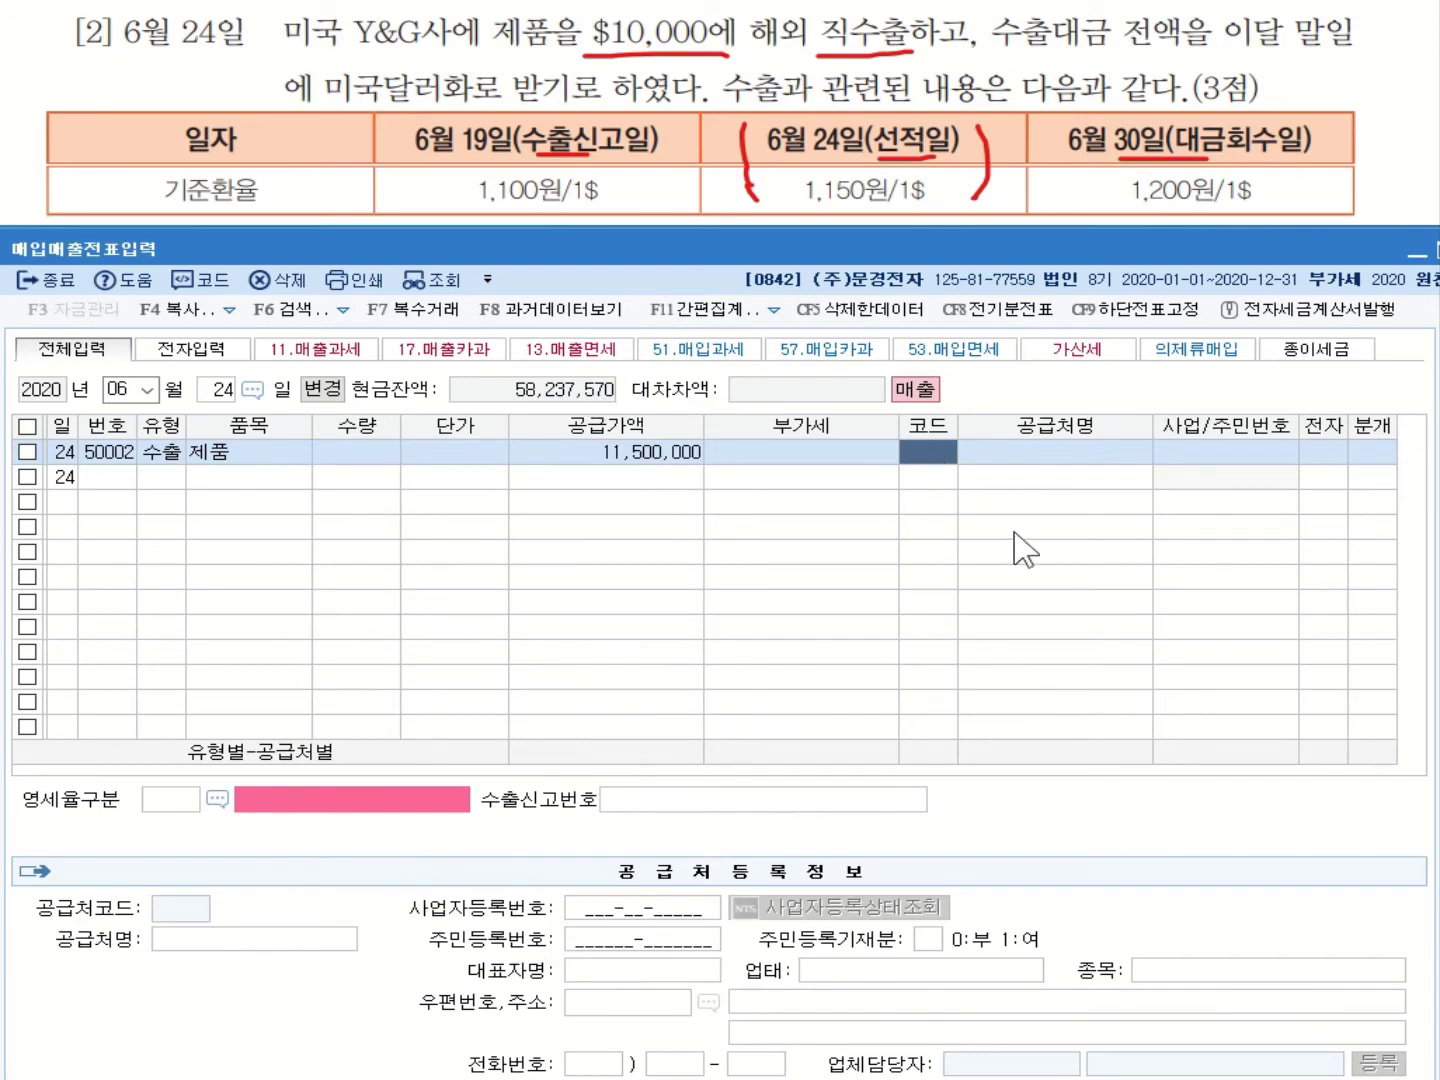
Assign 공급처 00235 Y&G사 and 영세율구분 1 직접수출(대행수출 포함) to the June 24 export line.
{"action": "type", "text": "ㅅ"}
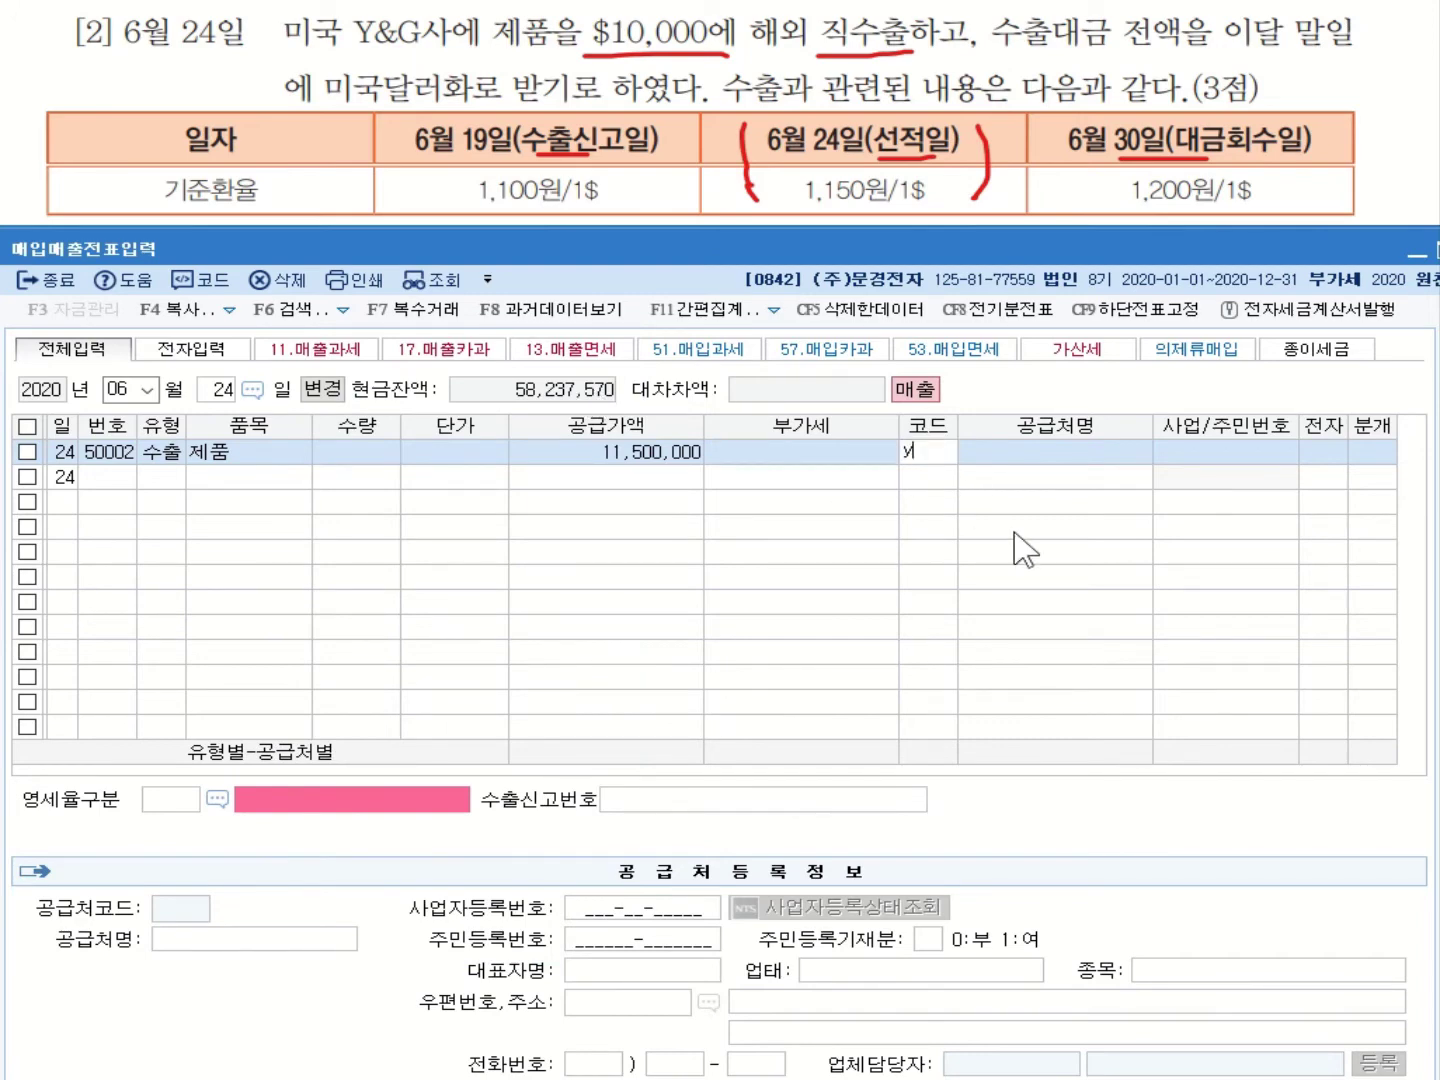
{"action": "key", "text": "Return"}
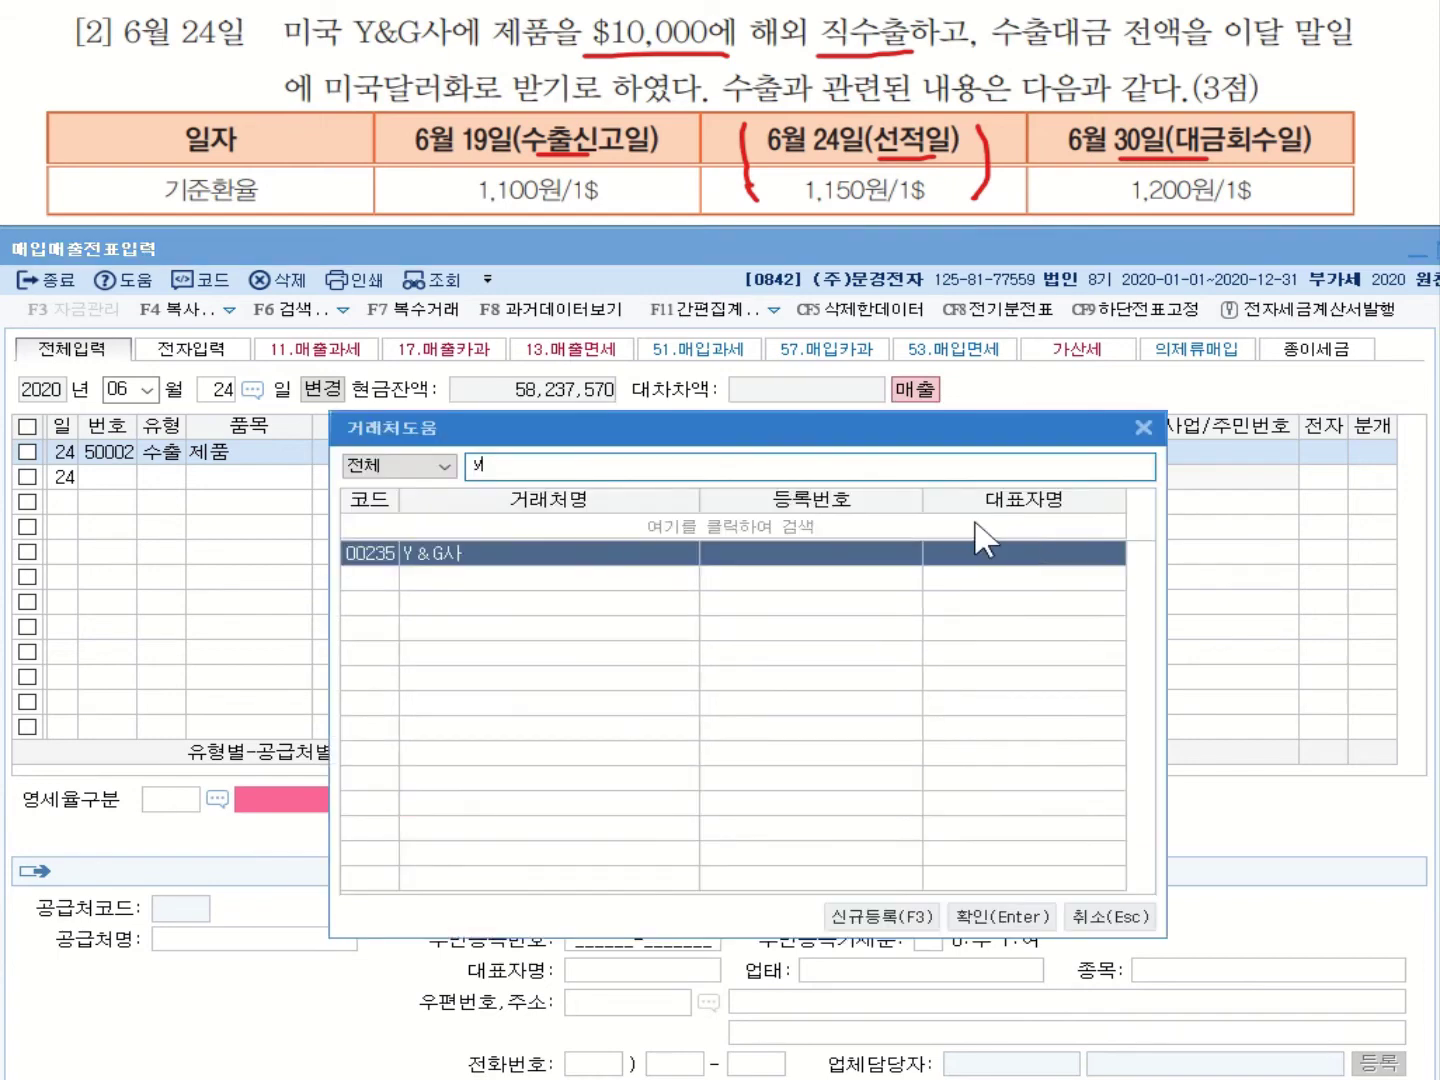
{"action": "double_click", "coordinate": [478, 571]}
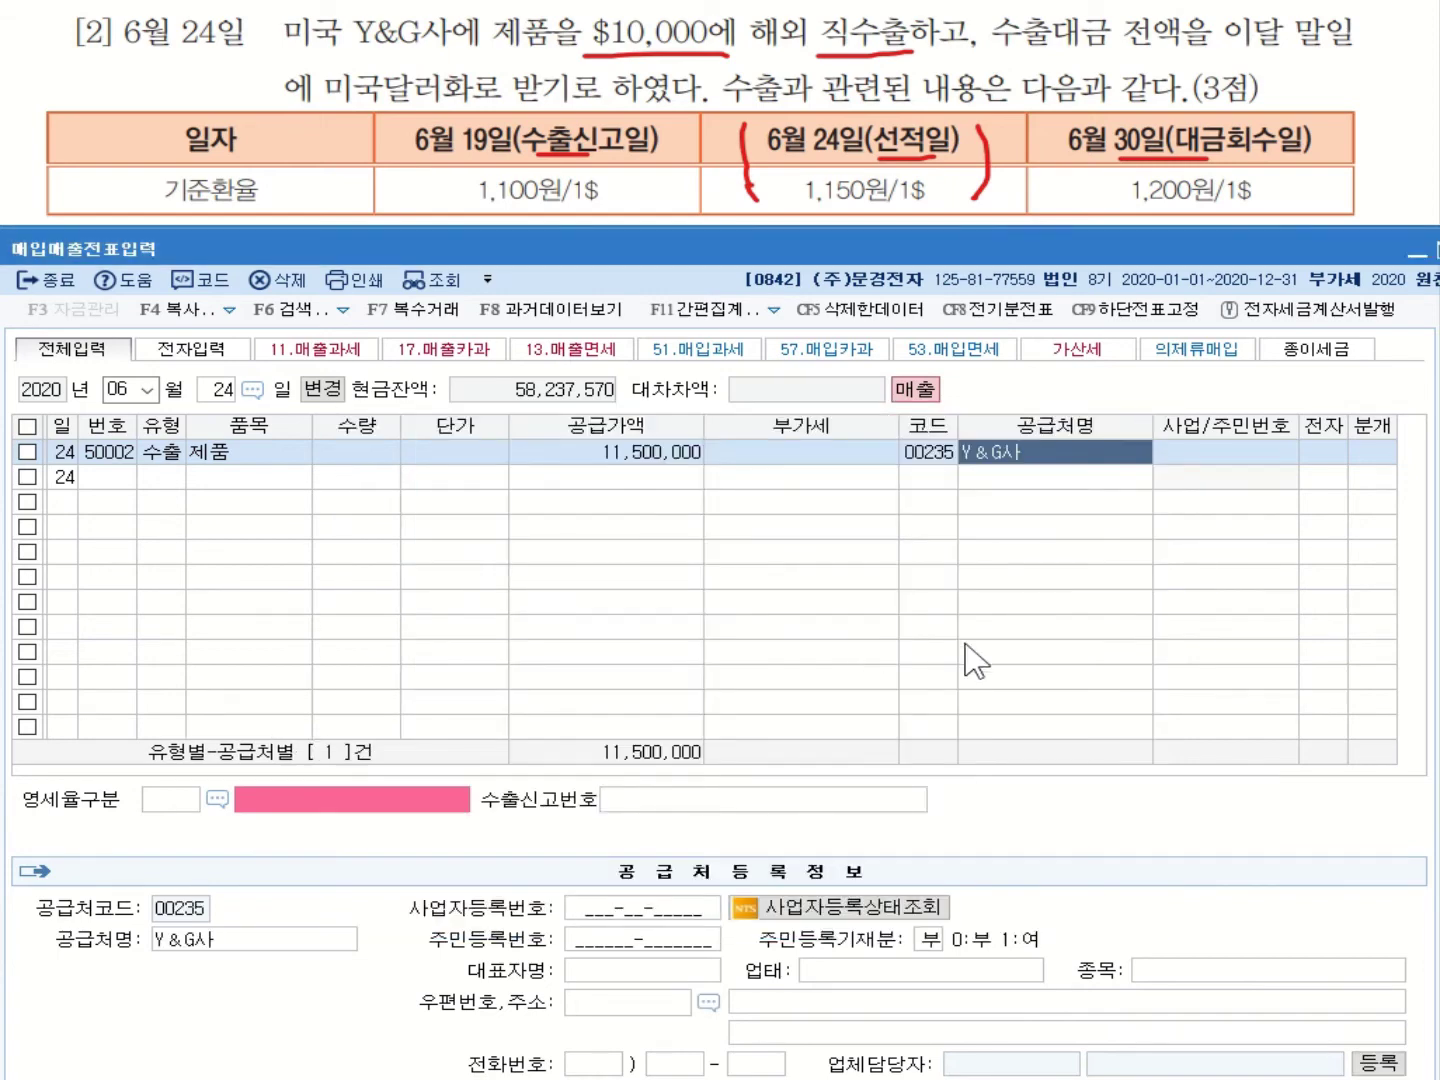
{"action": "left_click", "coordinate": [1370, 453]}
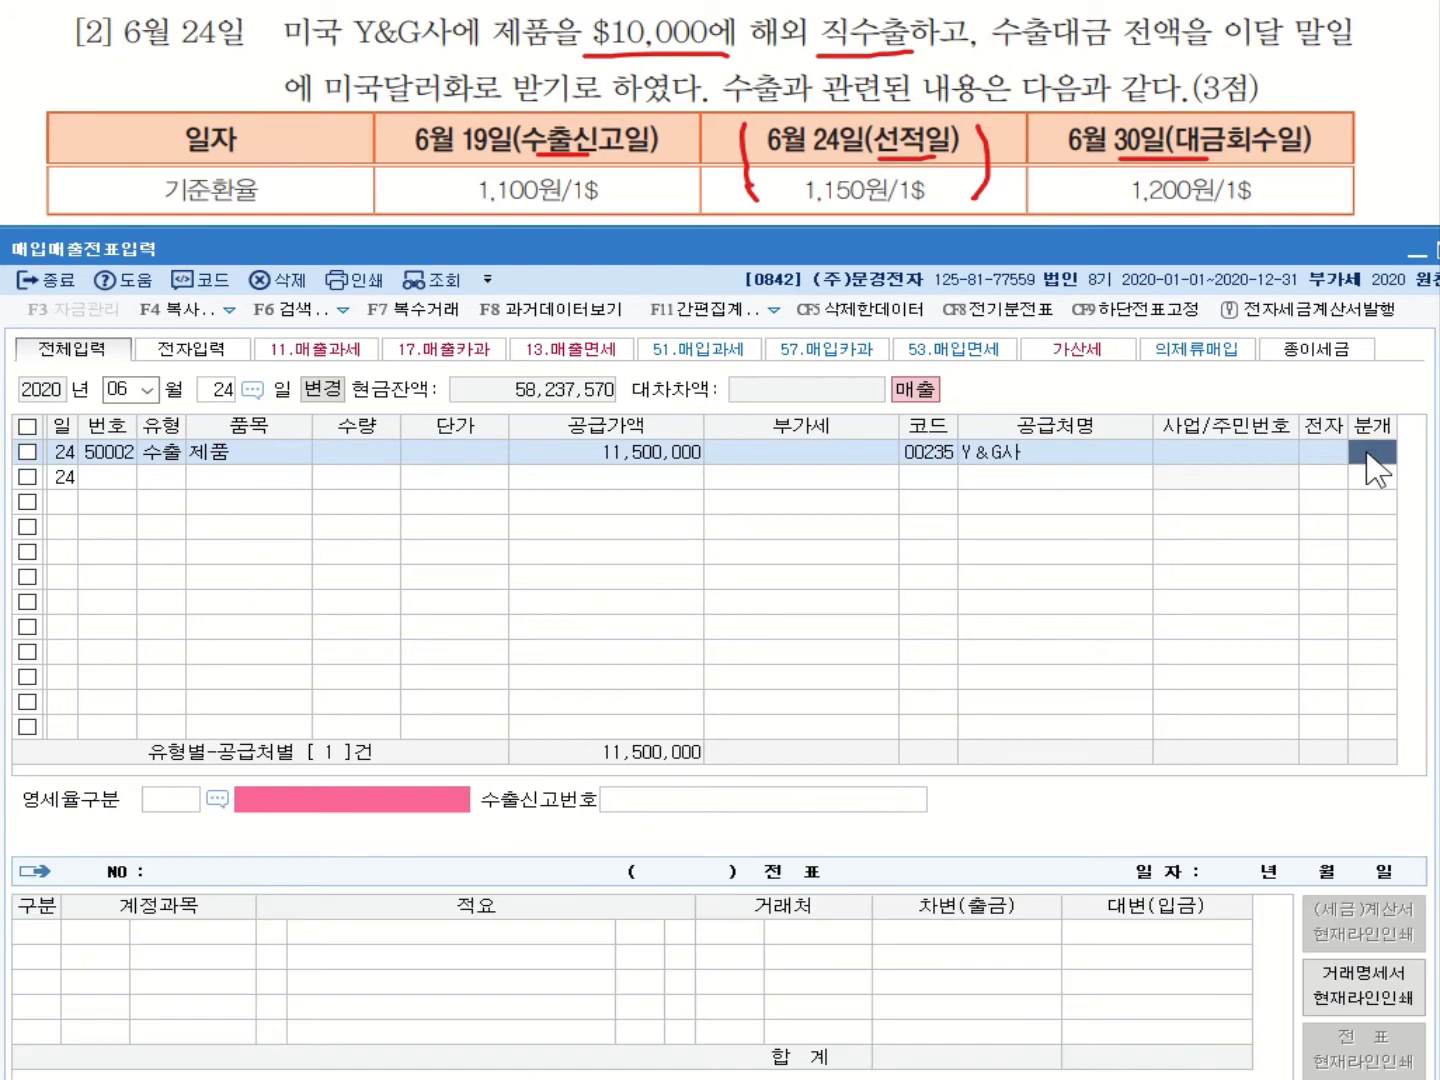
{"action": "left_click", "coordinate": [217, 800]}
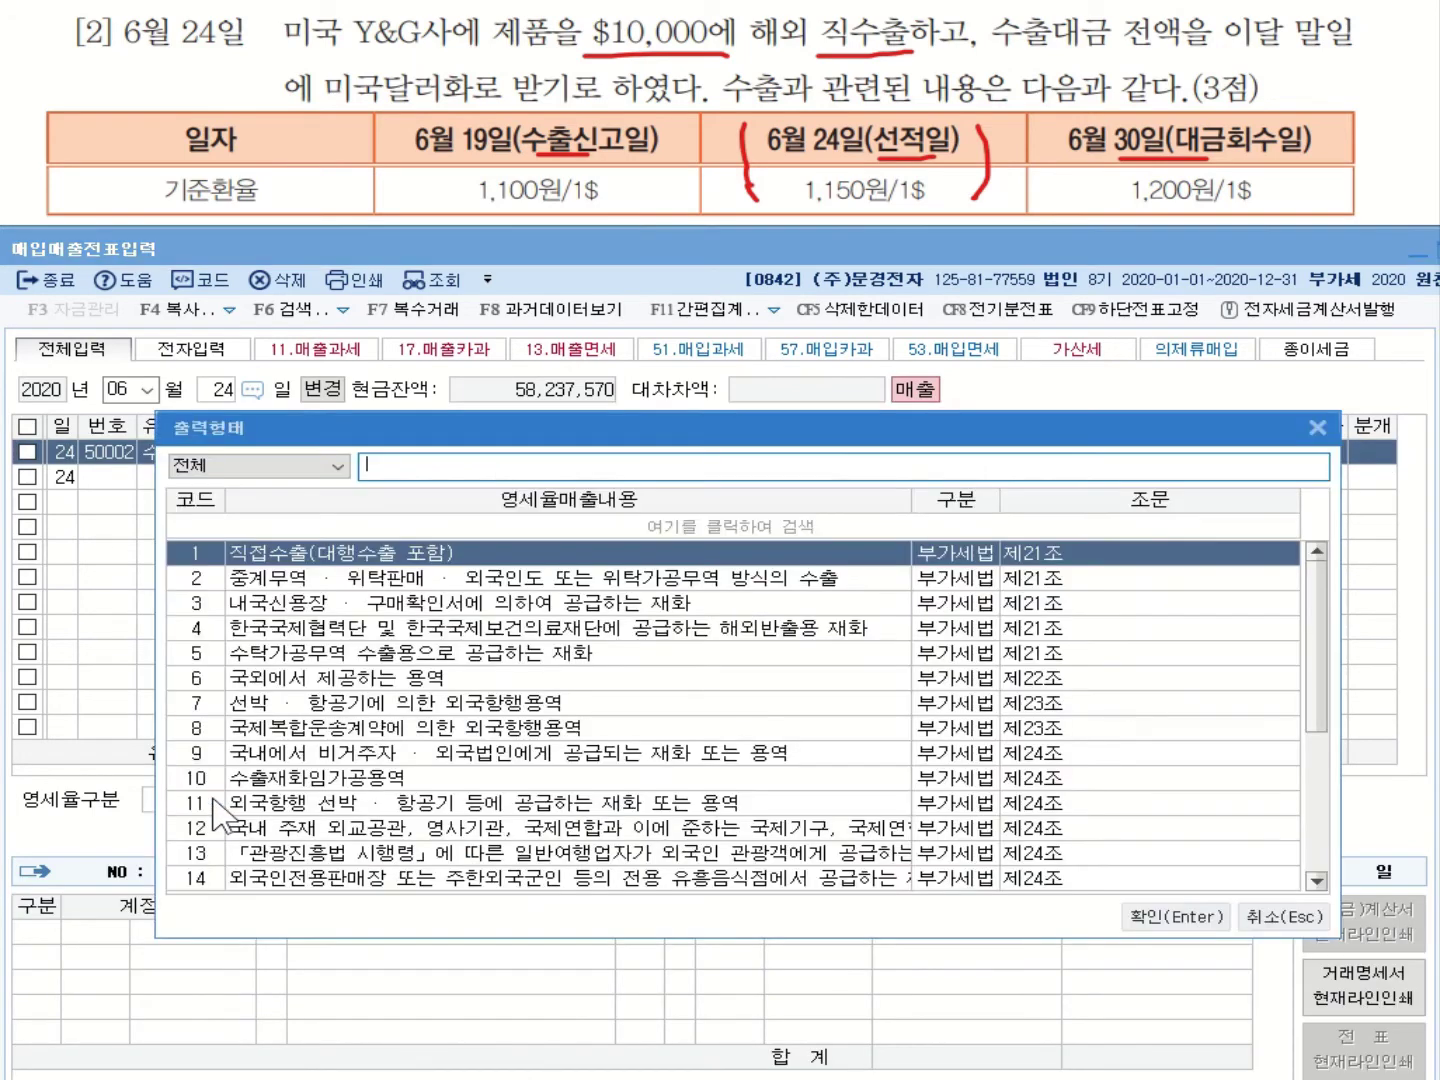
{"action": "double_click", "coordinate": [355, 560]}
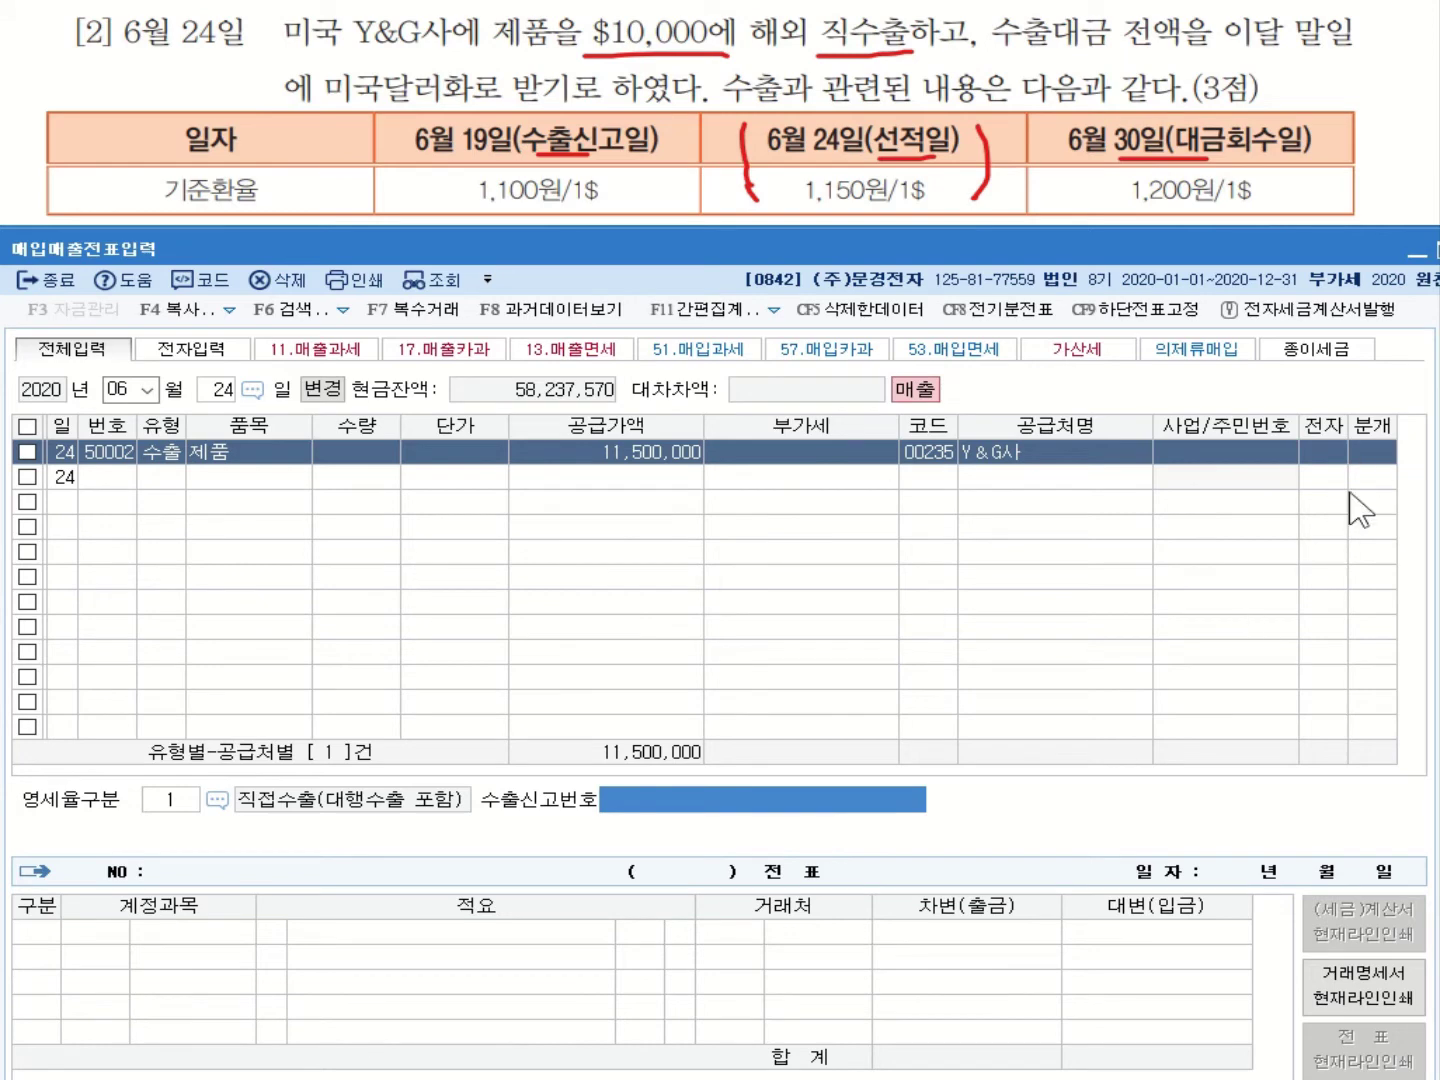
Set the June 24 export line's 분개 to 2.외상.
{"action": "left_click", "coordinate": [1370, 455]}
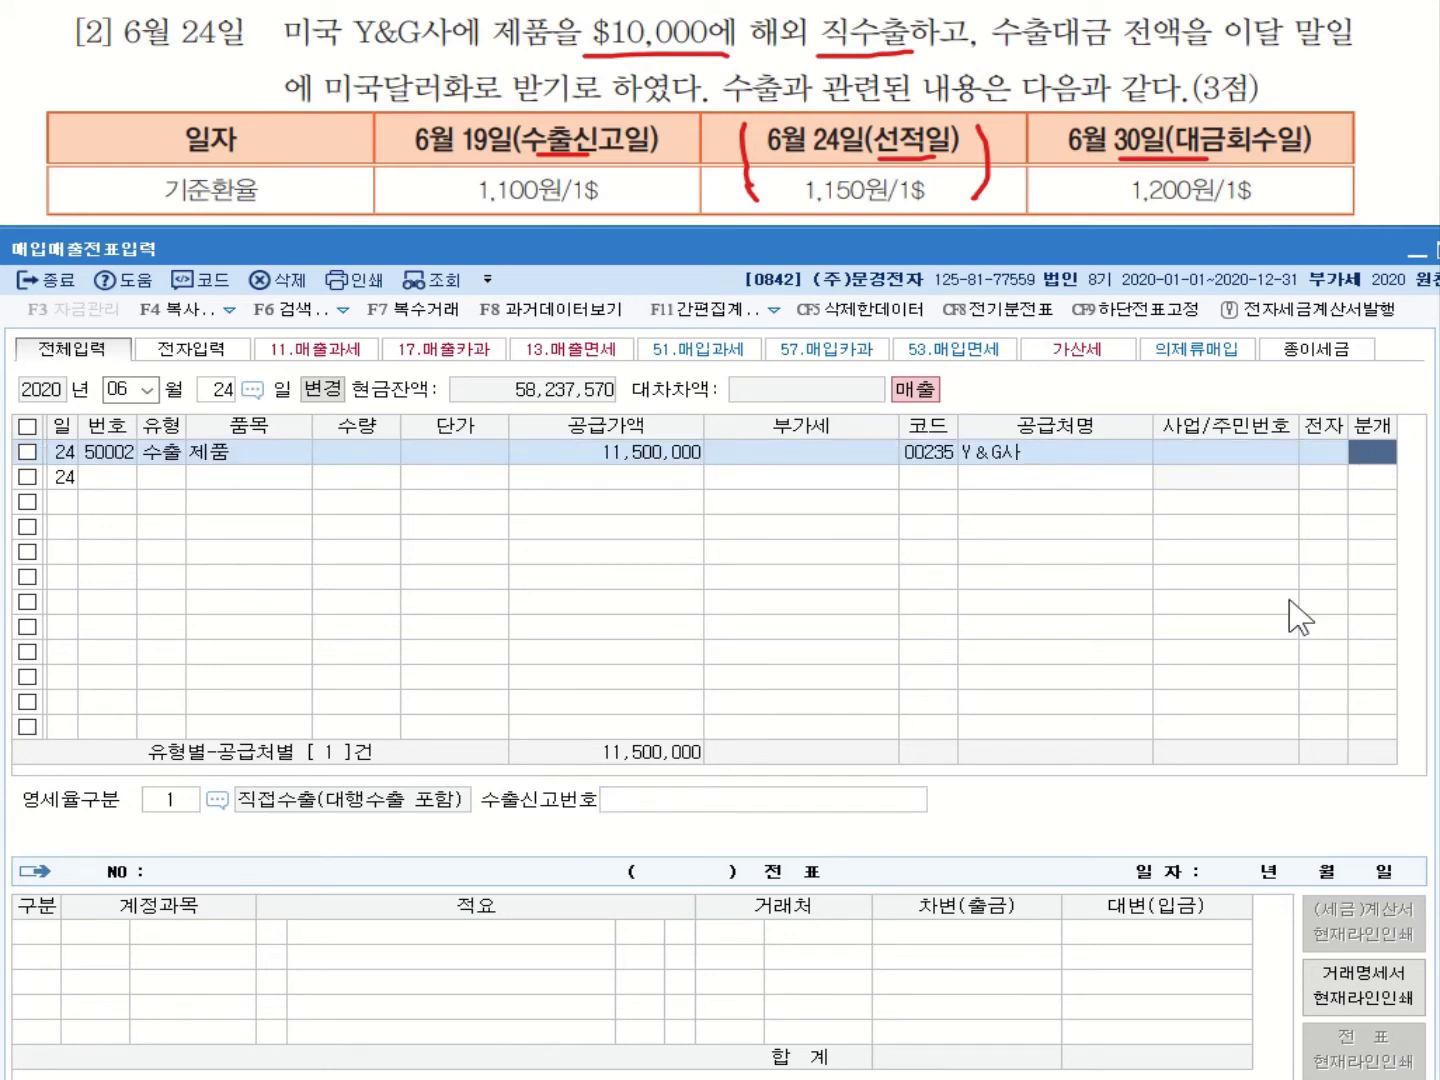
{"action": "type", "text": "2"}
{"action": "key", "text": "Return"}
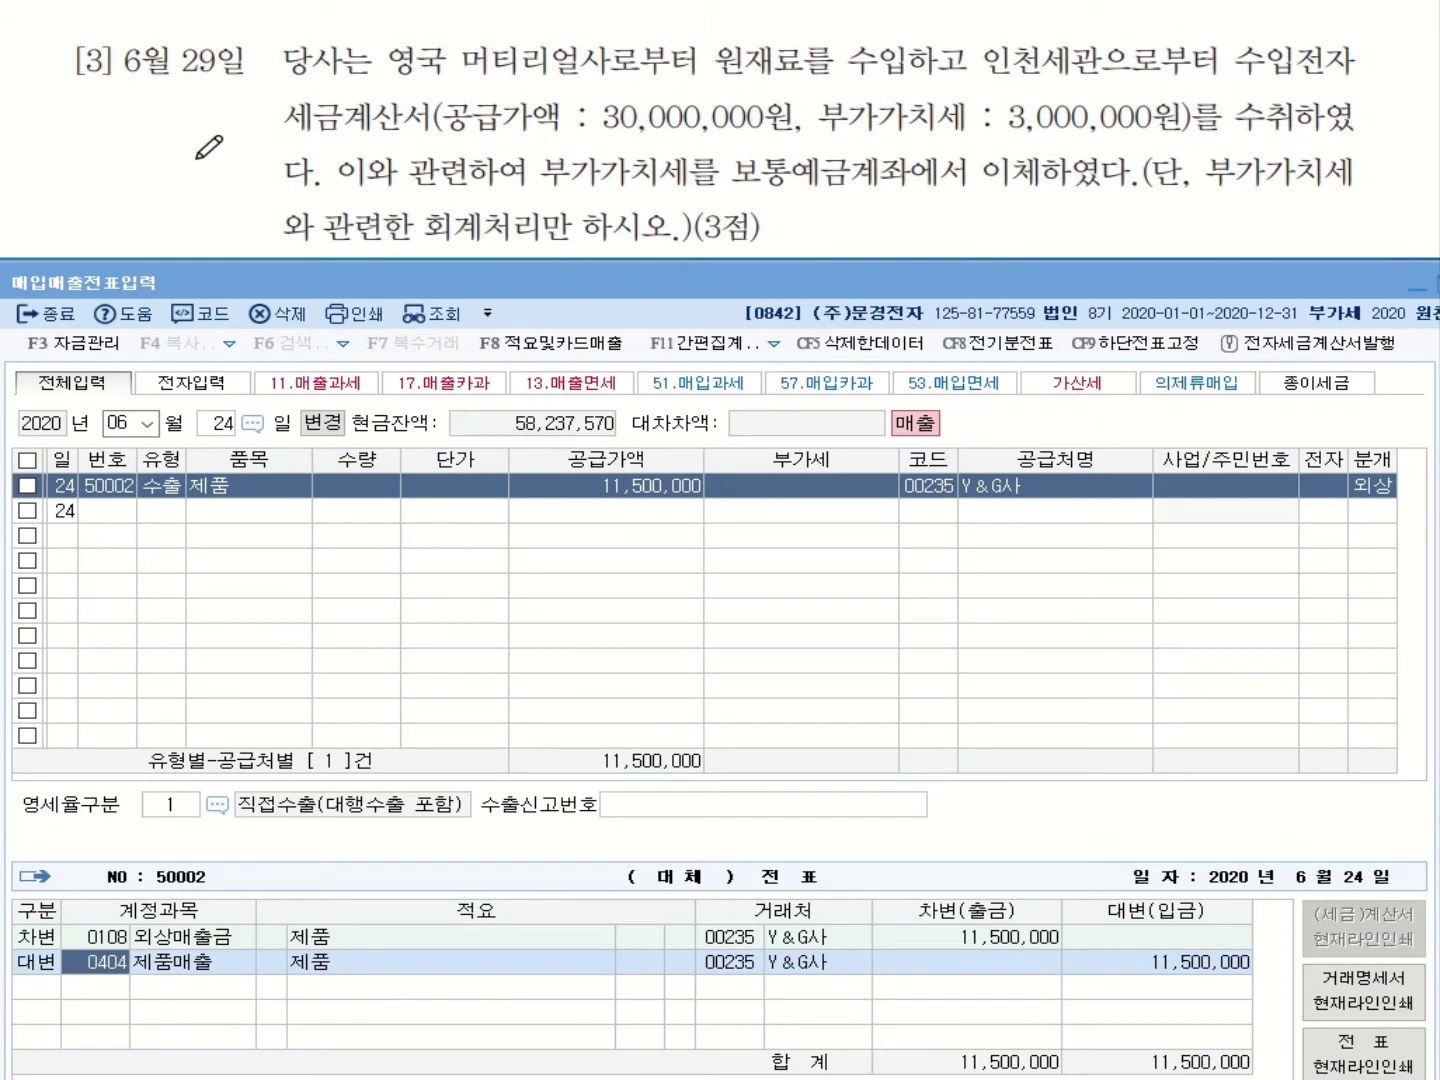
On transaction [3], circle 수입 and underline the 인천세관 수입전자세금계산서 wording and 보통예금계좌에서 이체하였다.
{"action": "mouse_move", "coordinate": [888, 80]}
{"action": "left_mouse_down"}
{"action": "mouse_move", "coordinate": [837, 83]}
{"action": "mouse_move", "coordinate": [898, 76]}
{"action": "left_mouse_up"}
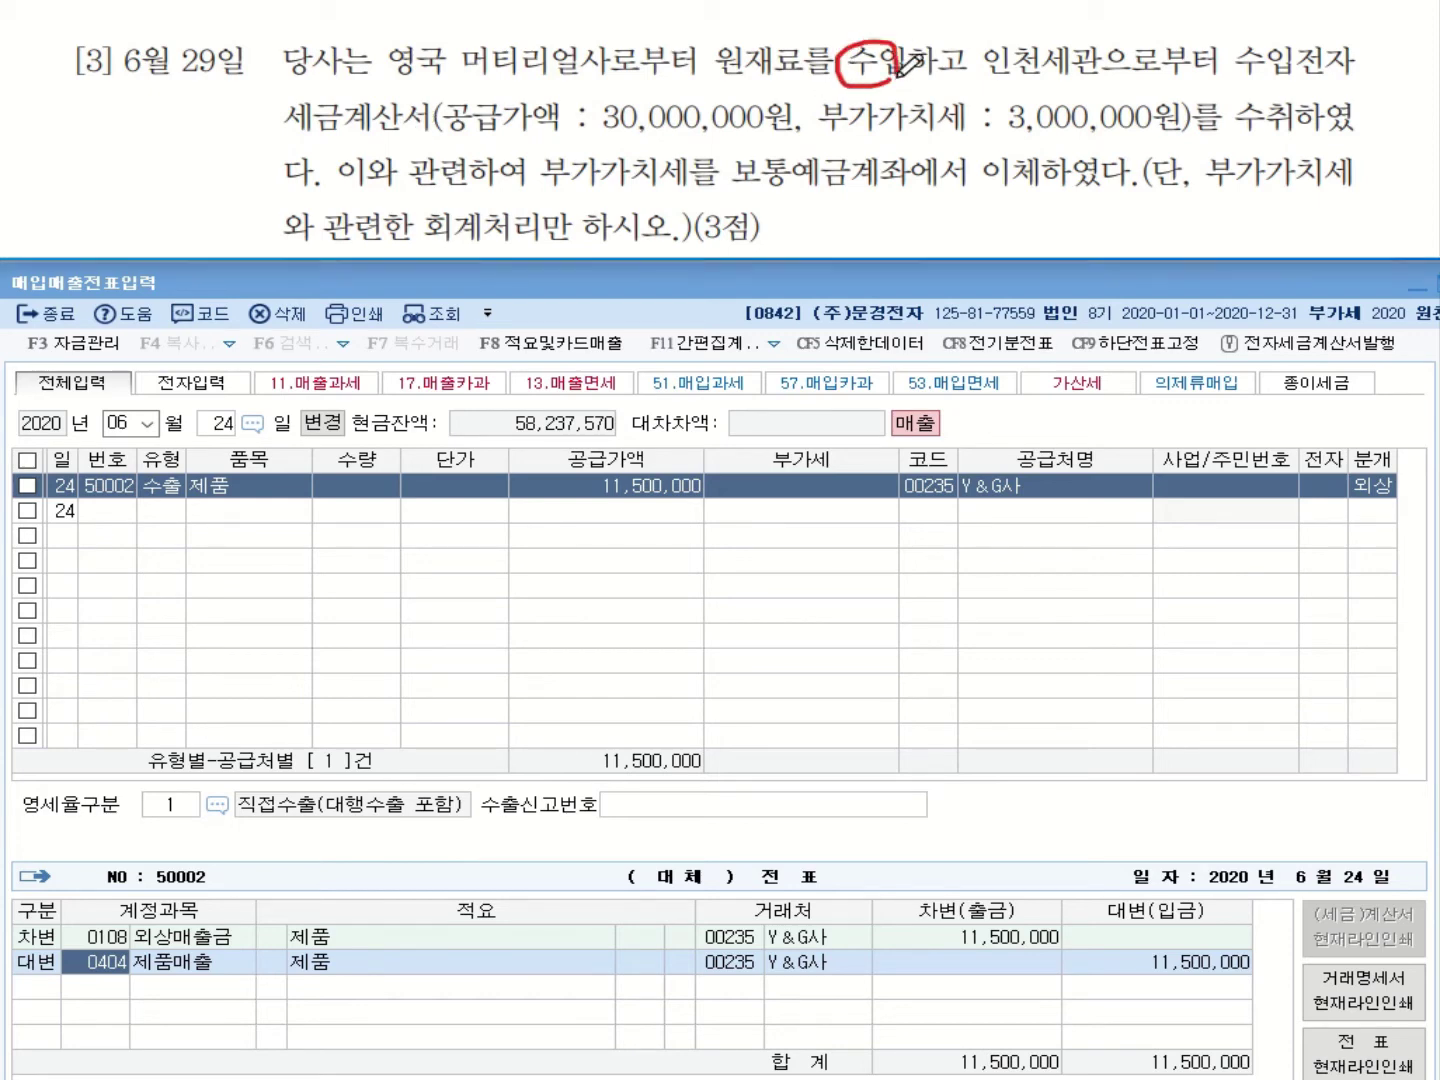
{"action": "left_click_drag", "start_coordinate": [992, 84], "coordinate": [1303, 92]}
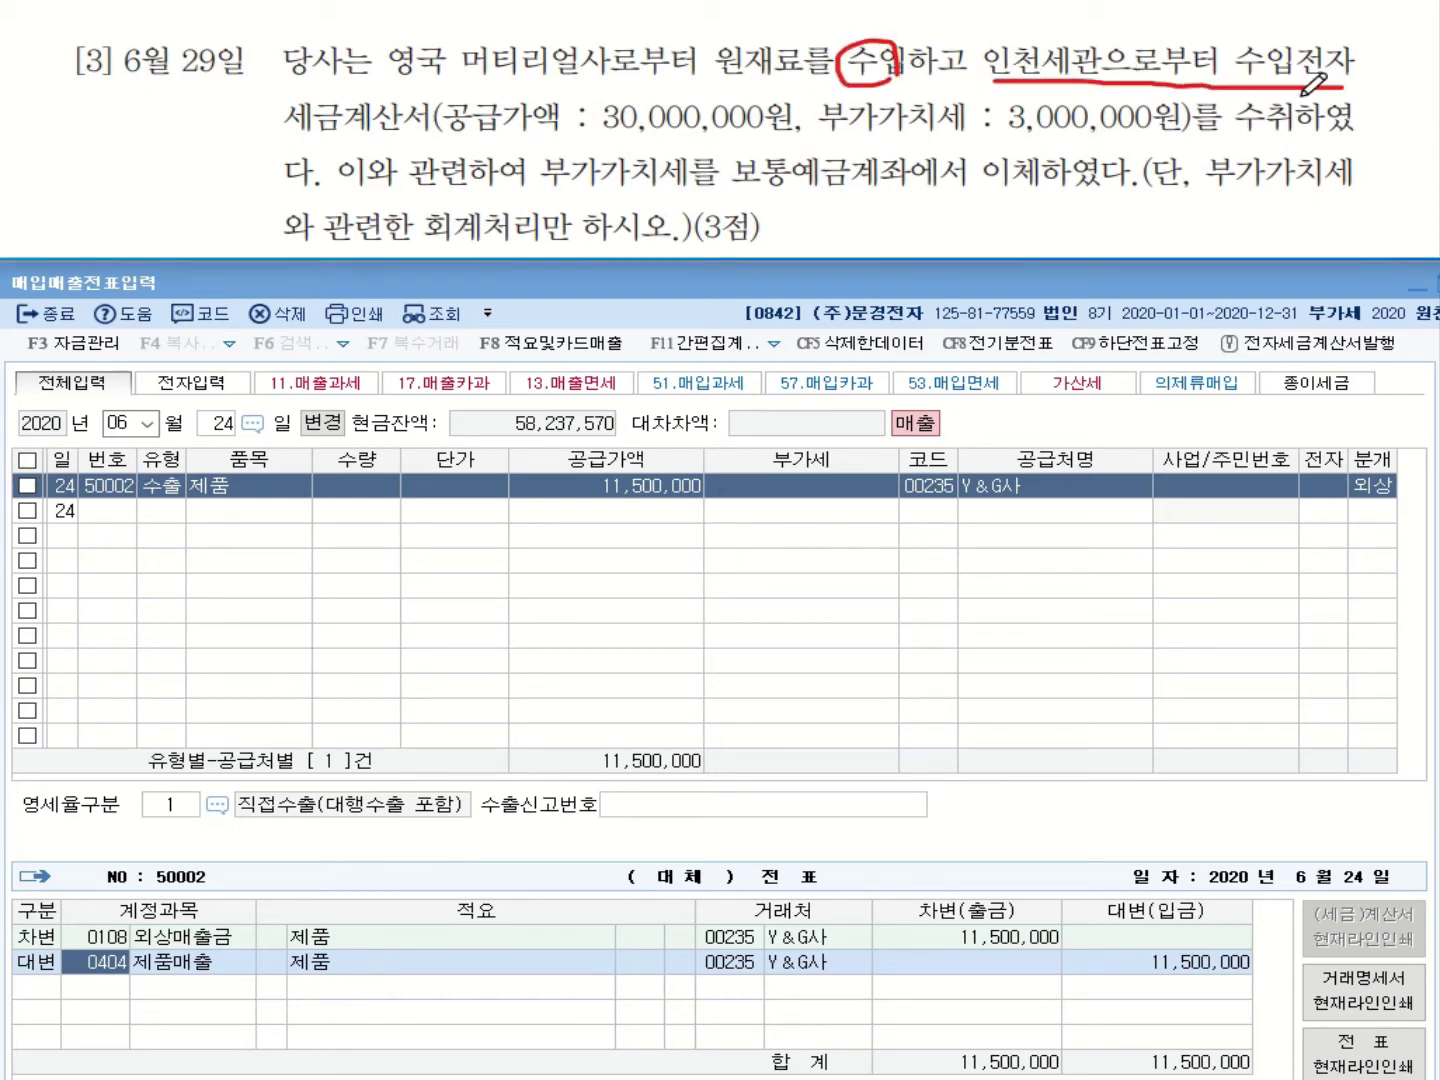
{"action": "left_click_drag", "start_coordinate": [291, 140], "coordinate": [401, 140]}
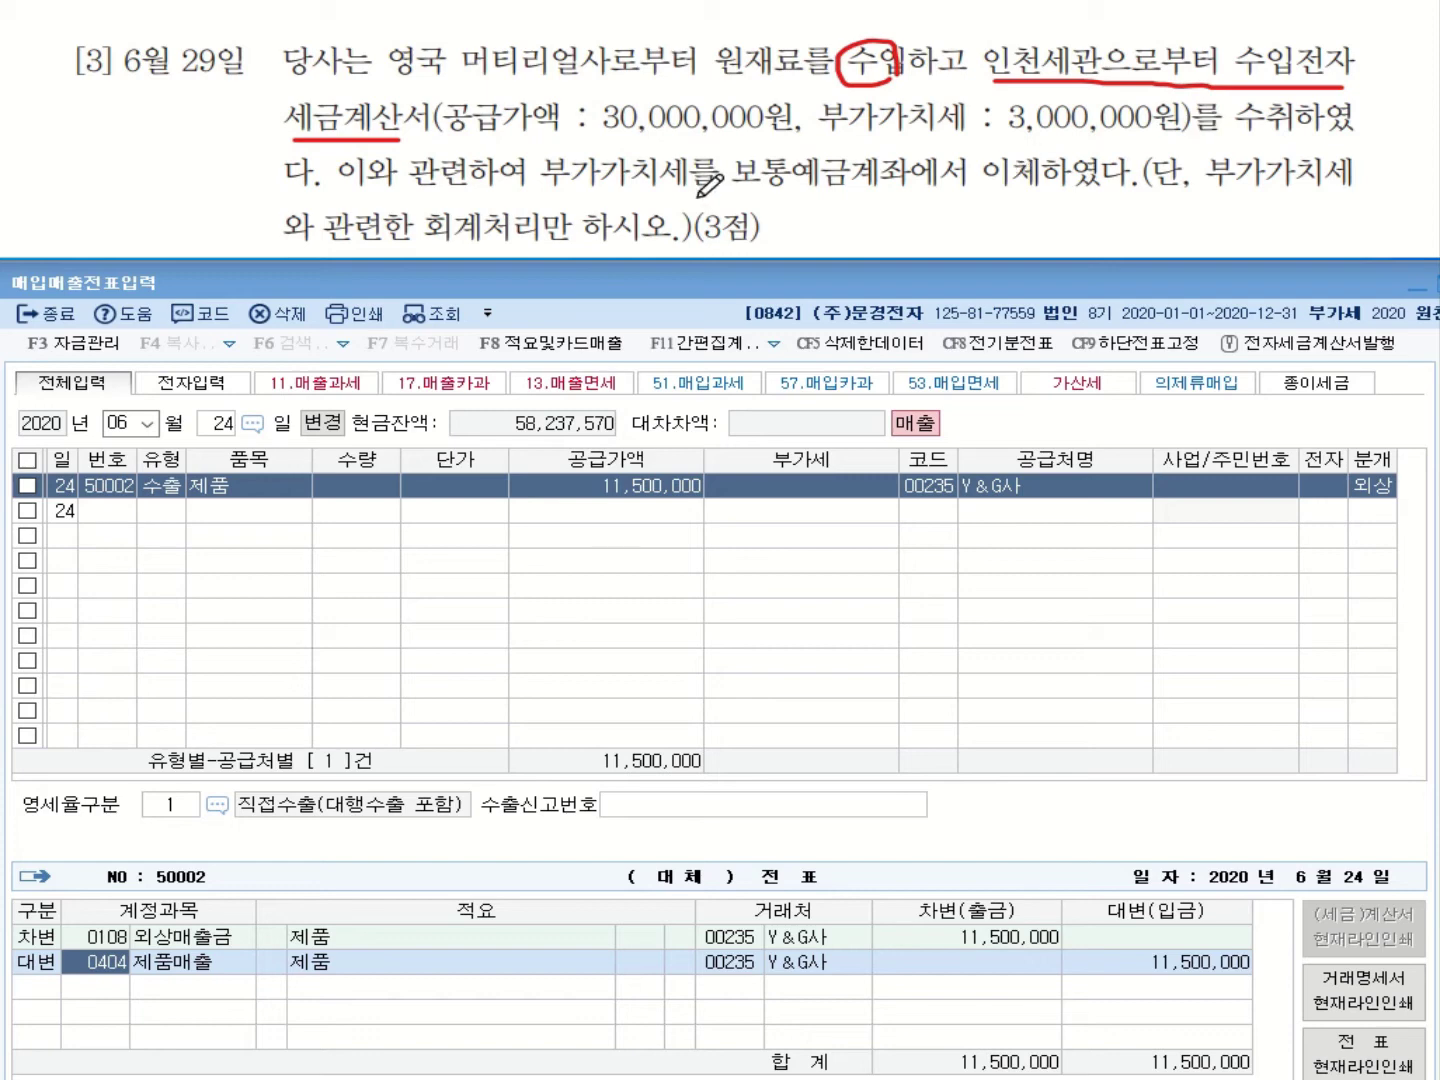
{"action": "left_click_drag", "start_coordinate": [735, 191], "coordinate": [1133, 195]}
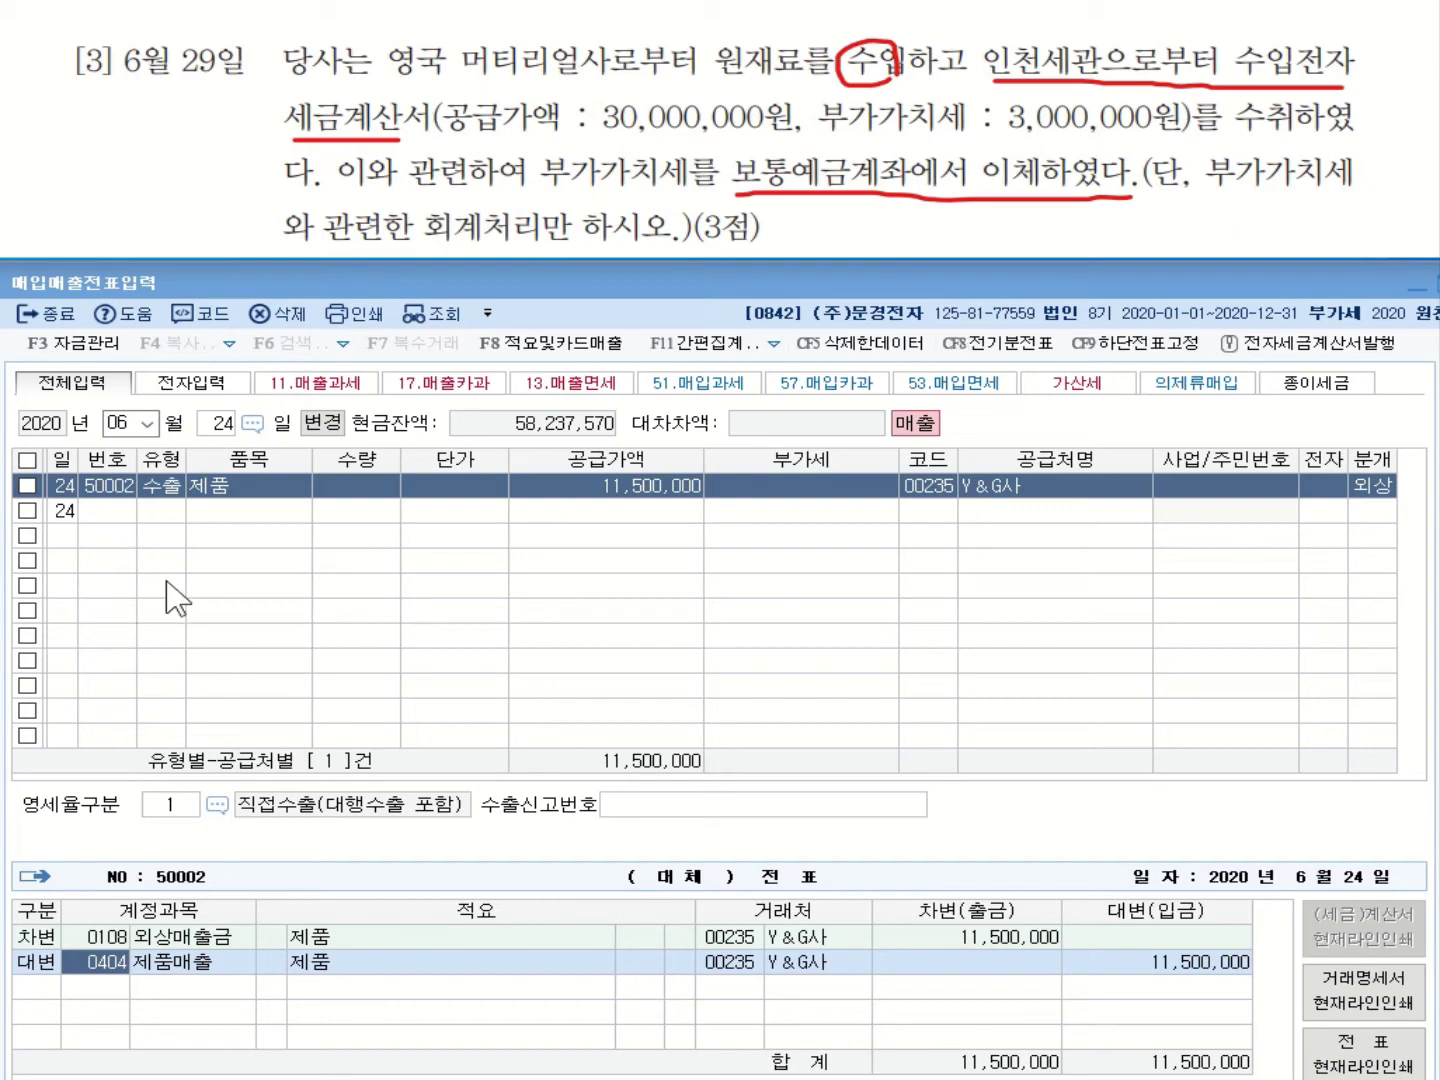
Set the 매입매출전표 date to June 29, 2020 for transaction [3].
{"action": "left_click", "coordinate": [220, 424]}
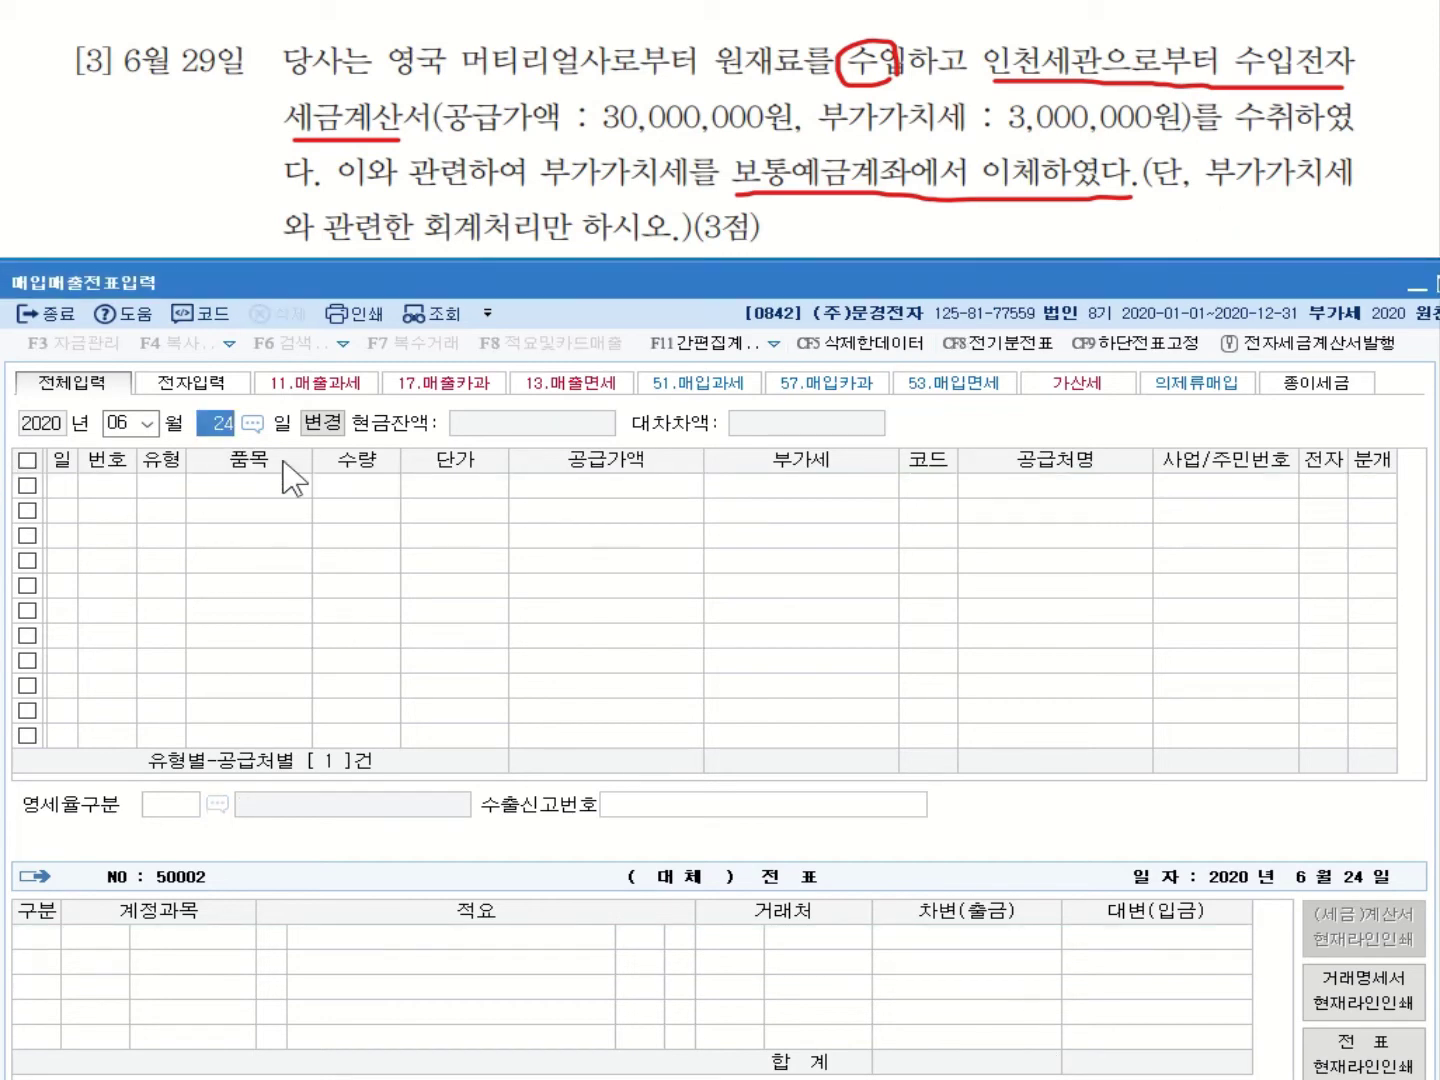
{"action": "type", "text": "29"}
{"action": "key", "text": "Return"}
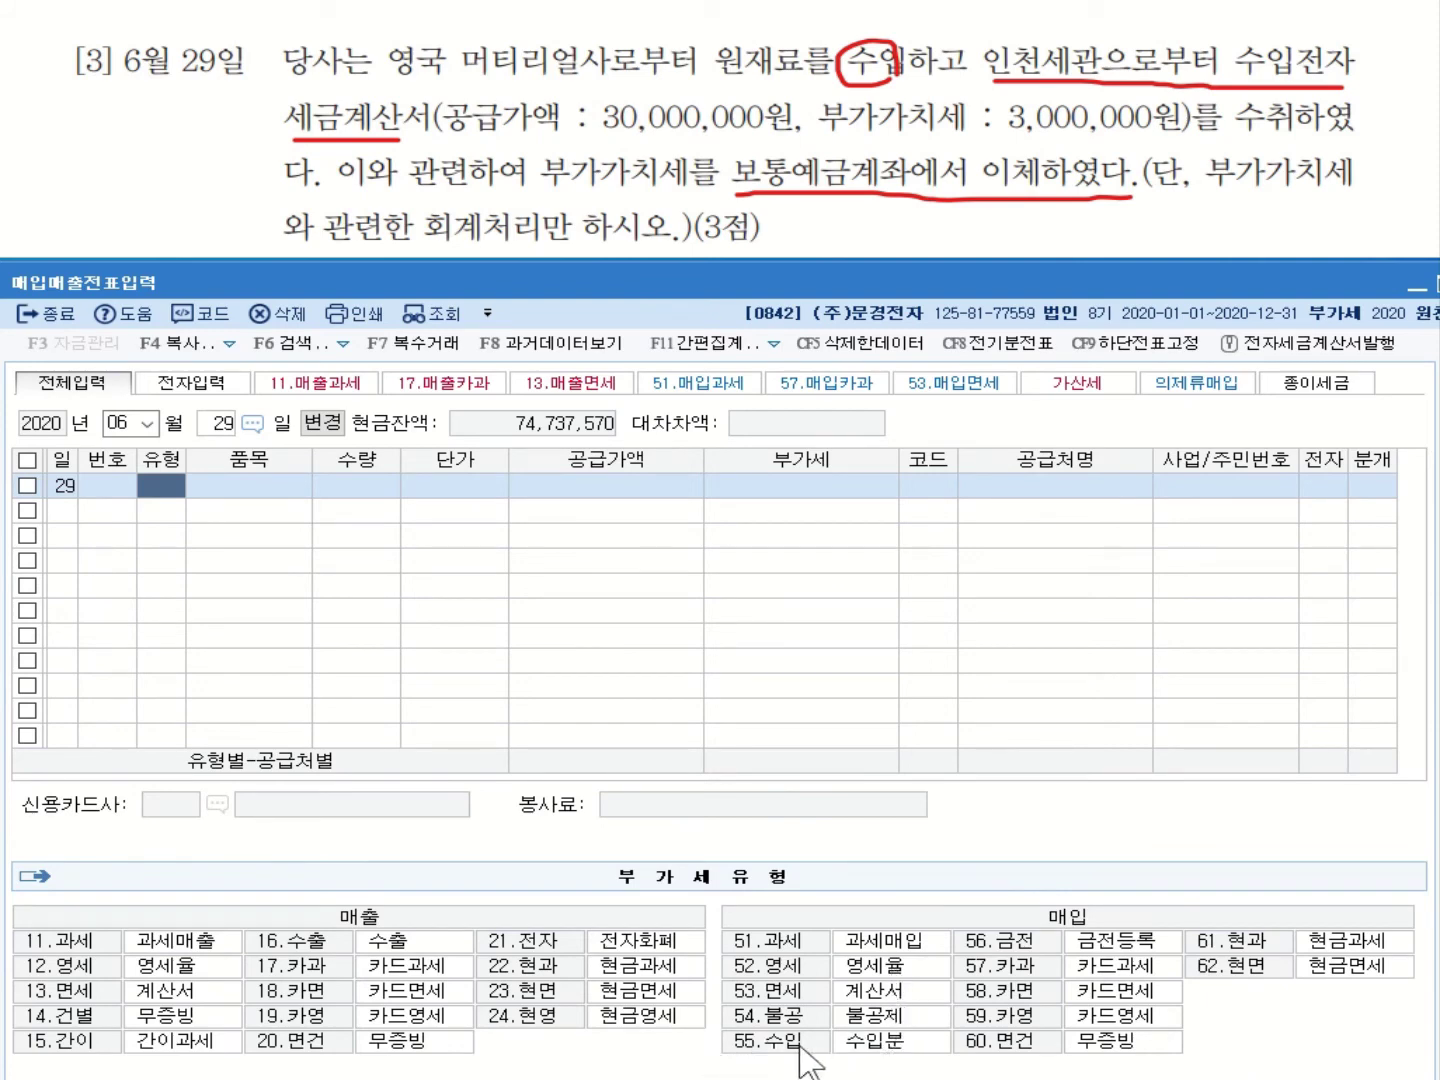
Set the June 29 line's 유형 to 55.수입 and its 품목 to 원재료.
{"action": "type", "text": "55"}
{"action": "key", "text": "Return"}
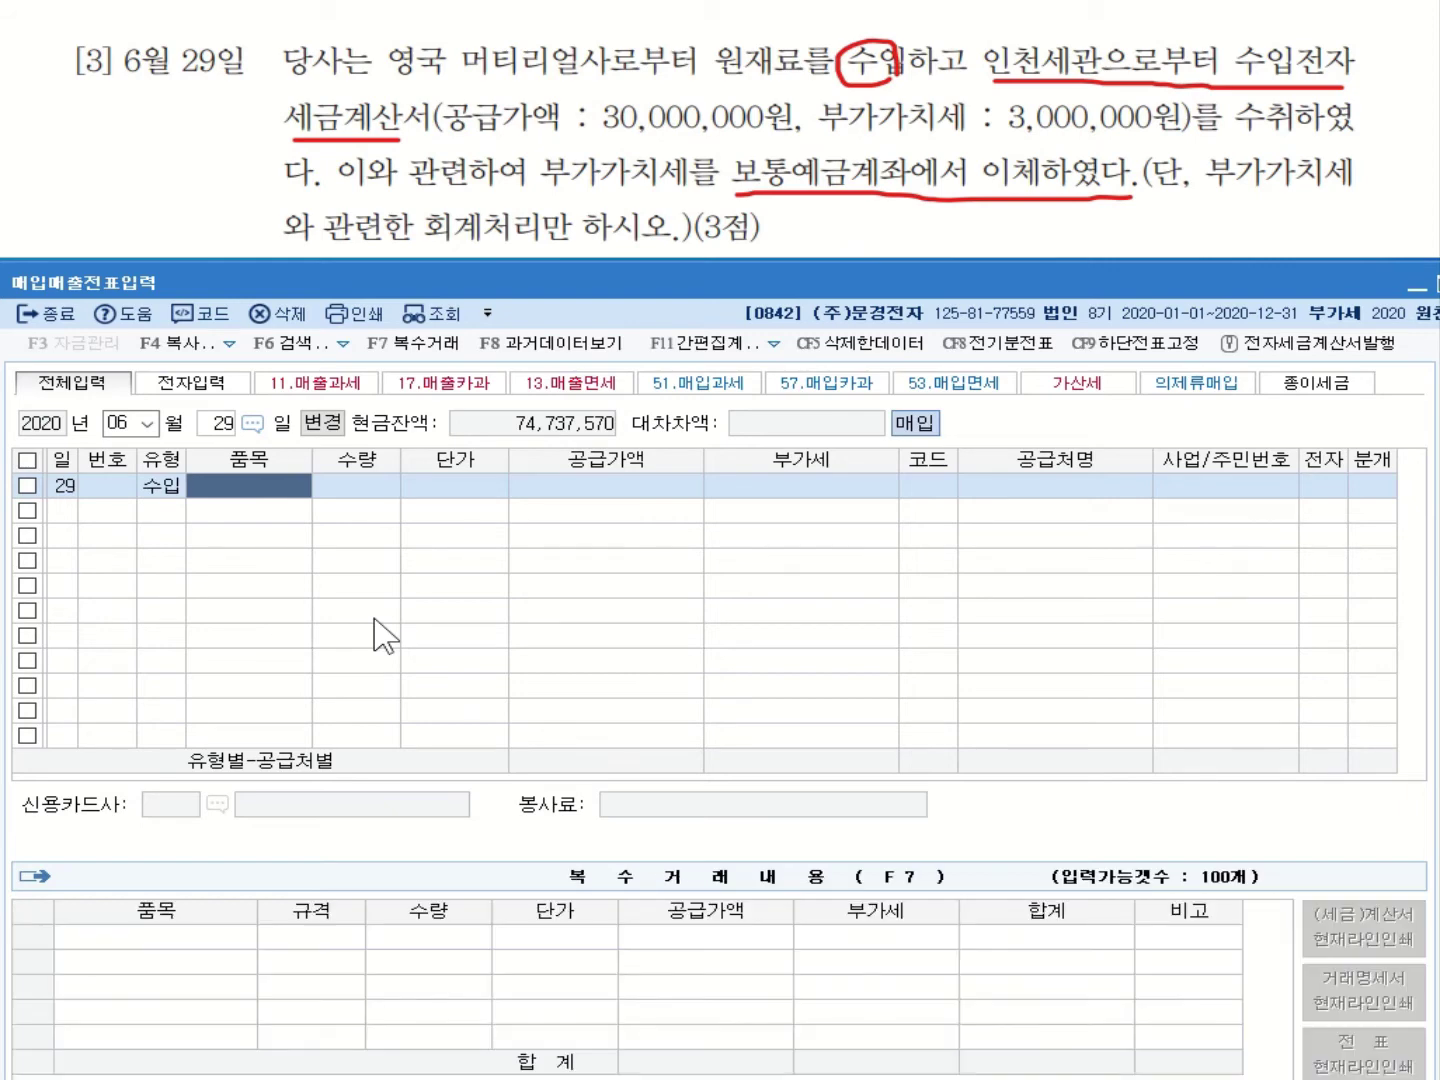
{"action": "type", "text": "dnjswo"}
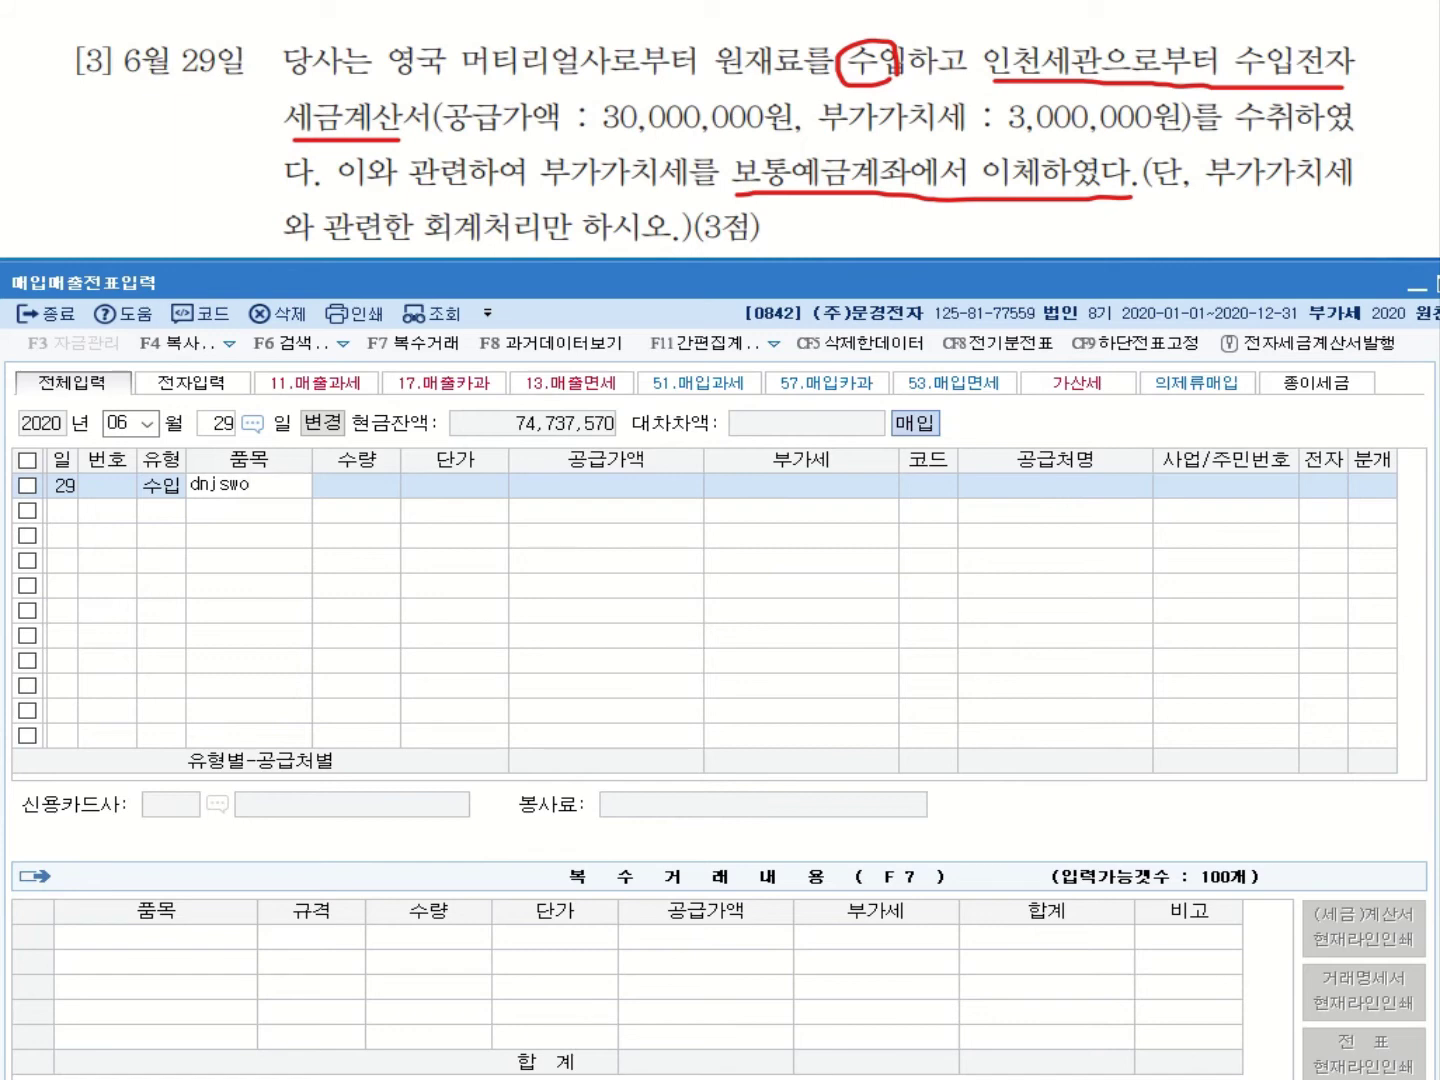
{"action": "key", "text": "BackSpace"}
{"action": "key", "text": "BackSpace"}
{"action": "key", "text": "BackSpace"}
{"action": "key", "text": "BackSpace"}
{"action": "key", "text": "BackSpace"}
{"action": "type", "text": "원ㅈㅐ료"}
{"action": "key", "text": "BackSpace"}
{"action": "key", "text": "BackSpace"}
{"action": "key", "text": "BackSpace"}
{"action": "key", "text": "BackSpace"}
{"action": "key", "text": "BackSpace"}
{"action": "type", "text": "ㅇ"}
{"action": "key", "text": "BackSpace"}
{"action": "type", "text": "원재료"}
{"action": "key", "text": "Return"}
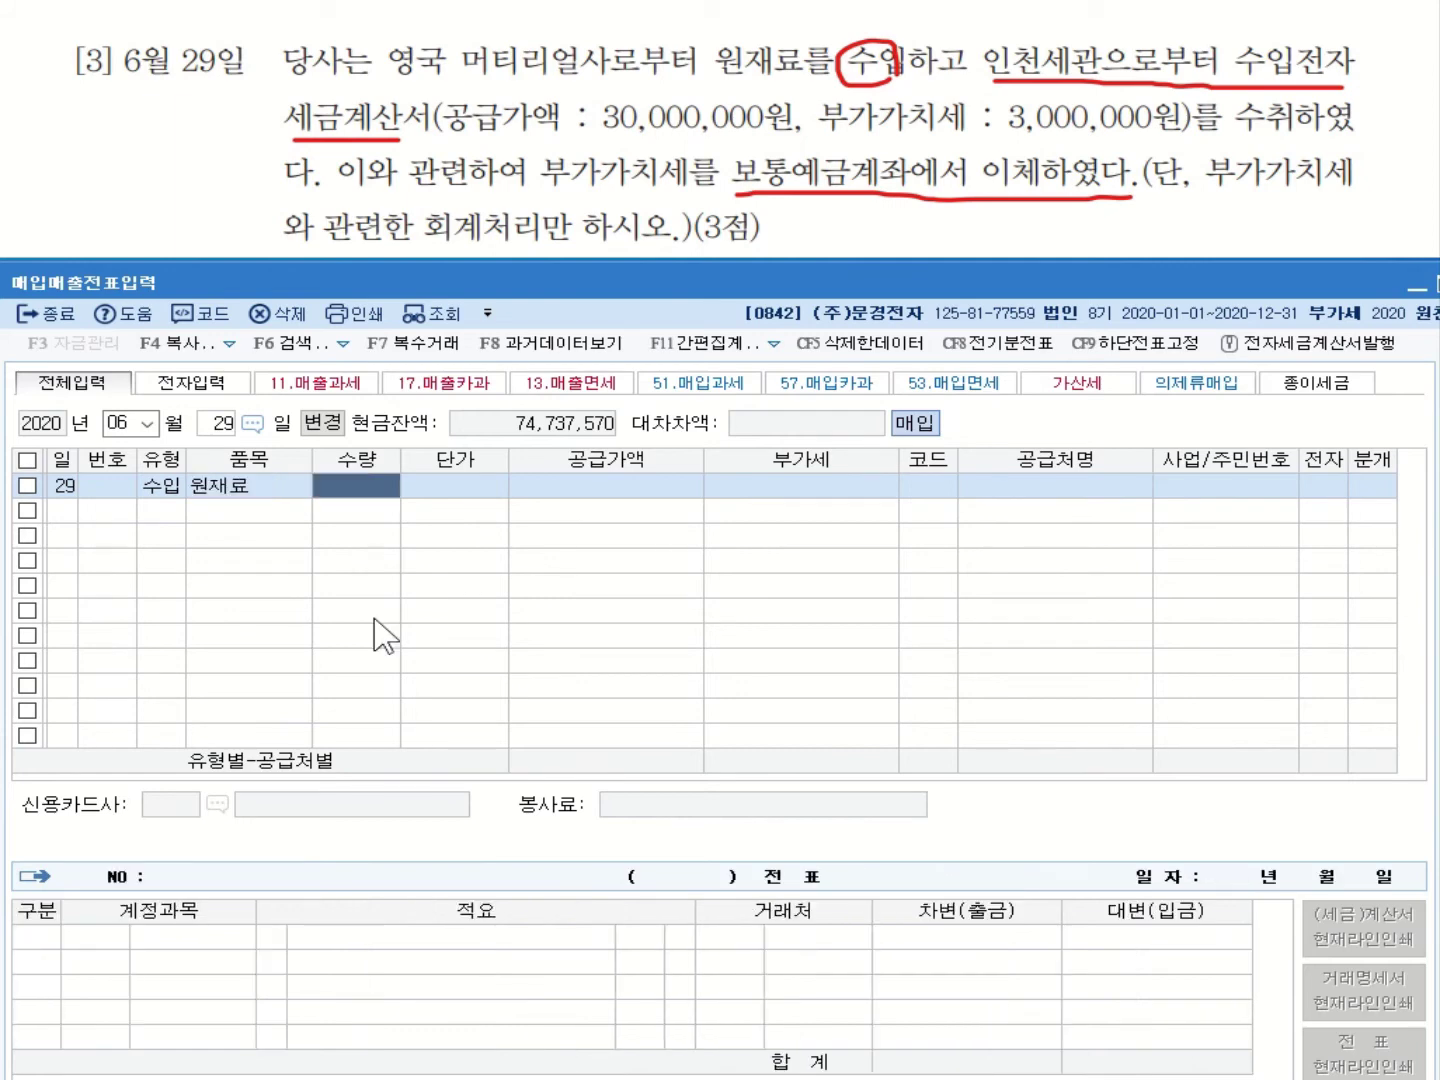
Enter a 공급가액 of 30,000,000 on the June 29 import line and accept the calculated 부가세.
{"action": "key", "text": "Return"}
{"action": "key", "text": "Return"}
{"action": "type", "text": "30000000"}
{"action": "key", "text": "Return"}
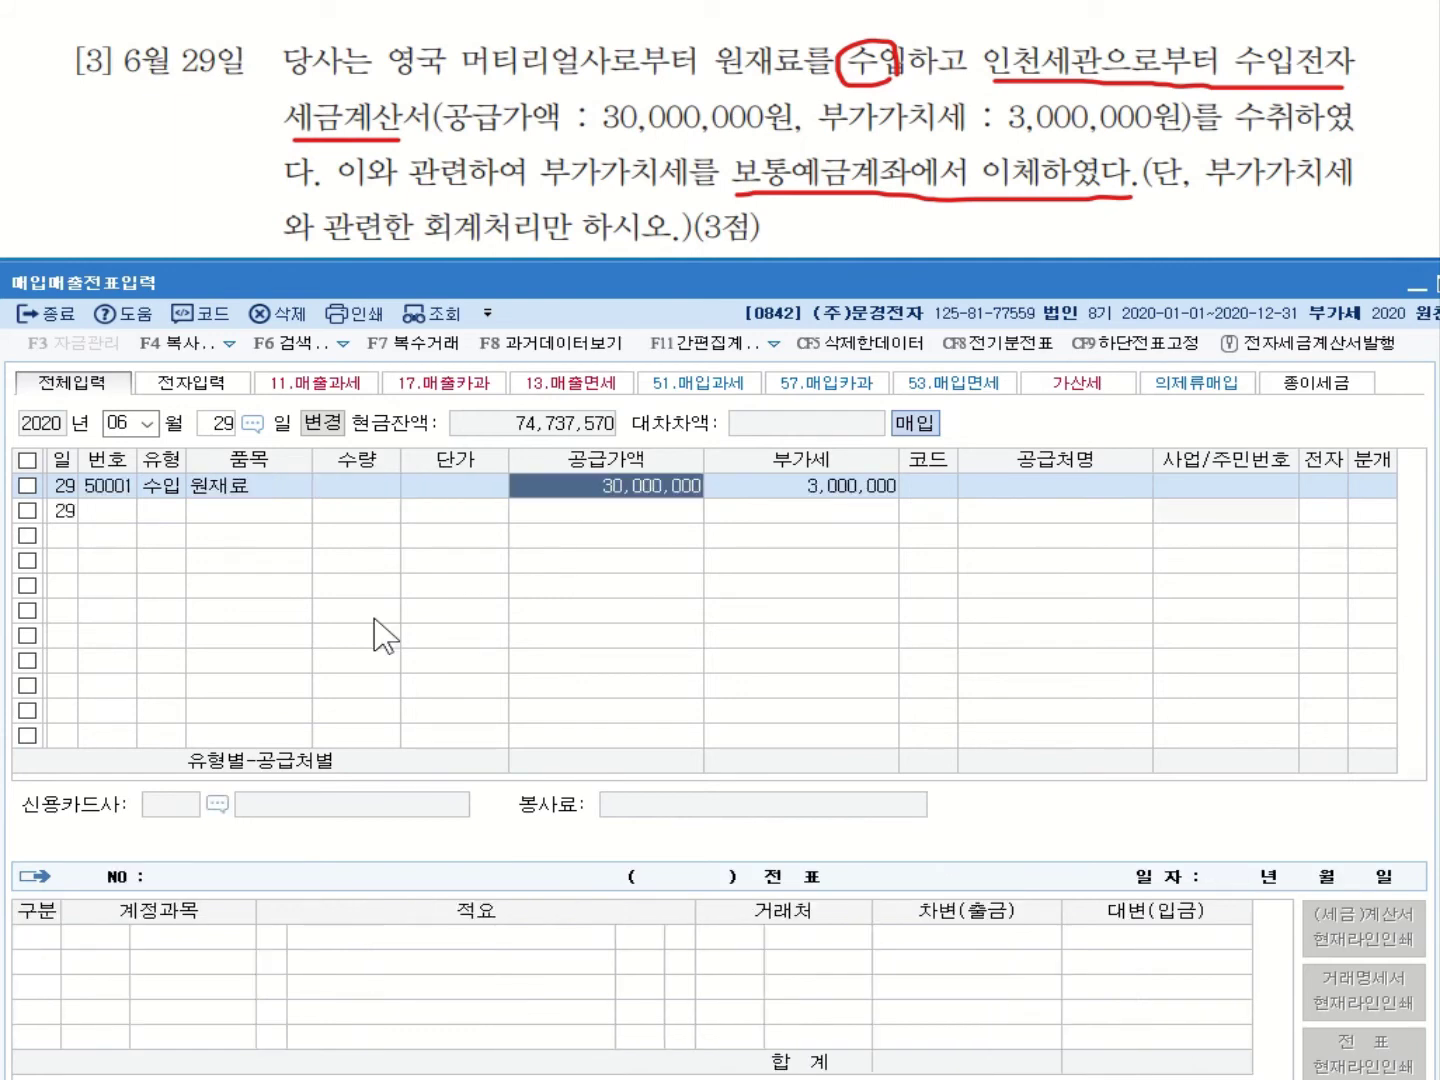
{"action": "key", "text": "Return"}
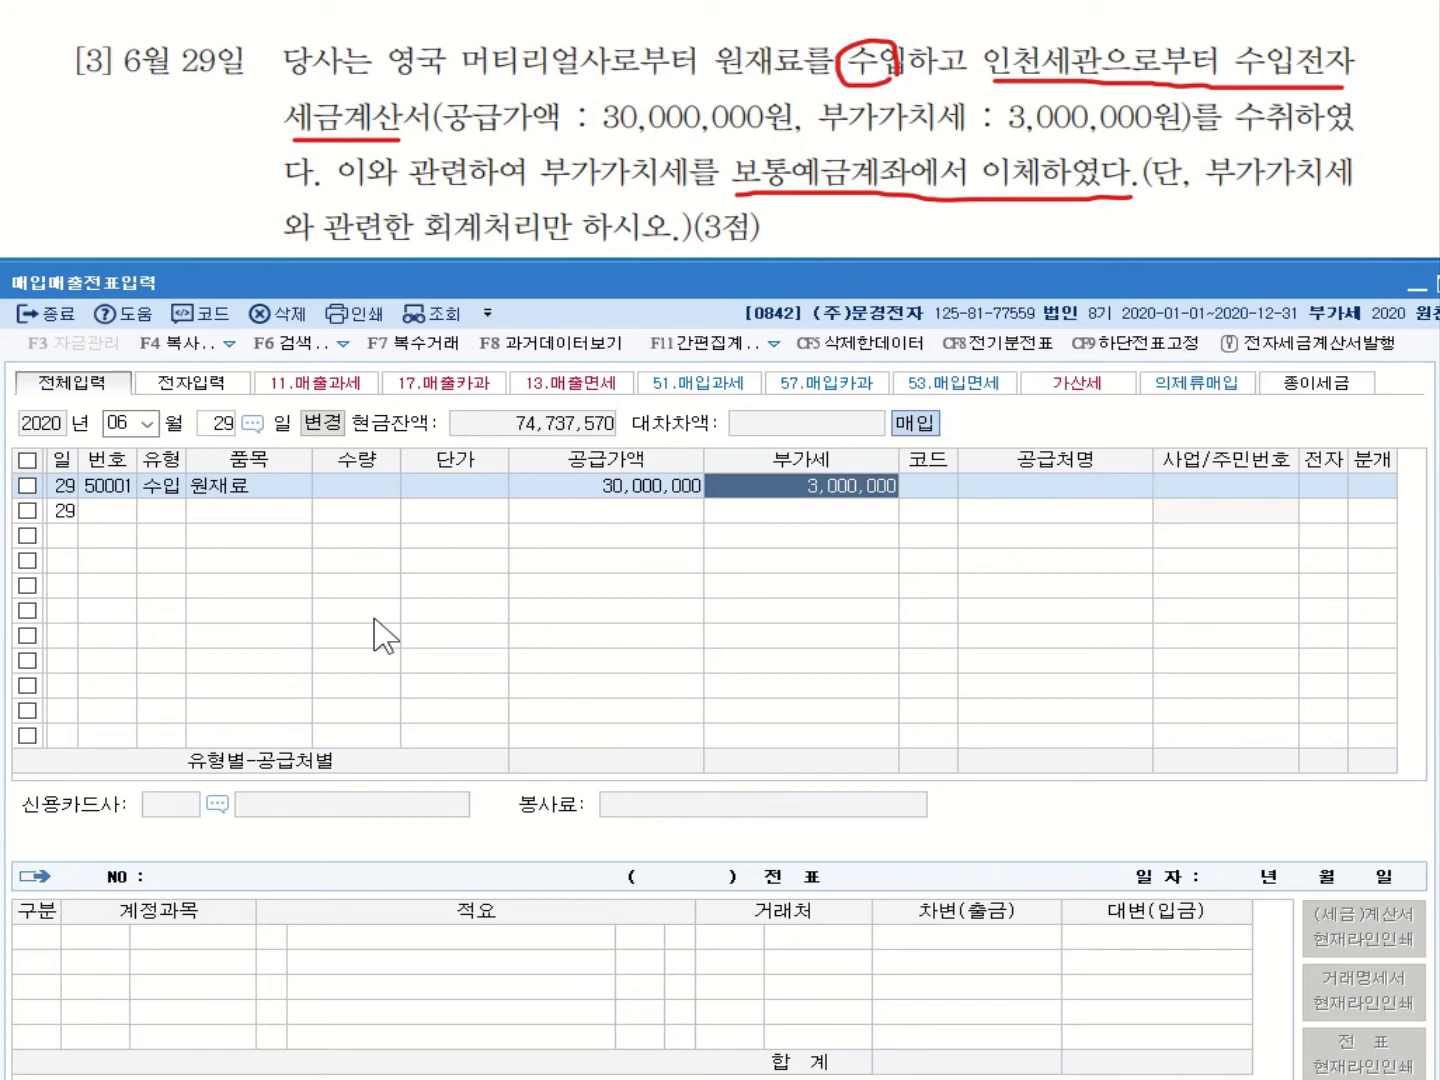
Look up 인천 in the 거래처 list and assign 00208 인천세관 as the June 29 line's 공급처.
{"action": "left_click", "coordinate": [926, 499]}
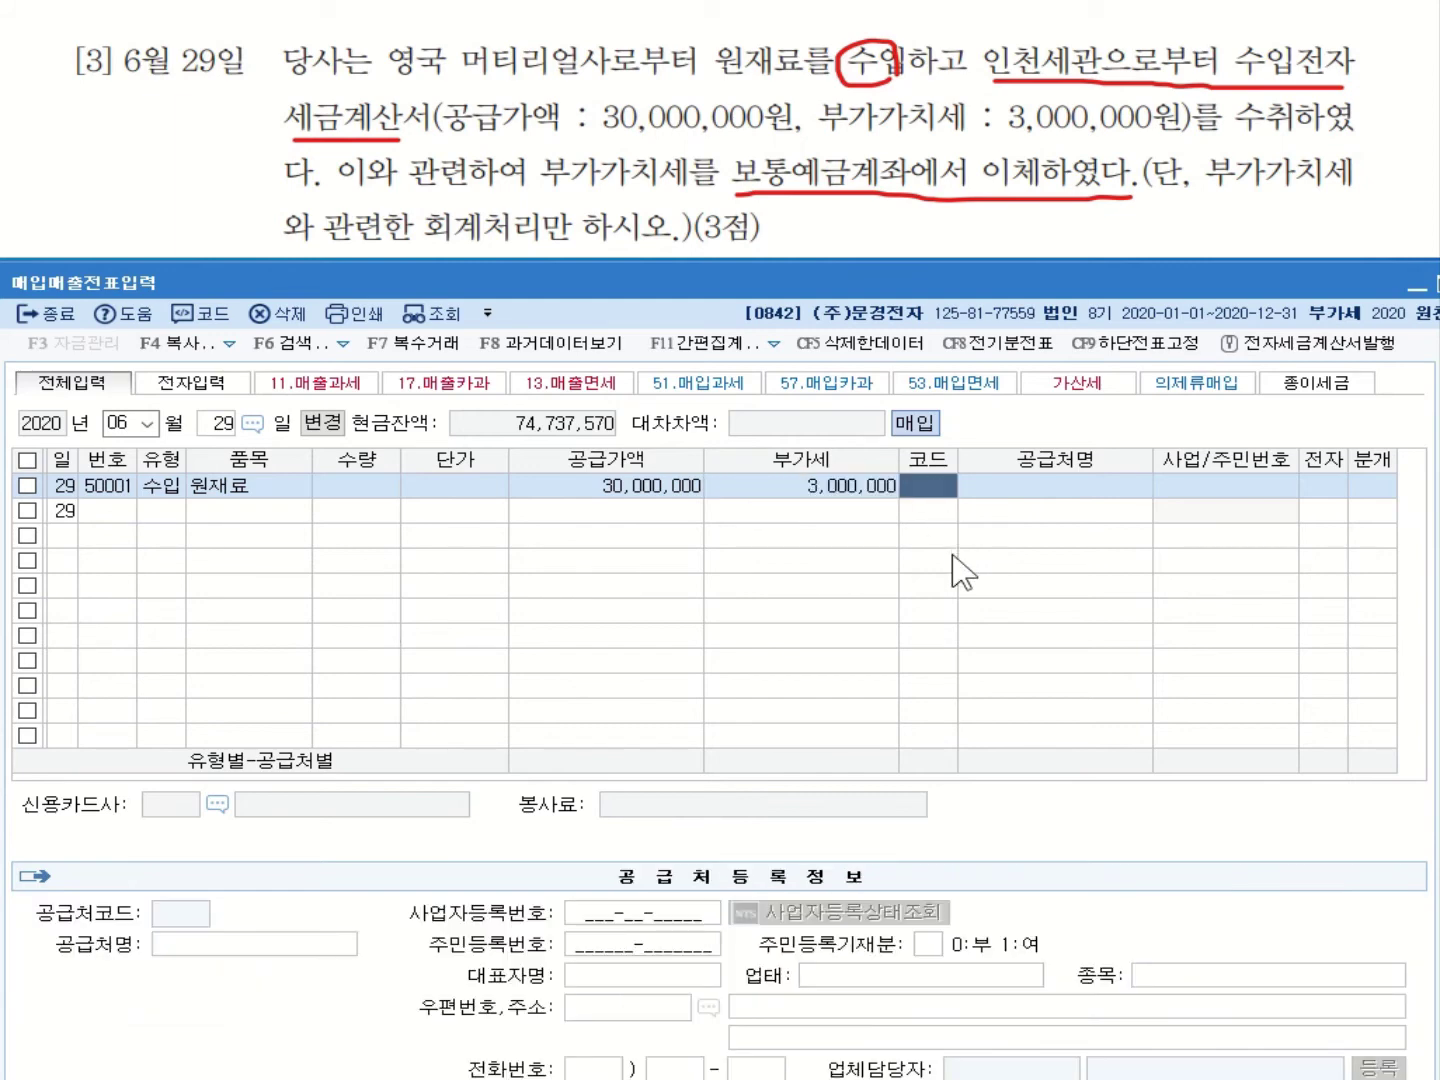
{"action": "type", "text": "ㅇ"}
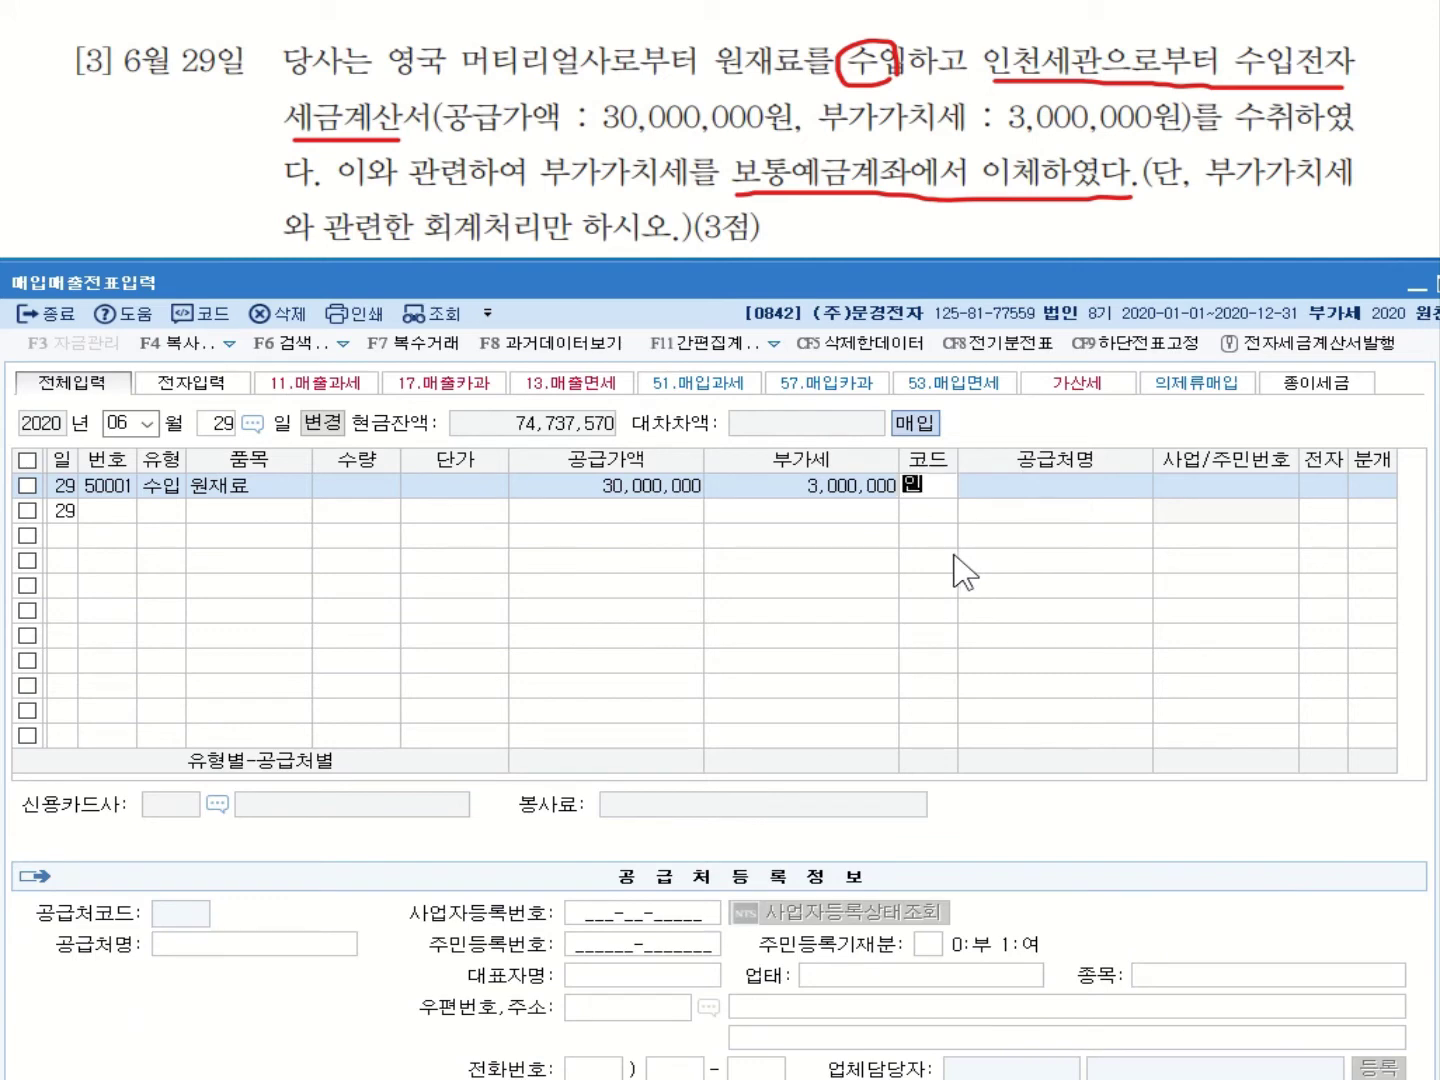
{"action": "type", "text": "ㅊㅓㄴ"}
{"action": "key", "text": "Return"}
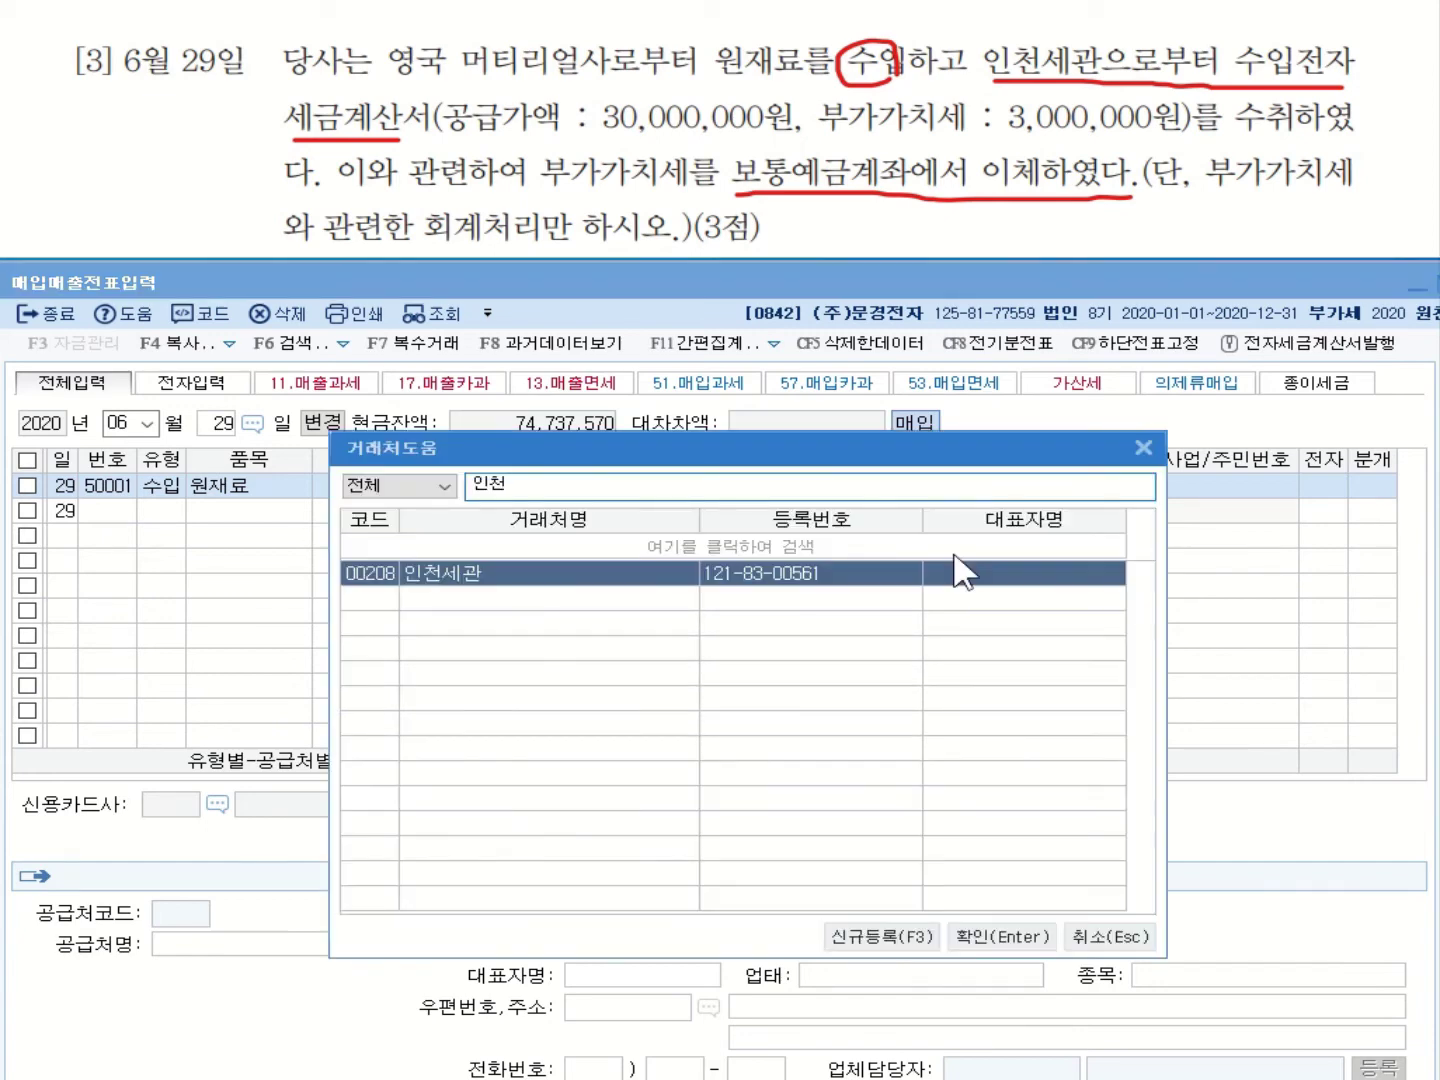
{"action": "key", "text": "Return"}
{"action": "key", "text": "Return"}
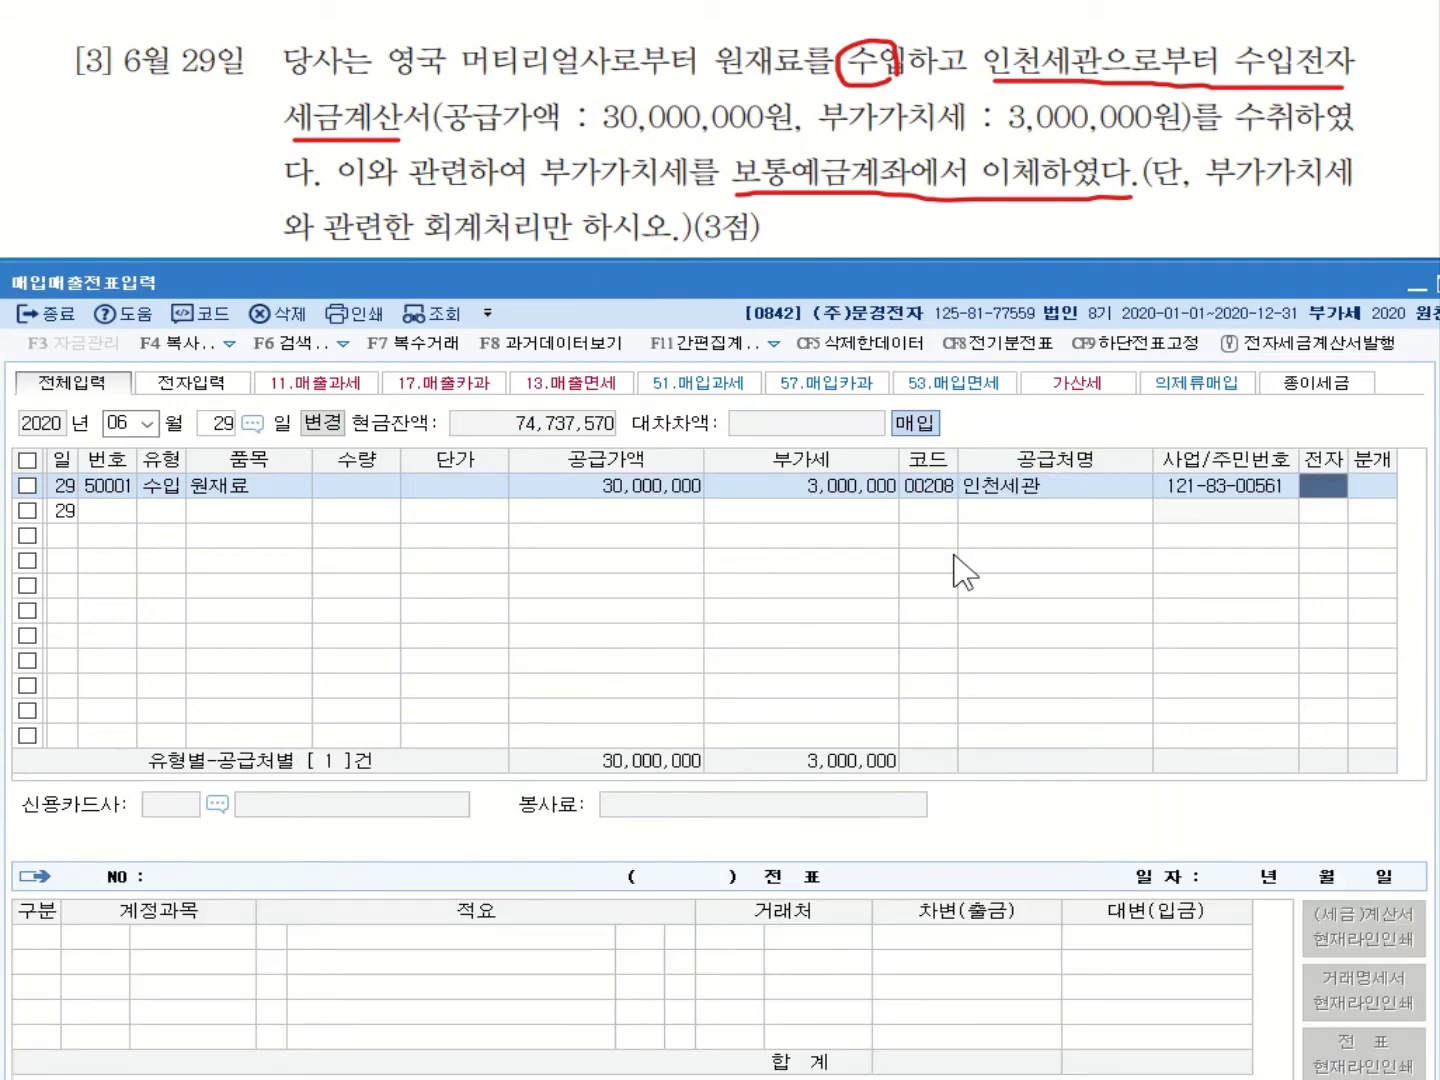
Circle 전자 in transaction [3]'s text and set the June 29 line's 전자 field to 여.
{"action": "mouse_move", "coordinate": [1335, 98]}
{"action": "left_mouse_down"}
{"action": "mouse_move", "coordinate": [1298, 35]}
{"action": "mouse_move", "coordinate": [1350, 82]}
{"action": "left_mouse_up"}
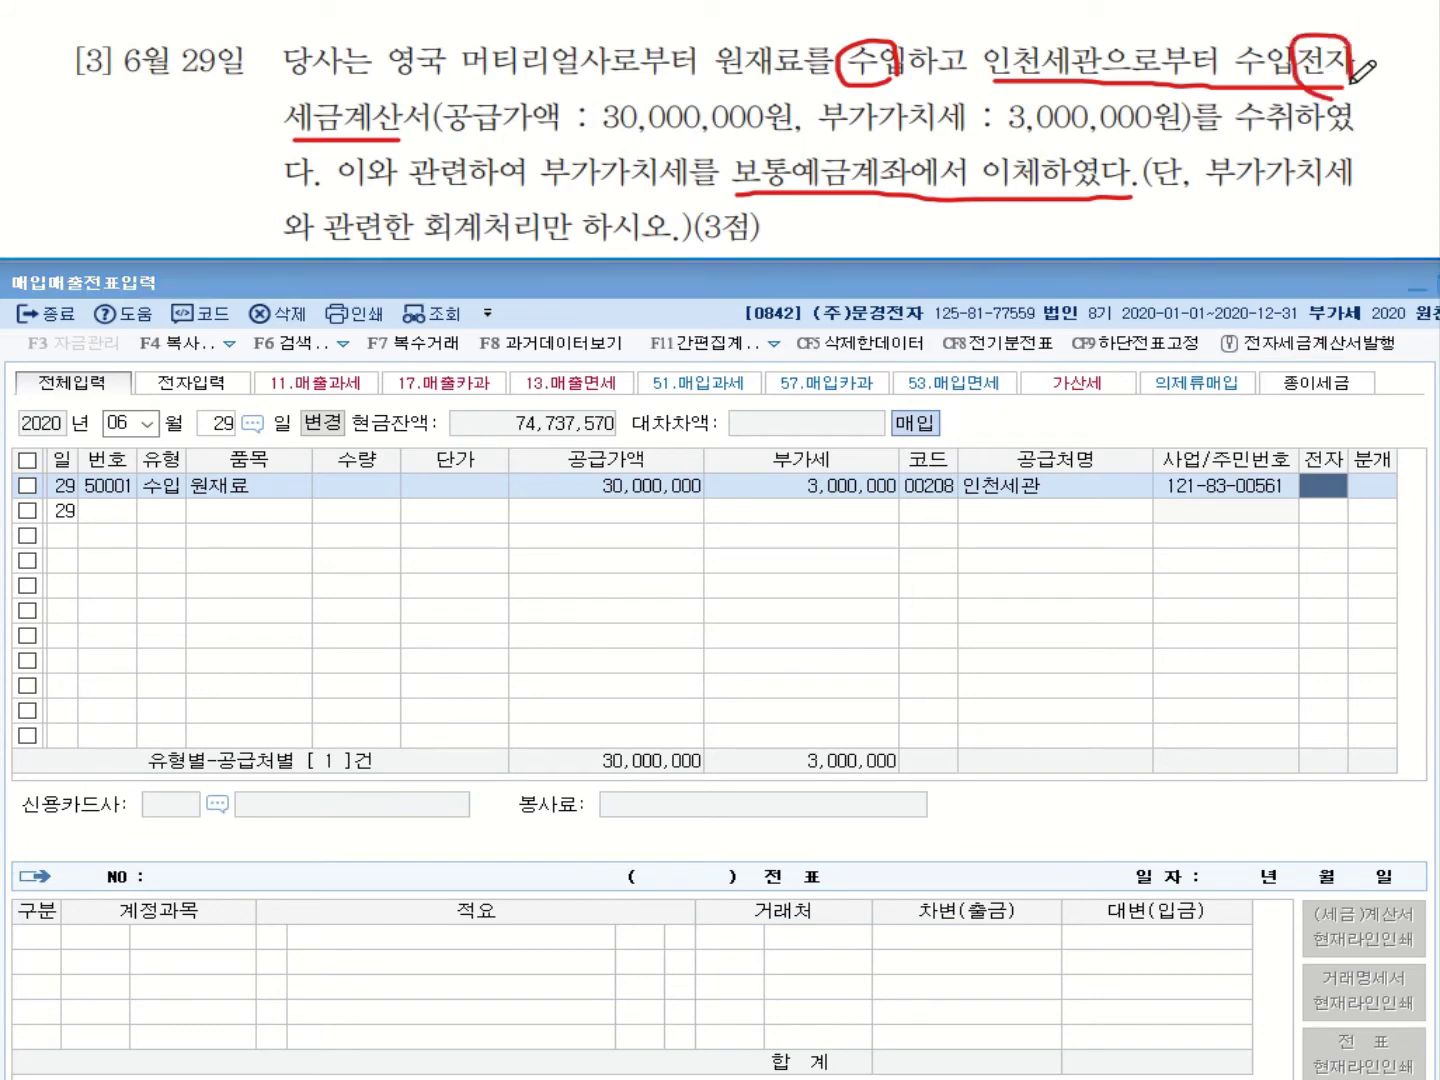
{"action": "left_click", "coordinate": [1325, 495]}
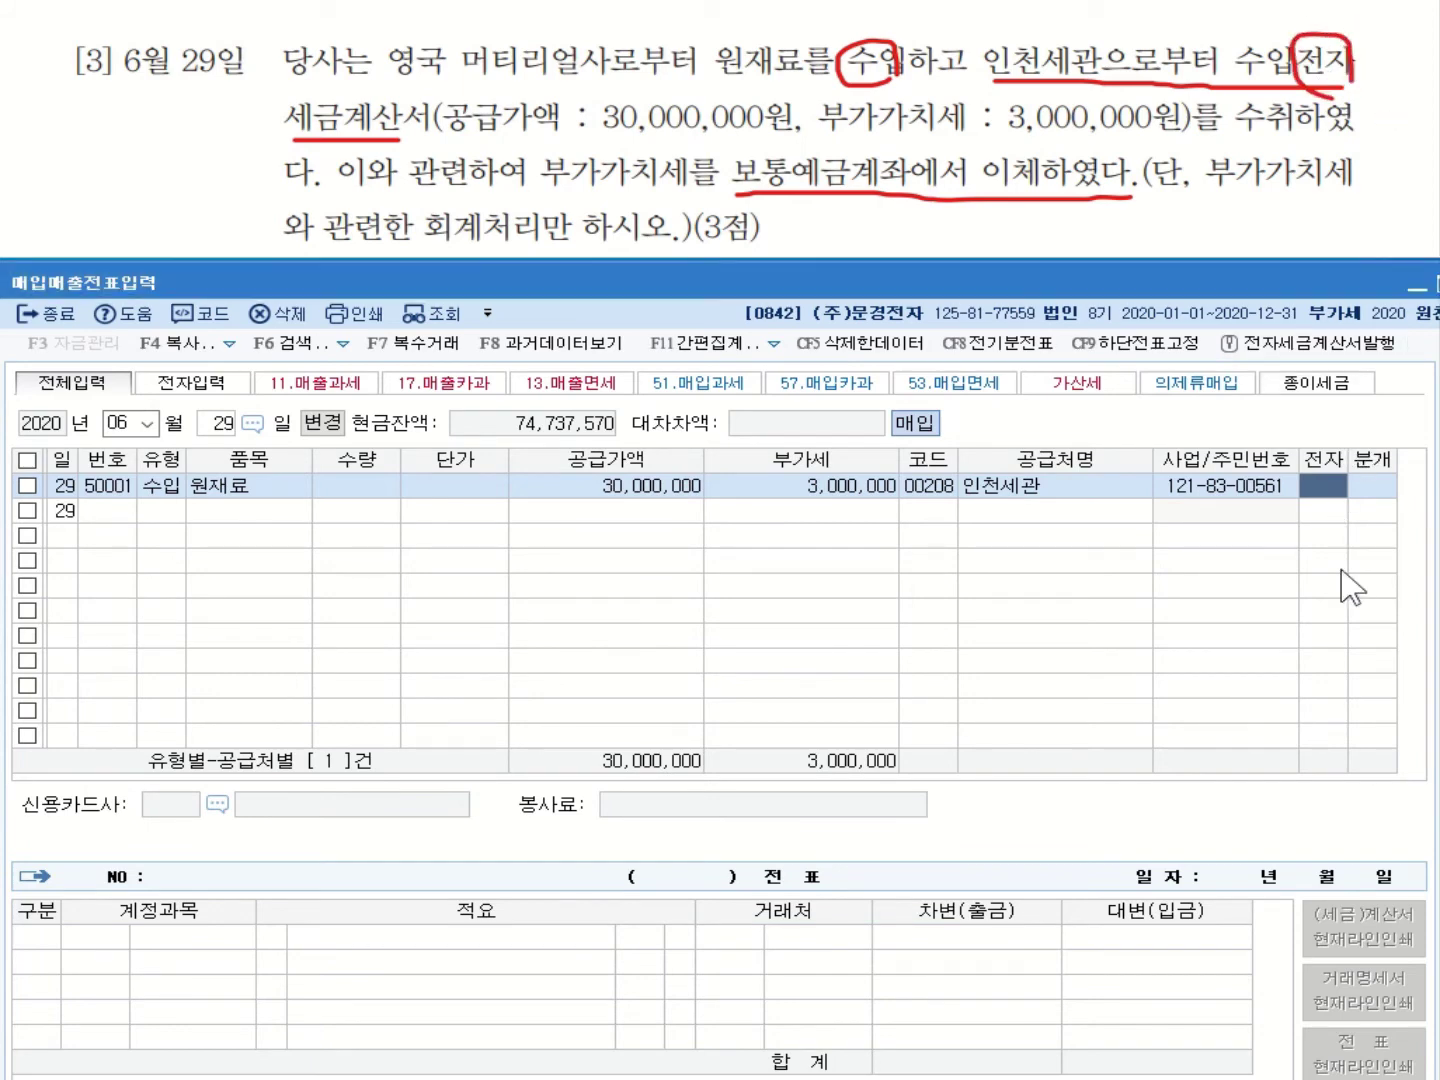
{"action": "key", "text": "1"}
{"action": "key", "text": "Return"}
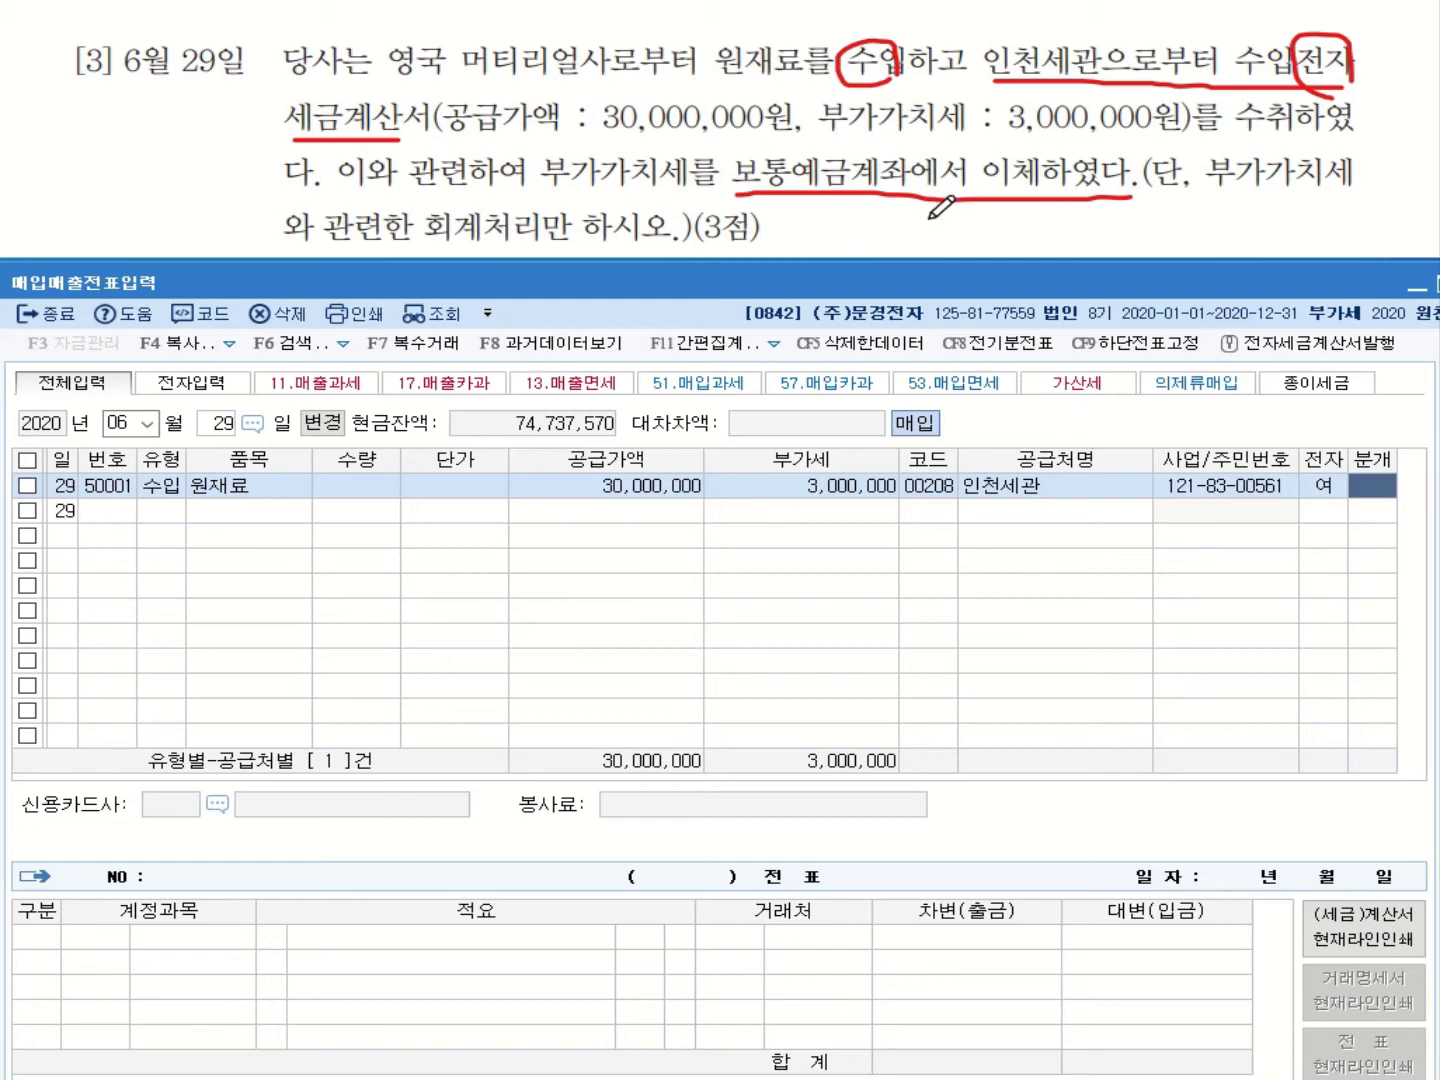
Set the June 29 line's 분개 to 3.혼합 and add a 대변 entry of 3,000,000 to 0103 보통예금.
{"action": "type", "text": "3"}
{"action": "key", "text": "Return"}
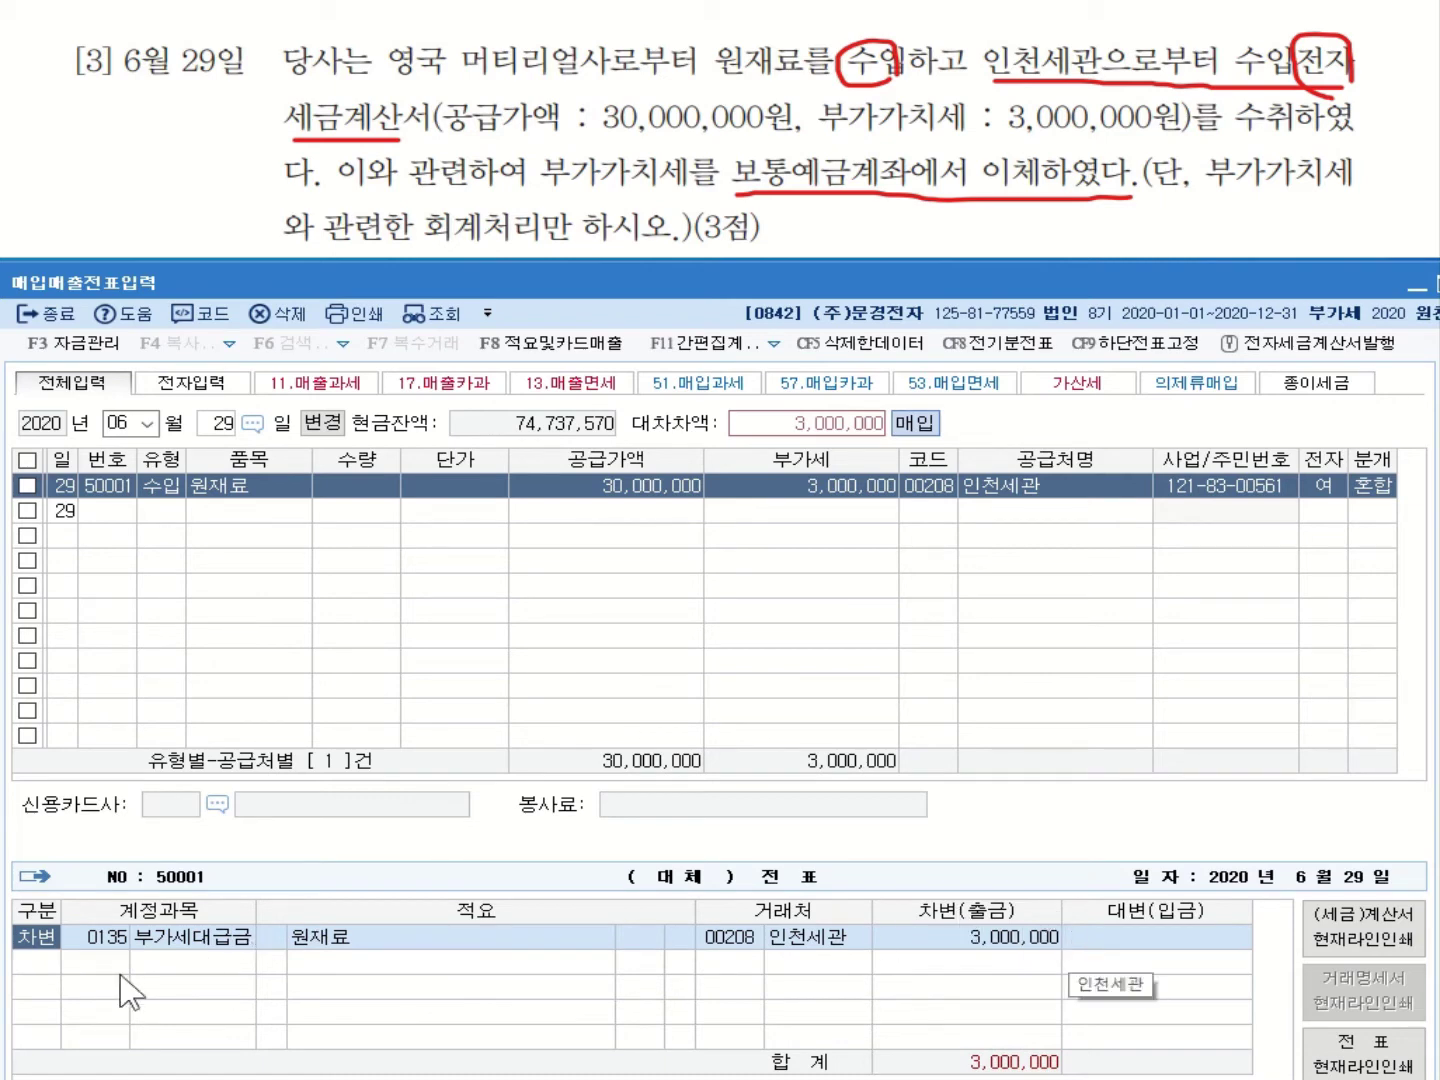
{"action": "key", "text": "Return"}
{"action": "key", "text": "Return"}
{"action": "key", "text": "Return"}
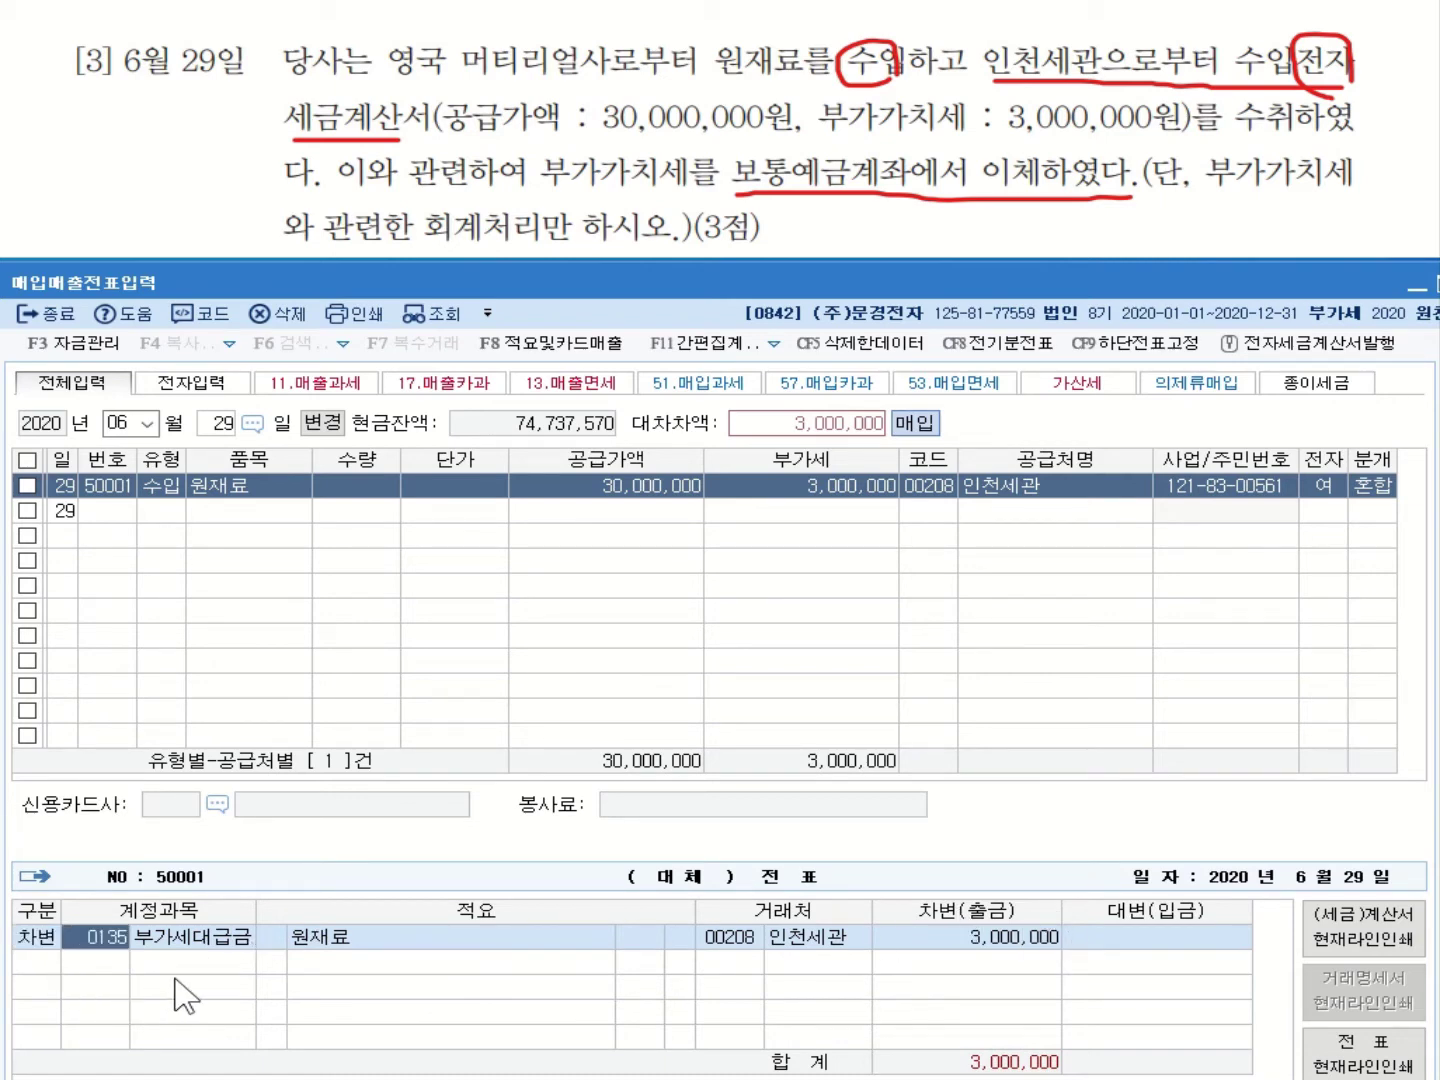
{"action": "type", "text": "4"}
{"action": "key", "text": "Return"}
{"action": "type", "text": "103"}
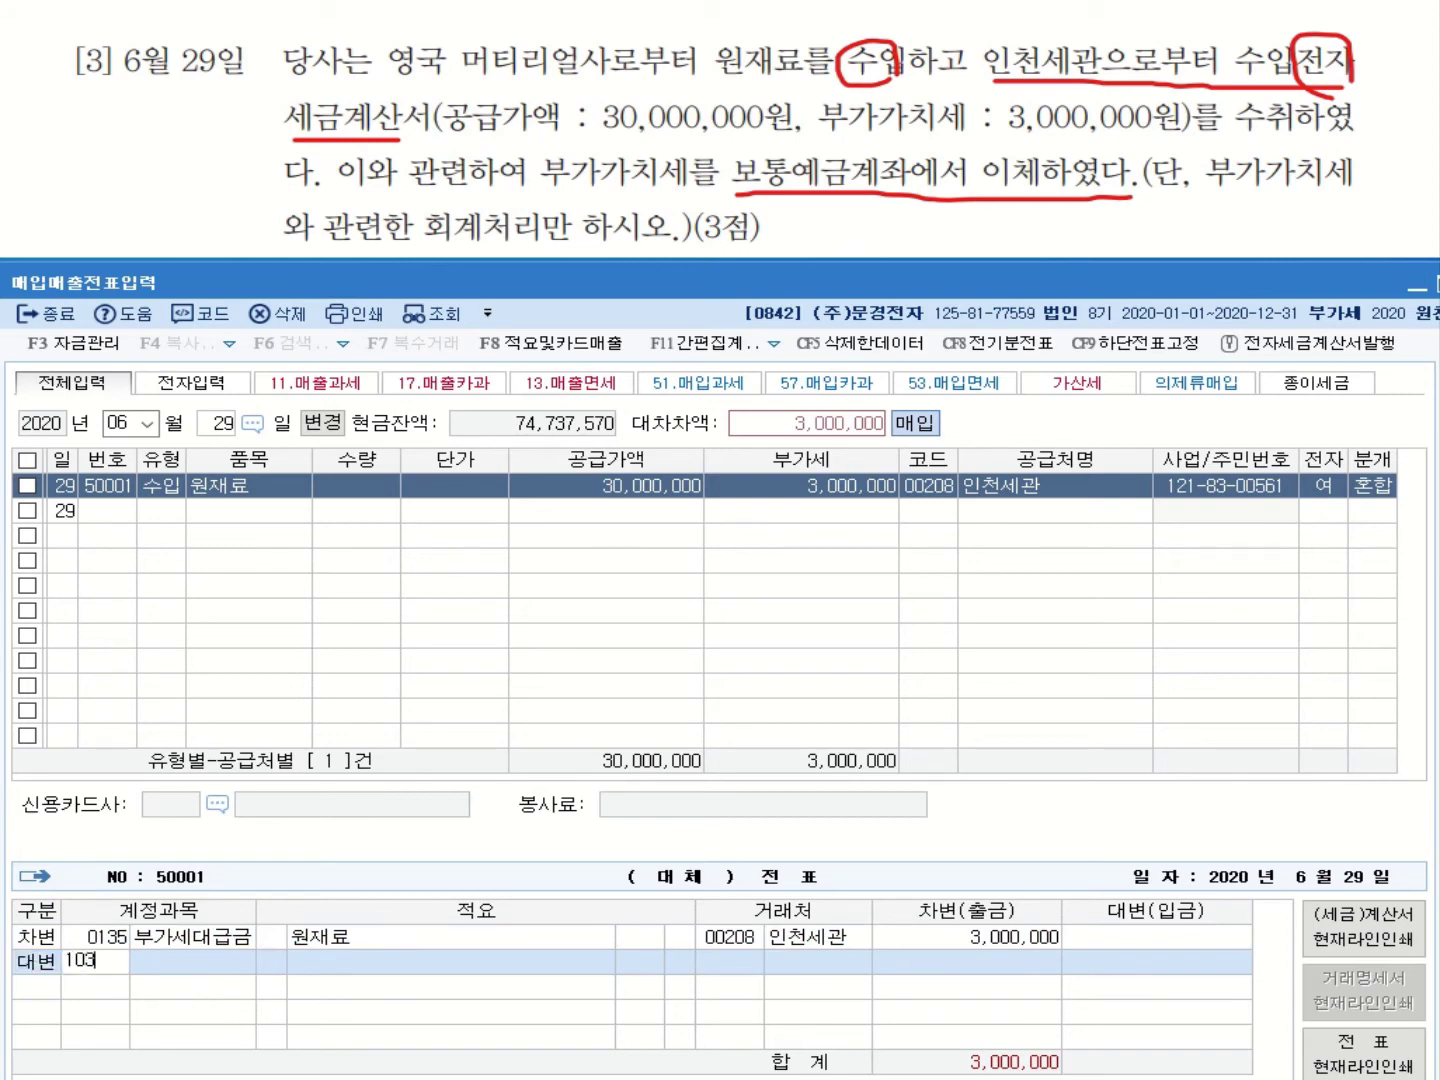
{"action": "key", "text": "Return"}
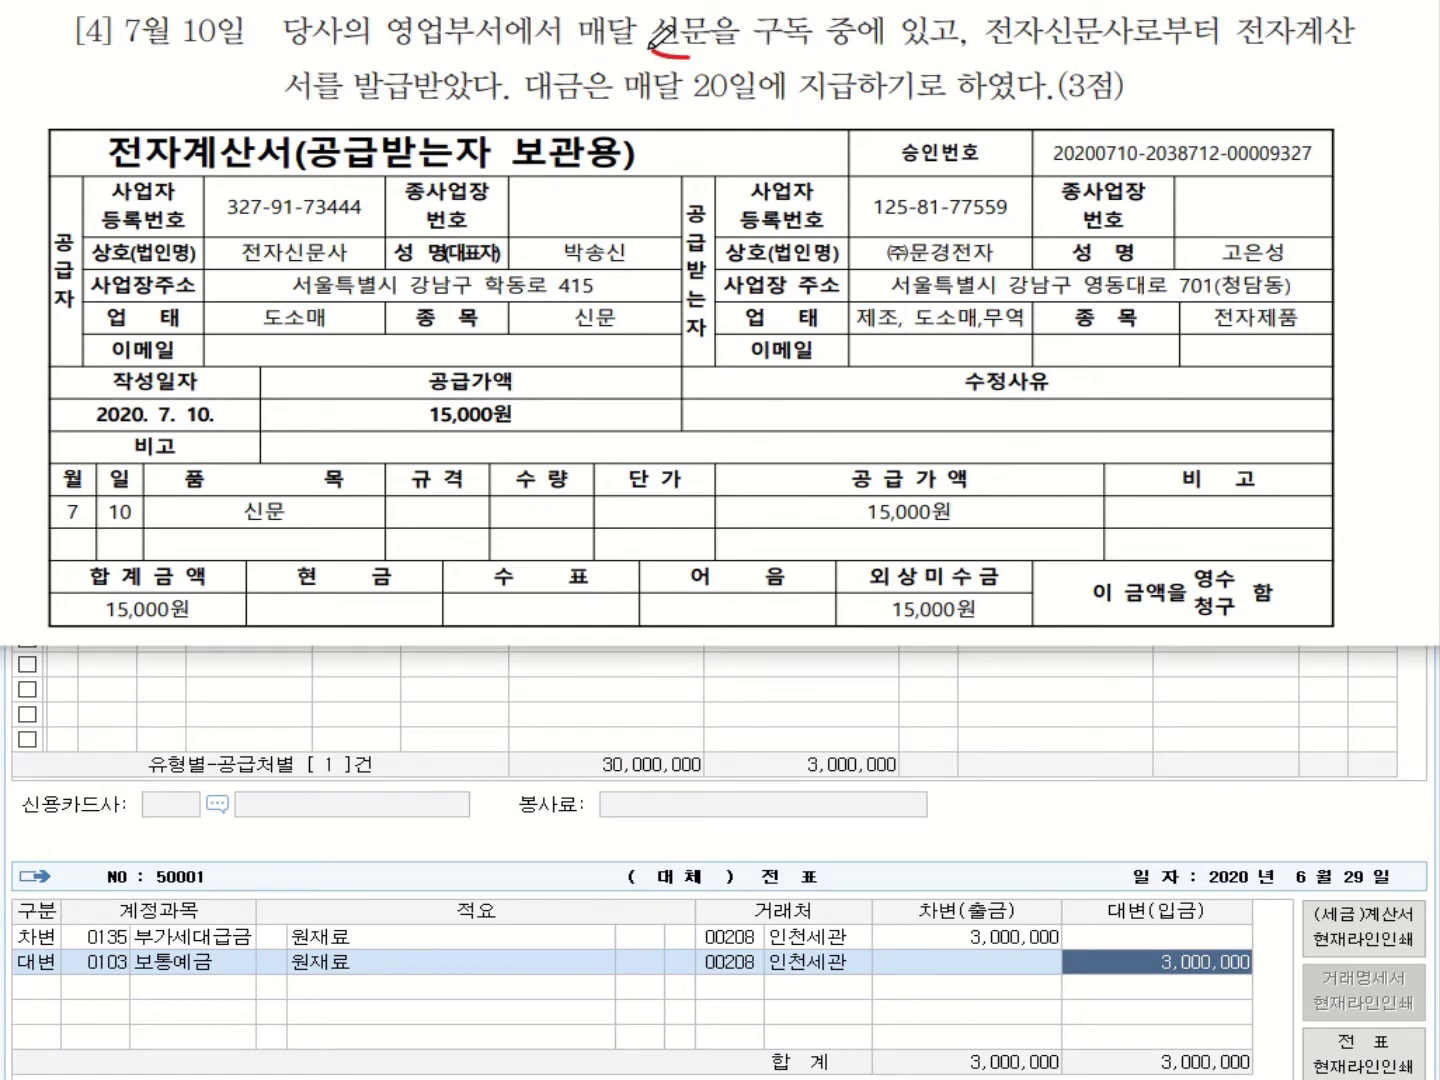
On transaction [4], circle 신문 and underline the 전자신문사 전자계산서 wording and 매달 20일에 지급하기로 하였다.
{"action": "mouse_move", "coordinate": [690, 58]}
{"action": "left_mouse_down"}
{"action": "mouse_move", "coordinate": [708, 10]}
{"action": "mouse_move", "coordinate": [700, 62]}
{"action": "left_mouse_up"}
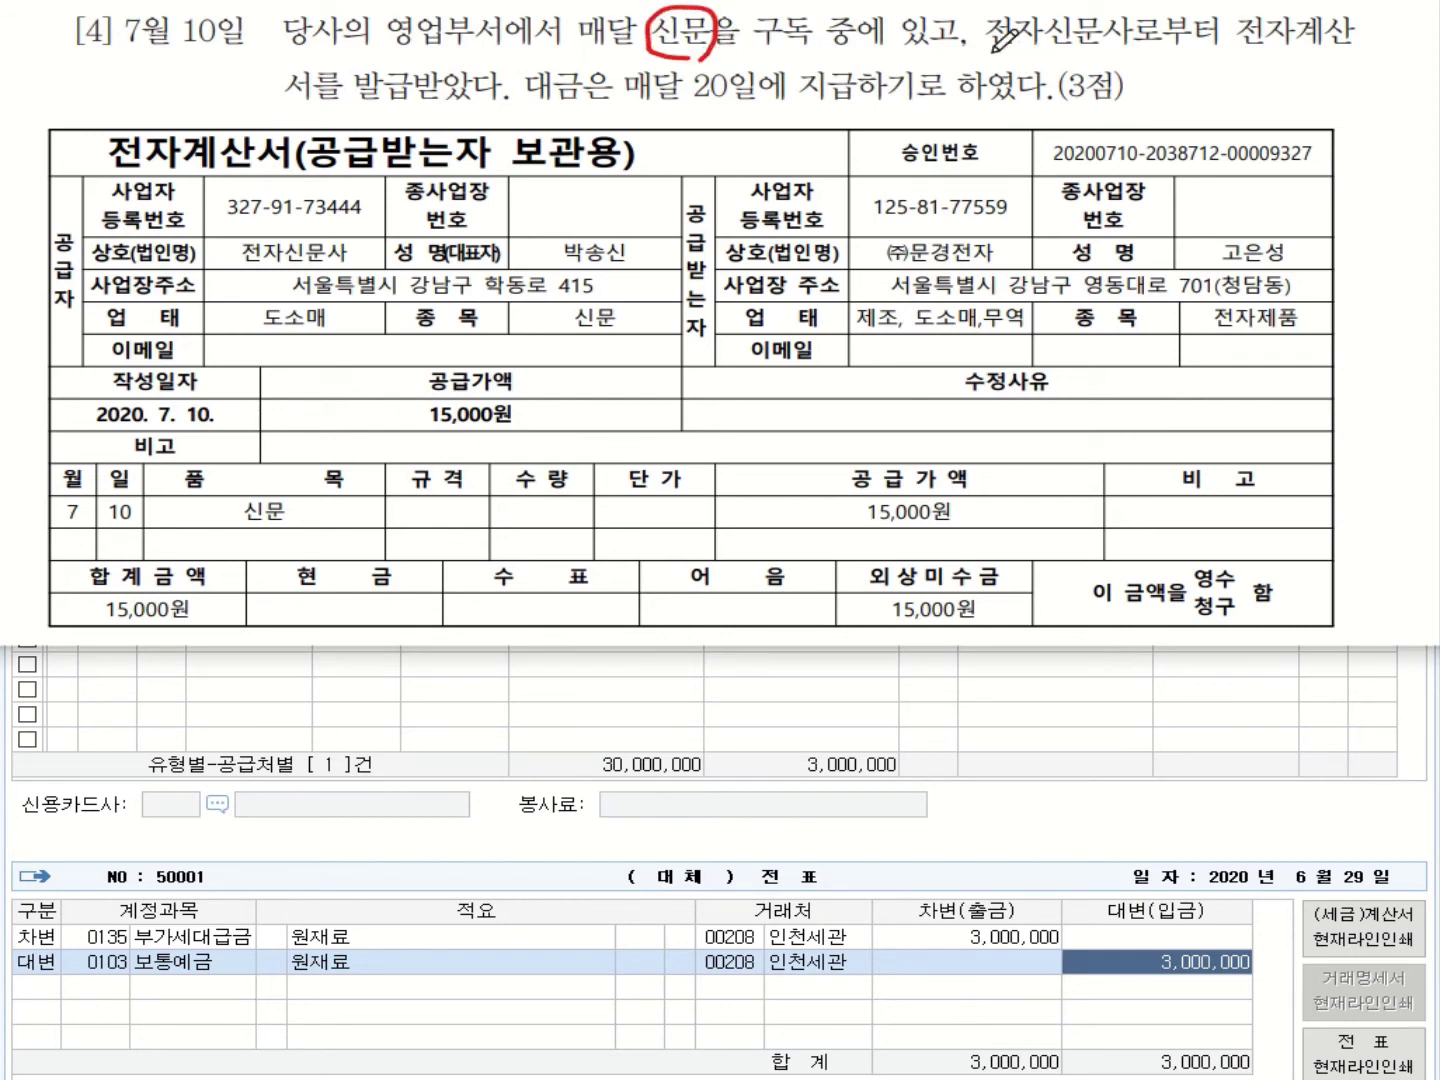
{"action": "left_click_drag", "start_coordinate": [990, 47], "coordinate": [1352, 45]}
{"action": "left_click_drag", "start_coordinate": [303, 101], "coordinate": [504, 97]}
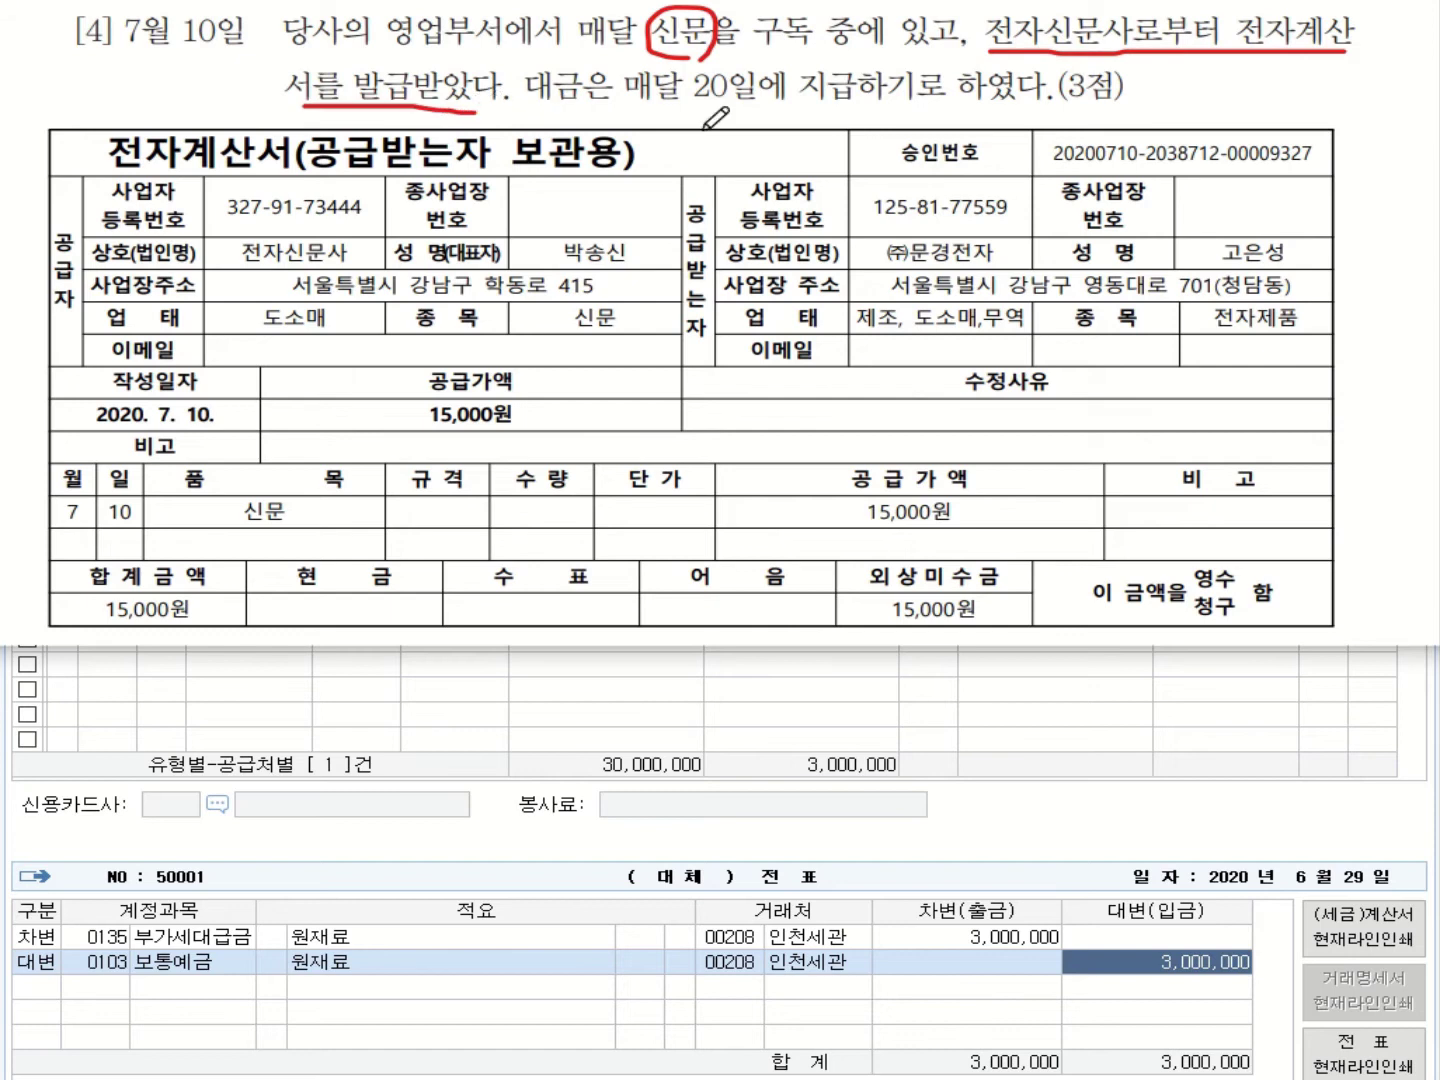
{"action": "left_click_drag", "start_coordinate": [628, 109], "coordinate": [1024, 106]}
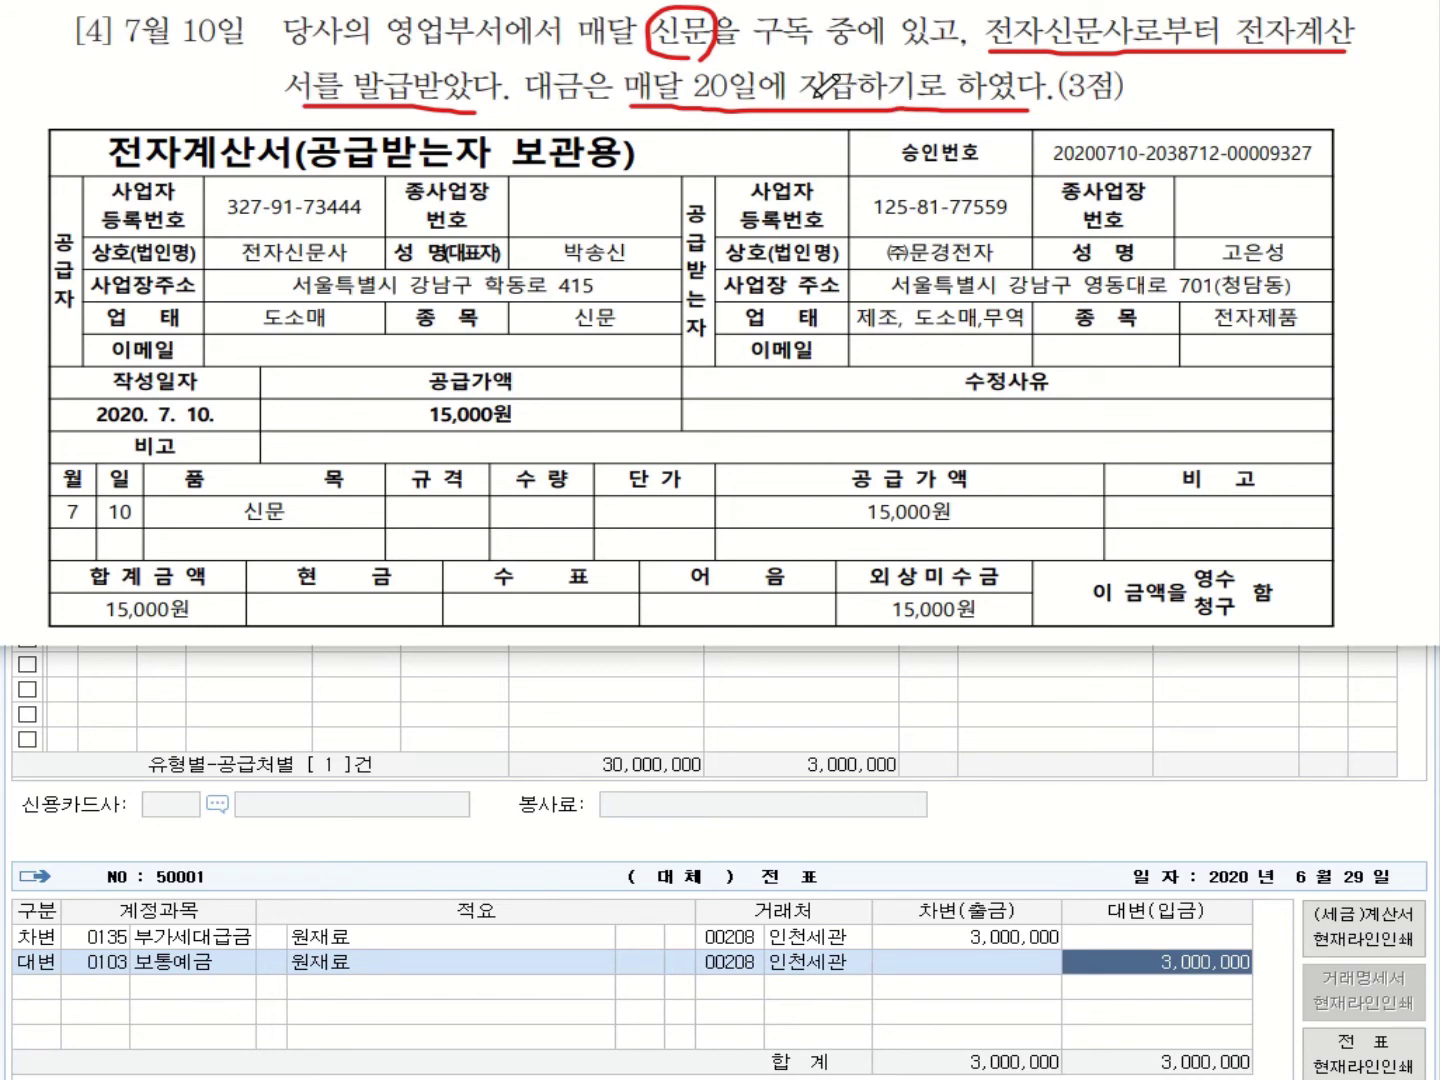
Set the 매입매출전표 date to July 10, 2020 for transaction [4].
{"action": "left_click", "coordinate": [1136, 708]}
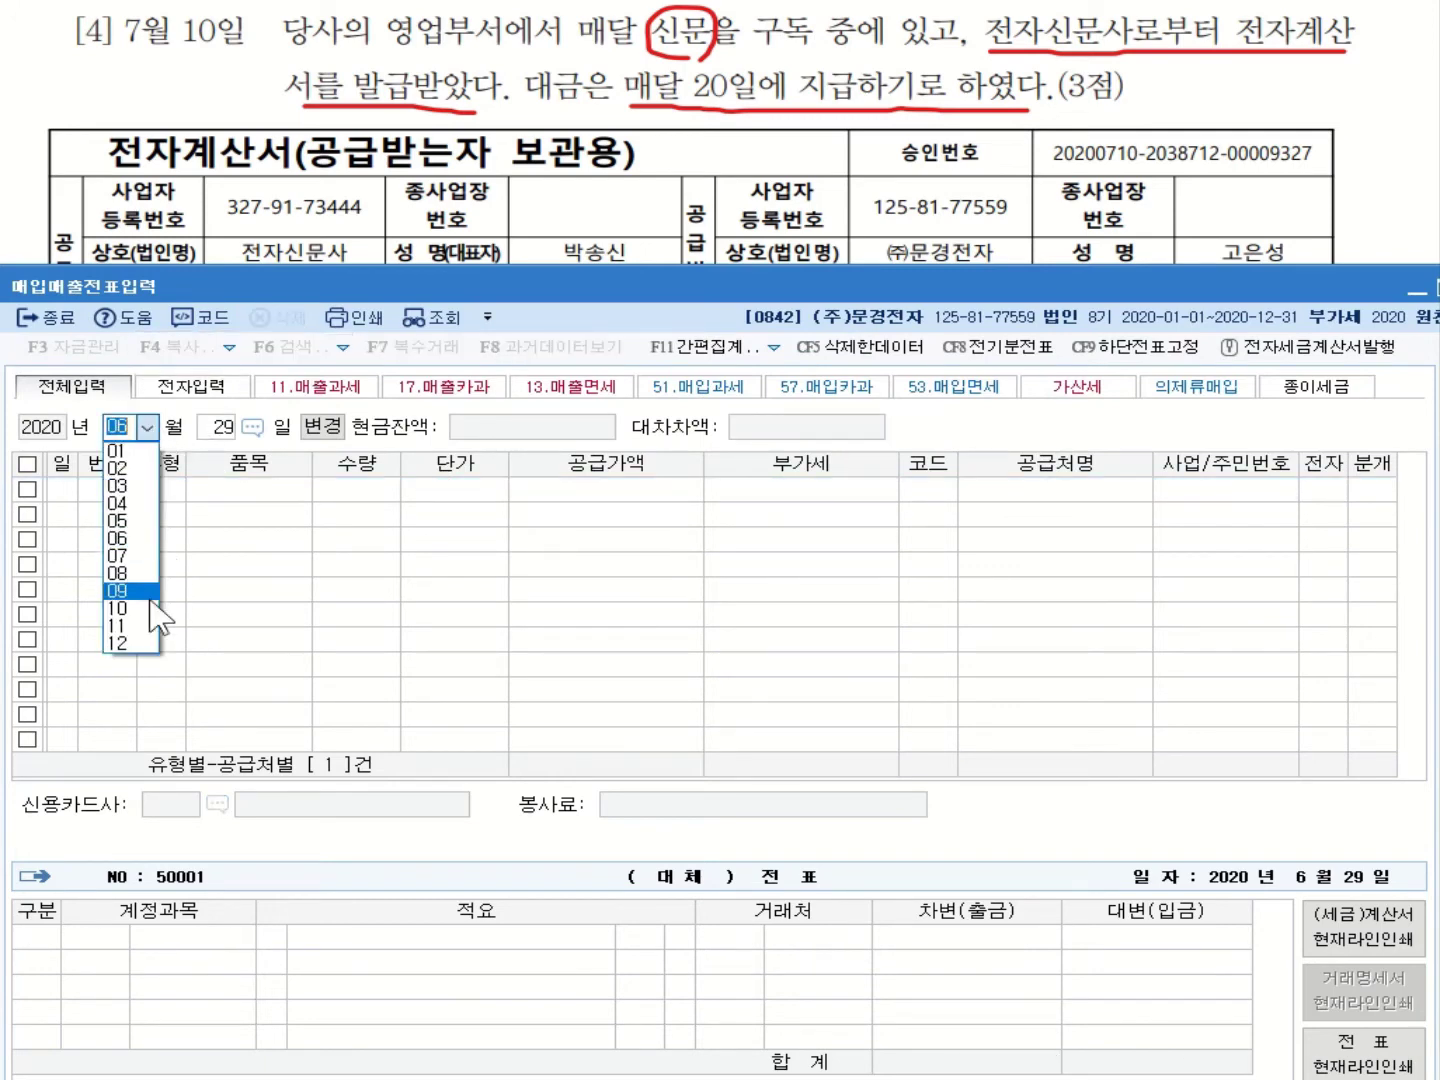
{"action": "left_click", "coordinate": [130, 558]}
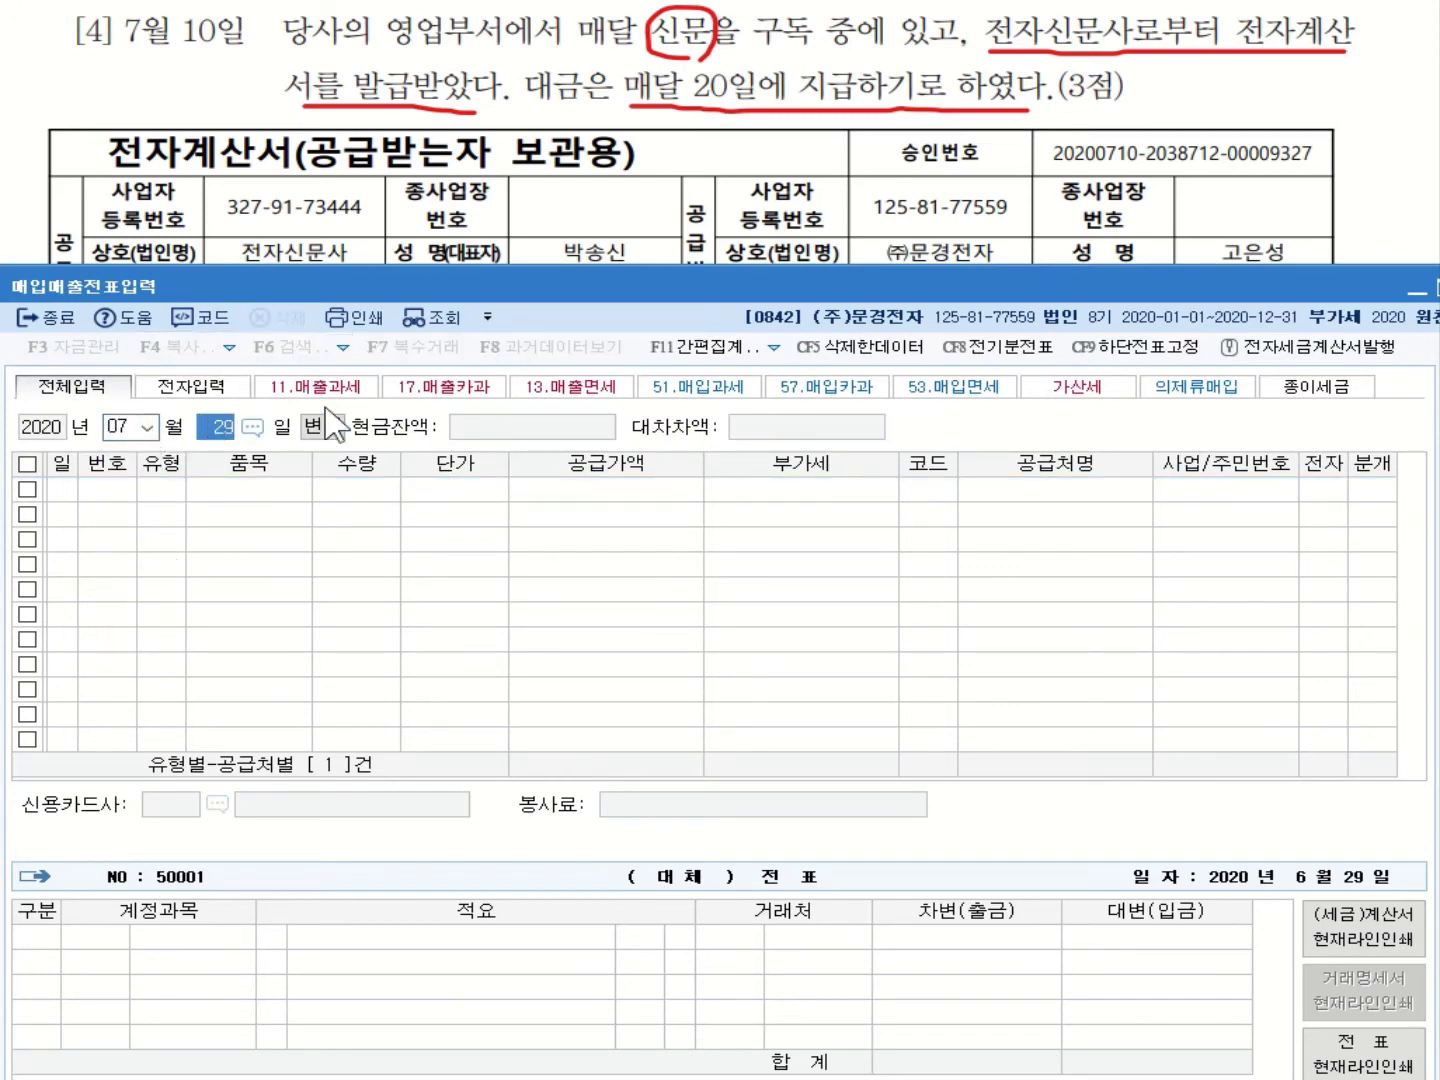
{"action": "type", "text": "10"}
{"action": "key", "text": "Return"}
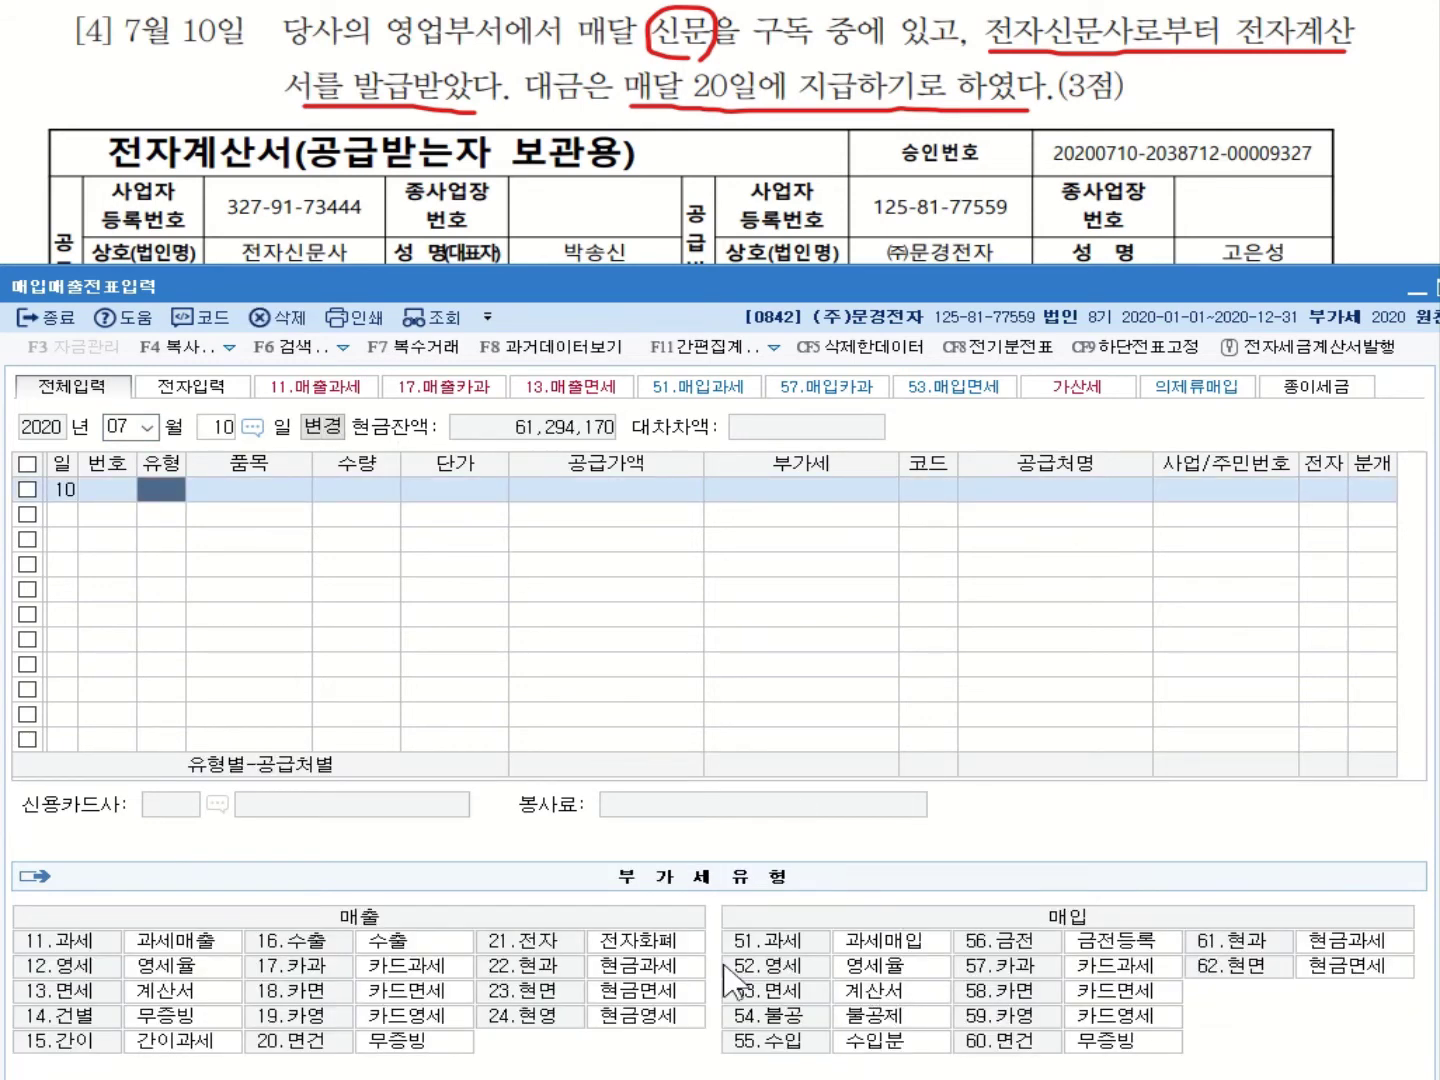
Set the July 10 line's 유형 to 53.면세 and its 품목 to 신문.
{"action": "type", "text": "53"}
{"action": "key", "text": "Return"}
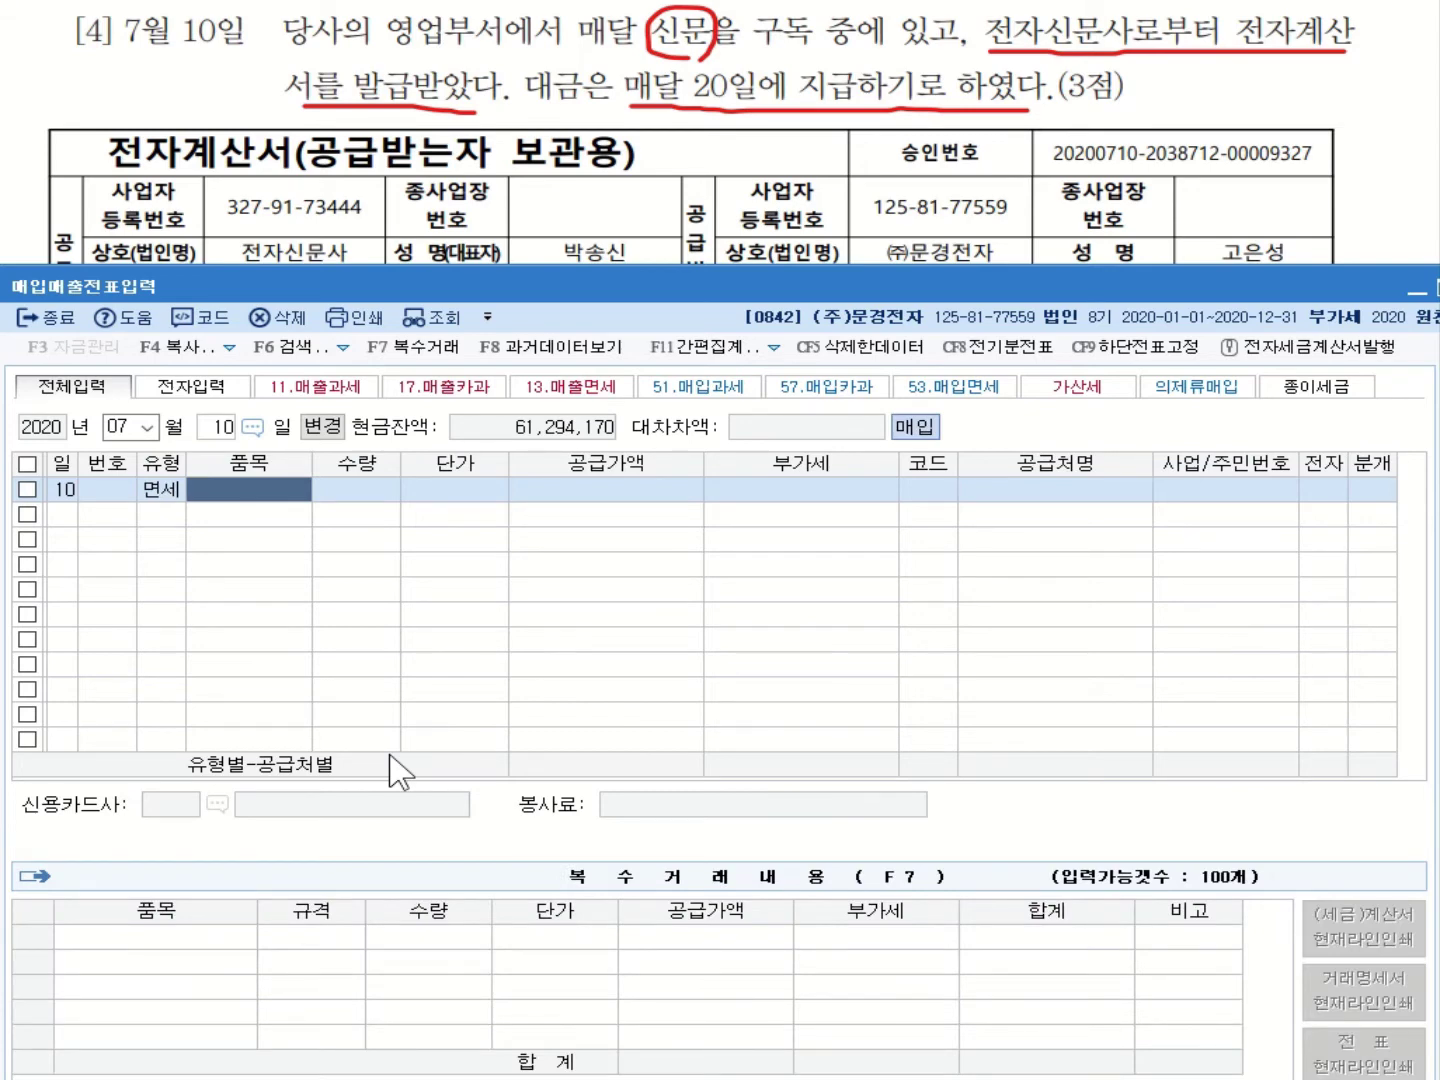
{"action": "type", "text": "시"}
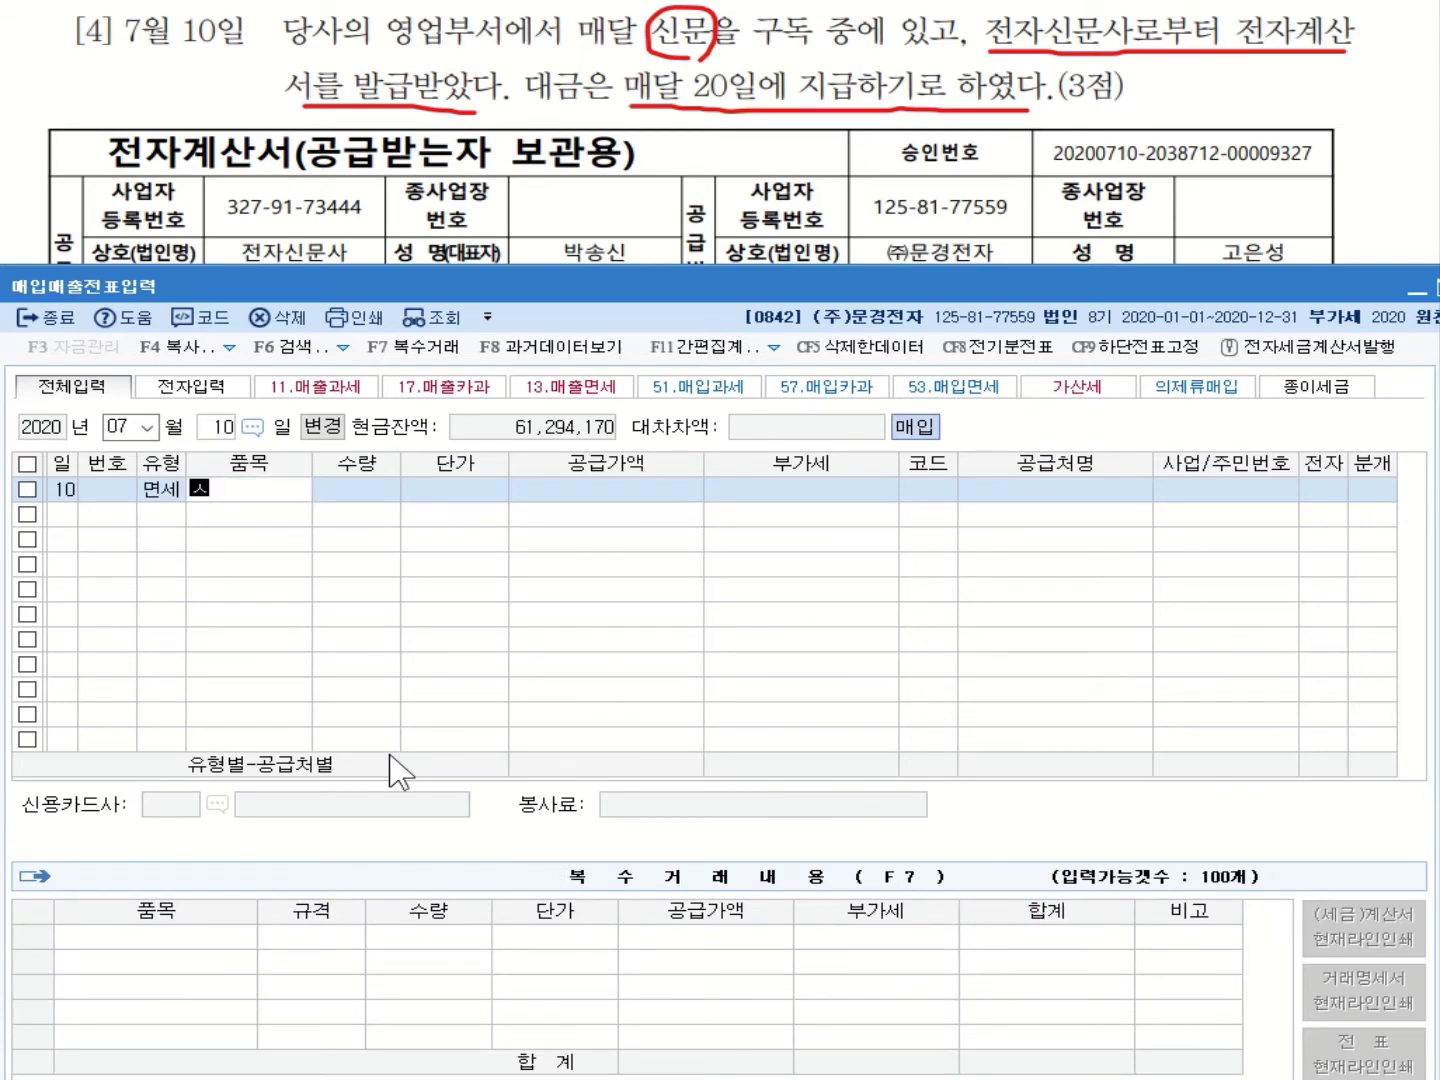
{"action": "type", "text": "ㄴ문"}
{"action": "key", "text": "Return"}
Enter a 공급가액 of 15,000 on the July 10 line, leaving 수량 and 단가 blank.
{"action": "key", "text": "Return"}
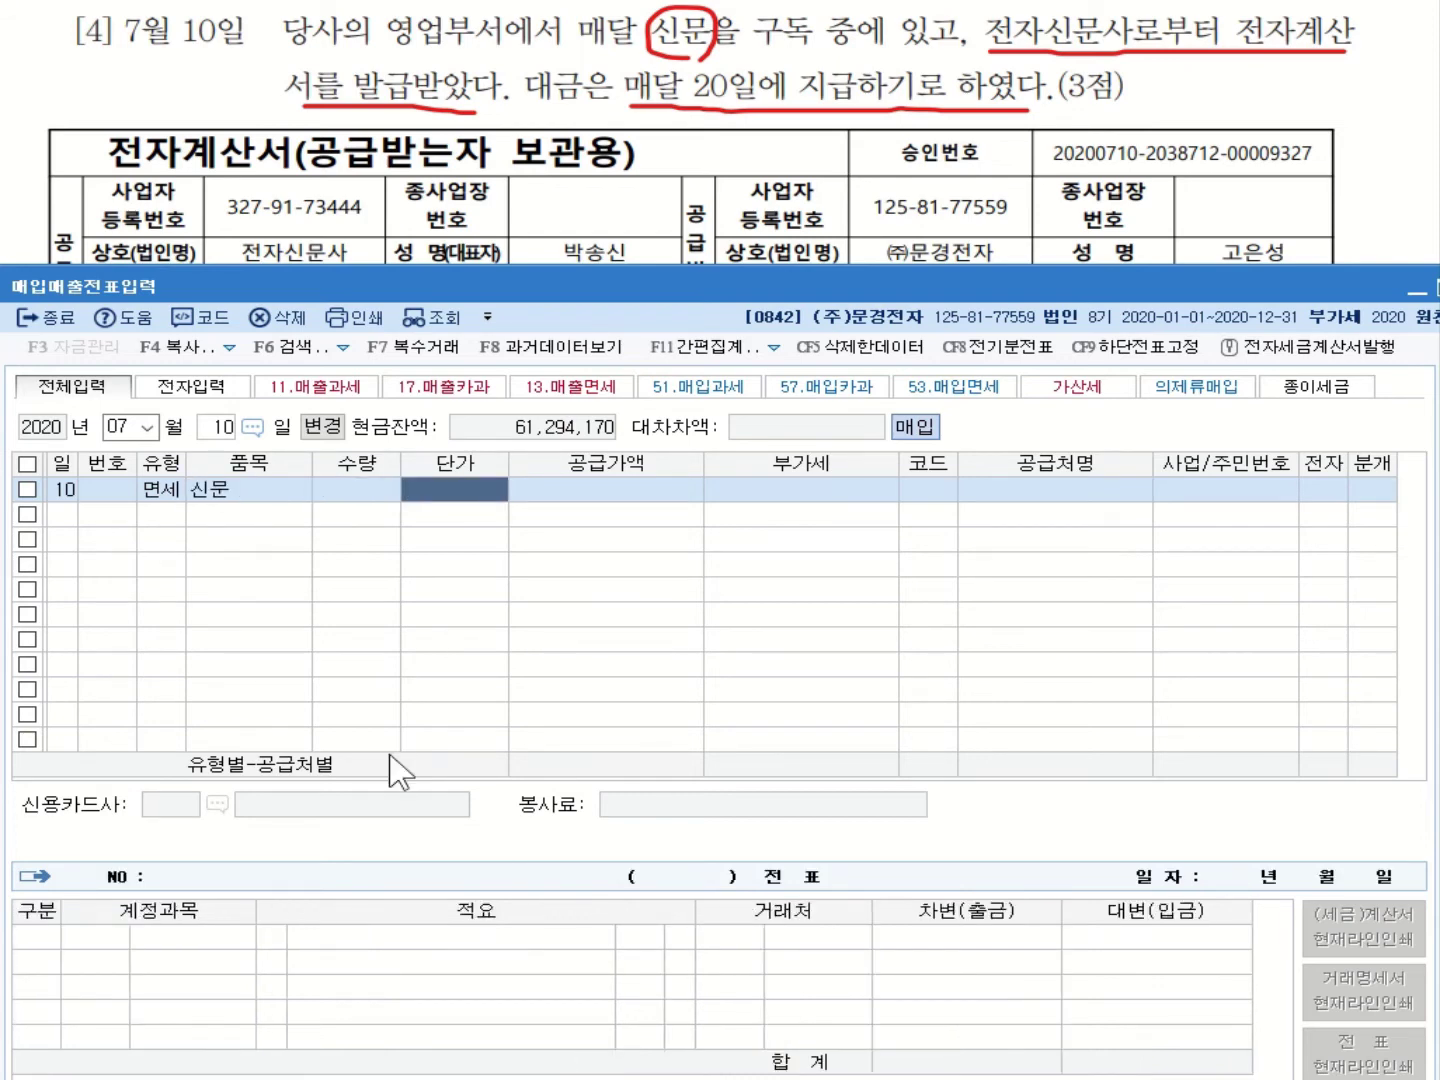
{"action": "key", "text": "Return"}
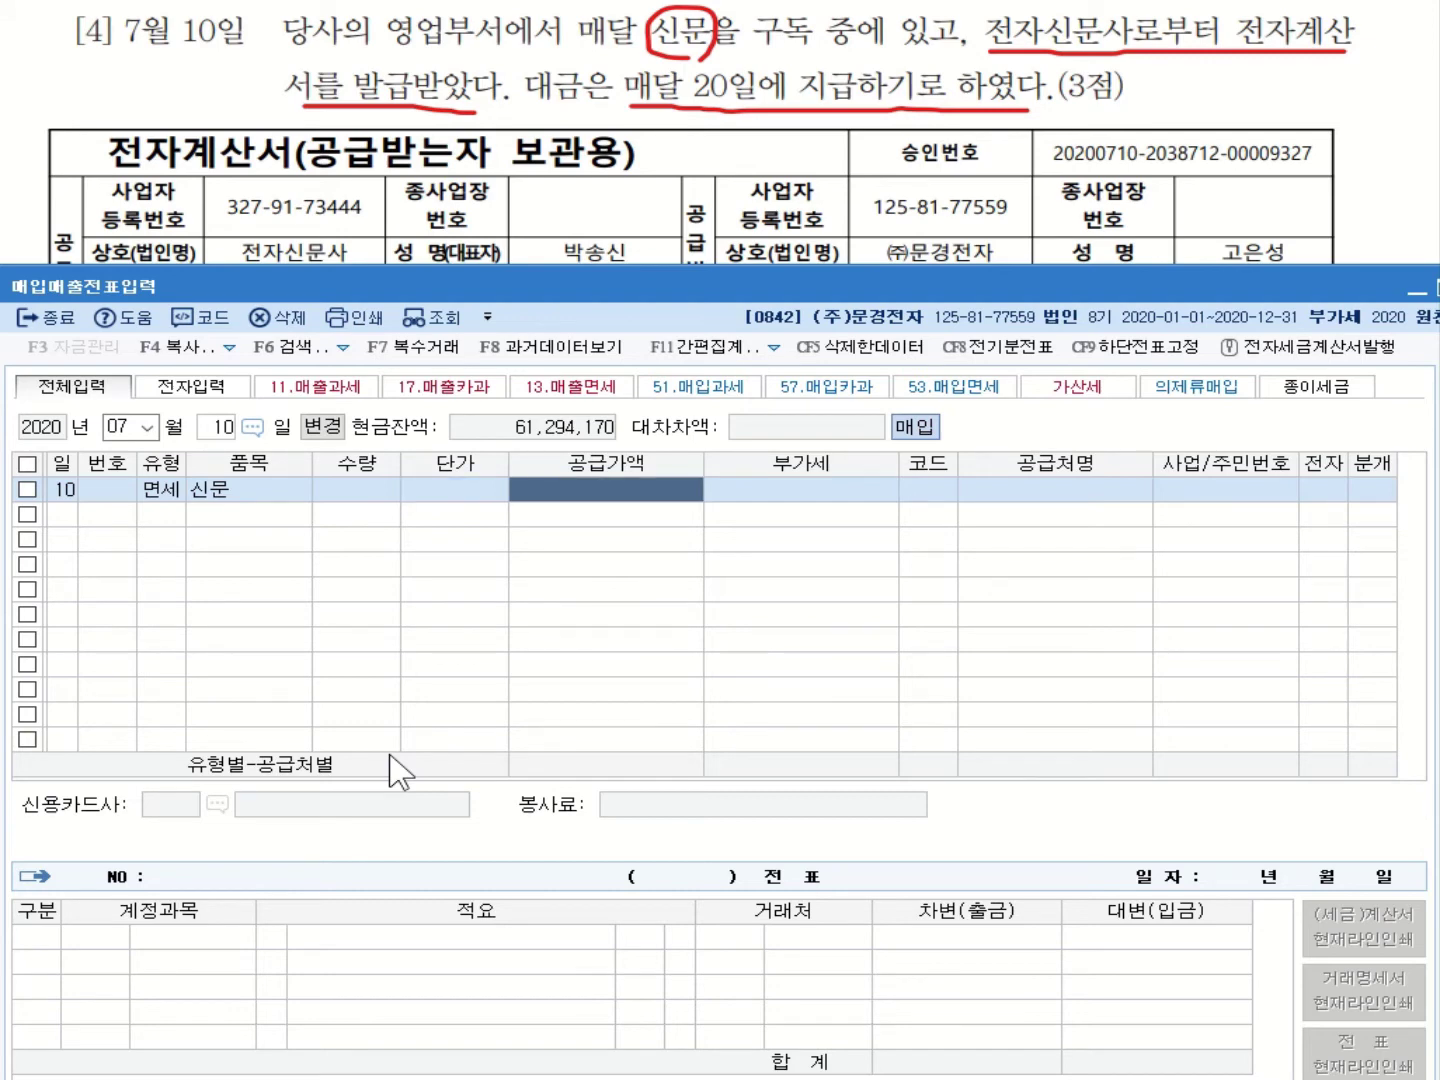
{"action": "type", "text": "150000"}
{"action": "key", "text": "Return"}
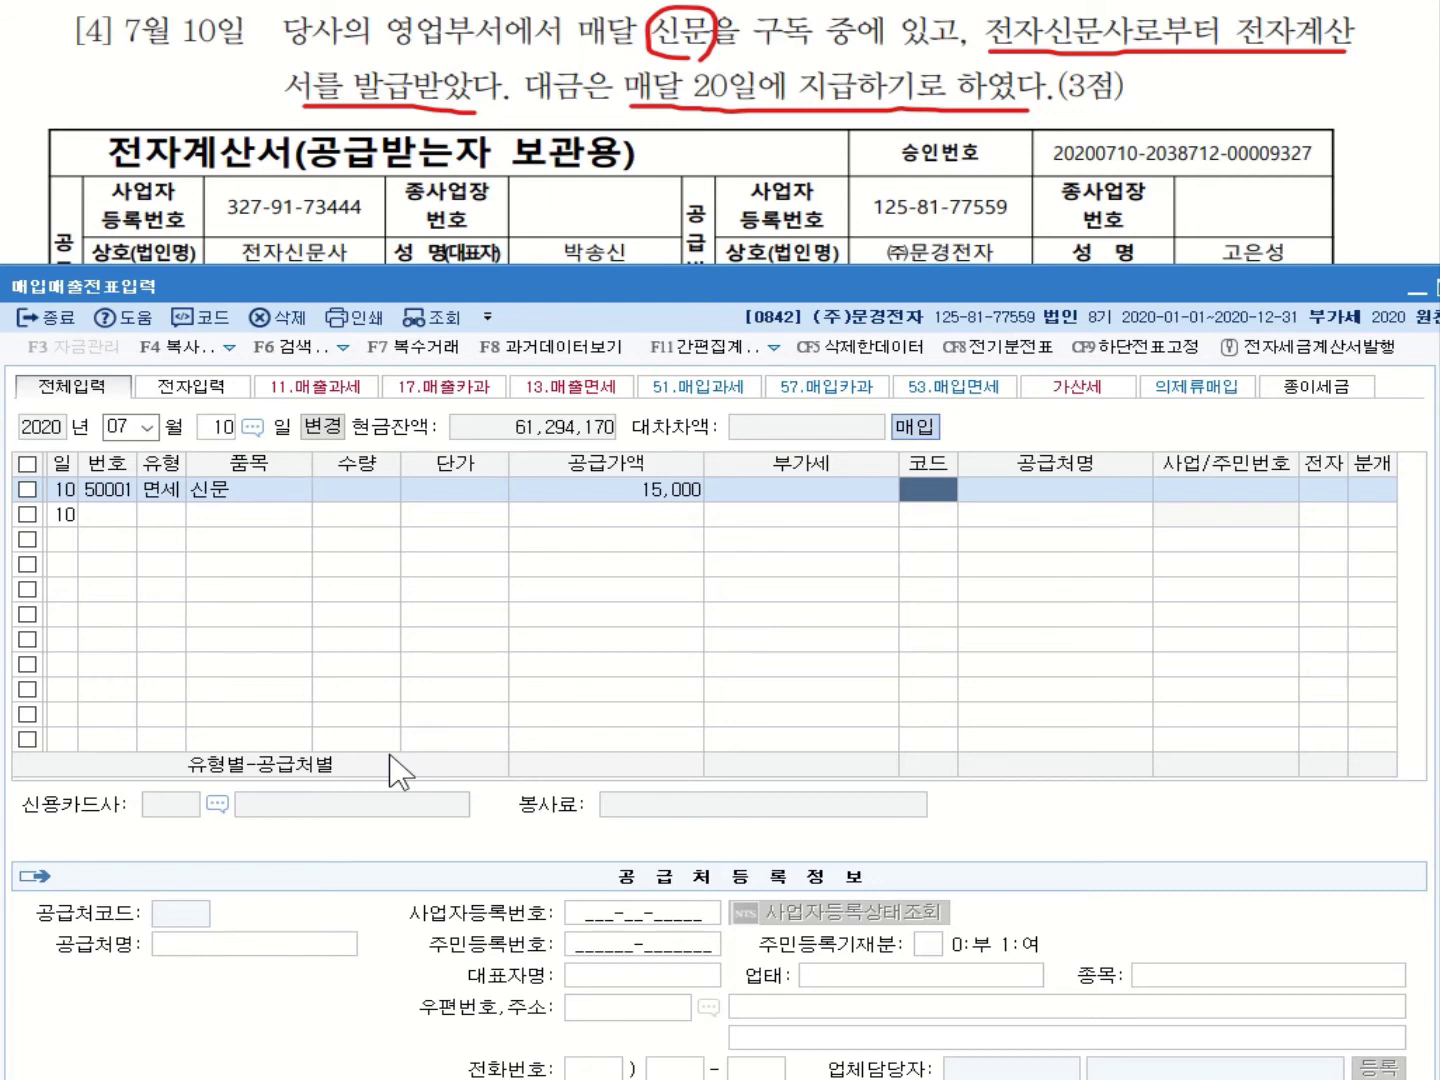
Assign 00105 전자신문사 as the July 10 line's 공급처 and set its 전자 field to 여.
{"action": "type", "text": "전자"}
{"action": "key", "text": "Return"}
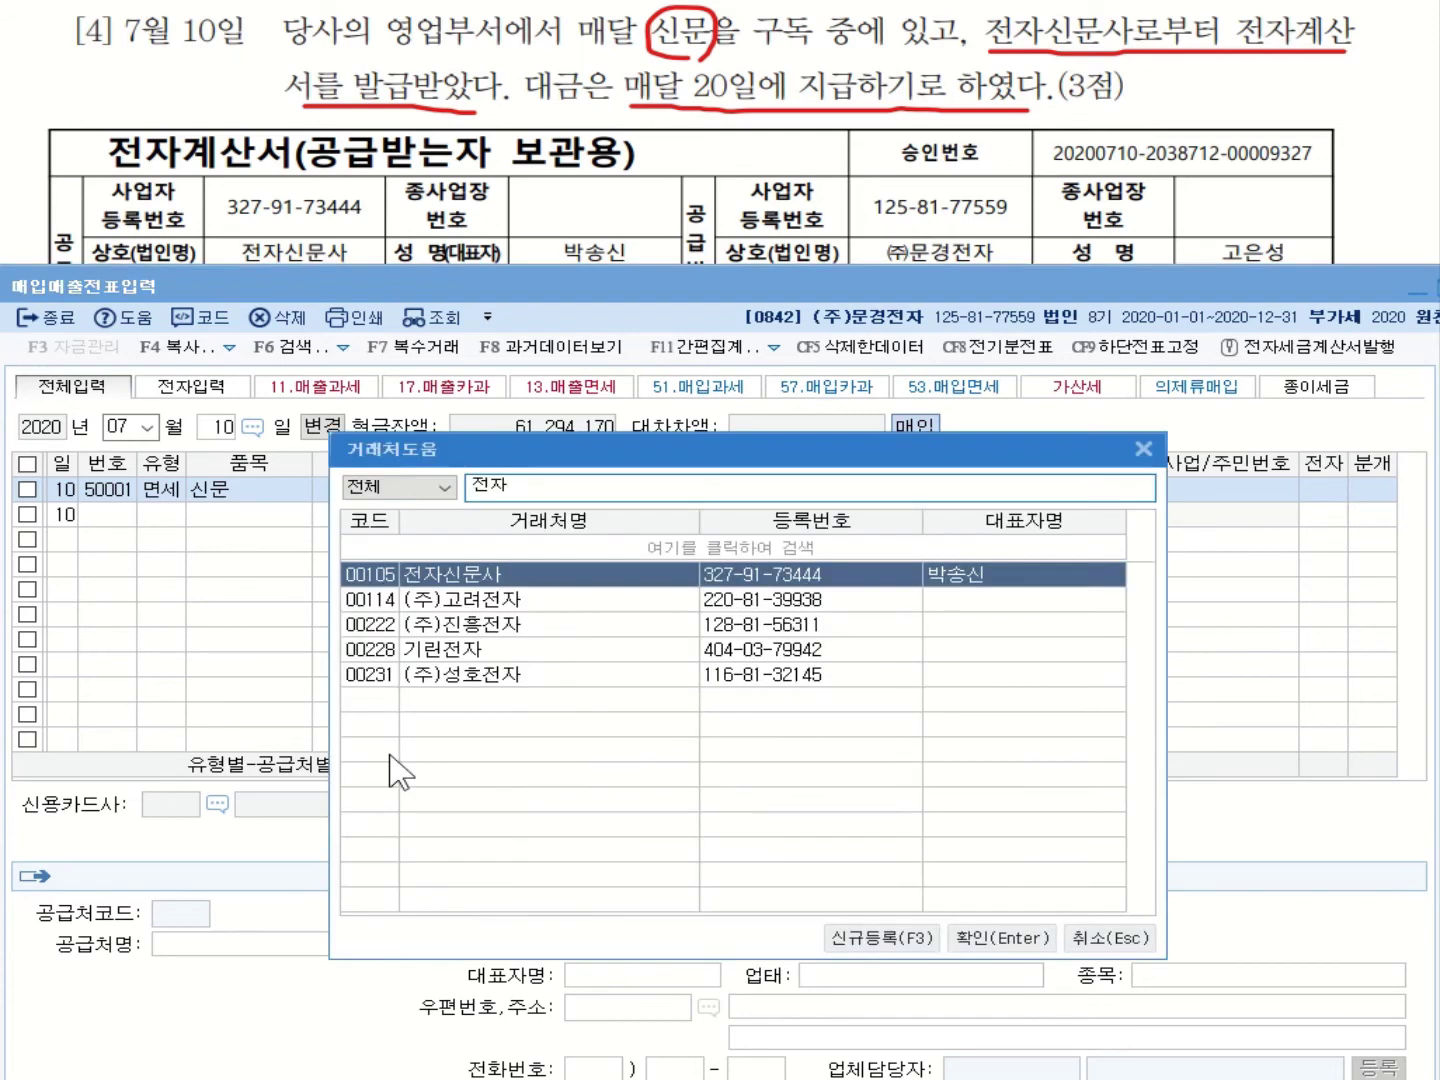
{"action": "key", "text": "Return"}
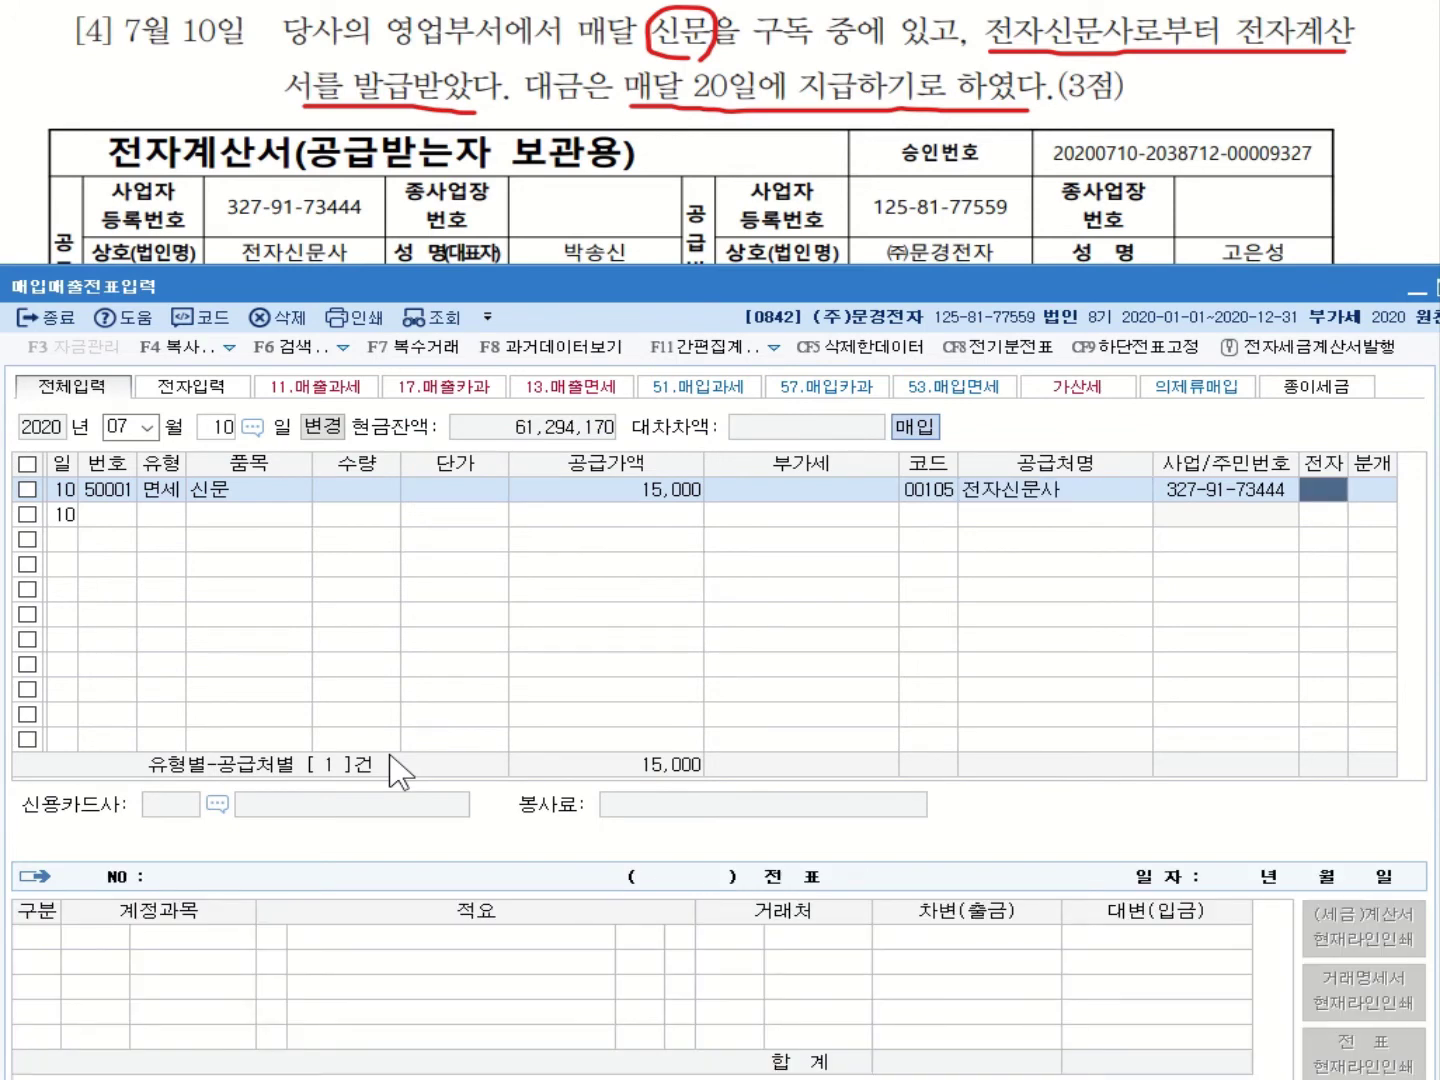
{"action": "key", "text": "1"}
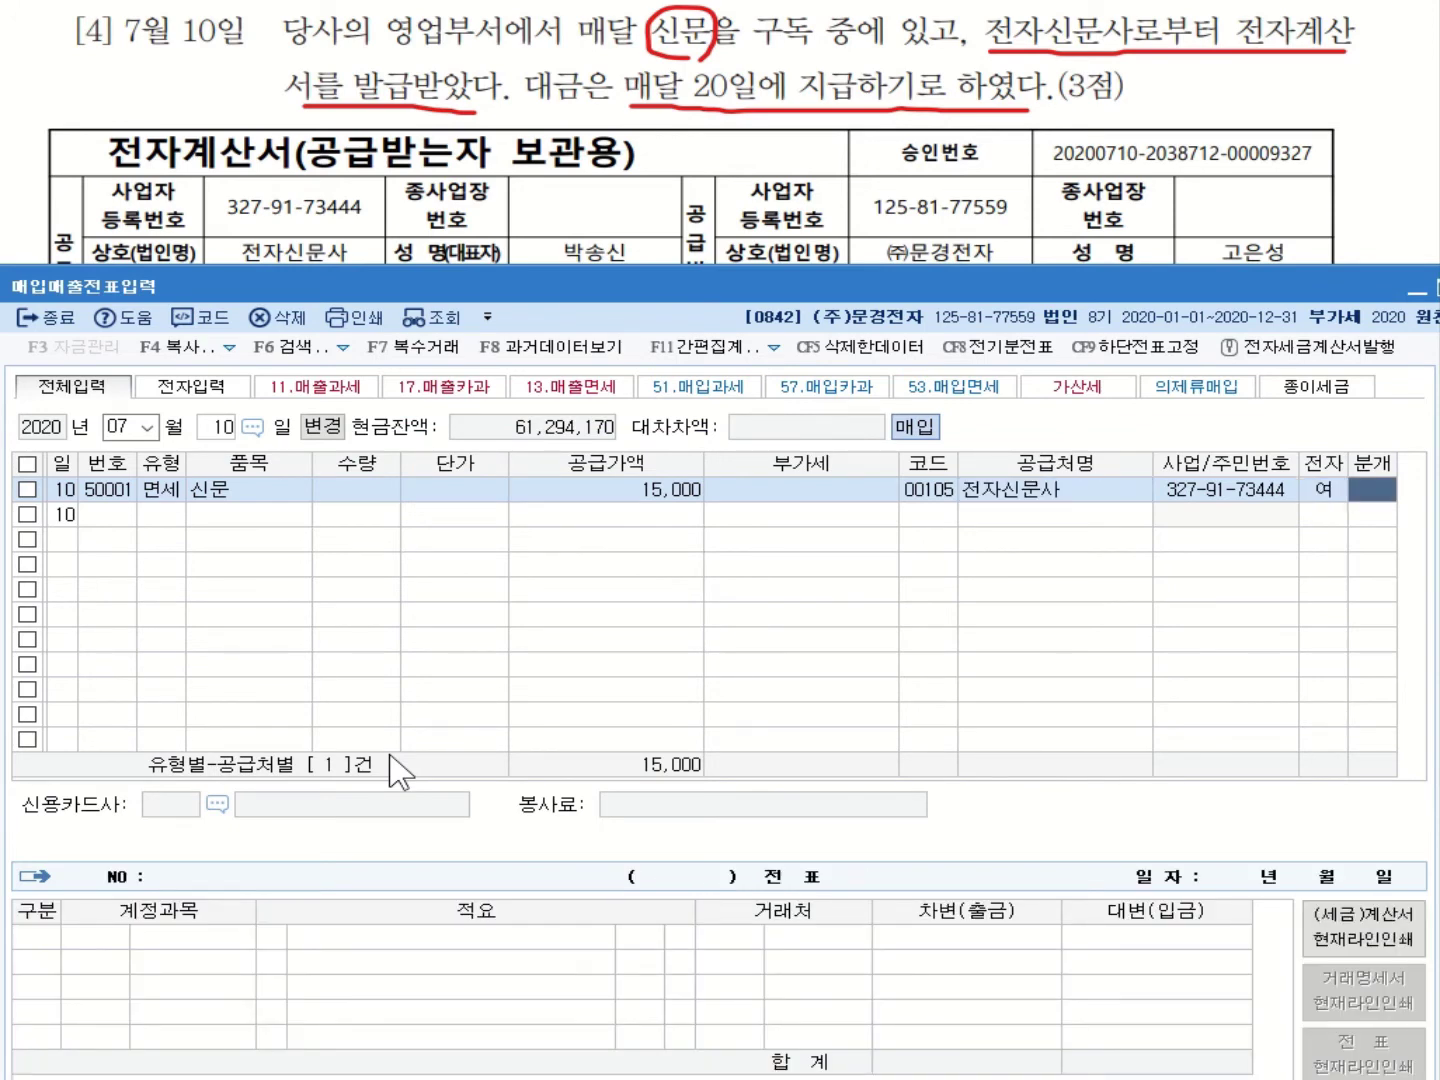
Set the July 10 line's 분개 to 3.혼합 and change its 차변 account to 0826 도서인쇄비 (판매관리비).
{"action": "key", "text": "3"}
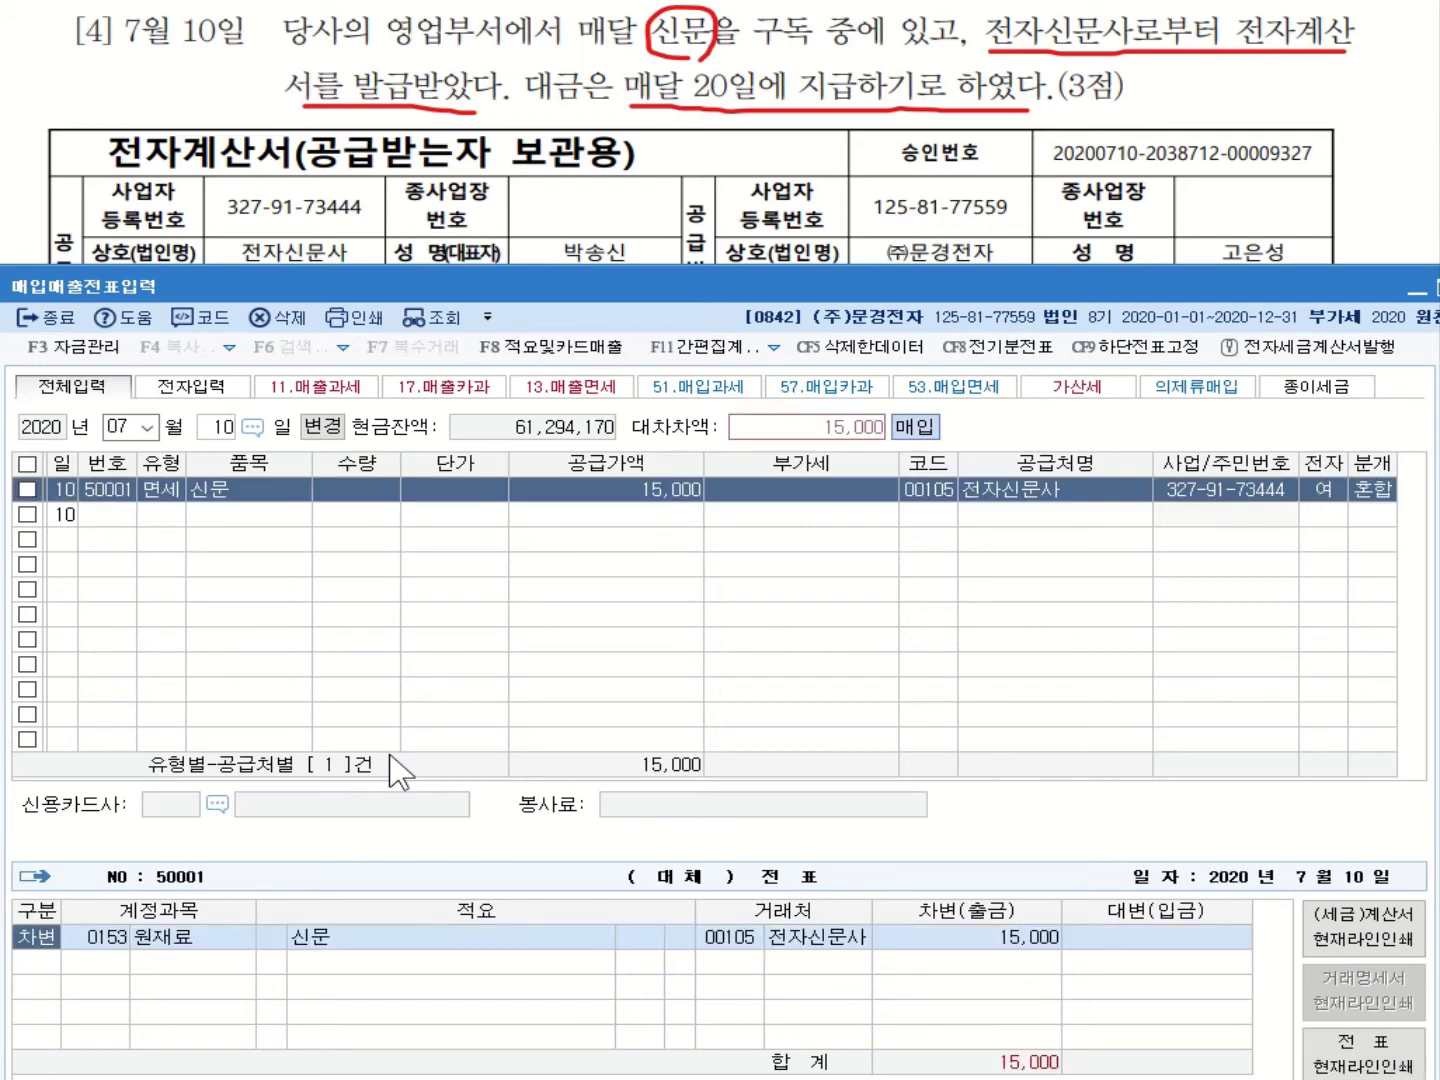
{"action": "left_click", "coordinate": [89, 941]}
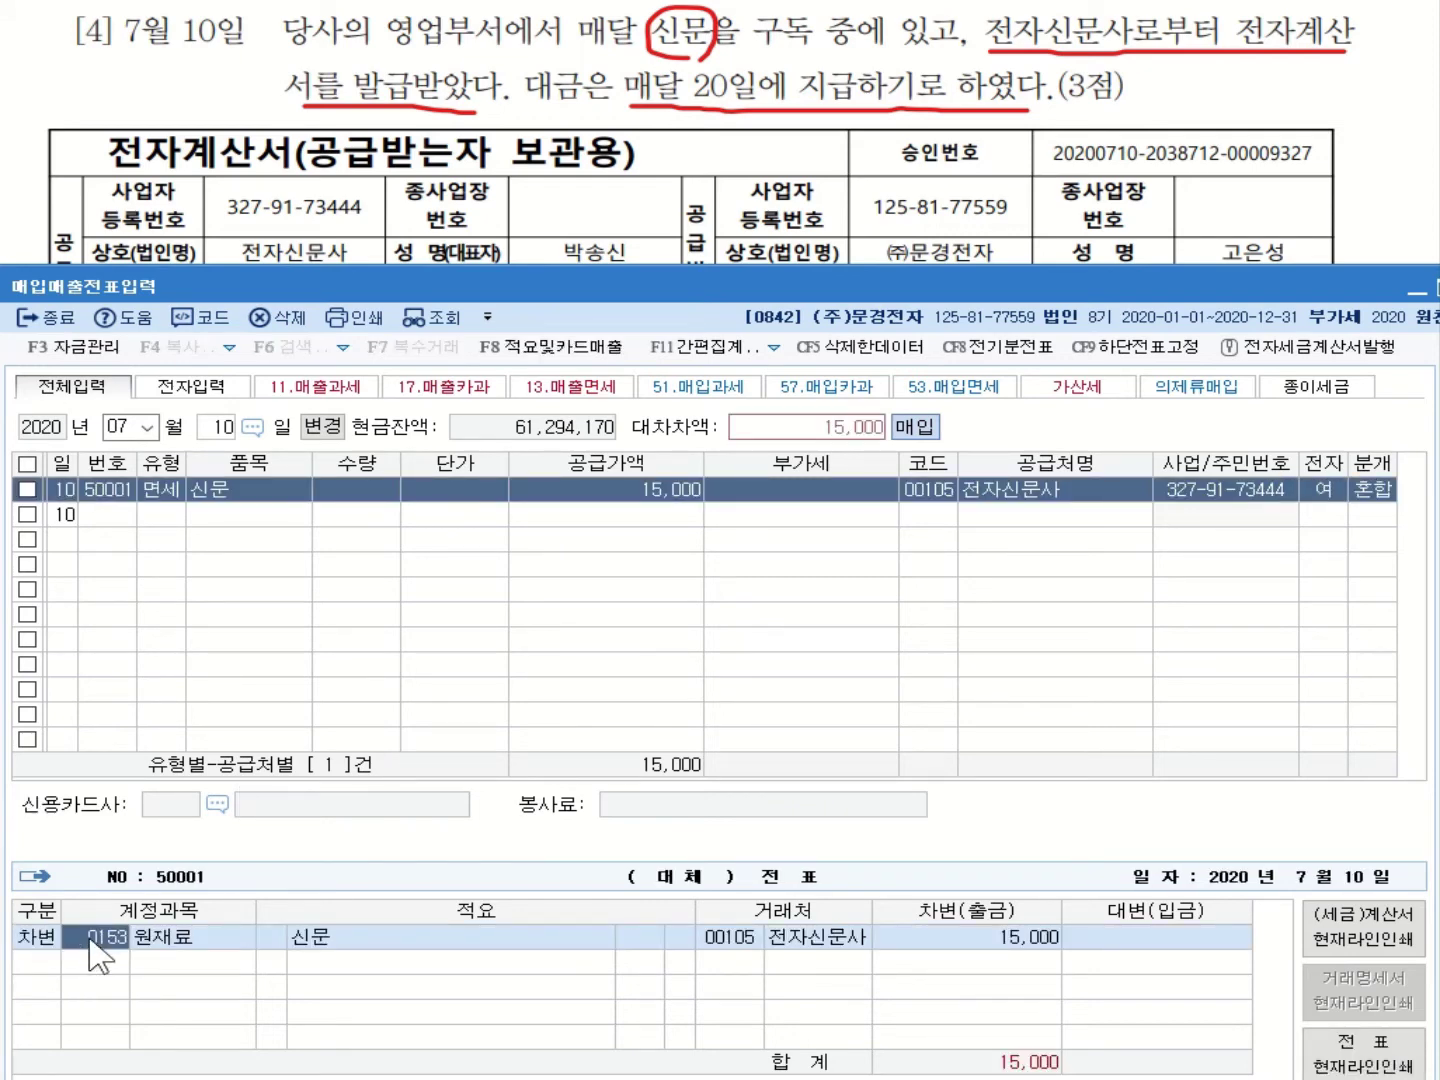
{"action": "type", "text": "돗"}
{"action": "type", "text": "서"}
{"action": "key", "text": "Return"}
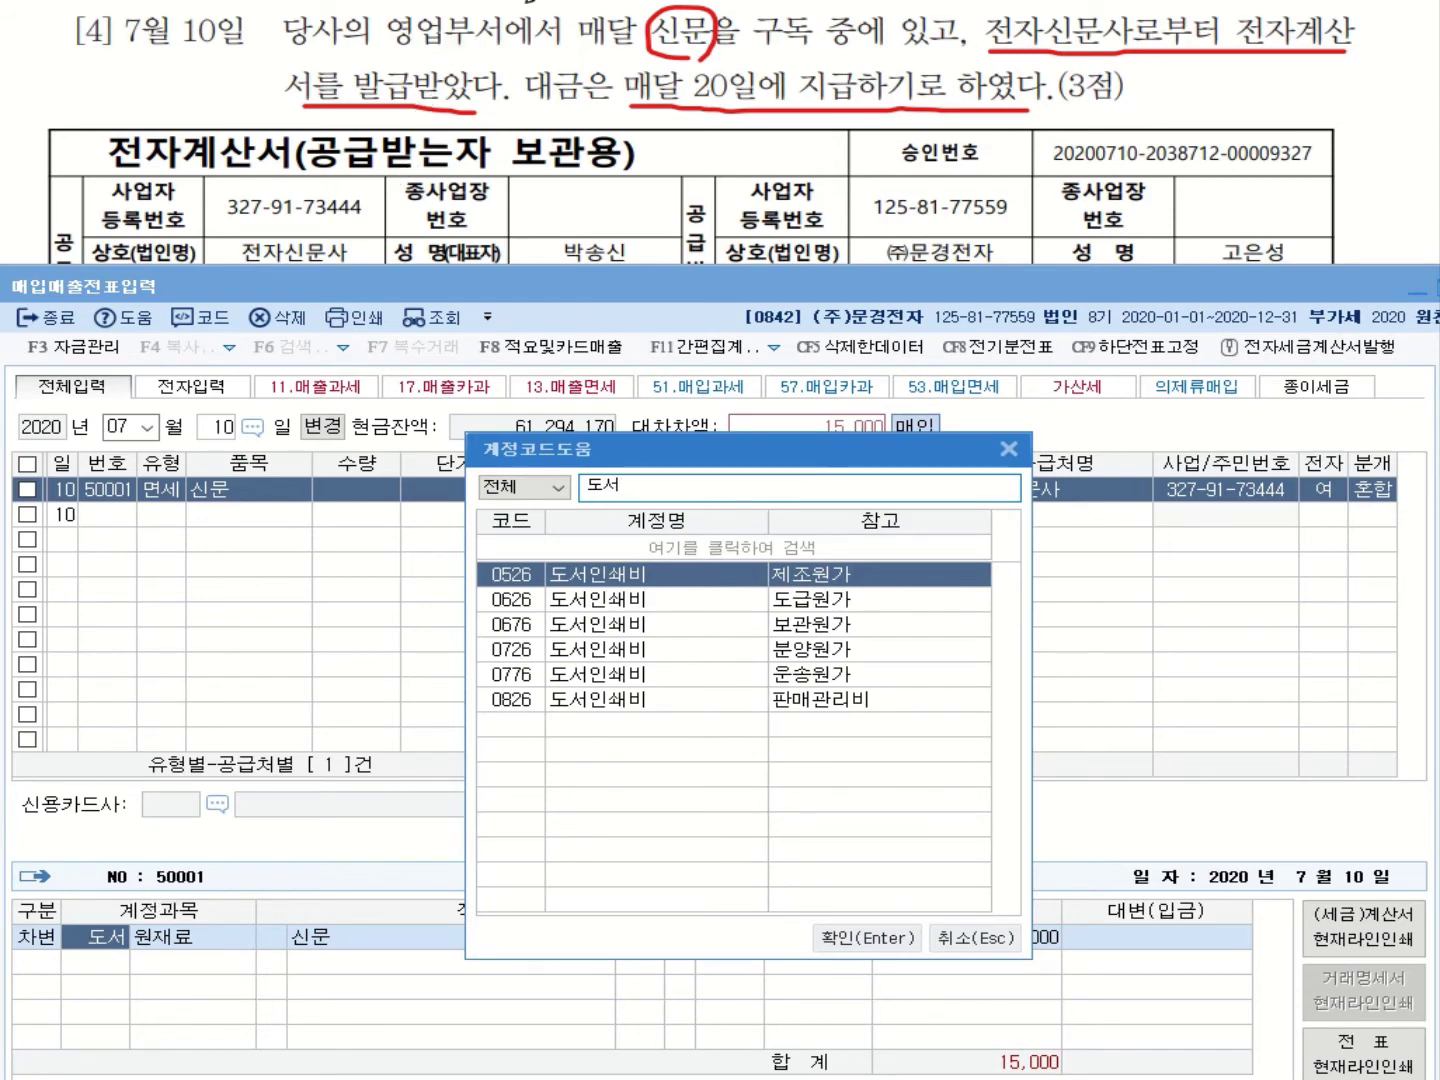
{"action": "left_click", "coordinate": [701, 705]}
{"action": "key", "text": "Return"}
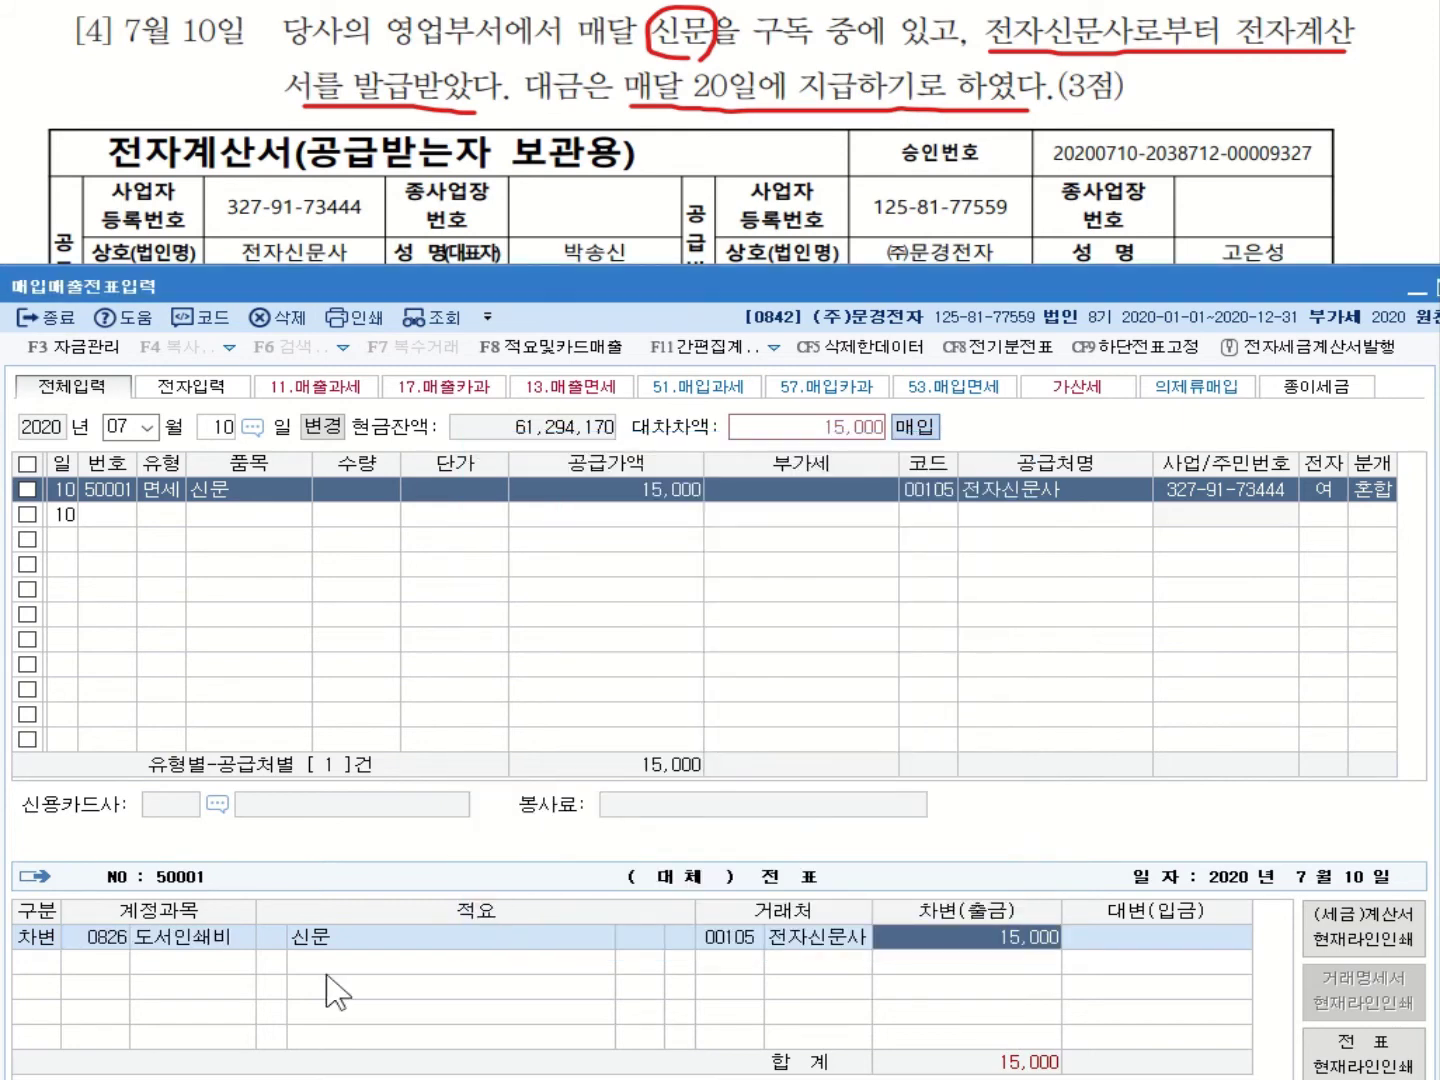
{"action": "key", "text": "Return"}
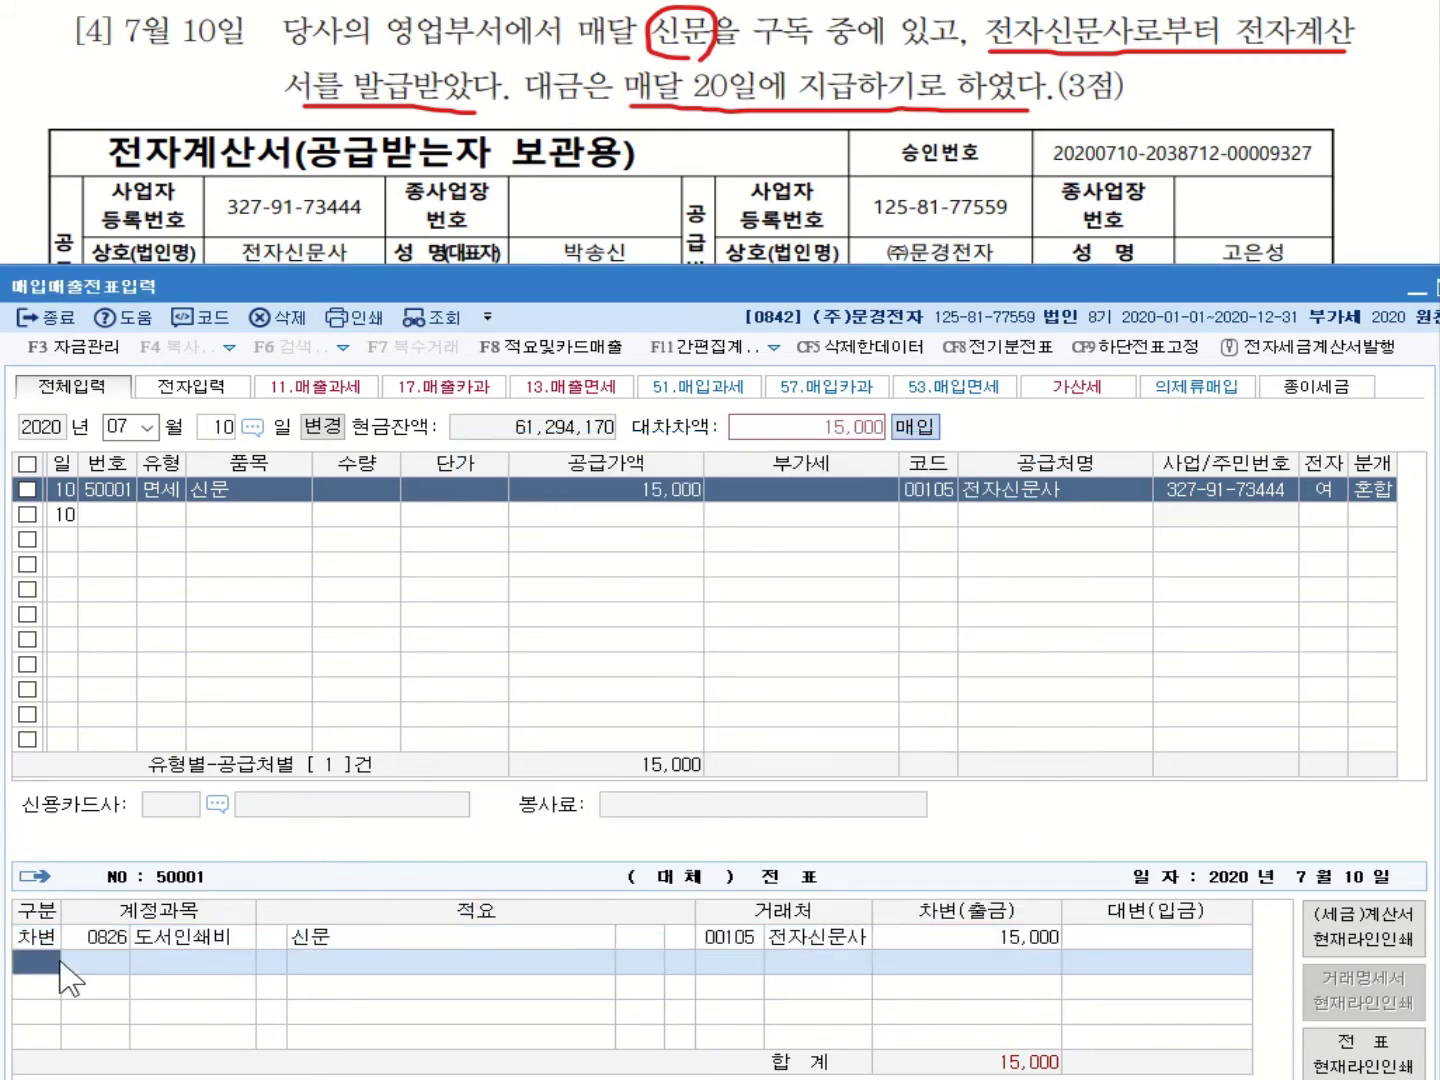
Complete the July 10 journal entry with a 대변 line to 0253 미지급금 for 15,000.
{"action": "type", "text": "4"}
{"action": "key", "text": "Return"}
{"action": "type", "text": "253"}
{"action": "key", "text": "Return"}
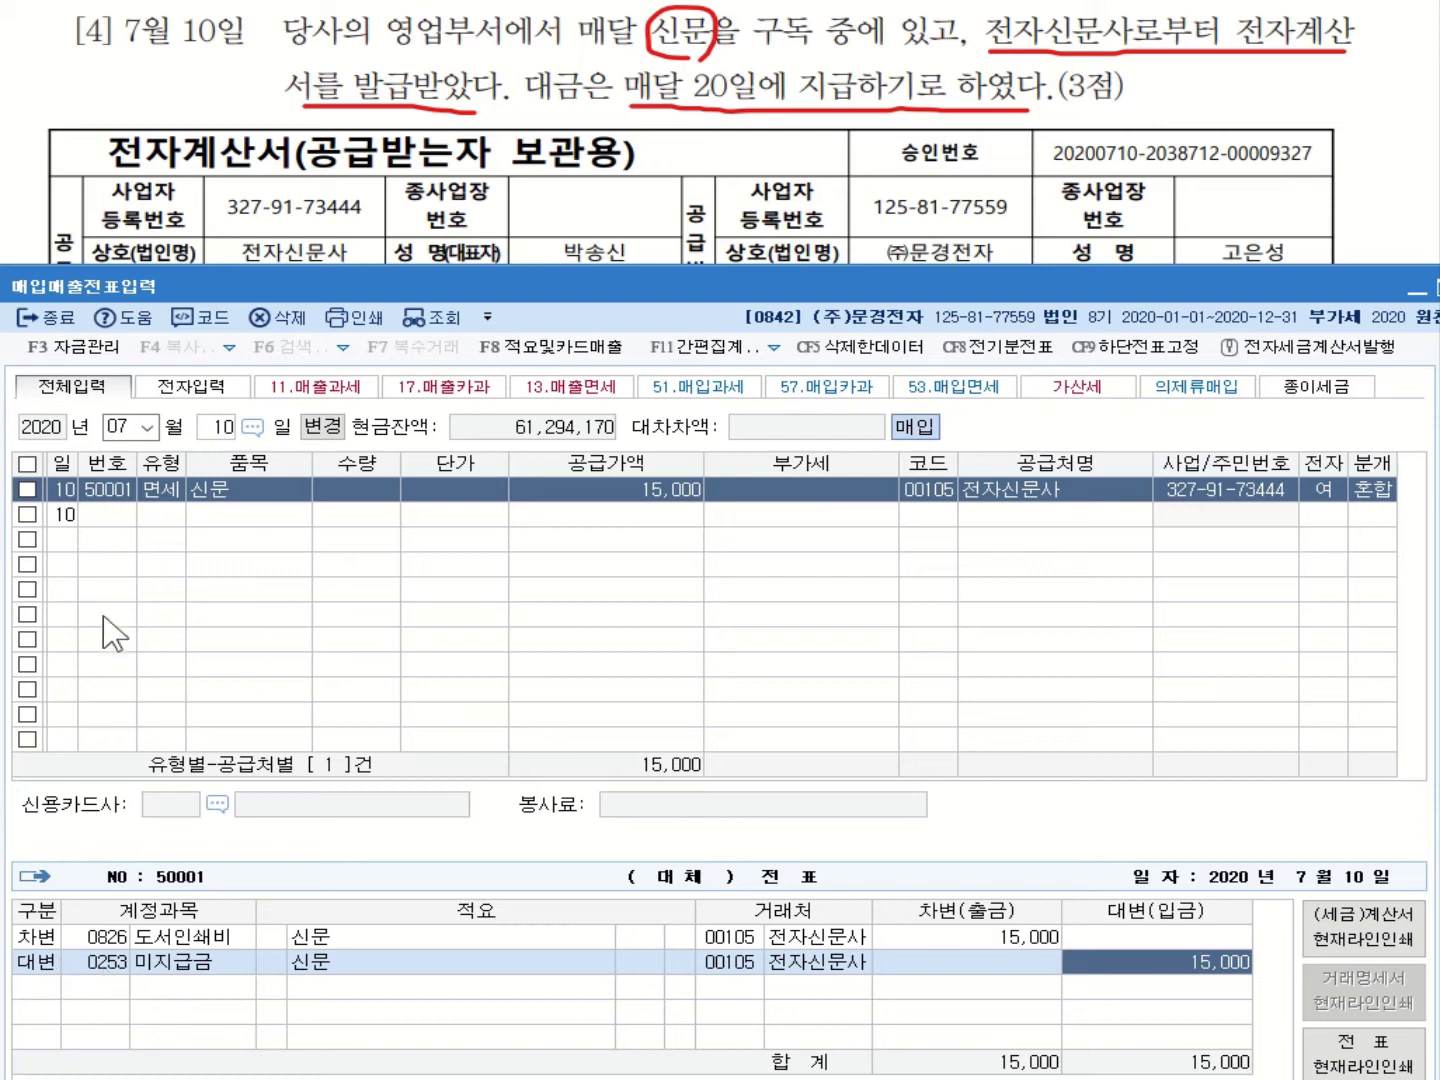
{"action": "left_click", "coordinate": [263, 488]}
{"action": "key", "text": "F7"}
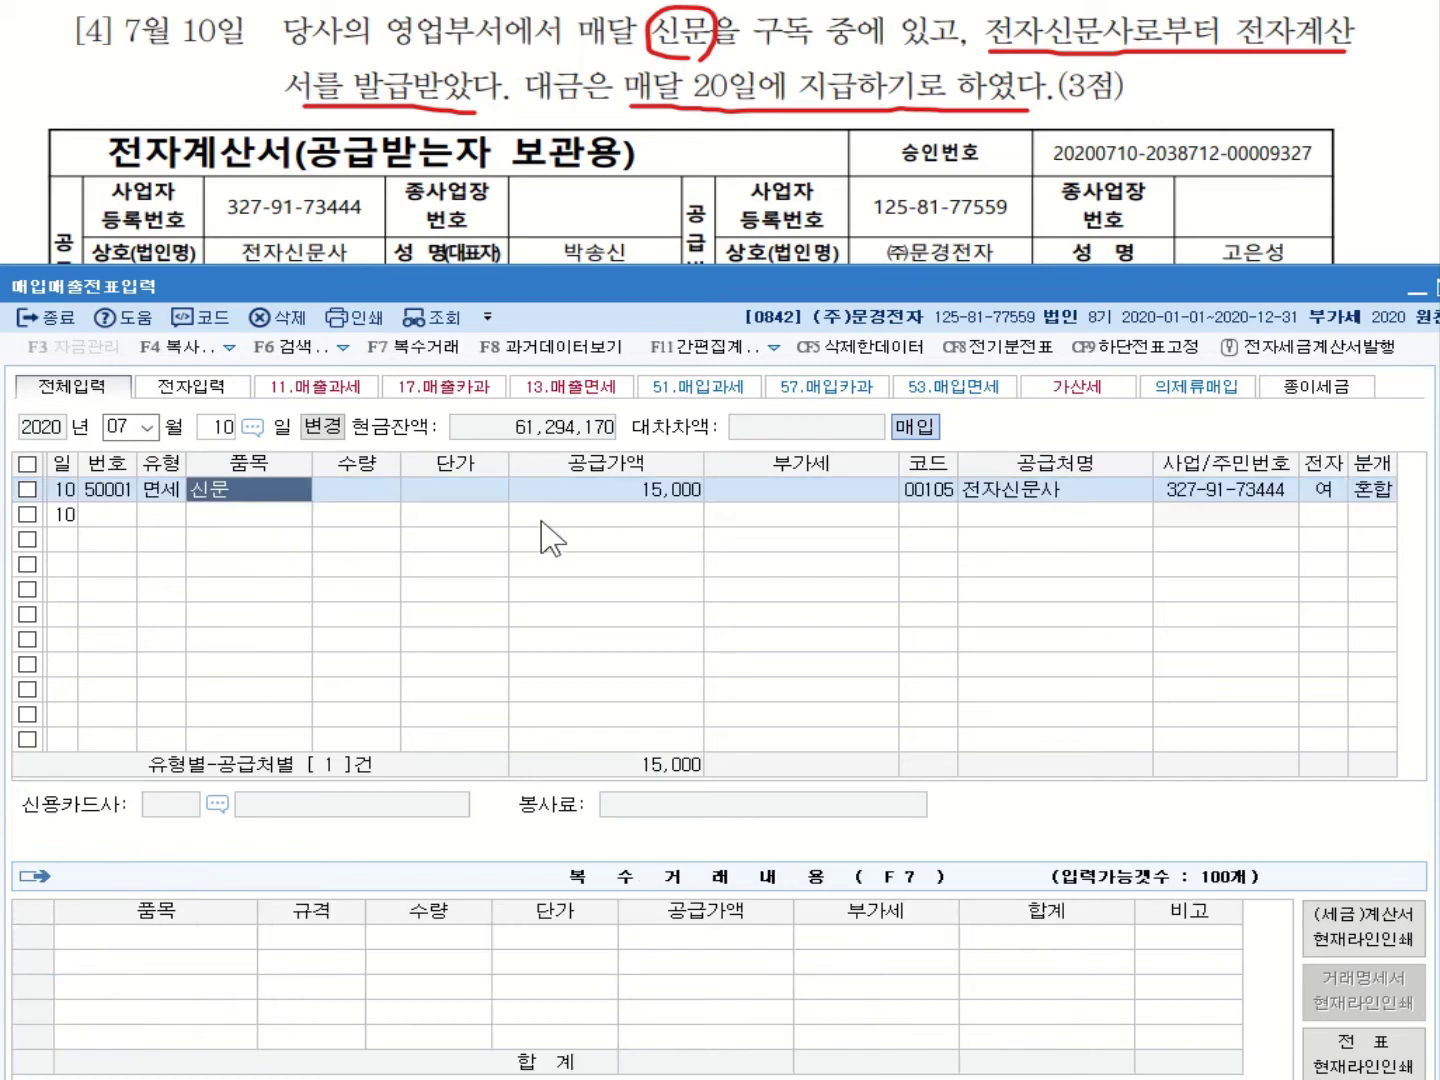
Go to transaction [5] and mark the buyer, the VAT-inclusive wording, the cash sale and the issued cash receipt.
{"action": "key", "text": "Page_Down"}
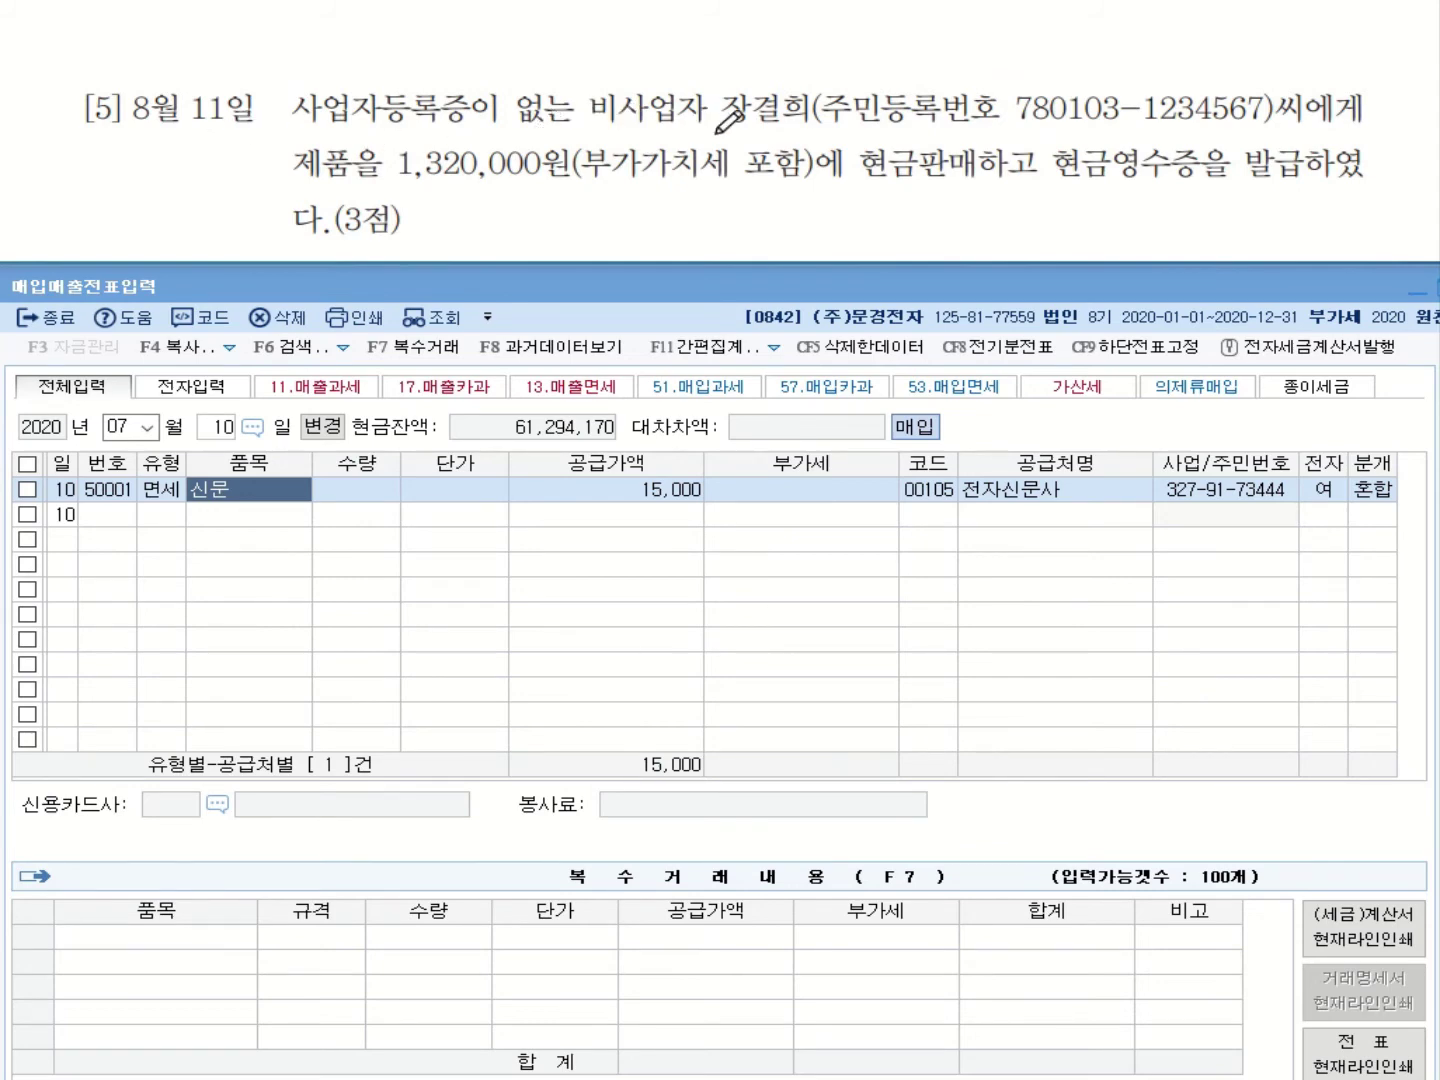
{"action": "left_click_drag", "start_coordinate": [716, 129], "coordinate": [812, 129]}
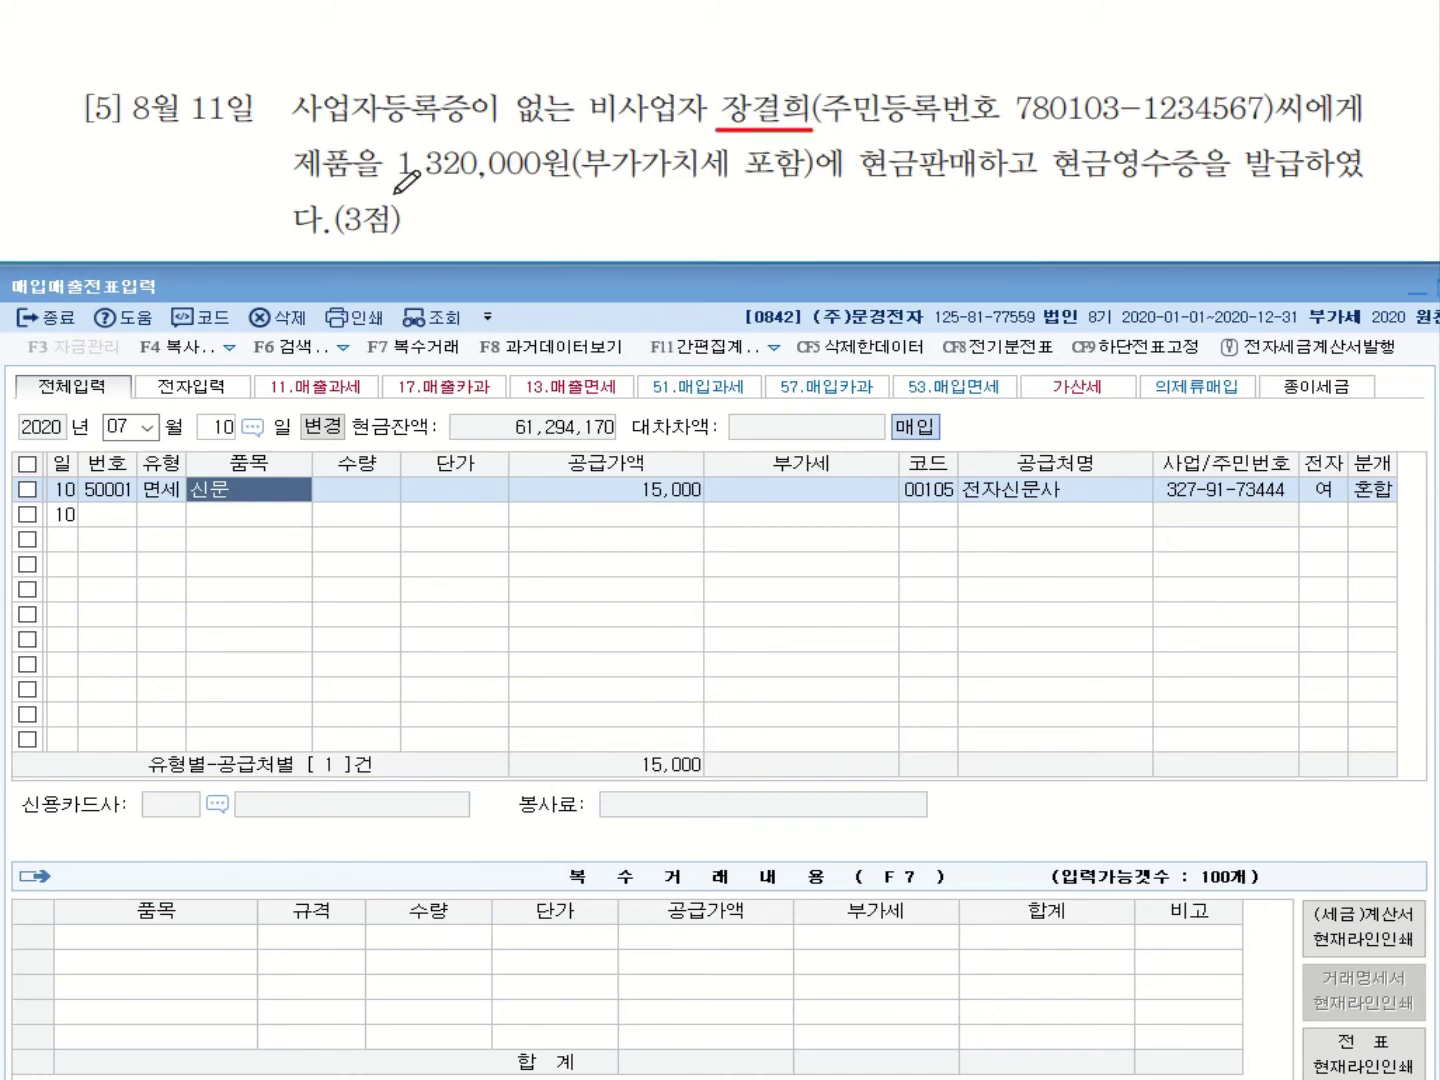
{"action": "mouse_move", "coordinate": [762, 157]}
{"action": "left_mouse_down"}
{"action": "mouse_move", "coordinate": [792, 192]}
{"action": "mouse_move", "coordinate": [1300, 187]}
{"action": "mouse_move", "coordinate": [1236, 185]}
{"action": "mouse_move", "coordinate": [1308, 168]}
{"action": "mouse_move", "coordinate": [1300, 188]}
{"action": "left_mouse_up"}
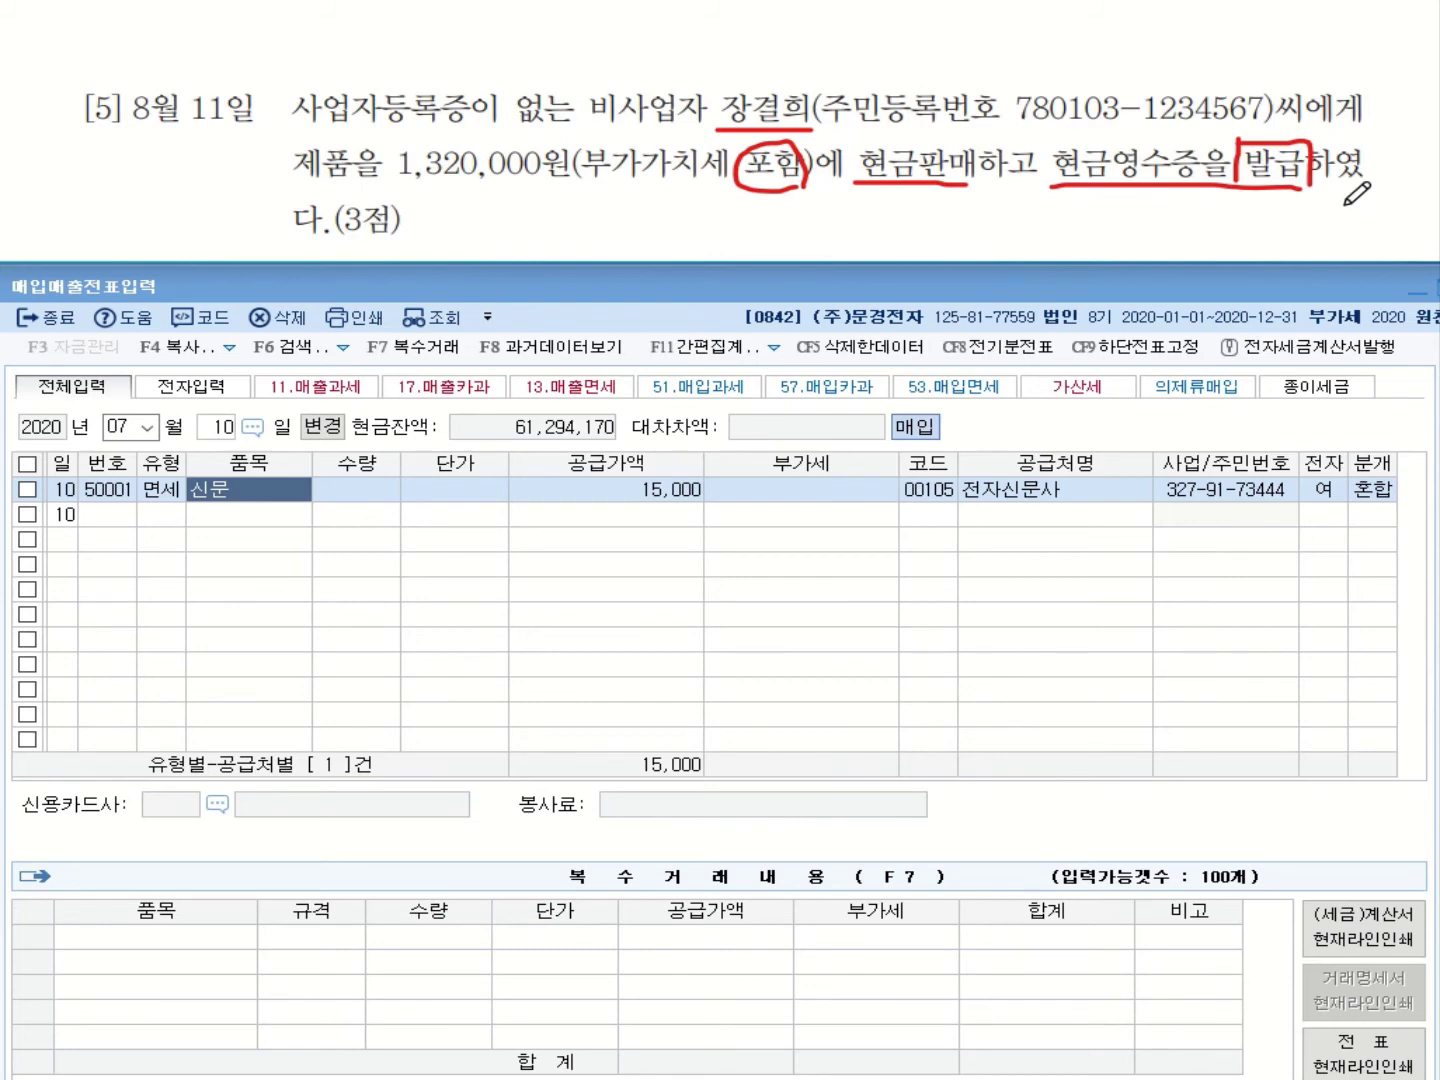
Set the voucher date to August 11, 2020.
{"action": "left_click", "coordinate": [125, 427]}
{"action": "left_click", "coordinate": [147, 427]}
{"action": "left_click", "coordinate": [120, 574]}
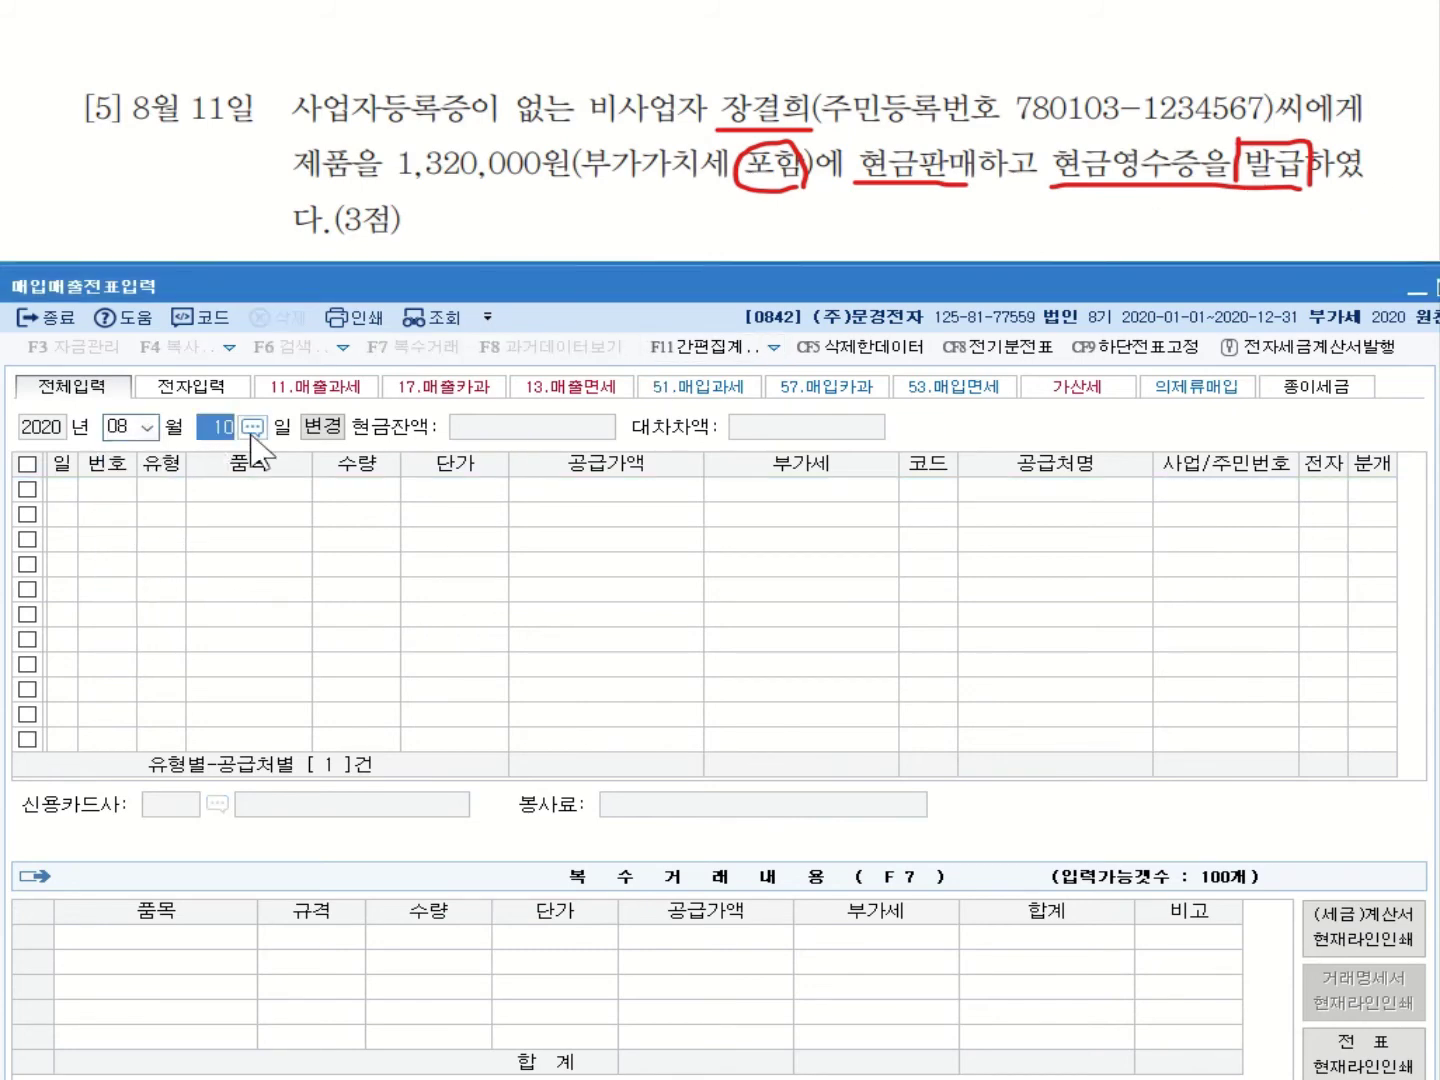
{"action": "type", "text": "11"}
{"action": "key", "text": "Return"}
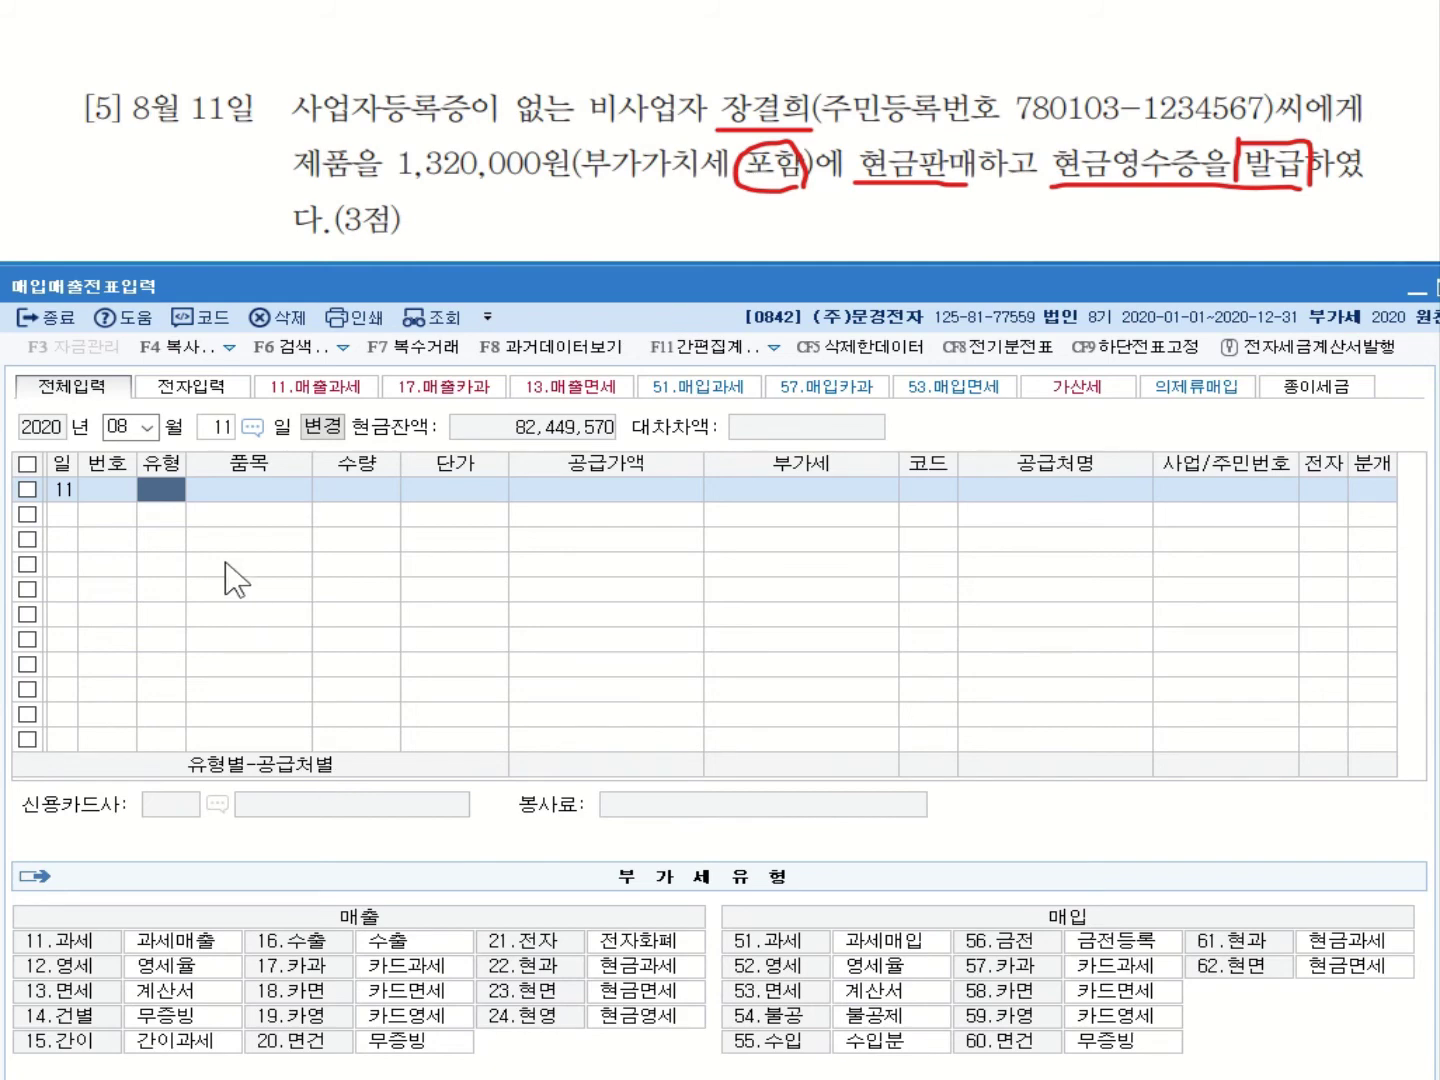
Set the August 11 line's 유형 to 22.현과 and its 품목 to 제품.
{"action": "type", "text": "22"}
{"action": "key", "text": "Return"}
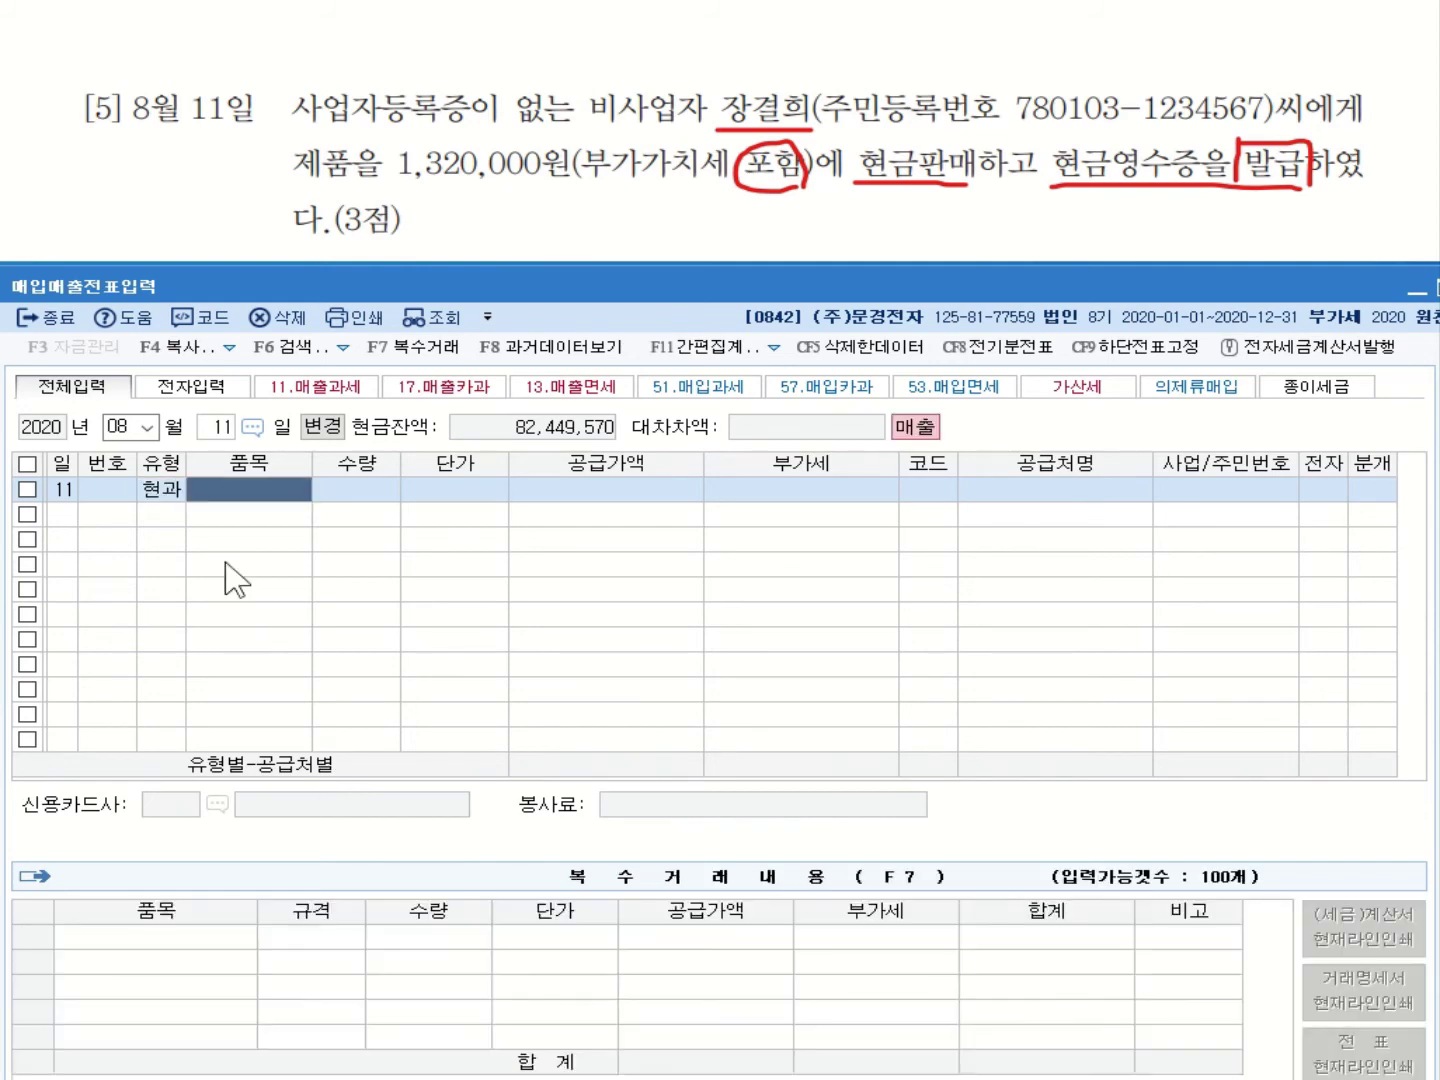
{"action": "type", "text": "ㅈ"}
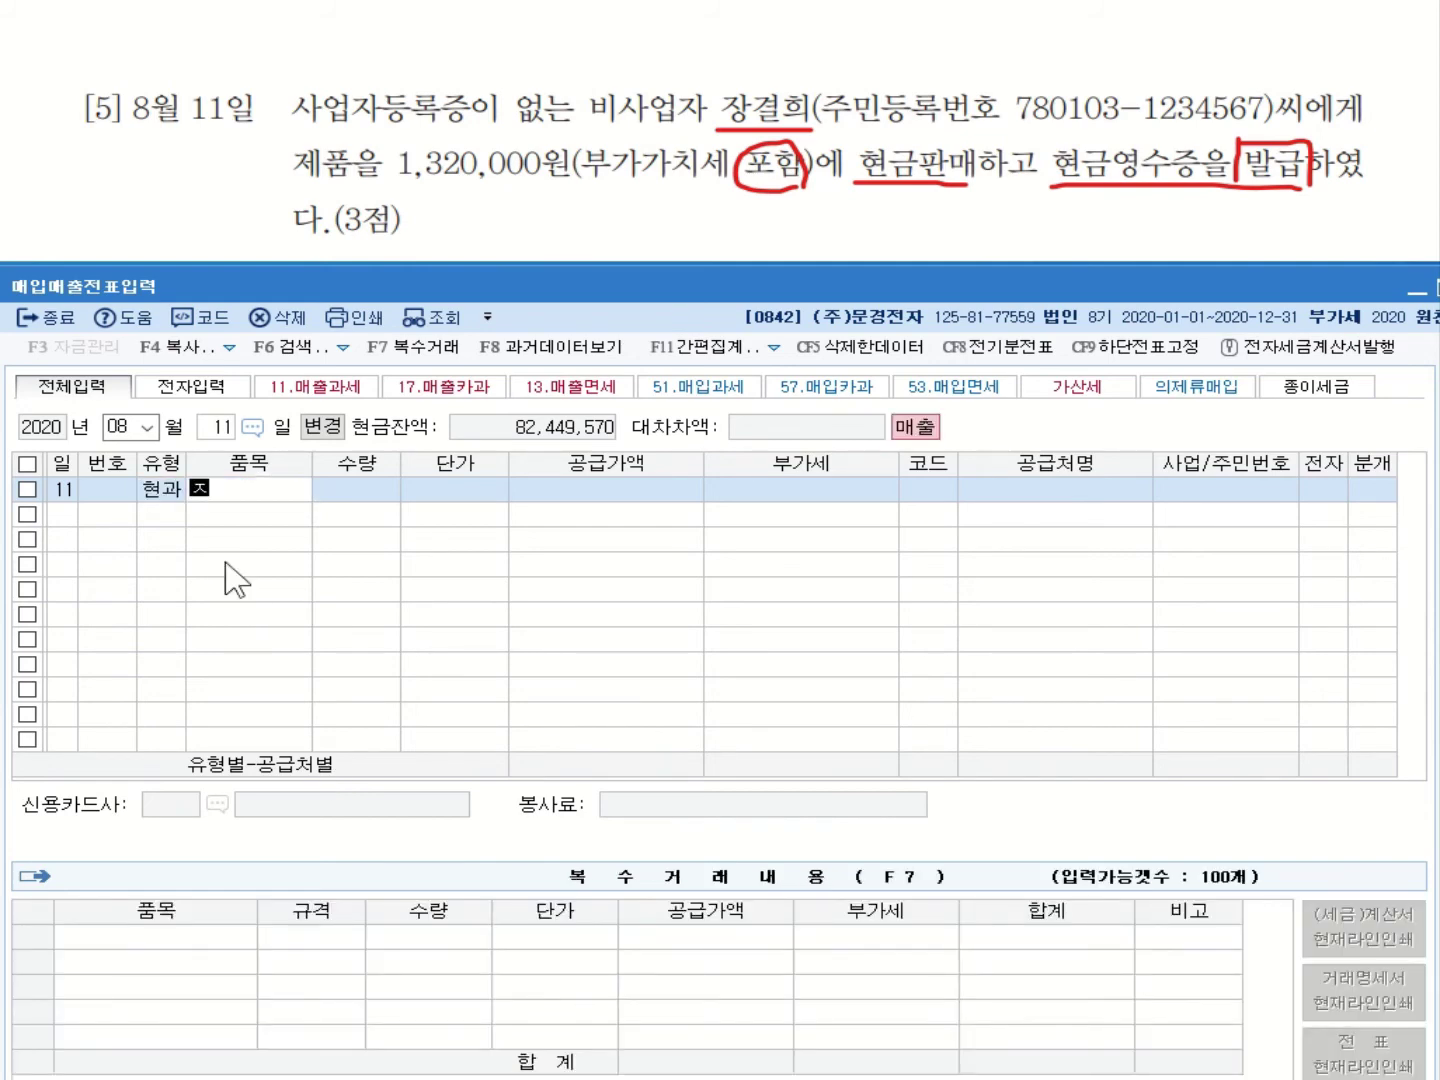
{"action": "type", "text": "ㅔㅍㅜㅁ"}
{"action": "key", "text": "Return"}
Enter the VAT-inclusive amount 1,320,000 as the August 11 line's 공급가액, leaving 수량 and 단가 blank.
{"action": "key", "text": "Return"}
{"action": "key", "text": "Return"}
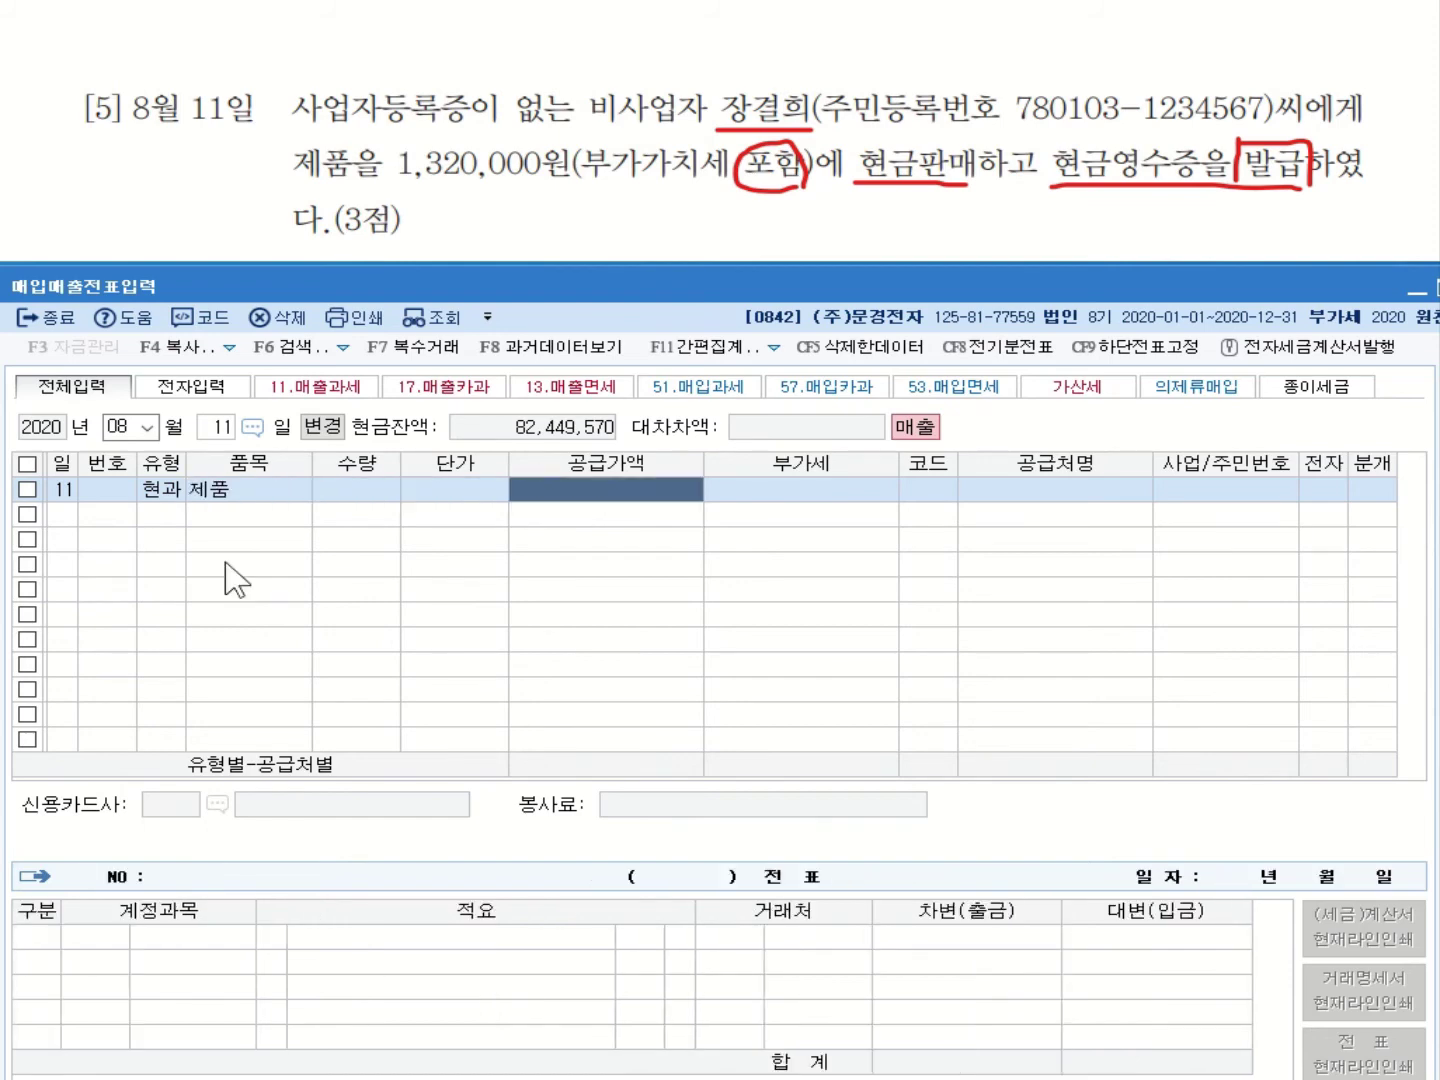
{"action": "type", "text": "1320000"}
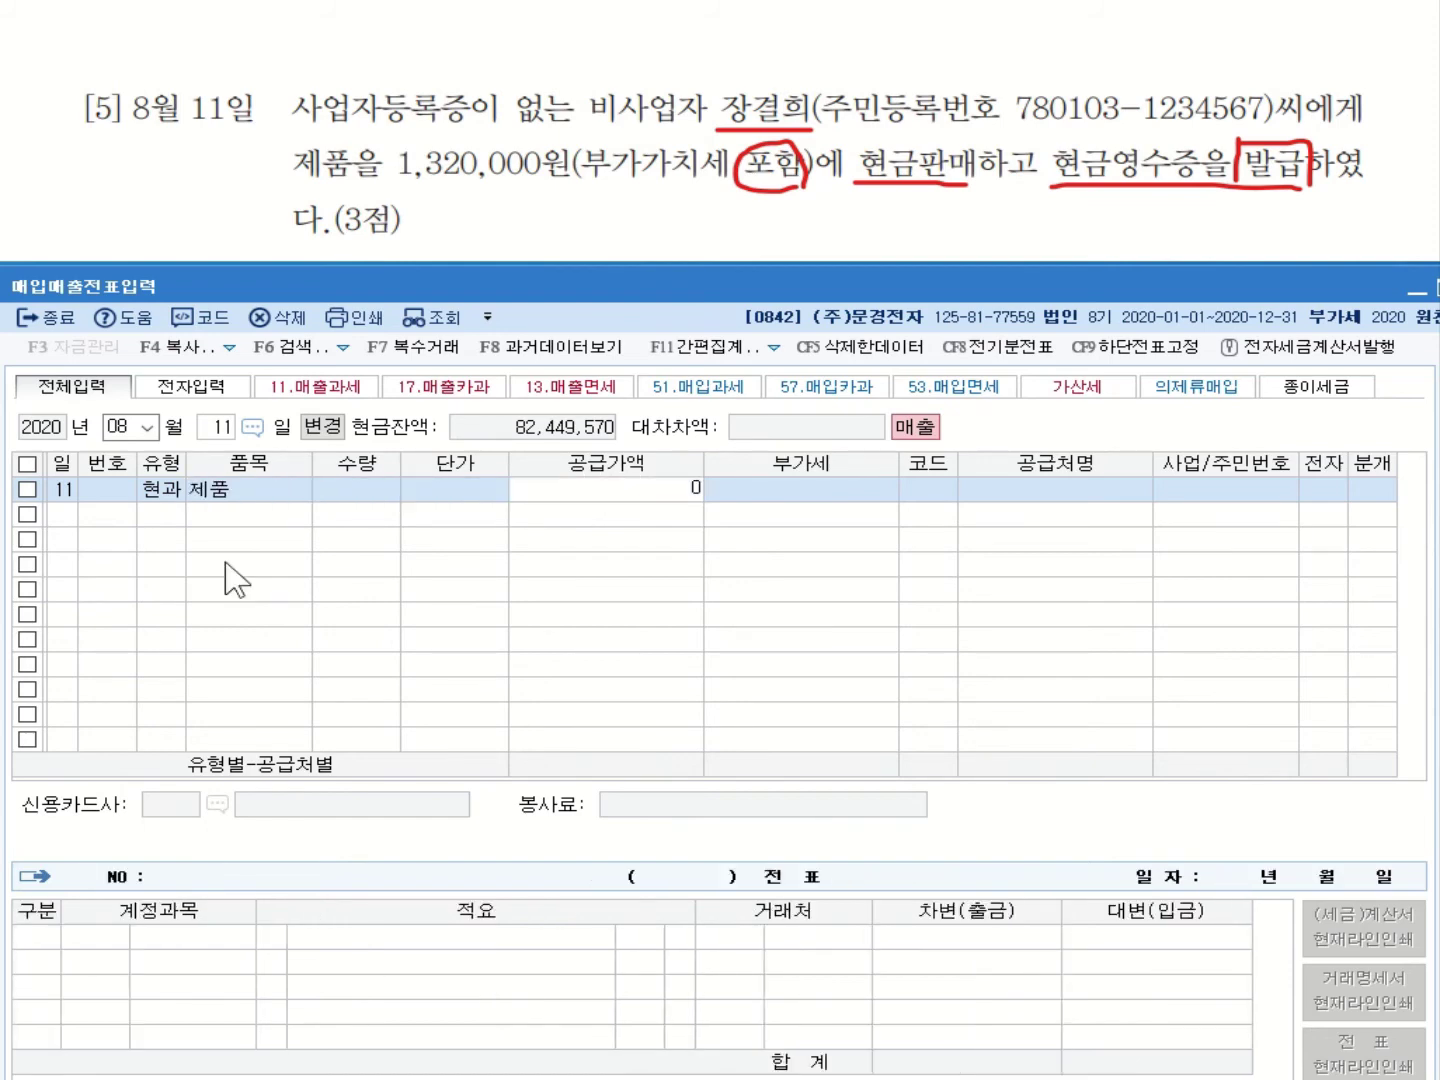
{"action": "key", "text": "Return"}
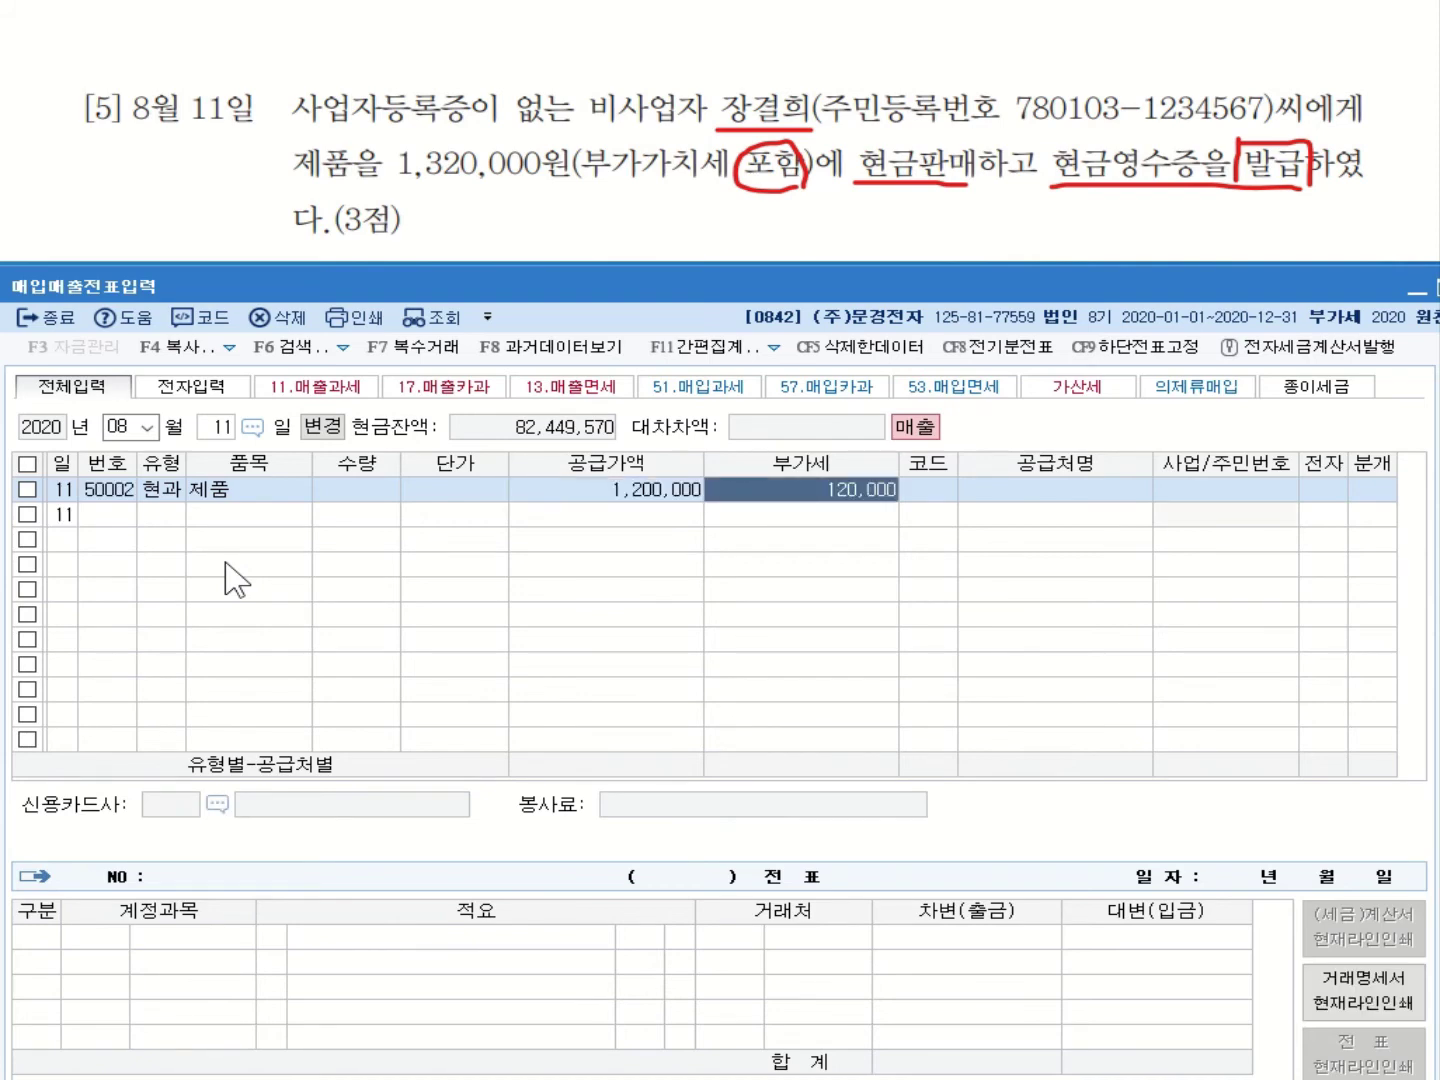
Assign the individual buyer named in transaction [5] as the August 11 line's 공급처 and set its 분개 to 1.현금.
{"action": "key", "text": "Return"}
{"action": "type", "text": "장ㄱ"}
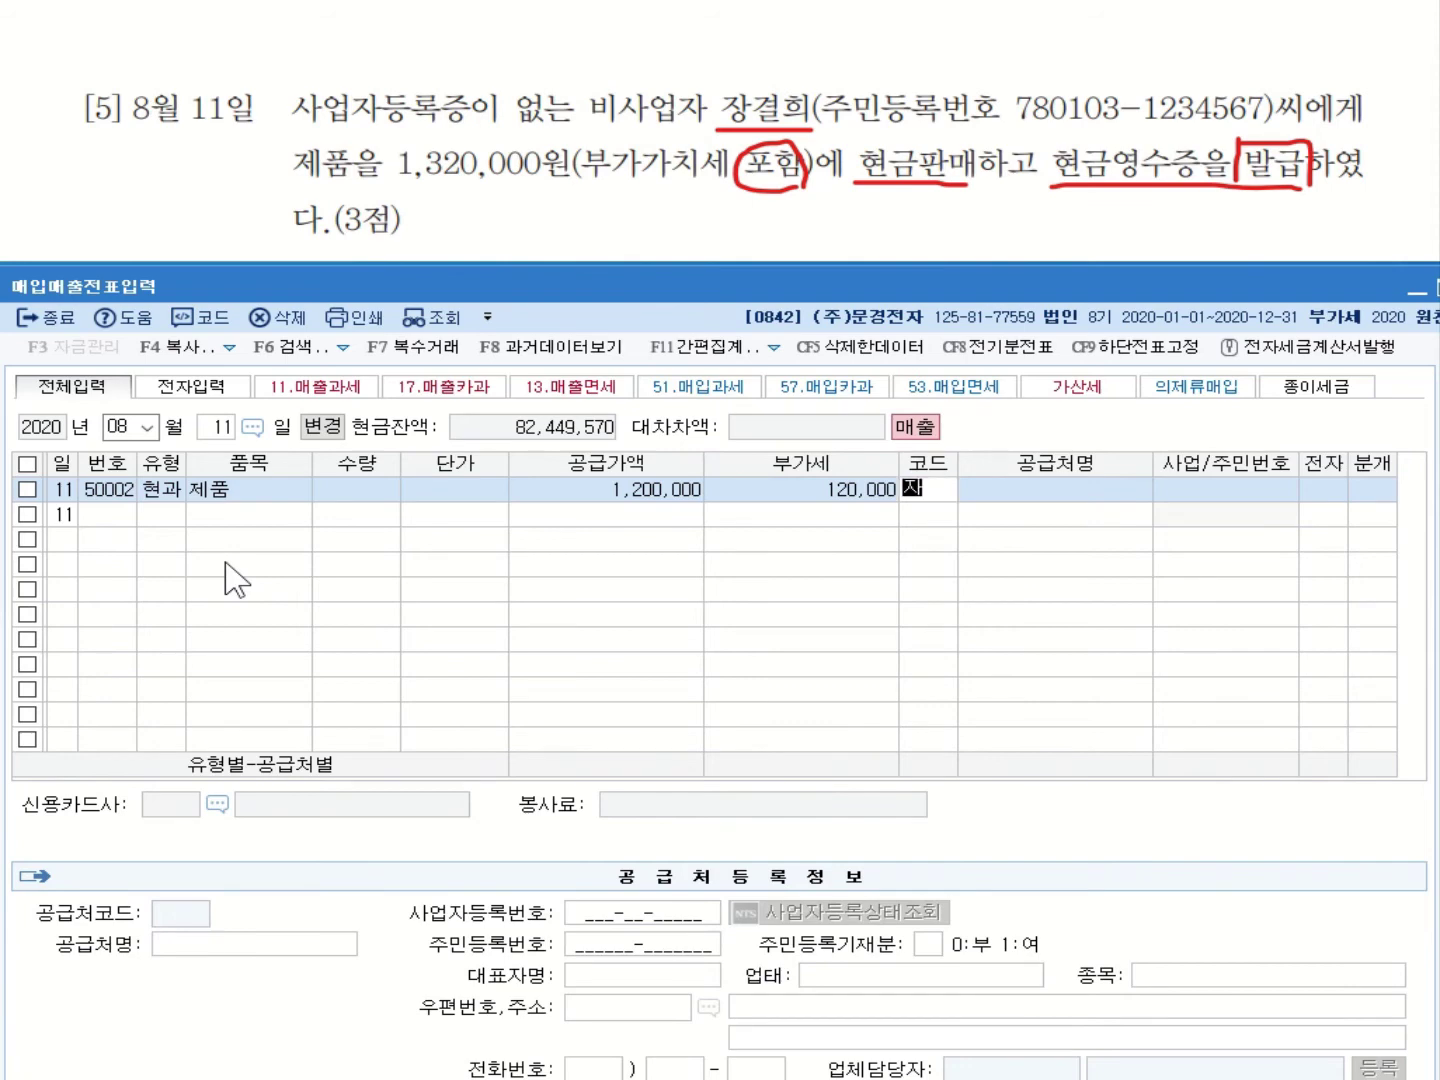
{"action": "type", "text": "ㅕㄹ"}
{"action": "key", "text": "Return"}
{"action": "key", "text": "Return"}
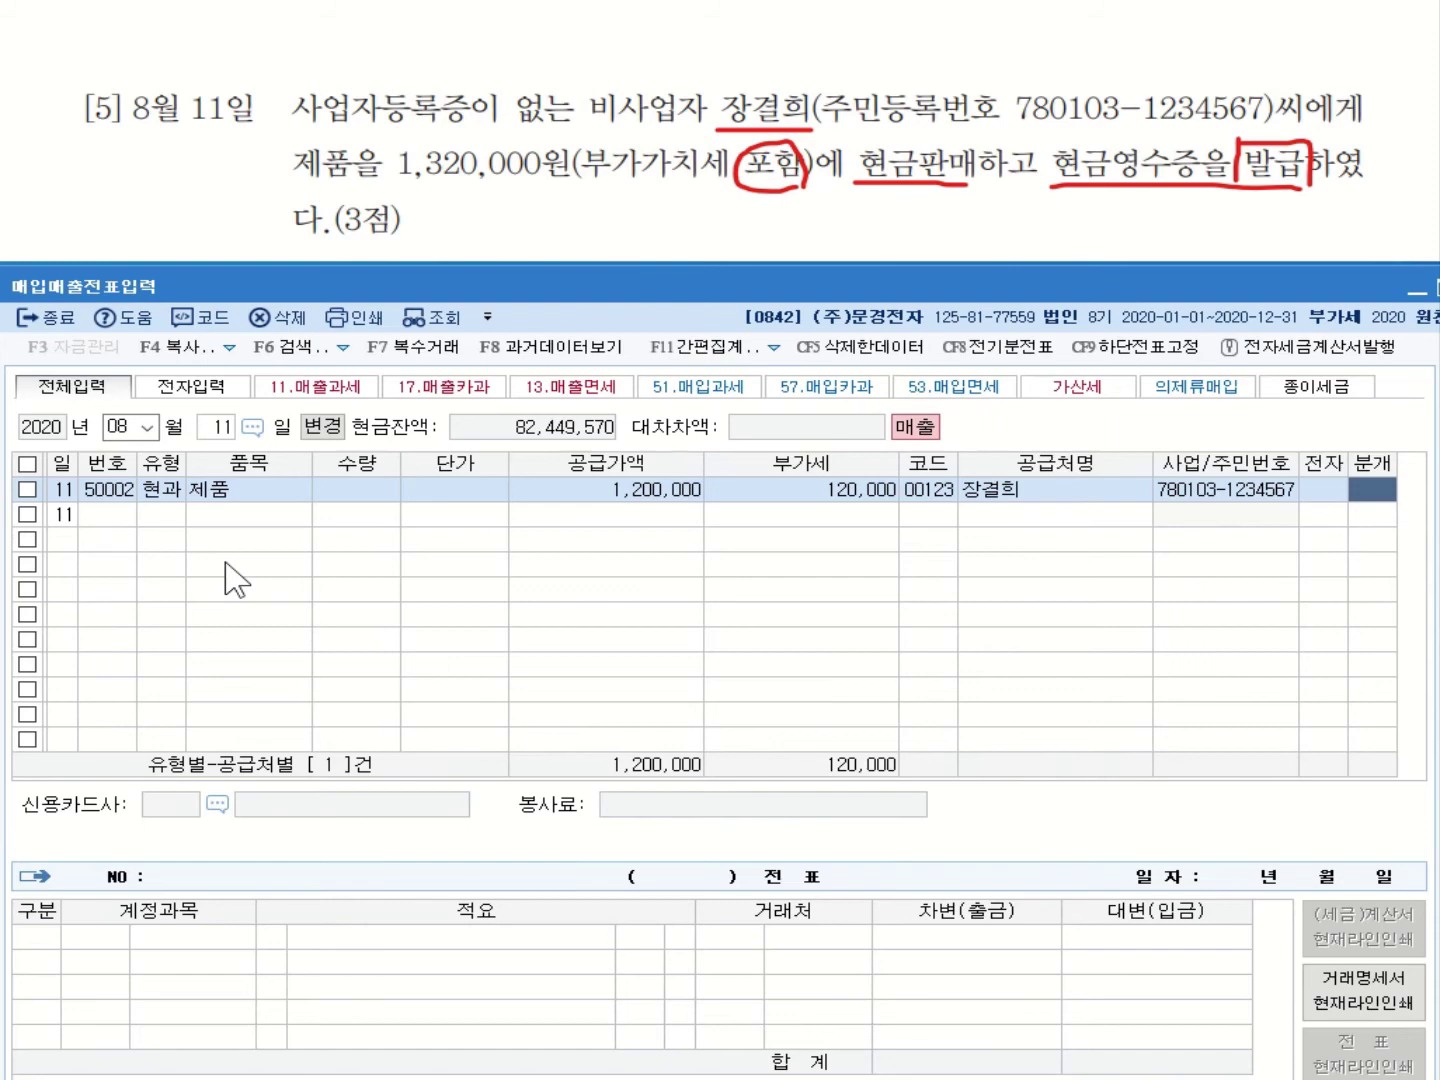
{"action": "type", "text": "1"}
{"action": "key", "text": "Return"}
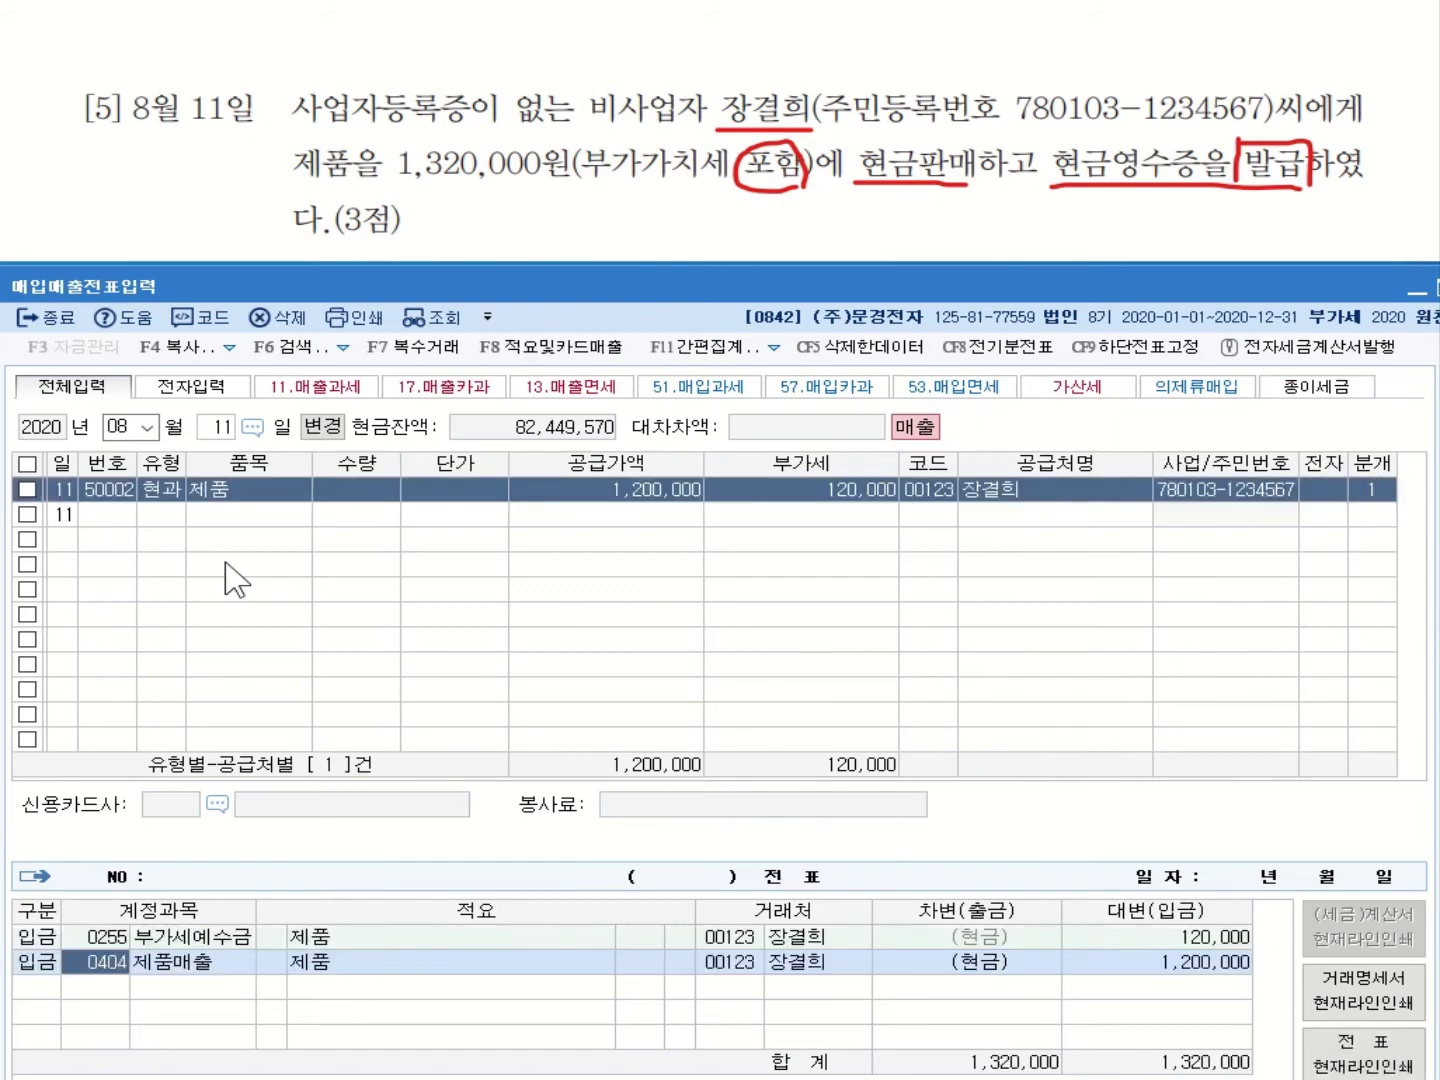
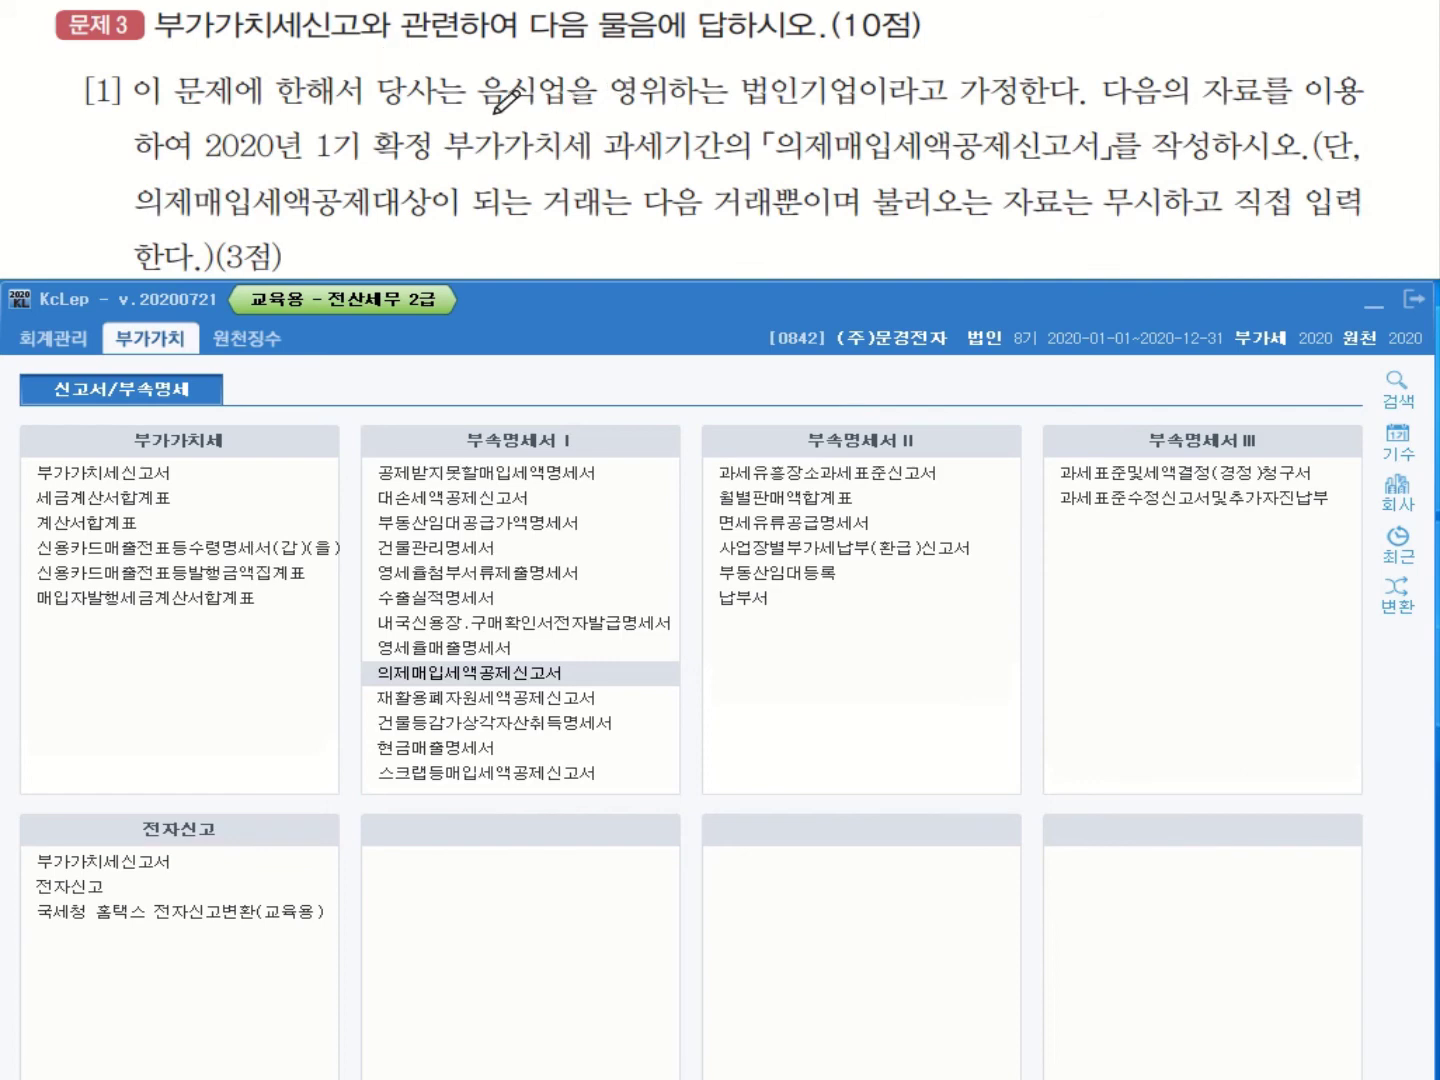
Mark the restaurant corporation assumption, the 1기 확정 period and the direct-entry instruction in problem 3 [1].
{"action": "mouse_move", "coordinate": [480, 108]}
{"action": "left_mouse_down"}
{"action": "mouse_move", "coordinate": [727, 108]}
{"action": "mouse_move", "coordinate": [772, 64]}
{"action": "mouse_move", "coordinate": [820, 70]}
{"action": "mouse_move", "coordinate": [803, 108]}
{"action": "mouse_move", "coordinate": [1075, 121]}
{"action": "left_mouse_up"}
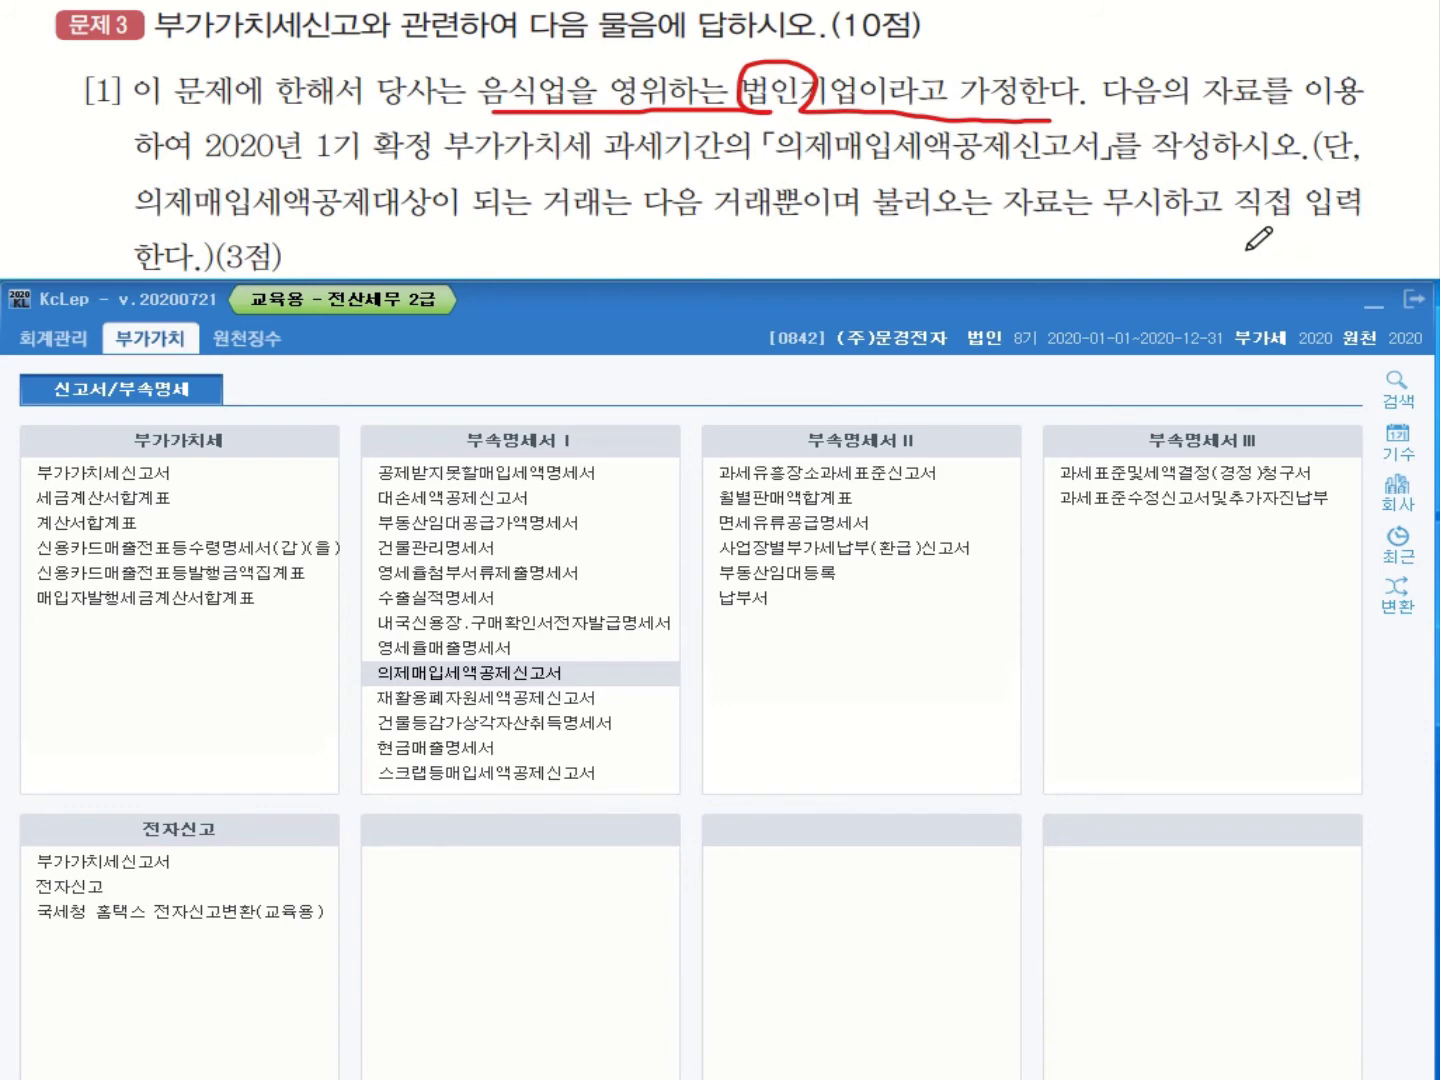
{"action": "left_click_drag", "start_coordinate": [316, 164], "coordinate": [750, 168]}
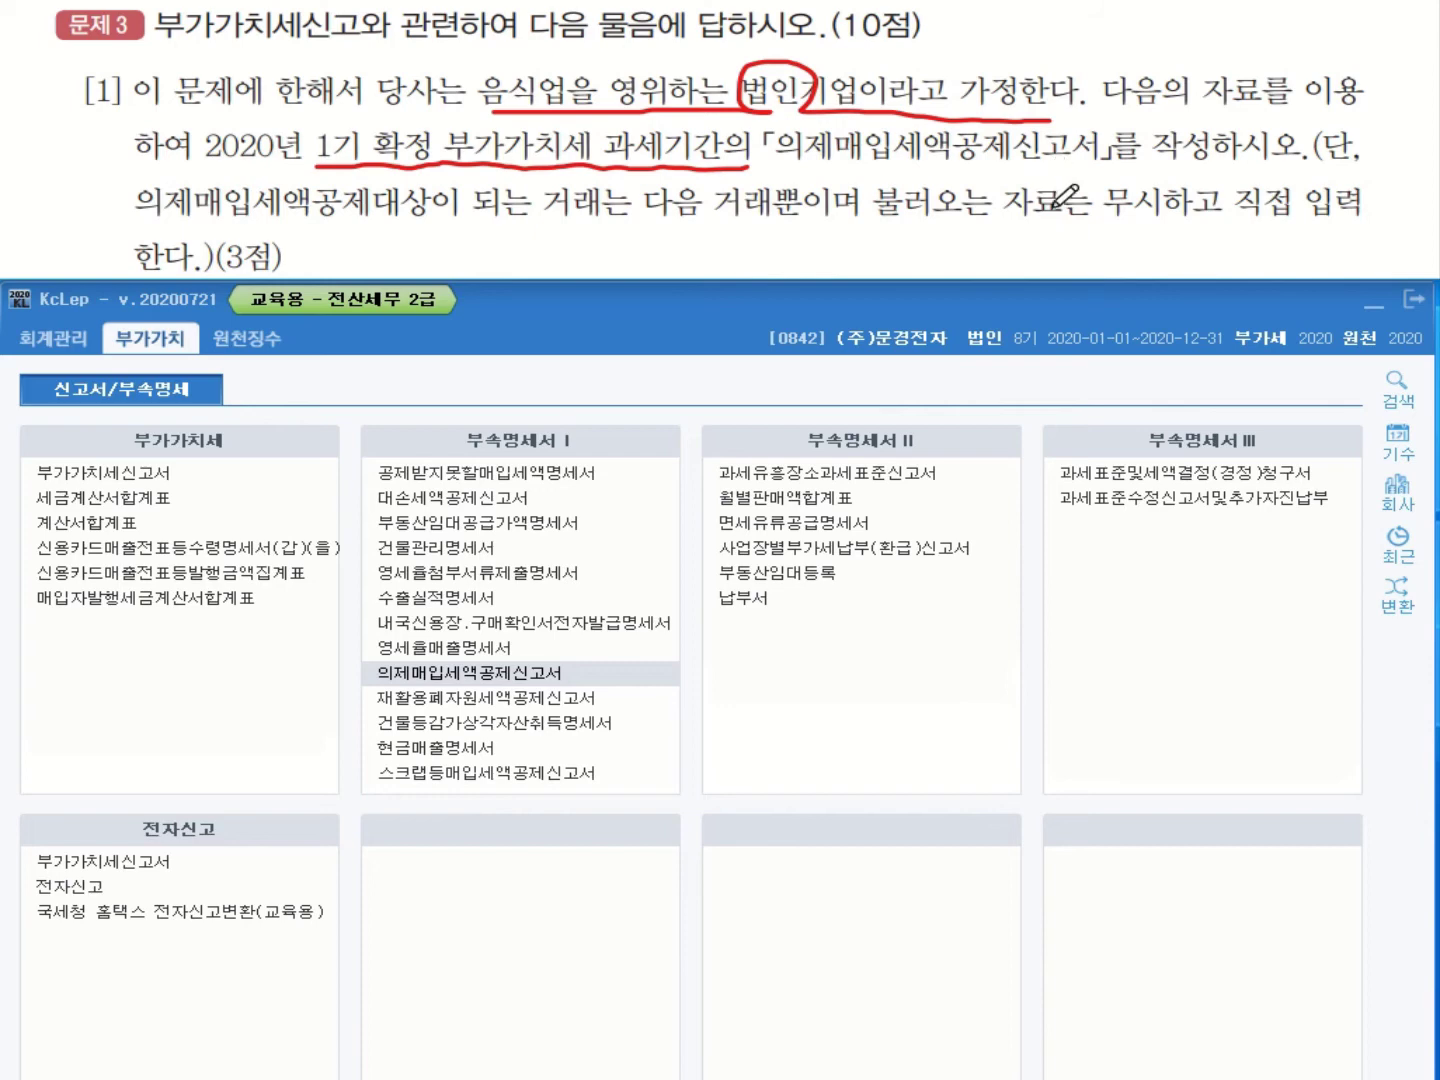
{"action": "left_click_drag", "start_coordinate": [1012, 224], "coordinate": [1320, 222]}
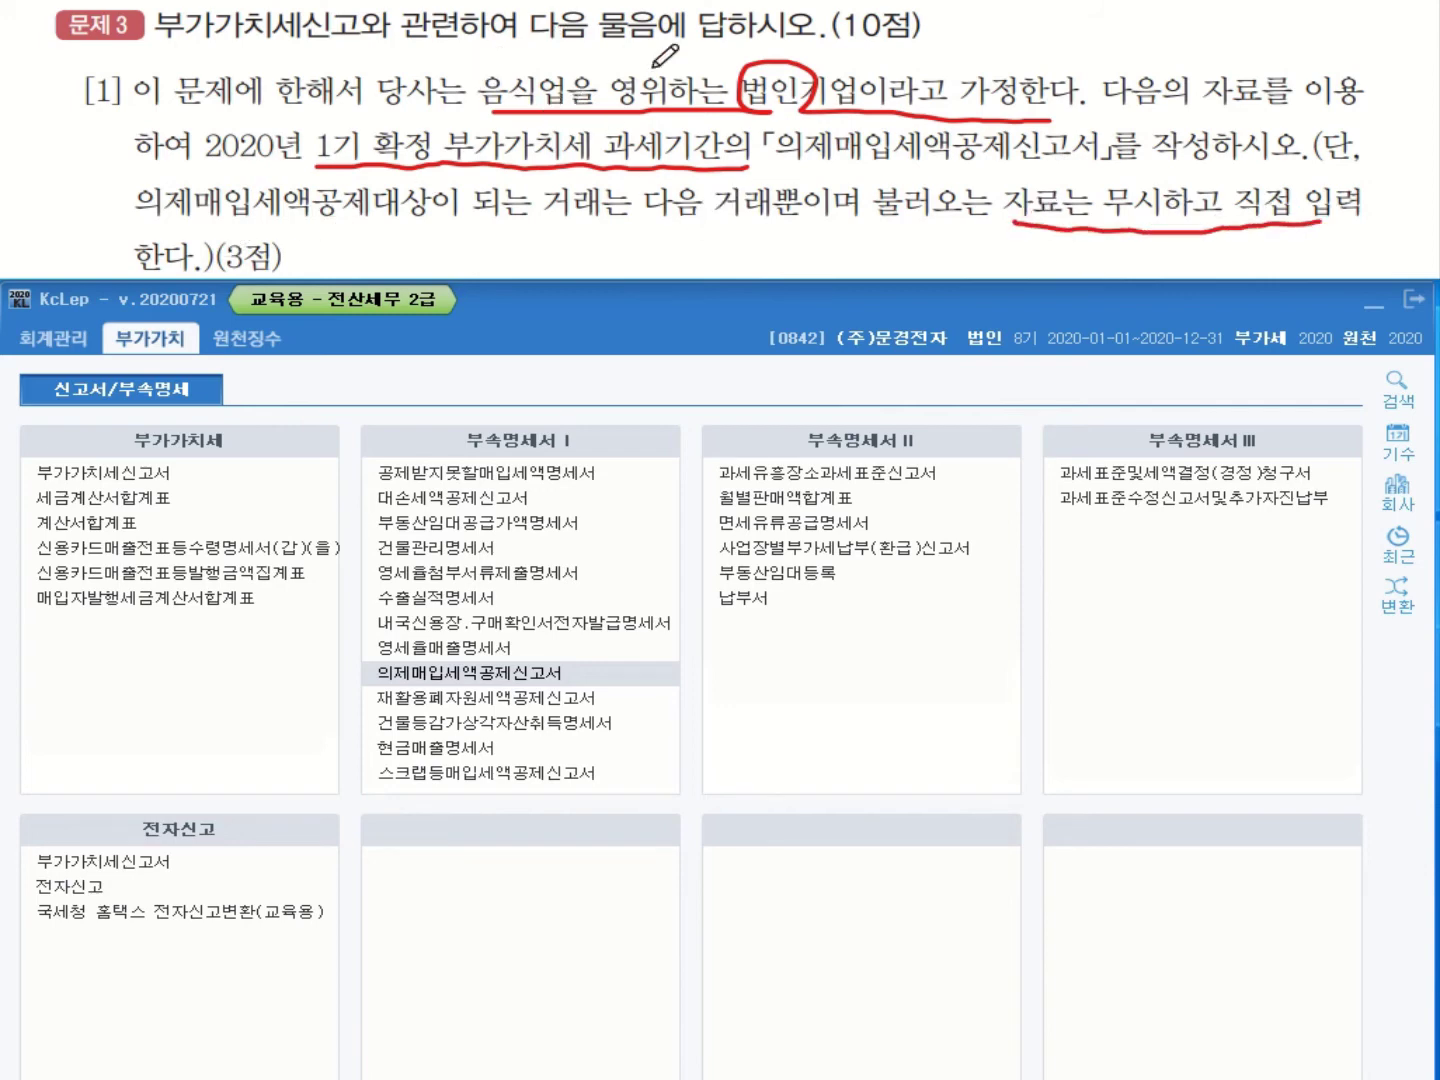
Draw an arrow from 법인 in problem 3 [1] and write the deduction rate 6/106 beside it.
{"action": "mouse_move", "coordinate": [817, 80]}
{"action": "left_mouse_down"}
{"action": "mouse_move", "coordinate": [970, 51]}
{"action": "mouse_move", "coordinate": [959, 75]}
{"action": "mouse_move", "coordinate": [992, 26]}
{"action": "mouse_move", "coordinate": [1004, 36]}
{"action": "left_mouse_up"}
{"action": "mouse_move", "coordinate": [994, 40]}
{"action": "left_mouse_down"}
{"action": "mouse_move", "coordinate": [984, 56]}
{"action": "mouse_move", "coordinate": [1002, 56]}
{"action": "left_mouse_up"}
{"action": "mouse_move", "coordinate": [993, 61]}
{"action": "left_mouse_down"}
{"action": "mouse_move", "coordinate": [1060, 45]}
{"action": "mouse_move", "coordinate": [1056, 60]}
{"action": "mouse_move", "coordinate": [1085, 56]}
{"action": "mouse_move", "coordinate": [1100, 32]}
{"action": "mouse_move", "coordinate": [1150, 78]}
{"action": "left_mouse_up"}
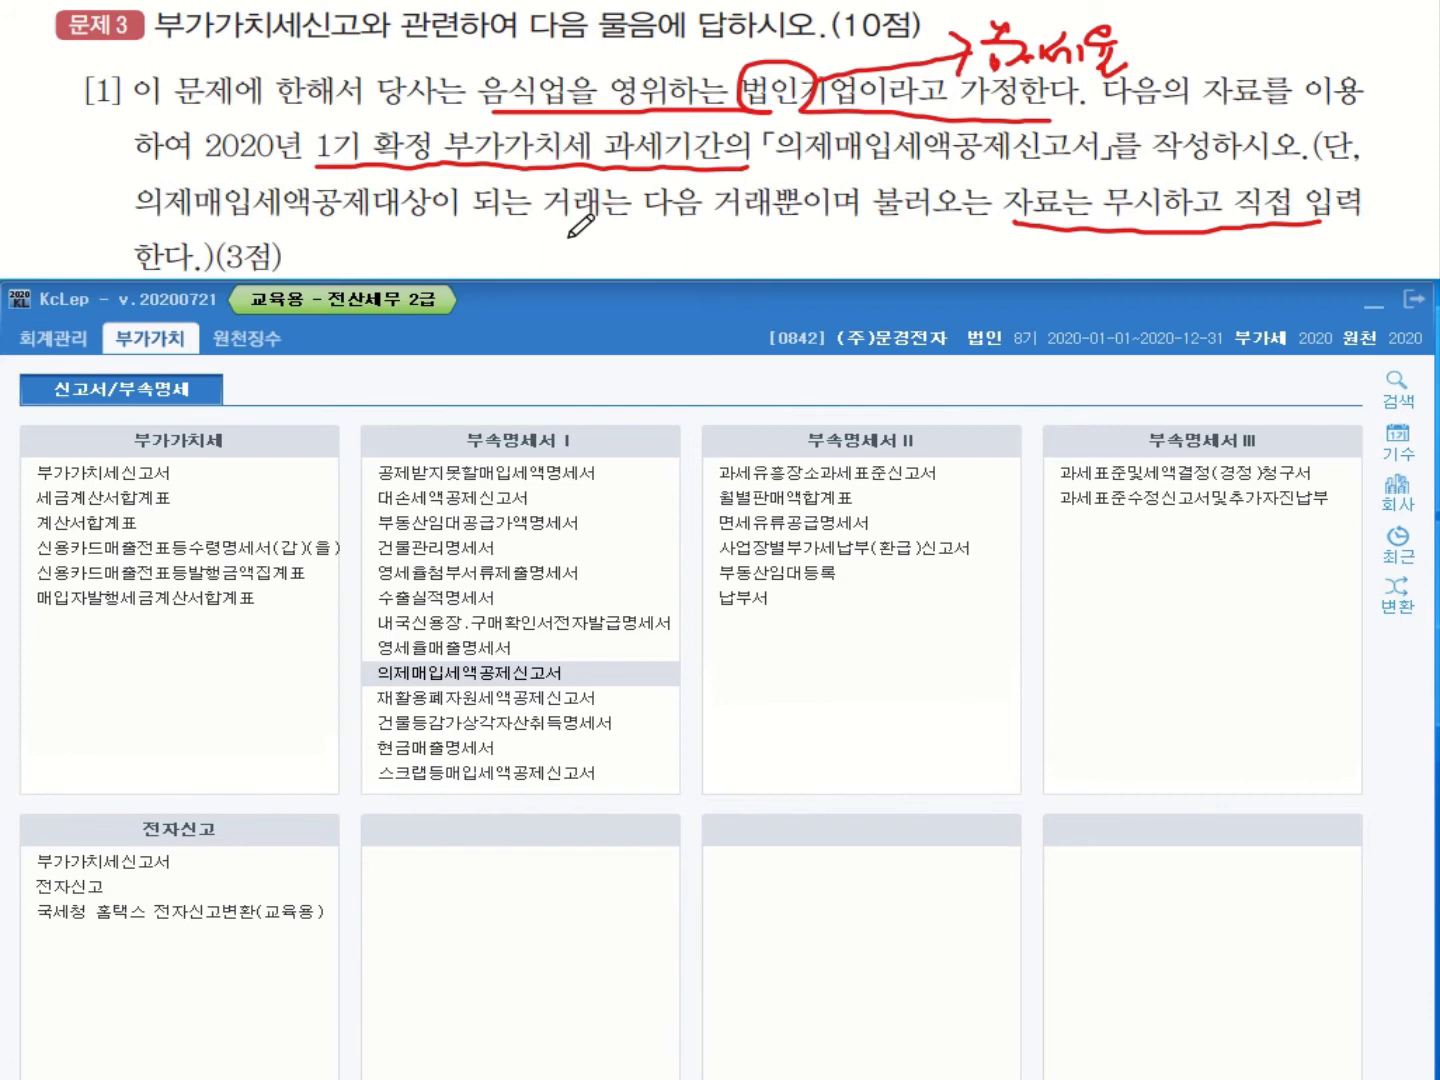
{"action": "mouse_move", "coordinate": [1183, 33]}
{"action": "left_mouse_down"}
{"action": "mouse_move", "coordinate": [1160, 78]}
{"action": "mouse_move", "coordinate": [1278, 62]}
{"action": "left_mouse_up"}
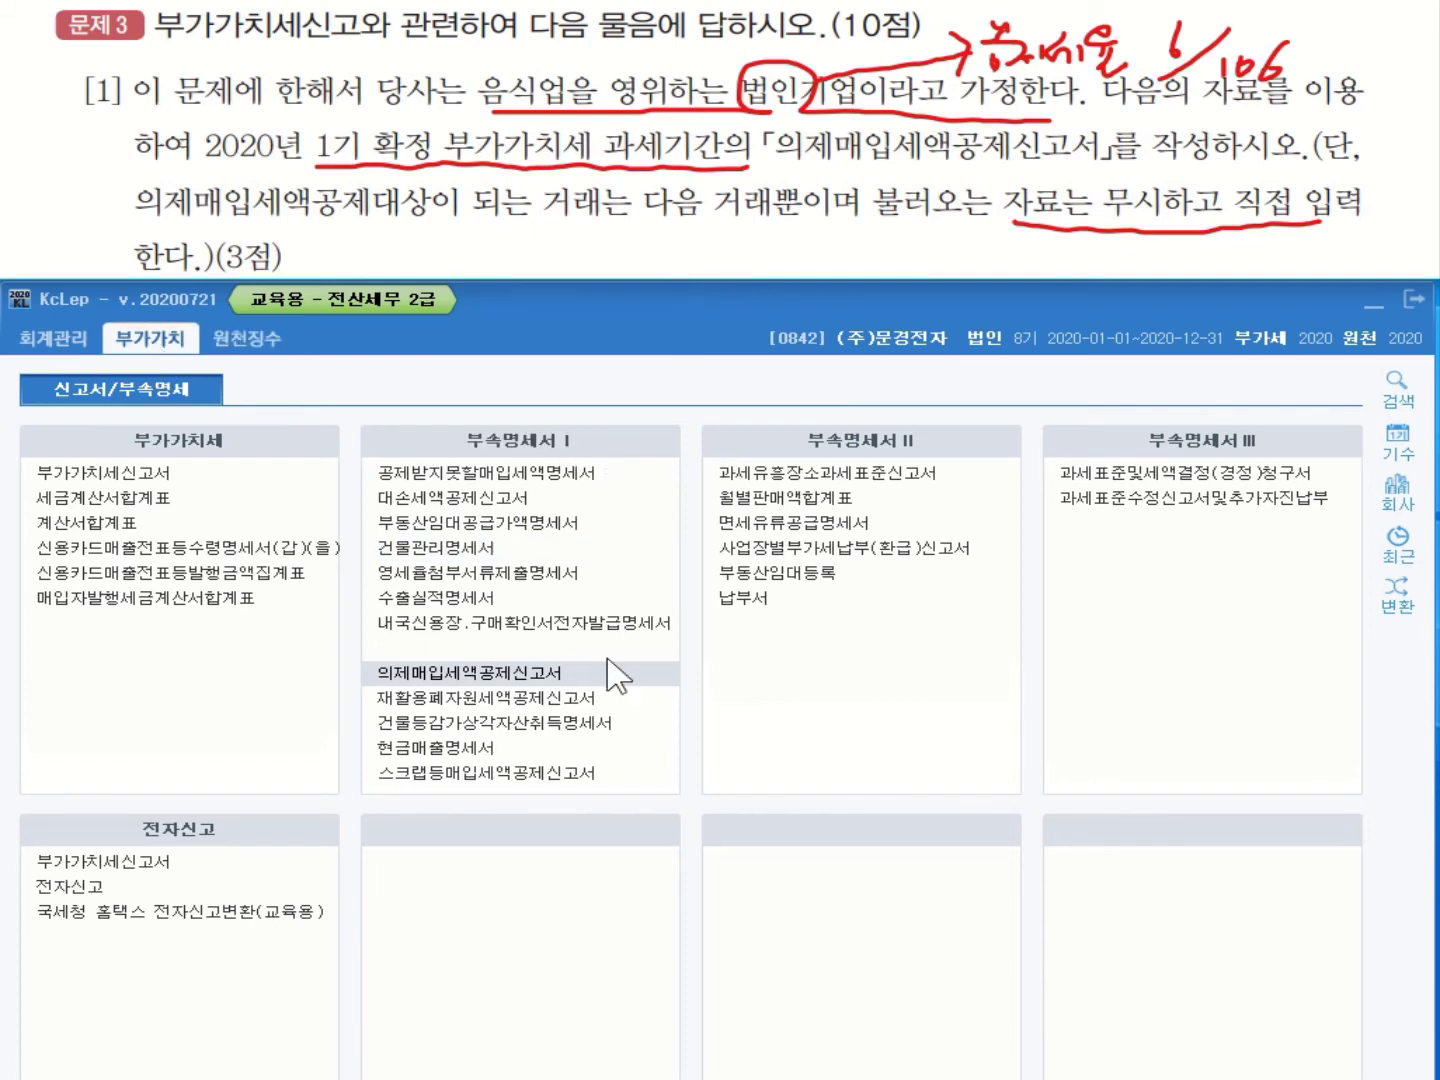
Open 의제매입세액공제신고서 and set its 조회기간 to April through June 2020.
{"action": "left_click", "coordinate": [504, 678]}
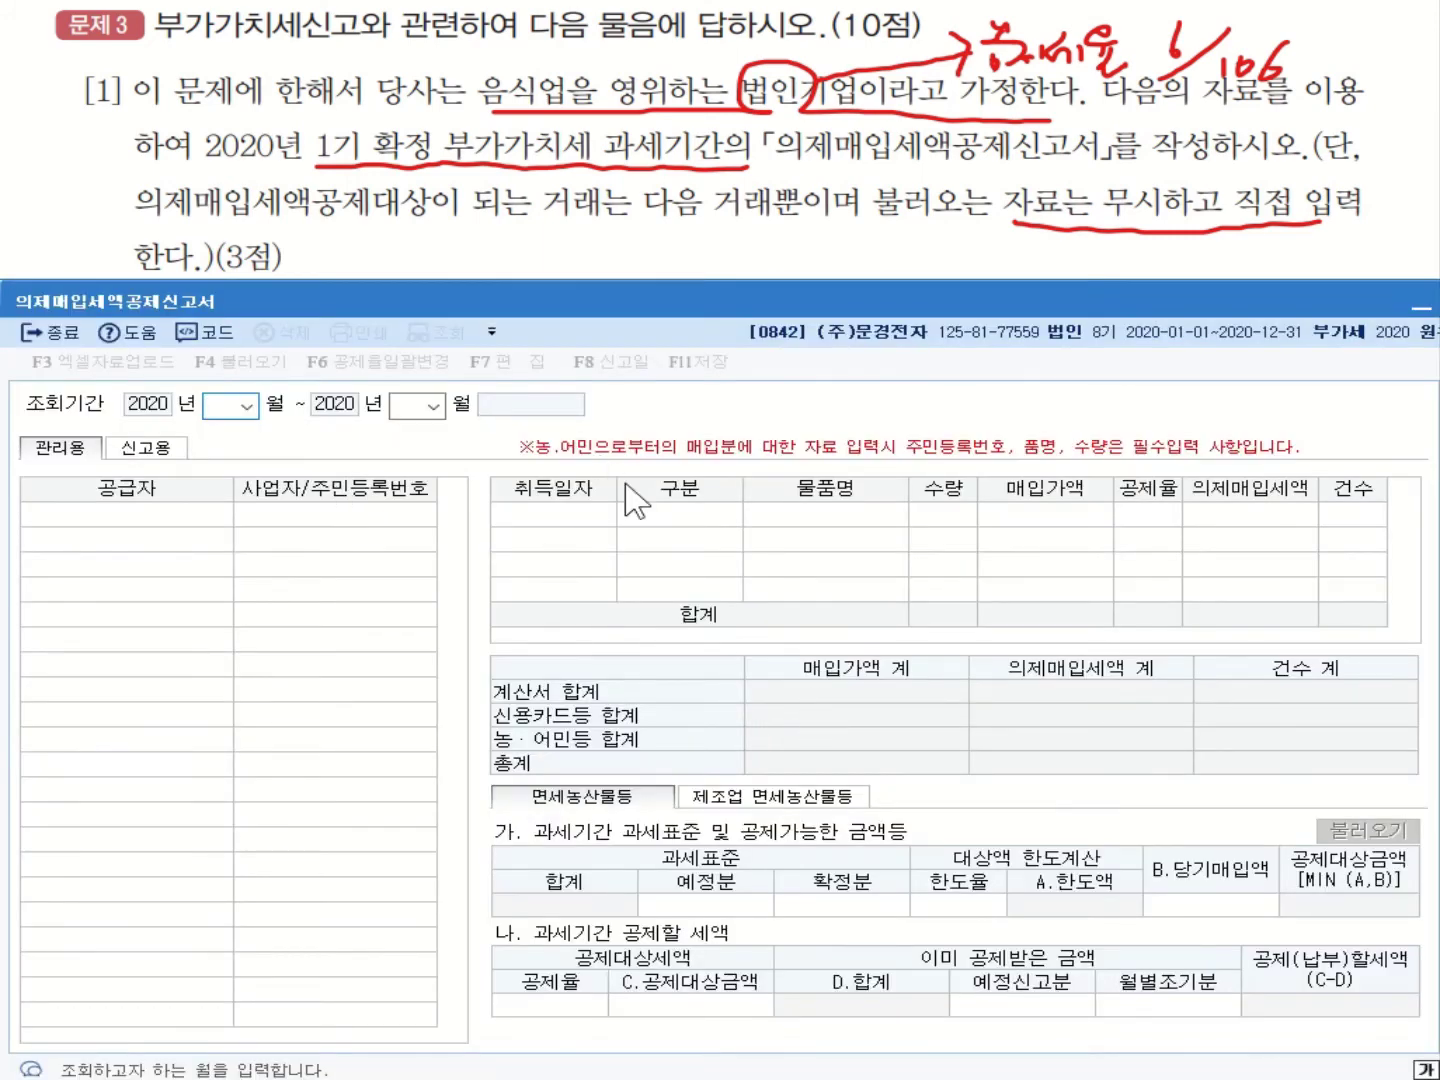
{"action": "left_click", "coordinate": [246, 406]}
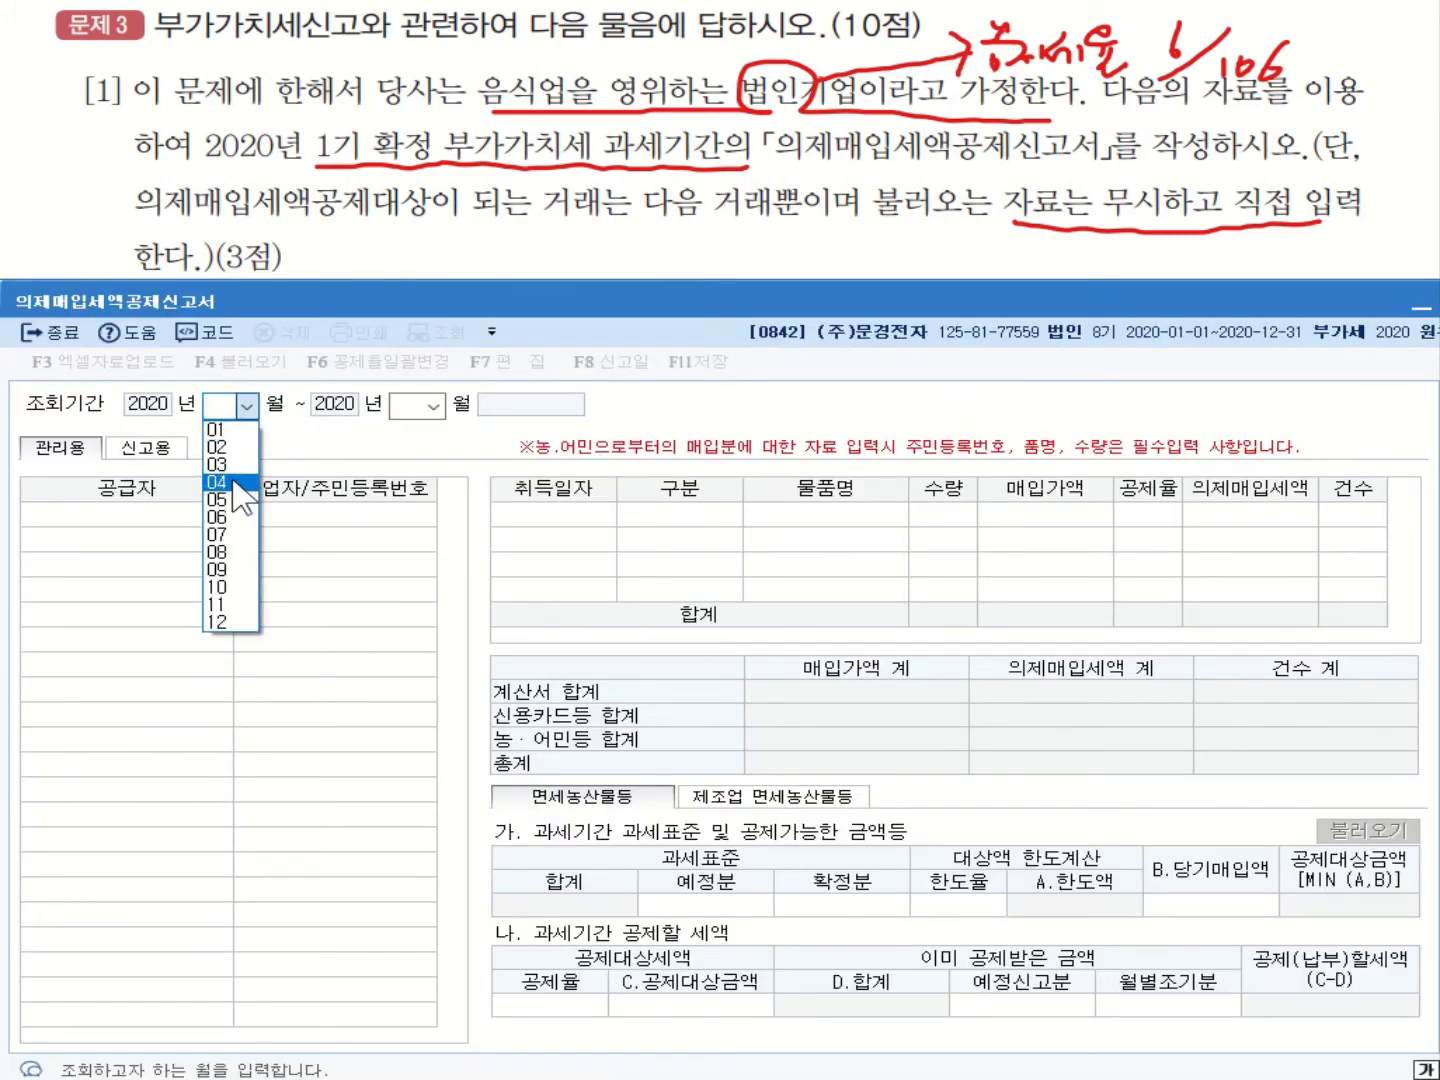
{"action": "left_click", "coordinate": [230, 482]}
{"action": "left_click", "coordinate": [434, 406]}
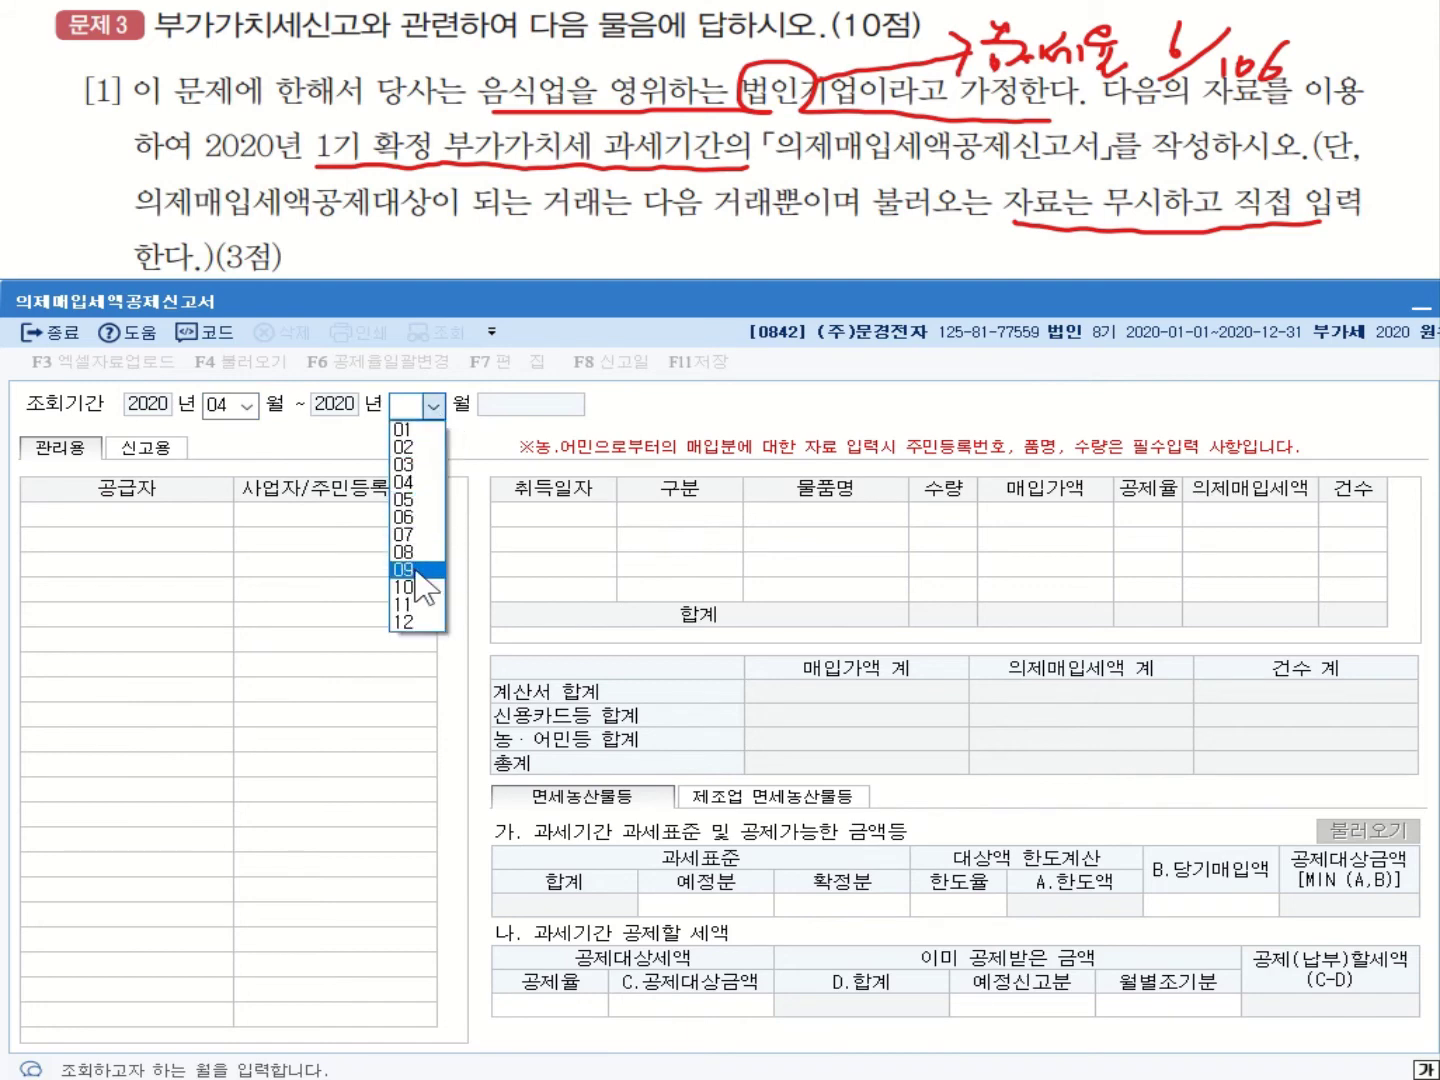
{"action": "left_click", "coordinate": [430, 517]}
{"action": "key", "text": "Return"}
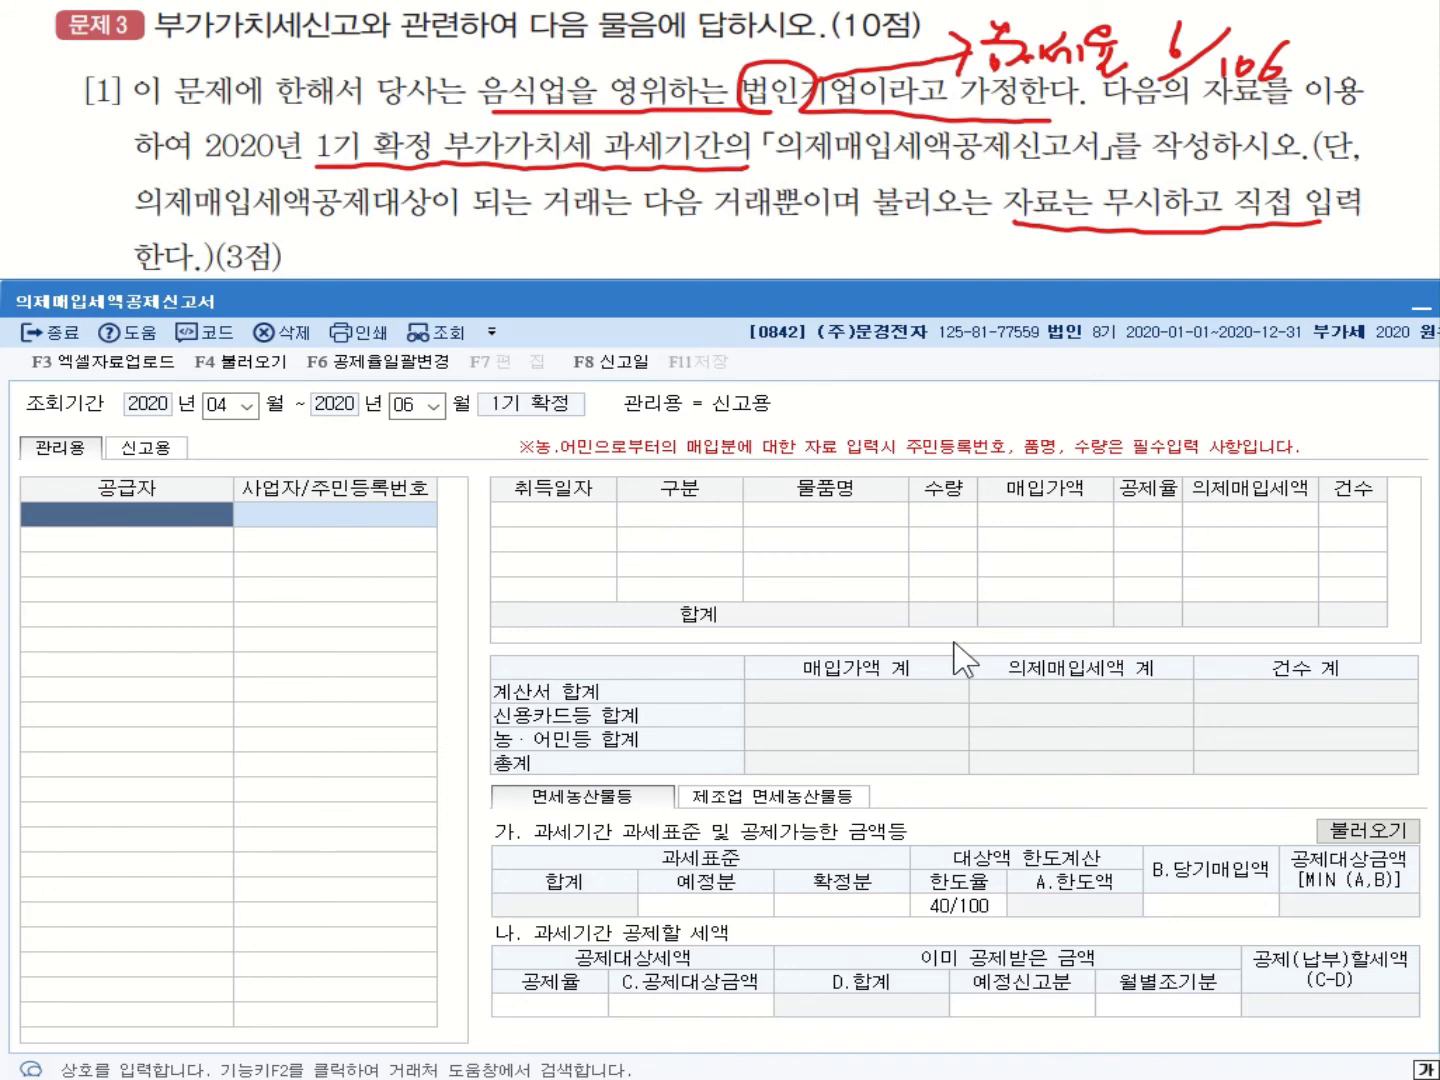
Mark the first purchase's 계산서 evidence in the 매입자료 table and add (주)서울농산 as the first 공급자.
{"action": "left_click", "coordinate": [540, 3]}
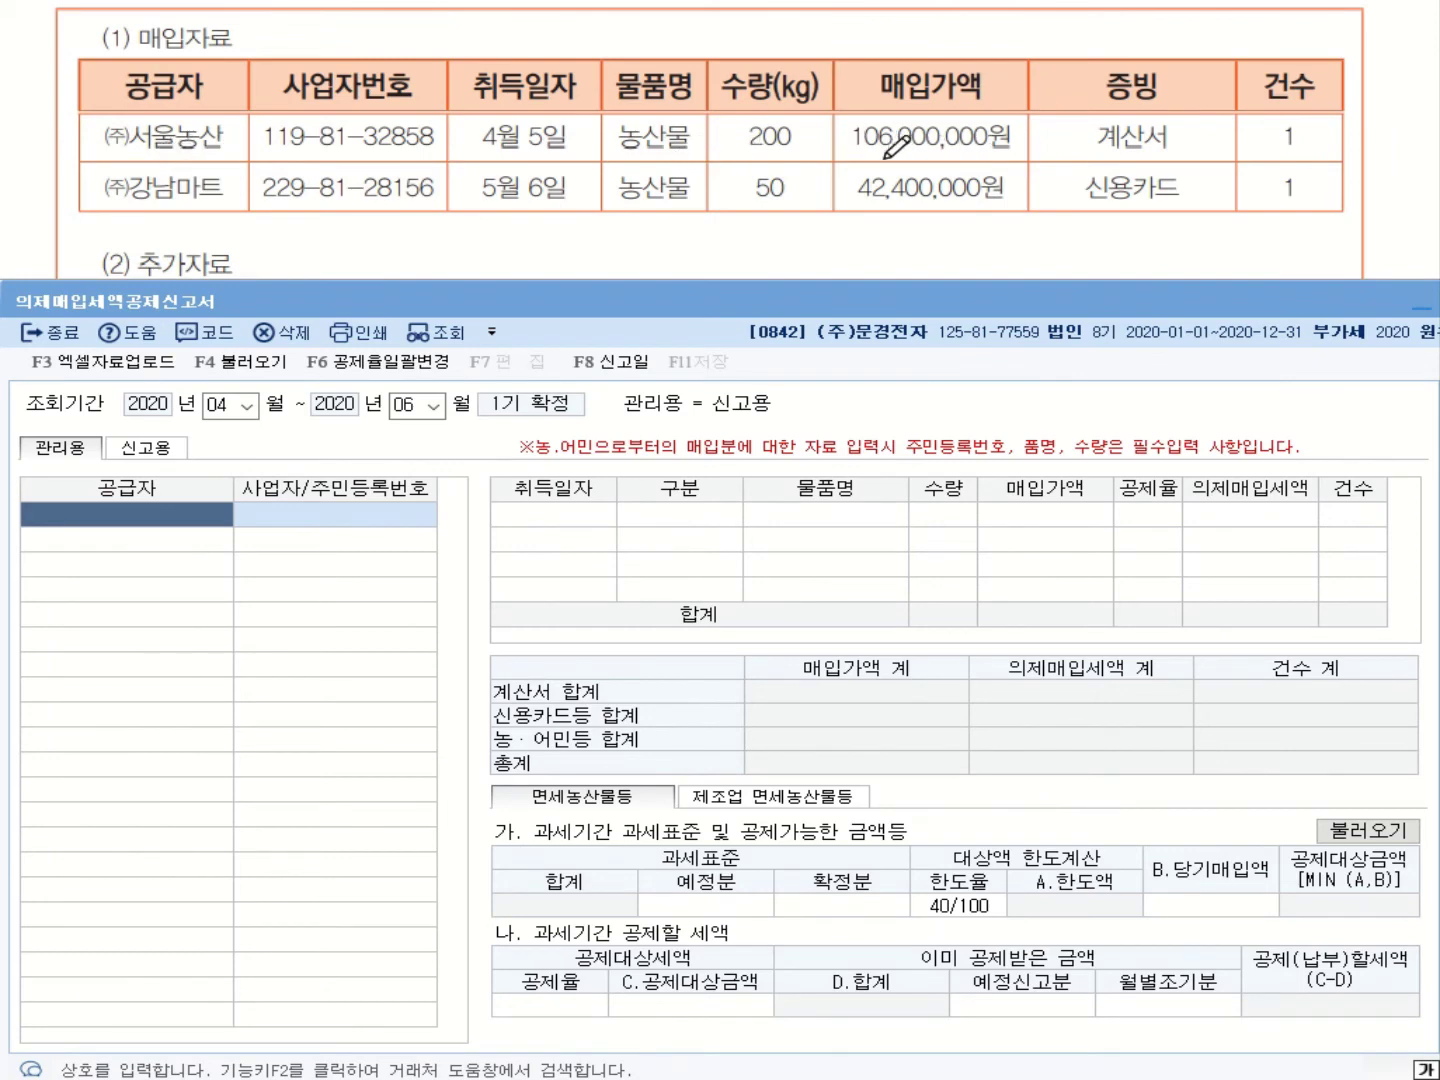
{"action": "mouse_move", "coordinate": [1140, 150]}
{"action": "left_mouse_down"}
{"action": "mouse_move", "coordinate": [1088, 130]}
{"action": "mouse_move", "coordinate": [1195, 125]}
{"action": "mouse_move", "coordinate": [1135, 158]}
{"action": "mouse_move", "coordinate": [1092, 148]}
{"action": "left_mouse_up"}
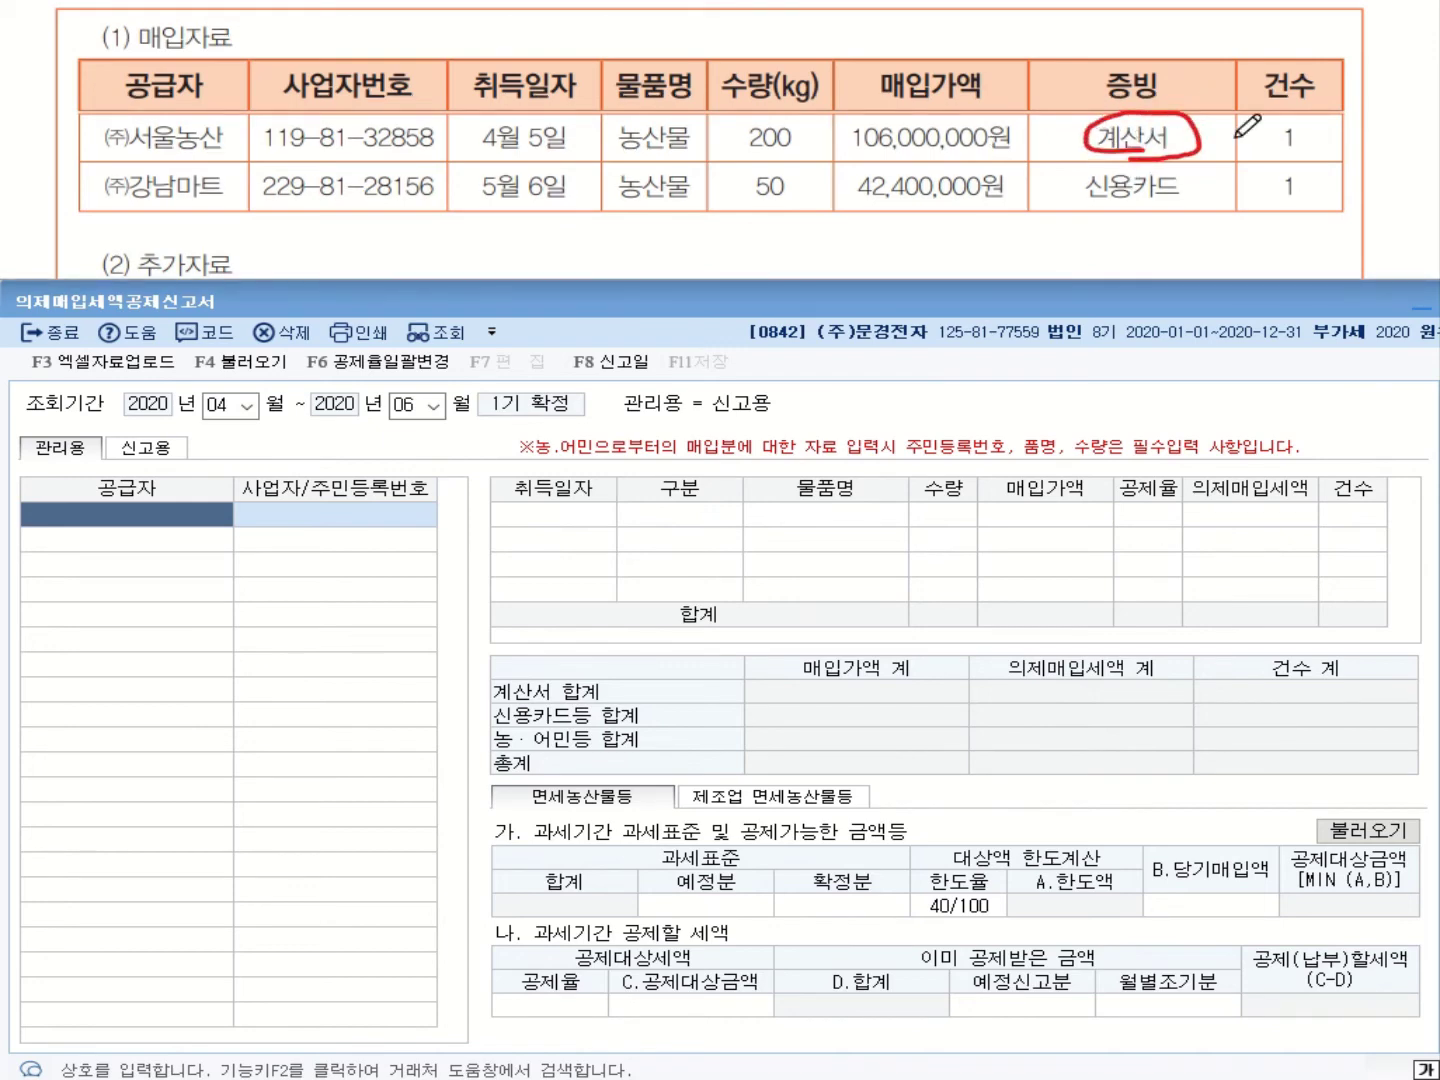
{"action": "left_click", "coordinate": [140, 512]}
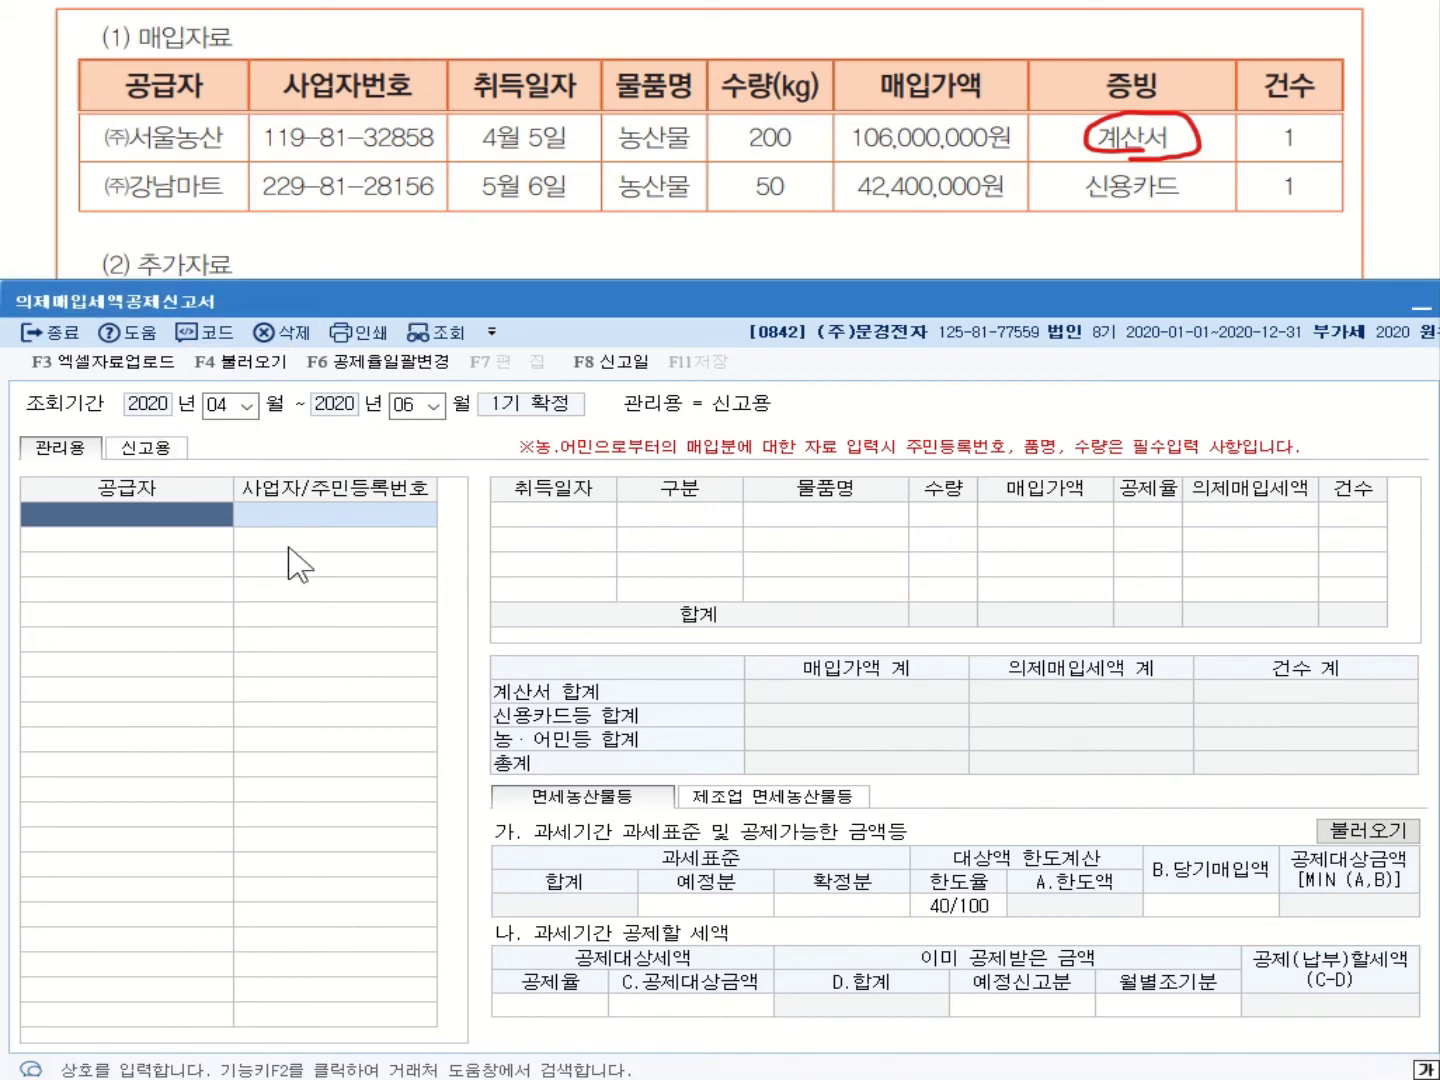
{"action": "key", "text": "F2"}
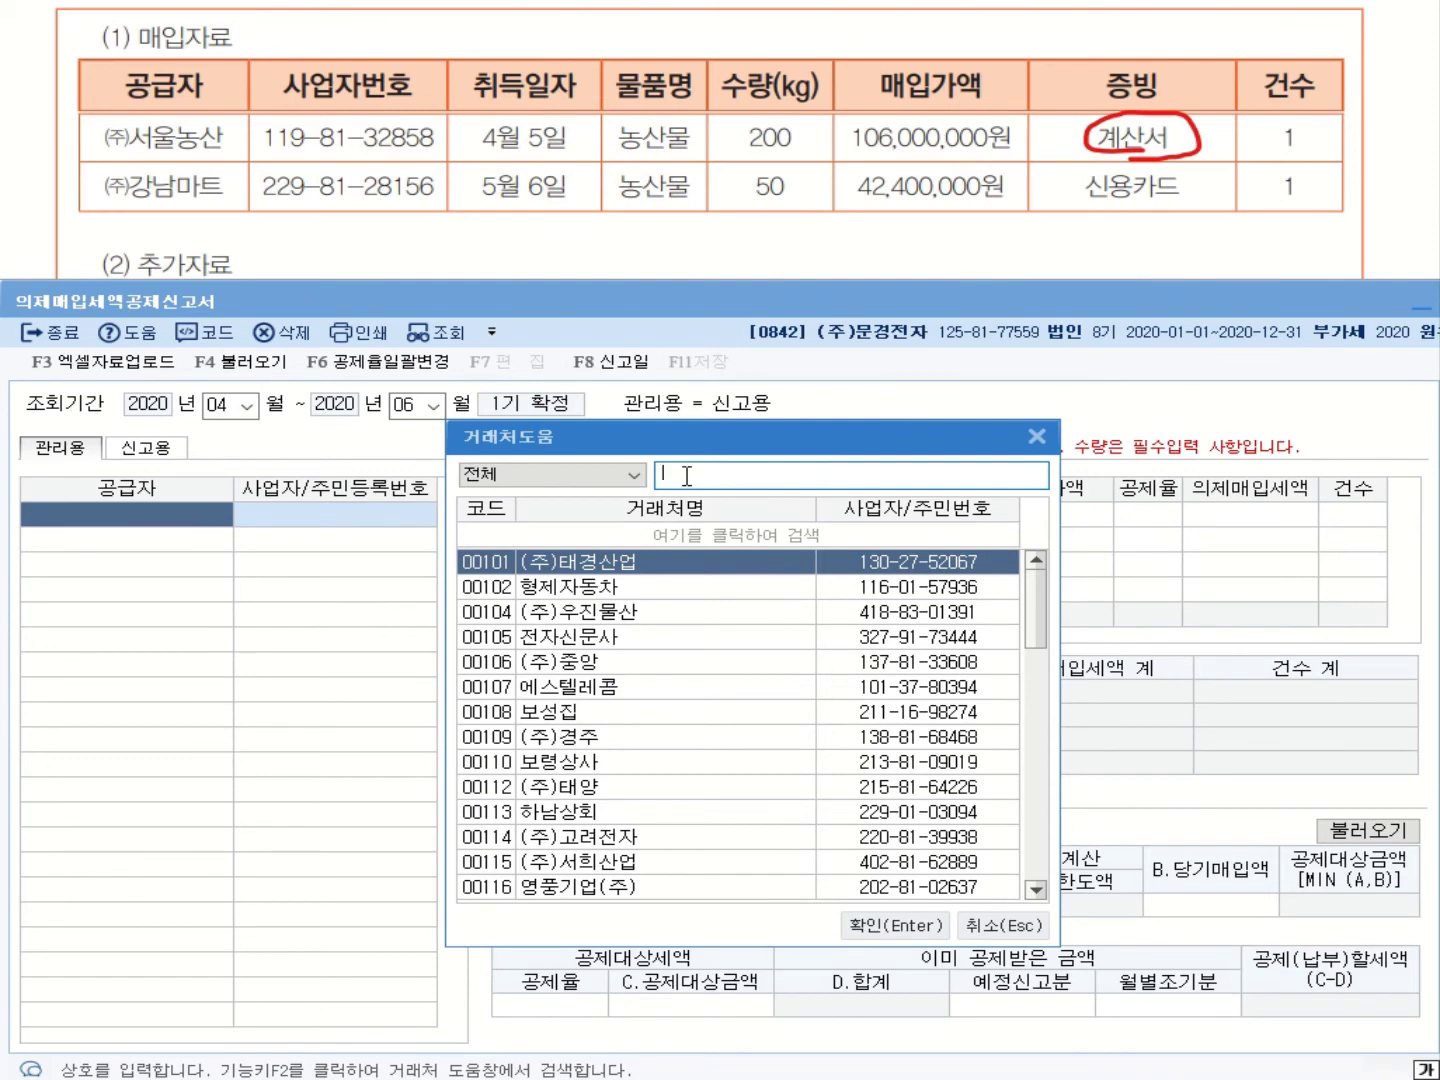
{"action": "type", "text": "서울"}
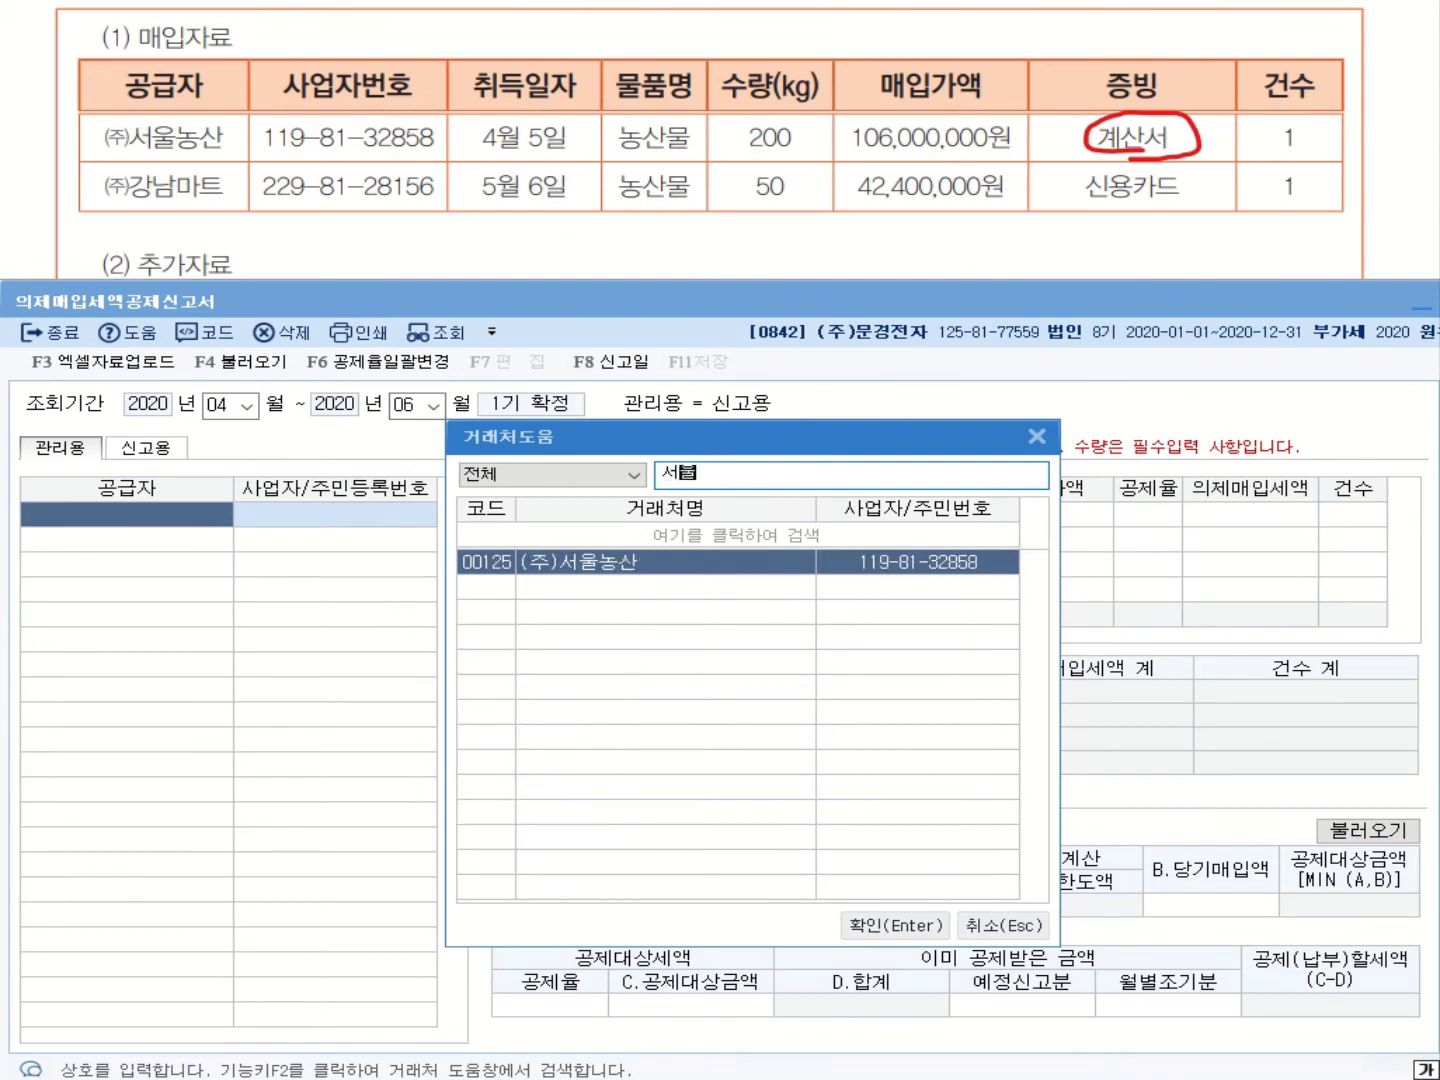
{"action": "double_click", "coordinate": [685, 566]}
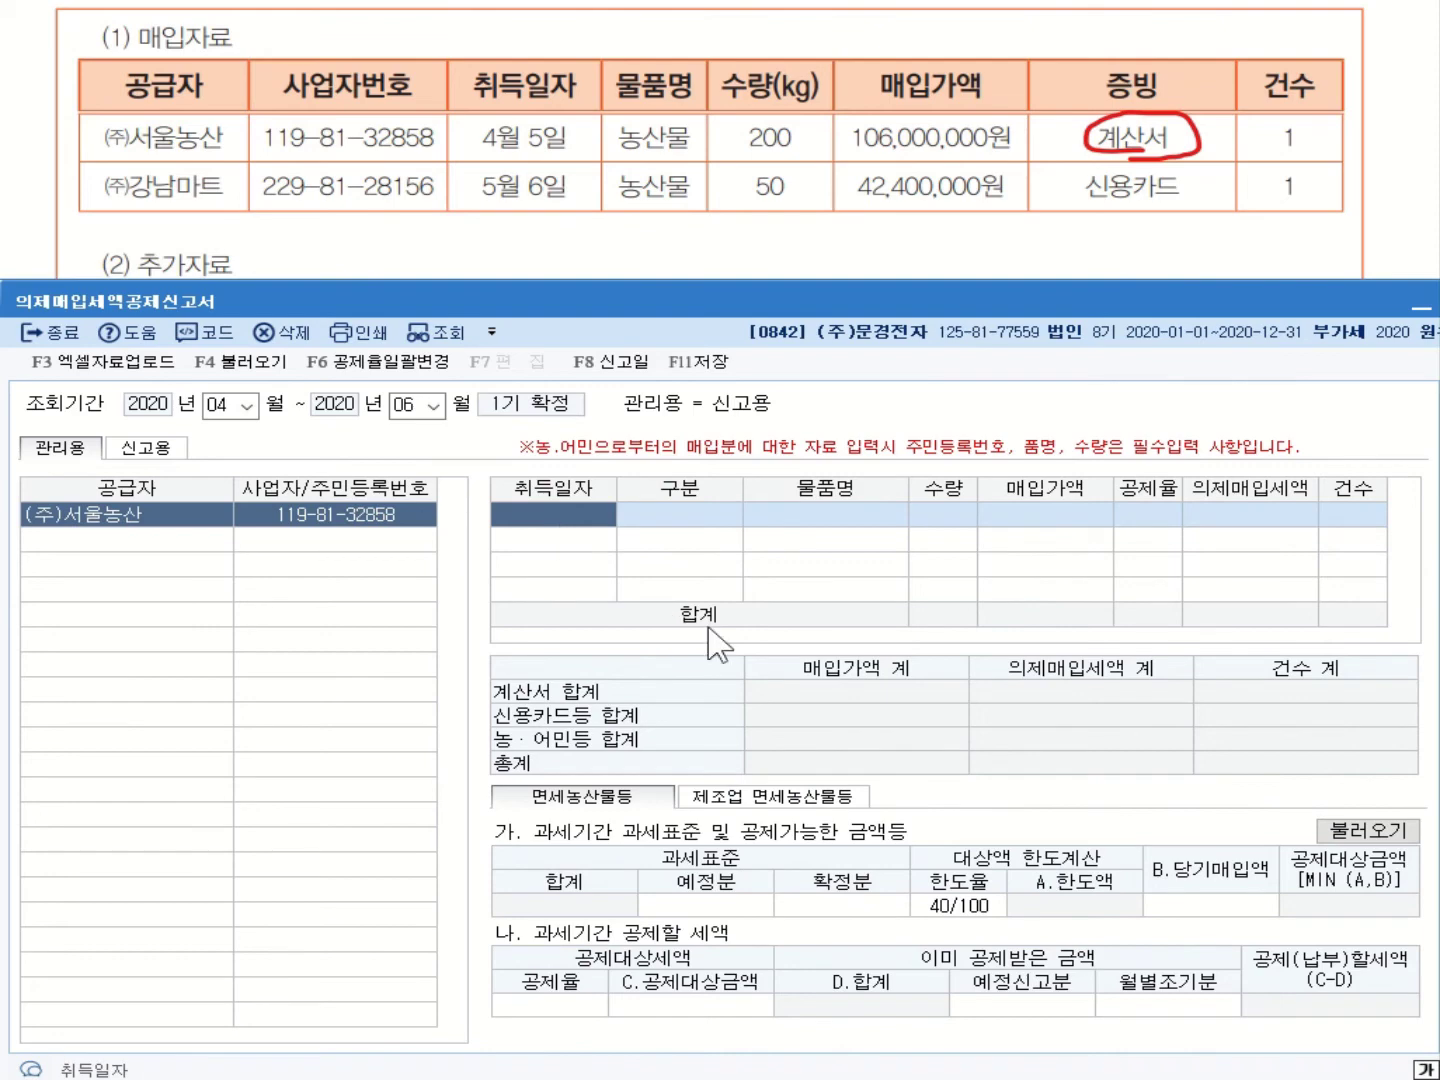
Set (주)서울농산's 취득일자 to 2020-04-05 and its 구분 to 1.계산서.
{"action": "type", "text": "2020-04-"}
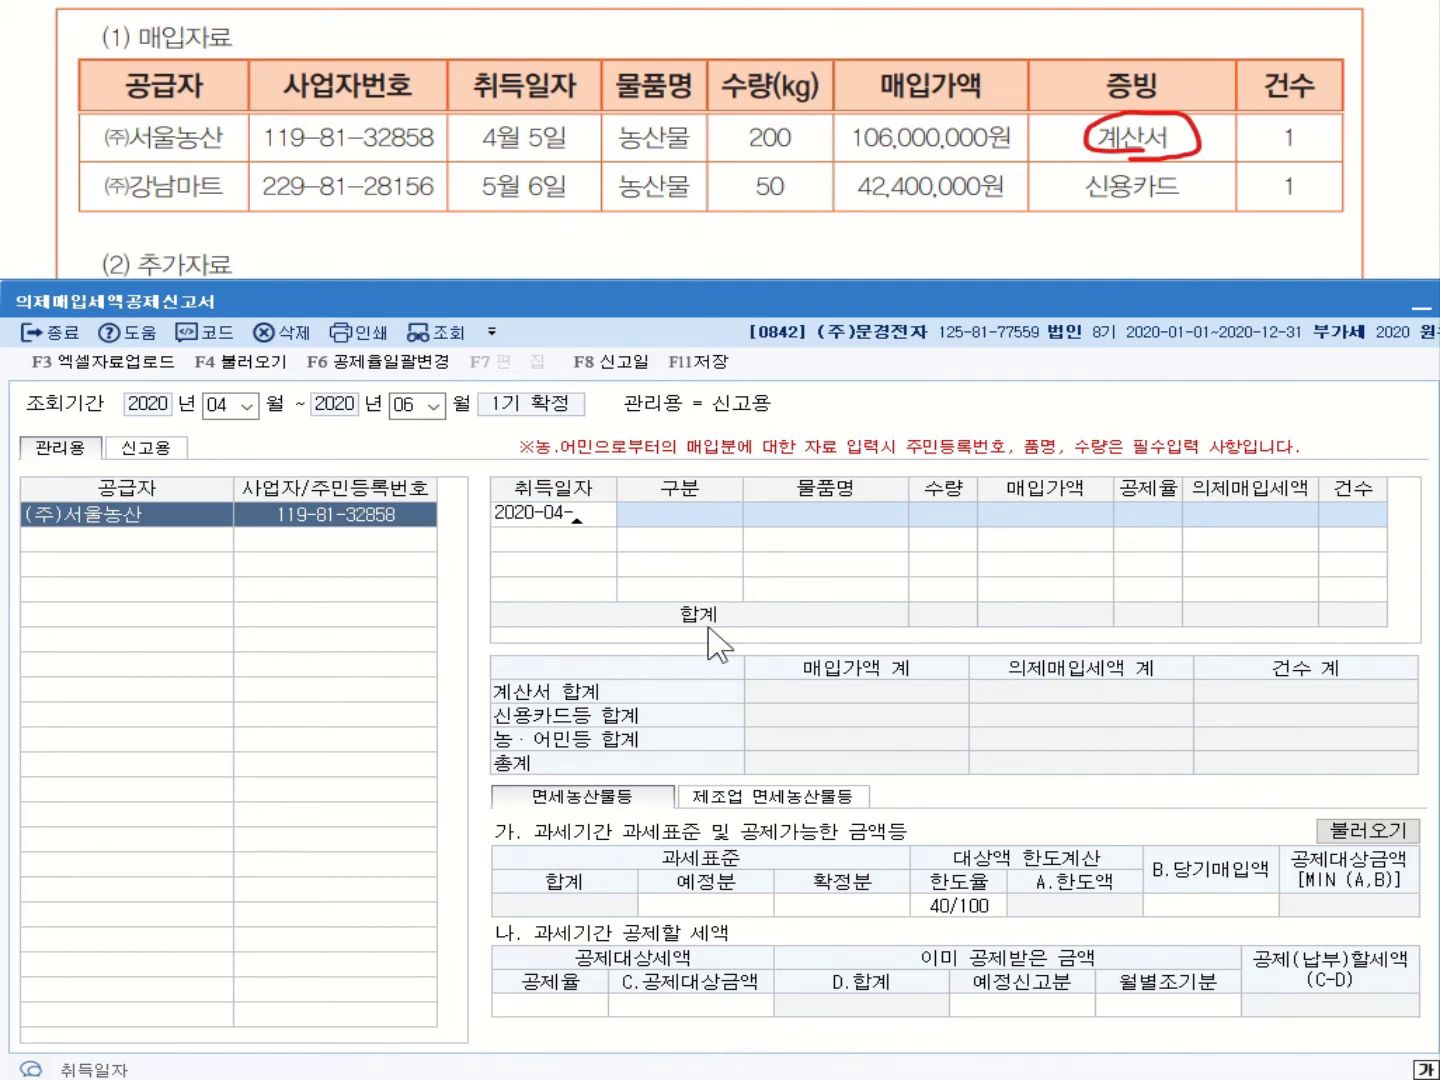
{"action": "key", "text": "BackSpace"}
{"action": "key", "text": "BackSpace"}
{"action": "key", "text": "BackSpace"}
{"action": "key", "text": "BackSpace"}
{"action": "type", "text": "0405"}
{"action": "key", "text": "Return"}
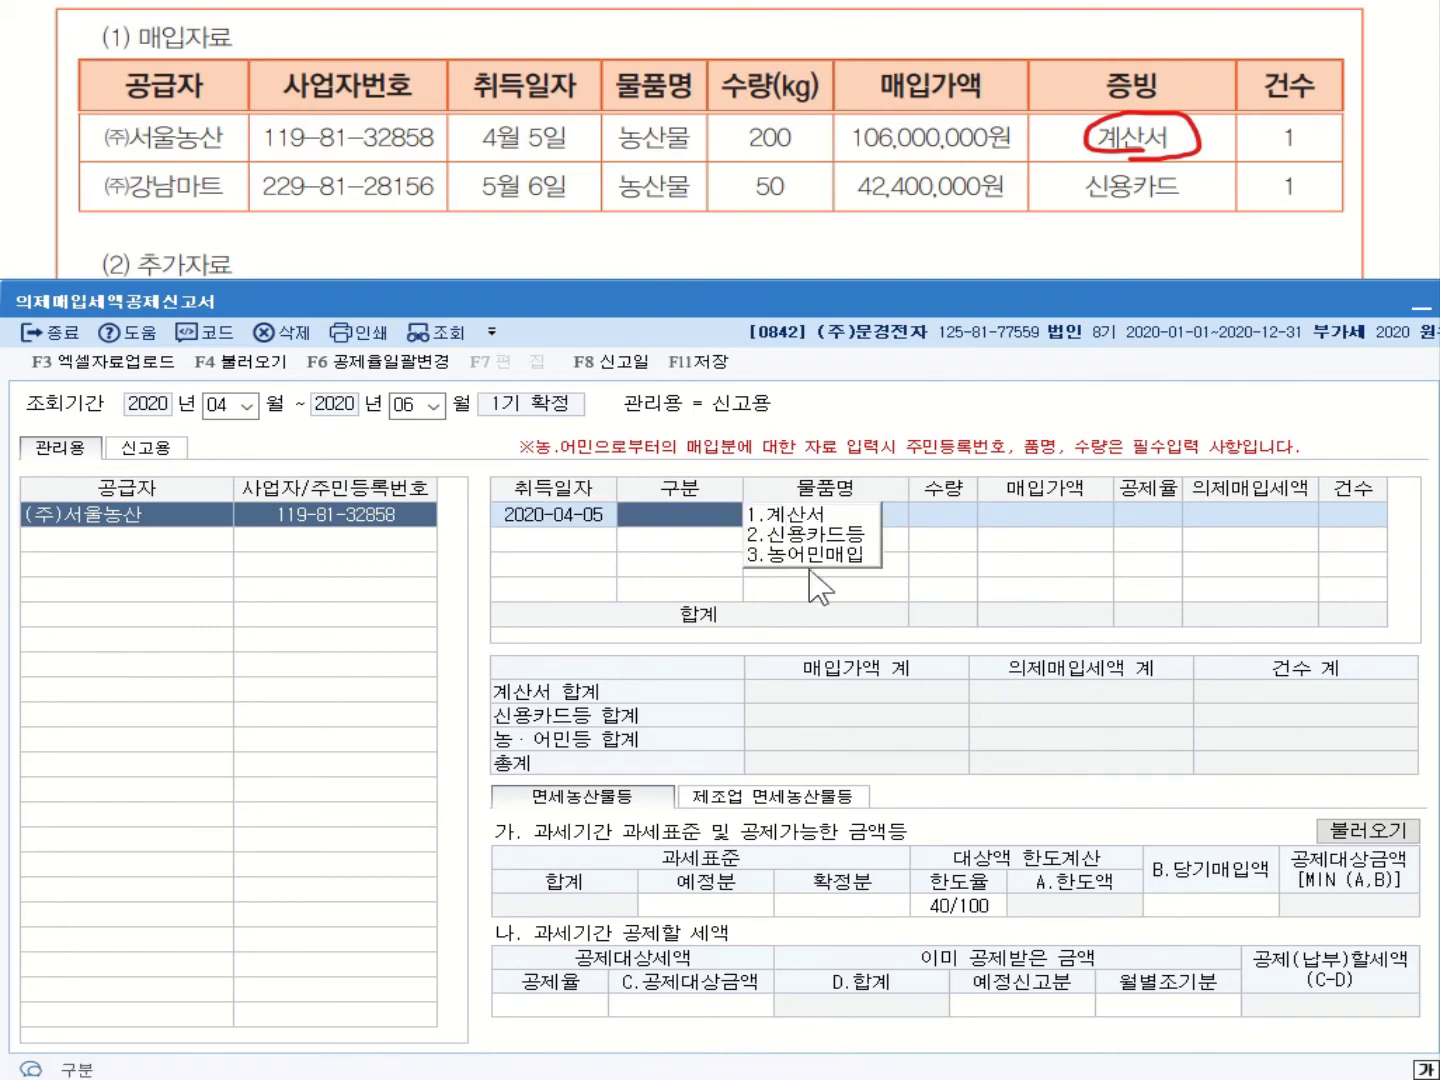
{"action": "left_click", "coordinate": [842, 516]}
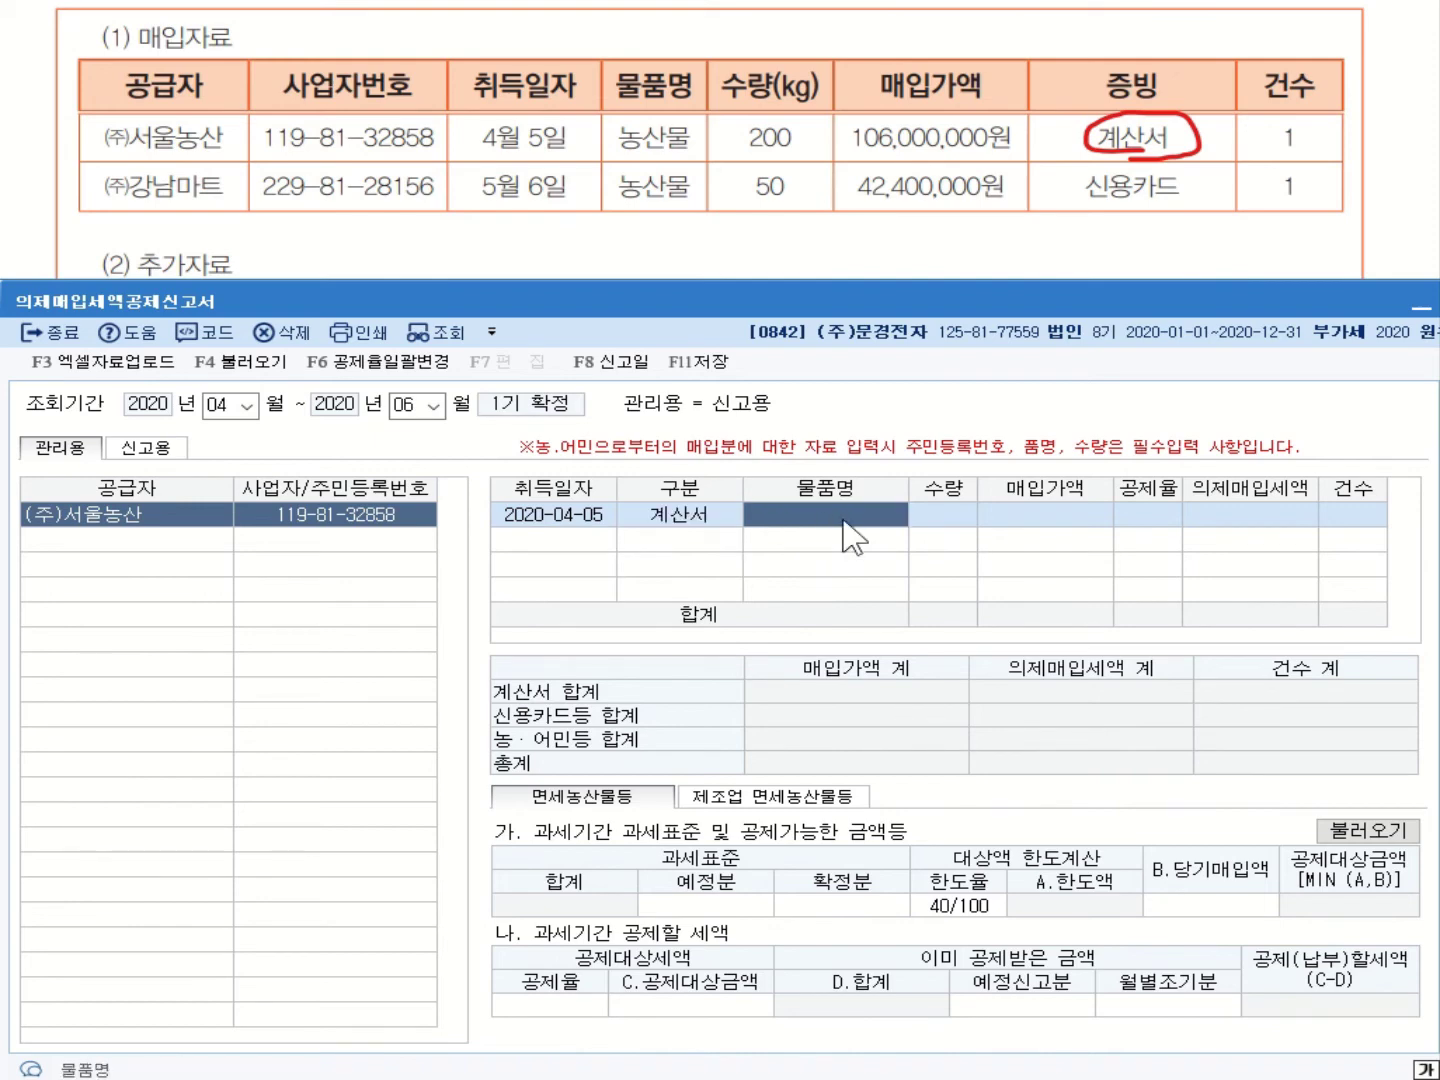
Complete (주)서울농산's purchase row with 물품명 농산물, 수량 200, 매입가액 106,000,000 and 공제율 6/106.
{"action": "left_click", "coordinate": [845, 518]}
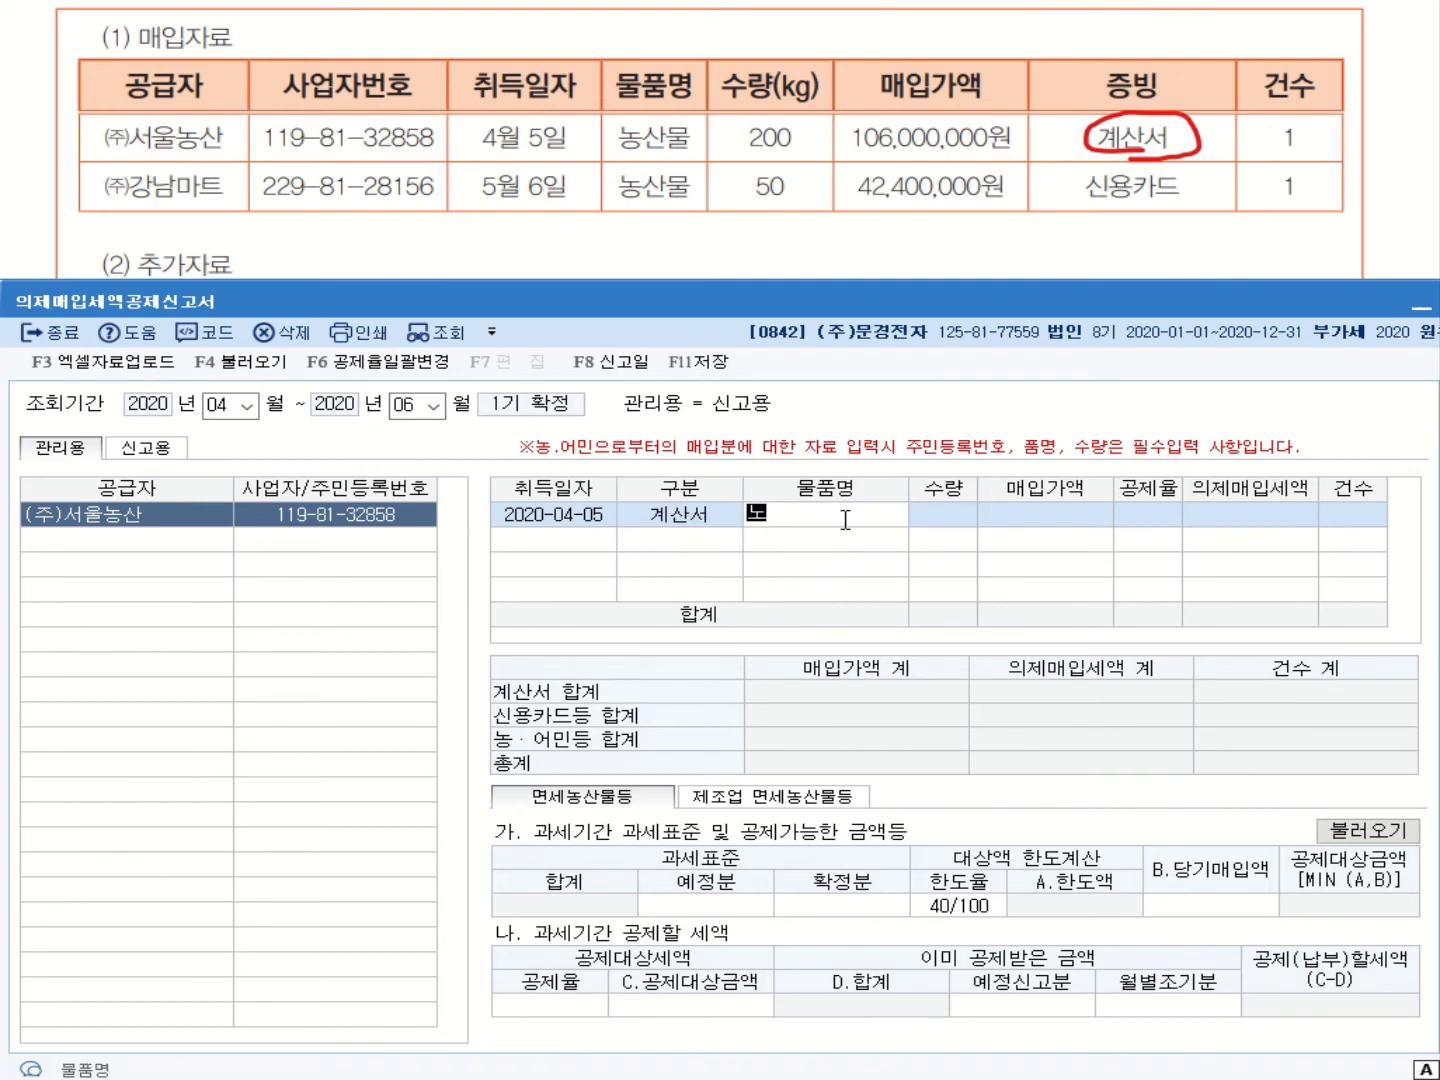
{"action": "type", "text": "농ㅅㄴ"}
{"action": "key", "text": "Return"}
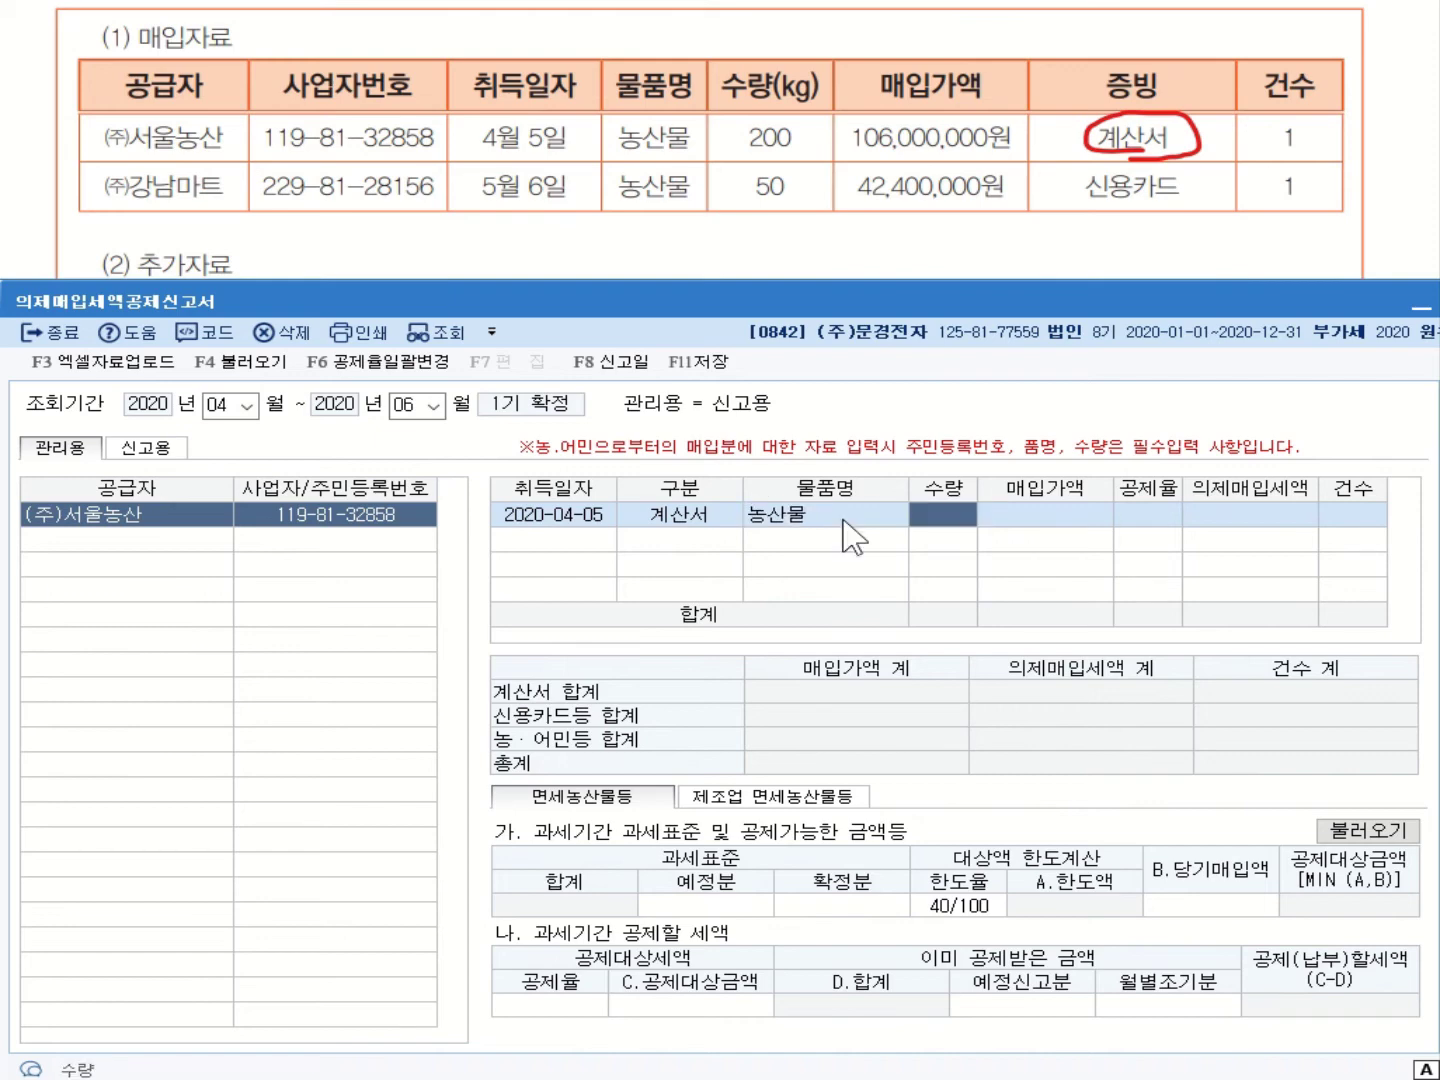
{"action": "type", "text": "200"}
{"action": "key", "text": "Return"}
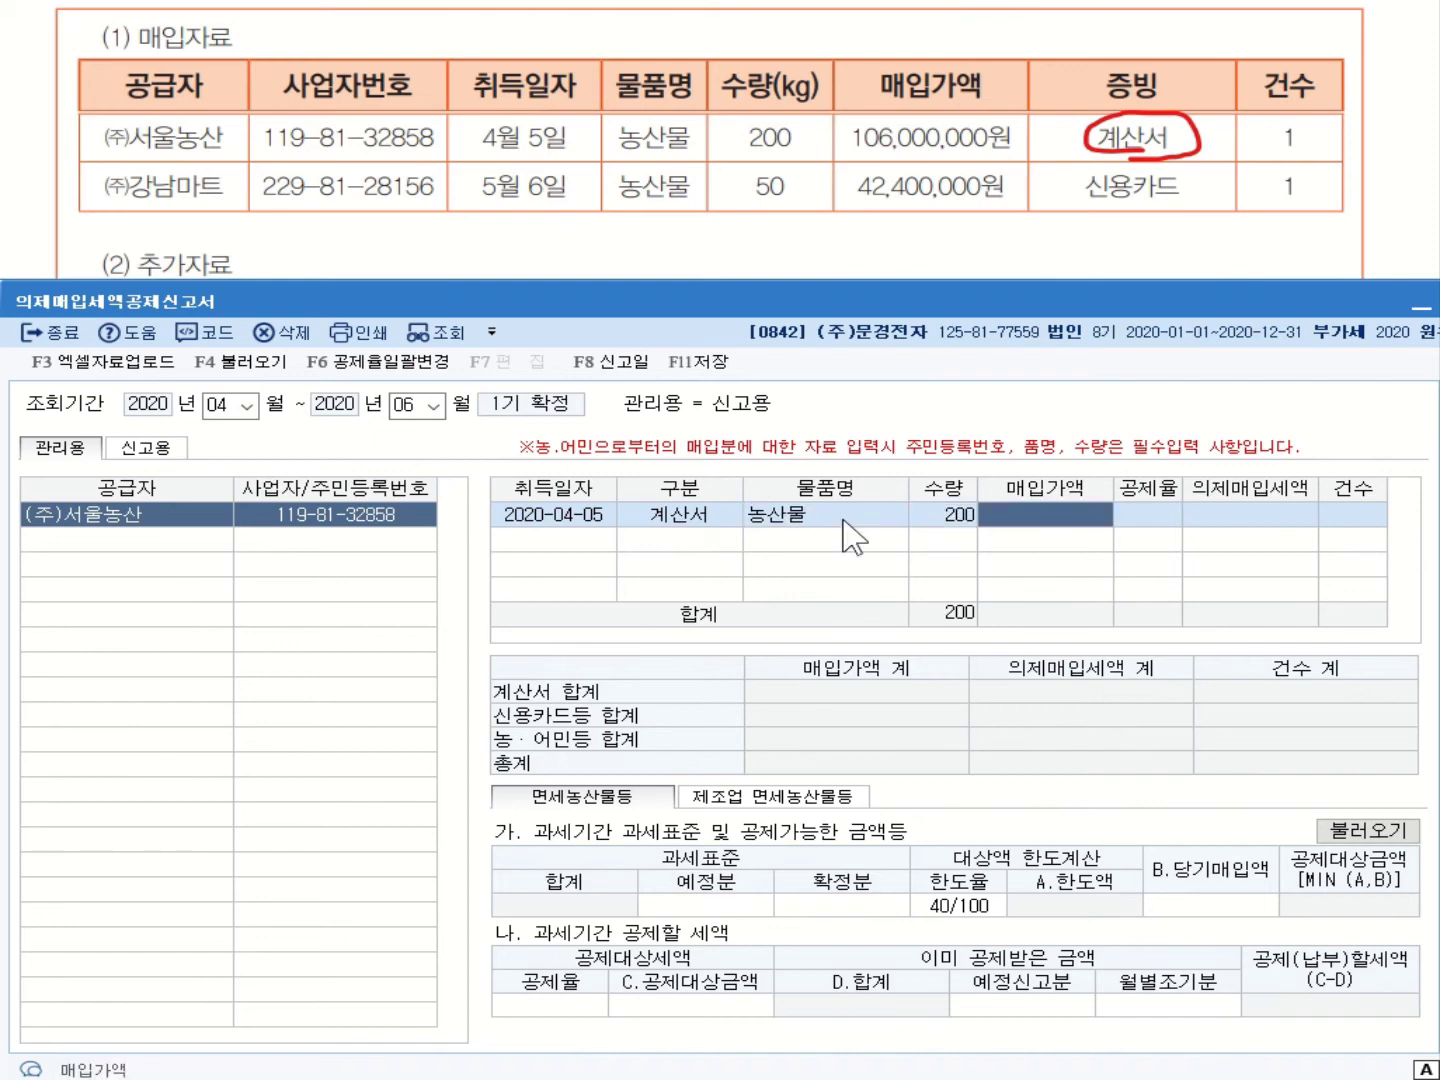
{"action": "type", "text": "1060000,000"}
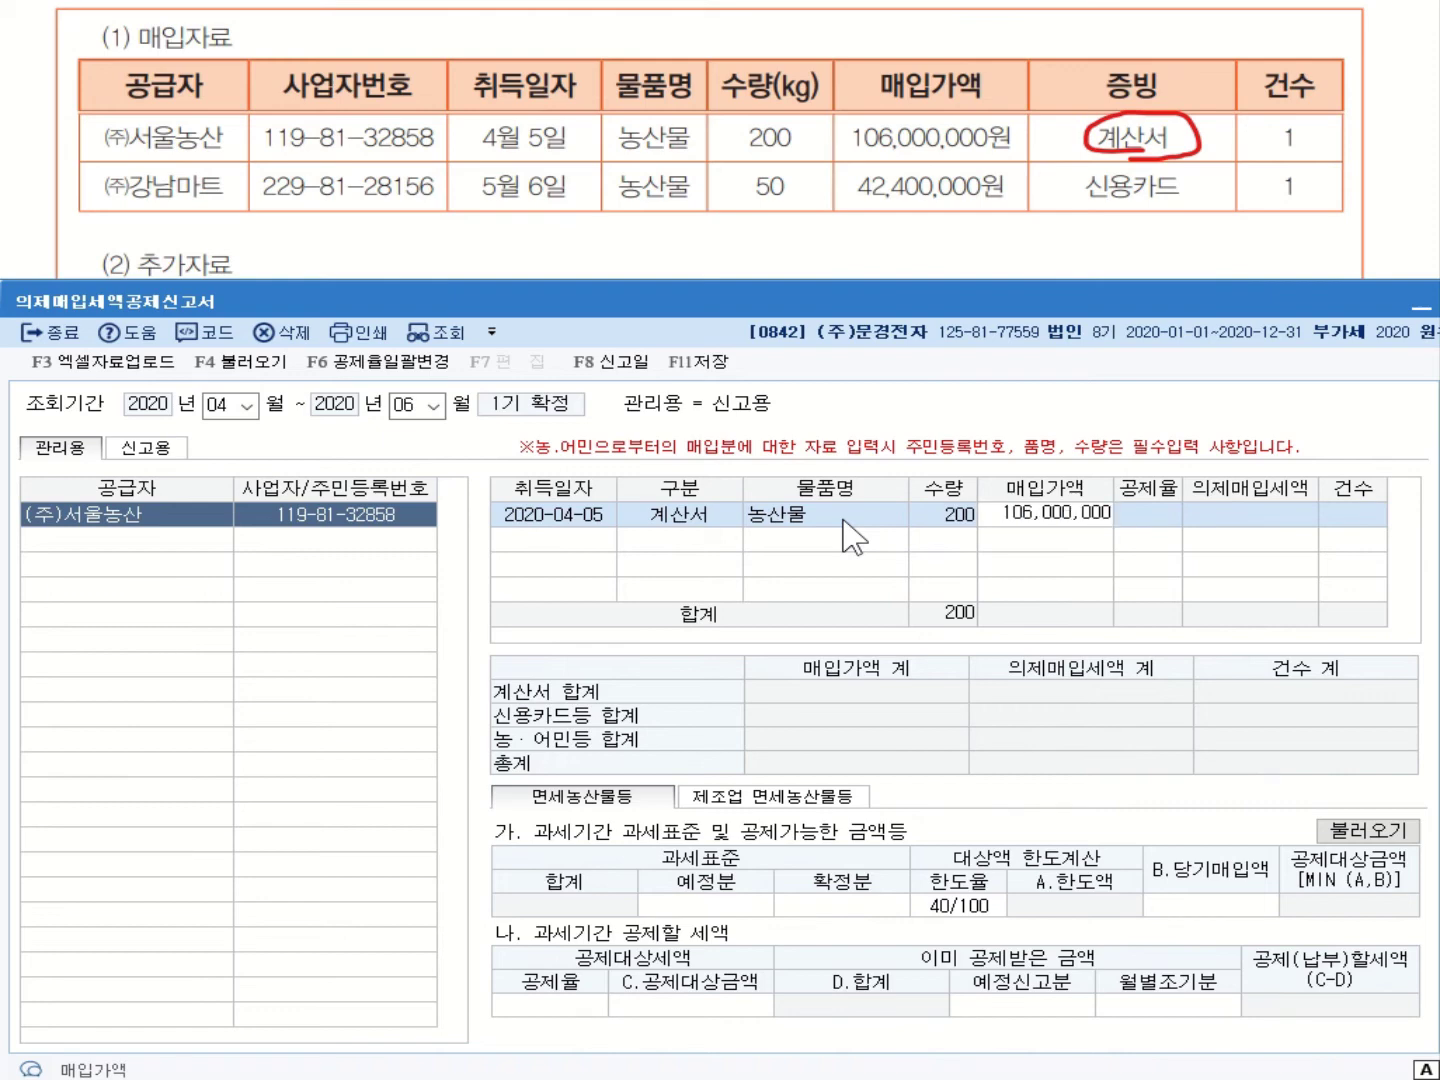
{"action": "key", "text": "Return"}
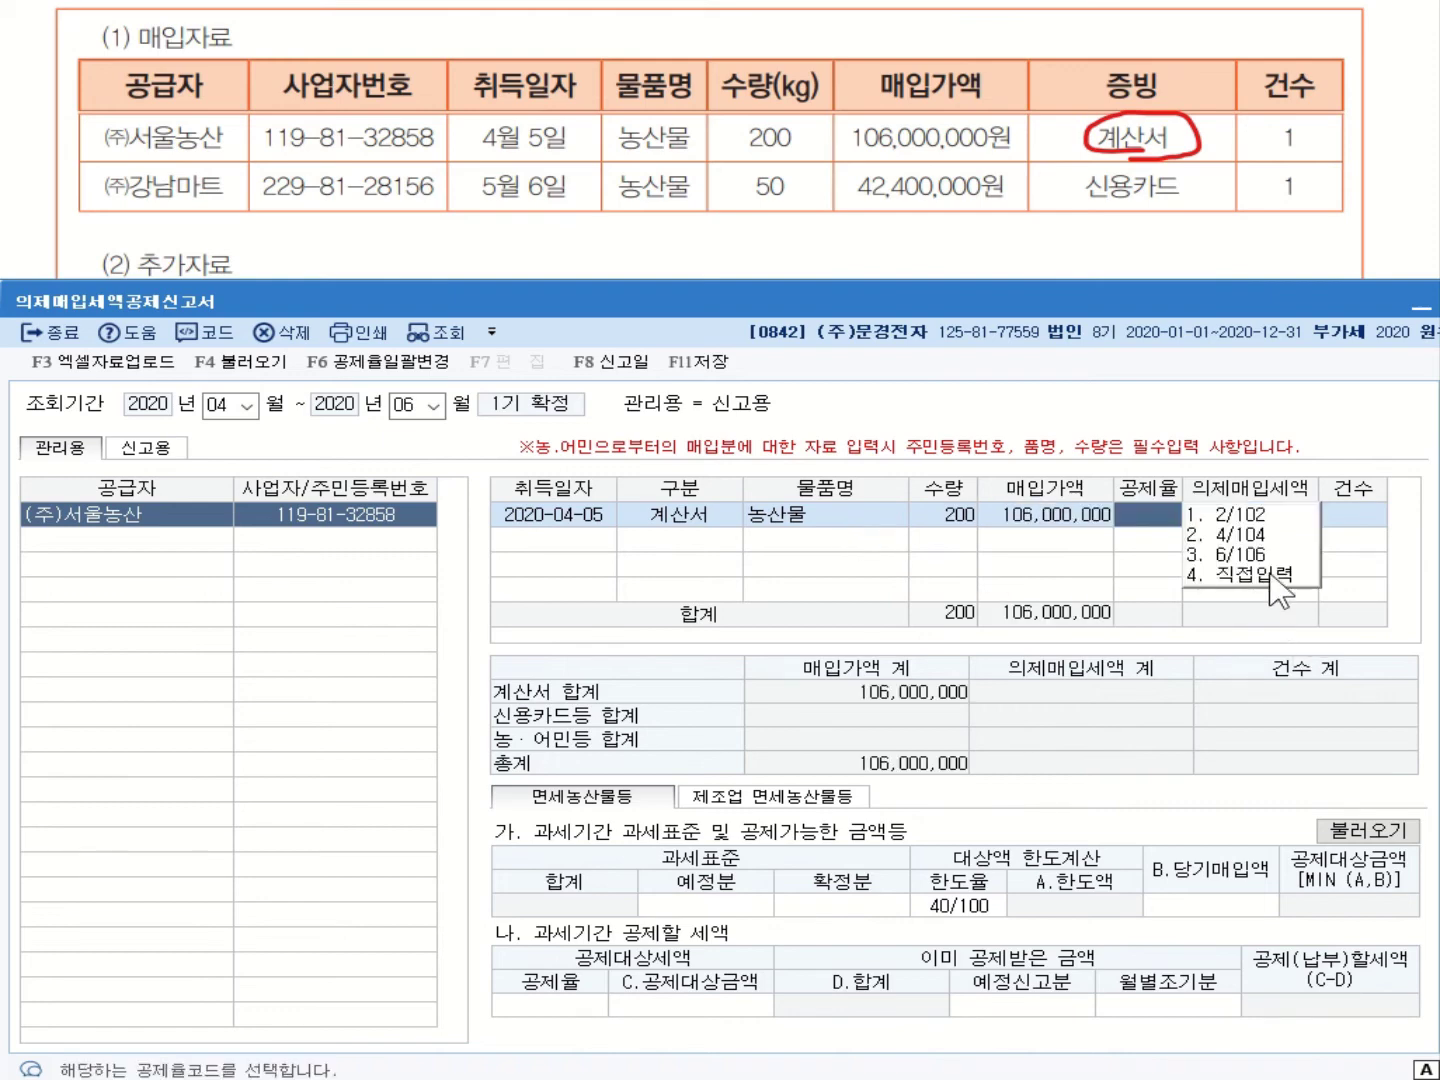
{"action": "left_click", "coordinate": [1247, 555]}
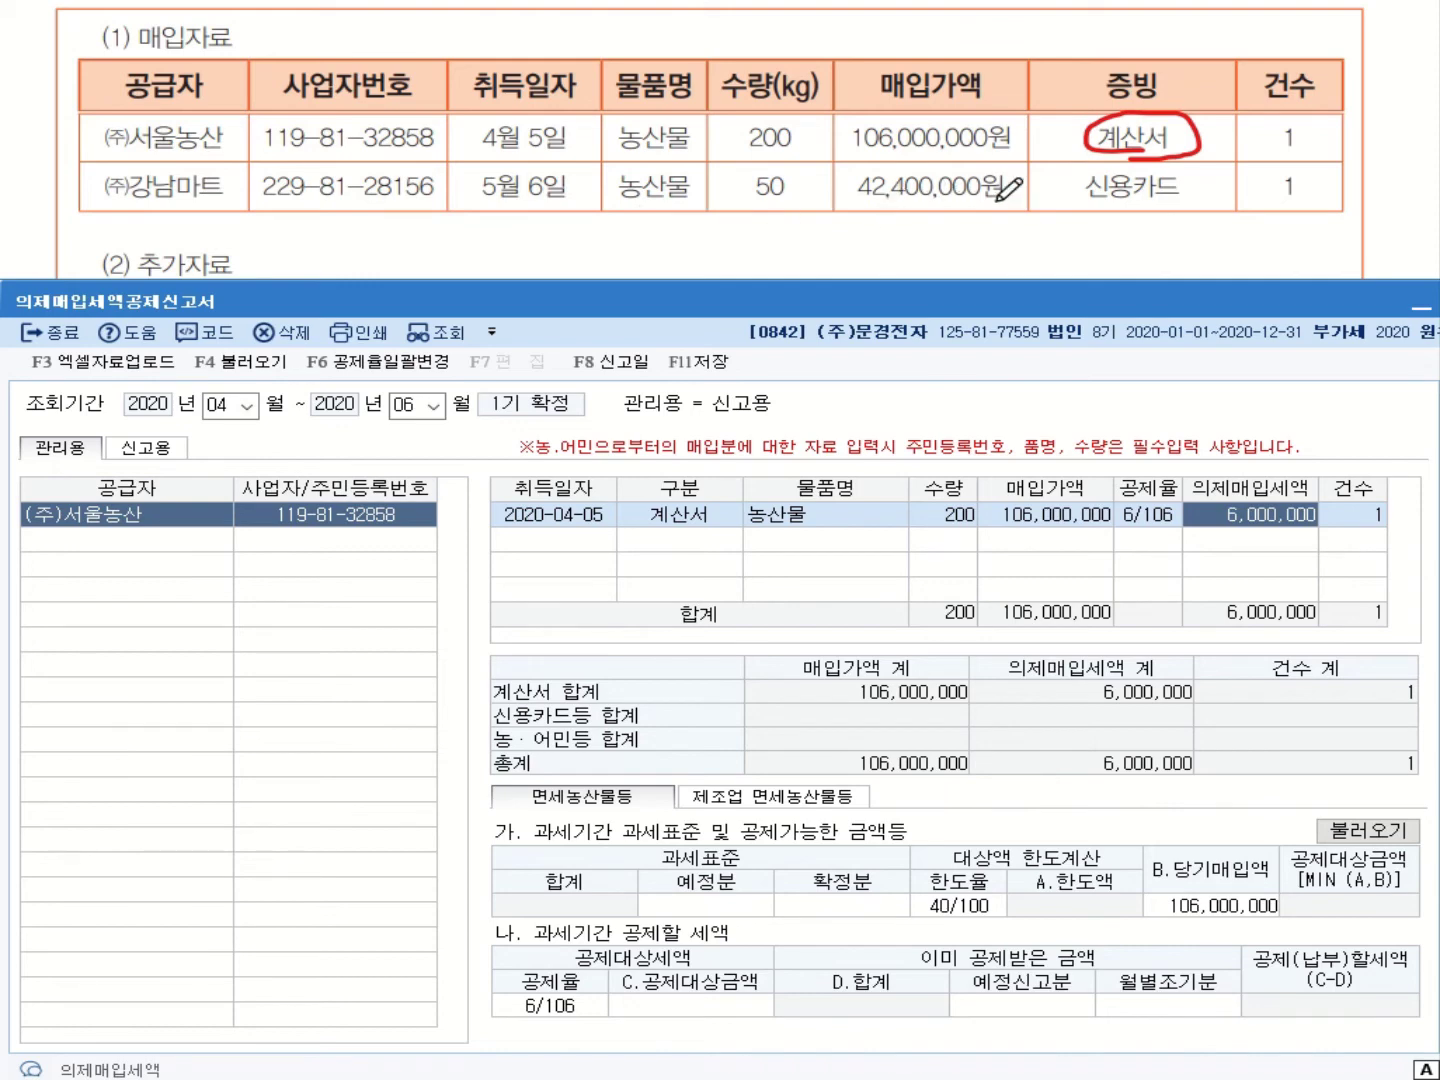
Mark the second purchase's 신용카드 evidence in the 매입자료 table and add (주)강남마트 as the second 공급자.
{"action": "mouse_move", "coordinate": [1082, 208]}
{"action": "left_mouse_down"}
{"action": "mouse_move", "coordinate": [1188, 203]}
{"action": "mouse_move", "coordinate": [1155, 168]}
{"action": "mouse_move", "coordinate": [1058, 205]}
{"action": "mouse_move", "coordinate": [1100, 212]}
{"action": "left_mouse_up"}
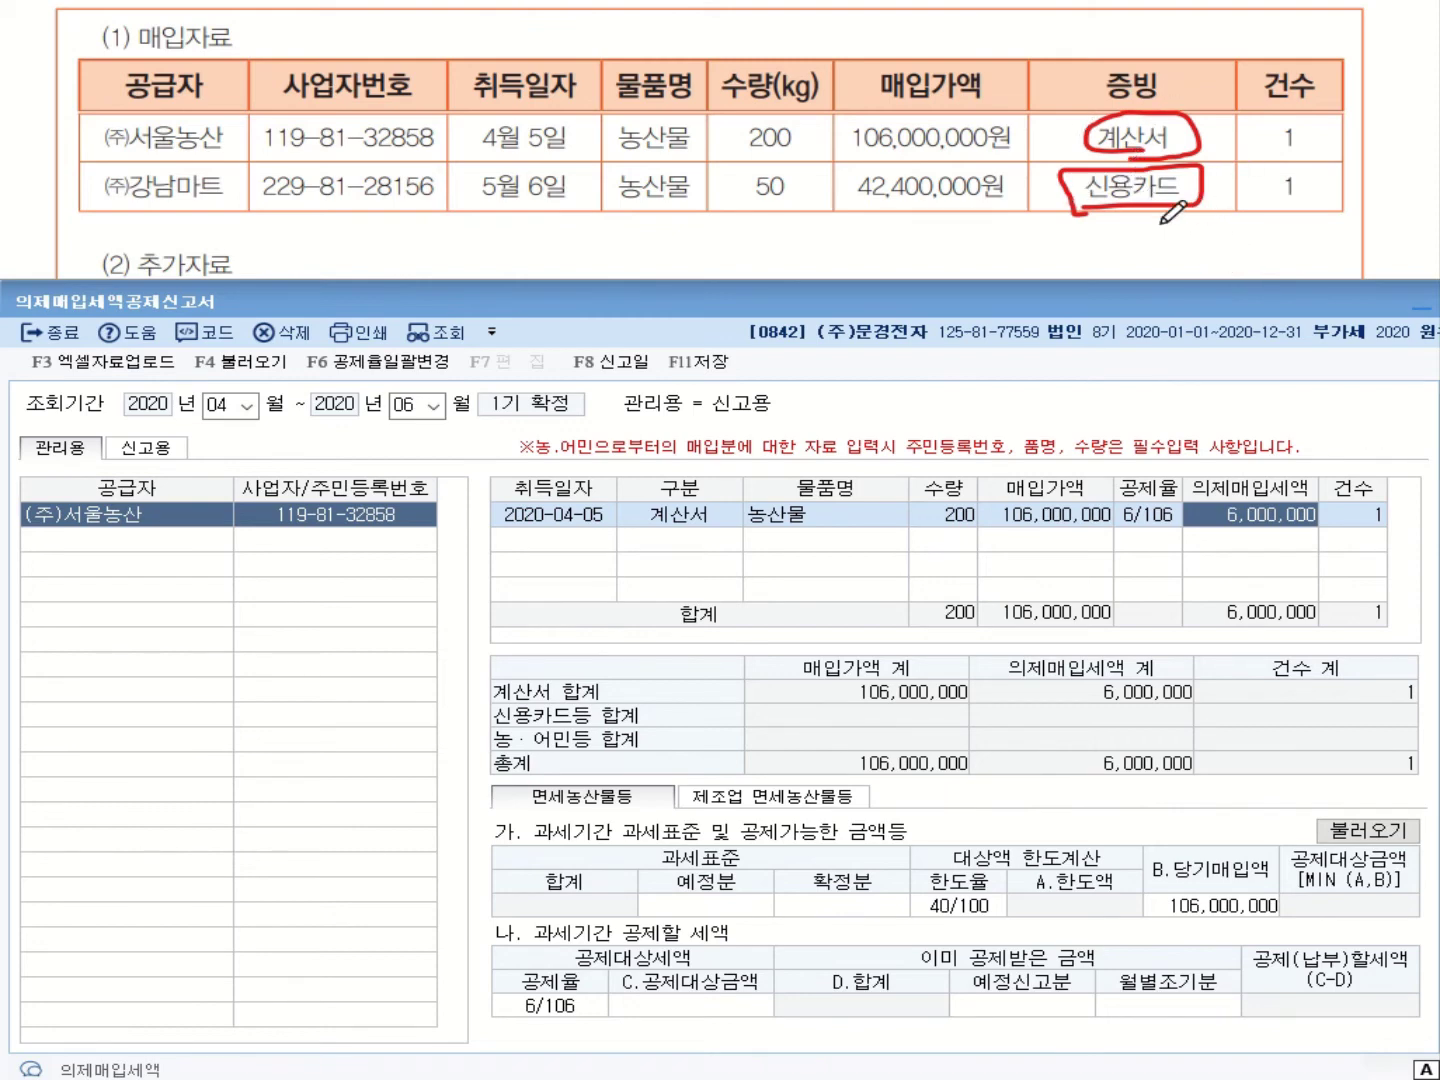
{"action": "left_click", "coordinate": [148, 545]}
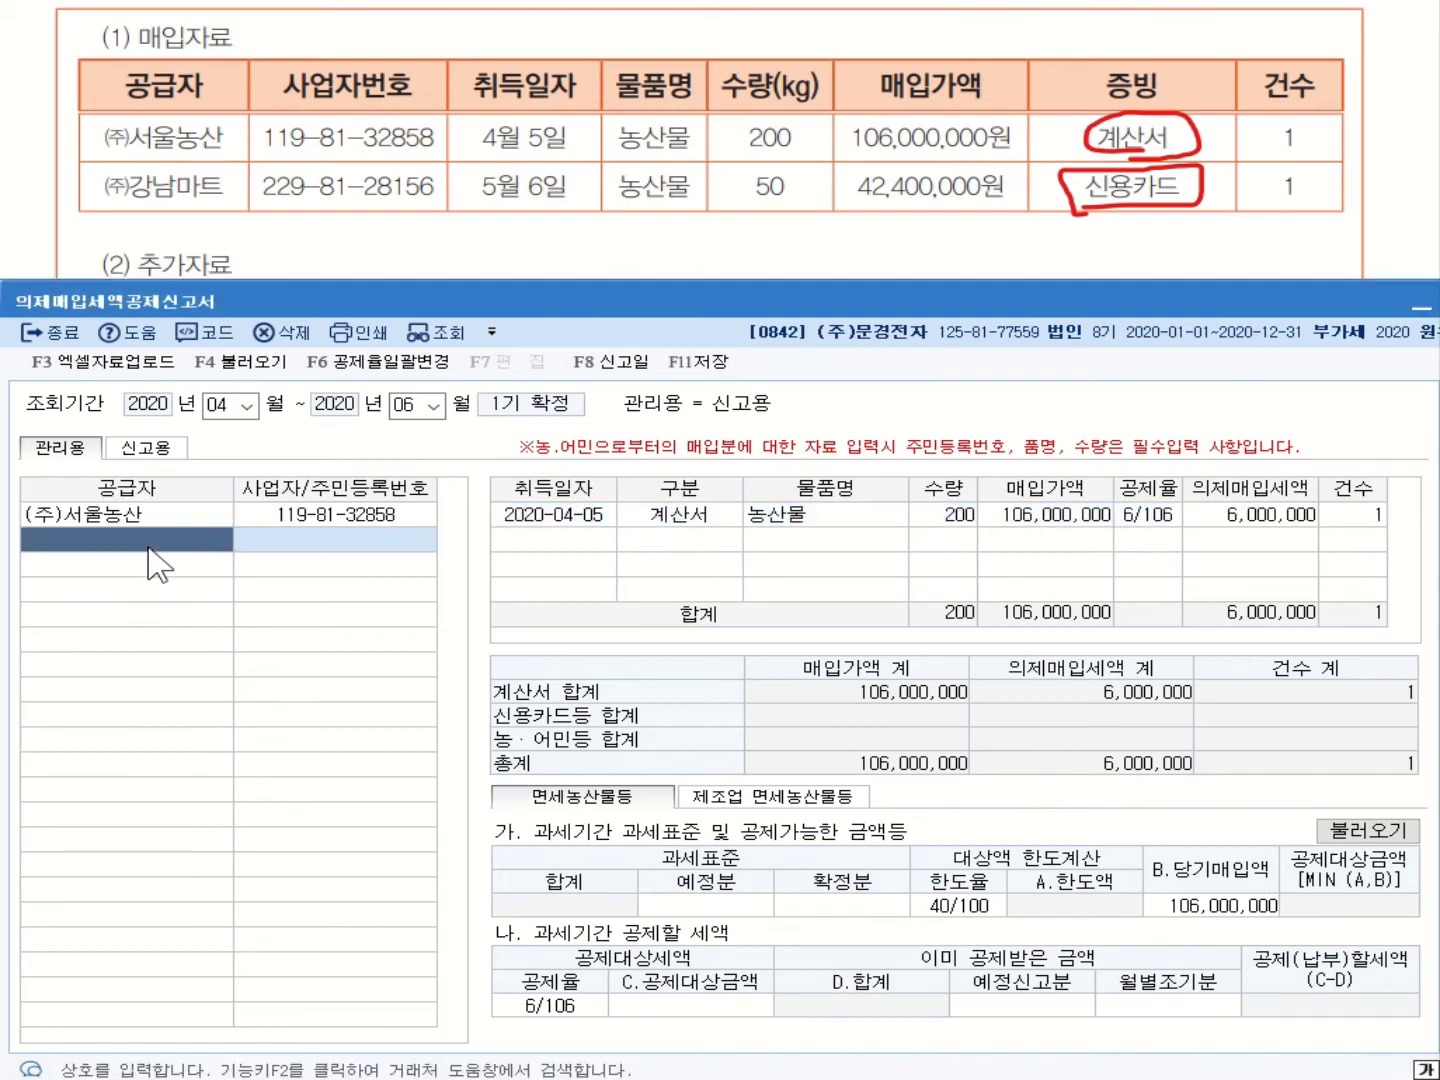
{"action": "key", "text": "F2"}
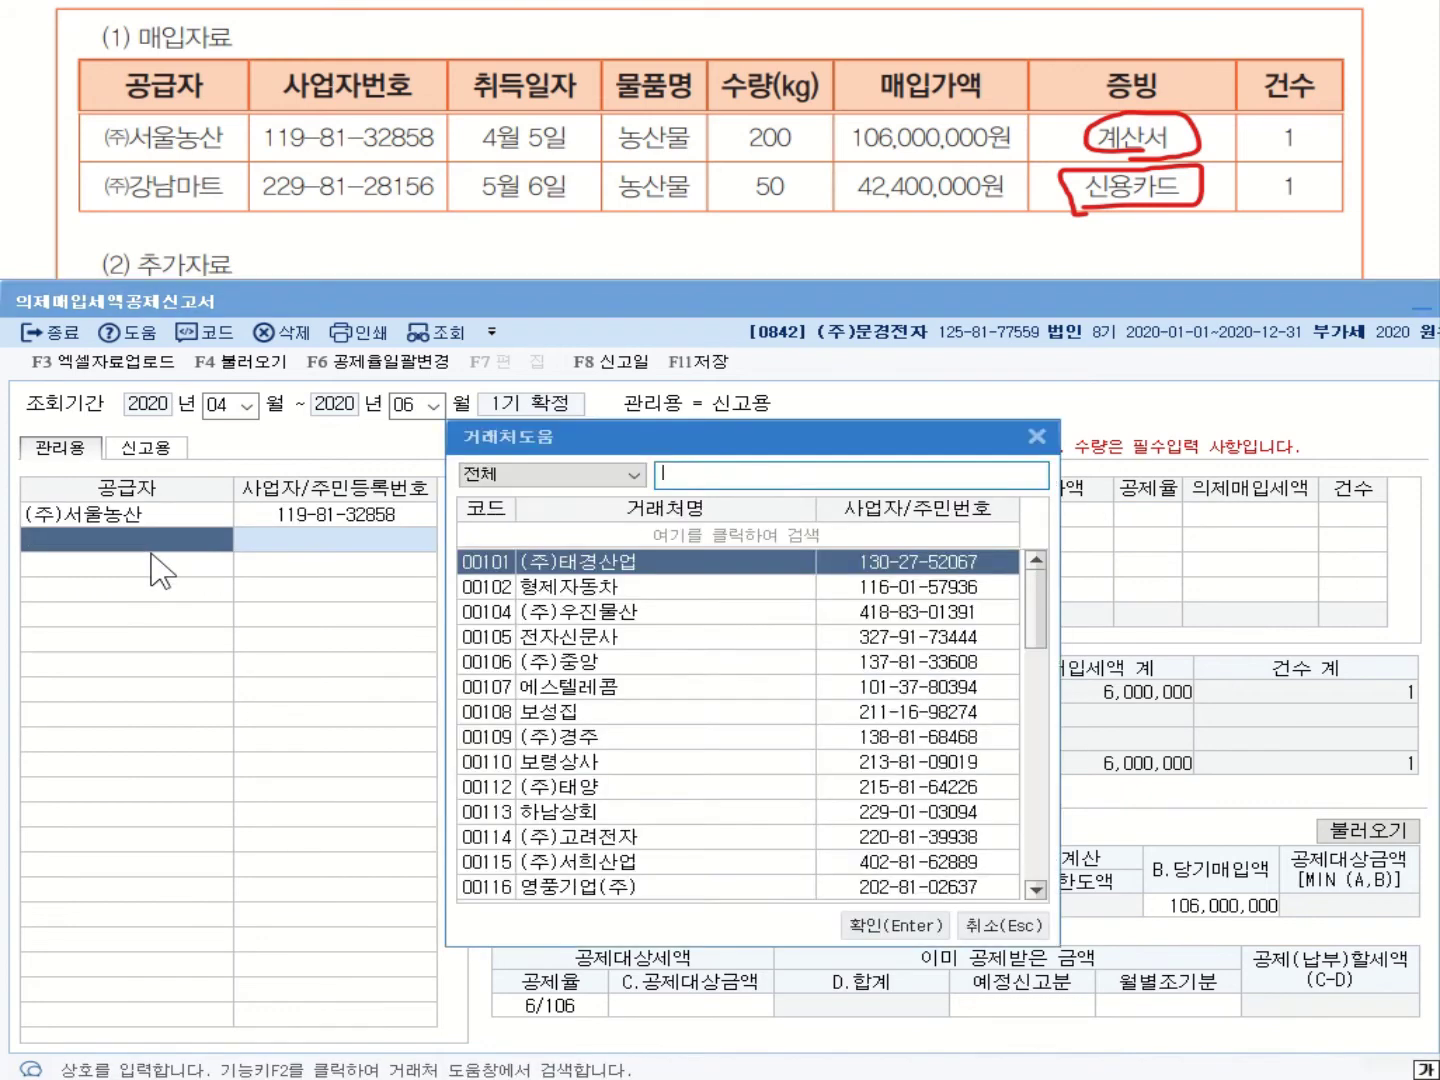
{"action": "type", "text": "ㄱ"}
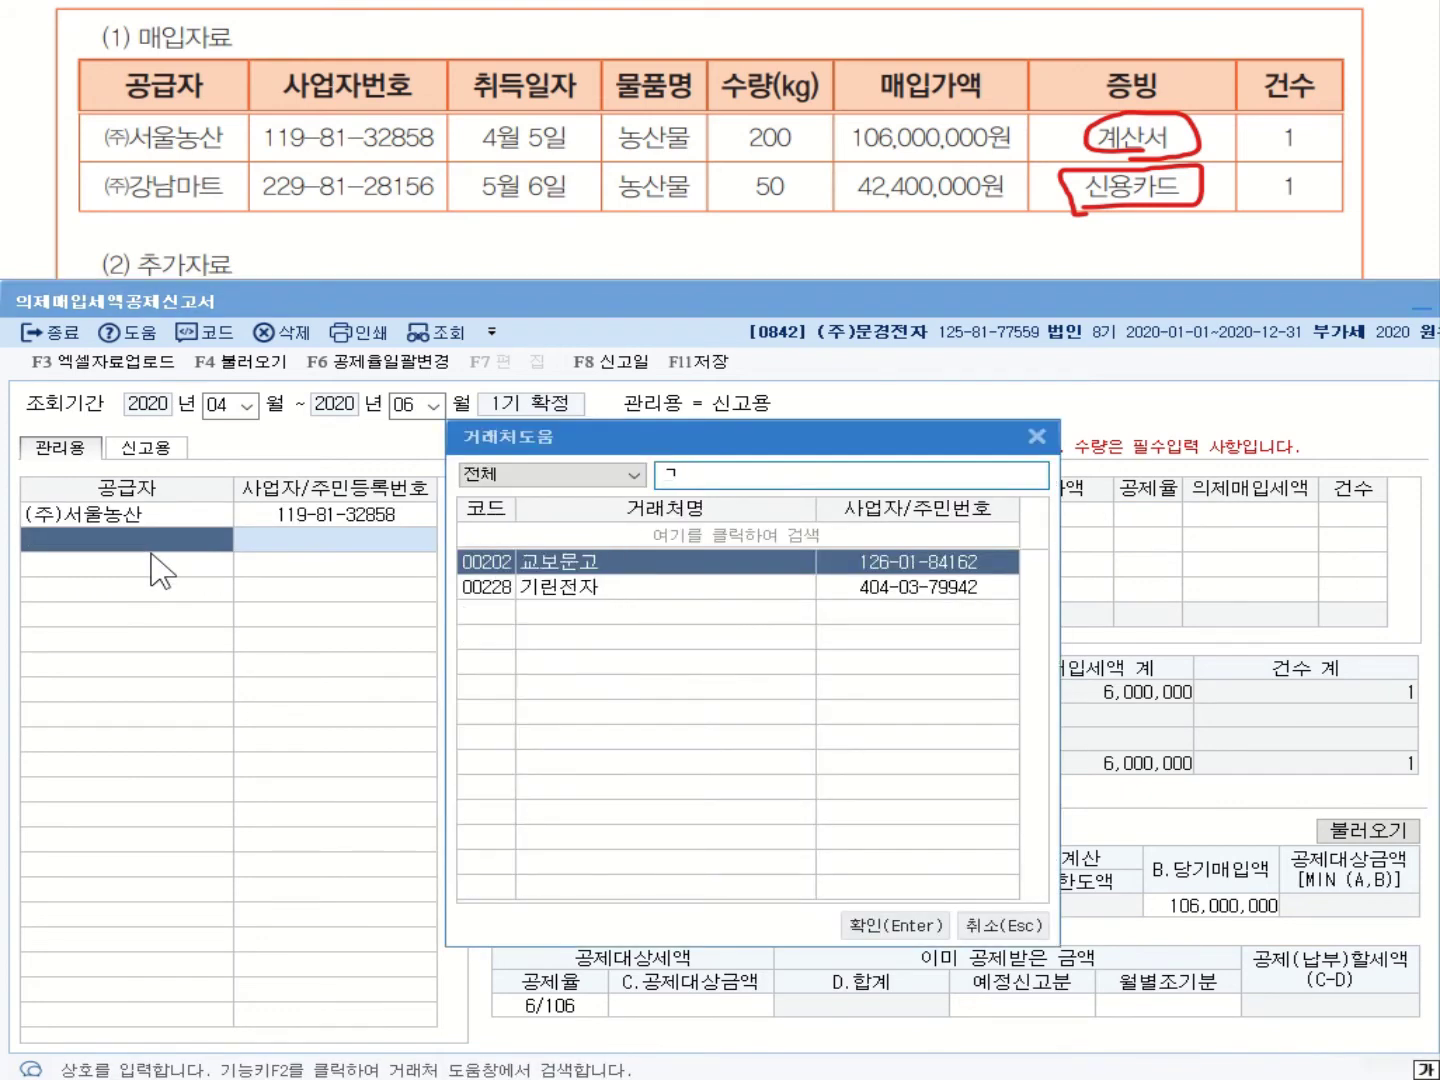
{"action": "type", "text": "ㅏㅇ"}
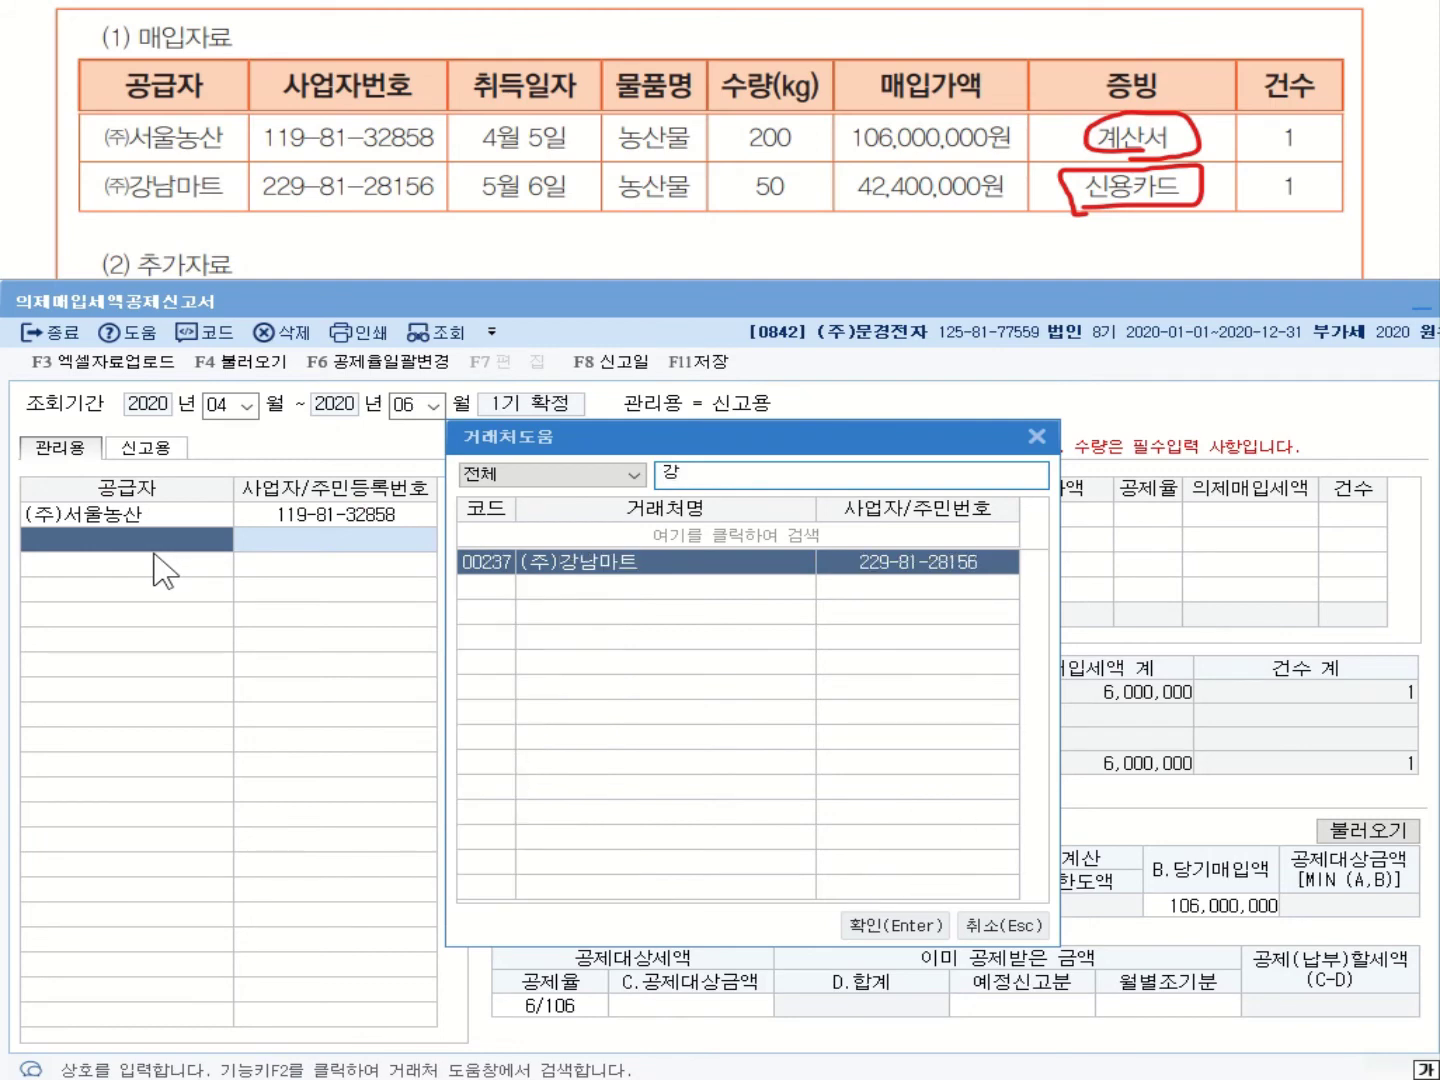
{"action": "double_click", "coordinate": [594, 566]}
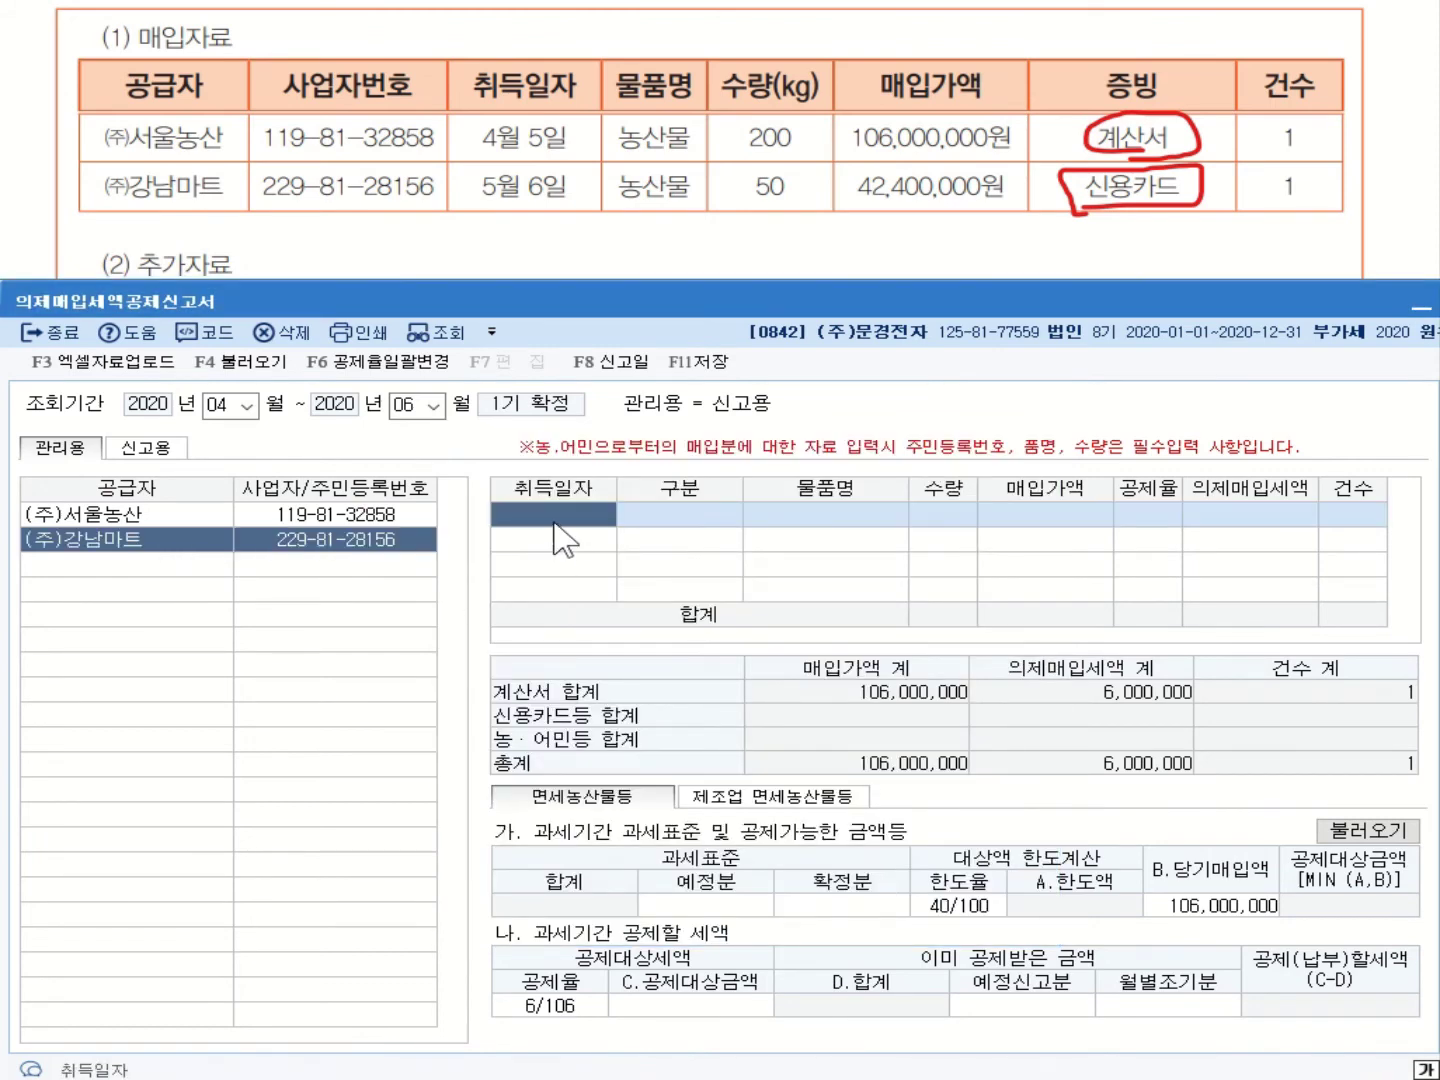
Set (주)강남마트's 취득일자 to 2020-05-06 and its 구분 to 2.신용카드등.
{"action": "type", "text": "2"}
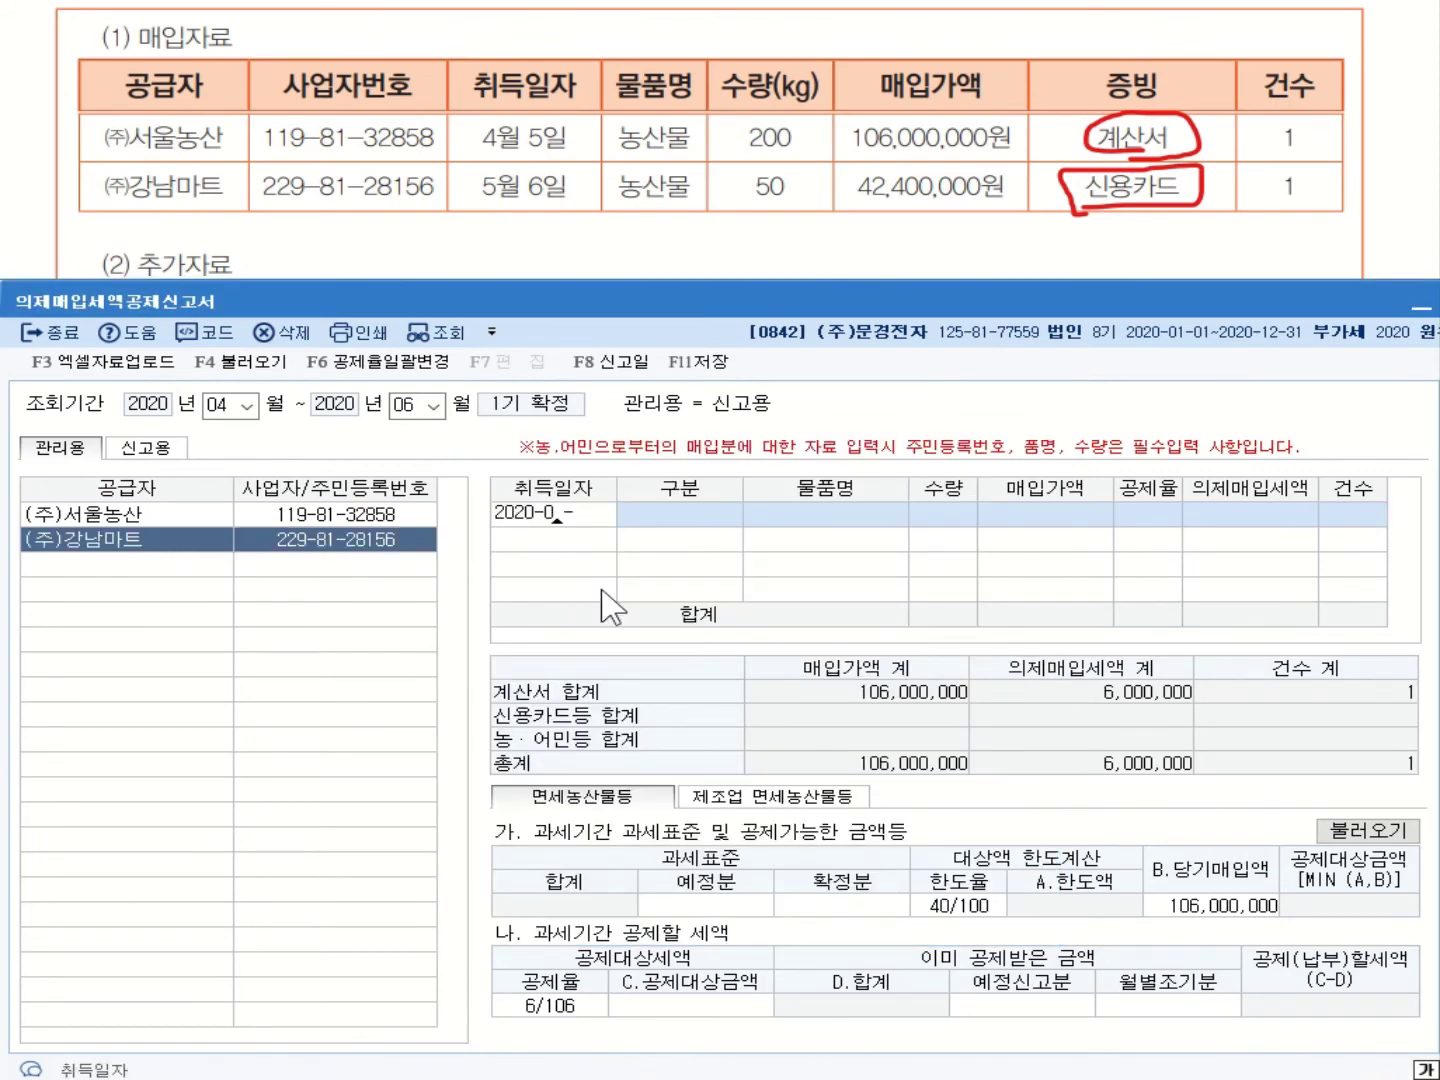
{"action": "type", "text": "020-05-06"}
{"action": "key", "text": "Return"}
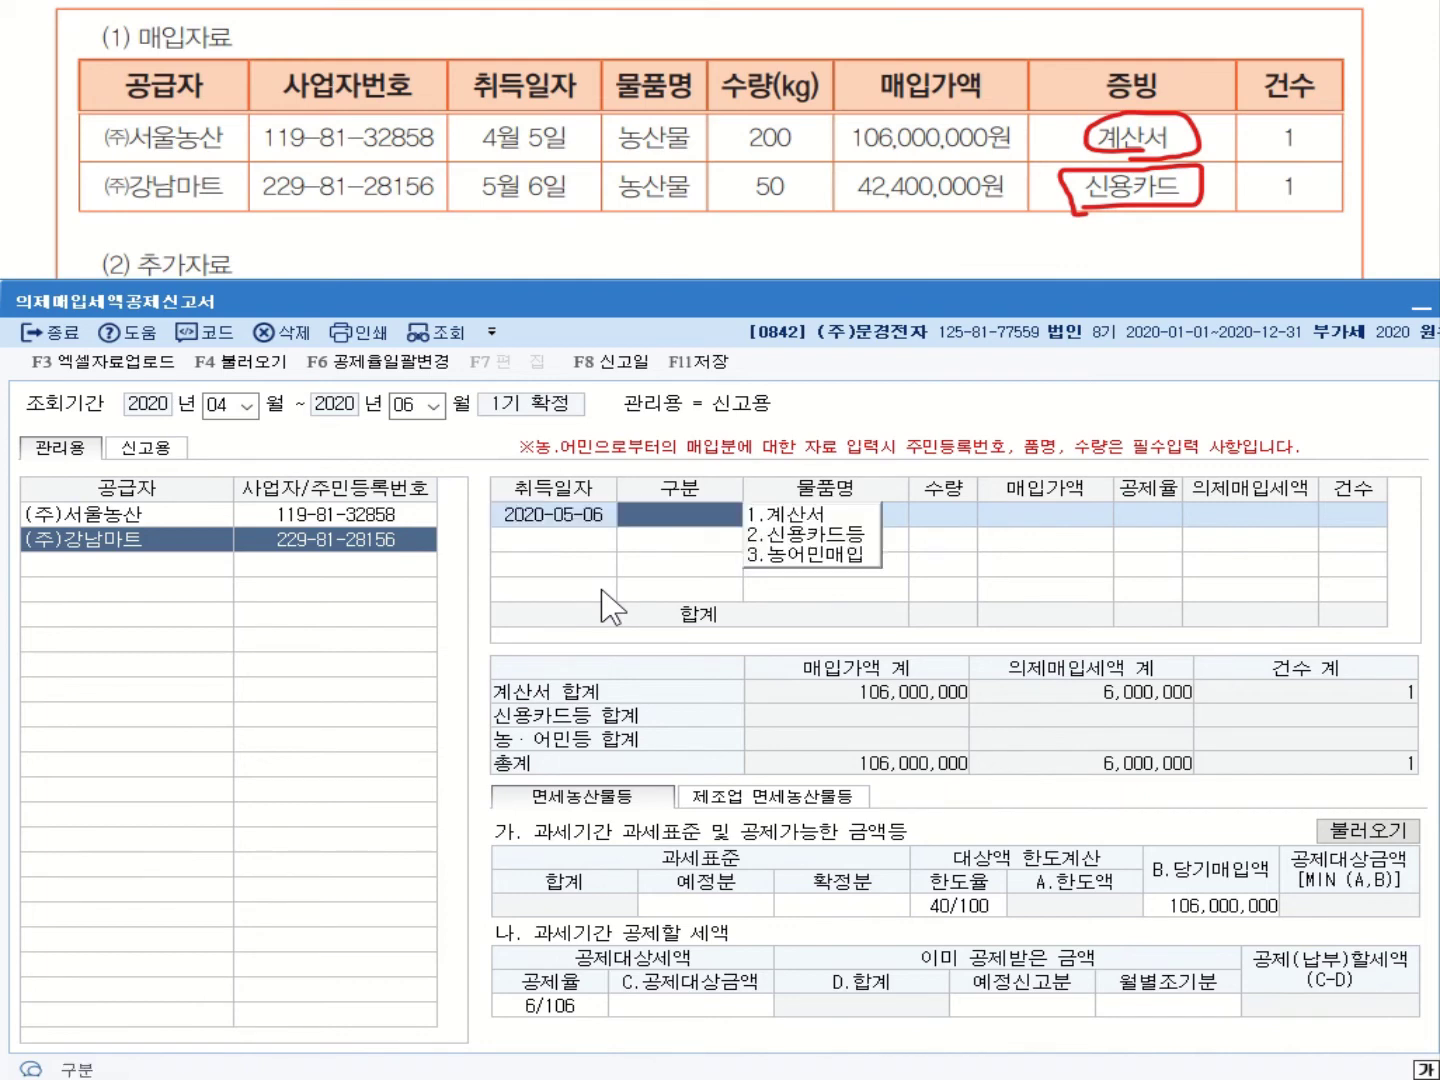
{"action": "left_click", "coordinate": [806, 536]}
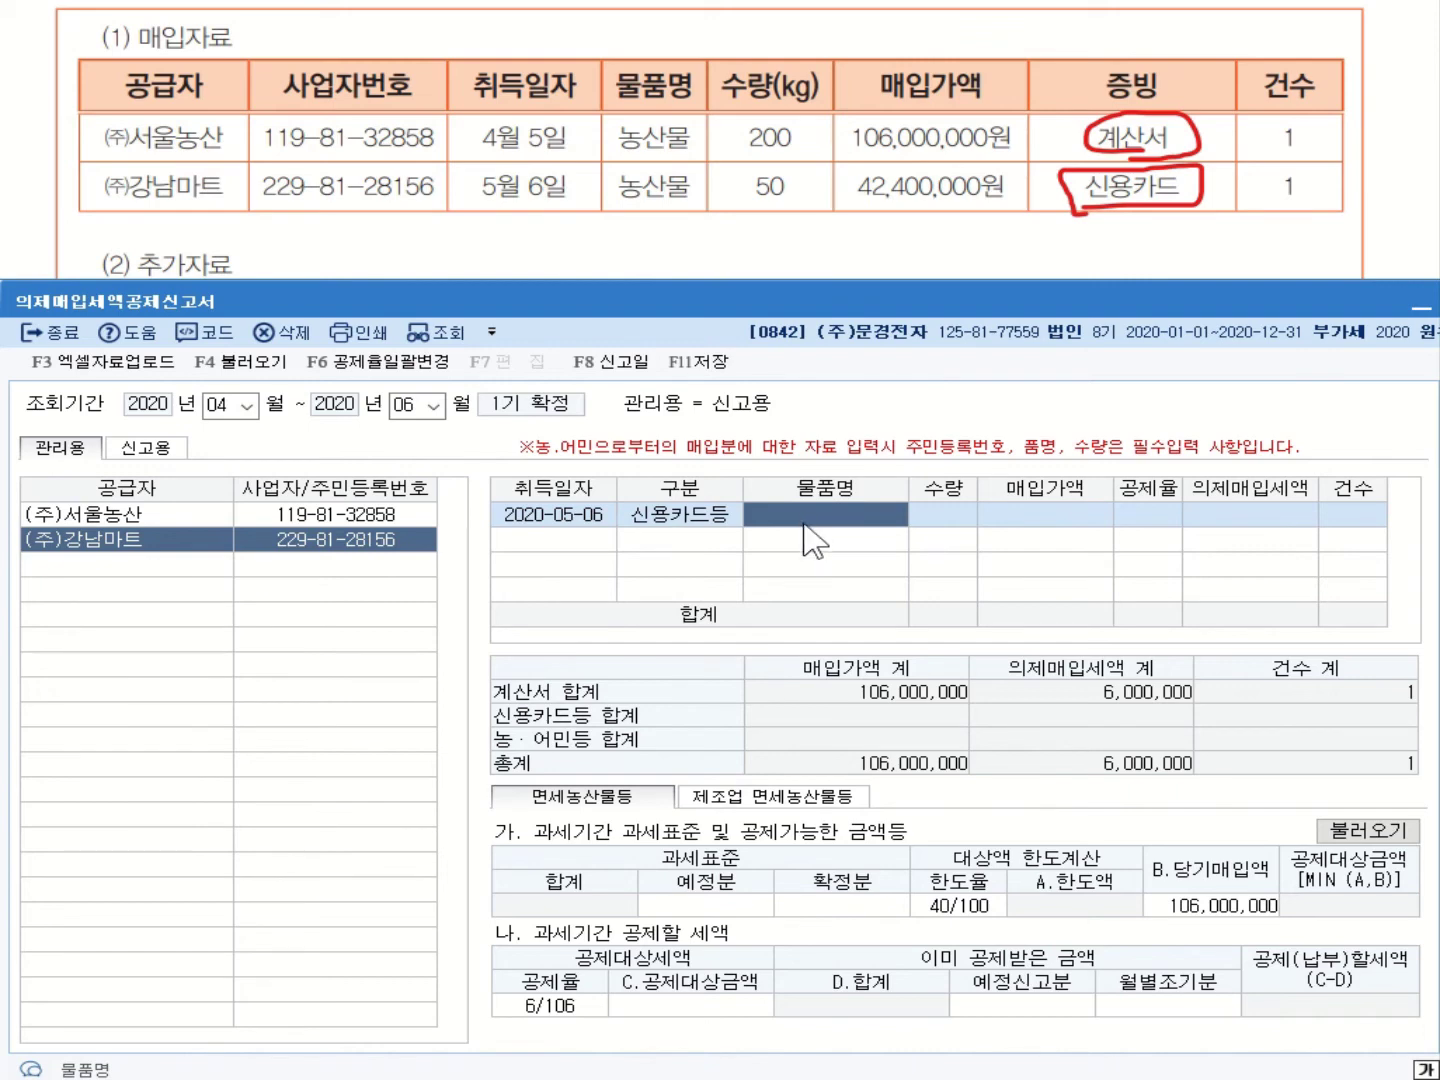
Complete (주)강남마트's purchase row with 물품명 농산물, 수량 50, 매입가액 42,400,000 and 공제율 6/106, and review both suppliers' entries.
{"action": "type", "text": "ㄴ"}
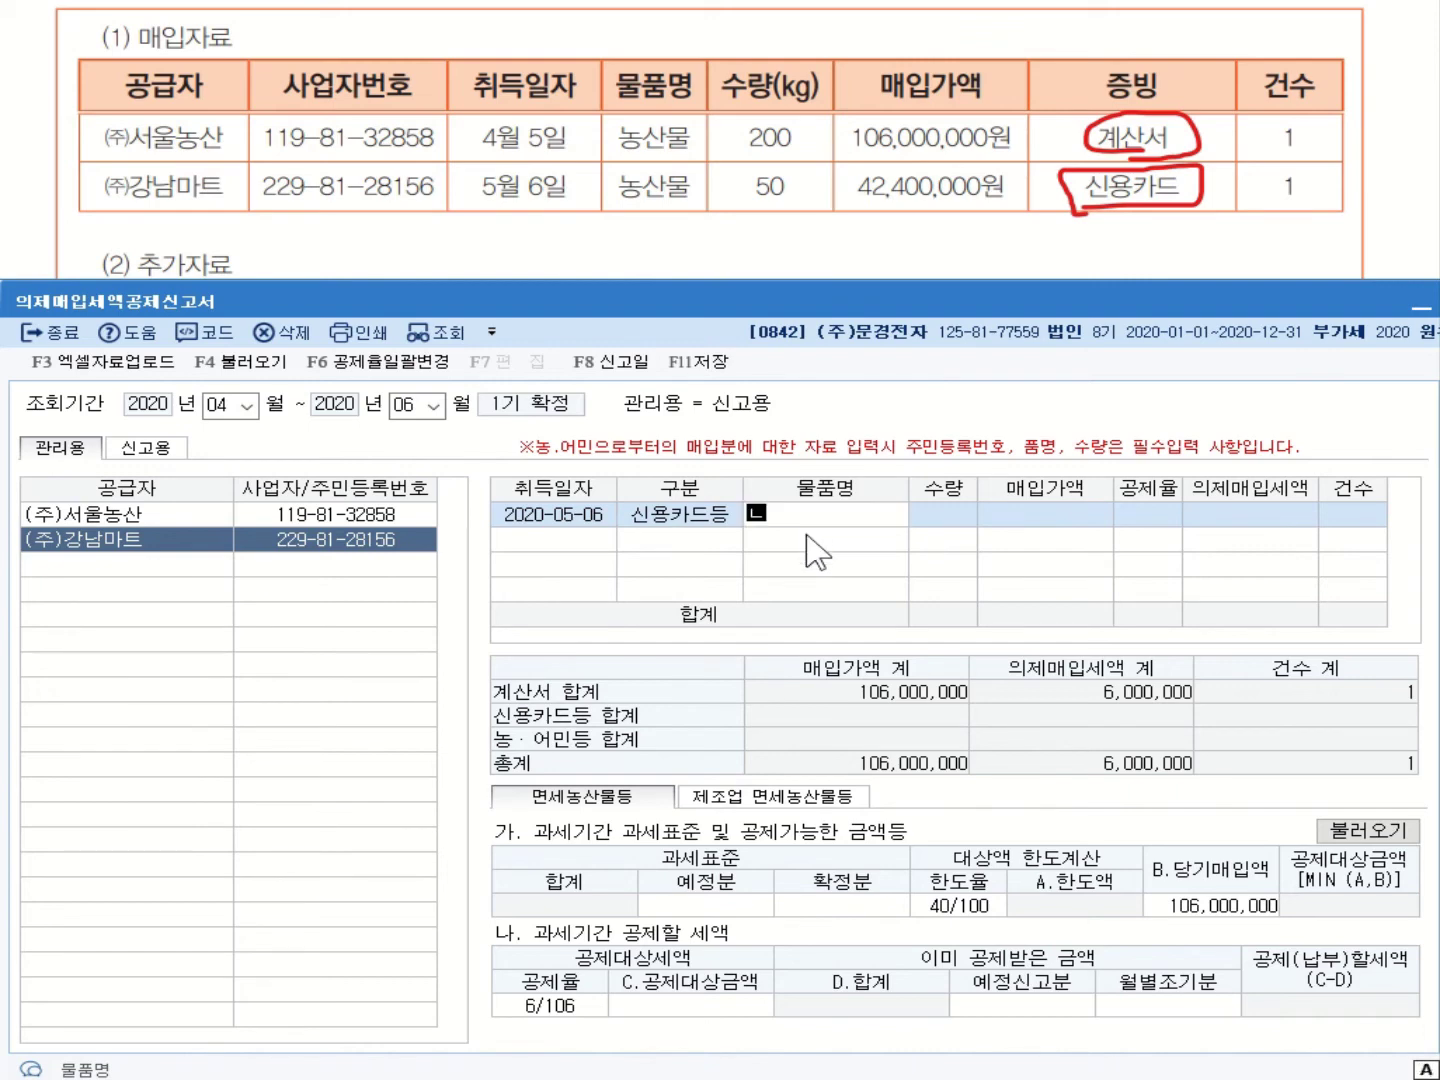
{"action": "type", "text": "ㅗㅇㅅㅏㄴㅁ"}
{"action": "key", "text": "Return"}
{"action": "type", "text": "50"}
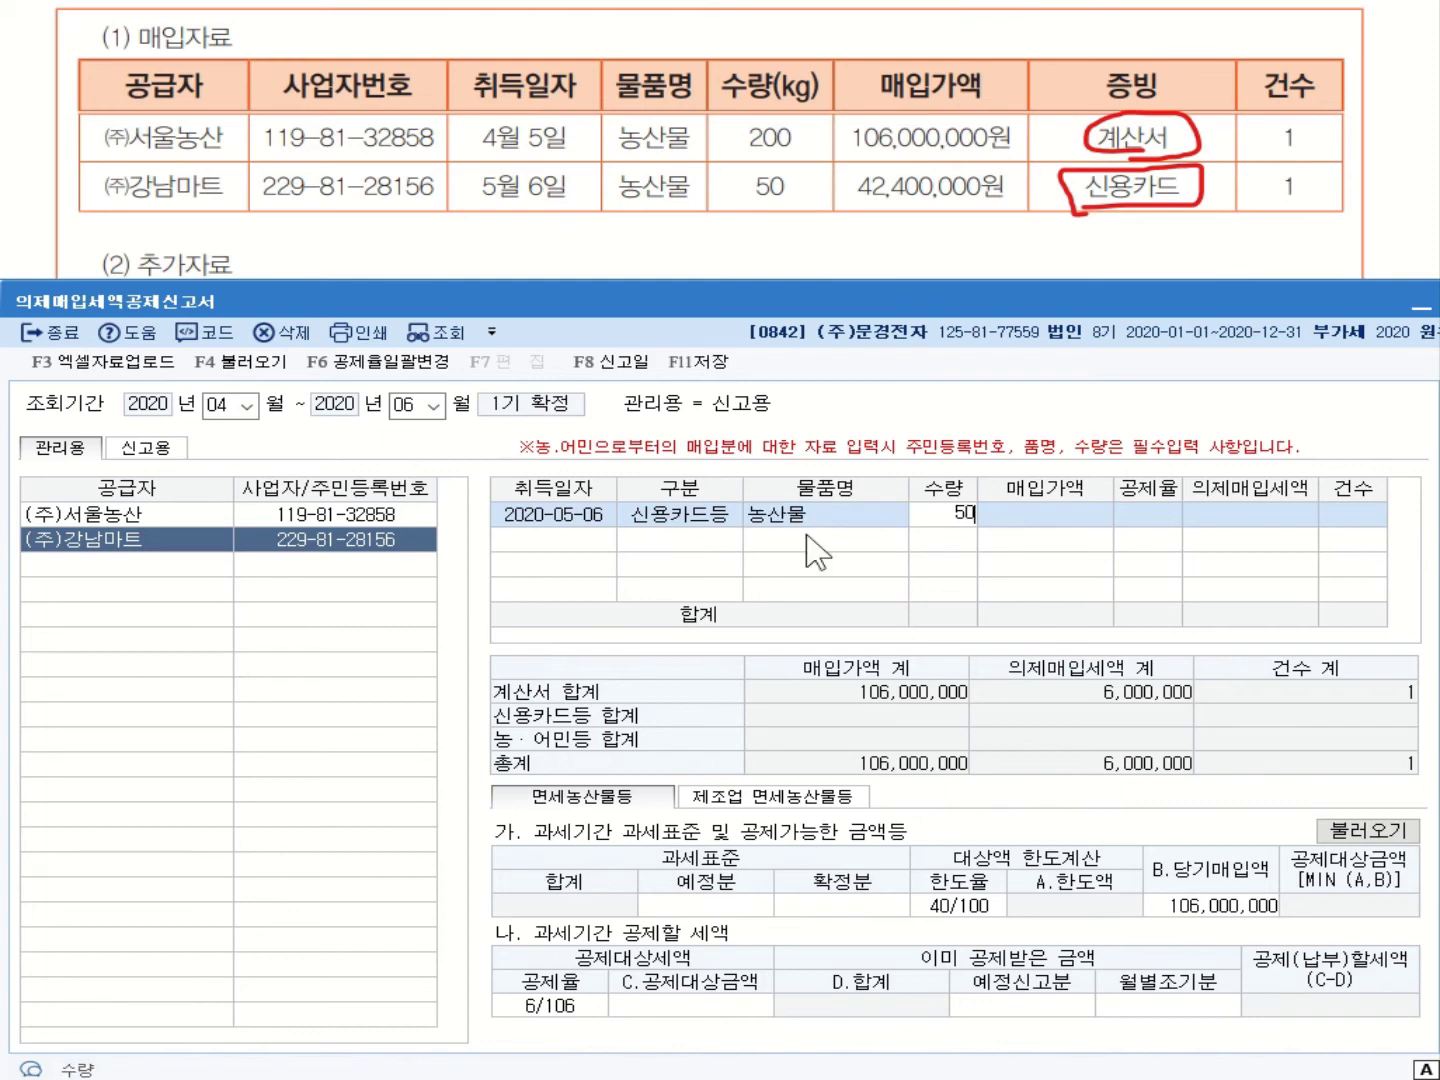
{"action": "key", "text": "Return"}
{"action": "type", "text": "4"}
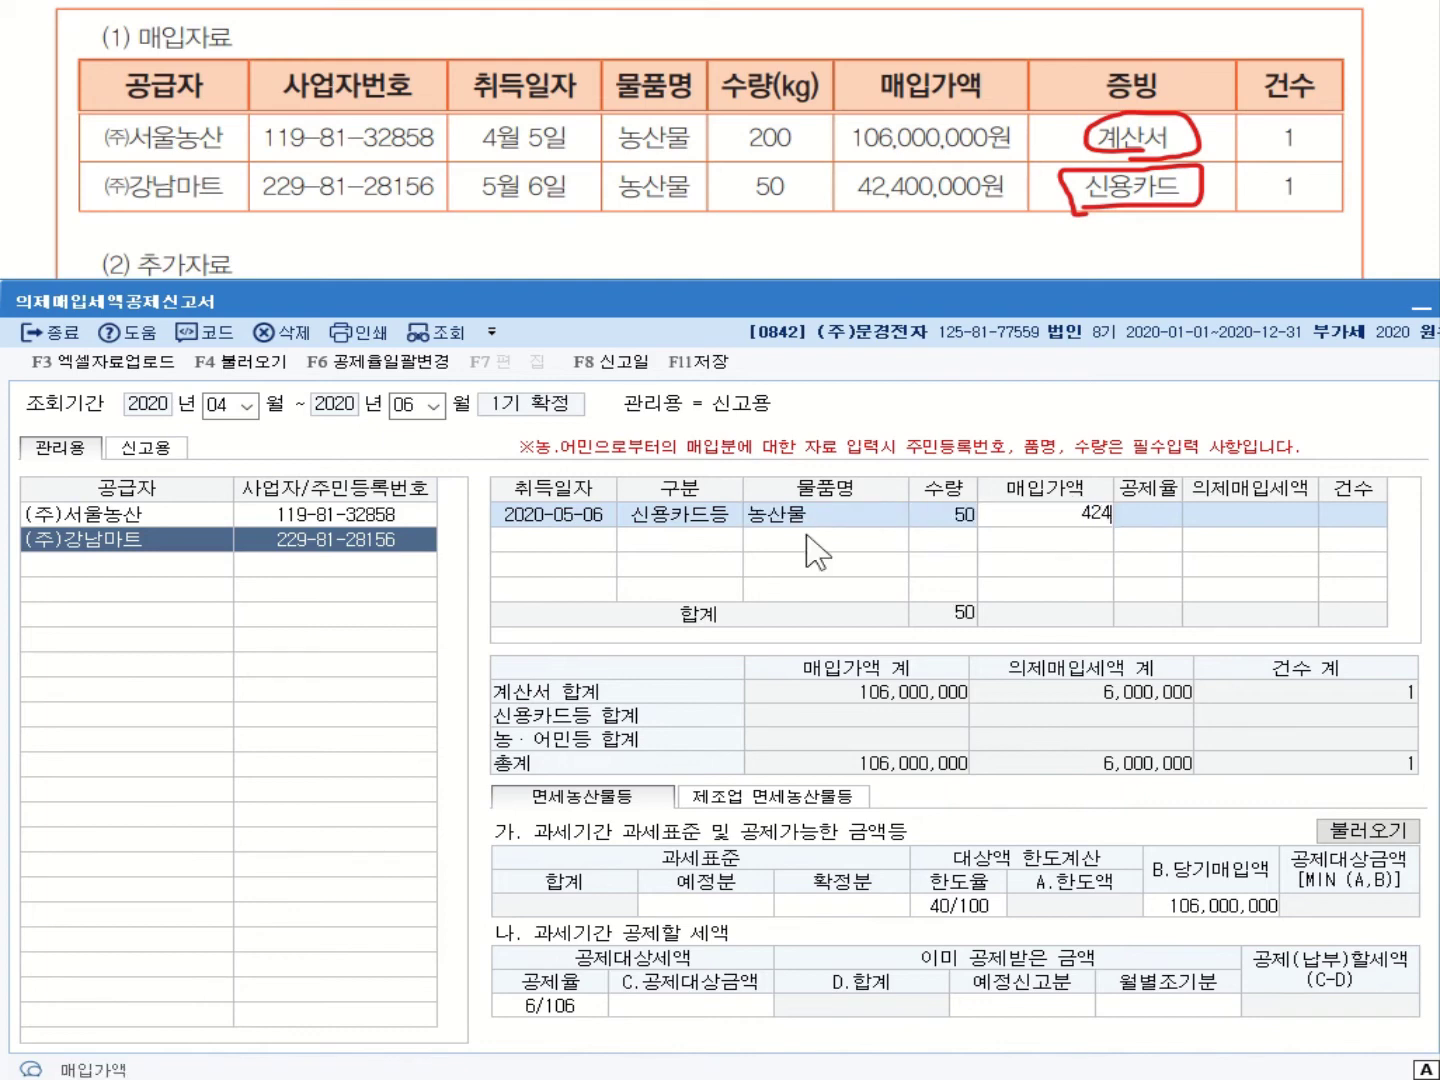
{"action": "type", "text": "2,400,000"}
{"action": "key", "text": "Return"}
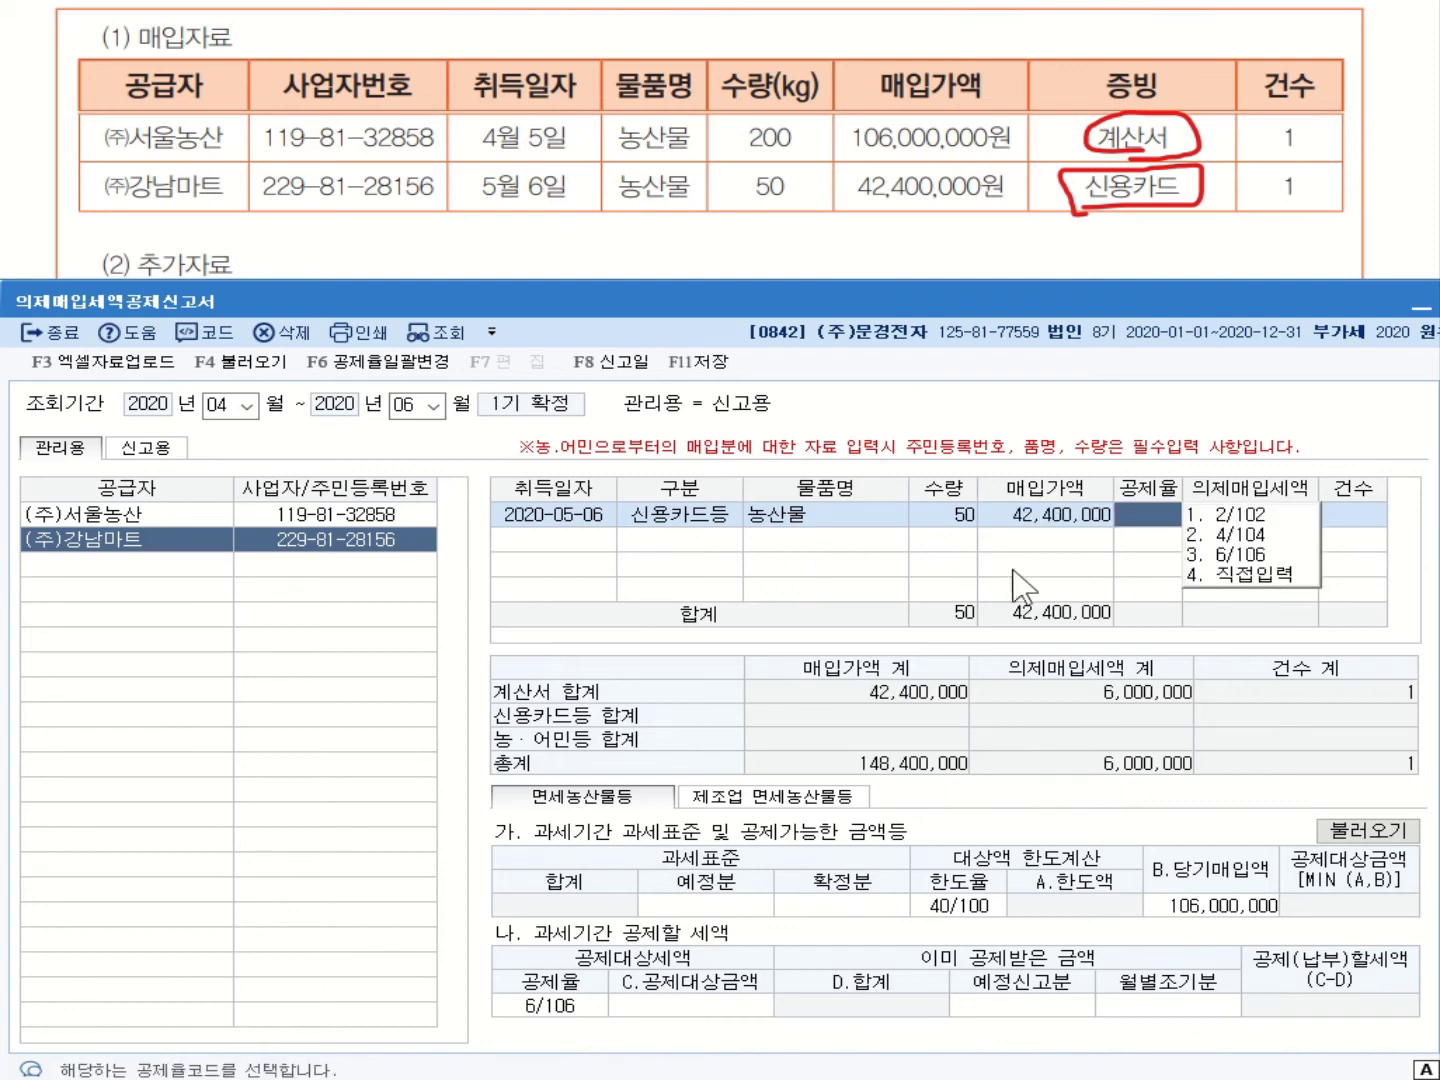
{"action": "left_click", "coordinate": [1230, 555]}
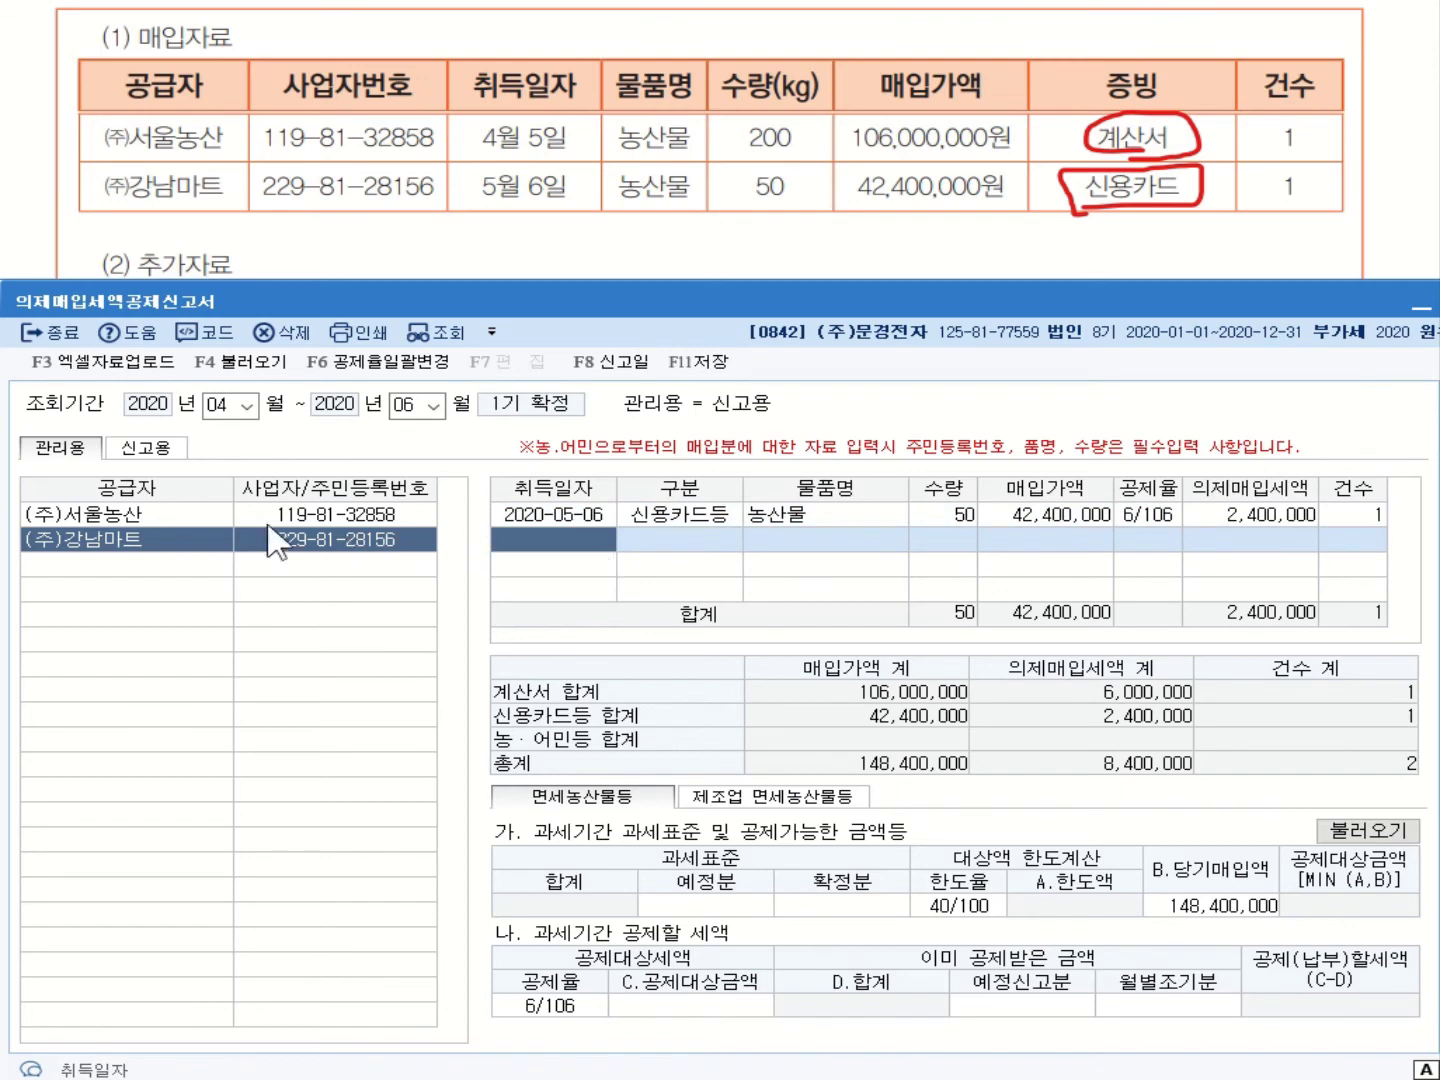
{"action": "left_click", "coordinate": [145, 515]}
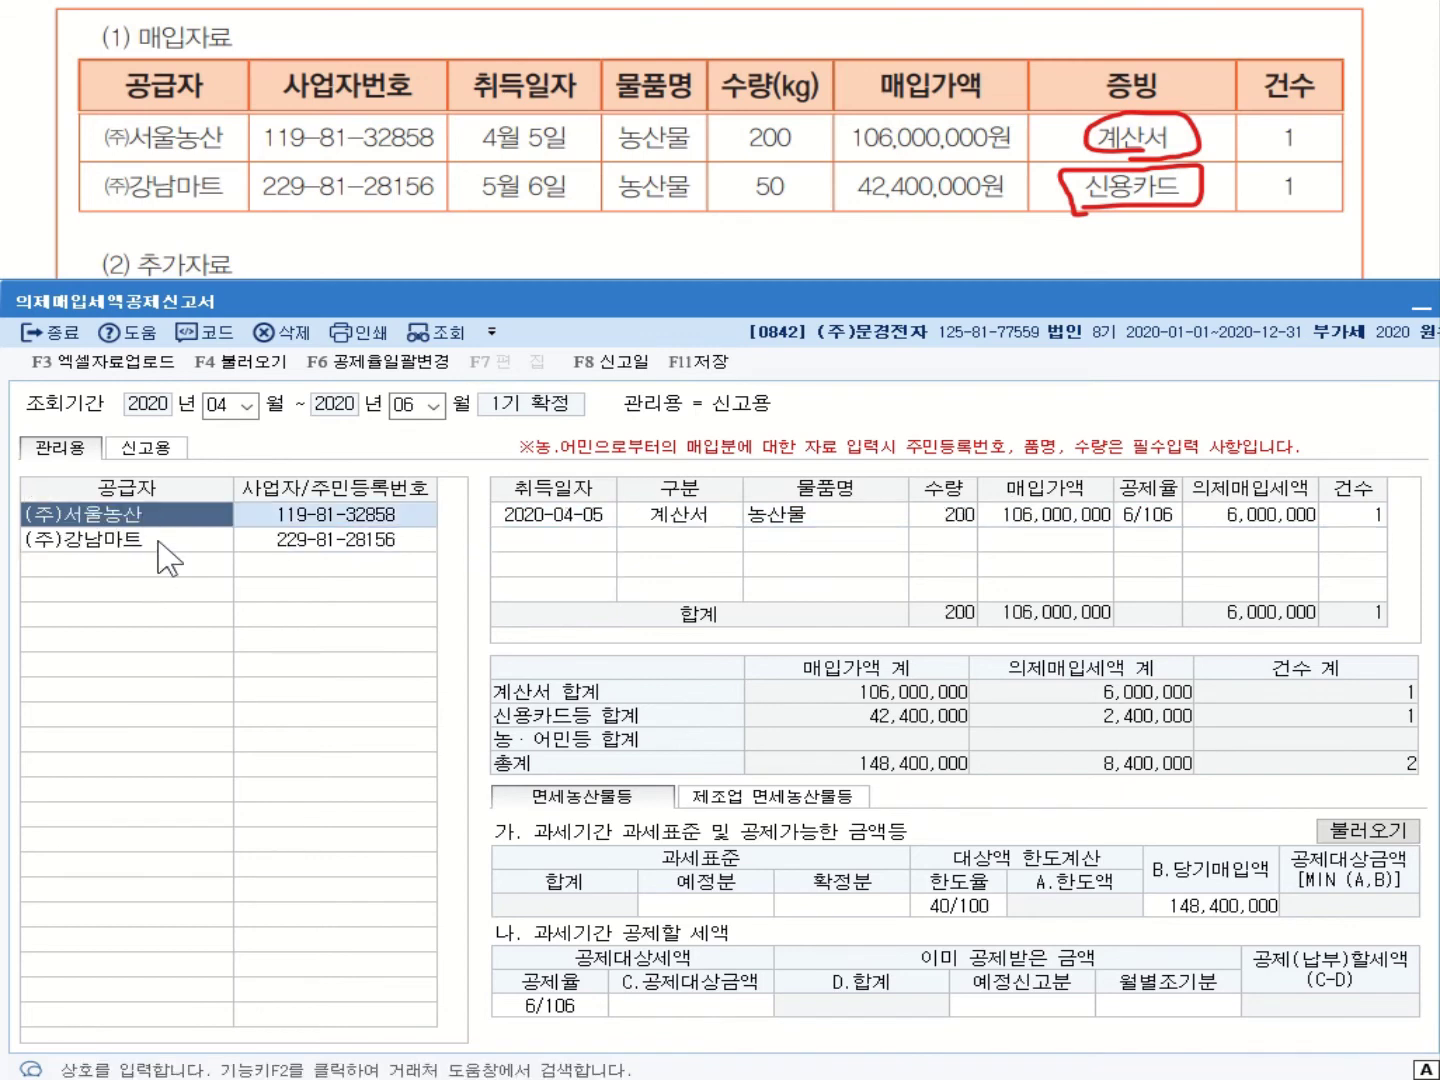
{"action": "left_click", "coordinate": [157, 542]}
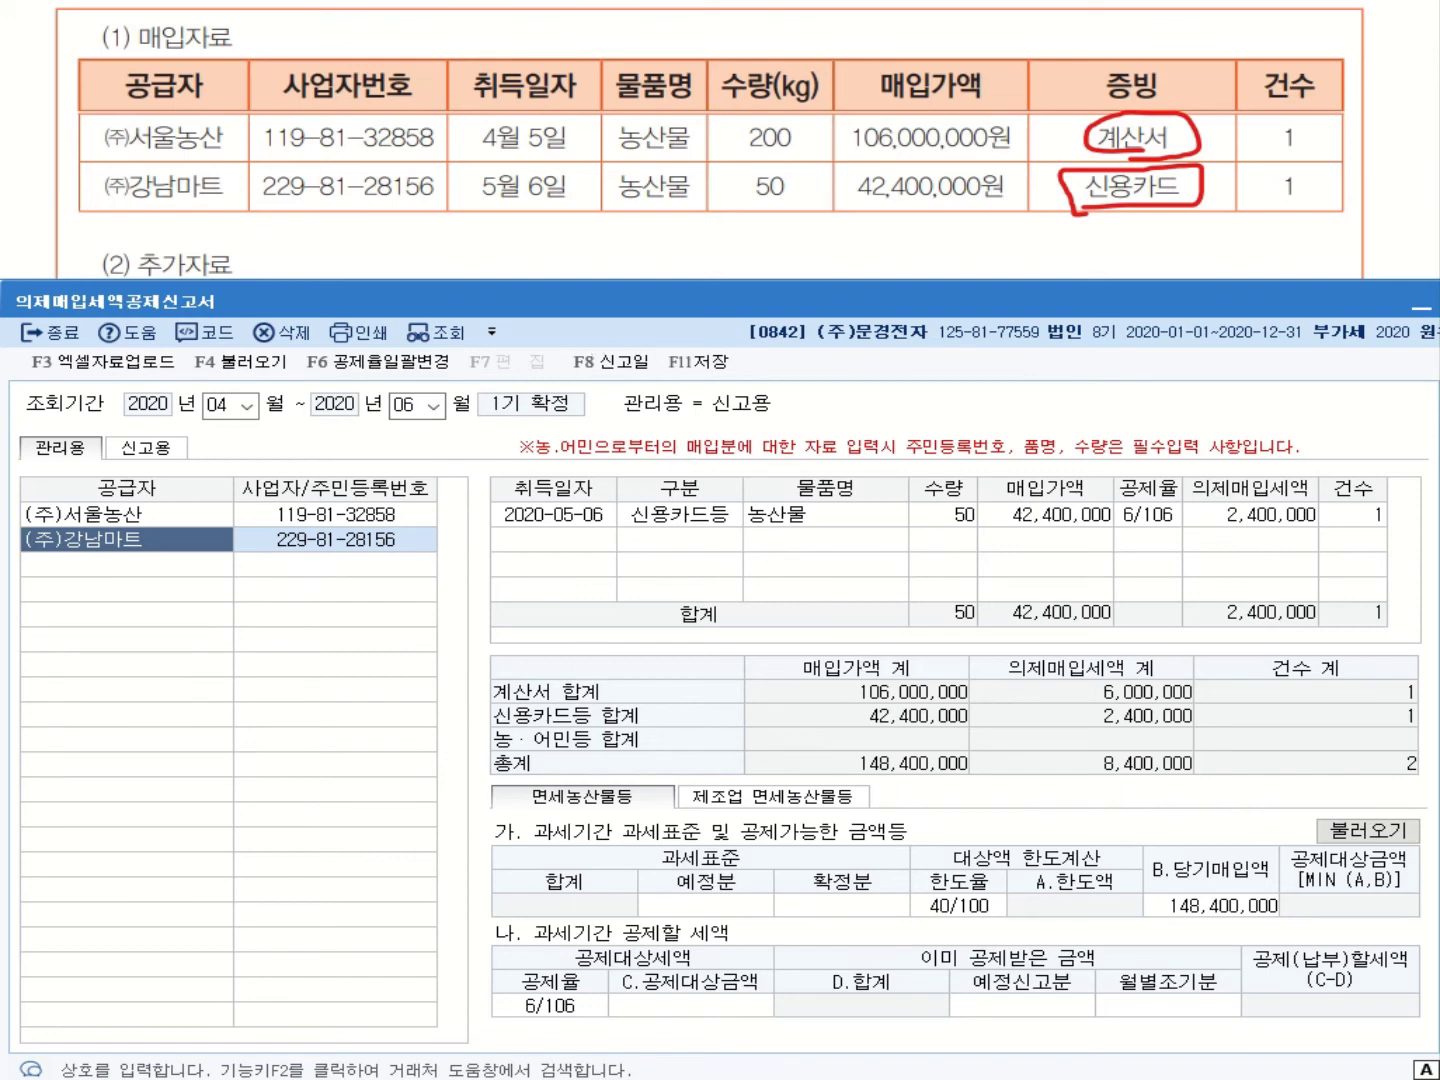
Underline the 1기 예정 and 1기 확정 과세표준 amounts in the problem's 추가자료.
{"action": "scroll", "coordinate": [300, 120], "scroll_direction": "down", "scroll_amount": 1}
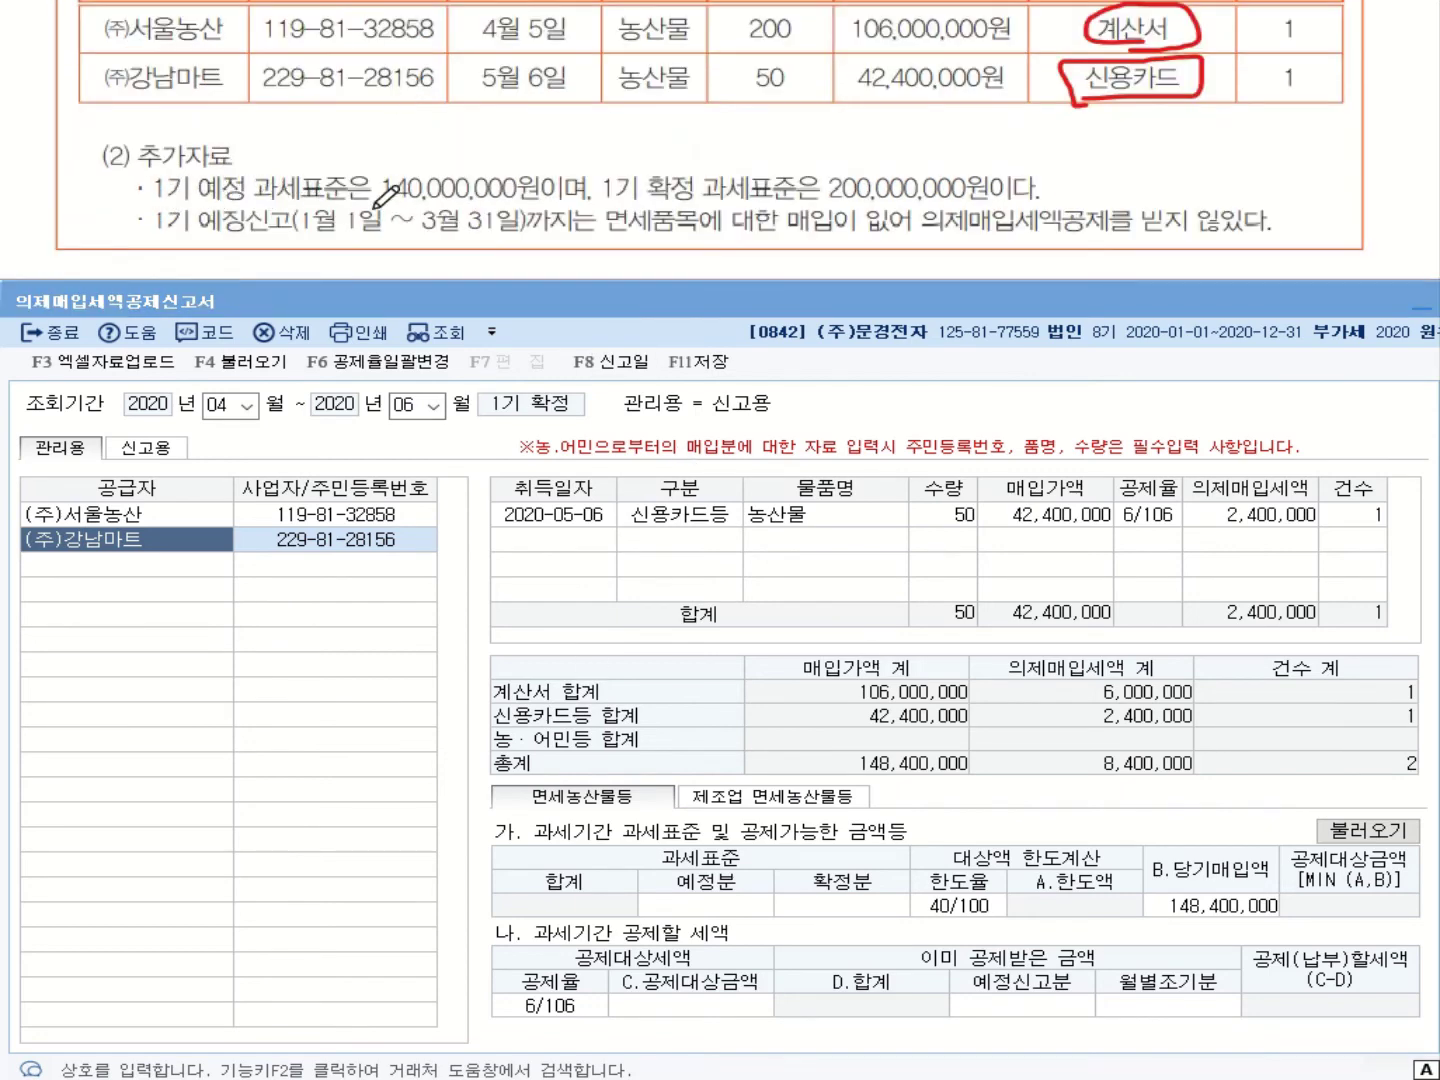
{"action": "left_click_drag", "start_coordinate": [378, 212], "coordinate": [585, 202]}
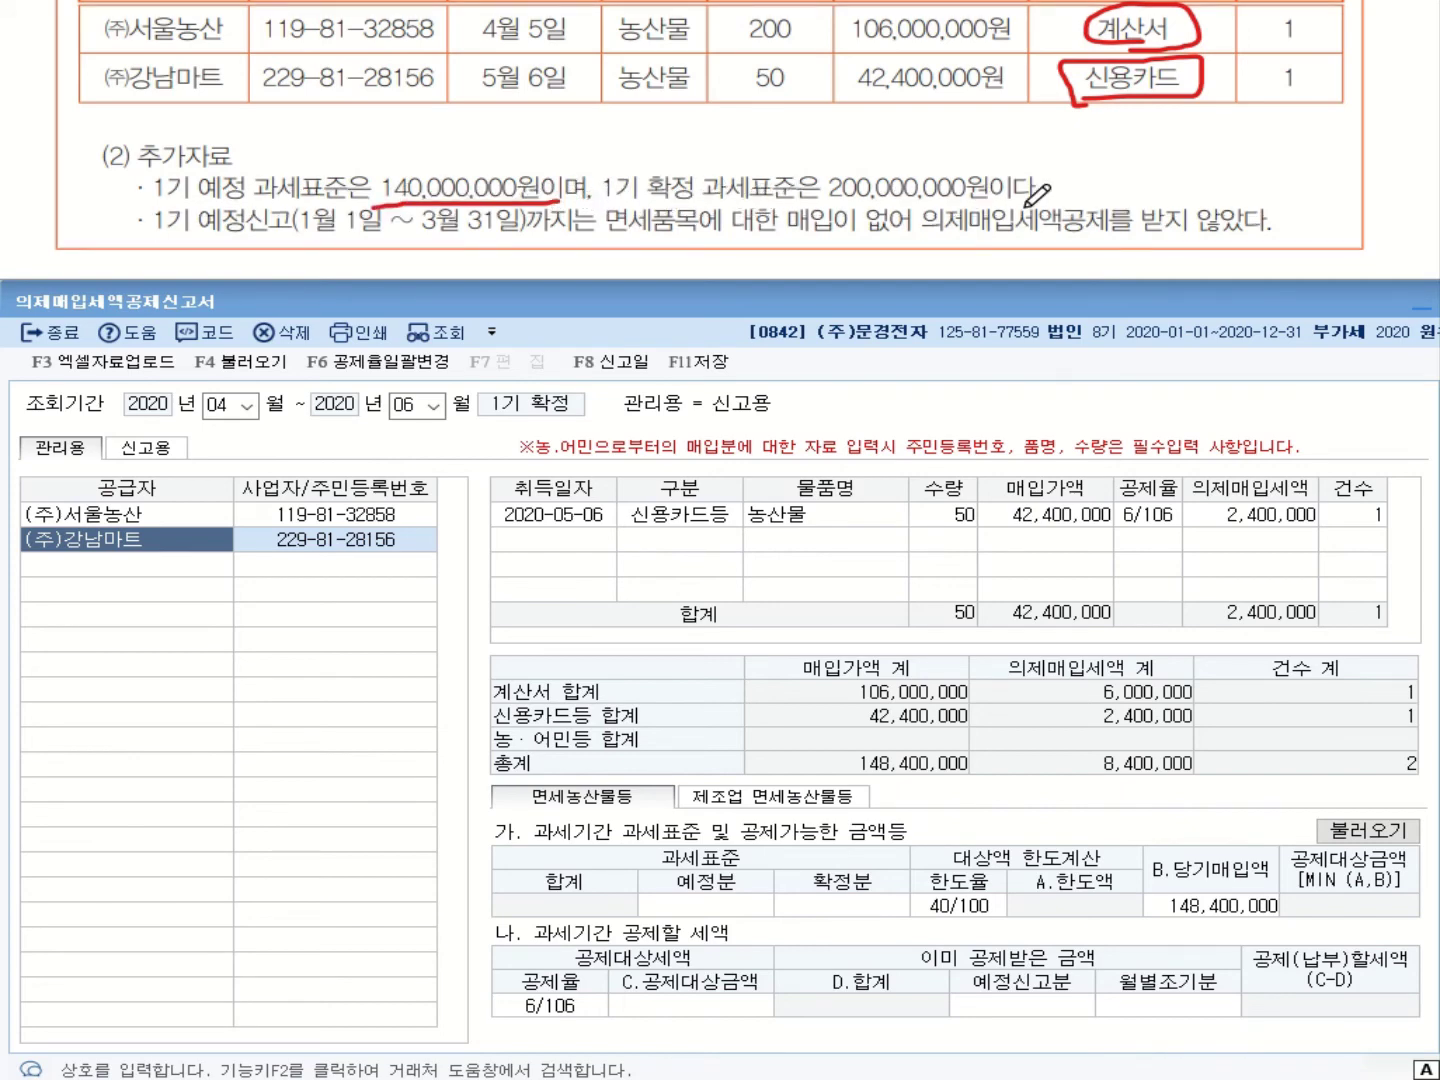
{"action": "mouse_move", "coordinate": [1042, 202]}
{"action": "left_mouse_down"}
{"action": "mouse_move", "coordinate": [962, 200]}
{"action": "mouse_move", "coordinate": [972, 208]}
{"action": "left_mouse_up"}
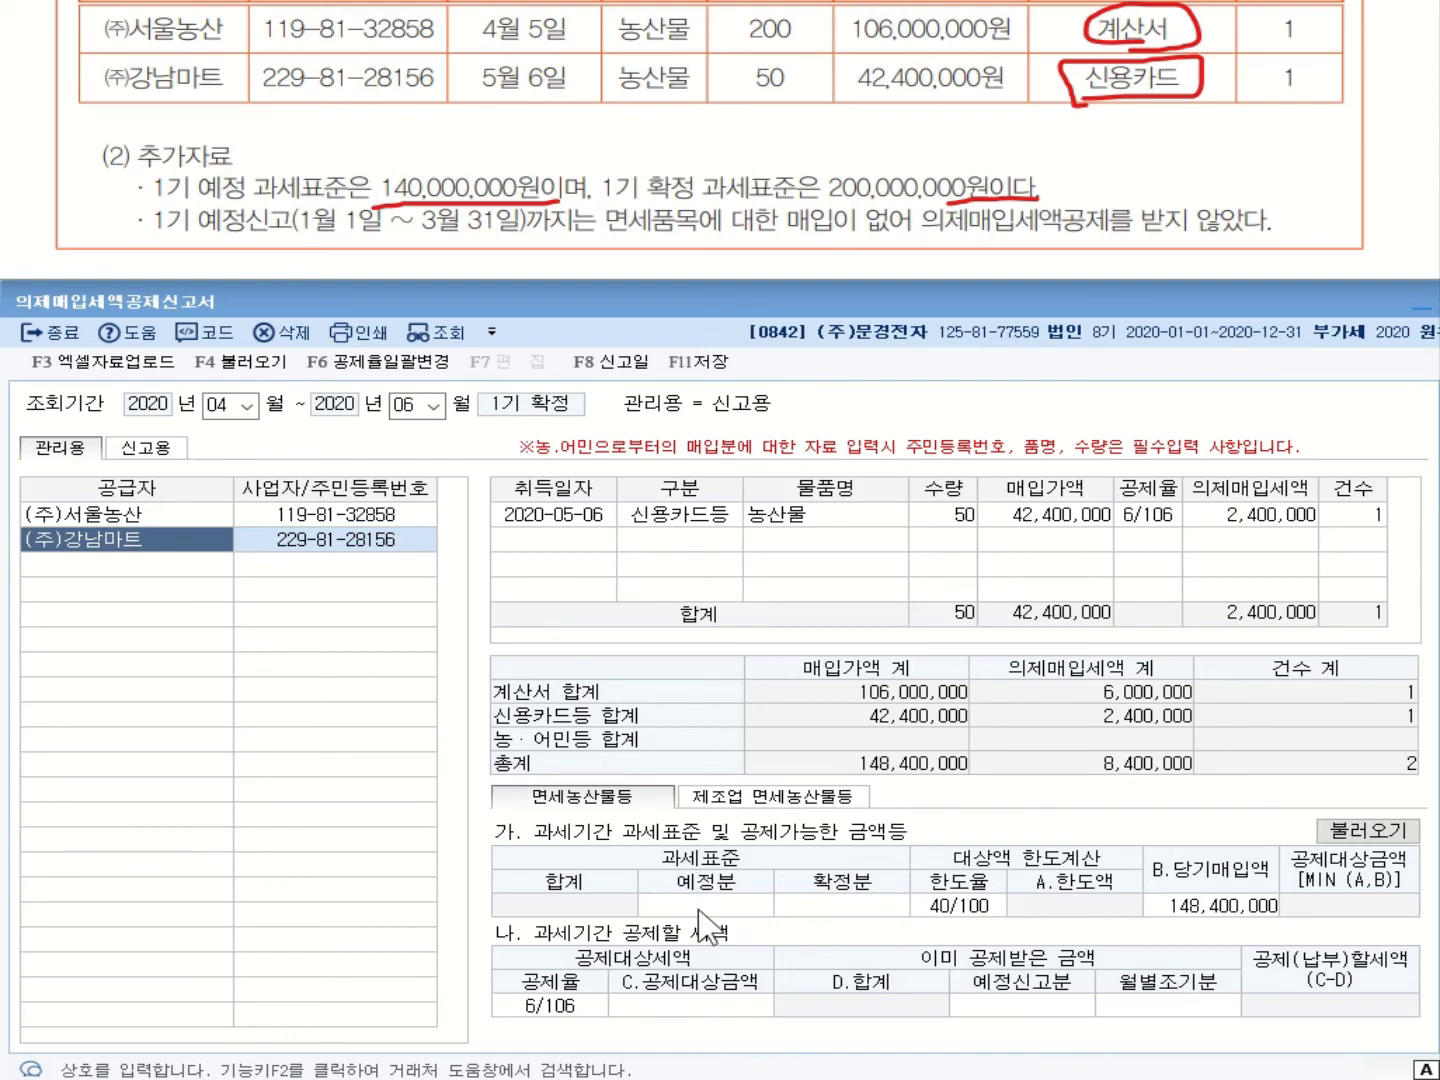
Enter the 과세표준 as 140,000,000 for 예정분 and 200,000,000 for 확정분, and save the 의제매입세액공제신고서.
{"action": "left_click", "coordinate": [700, 905]}
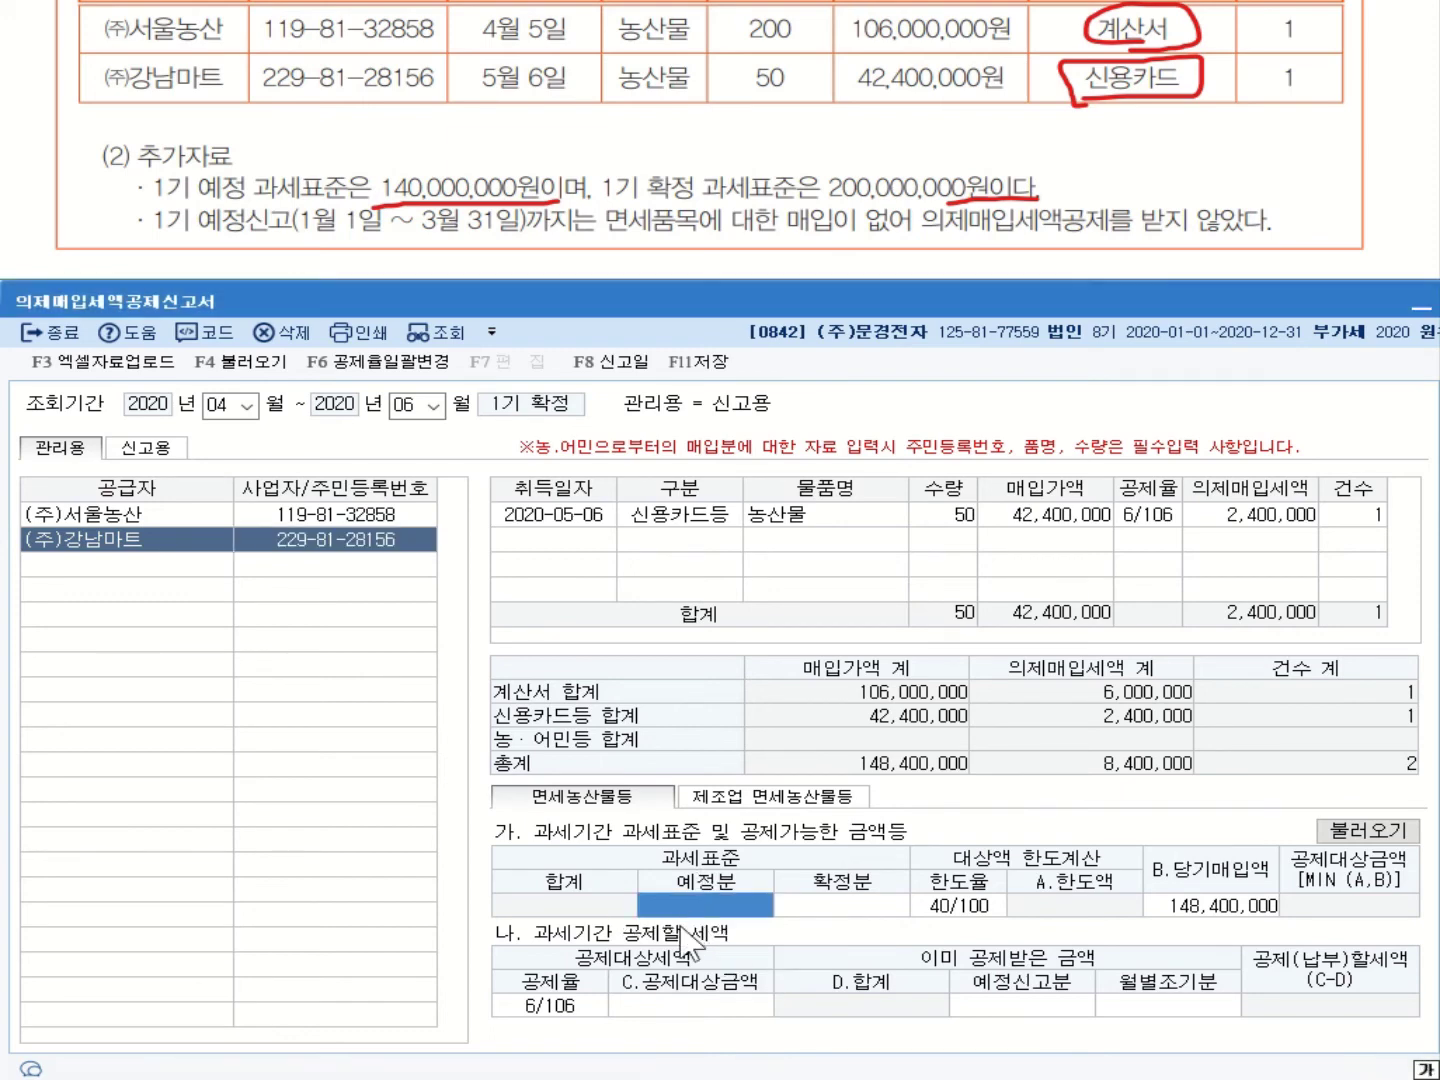
{"action": "type", "text": "140000000"}
{"action": "key", "text": "Return"}
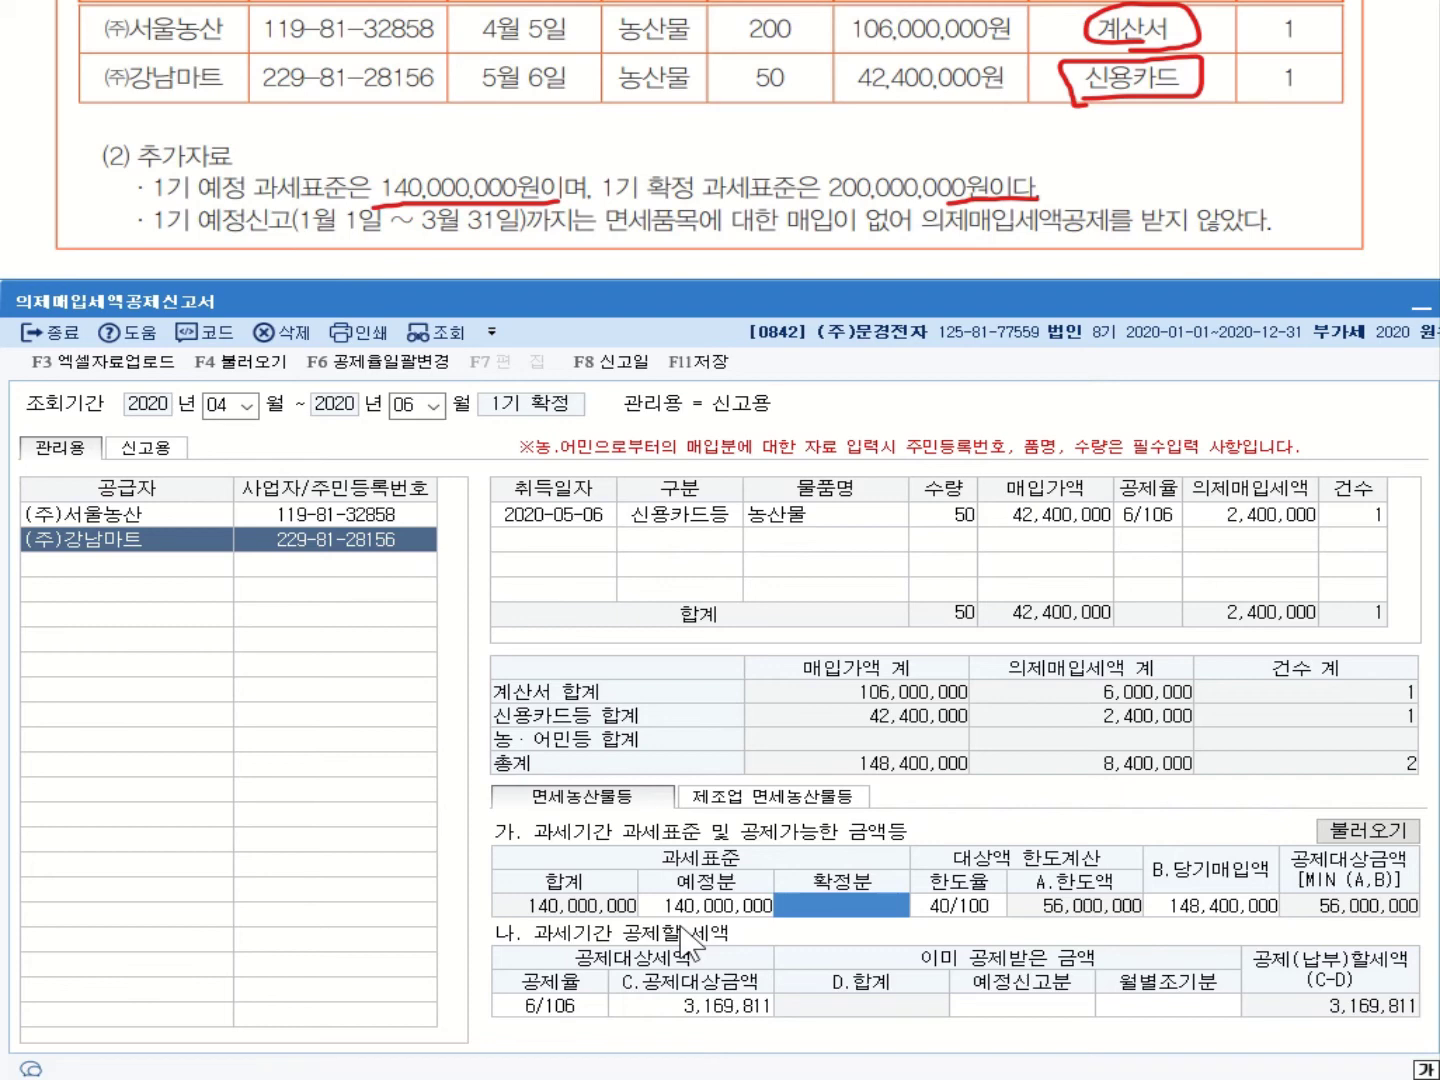
{"action": "left_click", "coordinate": [704, 806]}
{"action": "type", "text": "3"}
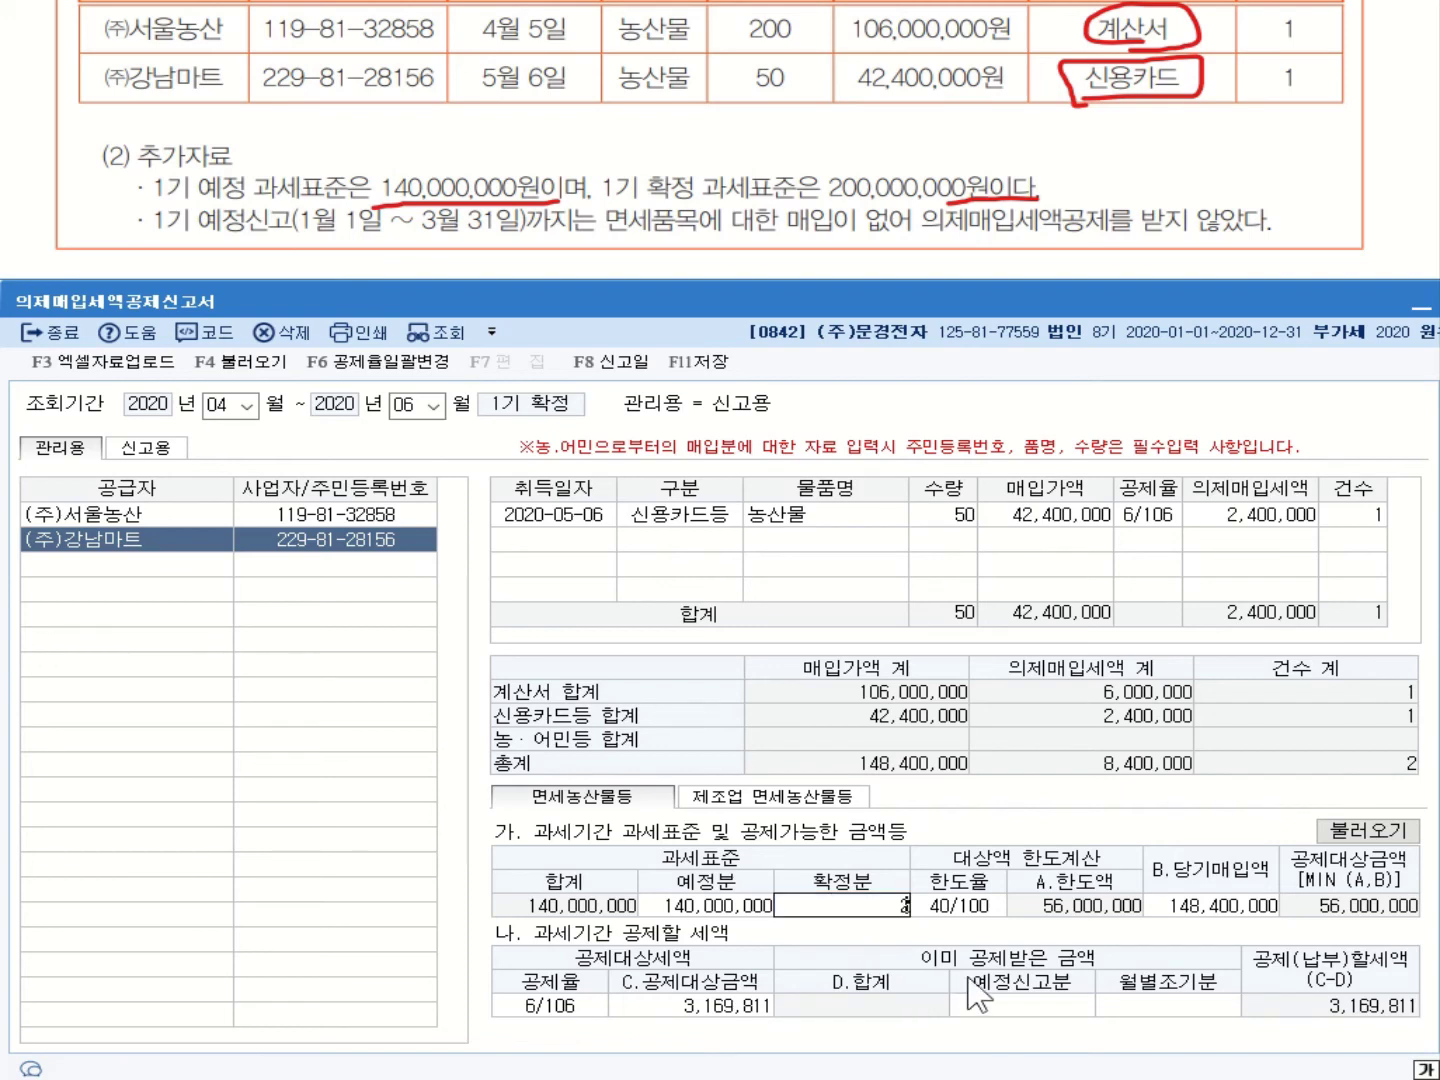
{"action": "type", "text": "00000000"}
{"action": "key", "text": "Return"}
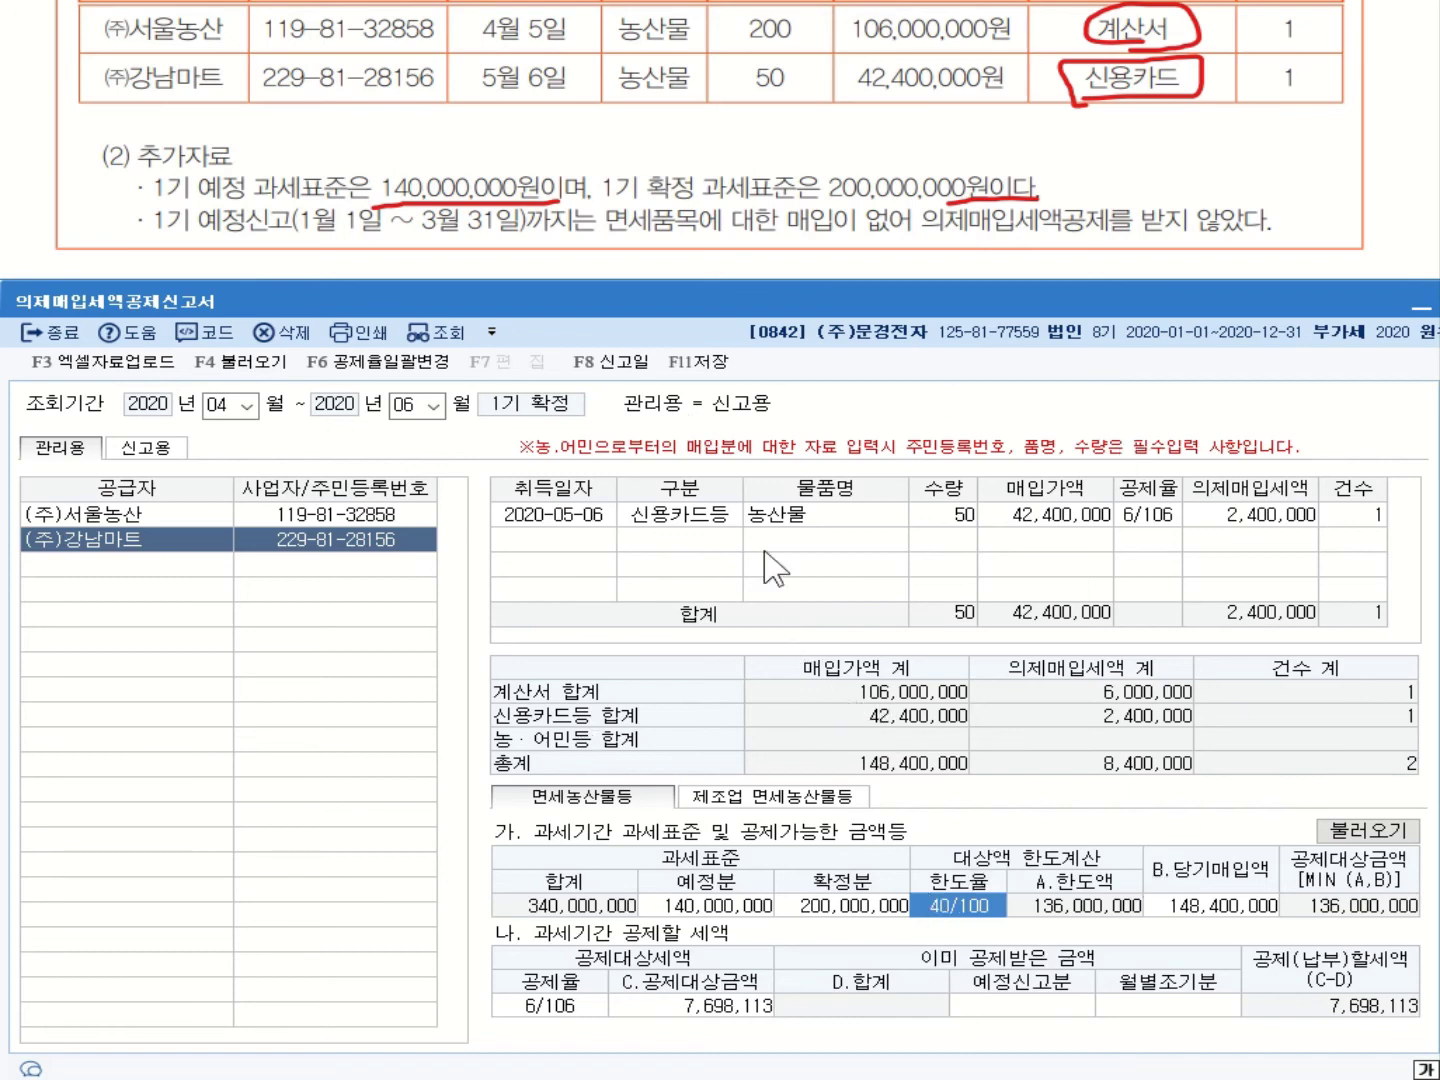
{"action": "left_click", "coordinate": [705, 362]}
{"action": "left_click", "coordinate": [770, 745]}
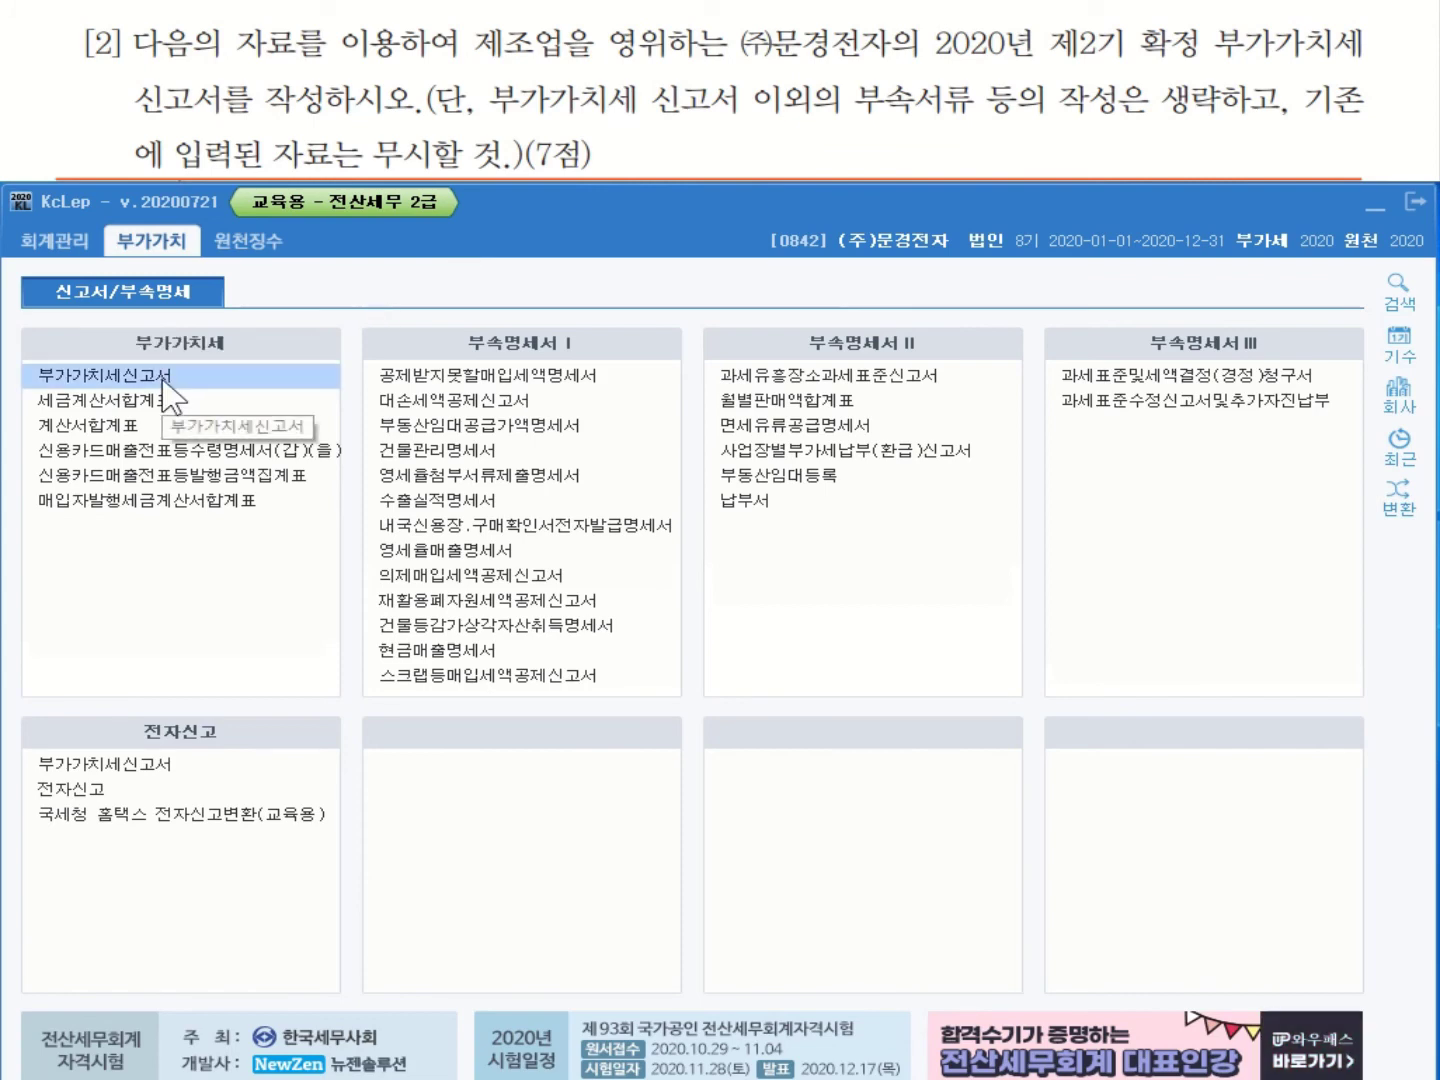
Open 부가가치세신고서 for problem 3 [2] and set its 조회기간 to October 1 through December 31, 2020.
{"action": "left_click", "coordinate": [165, 377]}
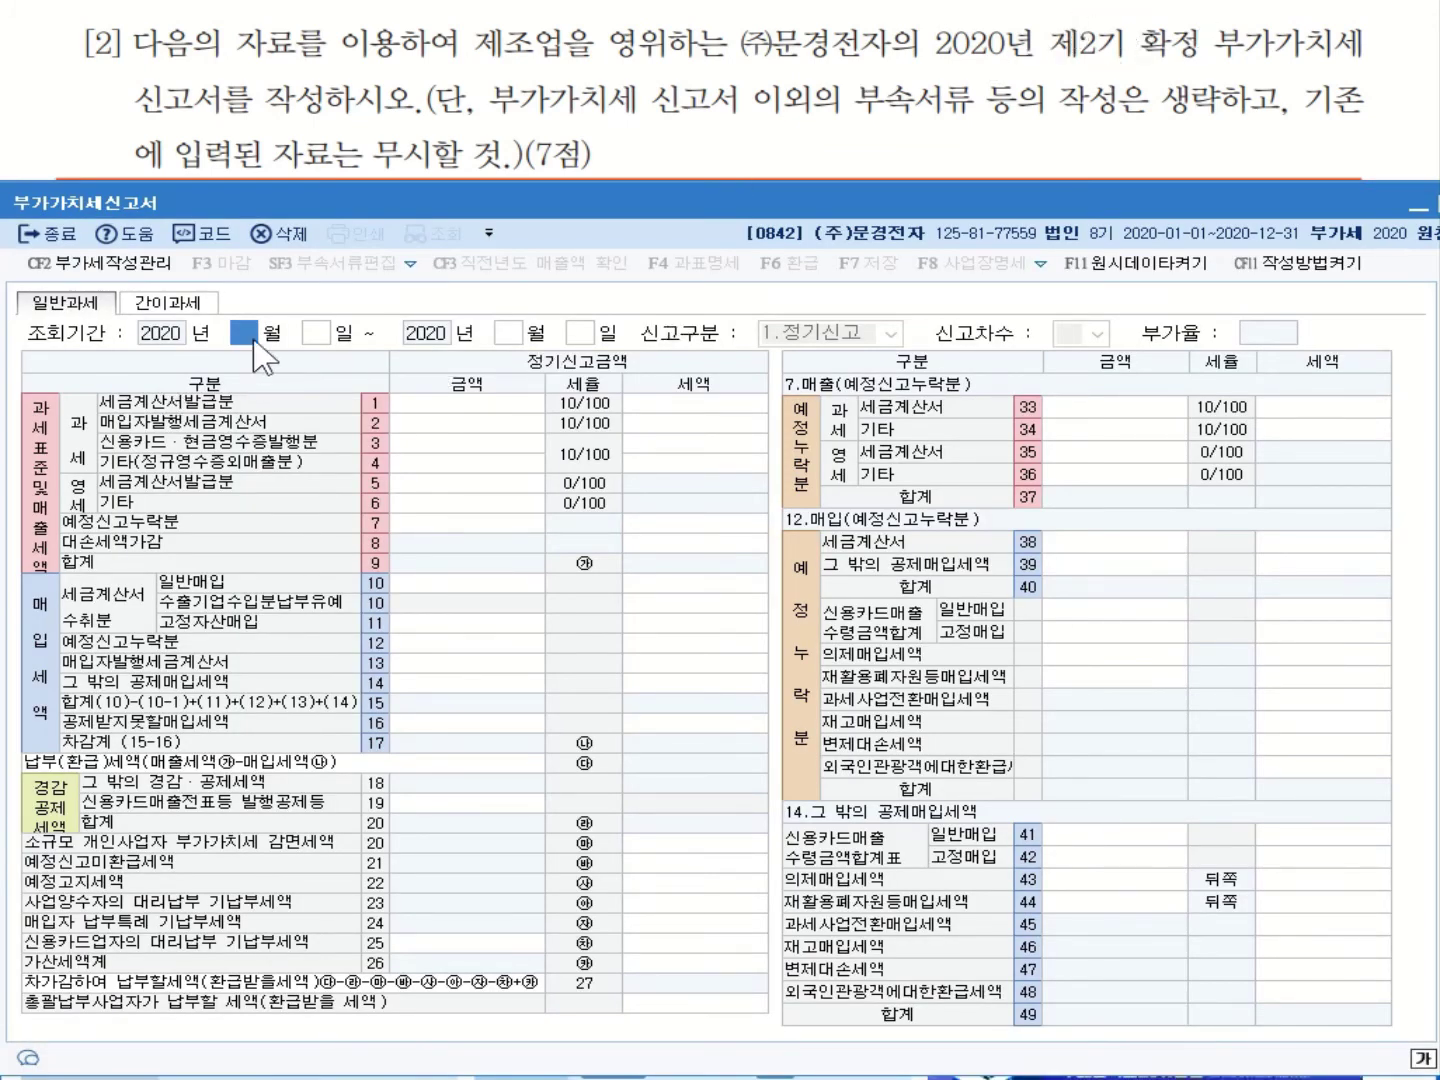
{"action": "type", "text": "10"}
{"action": "key", "text": "Return"}
{"action": "key", "text": "Return"}
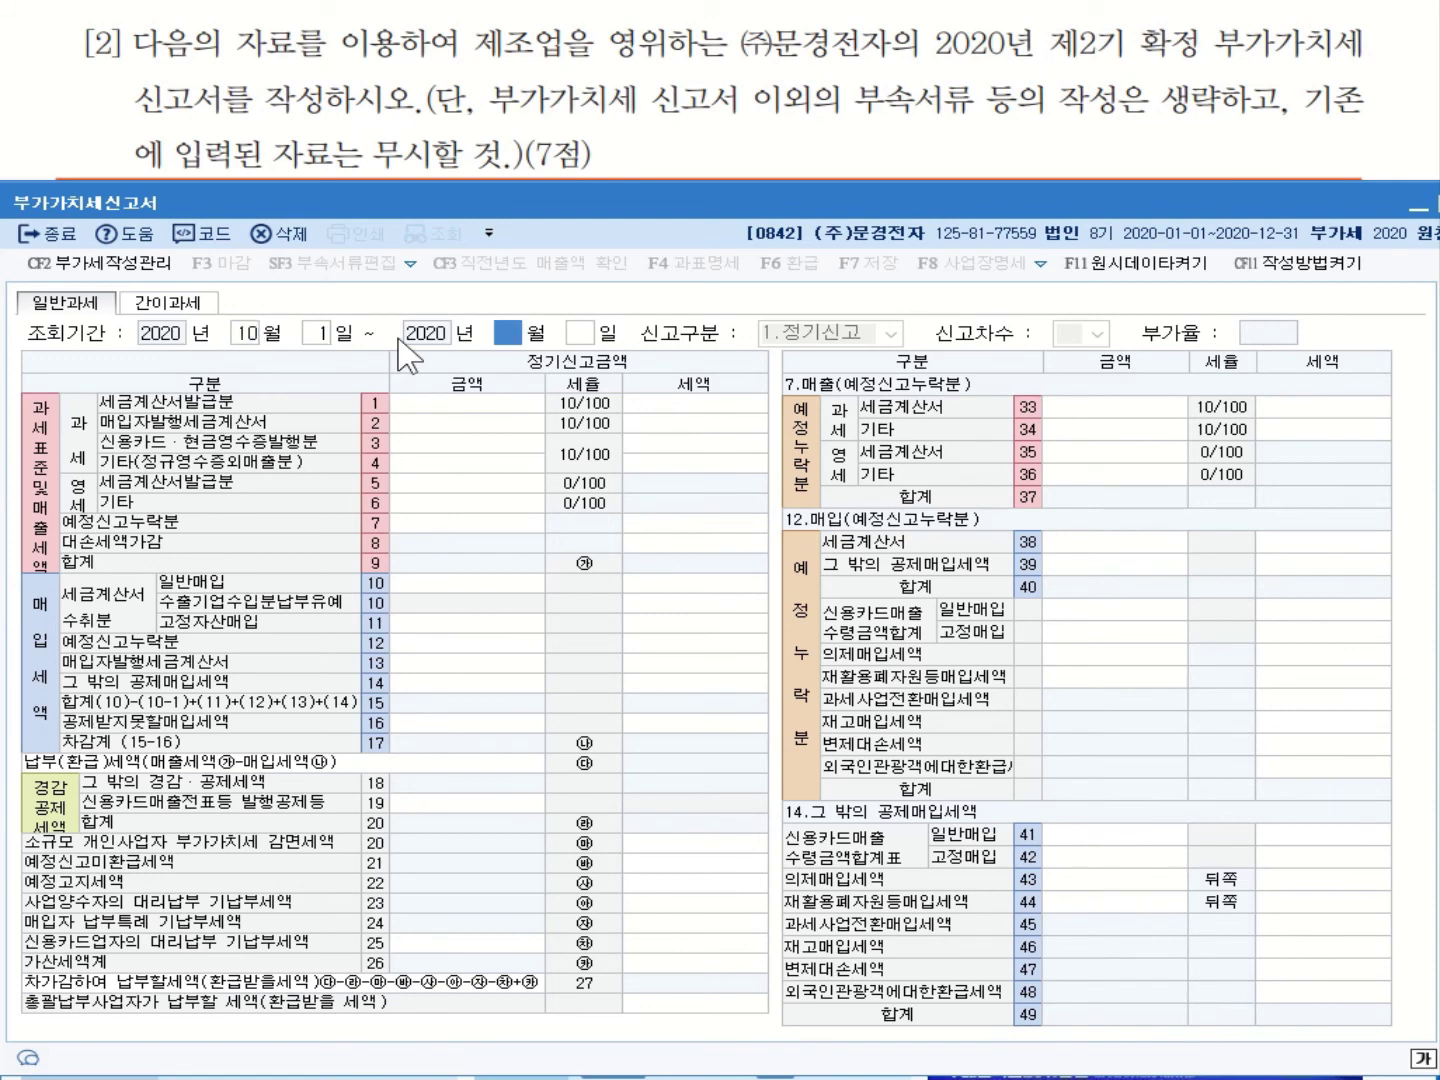
{"action": "type", "text": "12"}
{"action": "key", "text": "Return"}
{"action": "key", "text": "Return"}
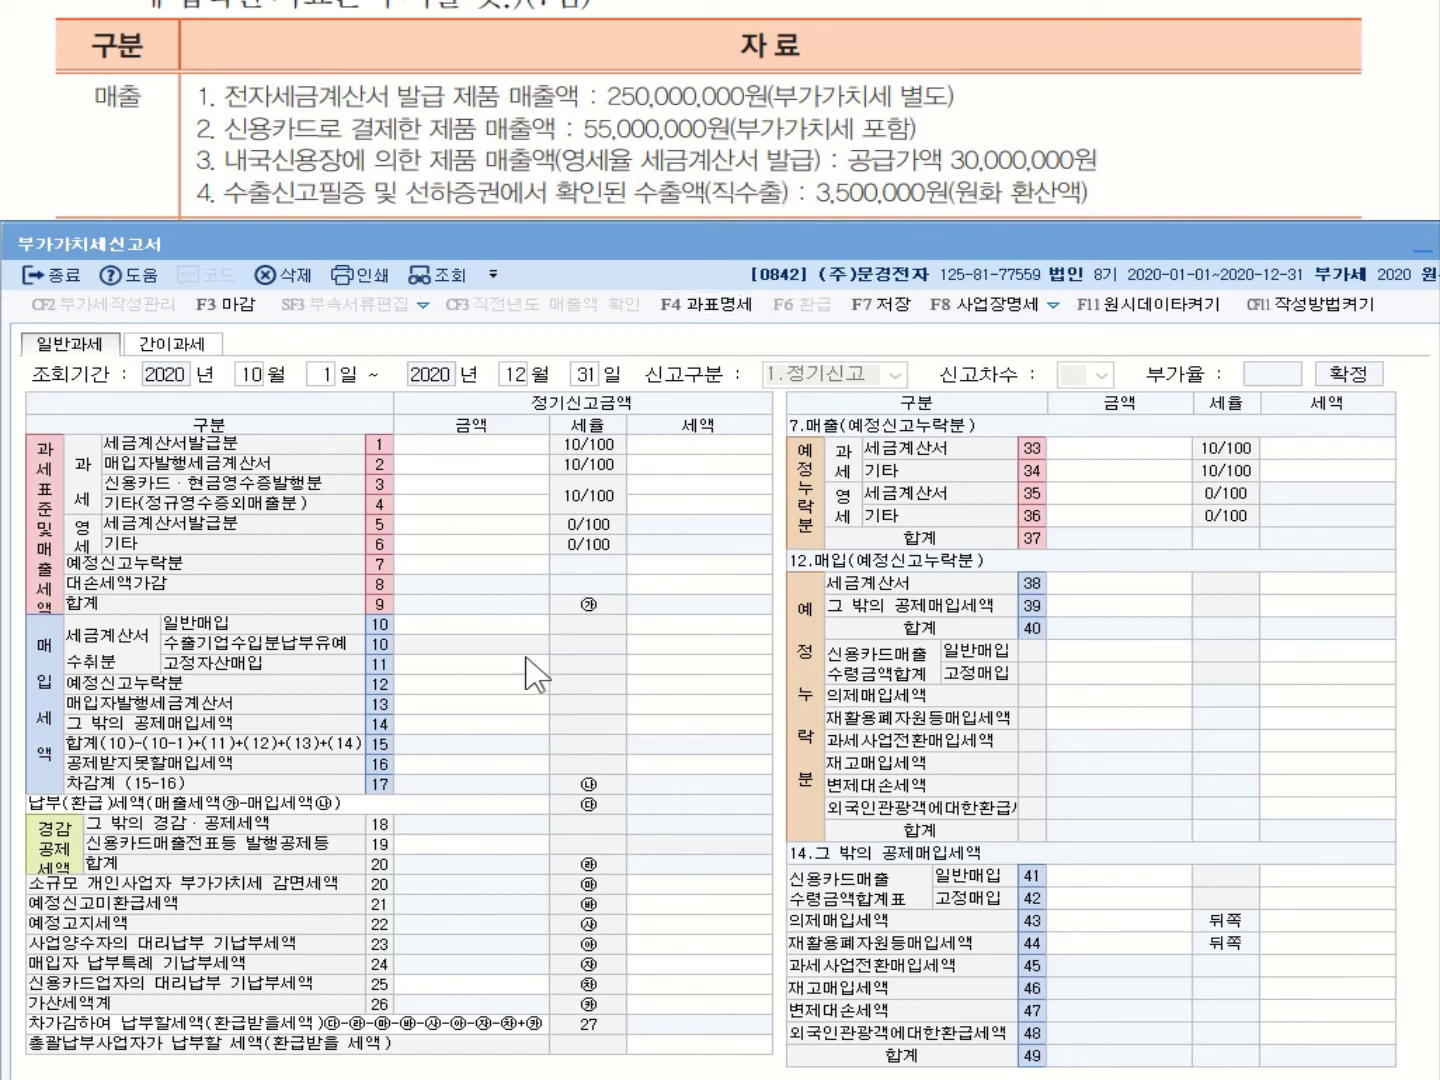
Enter 250,000,000 as the 금액 of the taxable 세금계산서발급분 sales in row 1.
{"action": "left_click", "coordinate": [456, 446]}
{"action": "type", "text": "250000000"}
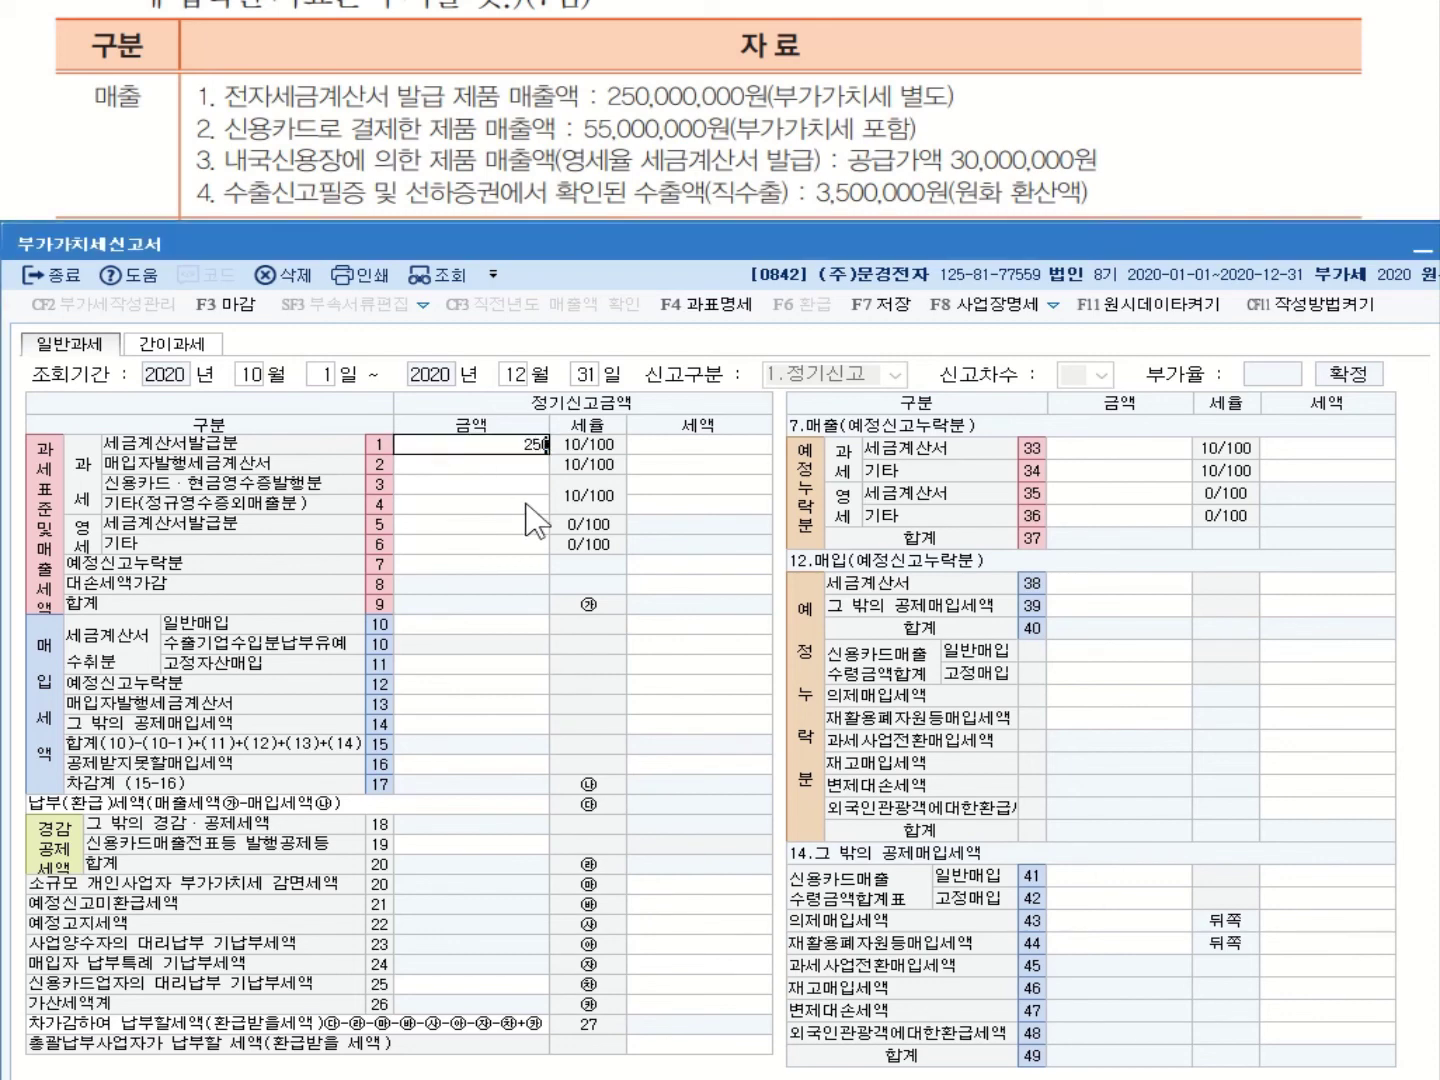
{"action": "key", "text": "Return"}
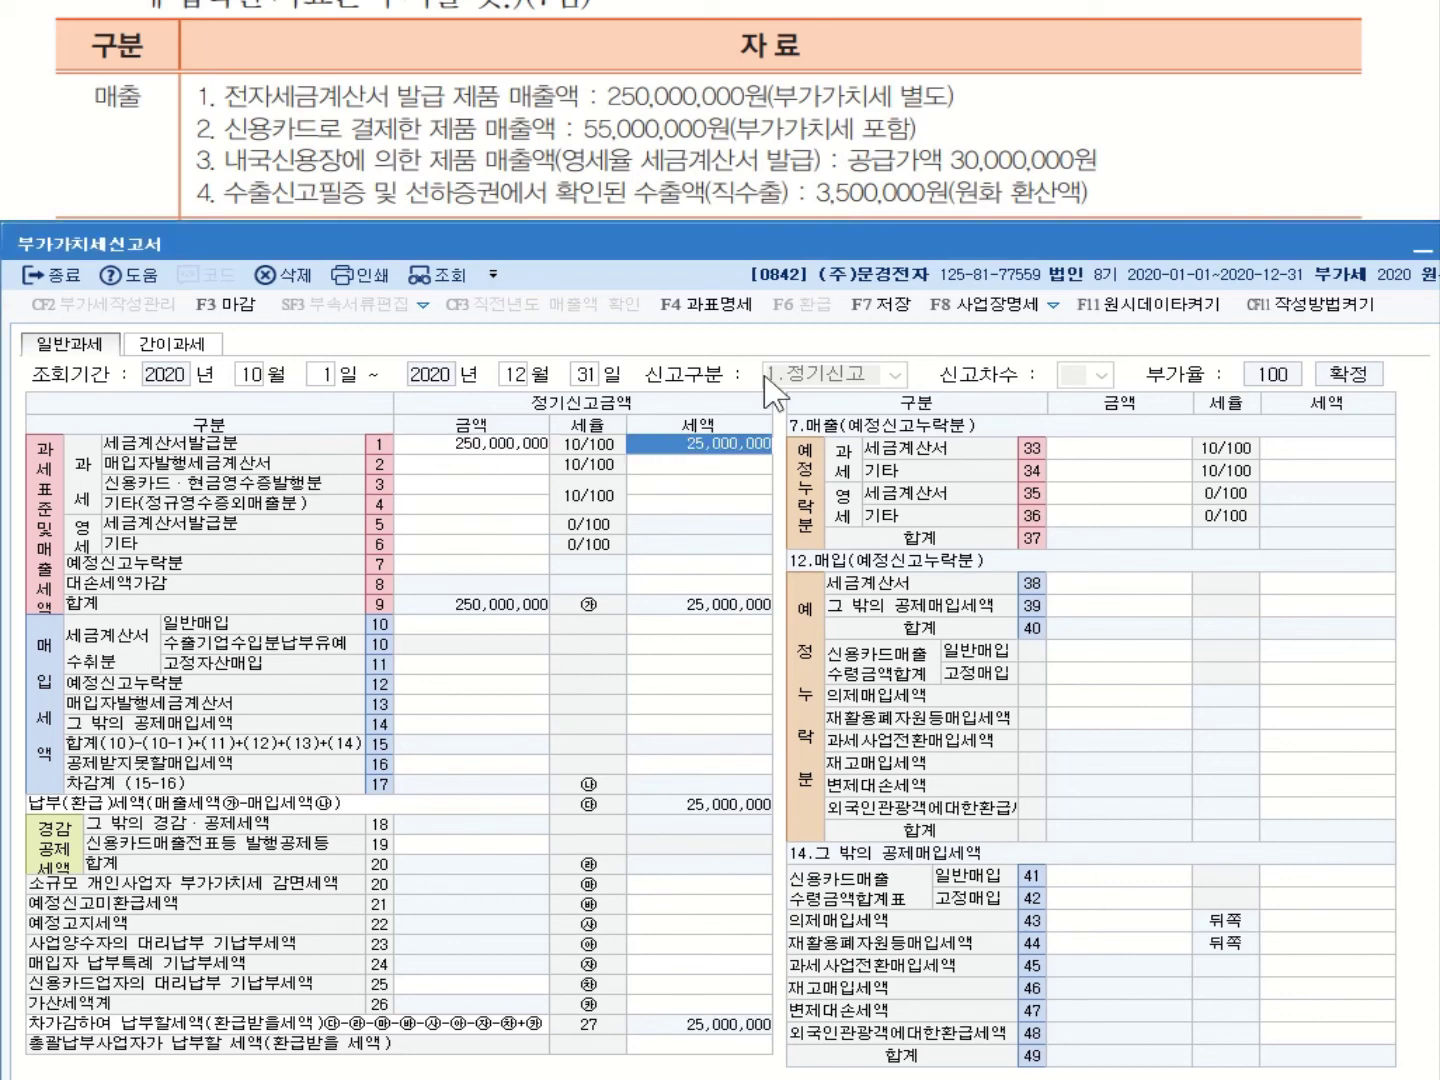
Enter 50,000,000 as the 금액 of the taxable 신용카드·현금영수증발행분 sales in row 3.
{"action": "left_click", "coordinate": [474, 488]}
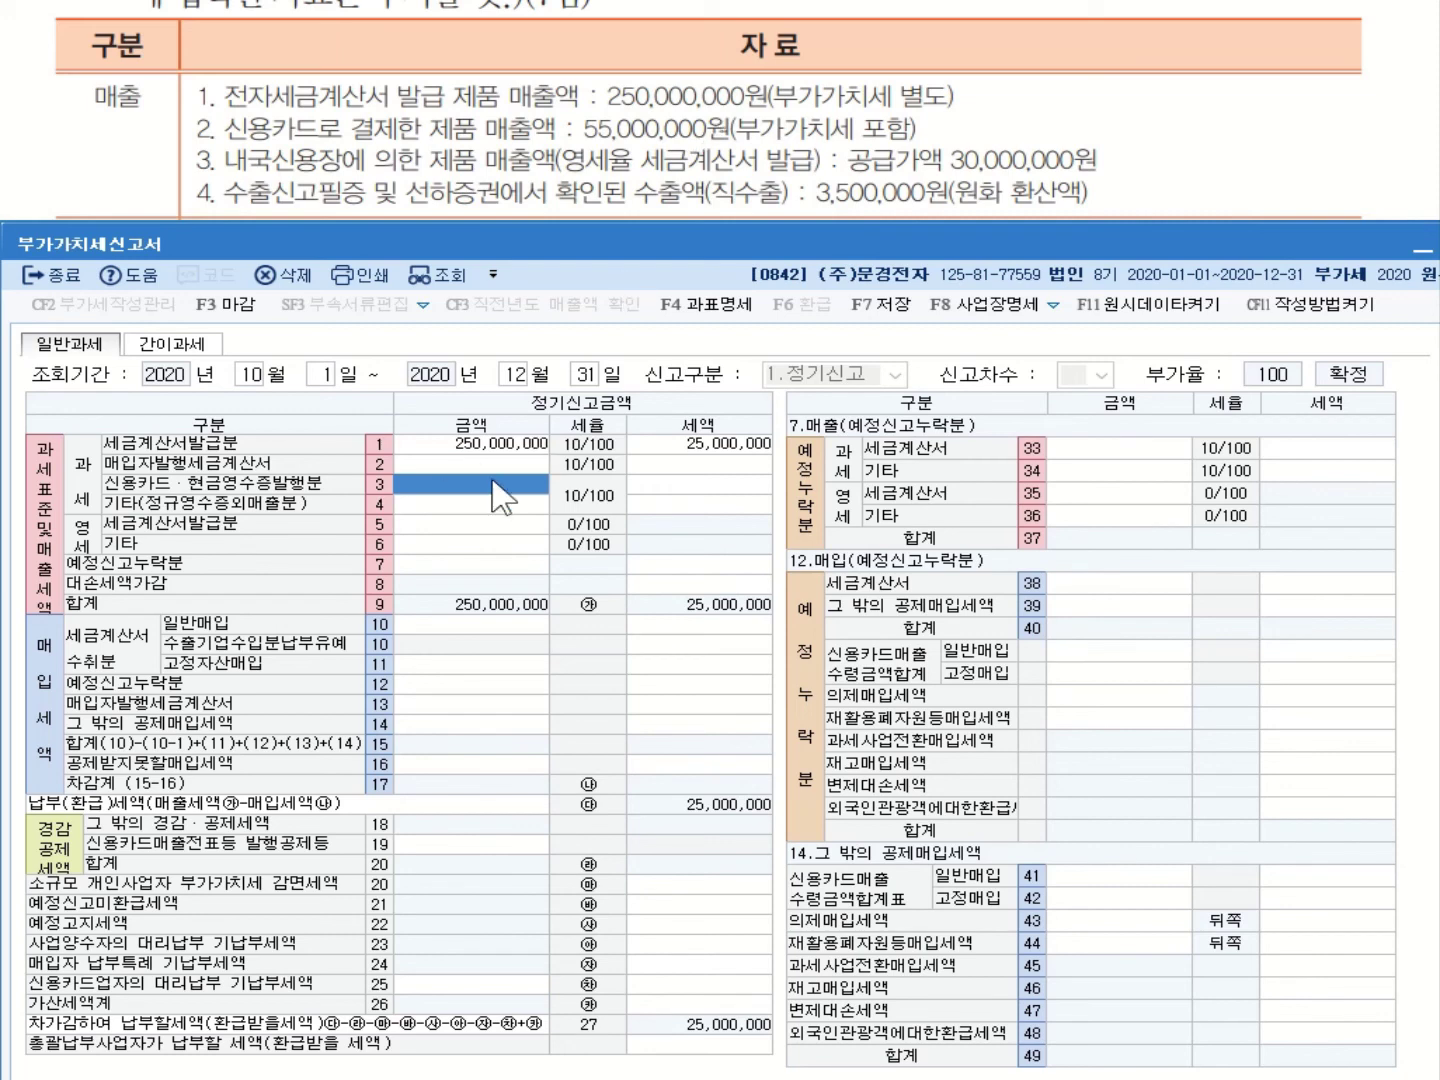
{"action": "type", "text": "50,000,000"}
{"action": "key", "text": "Return"}
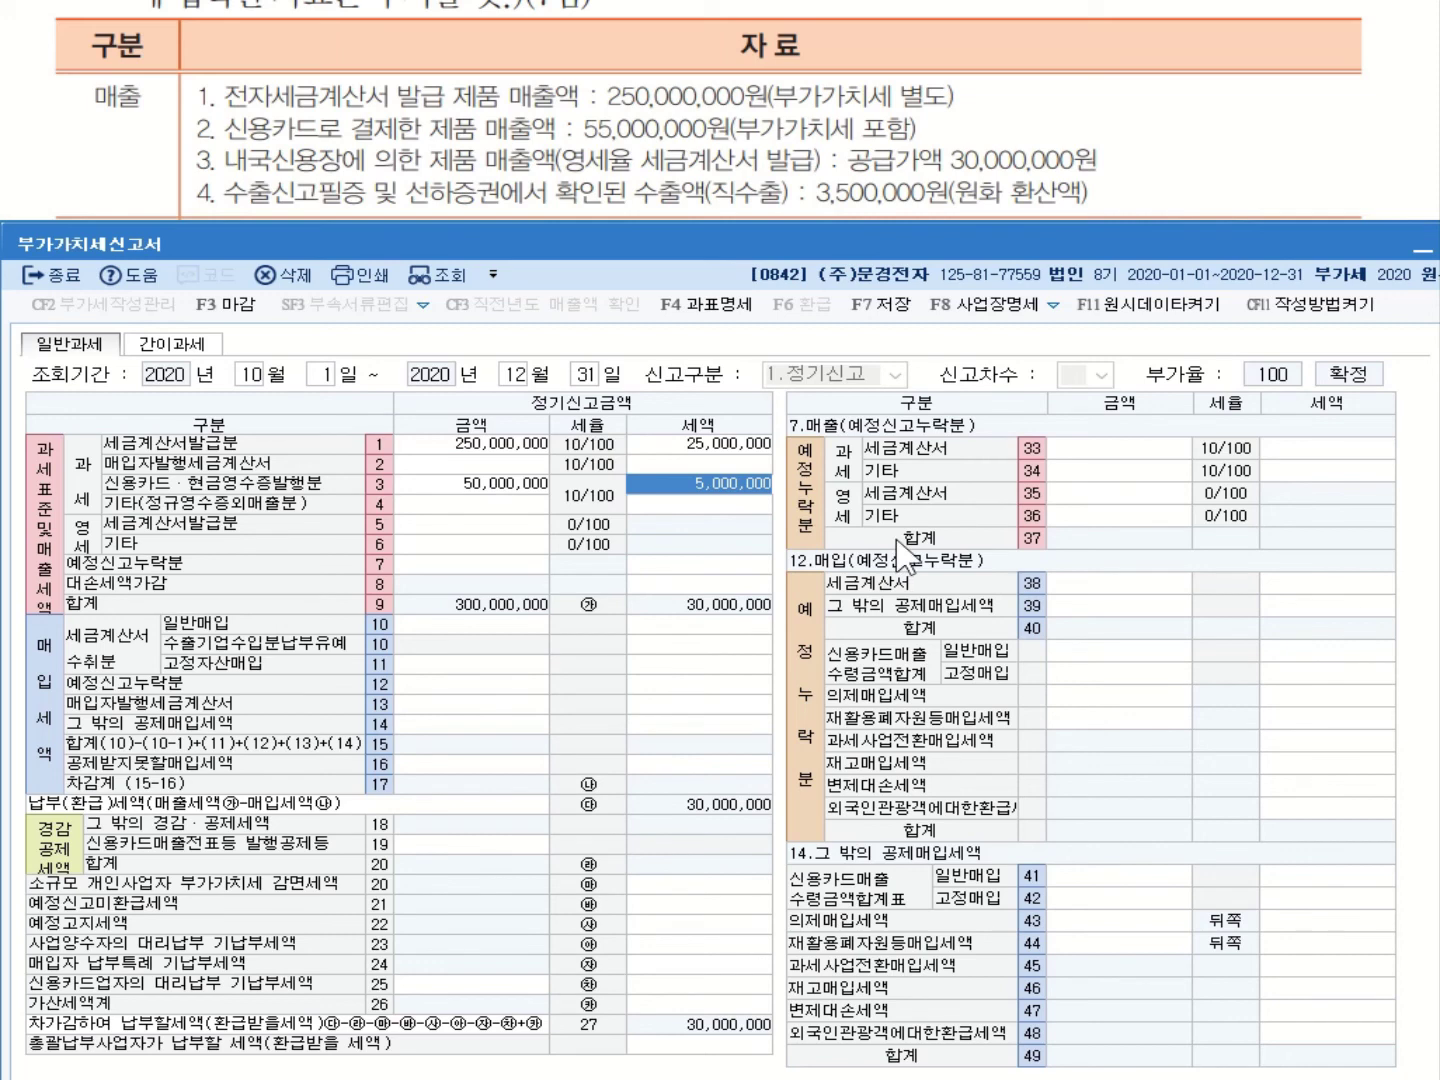
Enter the 영세 sales 금액 as 30,000,000 for 세금계산서발급분 in row 5 and 3,500,000 for 기타 in row 6.
{"action": "left_click", "coordinate": [497, 527]}
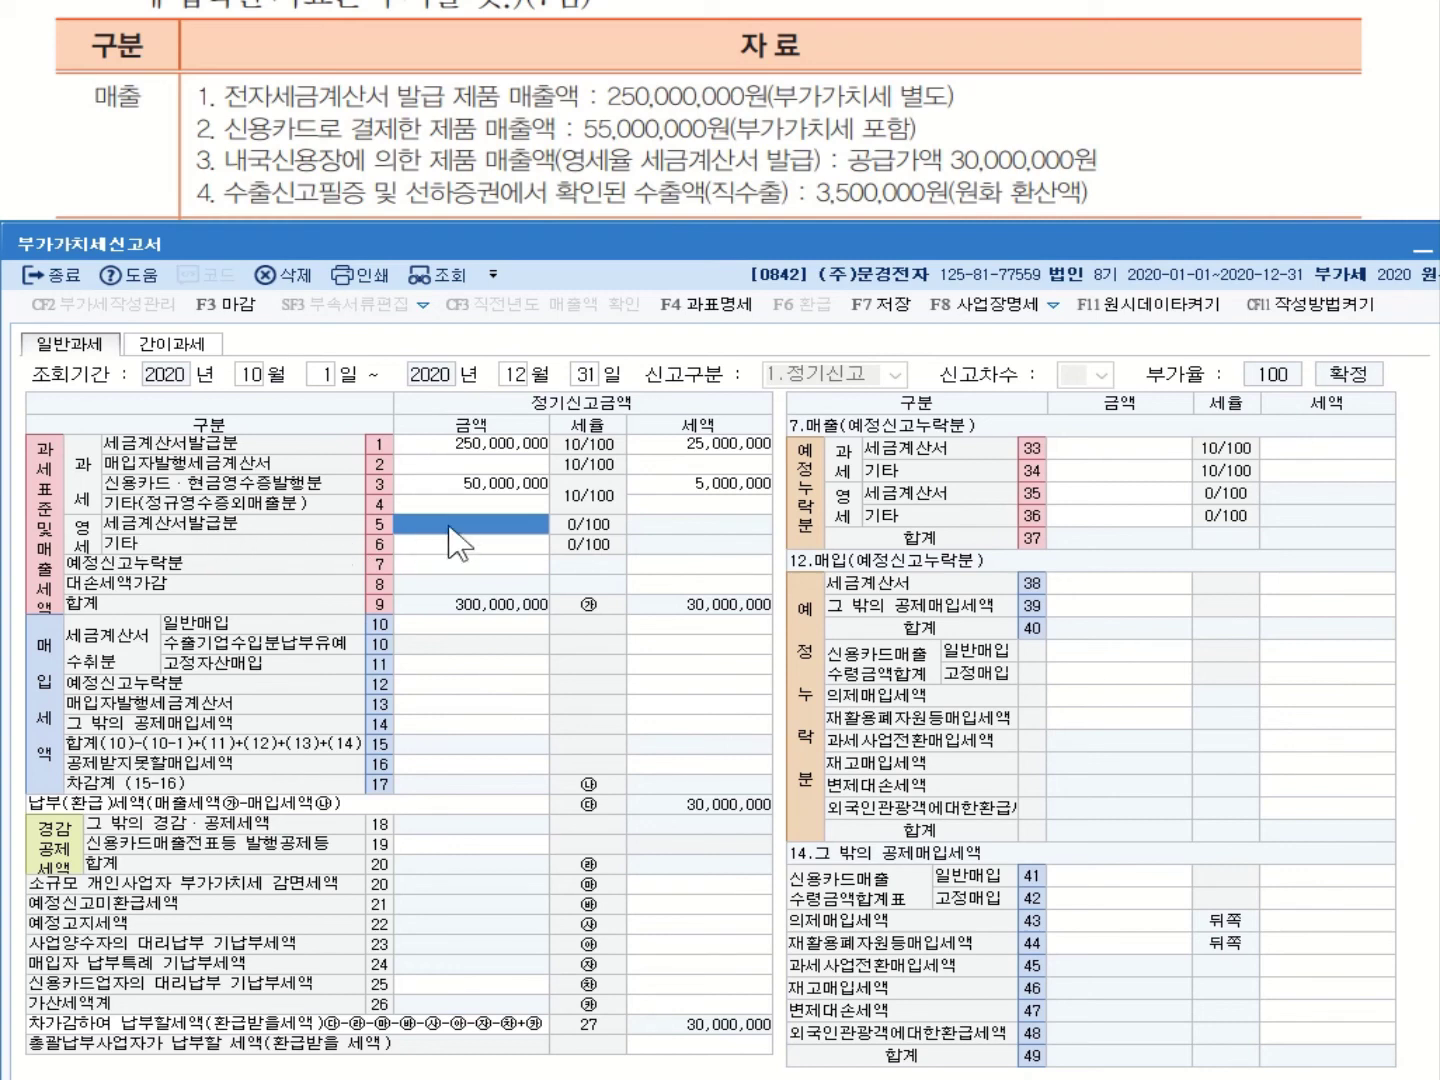
{"action": "type", "text": "30,000"}
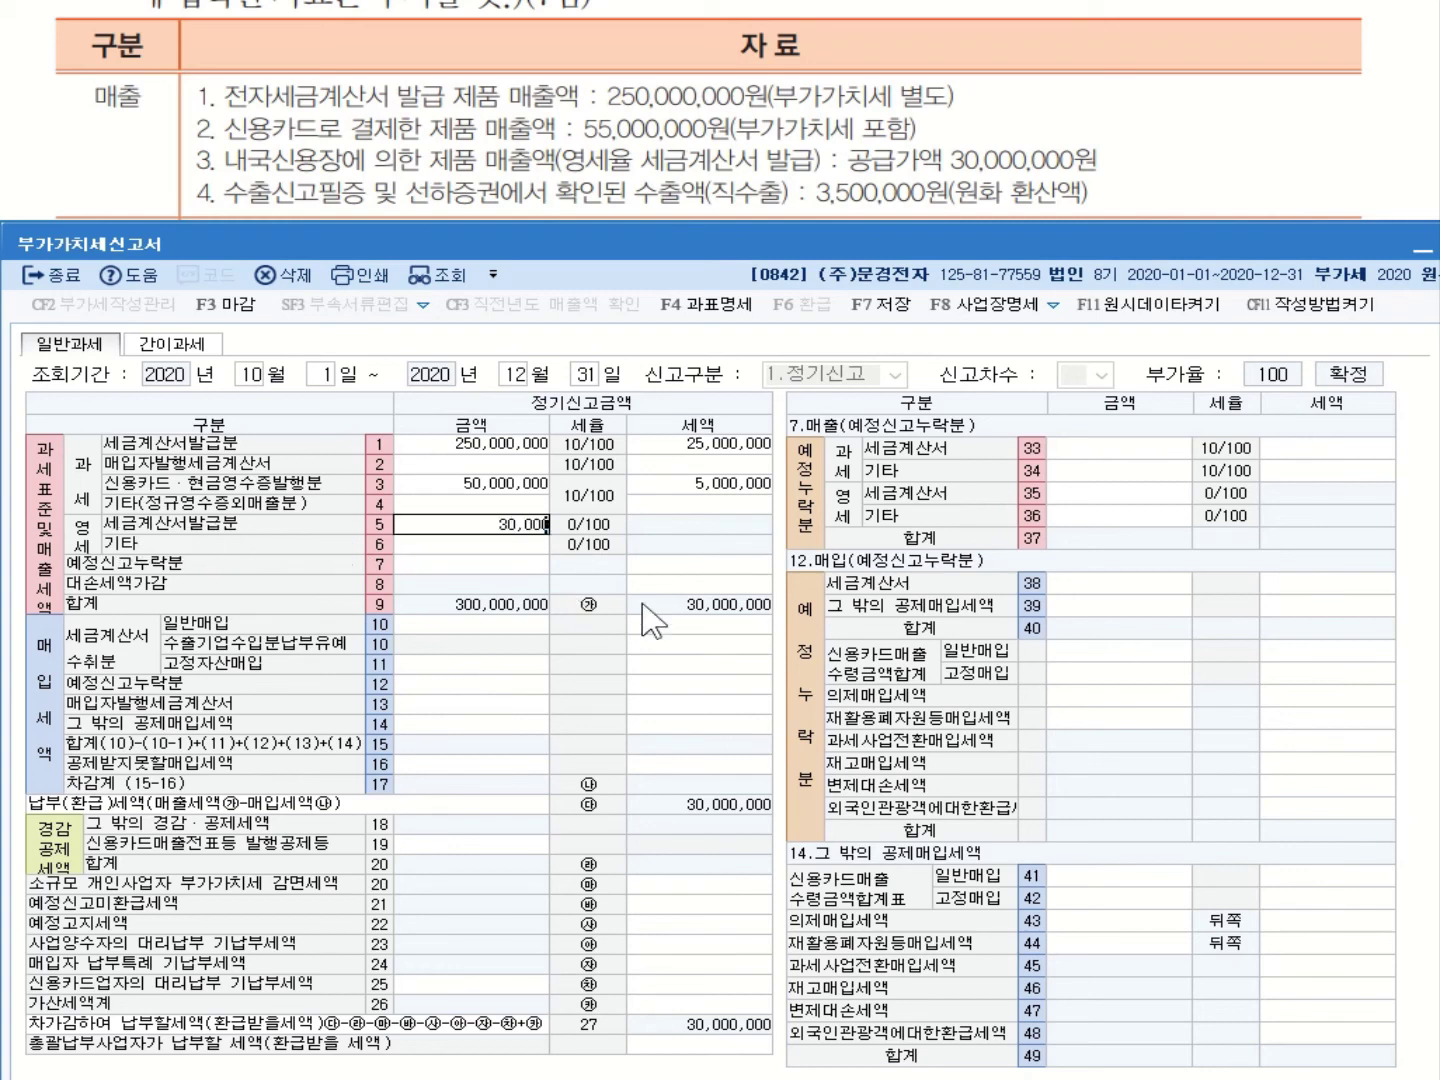
{"action": "type", "text": ",000"}
{"action": "key", "text": "Return"}
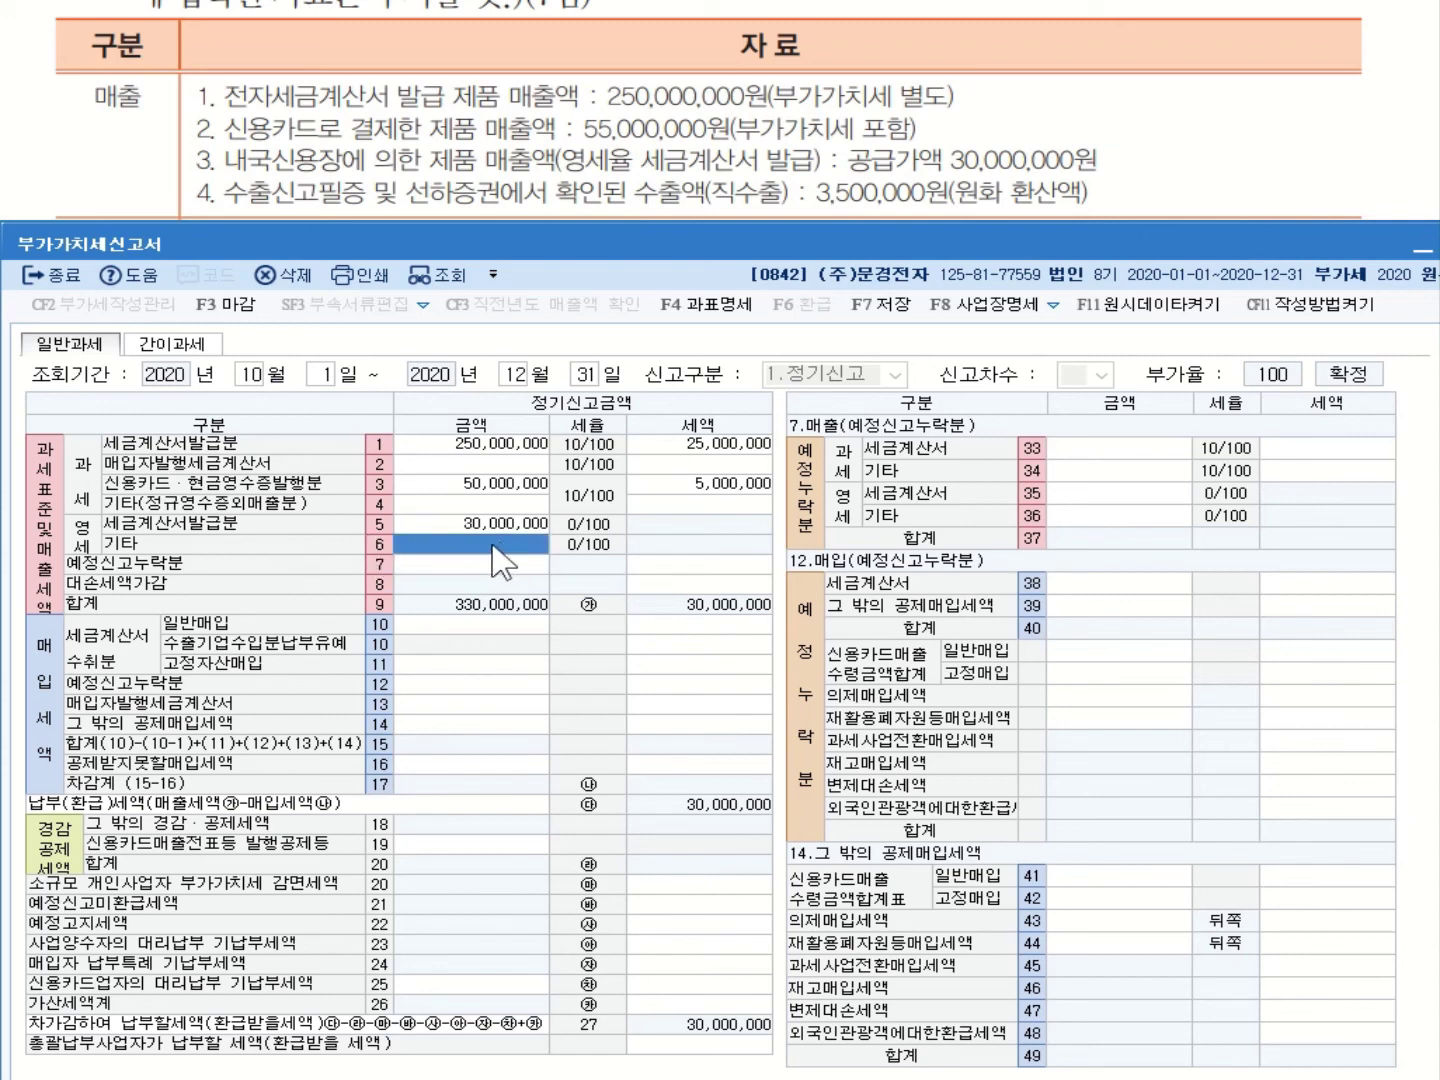
{"action": "type", "text": "5000000"}
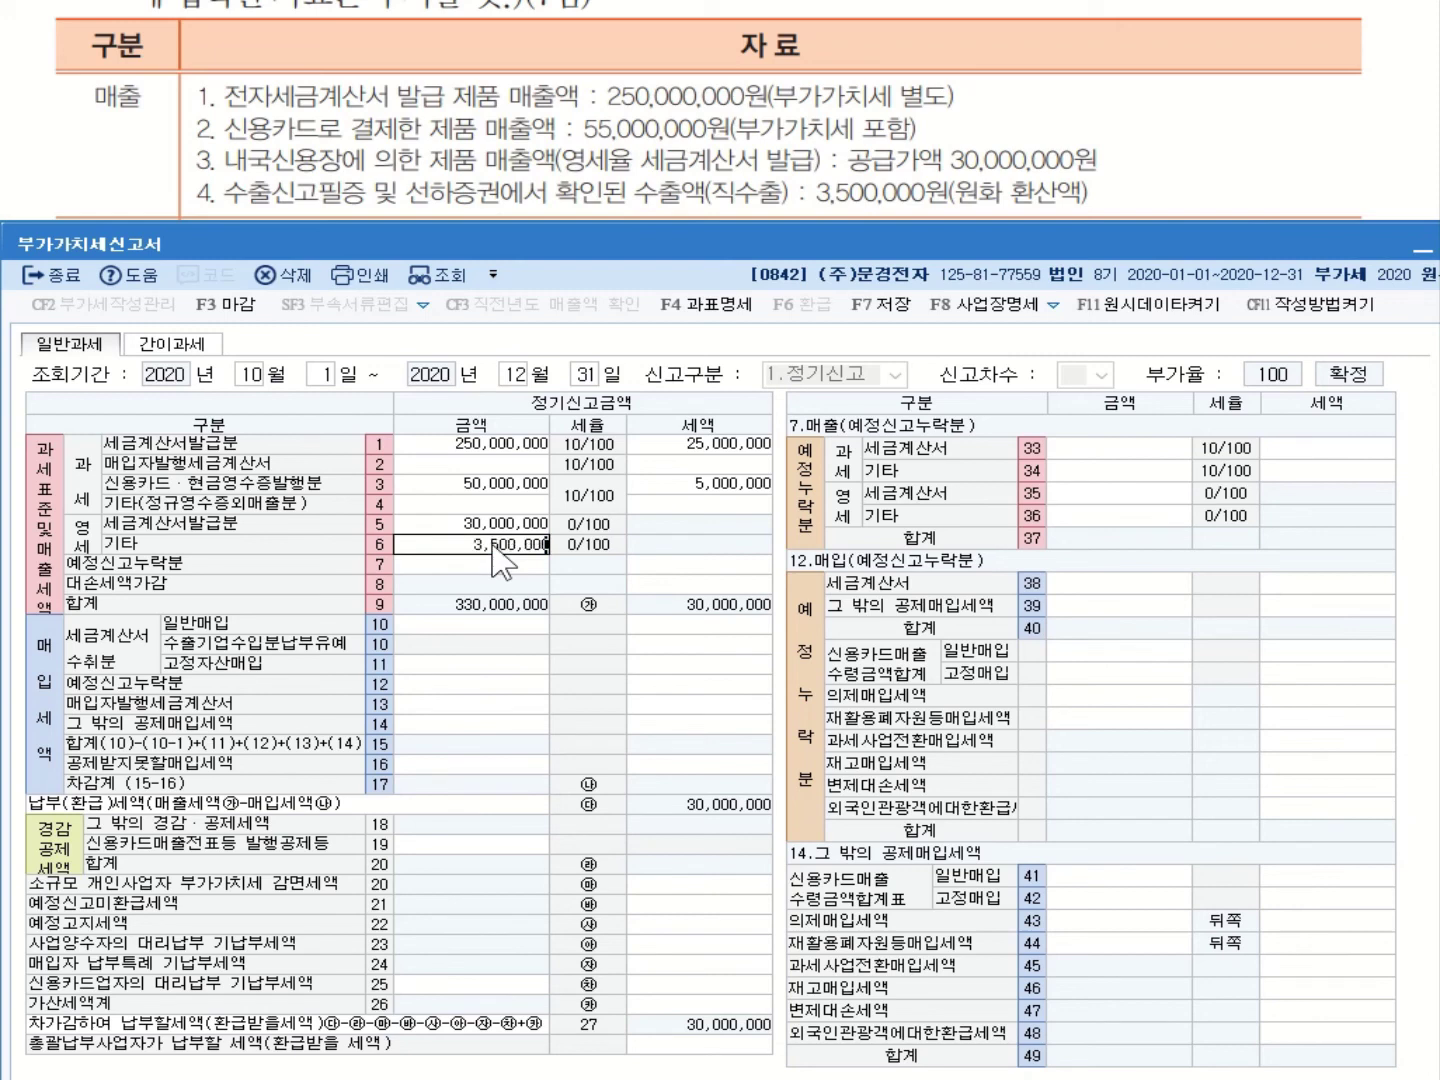
{"action": "key", "text": "Return"}
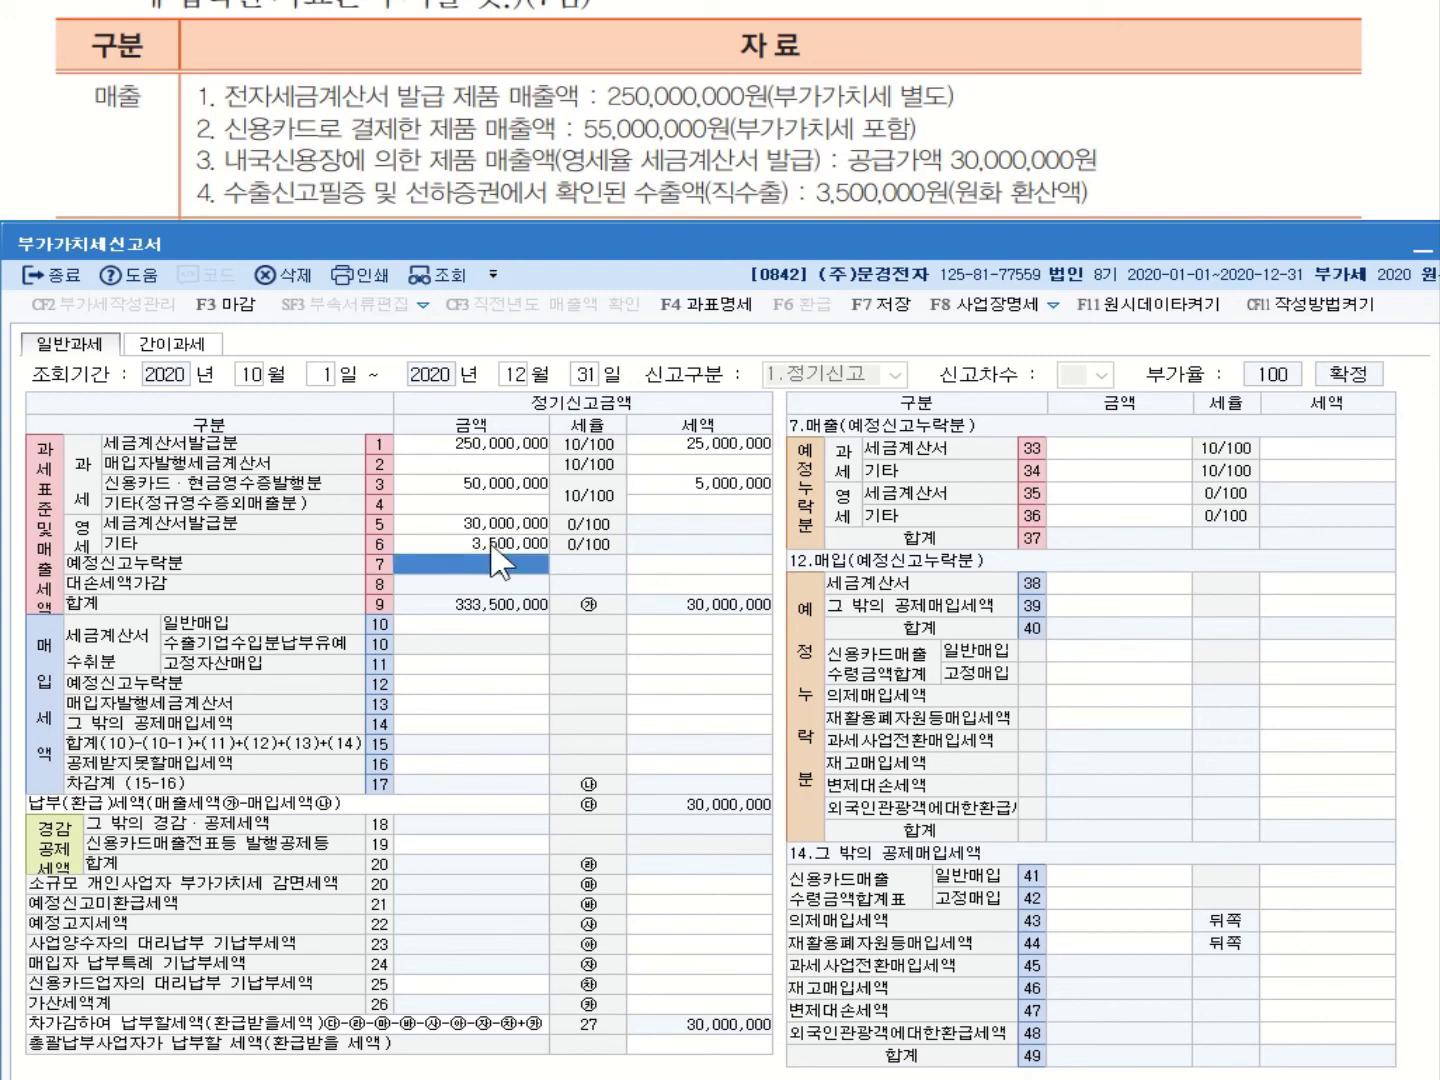
Enter 55,000,000 as the 금액 of 신용카드매출전표등 발행공제등 in row 19.
{"action": "left_click", "coordinate": [484, 850]}
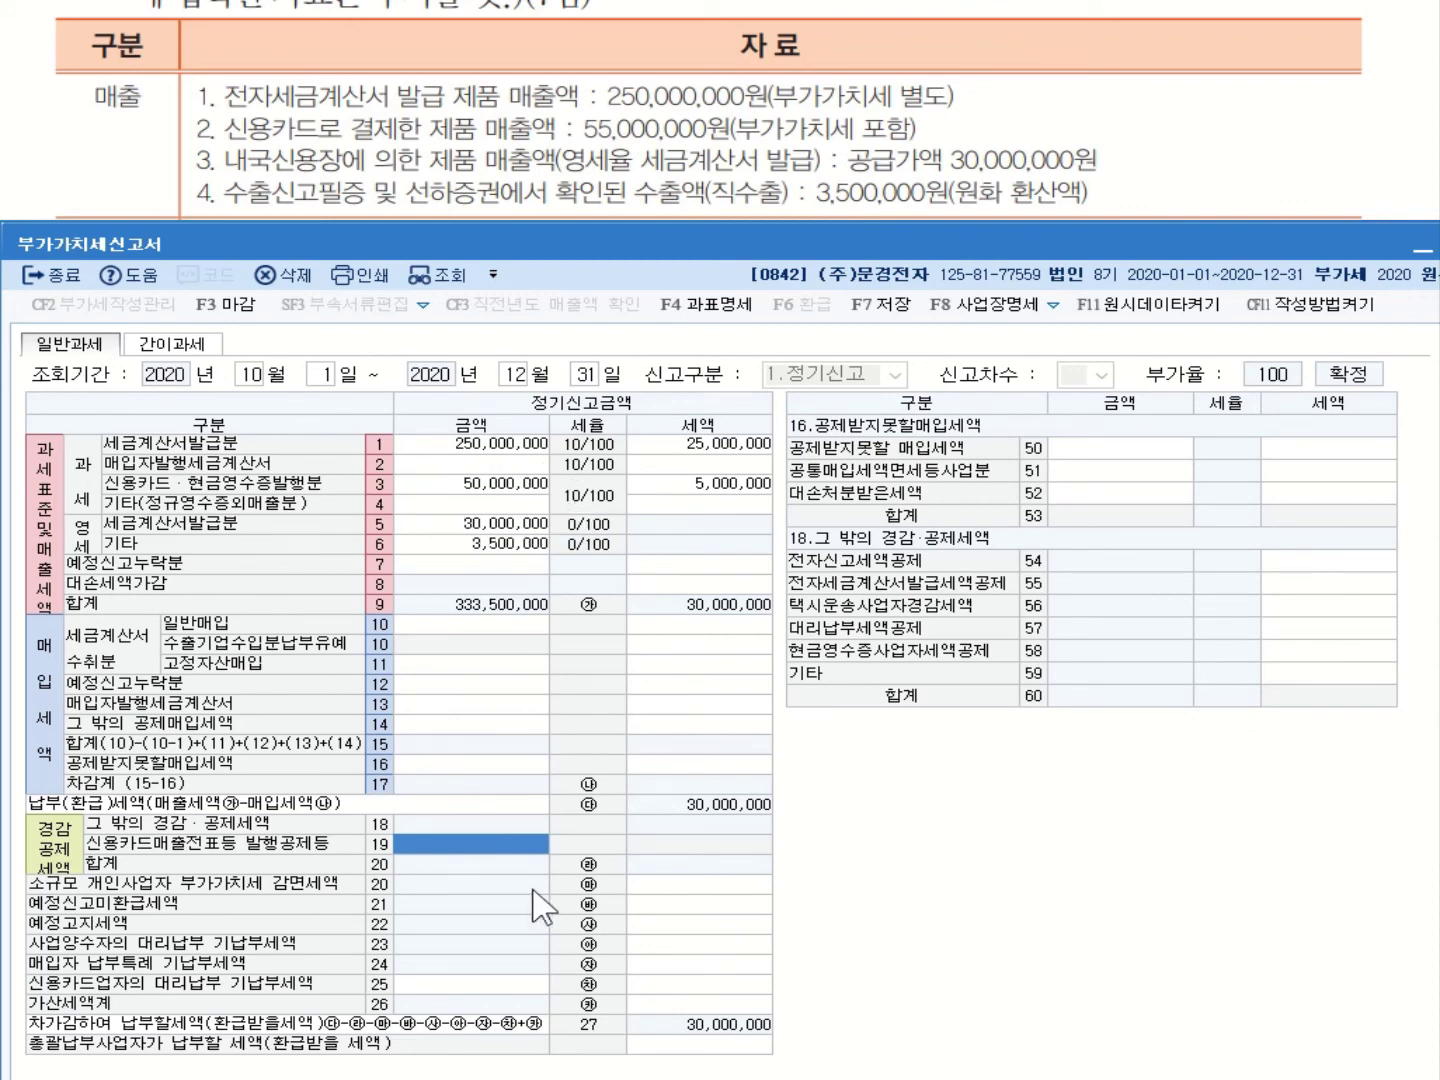
{"action": "type", "text": "55000000"}
{"action": "key", "text": "Return"}
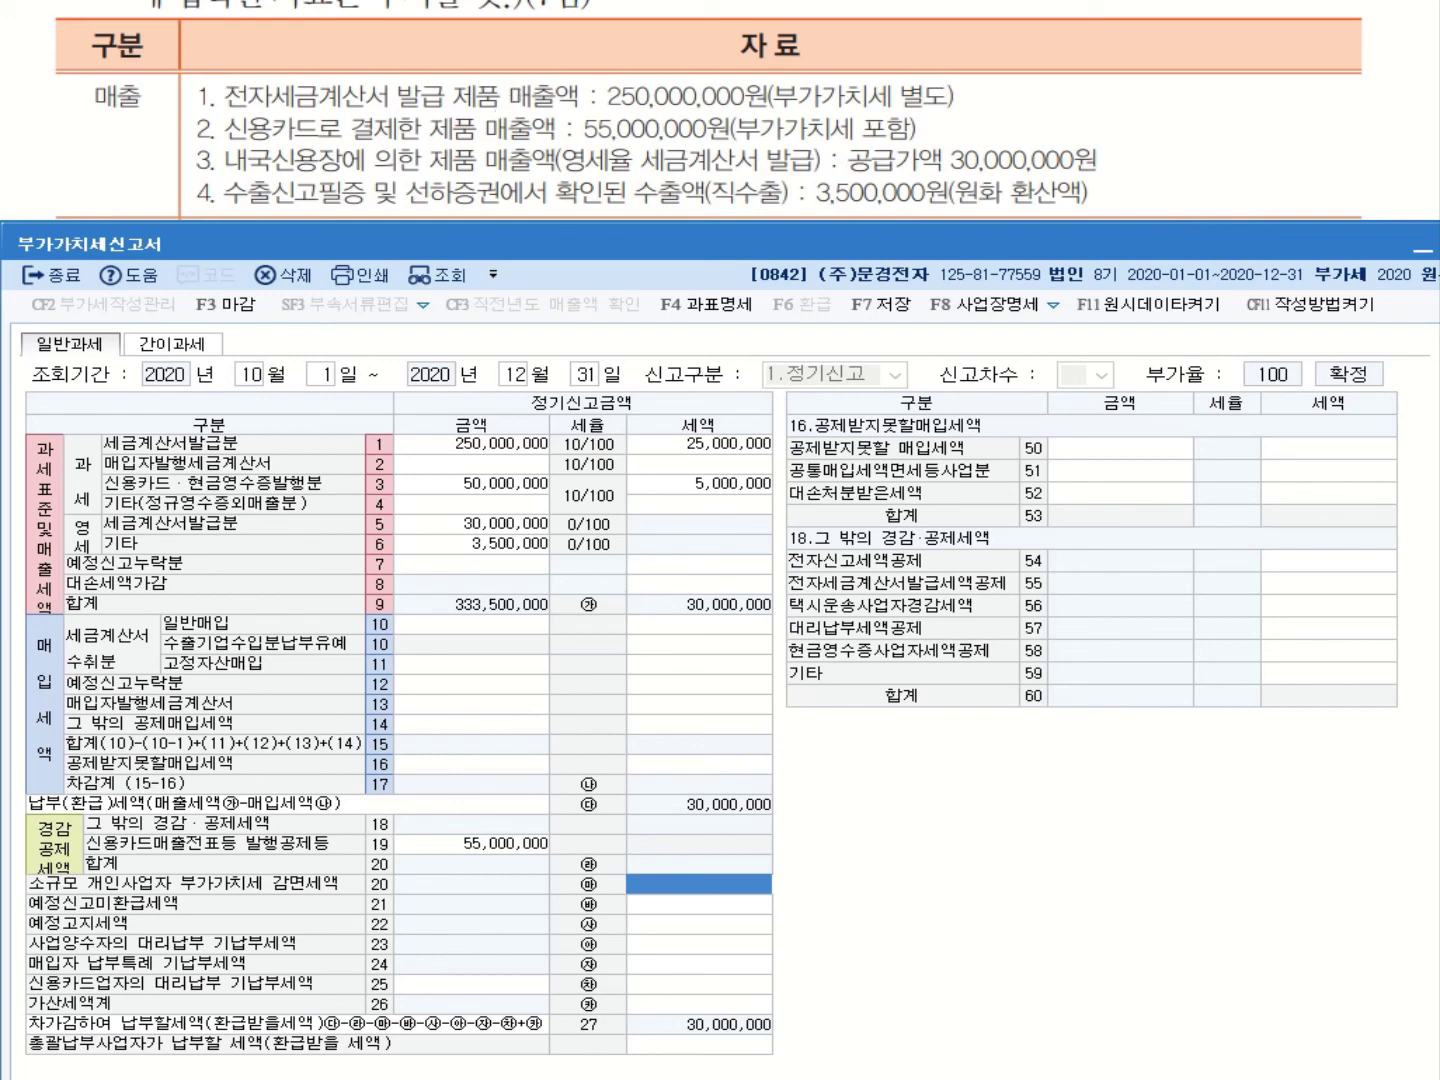
Underline 일반매입 in purchase item 1 and enter 금액 150,000,000 and 세액 15,000,000 for 세금계산서수취분 일반매입 in row 10.
{"action": "left_click", "coordinate": [290, 62]}
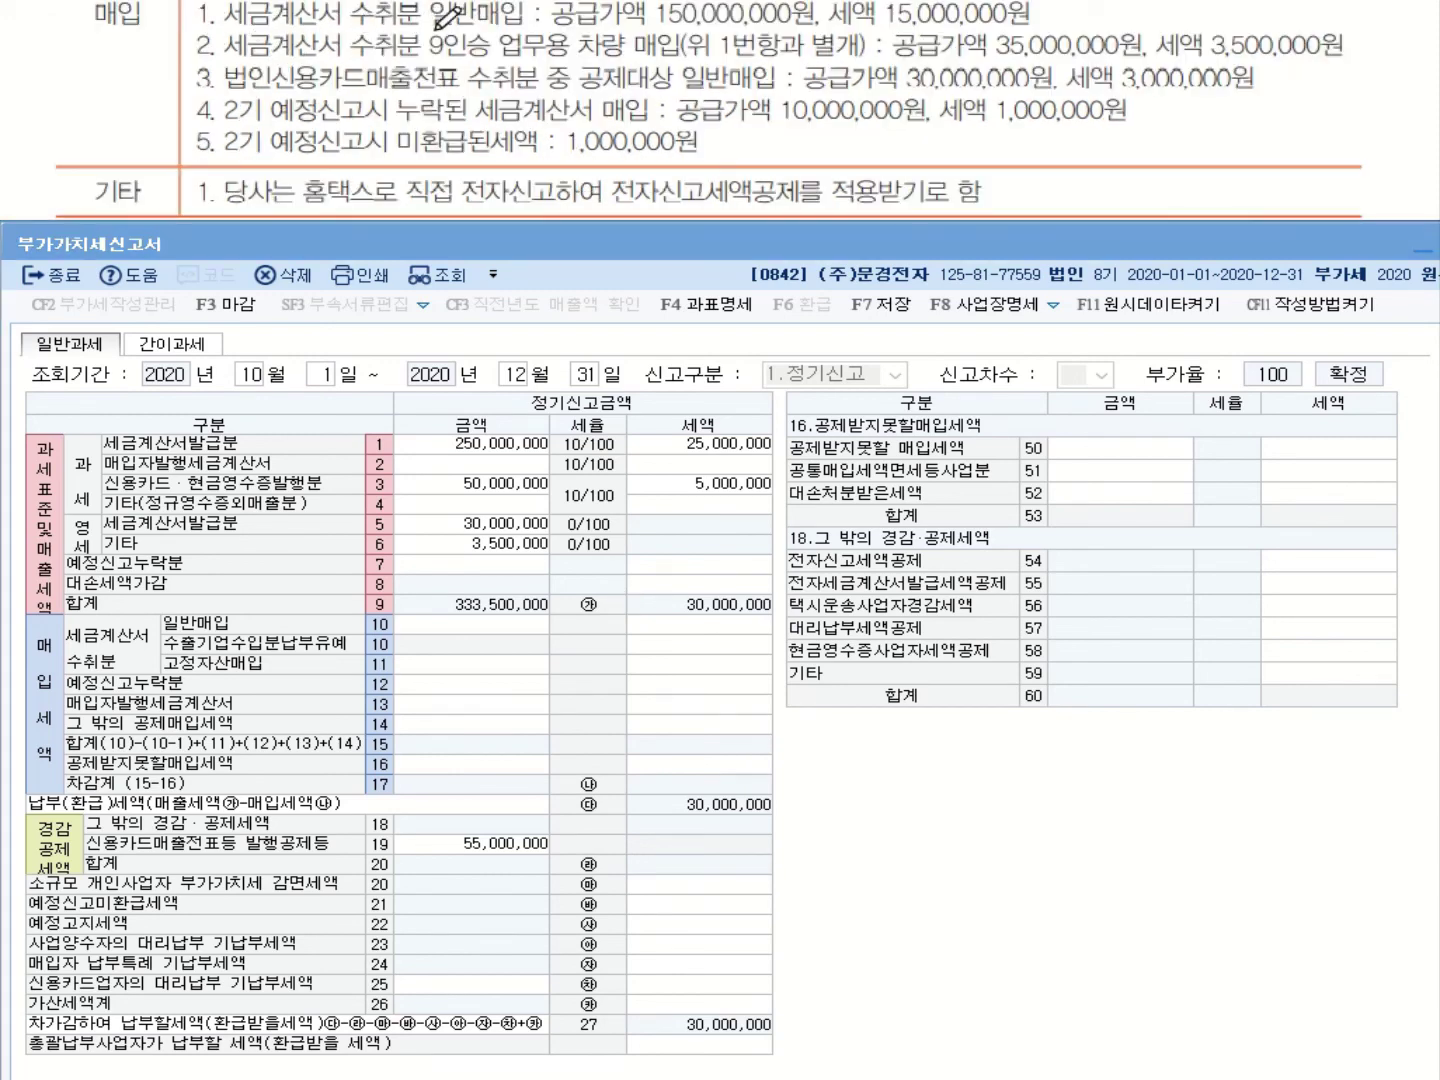
{"action": "left_click_drag", "start_coordinate": [432, 28], "coordinate": [522, 28]}
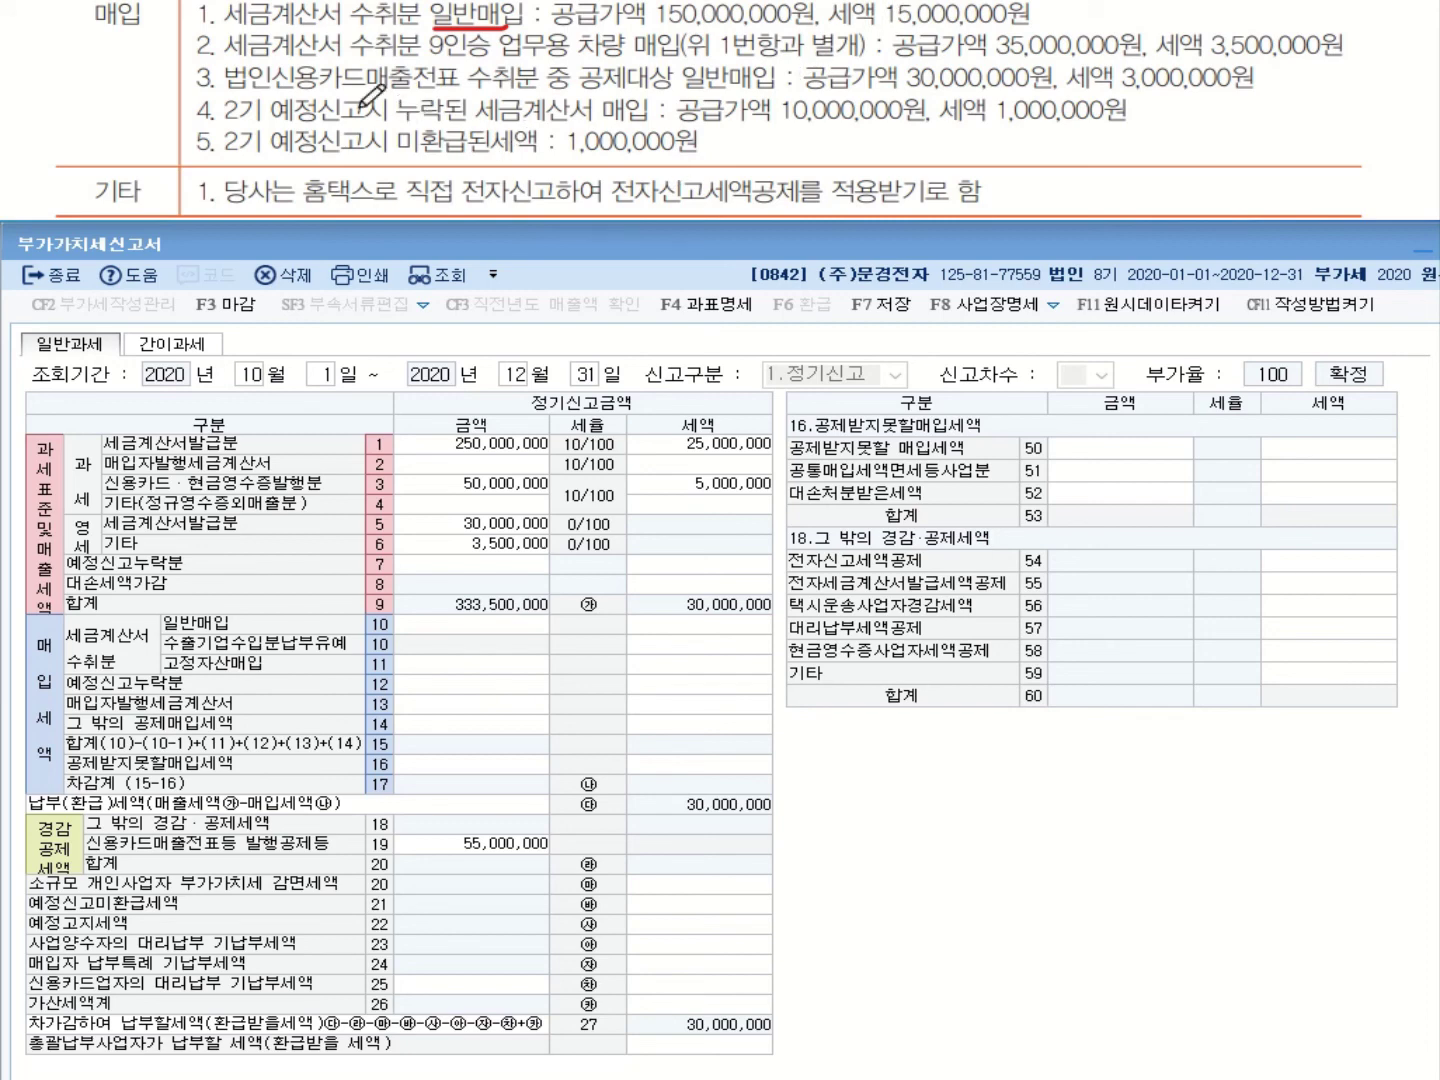
{"action": "left_click", "coordinate": [470, 625]}
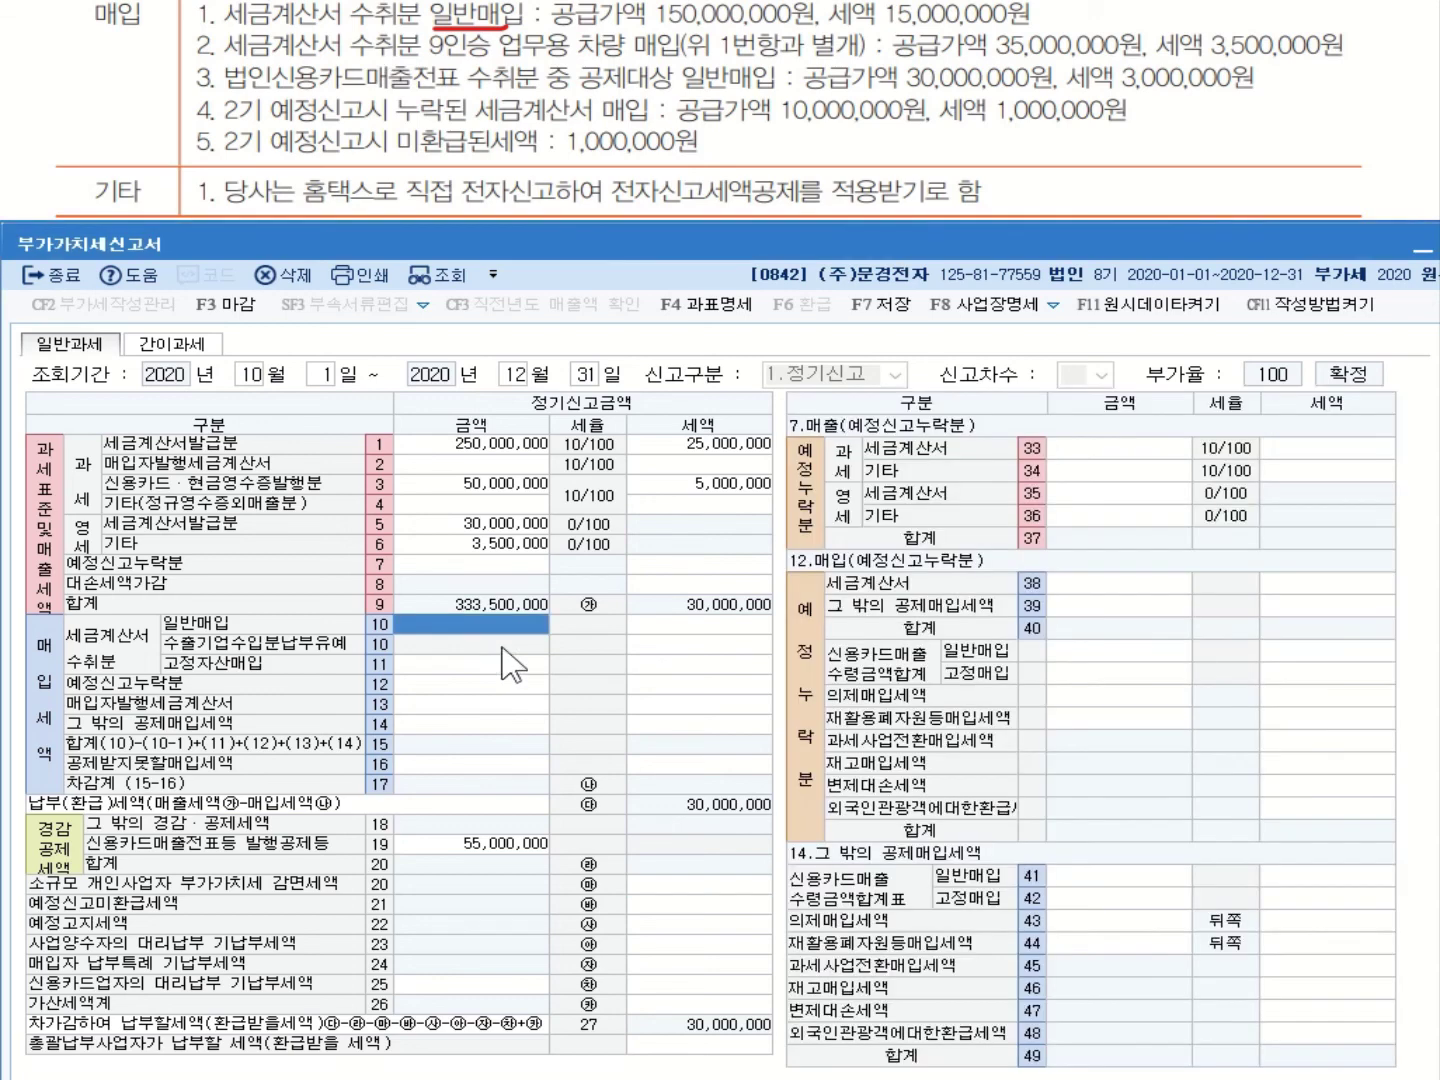
{"action": "type", "text": "150000000"}
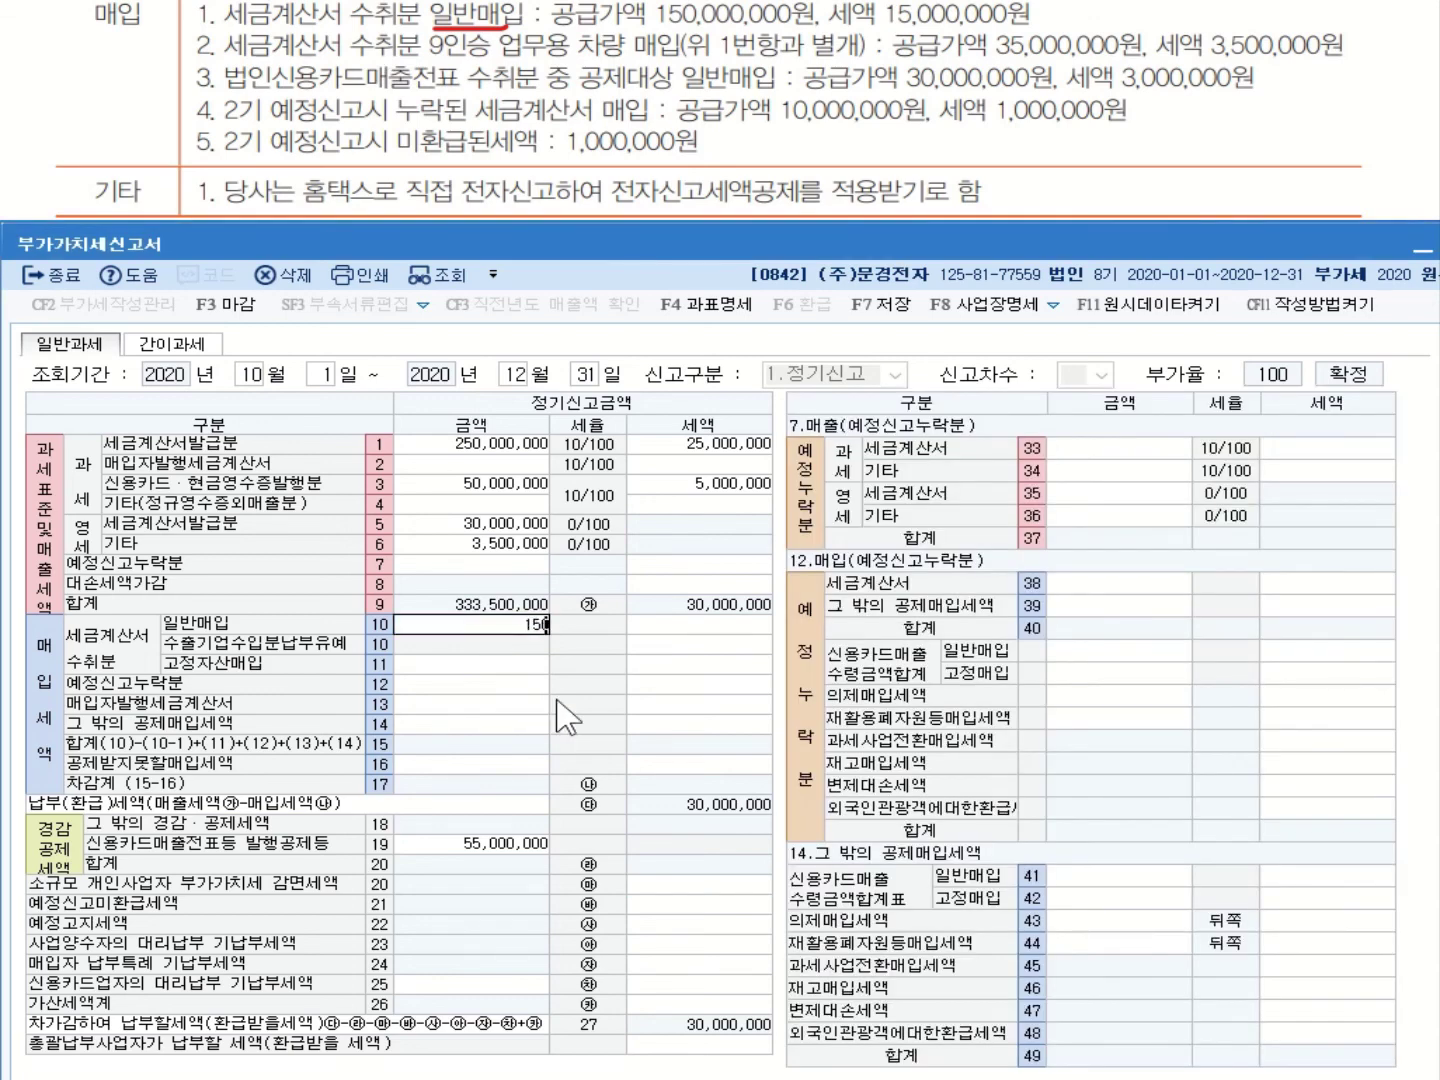
{"action": "key", "text": "Return"}
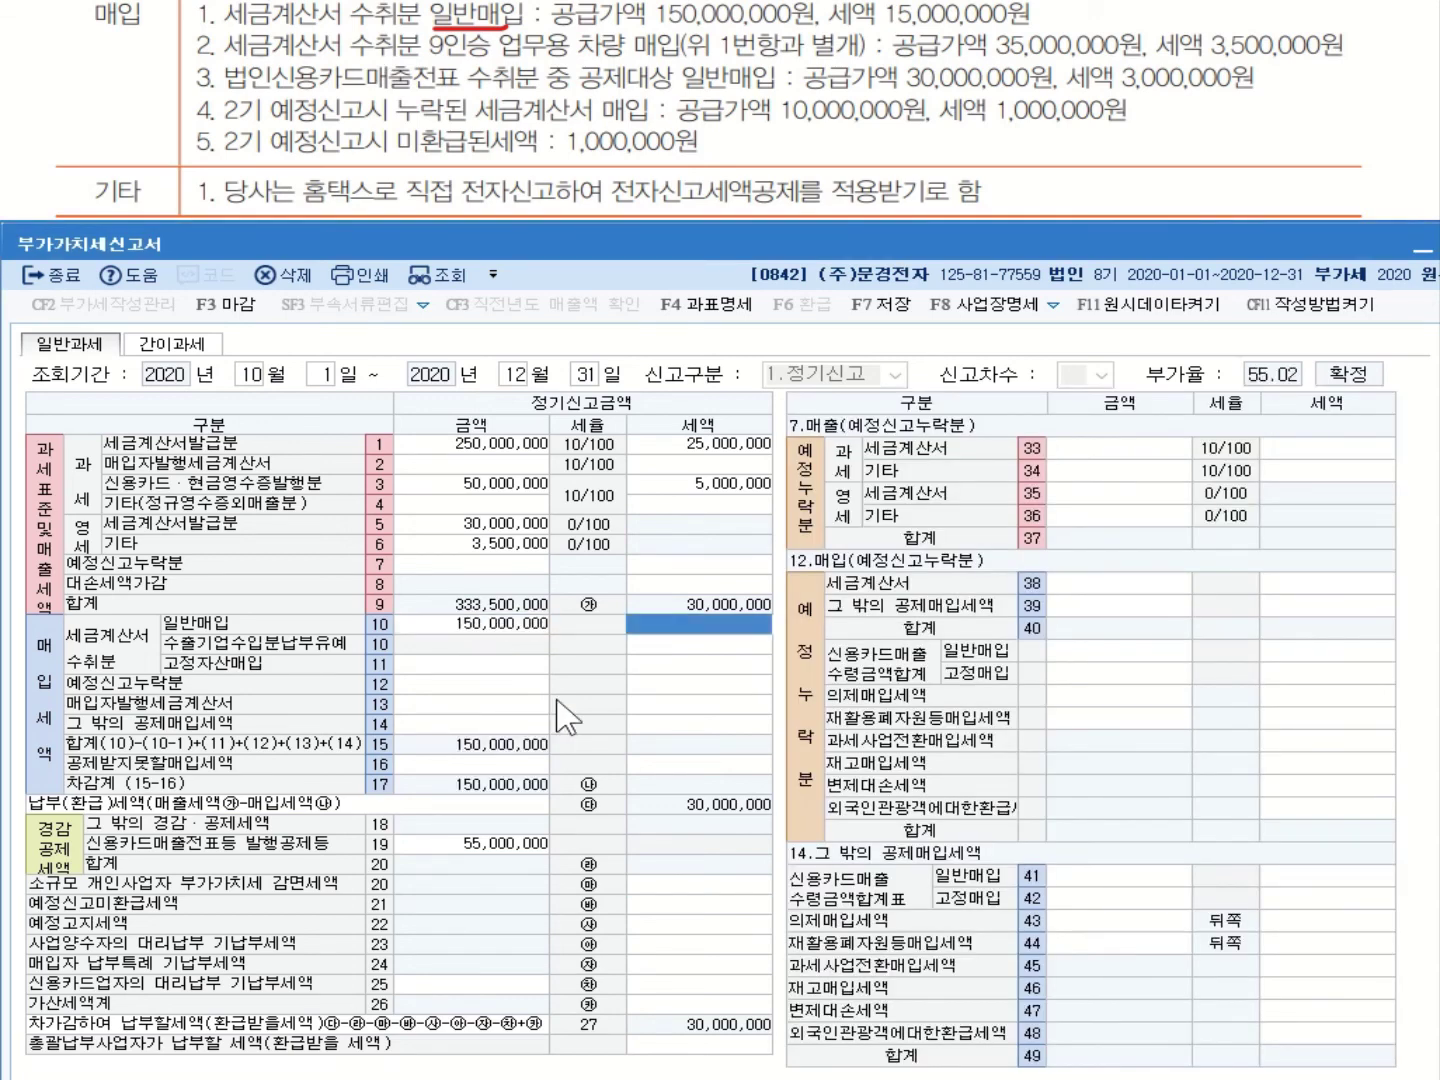
{"action": "type", "text": "15000000"}
{"action": "key", "text": "Return"}
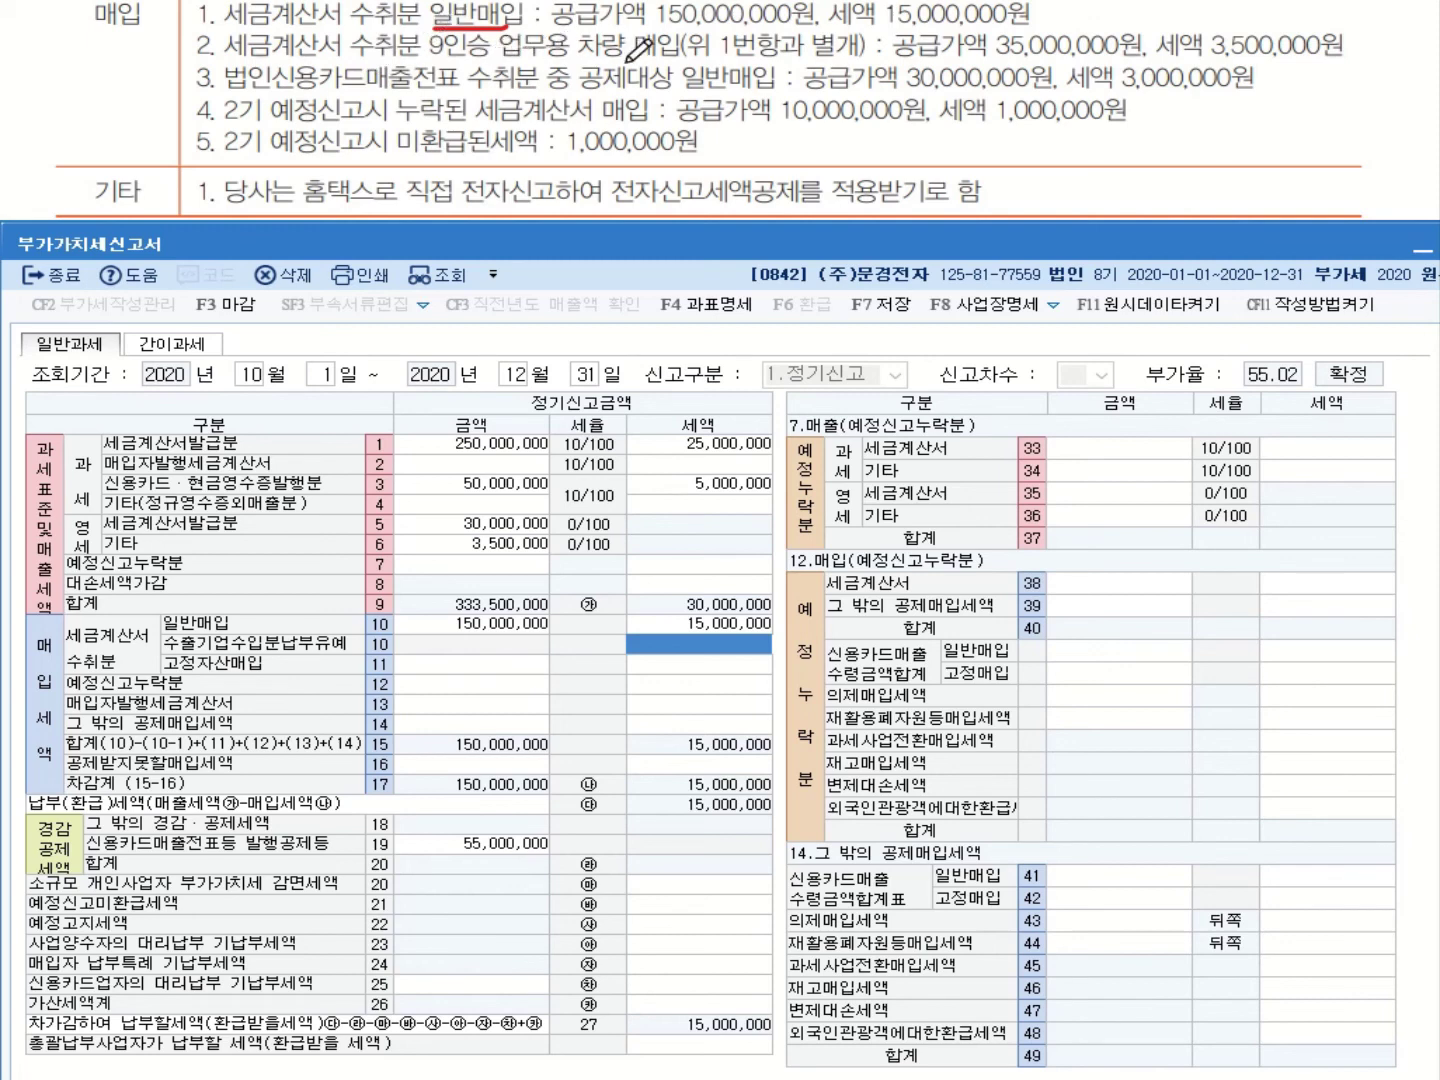
Underline the 업무용 차량 매입 in purchase item 2 and enter 금액 35,000,000 and 세액 3,500,000 for 고정자산매입 in row 11.
{"action": "left_click_drag", "start_coordinate": [430, 58], "coordinate": [668, 60]}
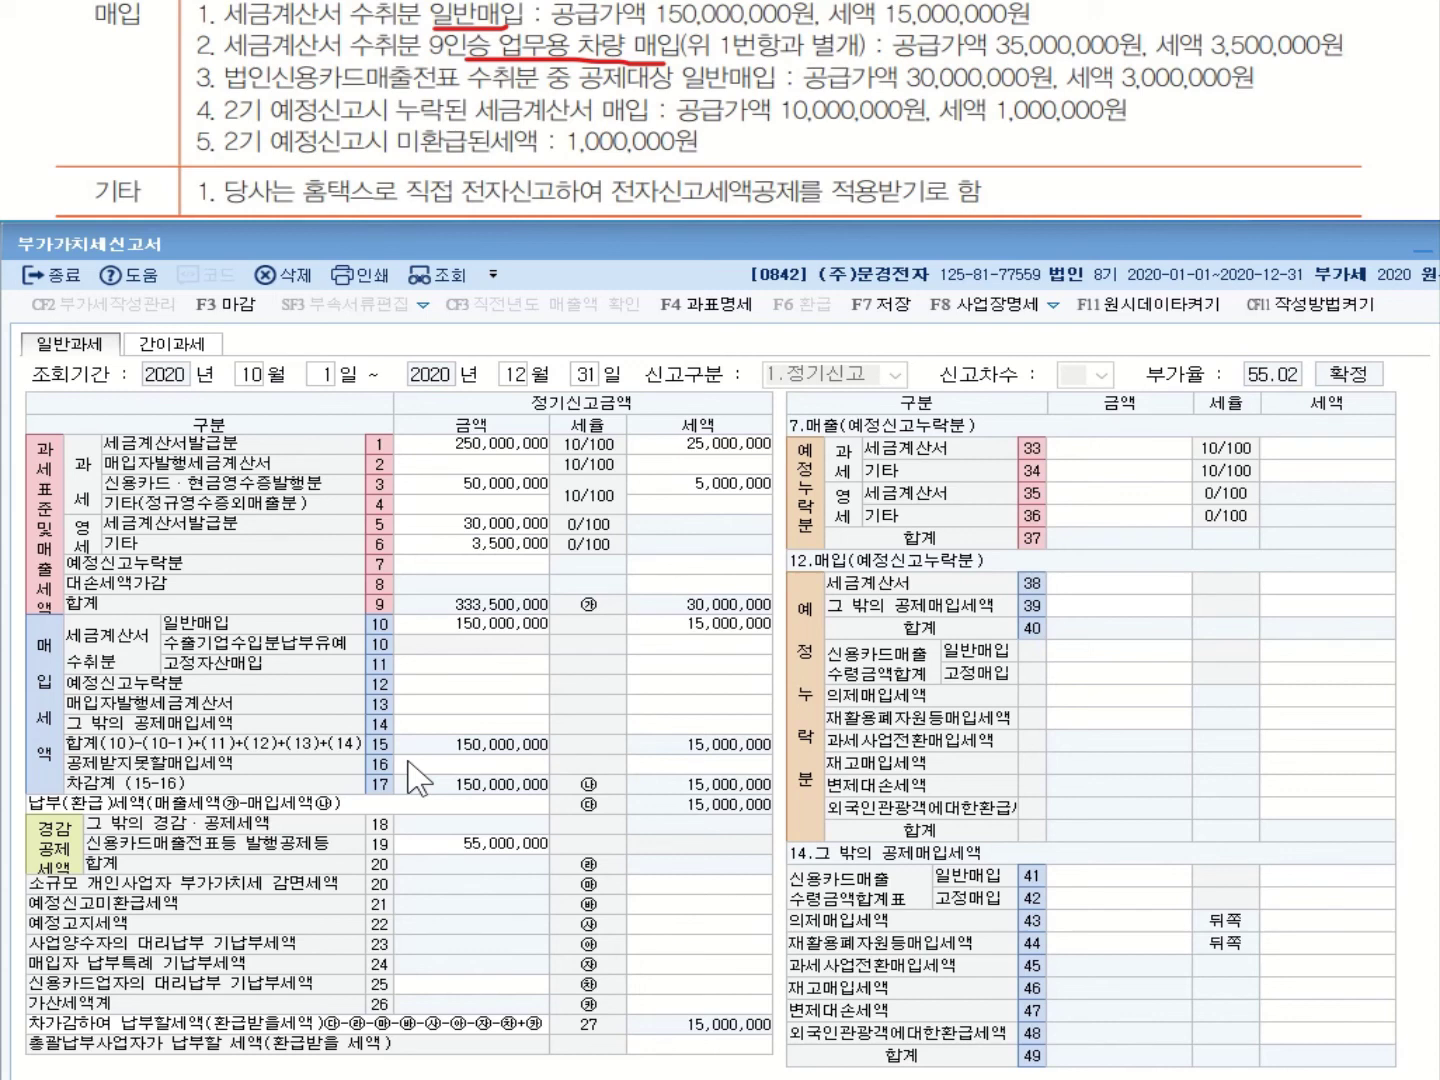
{"action": "left_click", "coordinate": [490, 664]}
{"action": "type", "text": "35000000"}
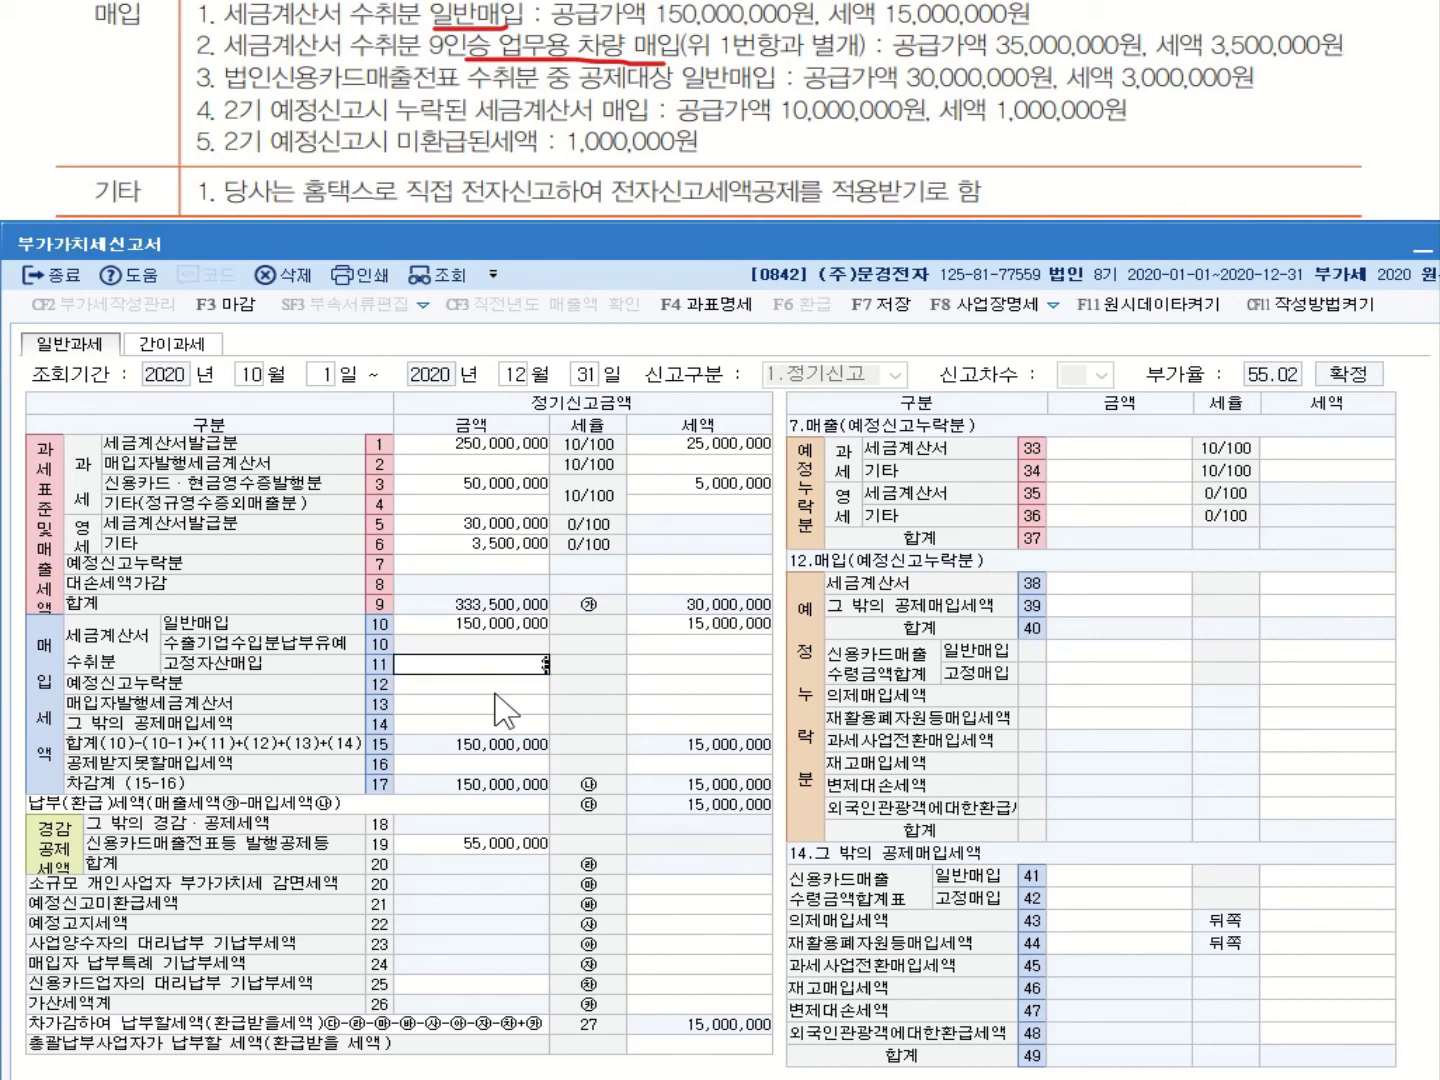
{"action": "key", "text": "Return"}
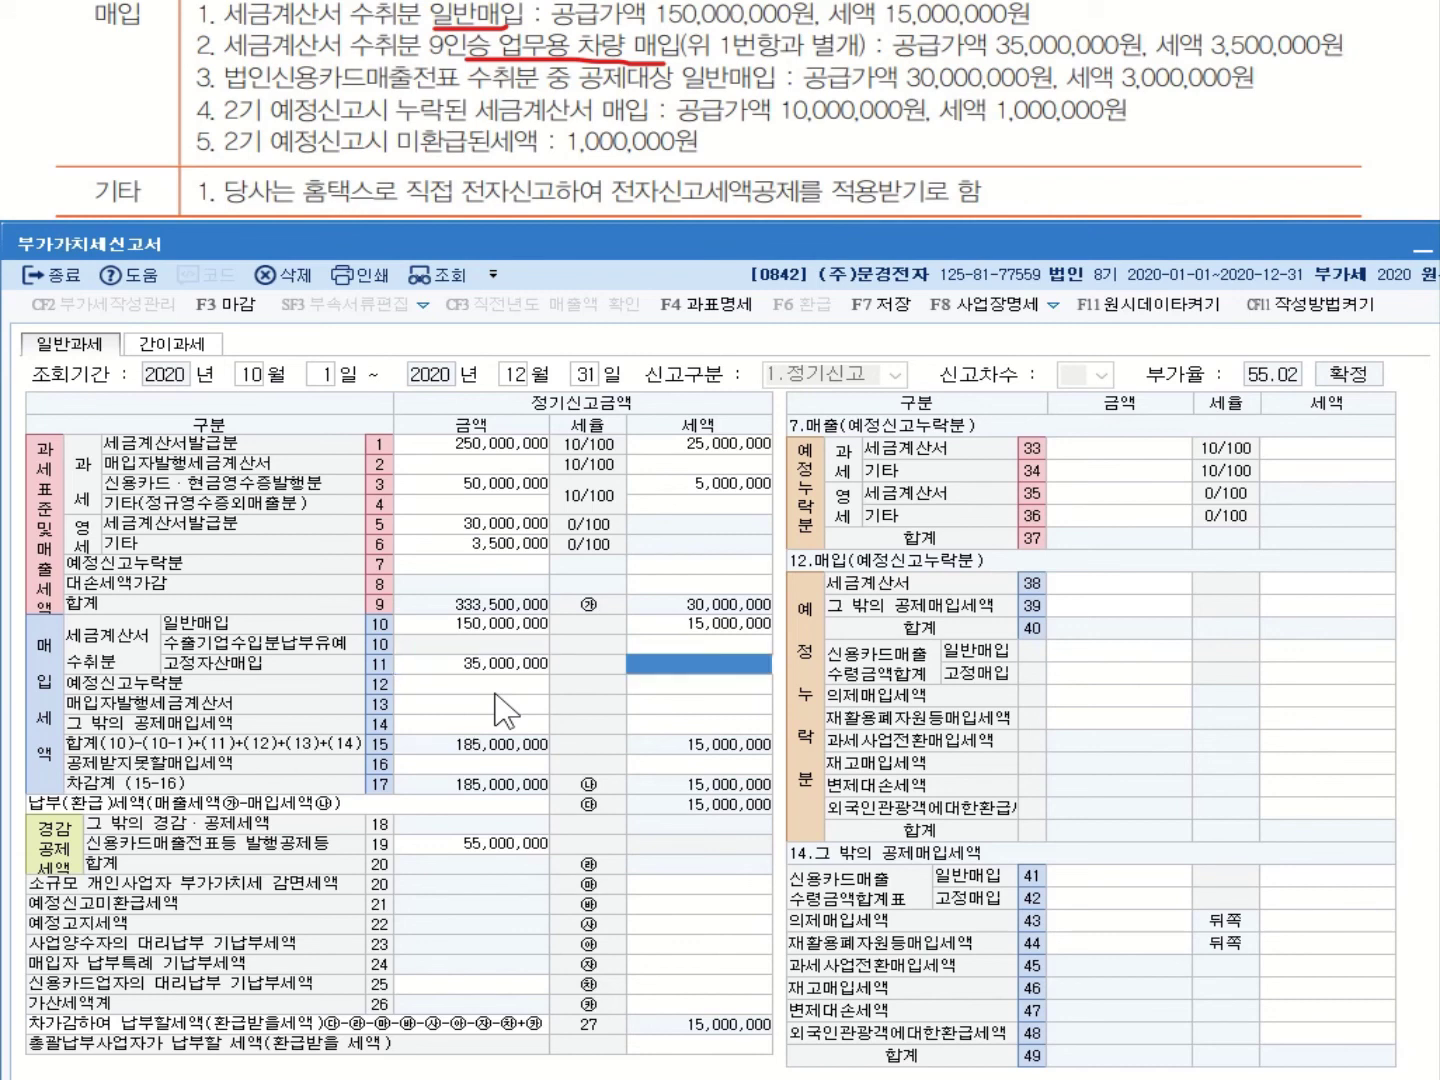
{"action": "type", "text": "3500000"}
{"action": "key", "text": "Return"}
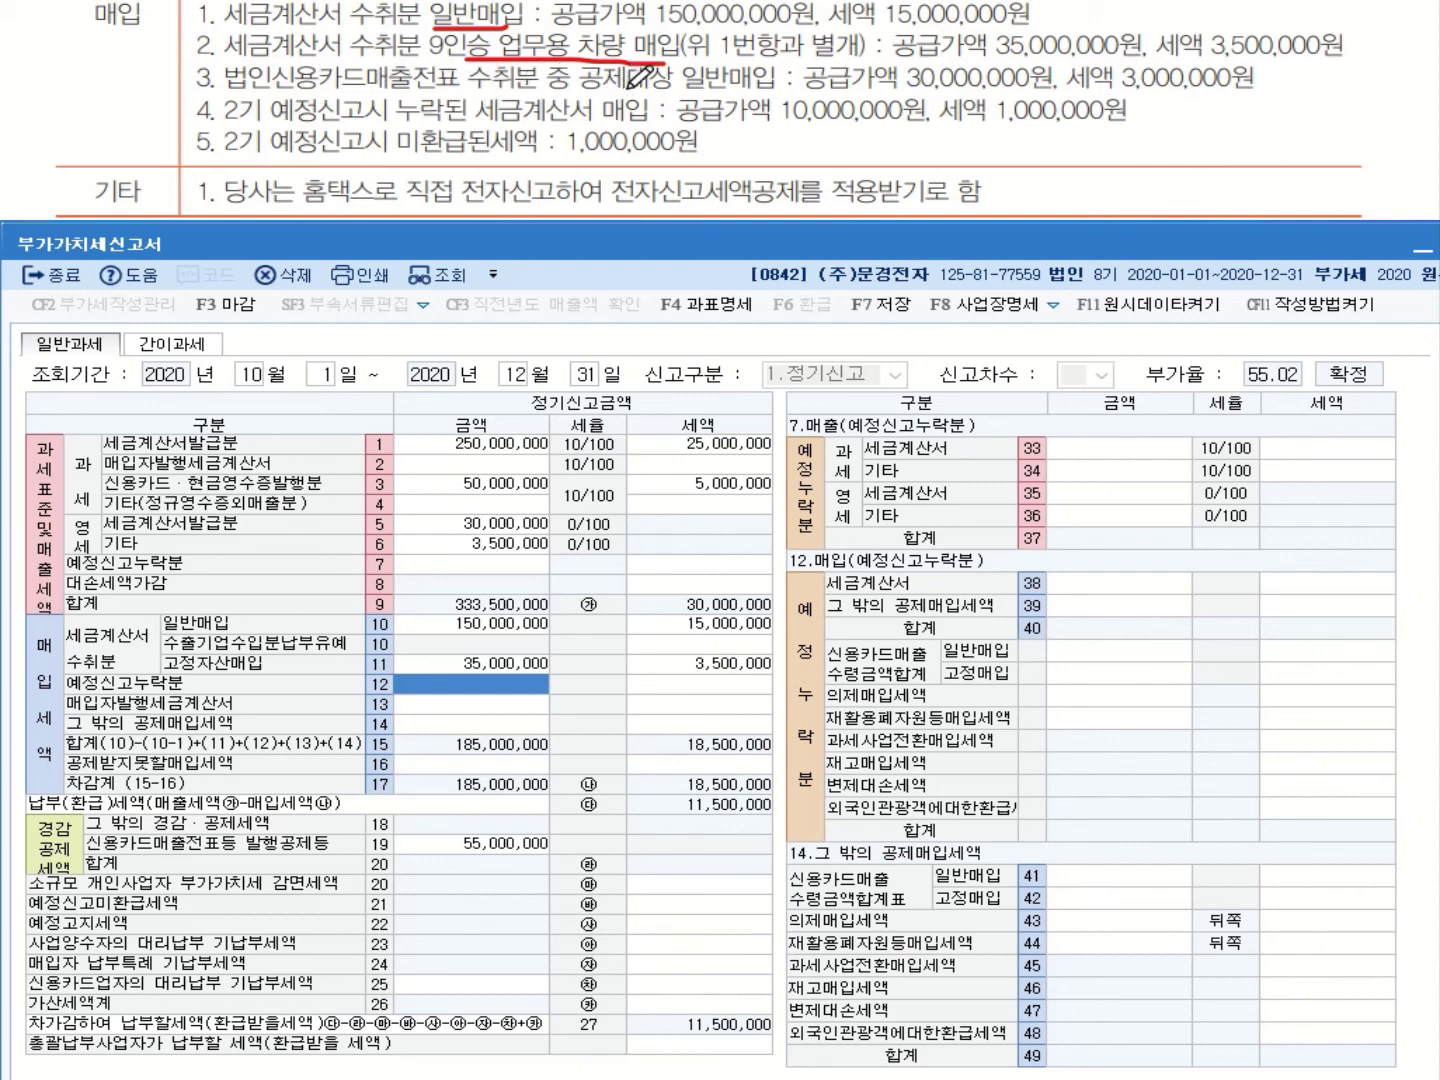
Underline purchase item 3's 일반매입 amounts and enter 금액 30,000,000 and 세액 3,000,000 for 신용카드매출수령금액합계표 일반매입 in row 41.
{"action": "left_click_drag", "start_coordinate": [686, 96], "coordinate": [1265, 97]}
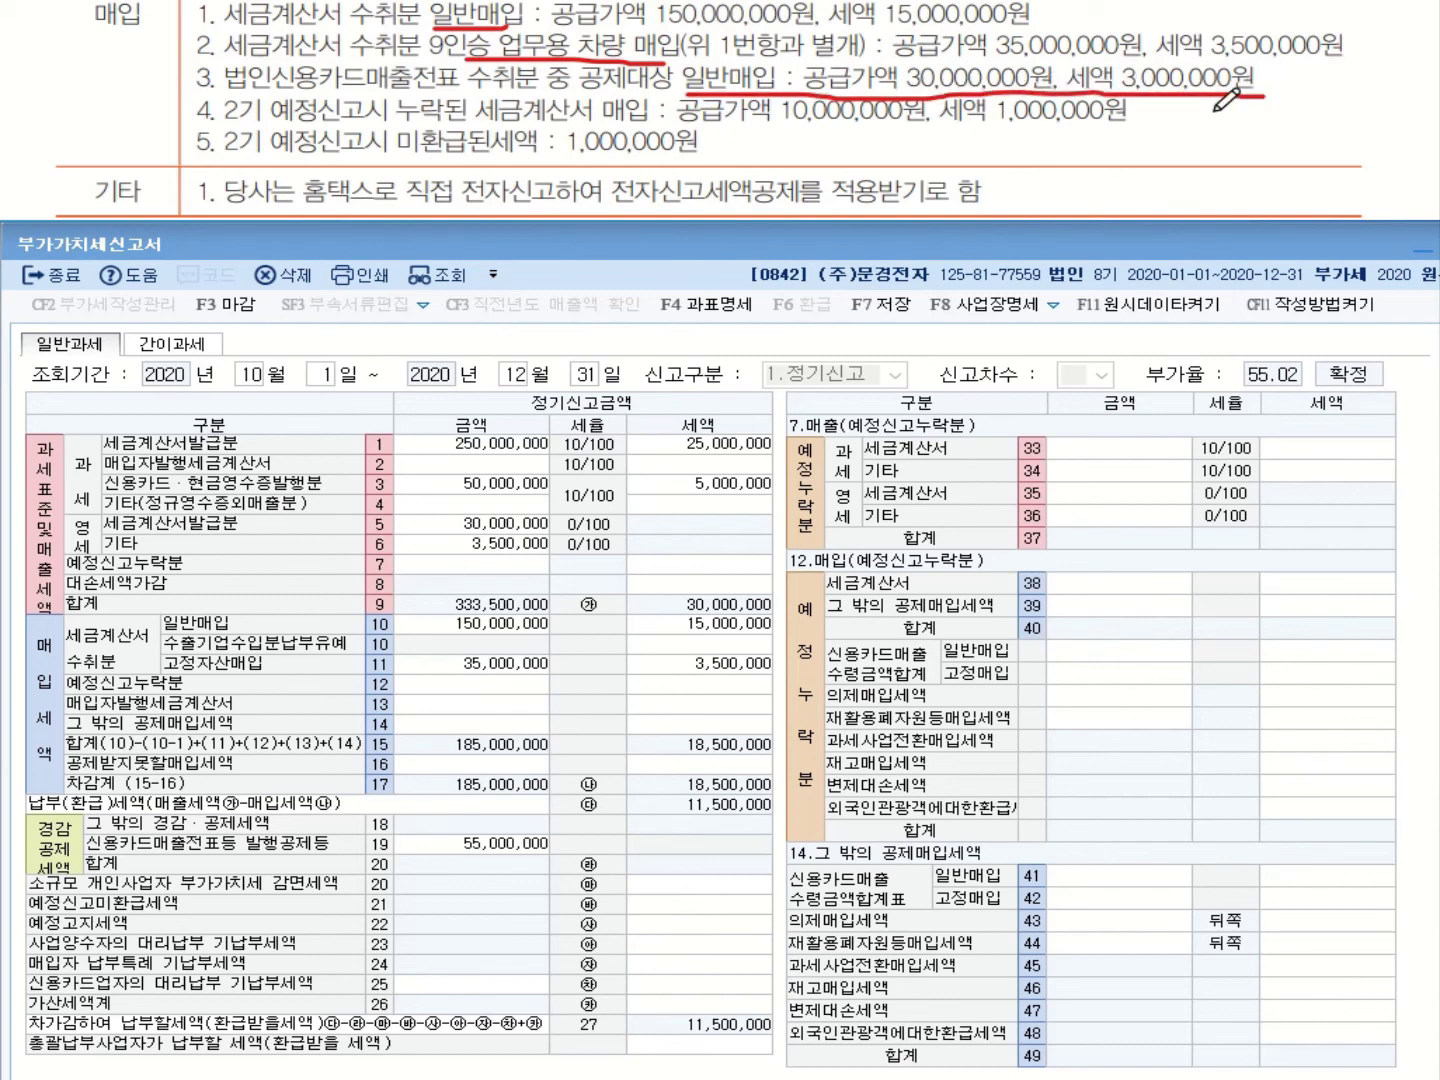
{"action": "left_click", "coordinate": [462, 725]}
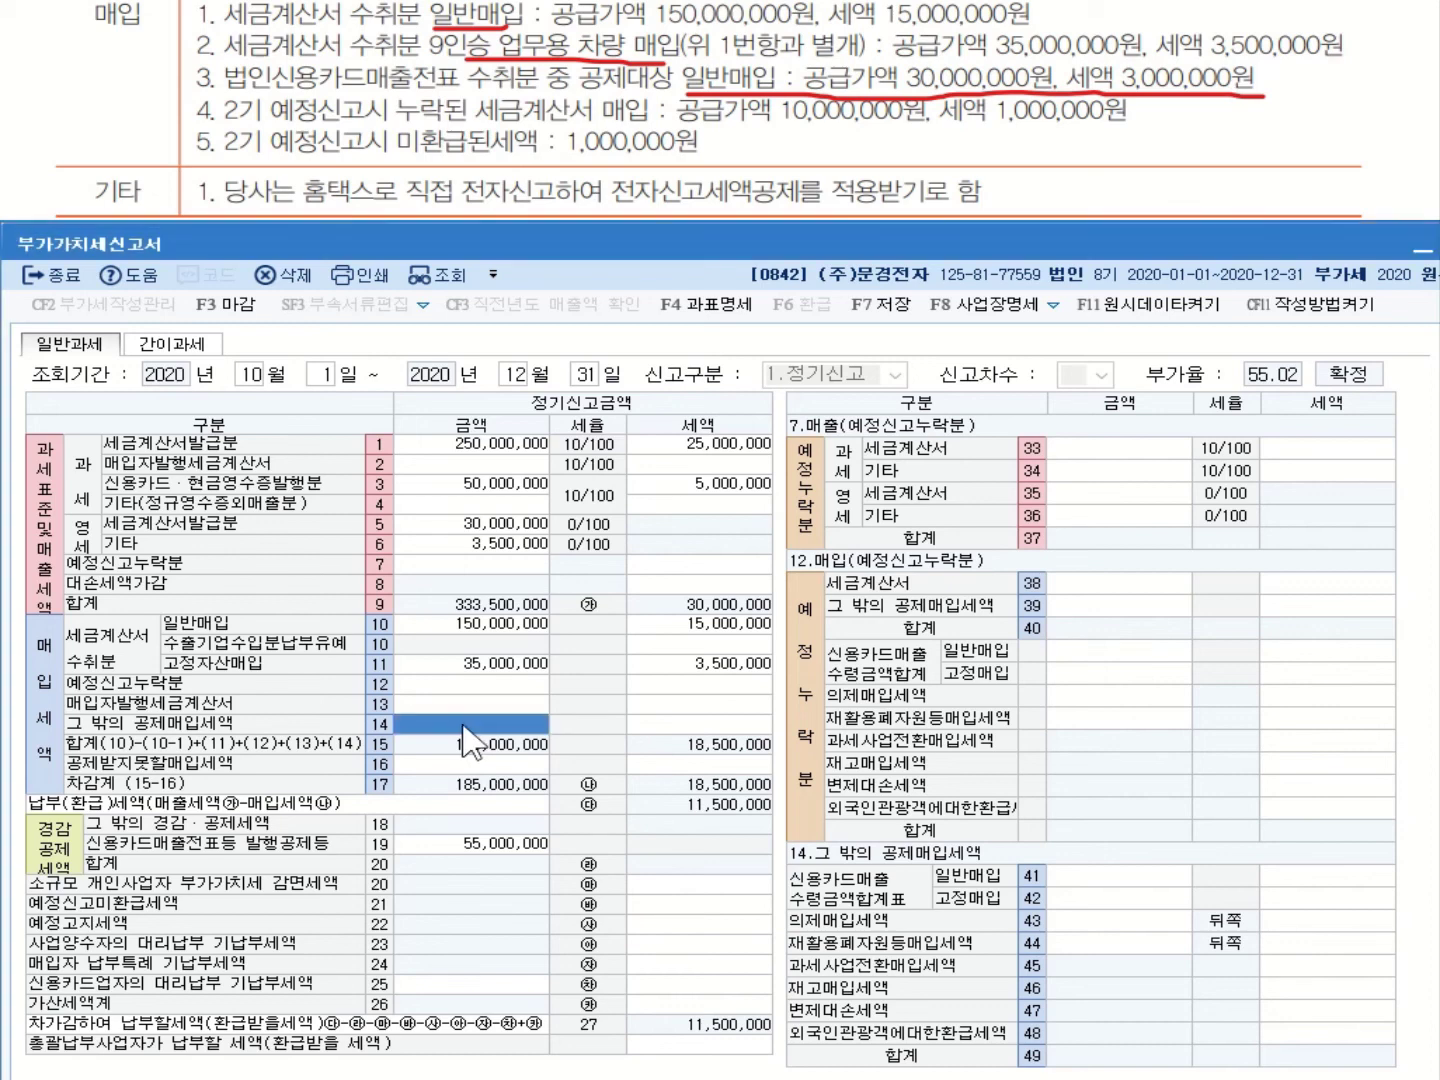
{"action": "left_click", "coordinate": [1082, 876]}
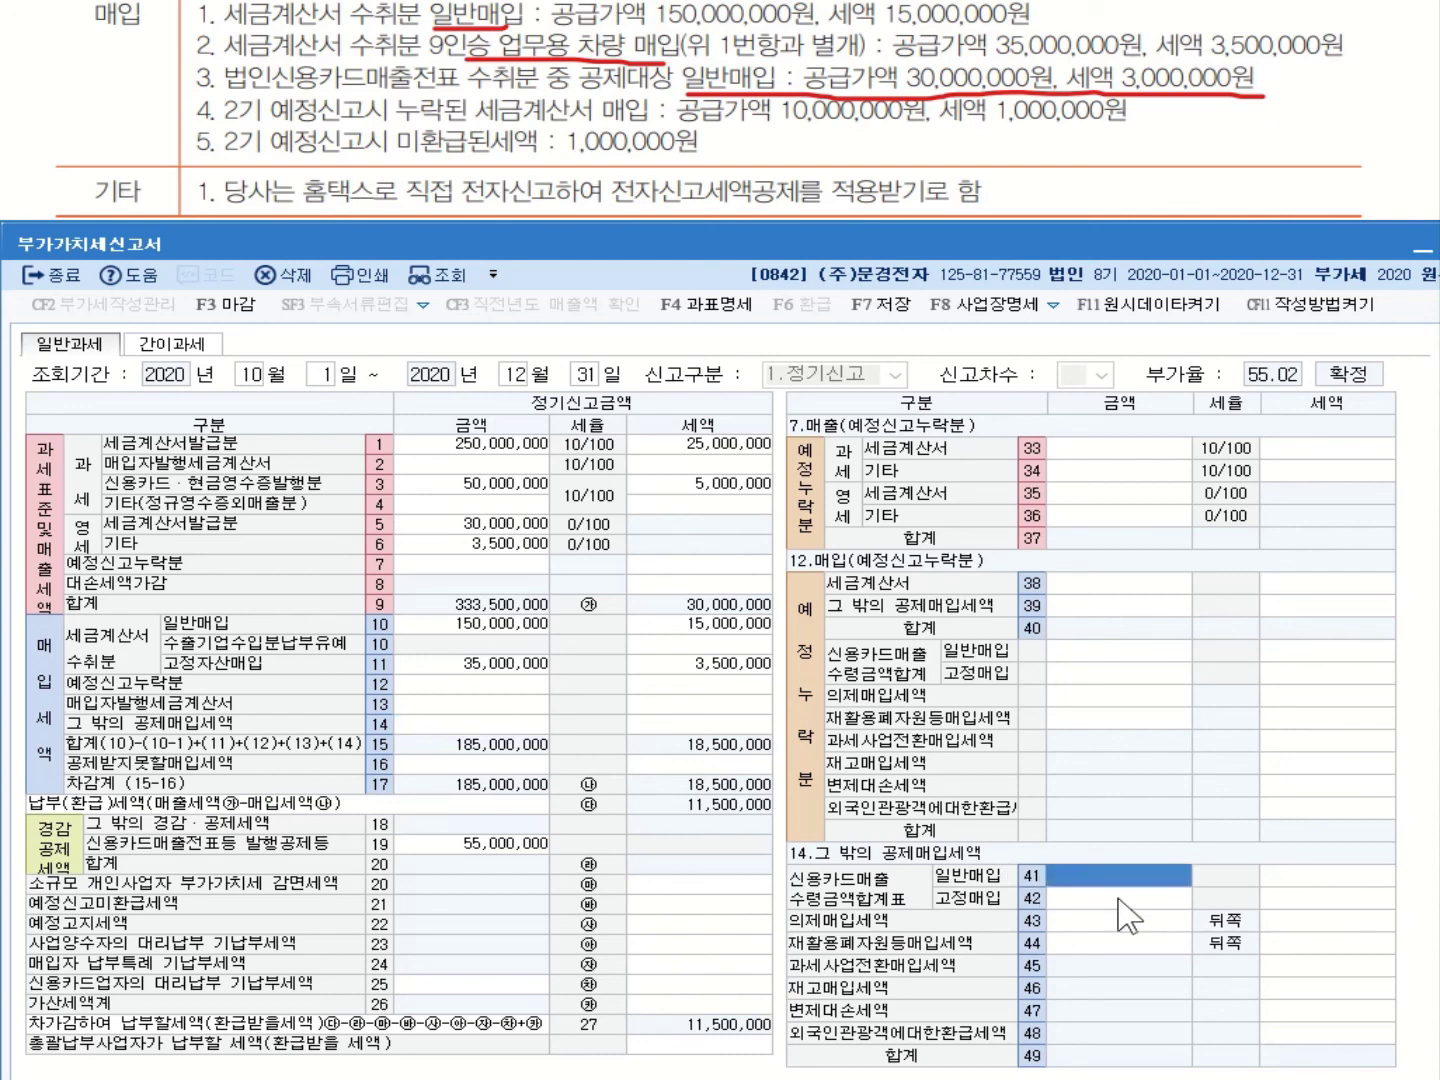
{"action": "type", "text": "30000000"}
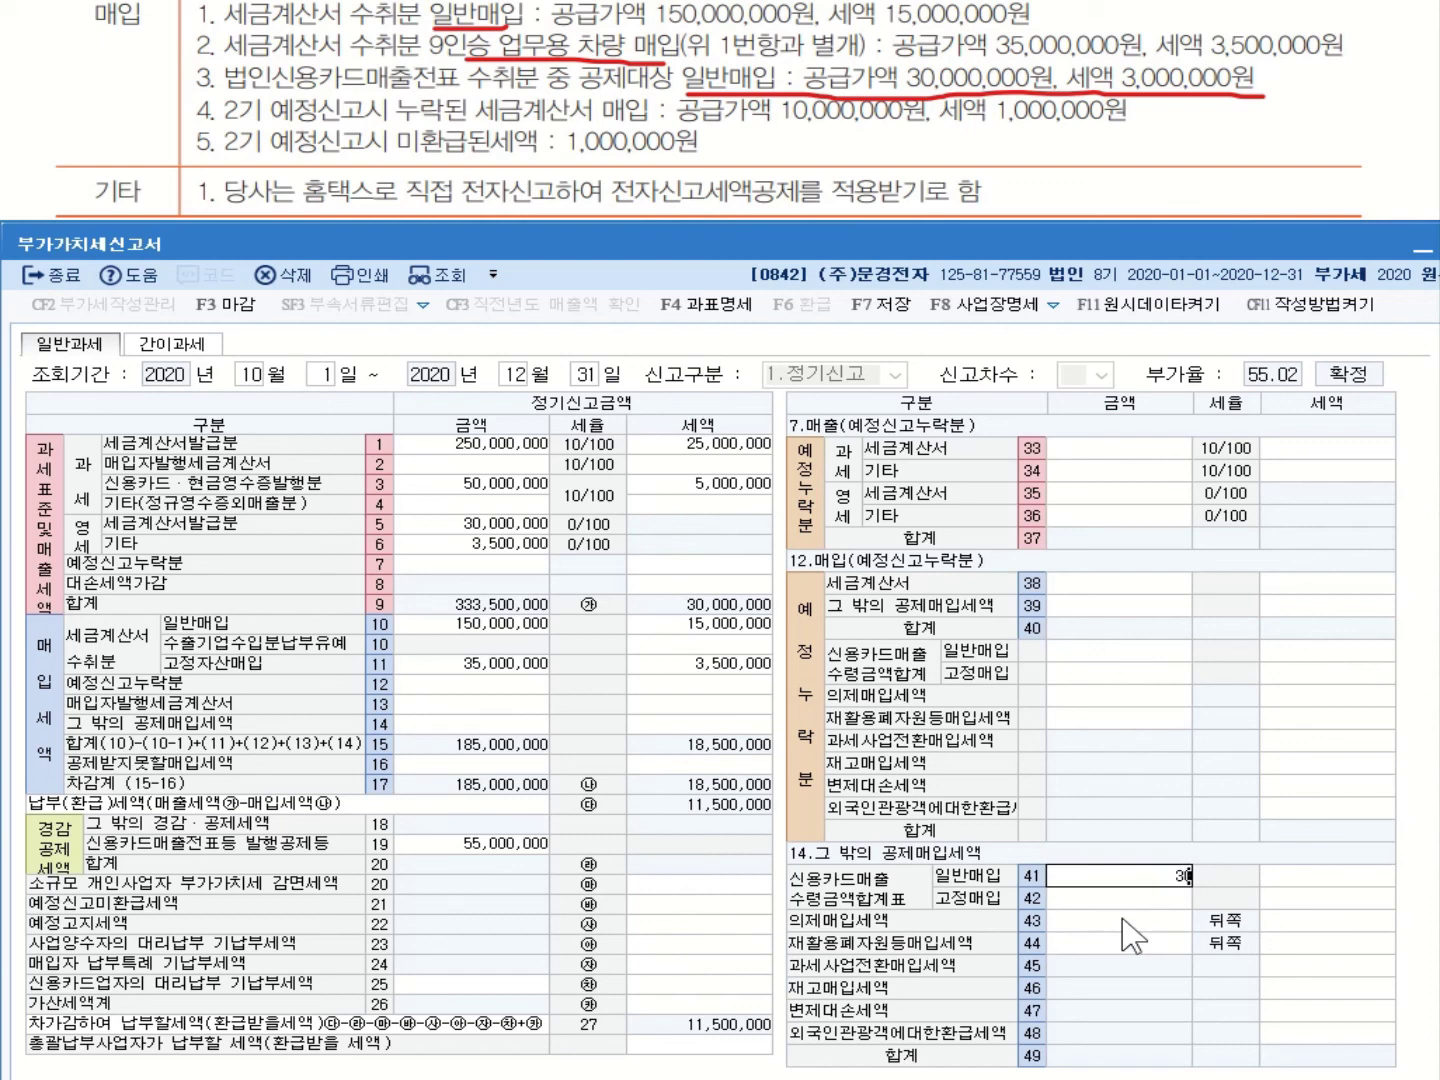
{"action": "key", "text": "Return"}
{"action": "type", "text": "3000000"}
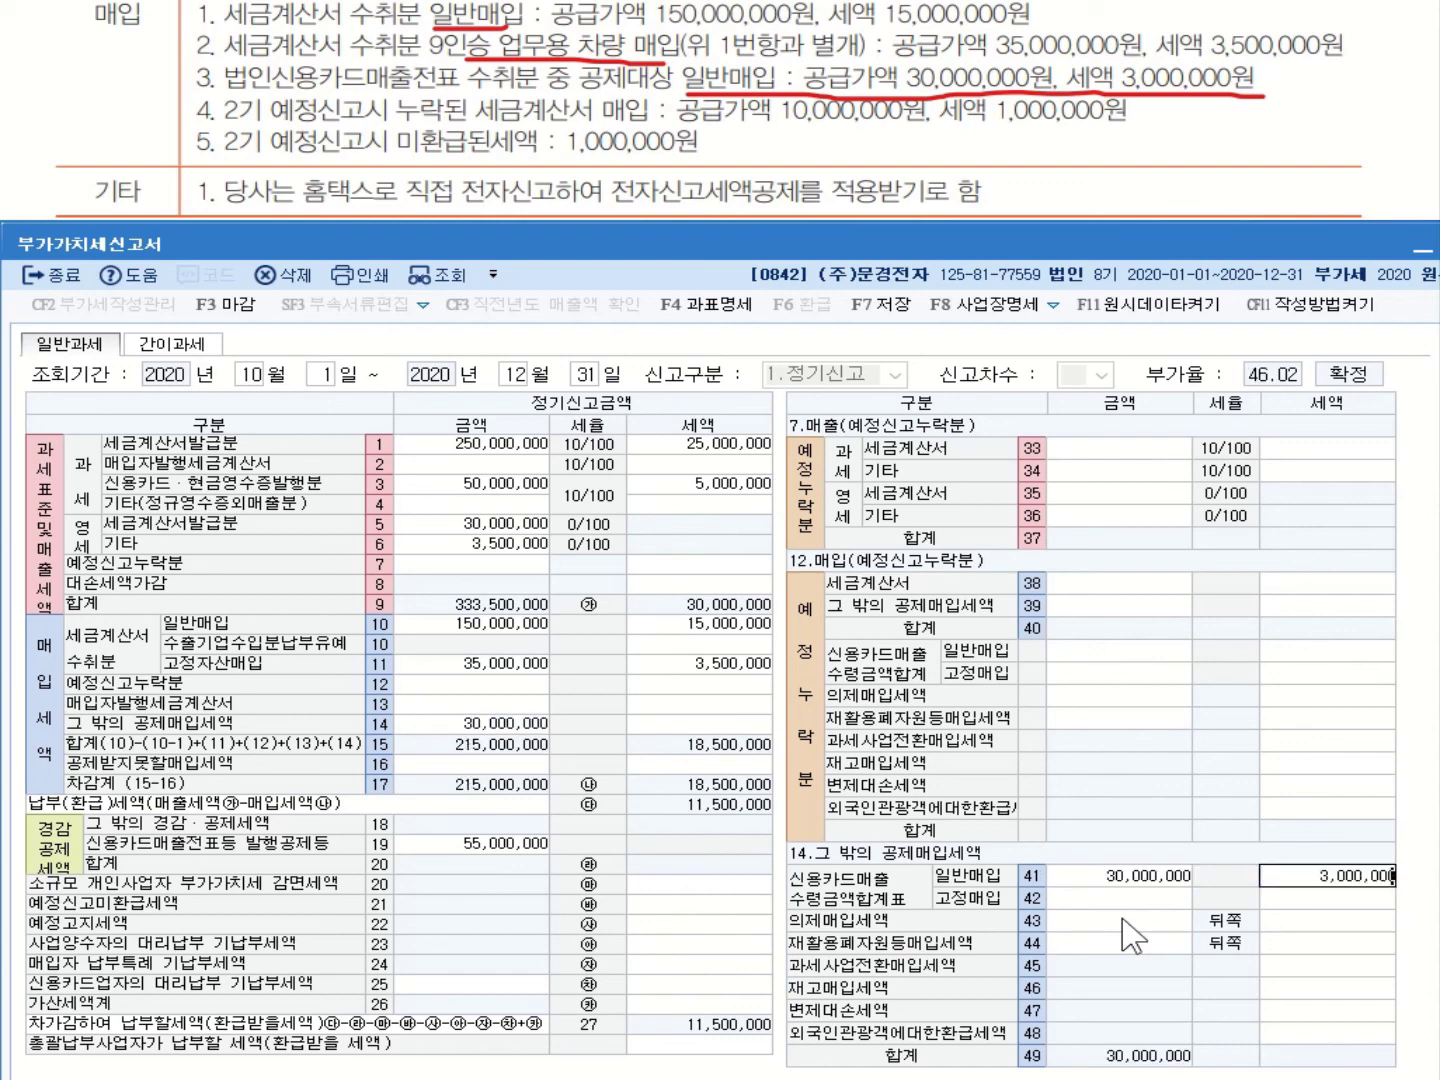
{"action": "key", "text": "Return"}
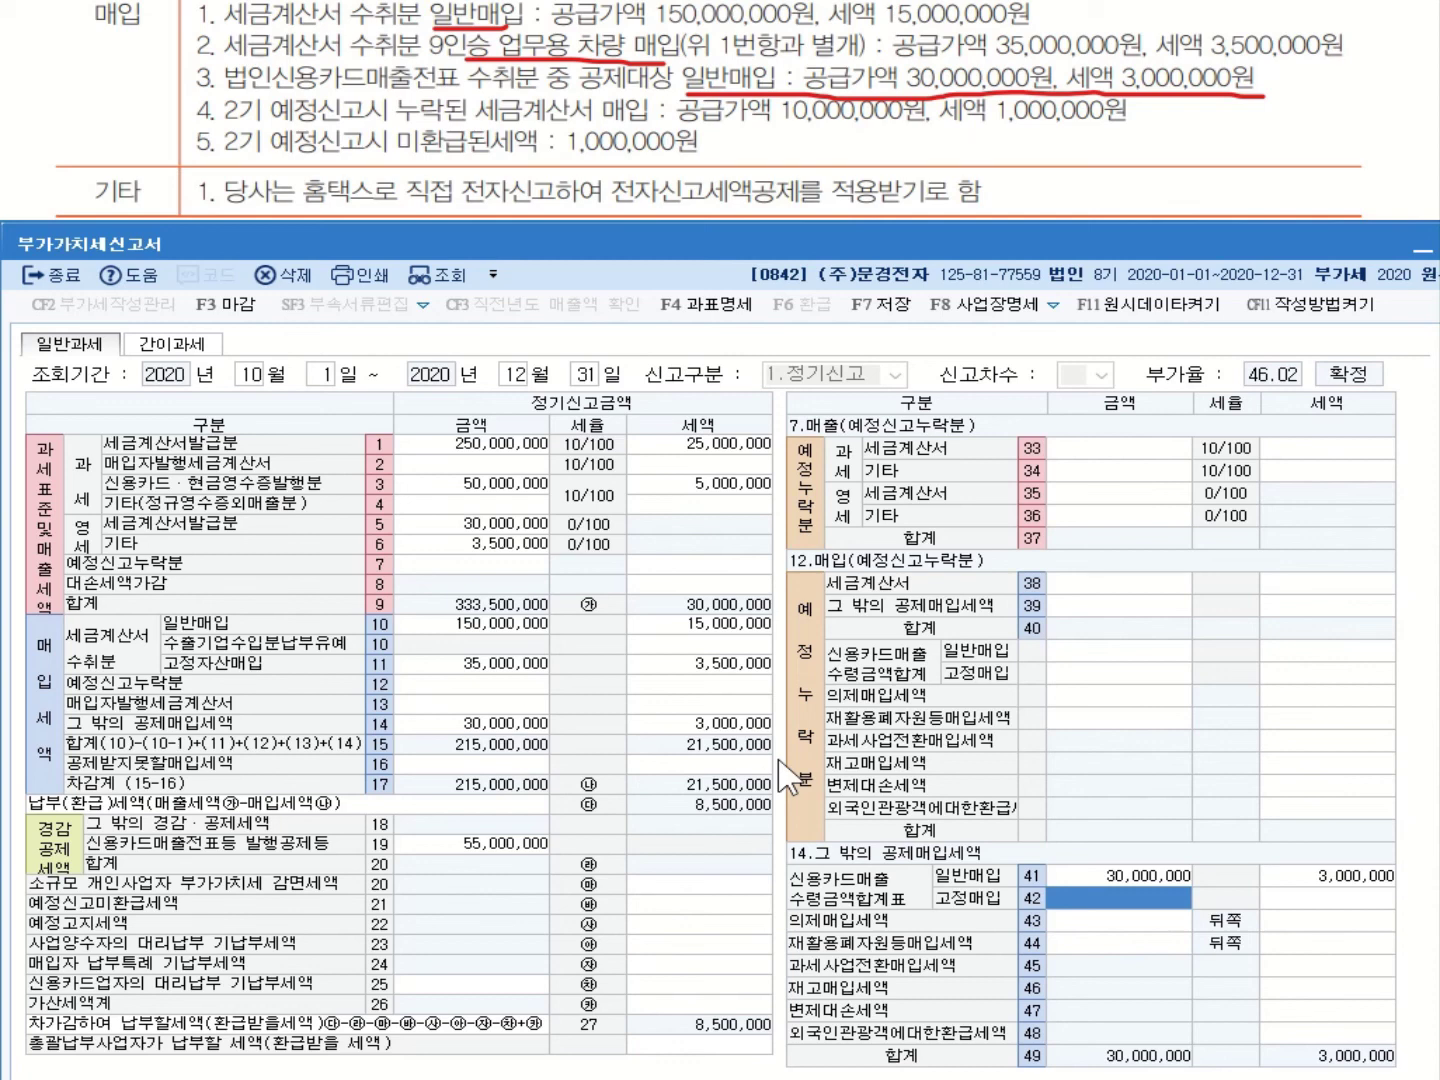
Enter the 예정신고누락분 purchase 세금계산서 in row 38 with 금액 10,000,000 and 세액 1,000,000.
{"action": "left_click", "coordinate": [378, 105]}
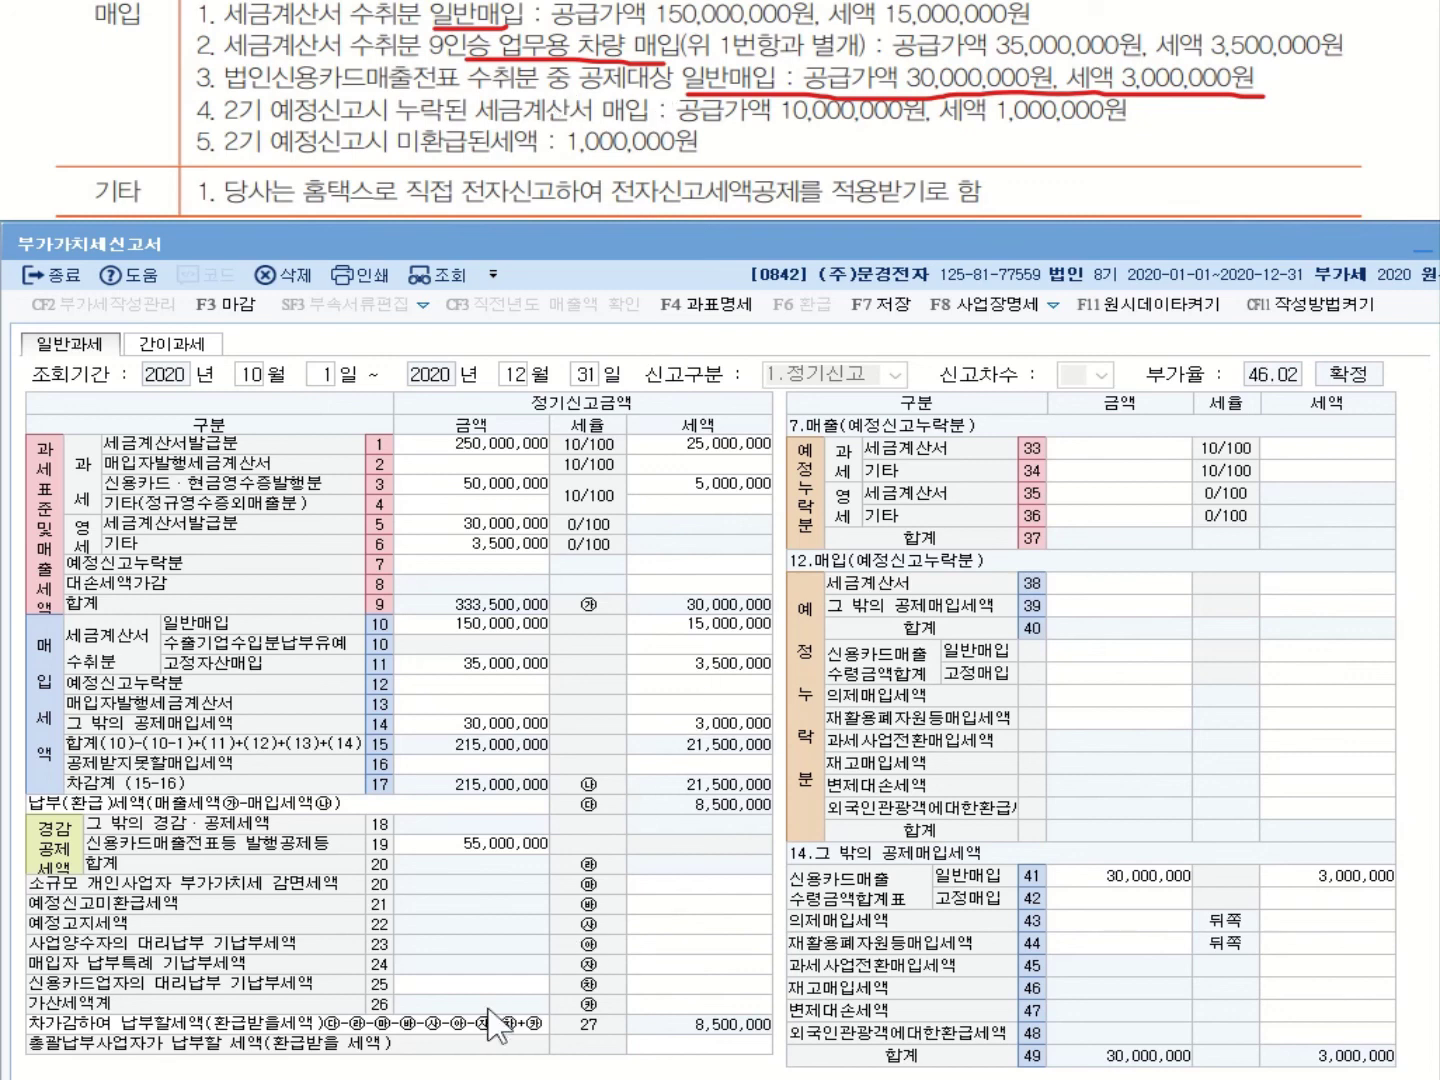
{"action": "left_click", "coordinate": [474, 684]}
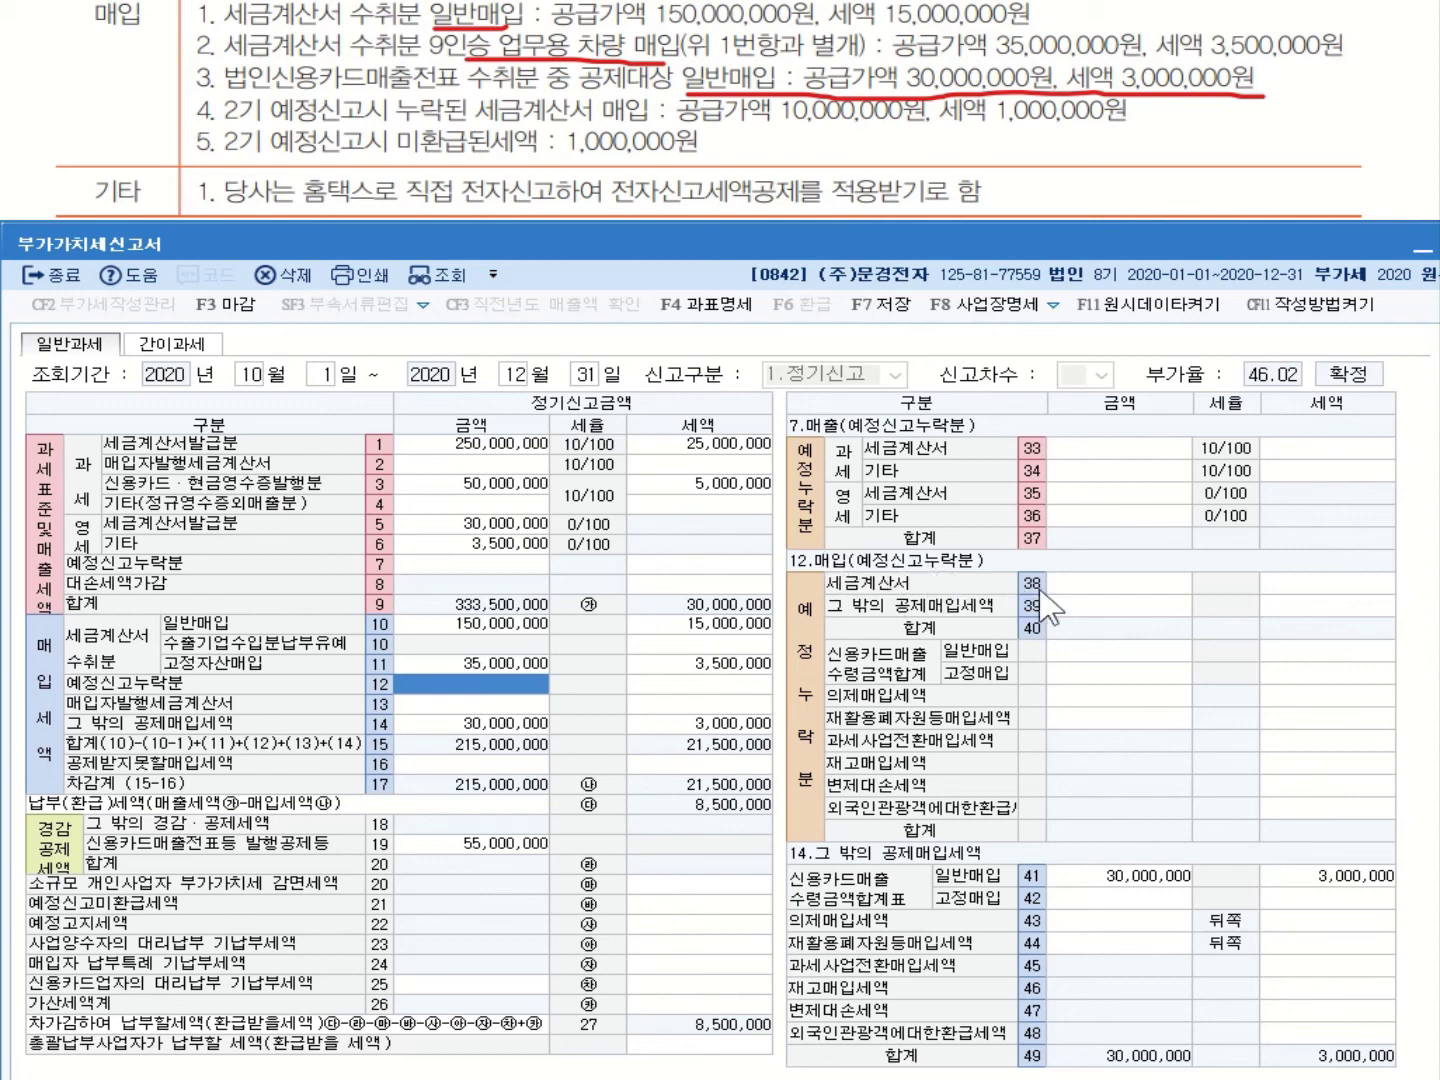
{"action": "left_click", "coordinate": [1102, 586]}
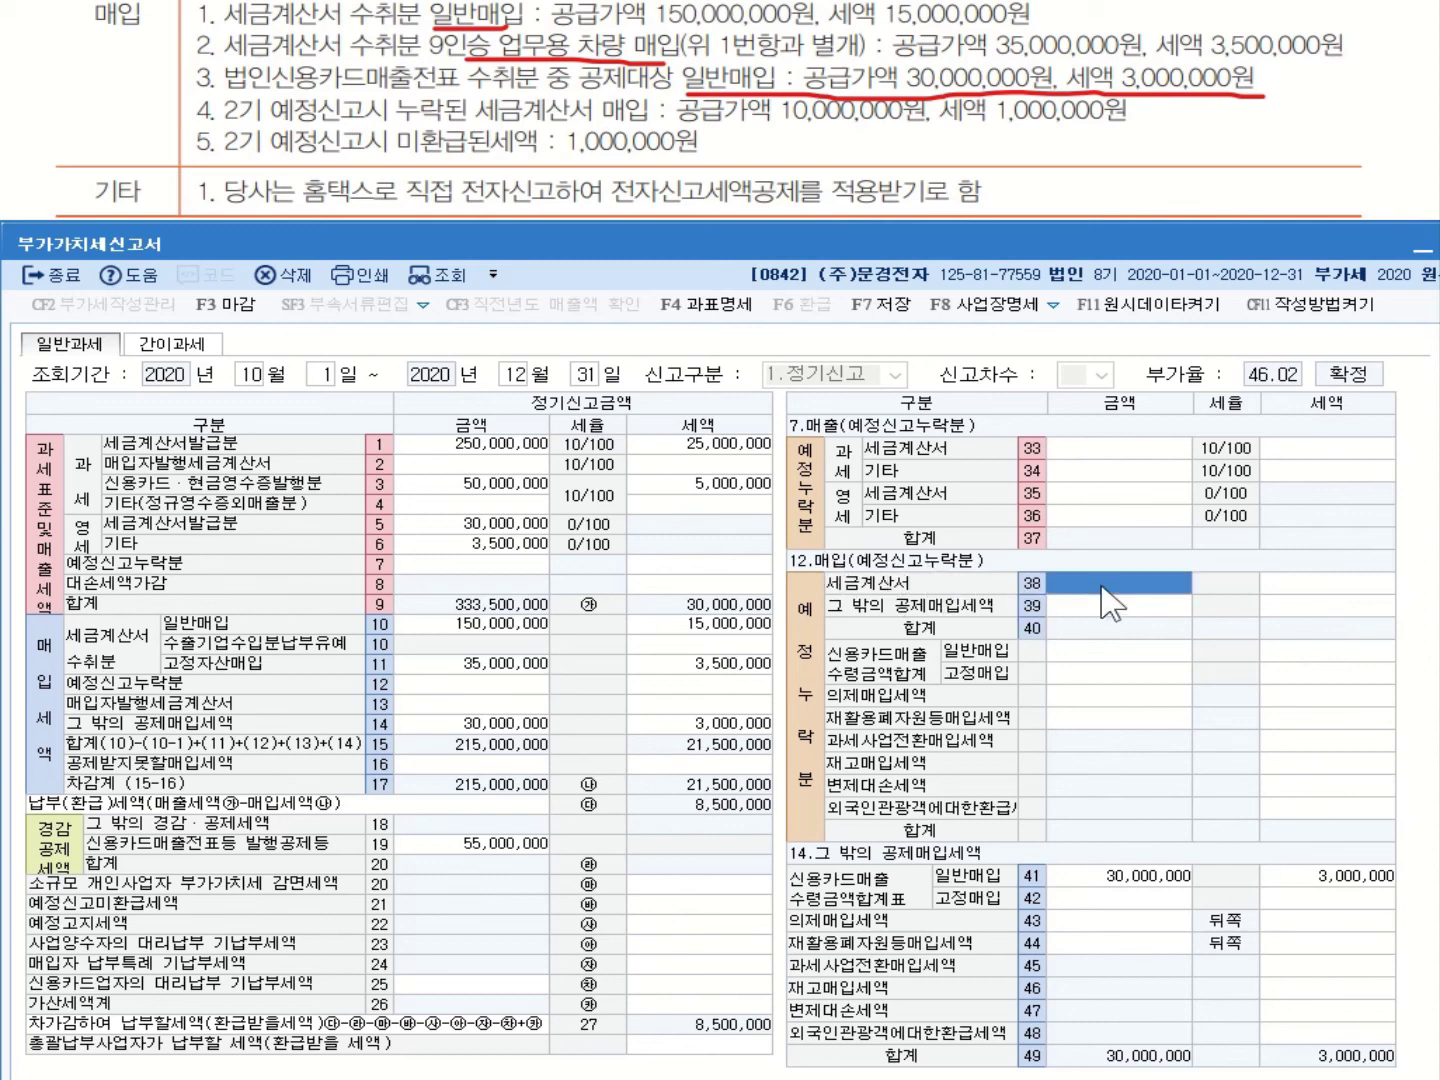
{"action": "type", "text": "10,000,000"}
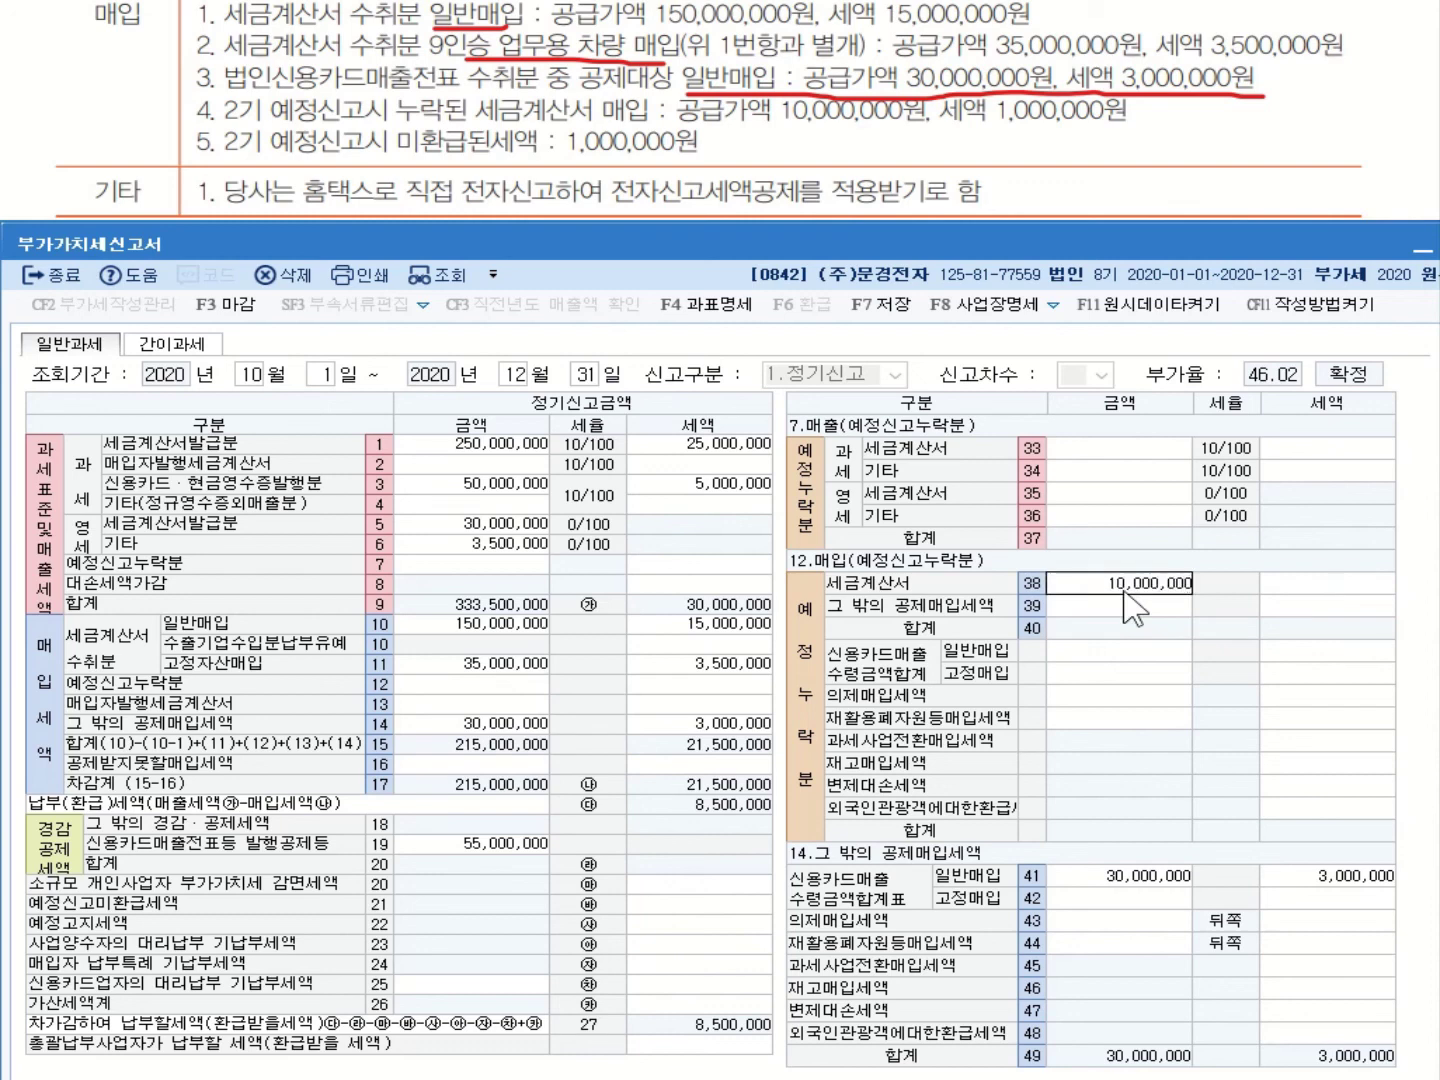
{"action": "key", "text": "Return"}
{"action": "type", "text": "1000000"}
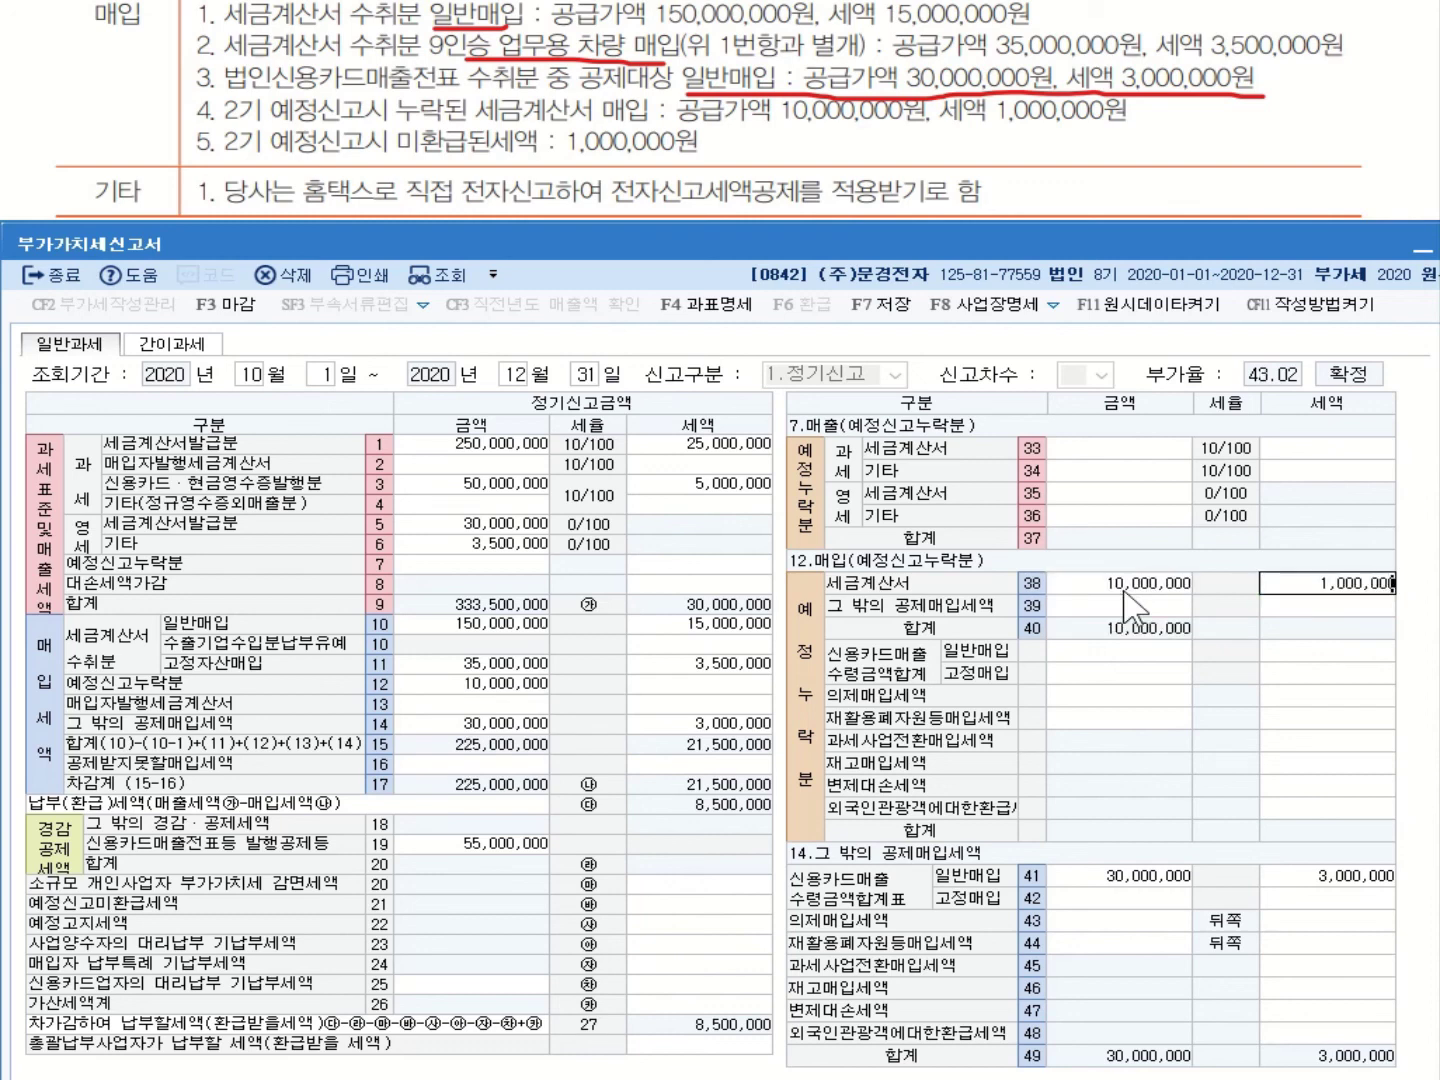
{"action": "key", "text": "Return"}
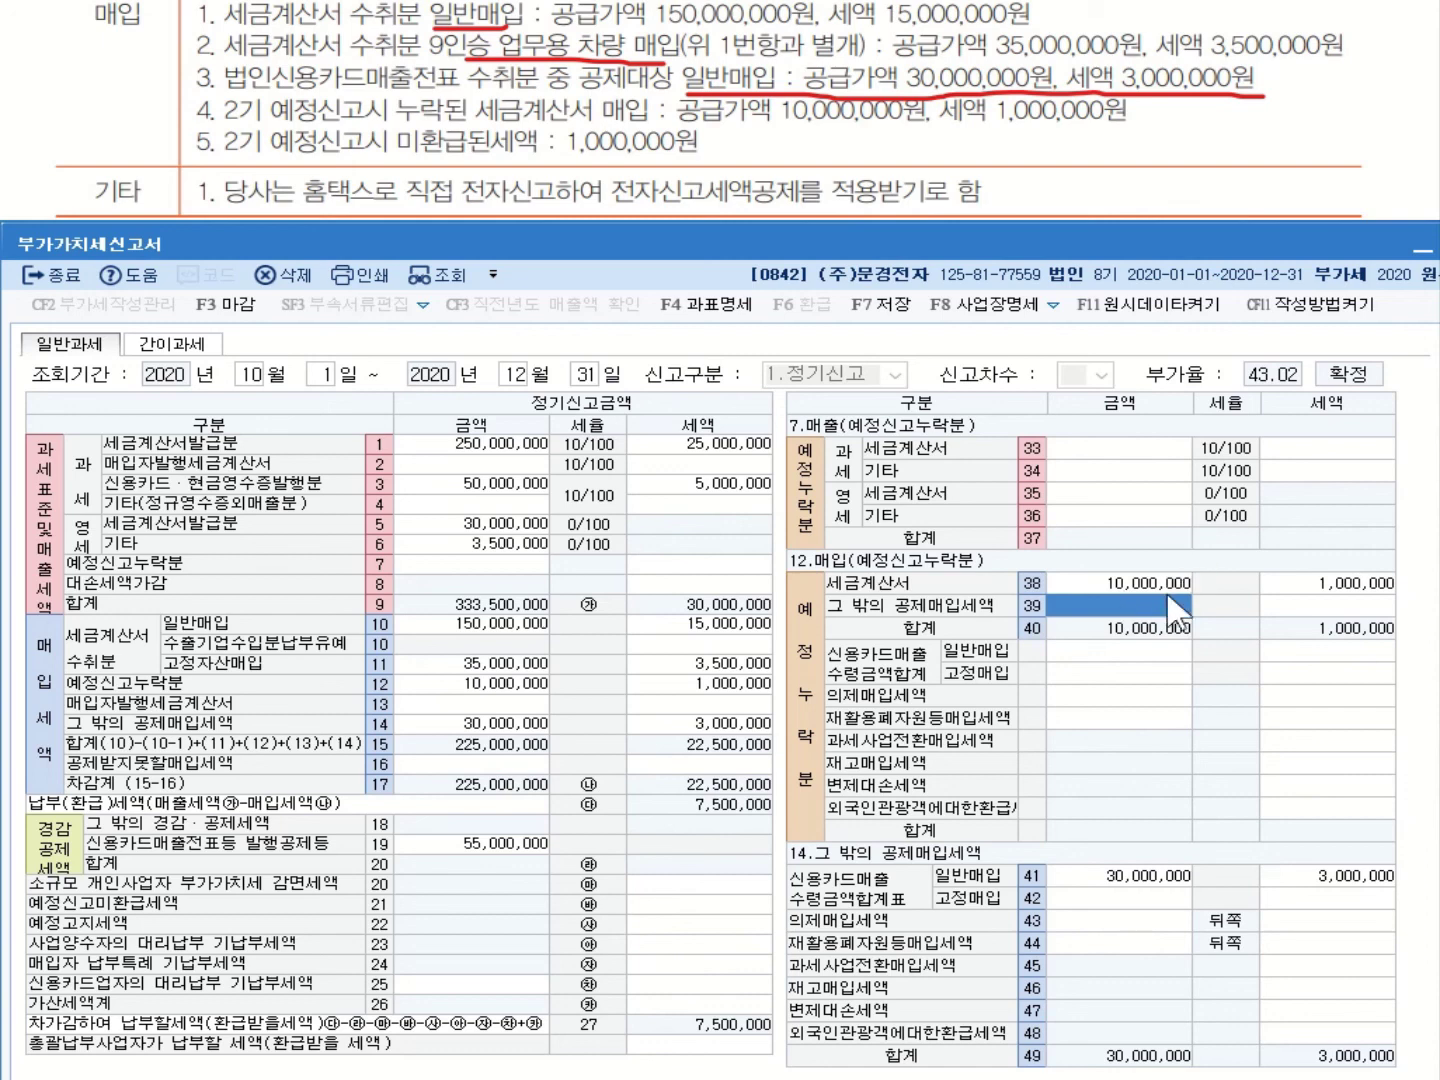
{"action": "left_click", "coordinate": [1120, 592]}
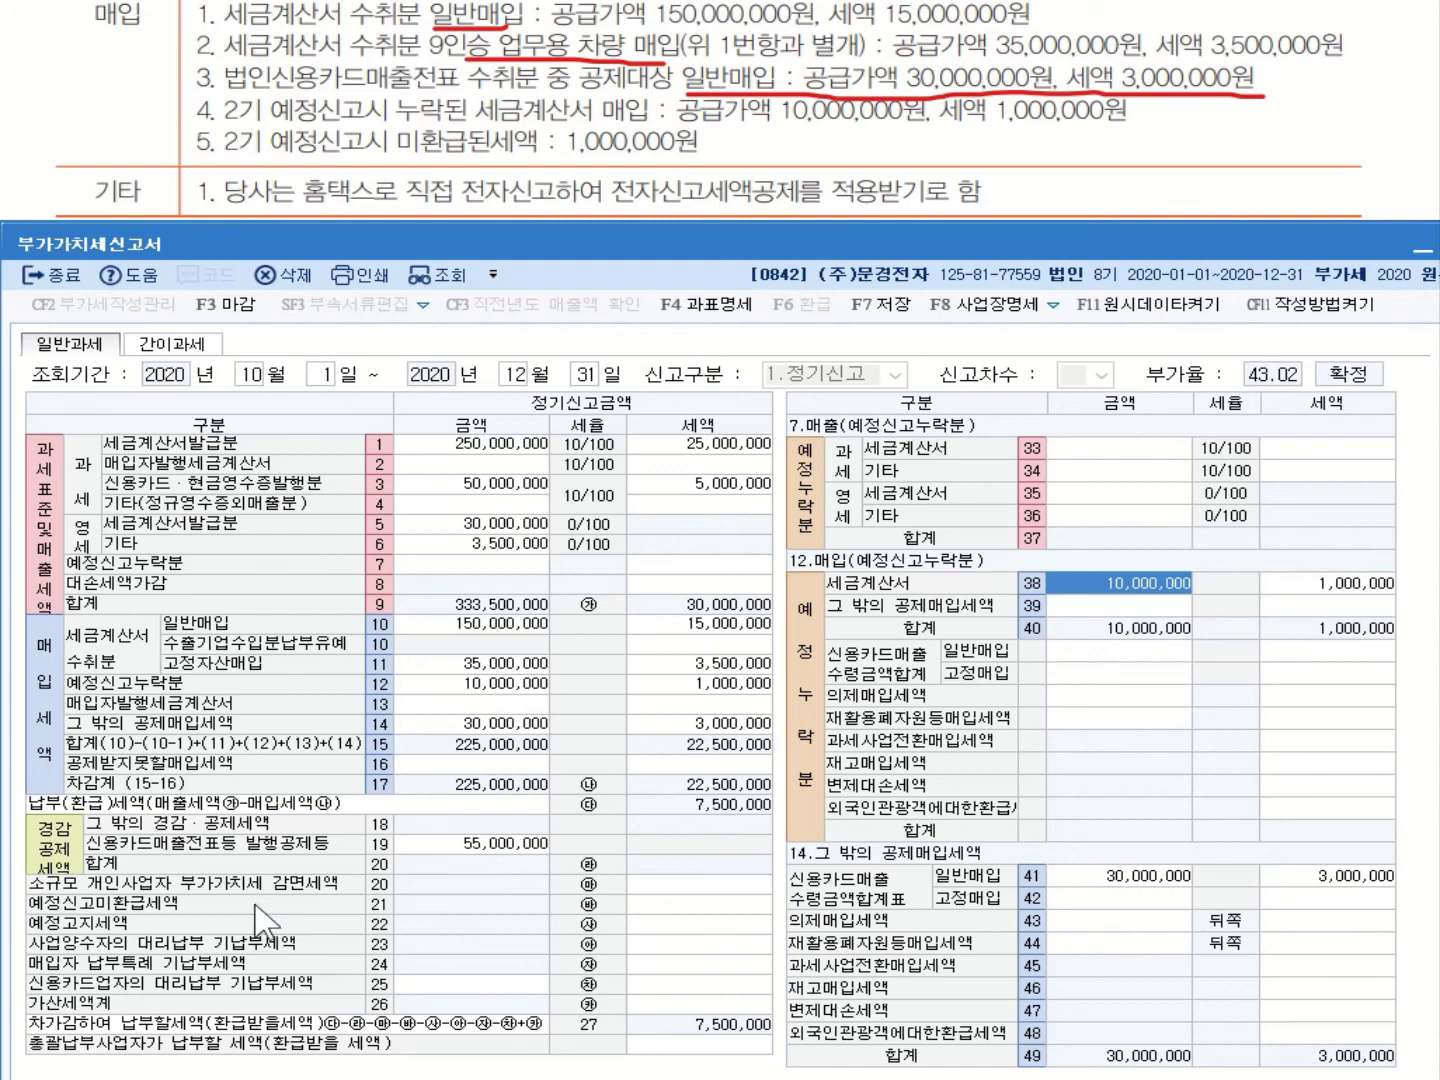
Enter 1,000,000 as the 세액 of 예정신고미환급세액 in row 21.
{"action": "left_click", "coordinate": [682, 905]}
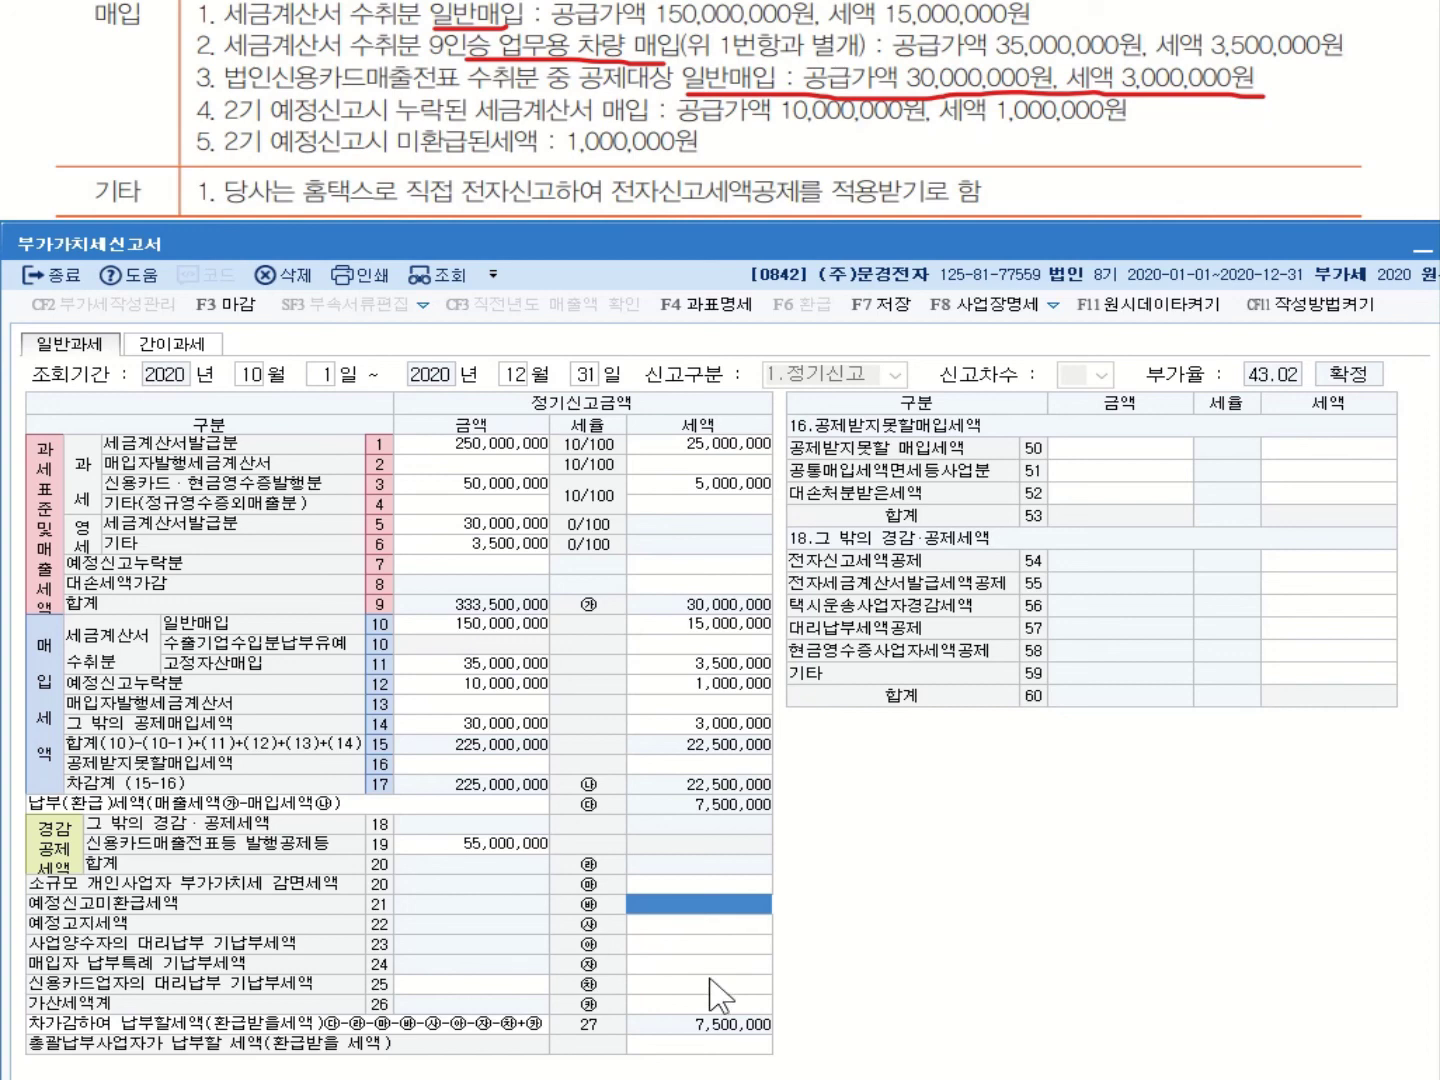
{"action": "type", "text": "1000000"}
{"action": "key", "text": "Return"}
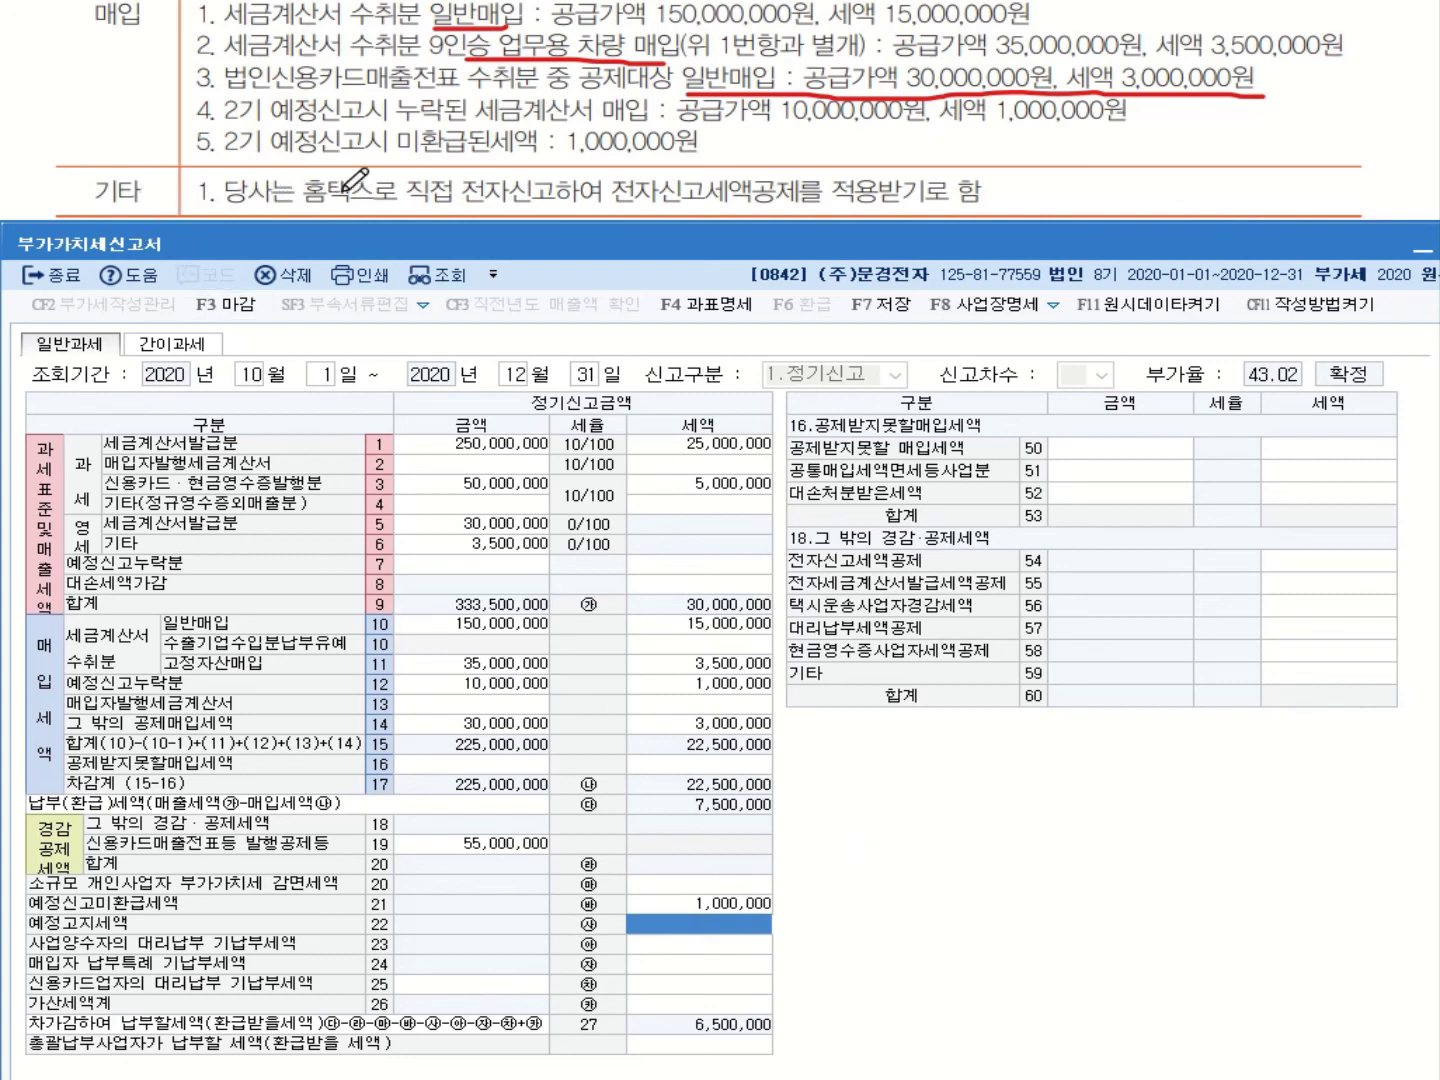
Underline the 전자신고세액공제 statement in the 기타 data and annotate it with an arrow to a handwritten 10,000.
{"action": "left_click_drag", "start_coordinate": [455, 205], "coordinate": [985, 207]}
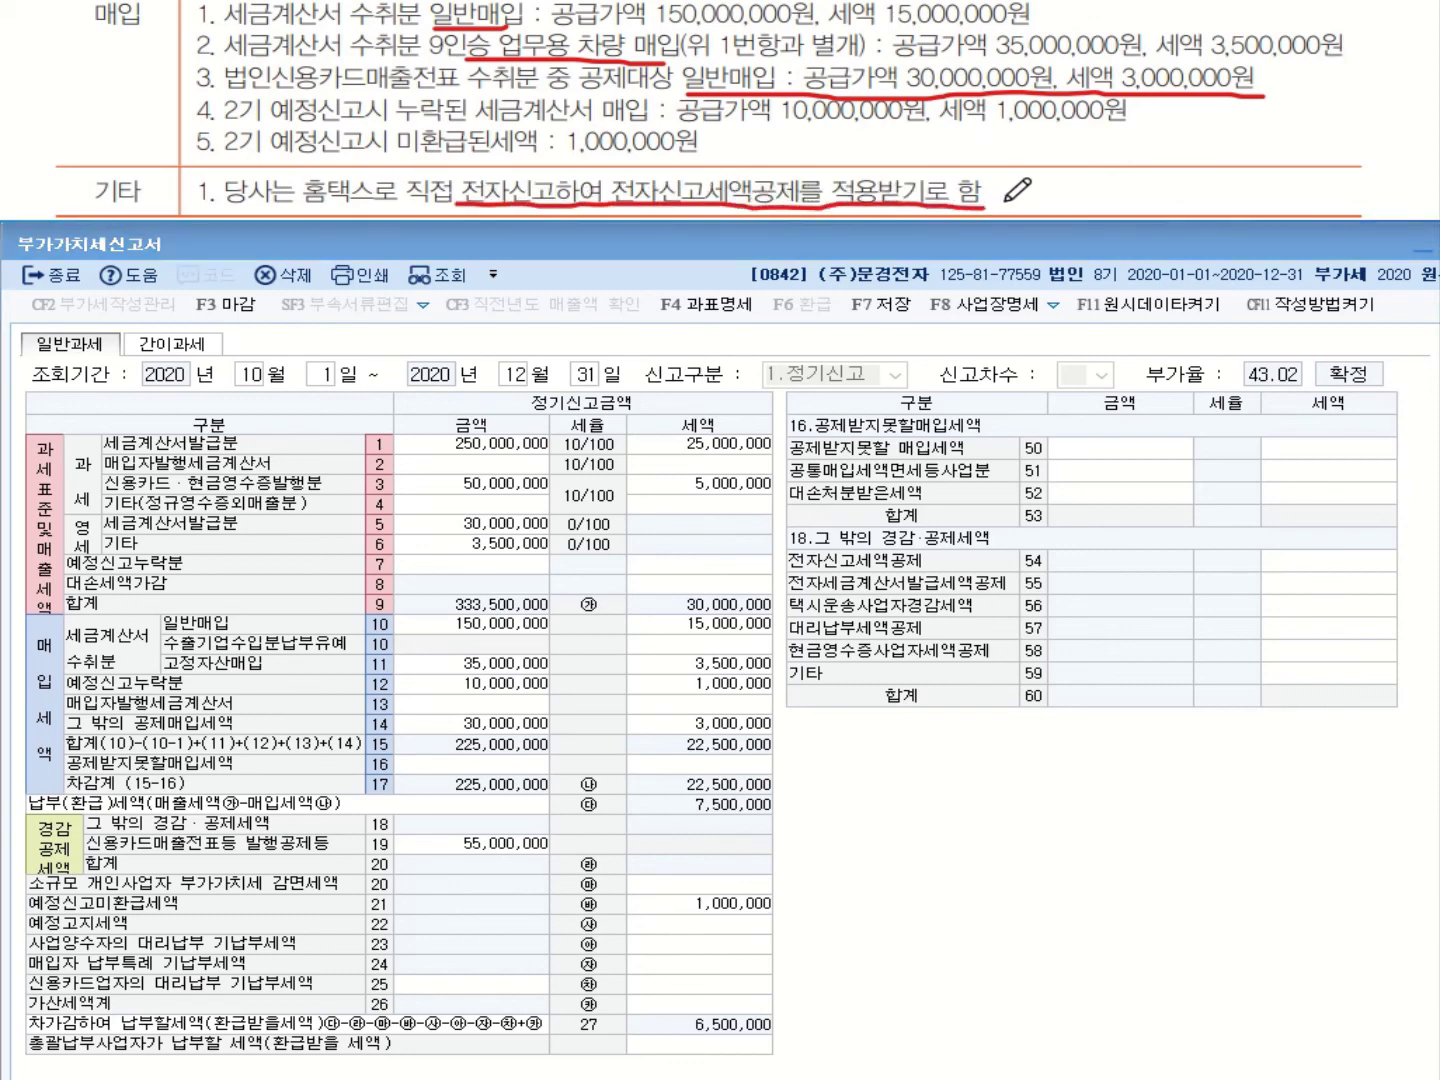
{"action": "mouse_move", "coordinate": [742, 203]}
{"action": "left_mouse_down"}
{"action": "mouse_move", "coordinate": [772, 166]}
{"action": "mouse_move", "coordinate": [935, 152]}
{"action": "mouse_move", "coordinate": [1064, 165]}
{"action": "mouse_move", "coordinate": [1042, 184]}
{"action": "mouse_move", "coordinate": [1196, 174]}
{"action": "left_mouse_up"}
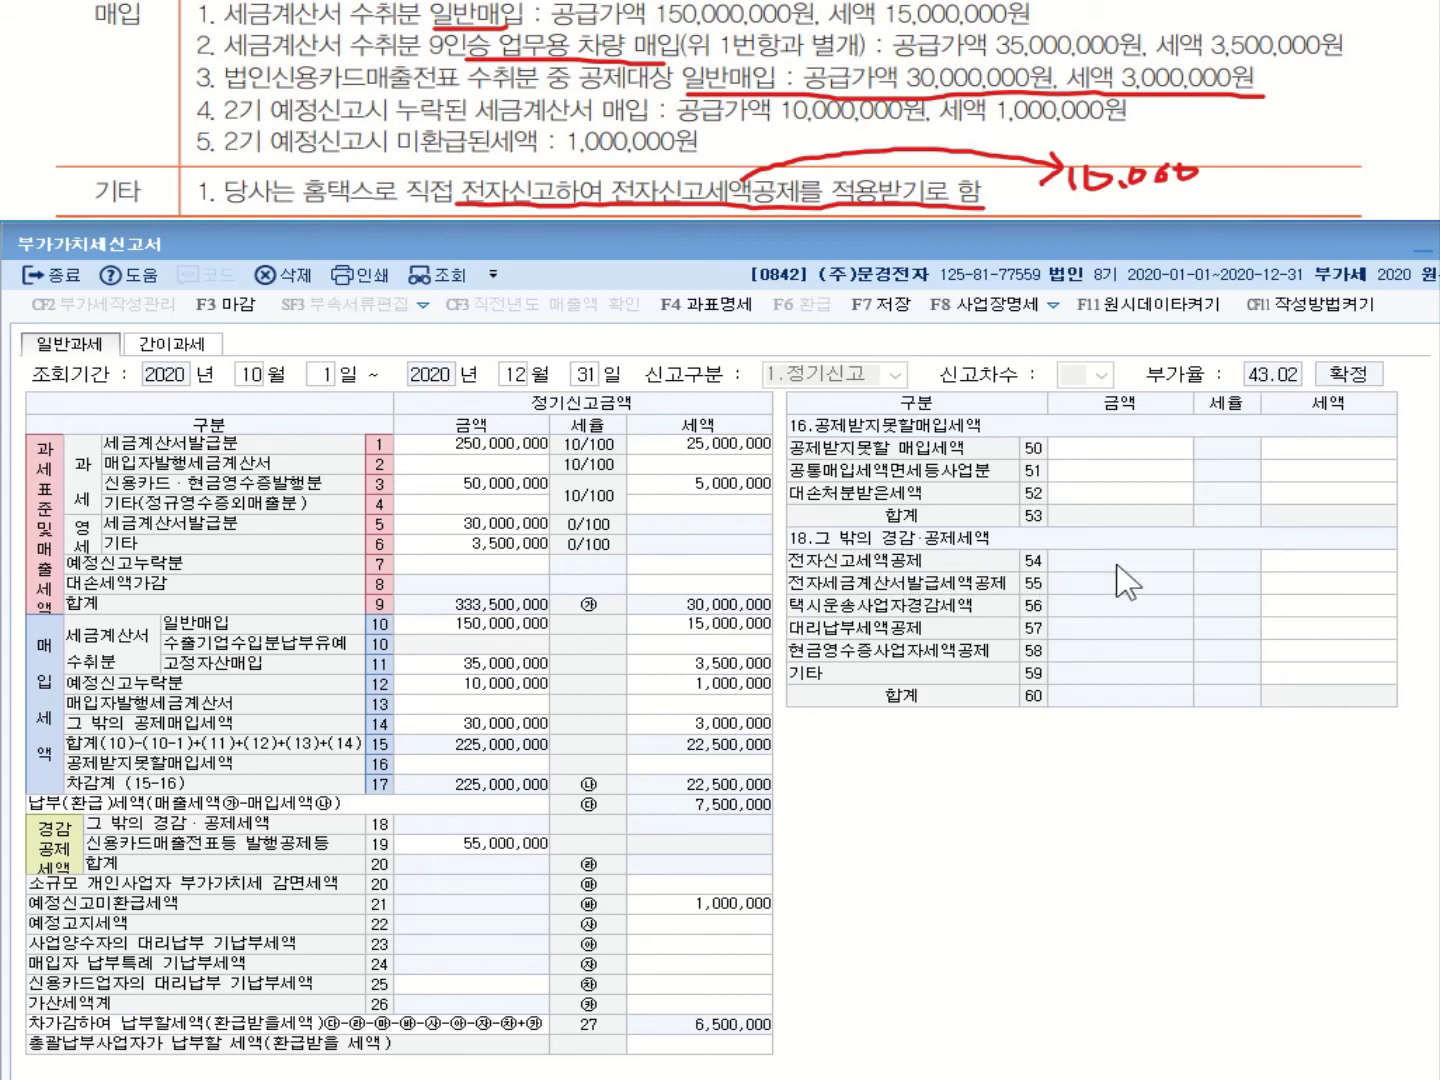
Enter 10,000 as the 세액 of 전자신고세액공제 in row 54 and save the 부가가치세신고서.
{"action": "left_click", "coordinate": [1302, 564]}
{"action": "type", "text": "10,000"}
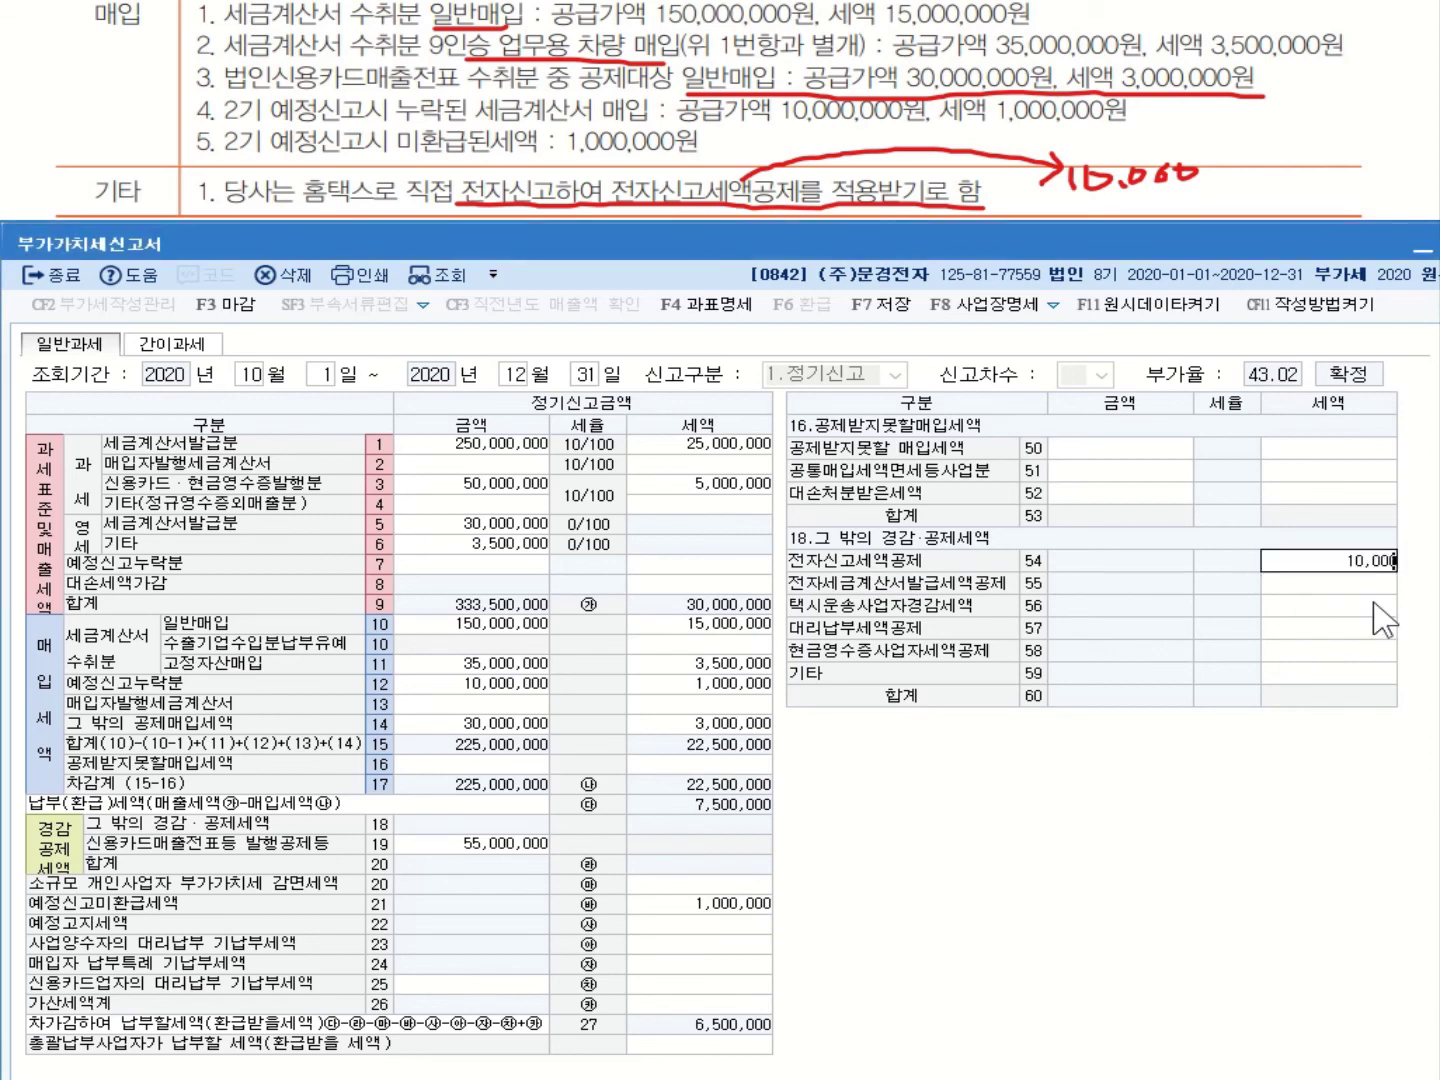
{"action": "key", "text": "Return"}
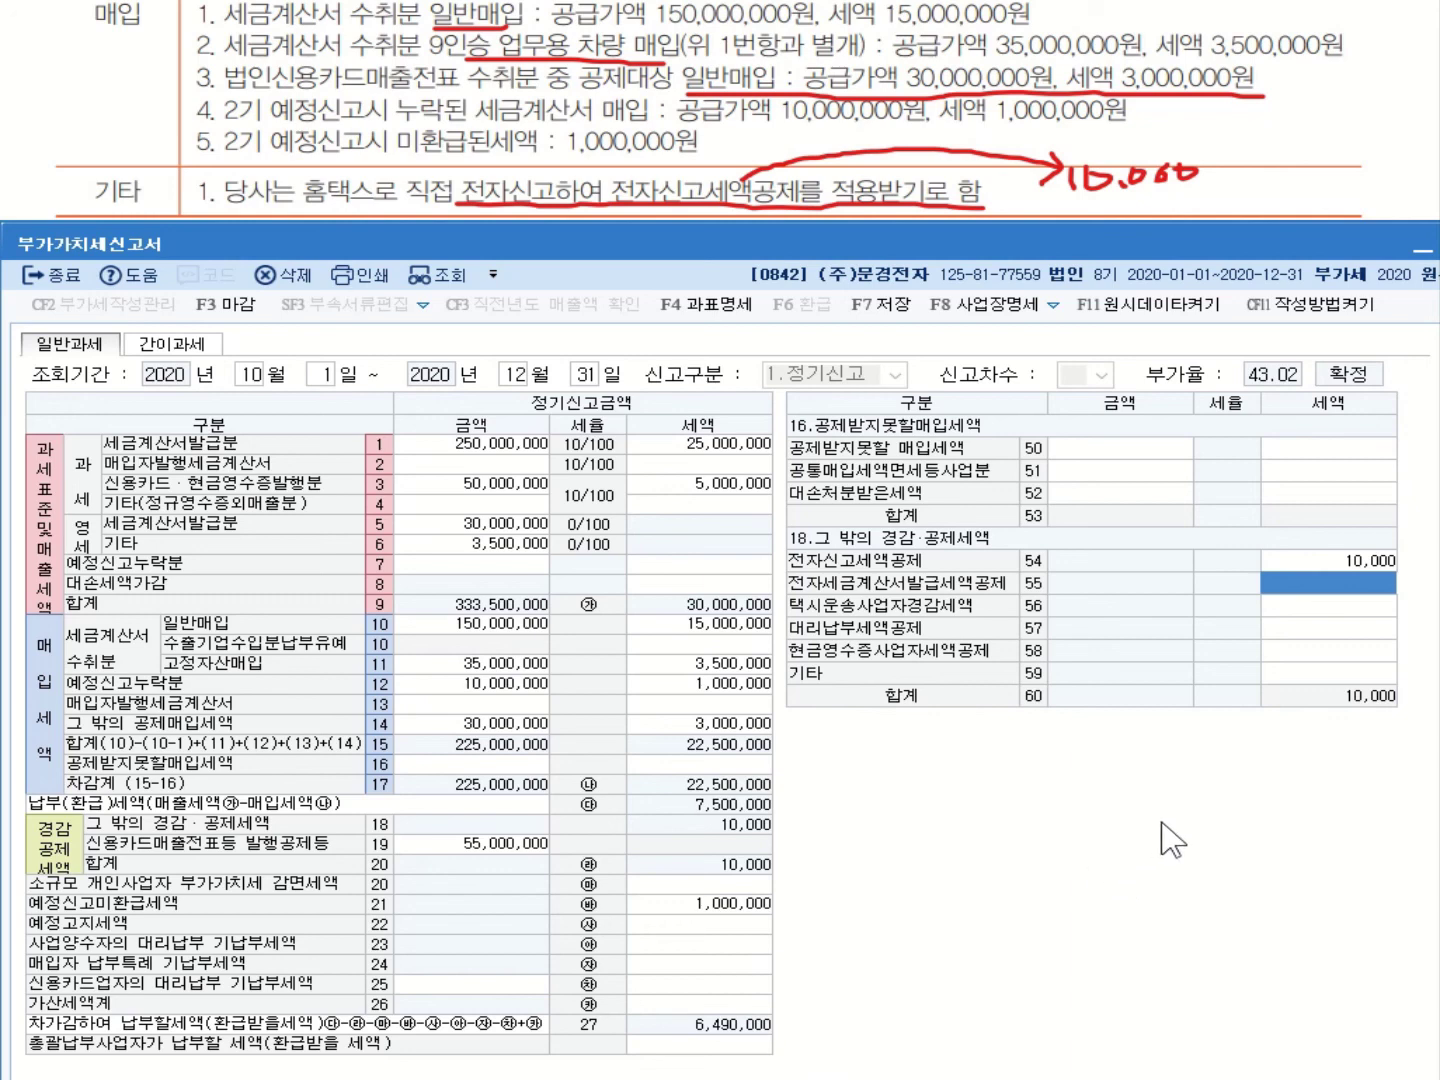
{"action": "left_click", "coordinate": [880, 320]}
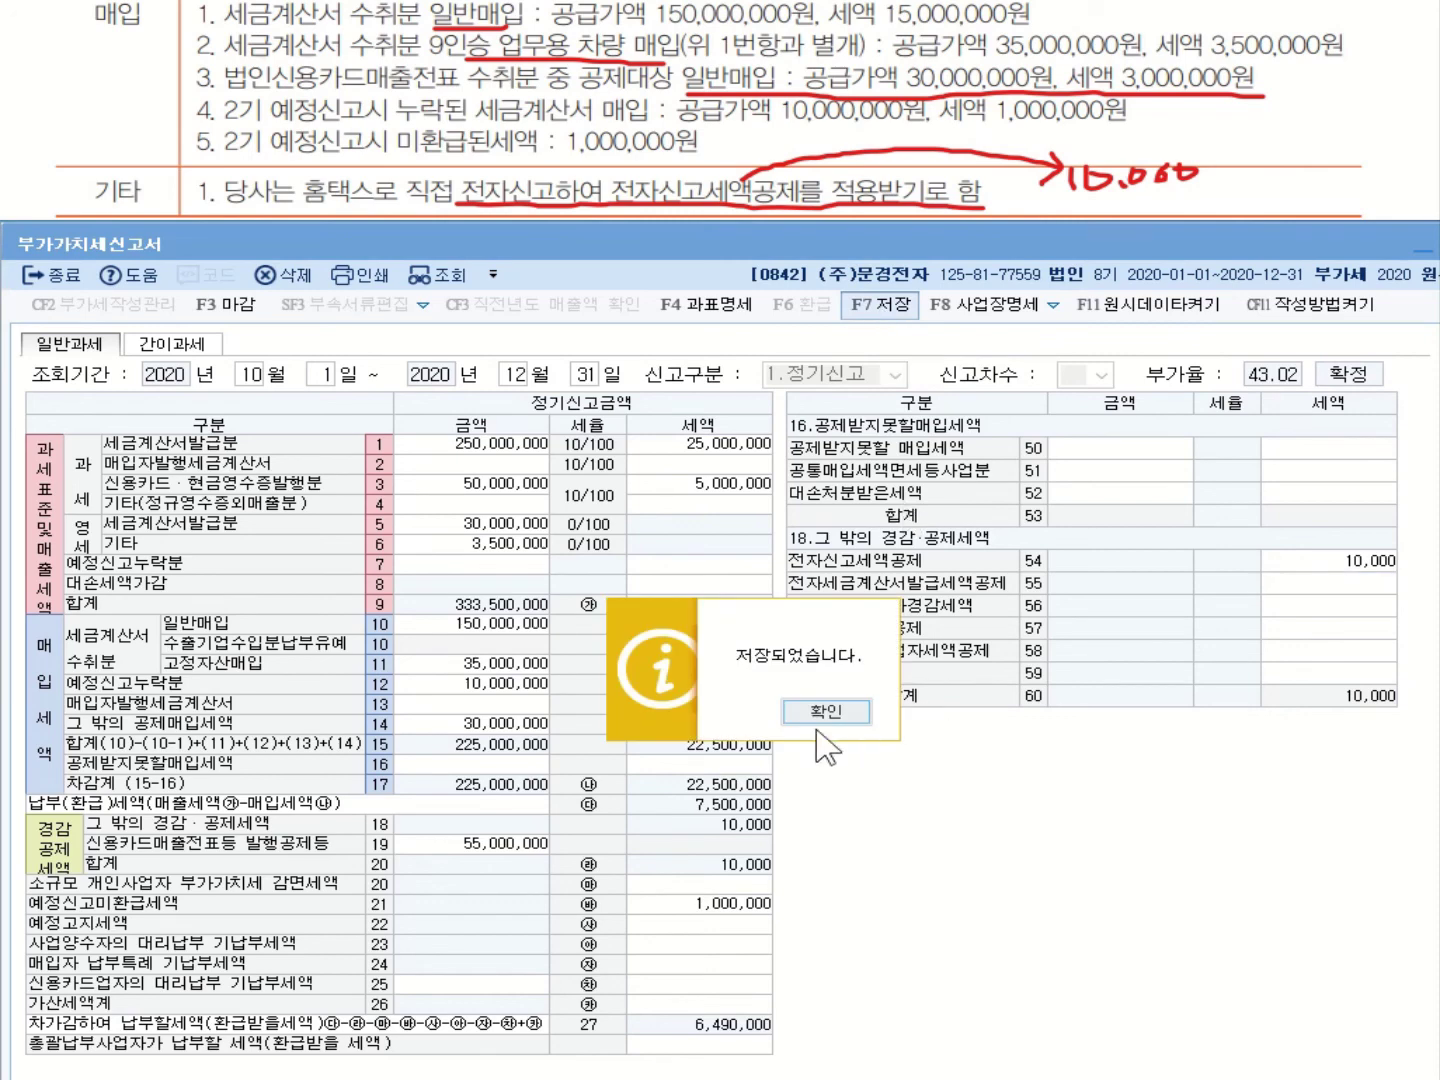
{"action": "left_click", "coordinate": [826, 712]}
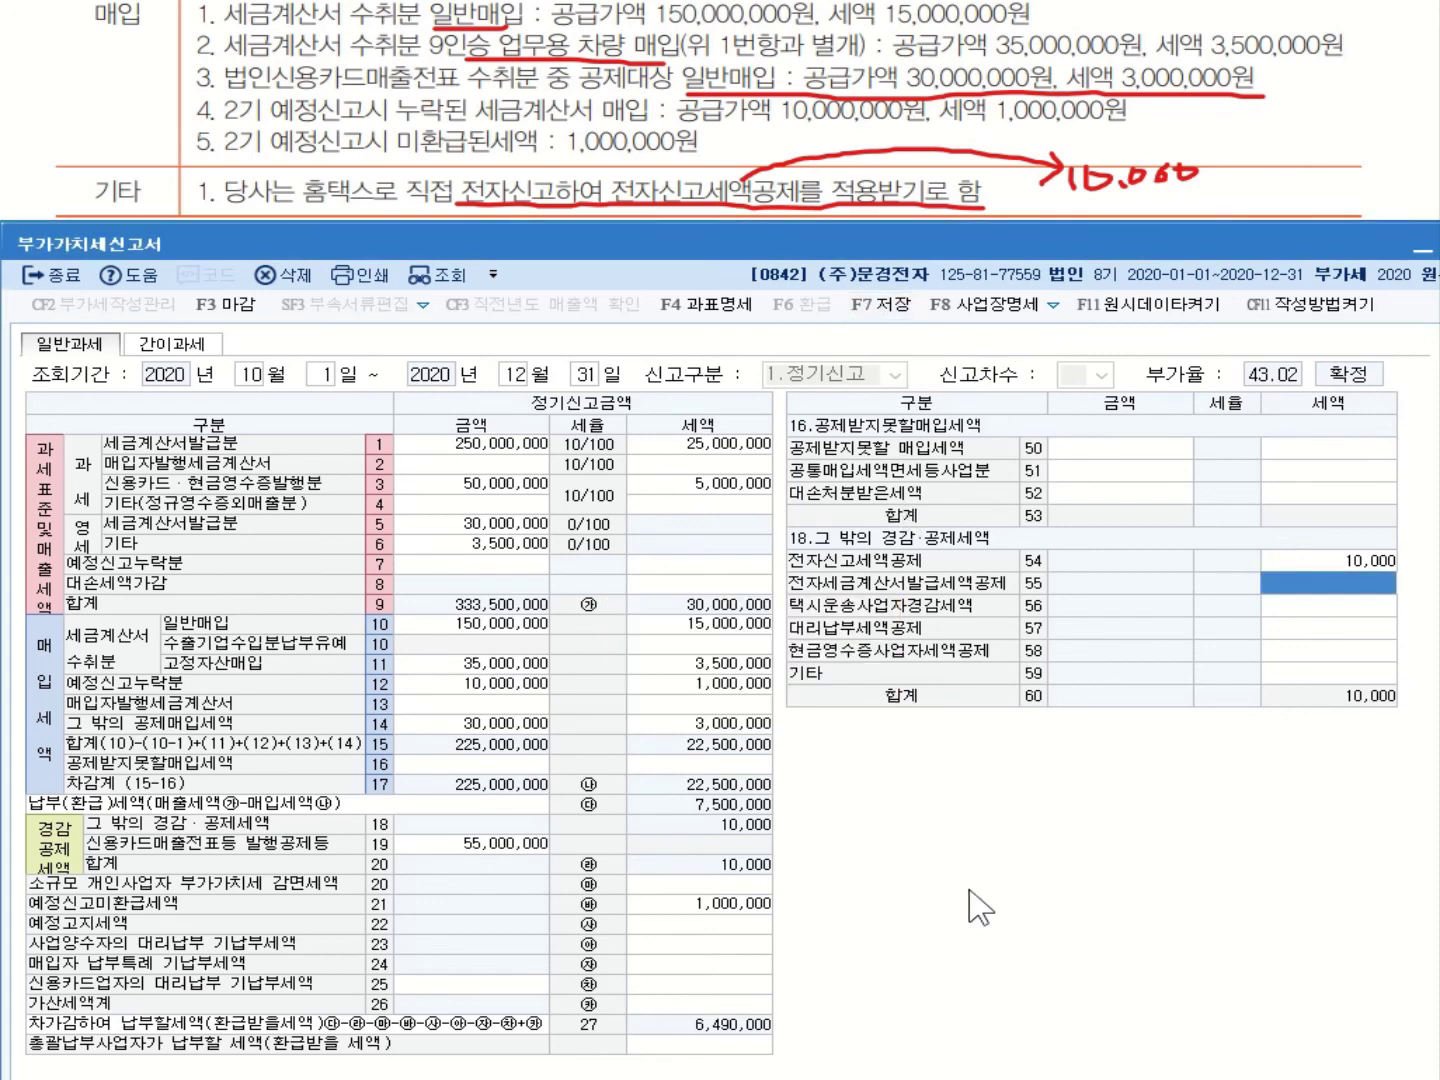